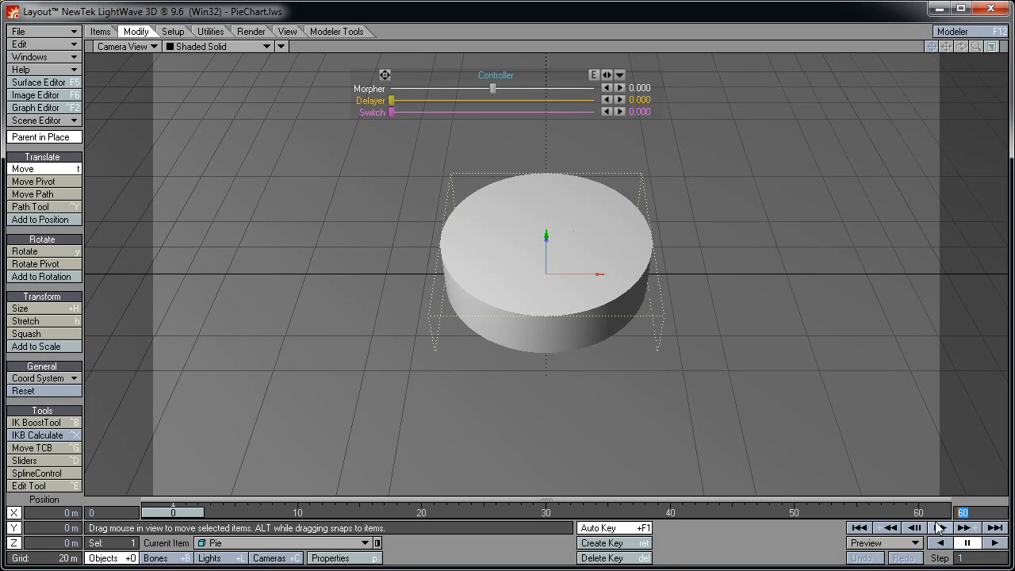
Set the animation's last frame to 560.
{"action": "type", "text": "560"}
{"action": "key", "text": "Return"}
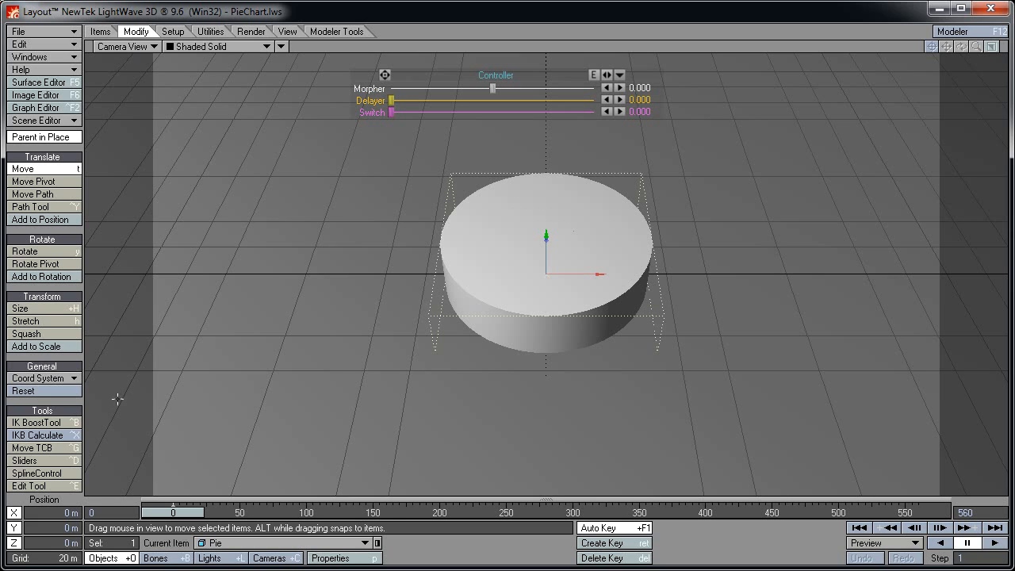
At frame 0, set the controller's Morpher slider to -1 and its Delayer slider to about 3.
{"action": "left_click", "coordinate": [65, 460]}
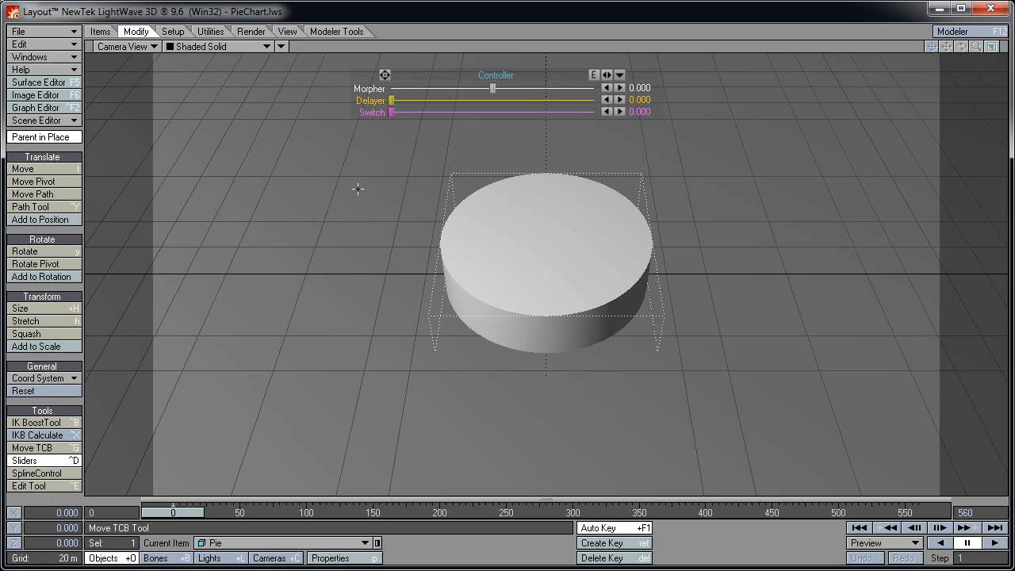
{"action": "left_click_drag", "start_coordinate": [492, 88], "coordinate": [391, 88]}
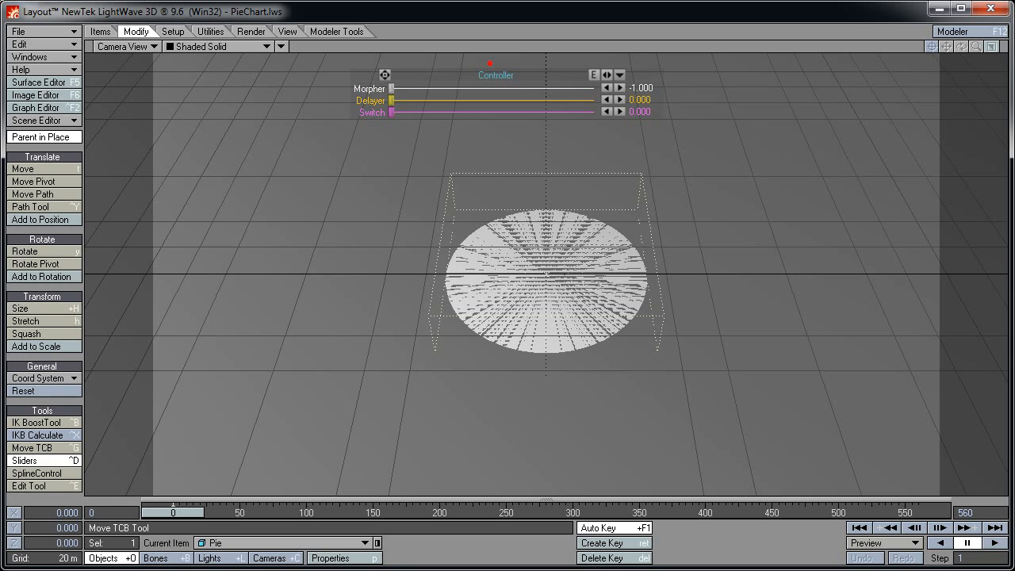
{"action": "left_click_drag", "start_coordinate": [391, 100], "coordinate": [452, 100]}
Set the Morpher slider to 0 at frame 12 and scrub to frame 44 to check the pie's growth.
{"action": "mouse_move", "coordinate": [188, 511]}
{"action": "left_mouse_down"}
{"action": "mouse_move", "coordinate": [179, 507]}
{"action": "mouse_move", "coordinate": [188, 507]}
{"action": "left_mouse_up"}
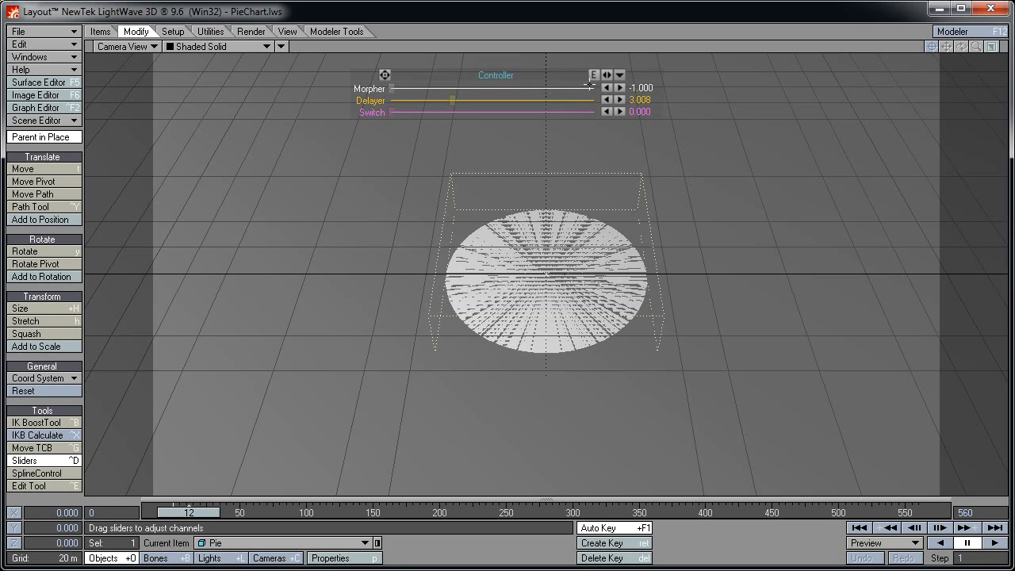
{"action": "left_click_drag", "start_coordinate": [391, 88], "coordinate": [539, 63]}
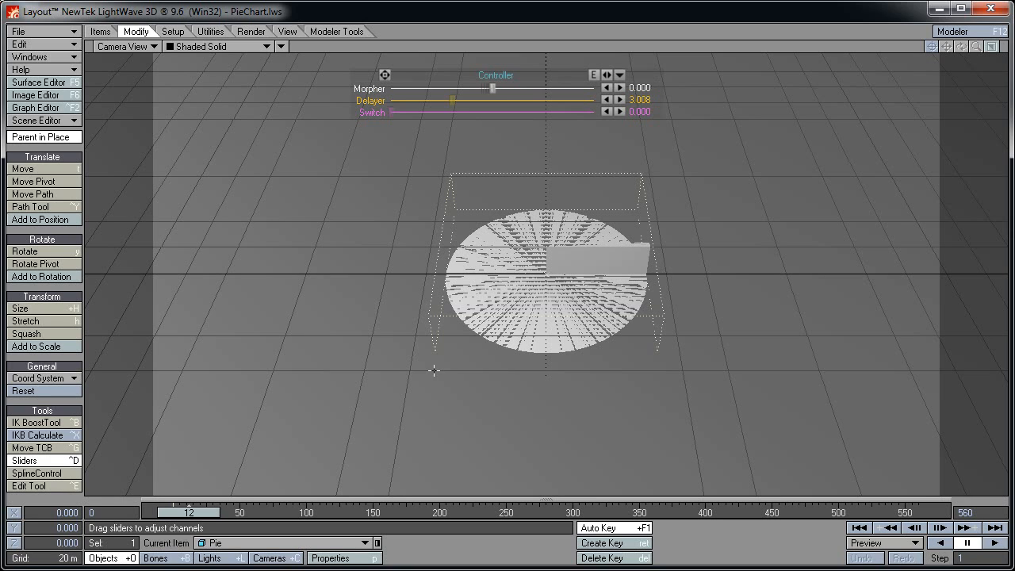
{"action": "left_click", "coordinate": [200, 512]}
{"action": "left_click_drag", "start_coordinate": [200, 512], "coordinate": [232, 512]}
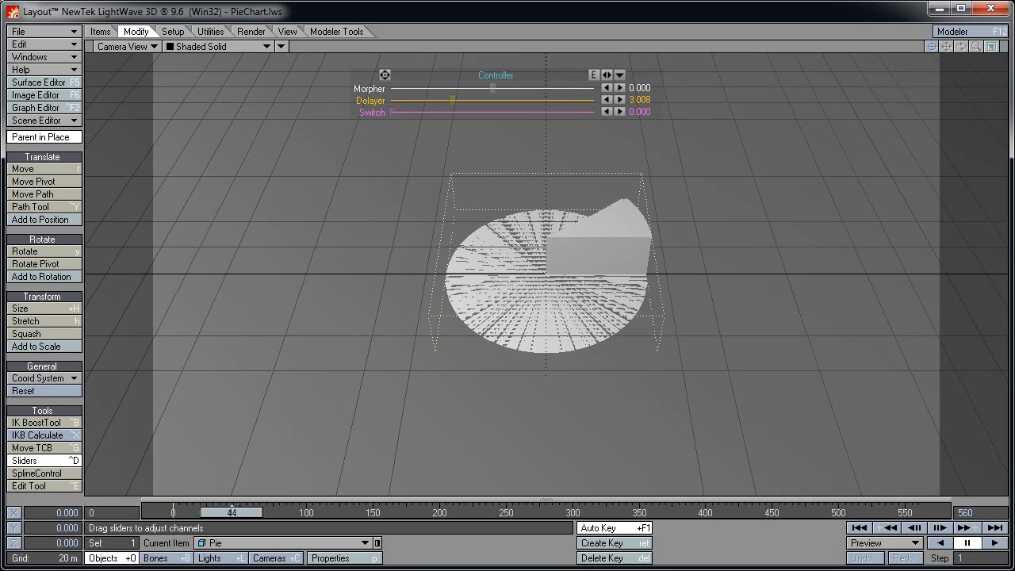
Set the pie's heading rotation to -120° at frame 0.
{"action": "left_click_drag", "start_coordinate": [231, 512], "coordinate": [199, 512]}
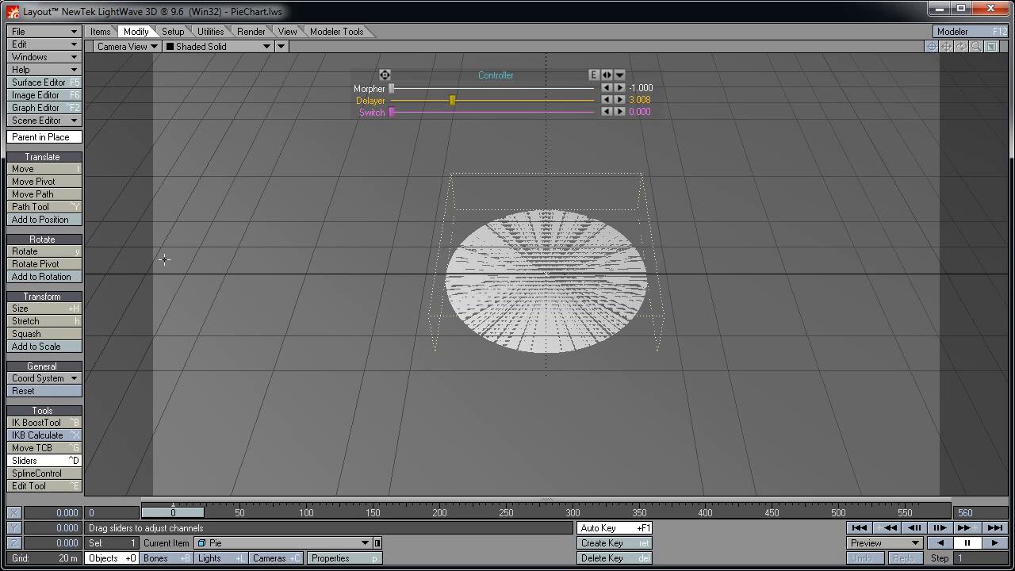
{"action": "left_click", "coordinate": [61, 251]}
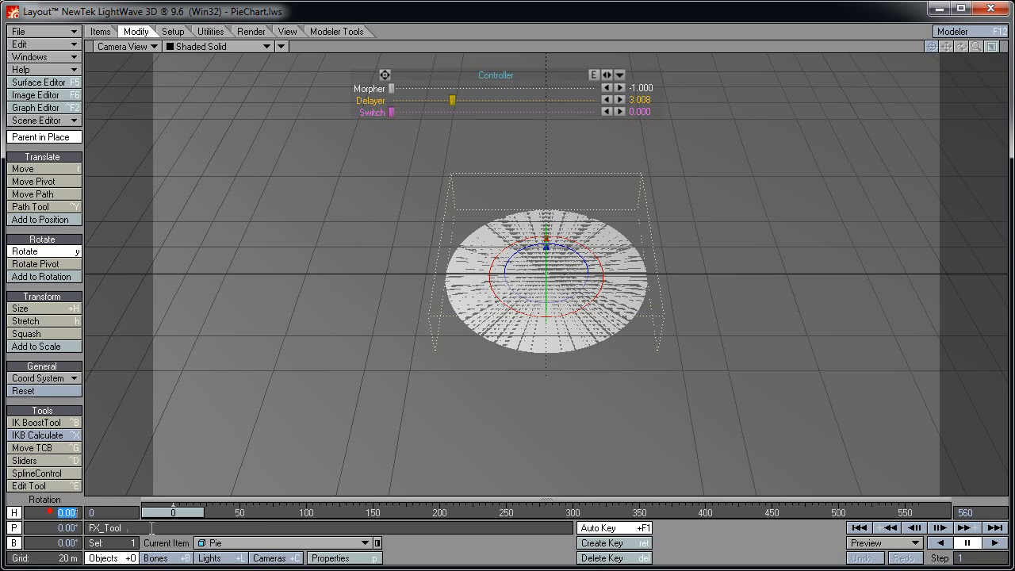
{"action": "key", "text": "BackSpace"}
{"action": "type", "text": "-120"}
{"action": "key", "text": "Return"}
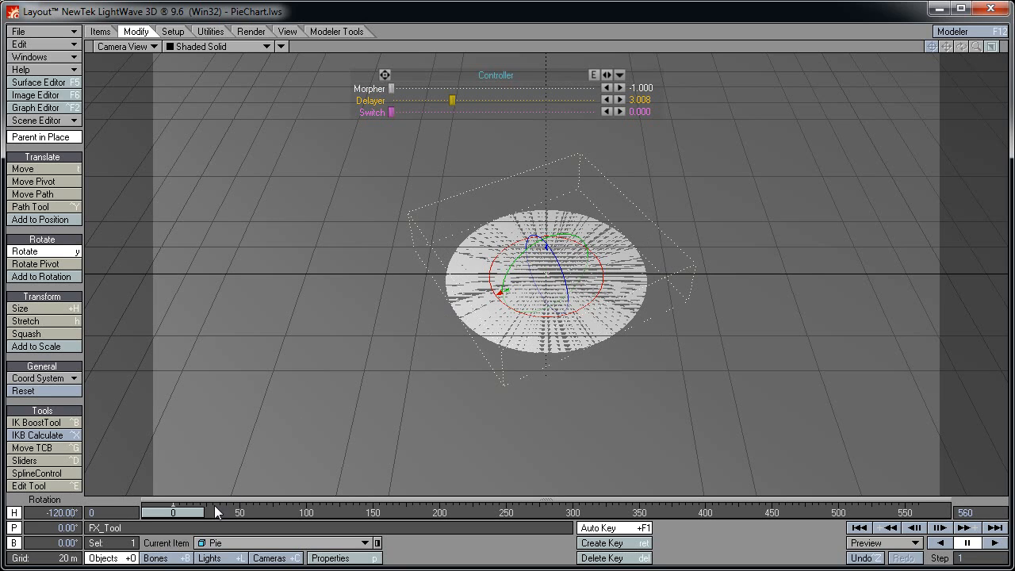
Set the pie's heading rotation to 36° at frame 320 and scrub between frames 0 and 320 to check the motion.
{"action": "left_click_drag", "start_coordinate": [177, 512], "coordinate": [598, 513]}
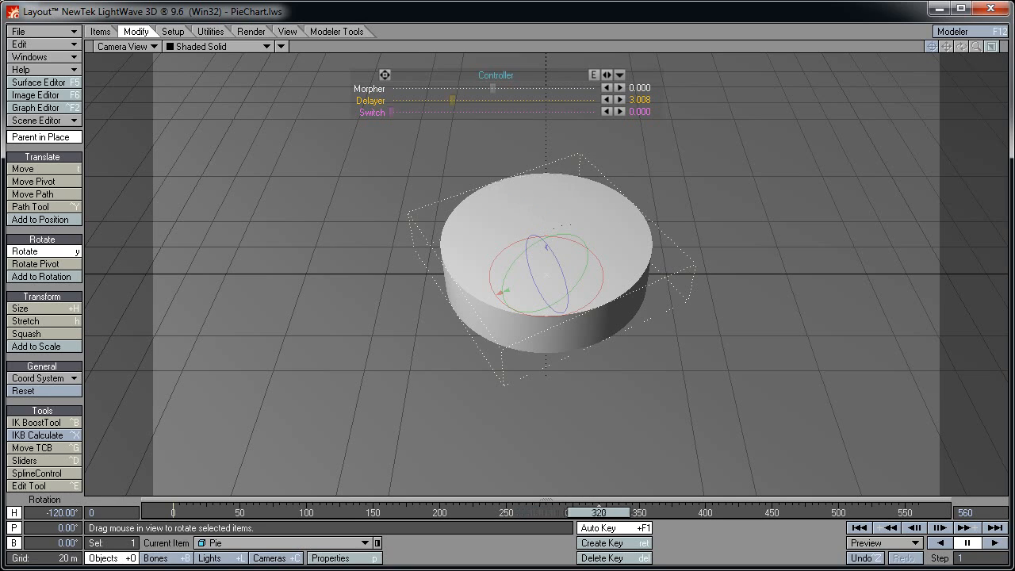
{"action": "left_click", "coordinate": [42, 513]}
{"action": "type", "text": "36"}
{"action": "key", "text": "Return"}
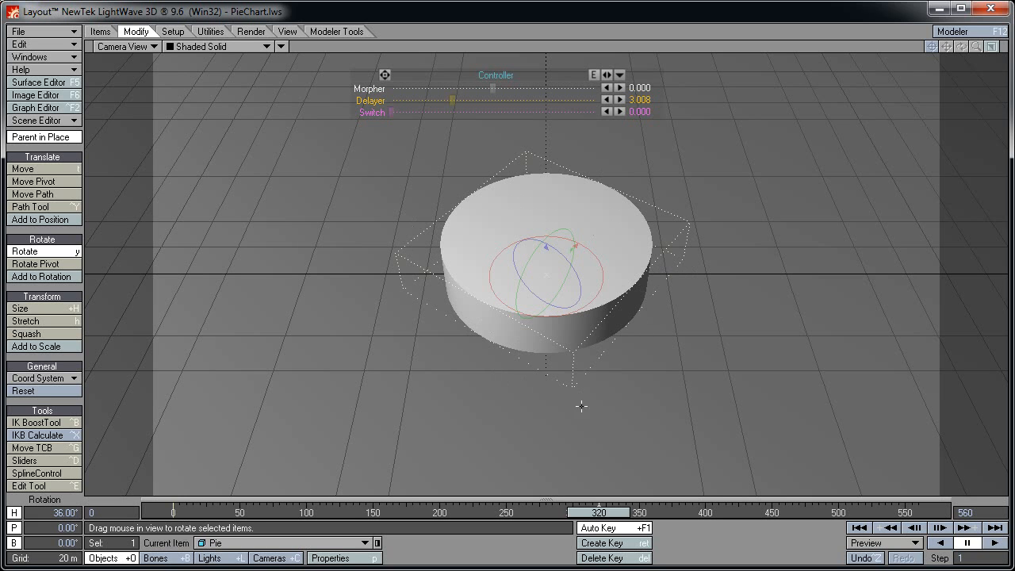
{"action": "left_click_drag", "start_coordinate": [598, 512], "coordinate": [173, 512]}
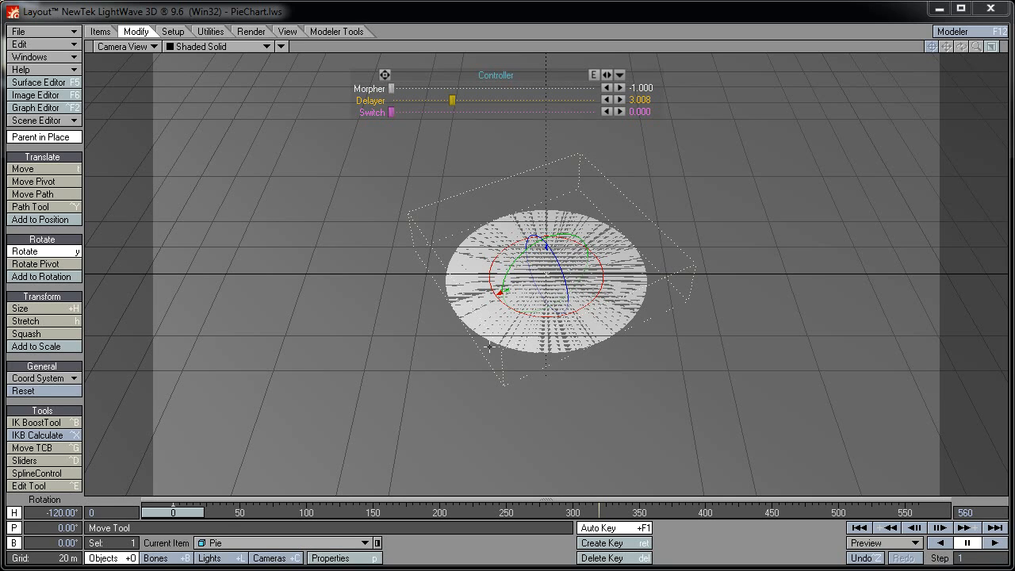
{"action": "left_click_drag", "start_coordinate": [178, 520], "coordinate": [598, 514]}
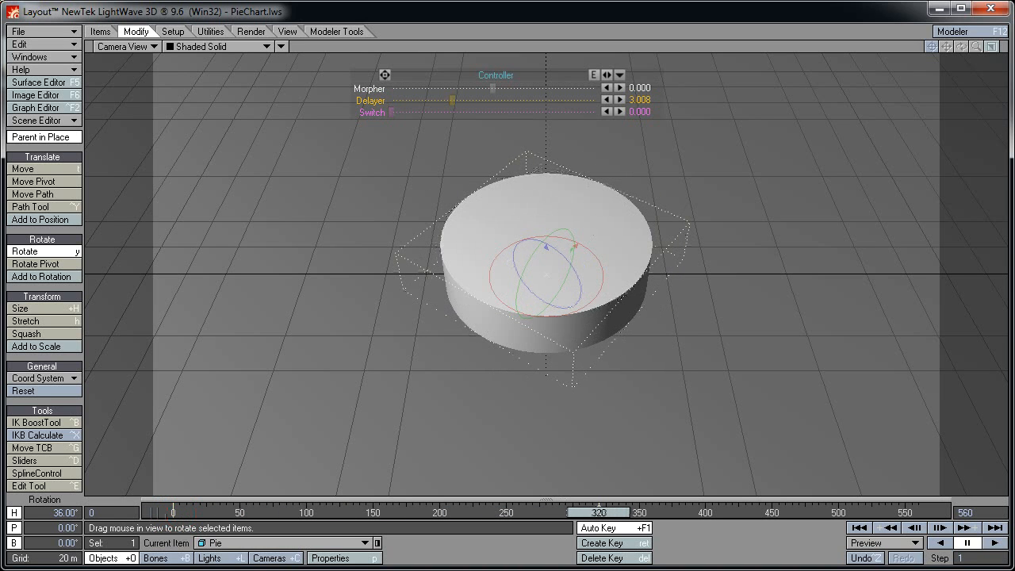
Create a motion key for the camera at frame 320.
{"action": "left_click", "coordinate": [256, 560]}
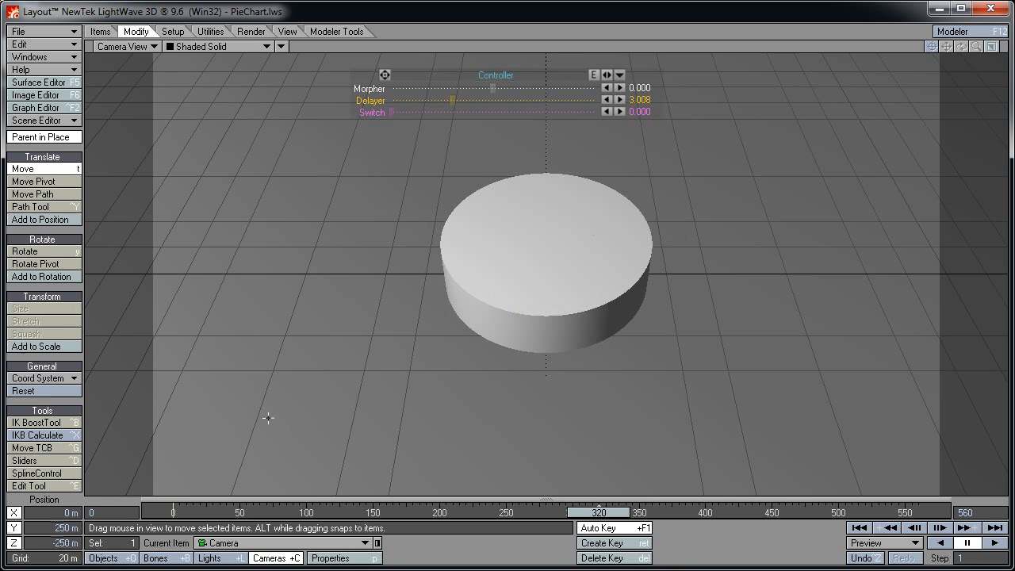
{"action": "key", "text": "Return"}
{"action": "key", "text": "Return"}
Set the camera's X position to 100 m at frame 368.
{"action": "left_click_drag", "start_coordinate": [598, 513], "coordinate": [613, 513]}
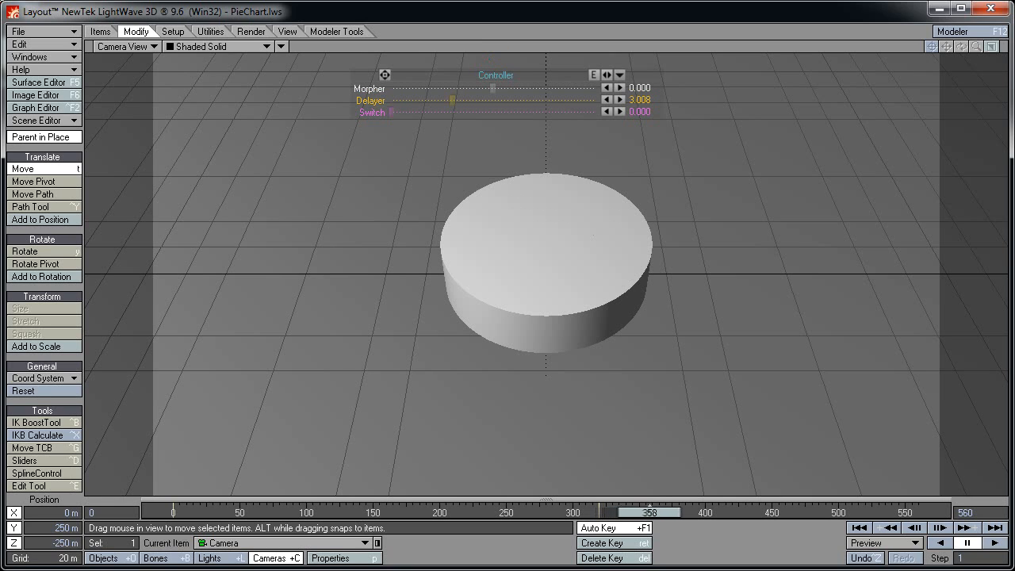
{"action": "left_click_drag", "start_coordinate": [659, 513], "coordinate": [663, 513]}
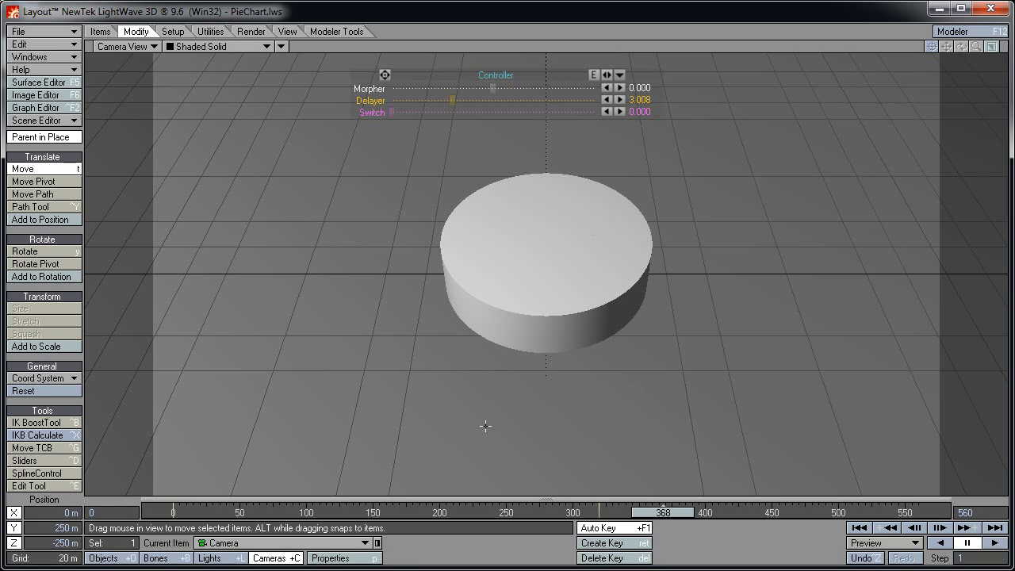
{"action": "left_click", "coordinate": [66, 512]}
{"action": "type", "text": "100"}
{"action": "key", "text": "Return"}
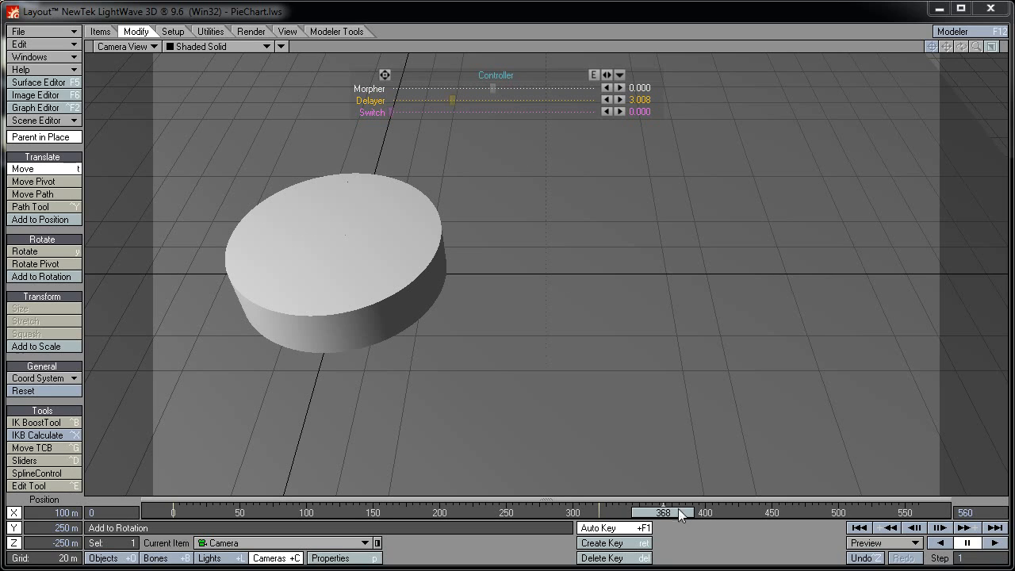
At frame 440, create a motion key for the camera and set the controller's Switch slider to 1.
{"action": "left_click_drag", "start_coordinate": [679, 512], "coordinate": [714, 512]}
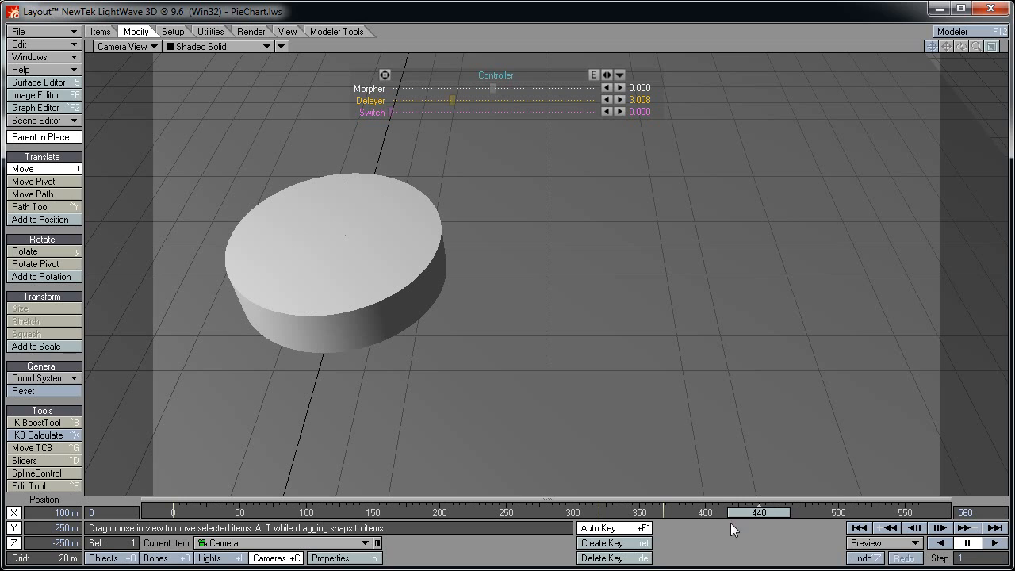
{"action": "left_click", "coordinate": [640, 544]}
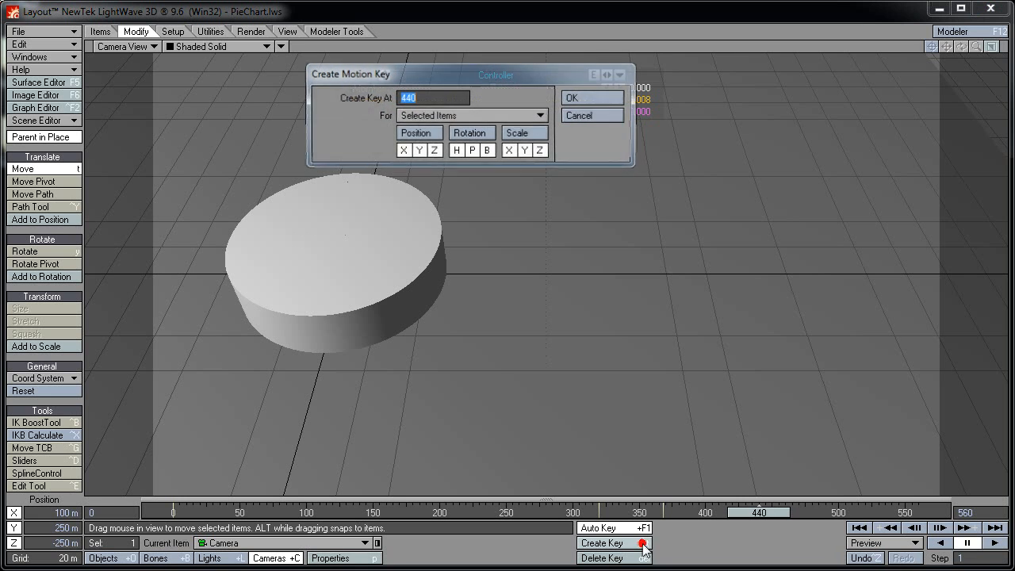
{"action": "left_click", "coordinate": [591, 100]}
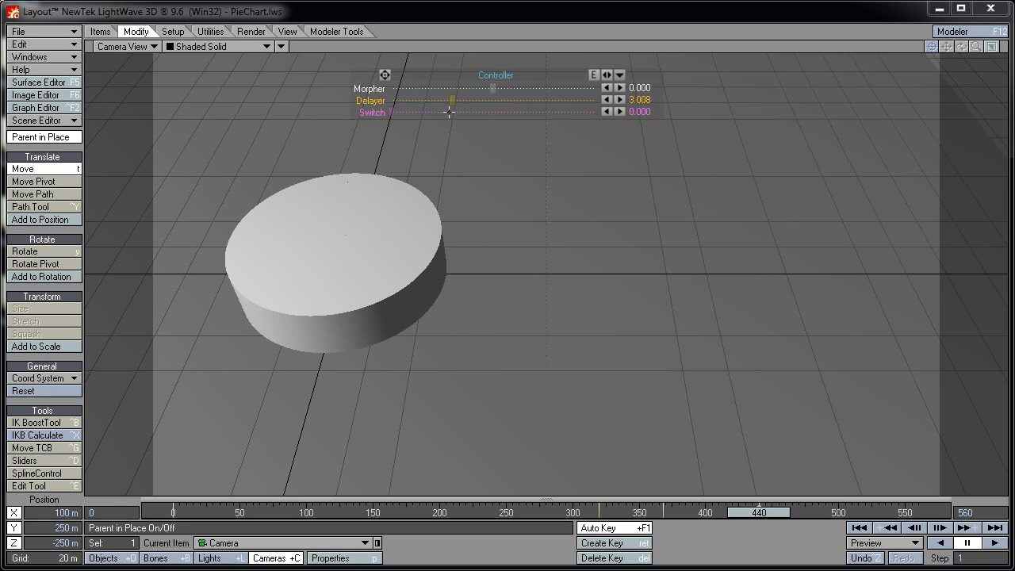
{"action": "left_click", "coordinate": [64, 461]}
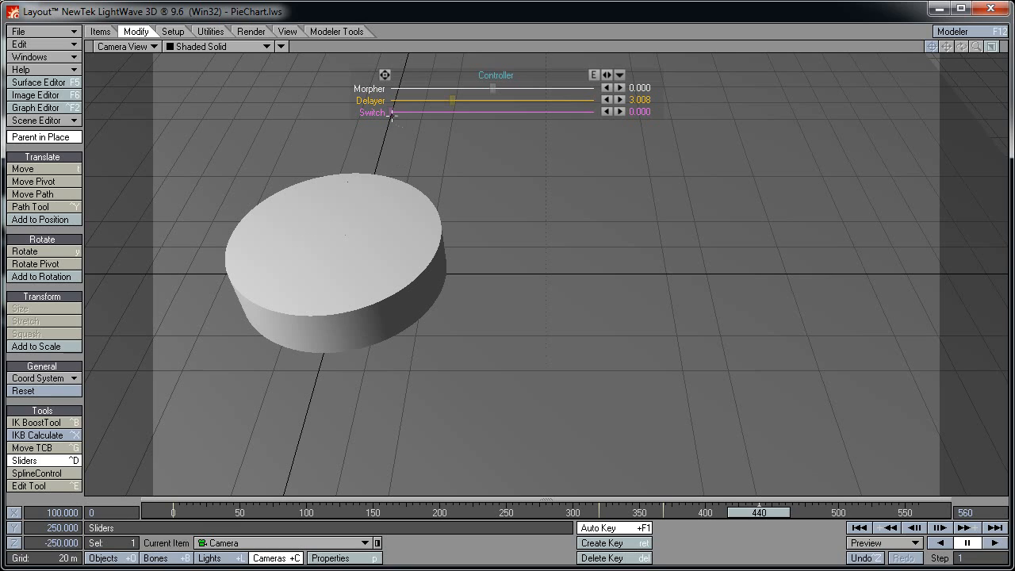
{"action": "left_click_drag", "start_coordinate": [489, 63], "coordinate": [594, 64]}
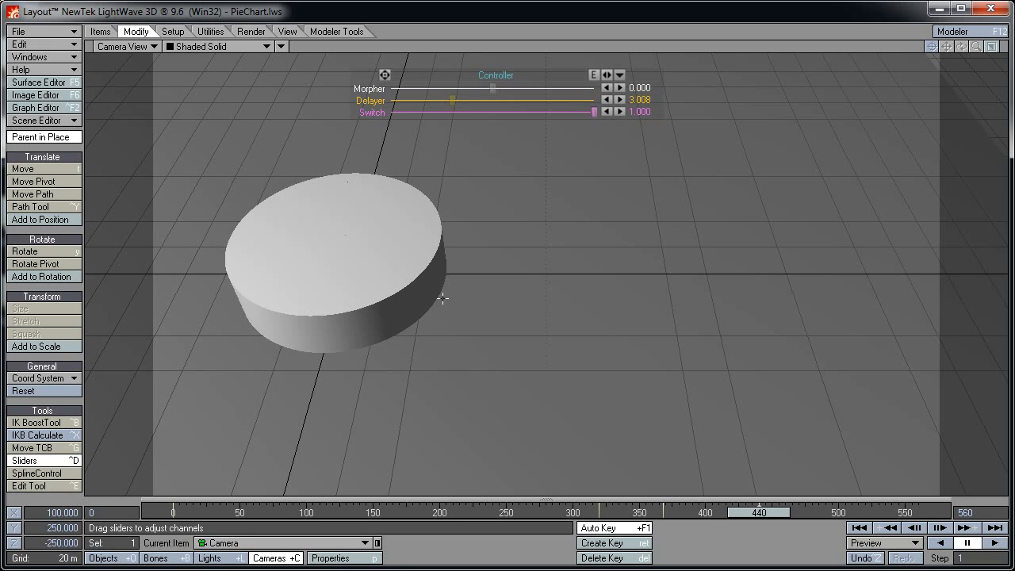
In the Graph Editor, set the incoming curve of the Switch.Position.Y key at frame 440 to Stepped and inspect the fitted curve.
{"action": "left_click", "coordinate": [67, 109]}
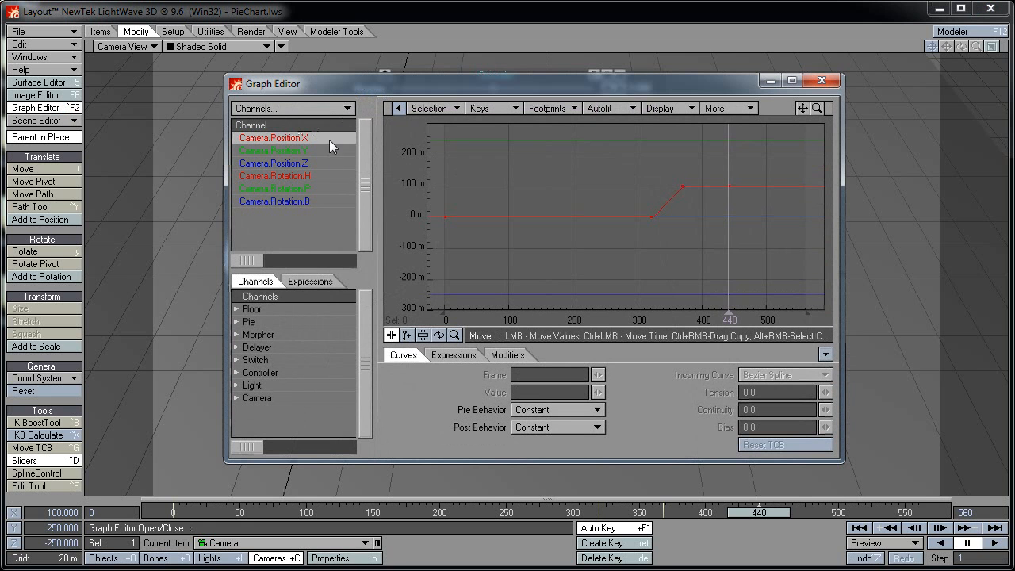
{"action": "left_click", "coordinate": [236, 360]}
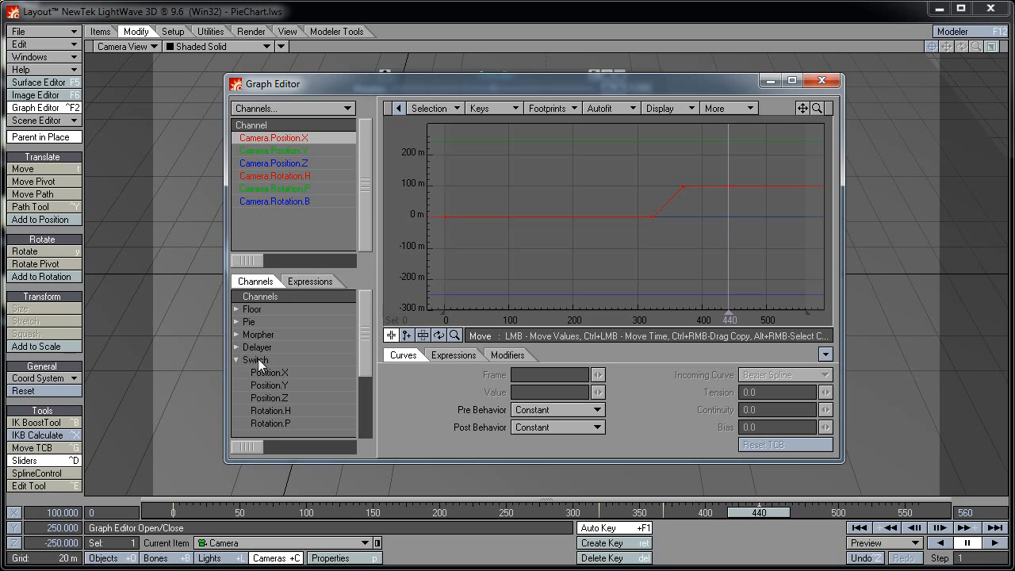
{"action": "left_click", "coordinate": [258, 358]}
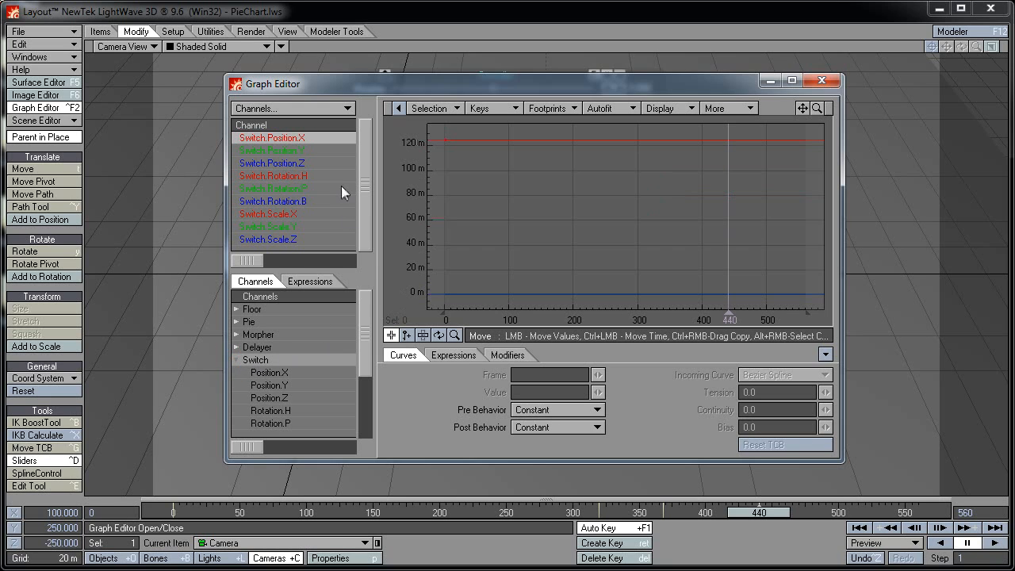
{"action": "left_click", "coordinate": [293, 151]}
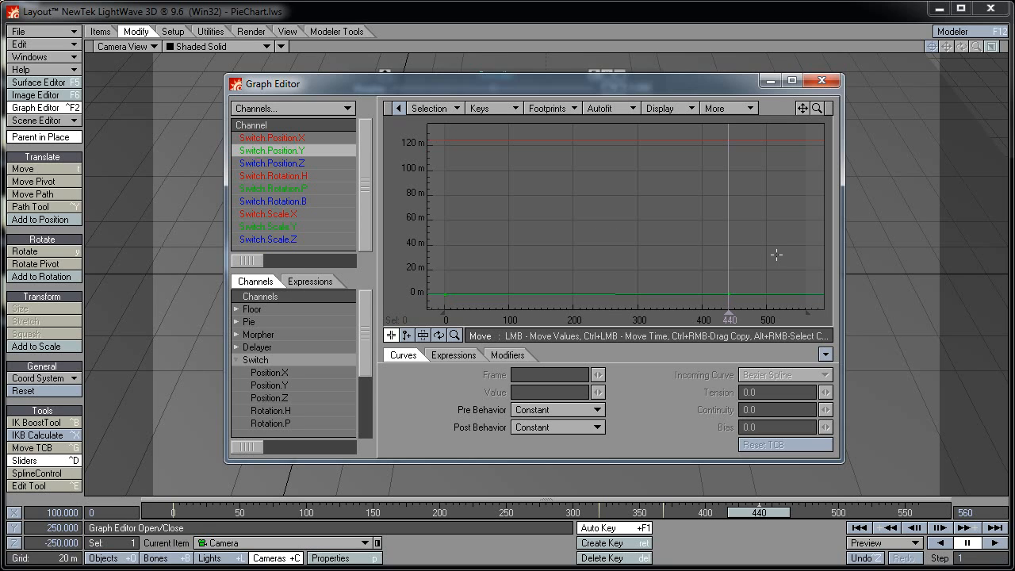
{"action": "left_click_drag", "start_coordinate": [767, 245], "coordinate": [697, 300]}
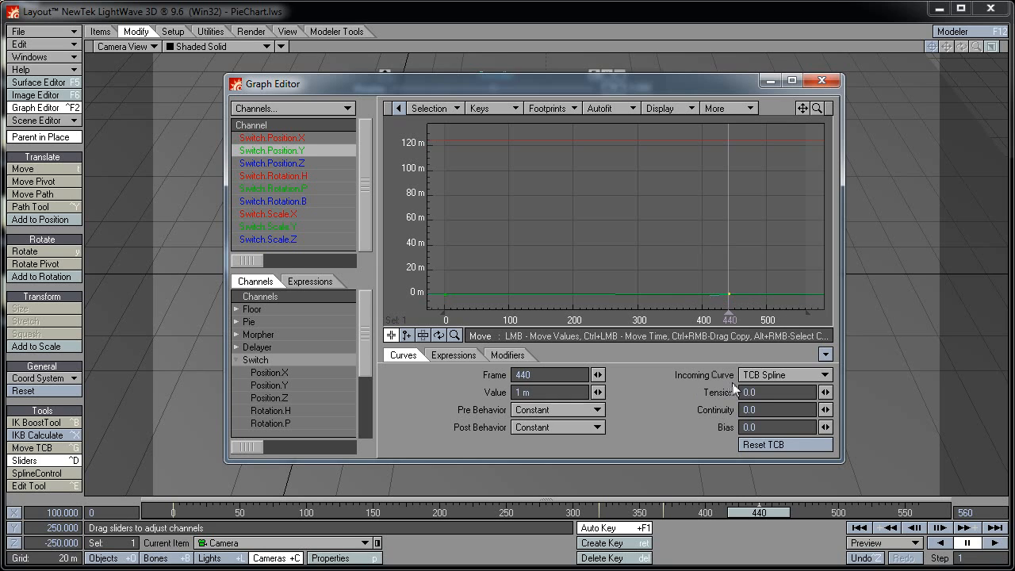
{"action": "left_click", "coordinate": [782, 376]}
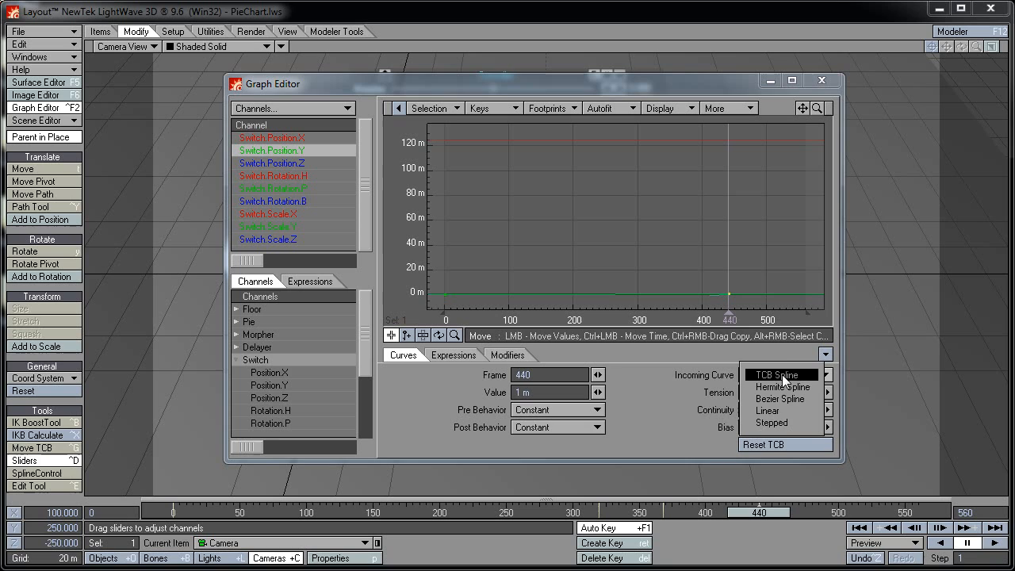
{"action": "left_click", "coordinate": [775, 421]}
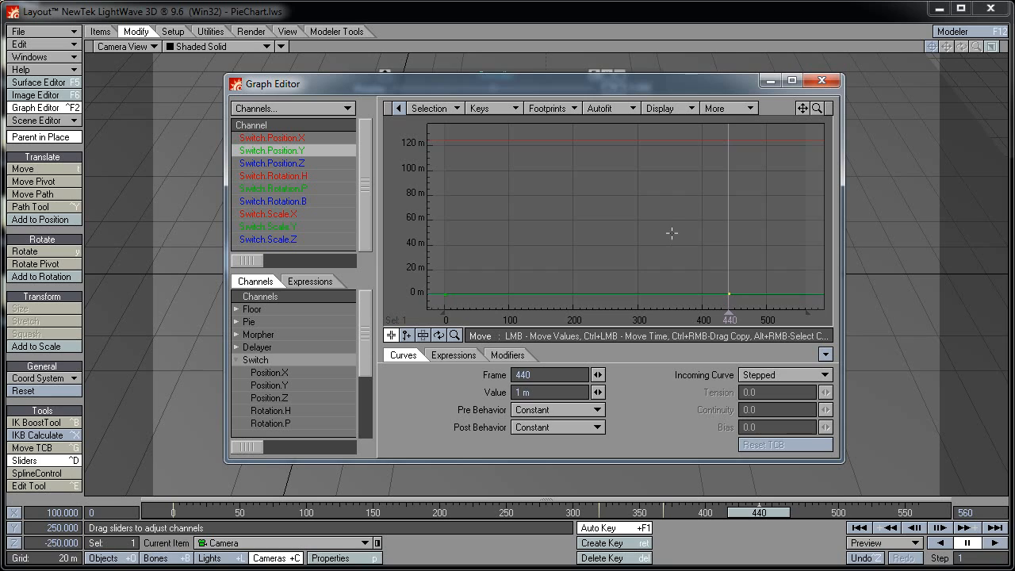
{"action": "key", "text": "a"}
{"action": "mouse_move", "coordinate": [445, 236]}
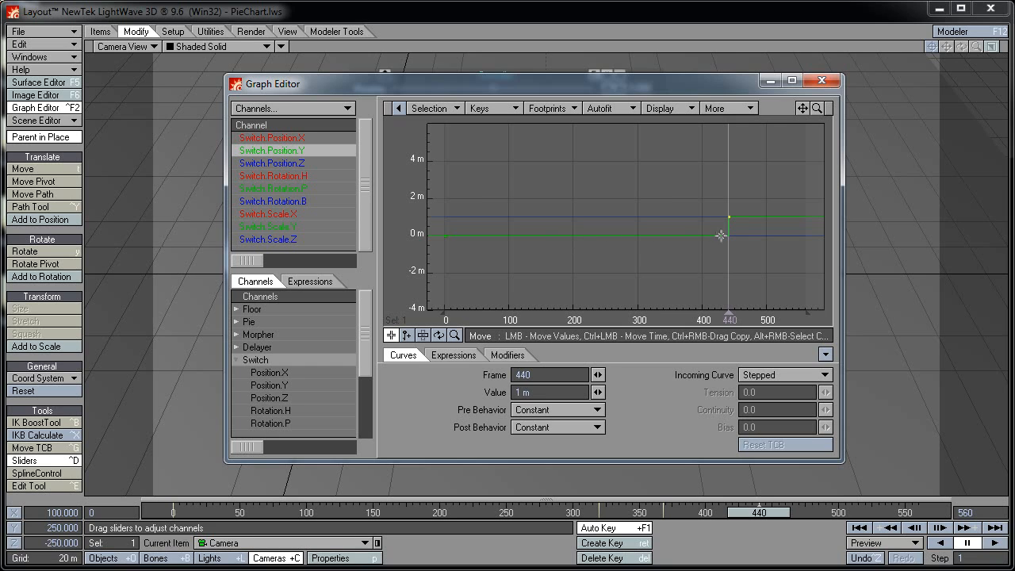
{"action": "mouse_move", "coordinate": [729, 218]}
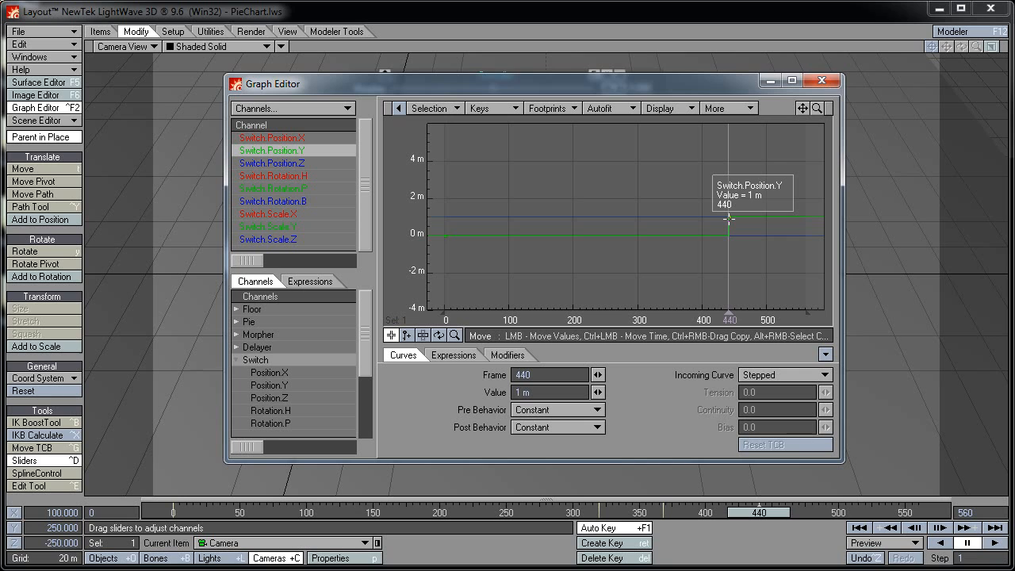
{"action": "left_click", "coordinate": [834, 81]}
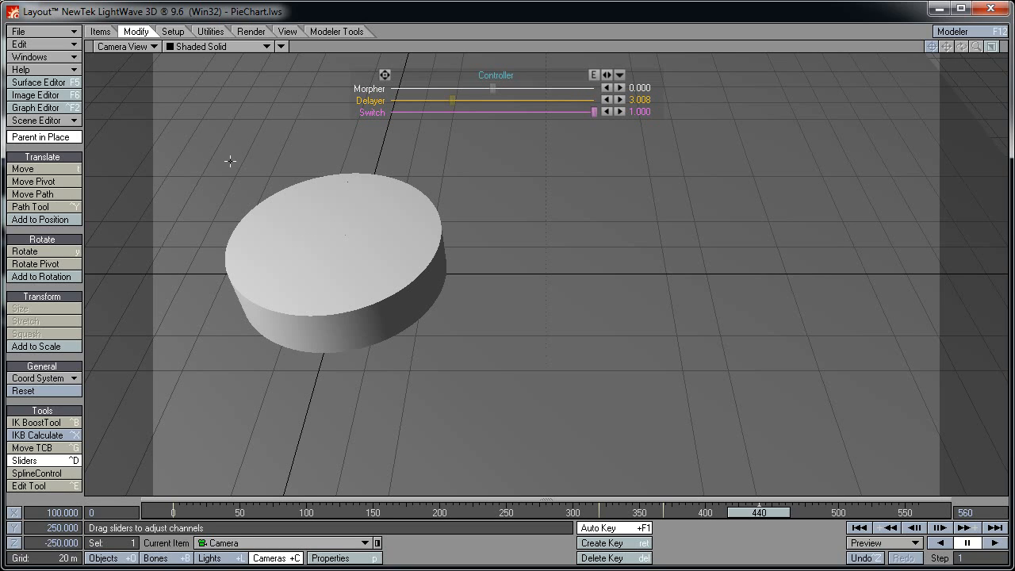
Open the Graph Editor and load the Pie object's channels for editing.
{"action": "left_click", "coordinate": [65, 109]}
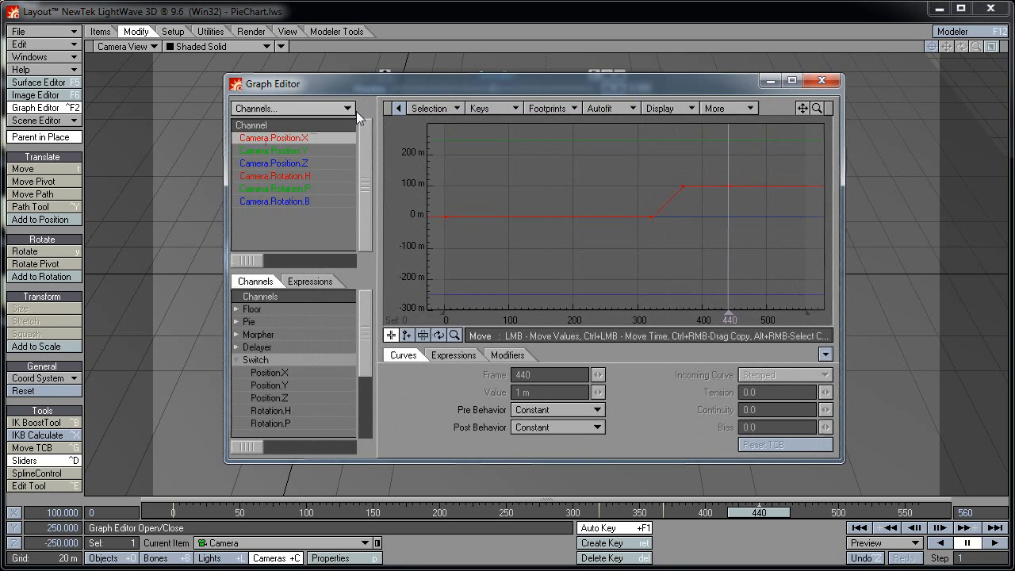
{"action": "left_click", "coordinate": [236, 360]}
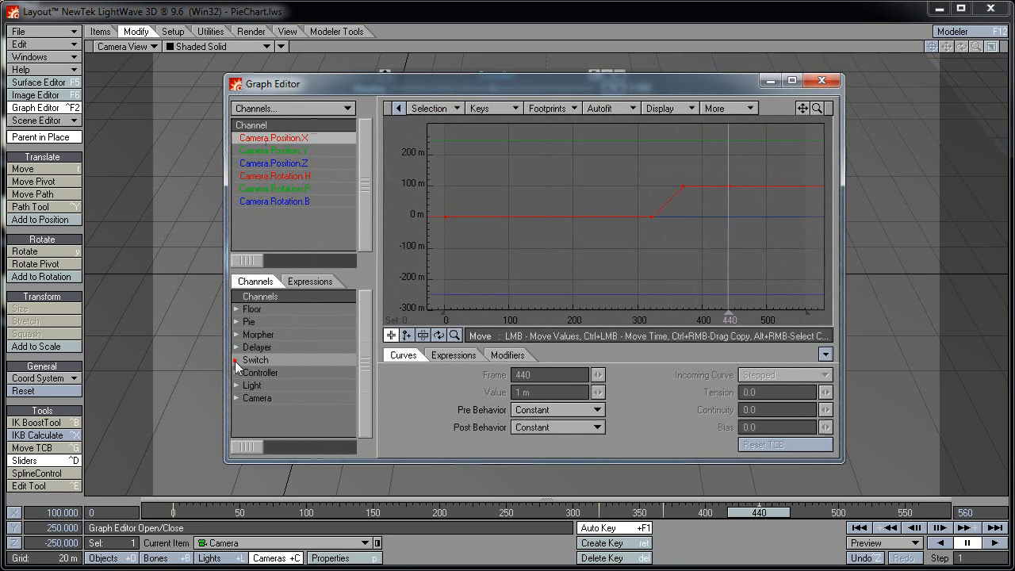
{"action": "double_click", "coordinate": [250, 322]}
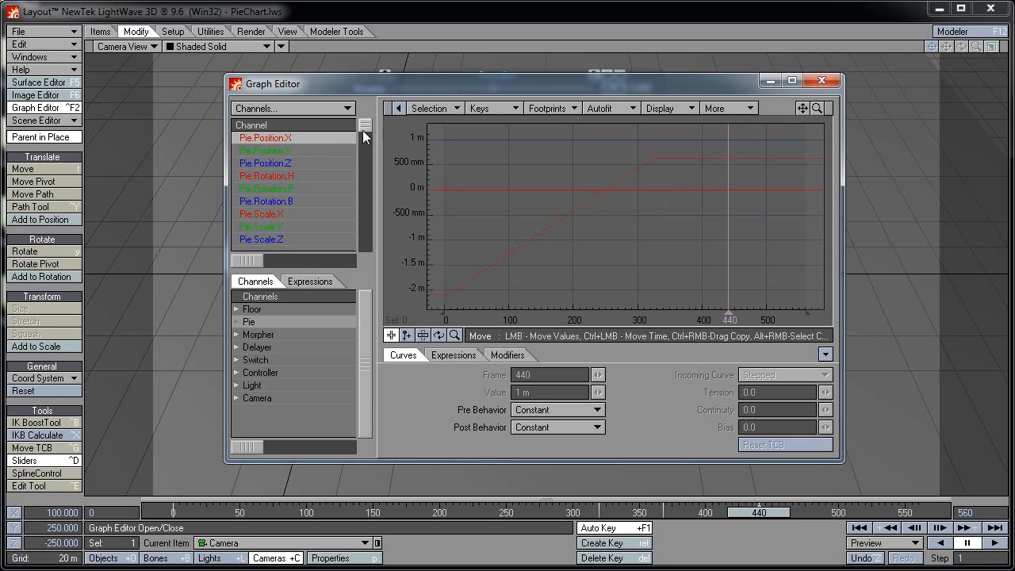
Remove the OnOff001 expression from the Pie.MorphGroup.Shrink001 channel.
{"action": "left_click_drag", "start_coordinate": [361, 124], "coordinate": [362, 140]}
{"action": "left_click", "coordinate": [330, 150]}
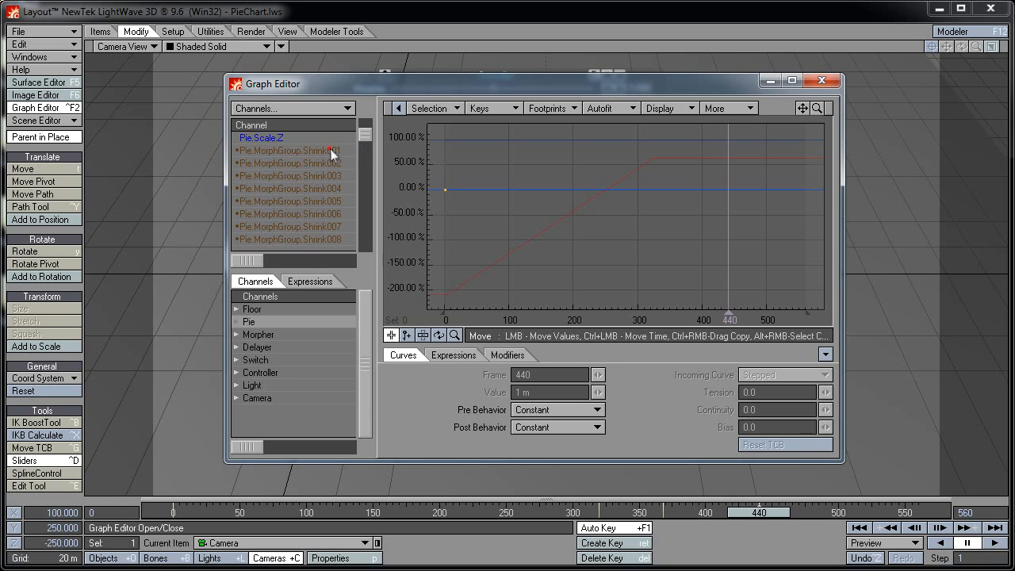
{"action": "left_click", "coordinate": [317, 282]}
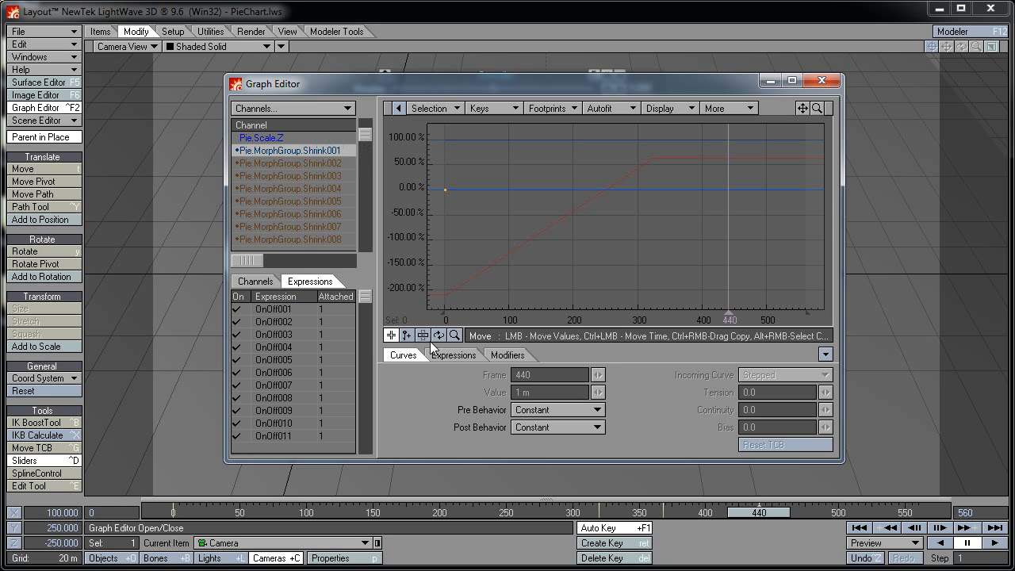
{"action": "left_click", "coordinate": [453, 353]}
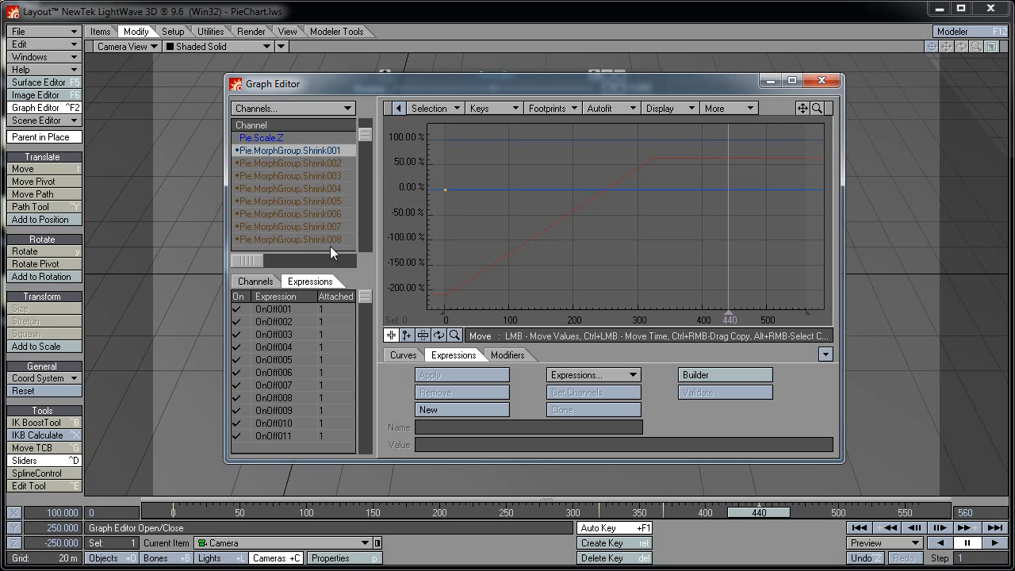
{"action": "left_click", "coordinate": [278, 310]}
{"action": "left_click", "coordinate": [457, 392]}
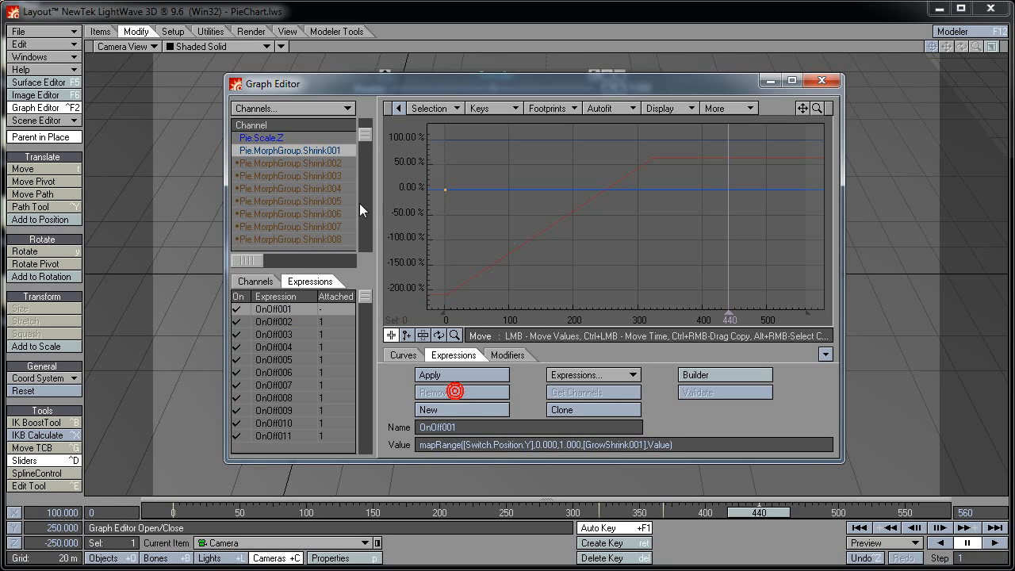
Remove the OnOff002 and OnOff003 expressions from the Pie's Shrink002 and Shrink003 morph channels, respectively.
{"action": "left_click", "coordinate": [337, 163]}
{"action": "left_click", "coordinate": [292, 317]}
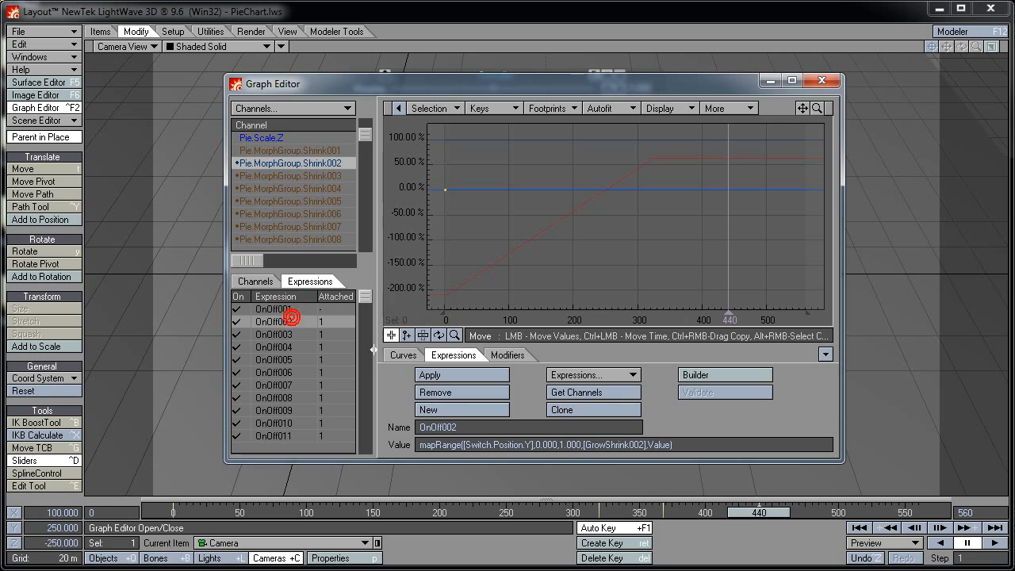
{"action": "left_click", "coordinate": [440, 391]}
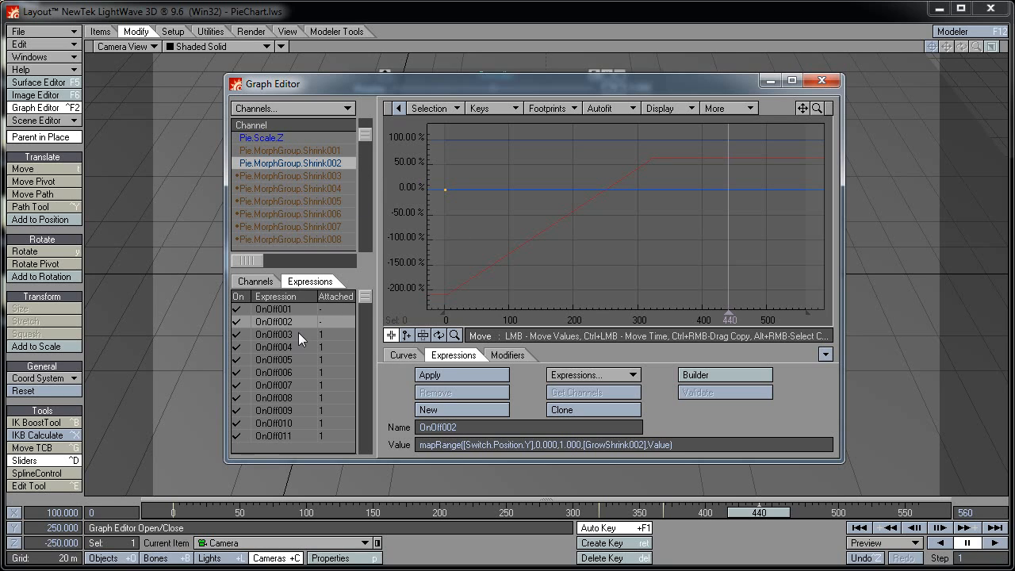
{"action": "left_click", "coordinate": [342, 175]}
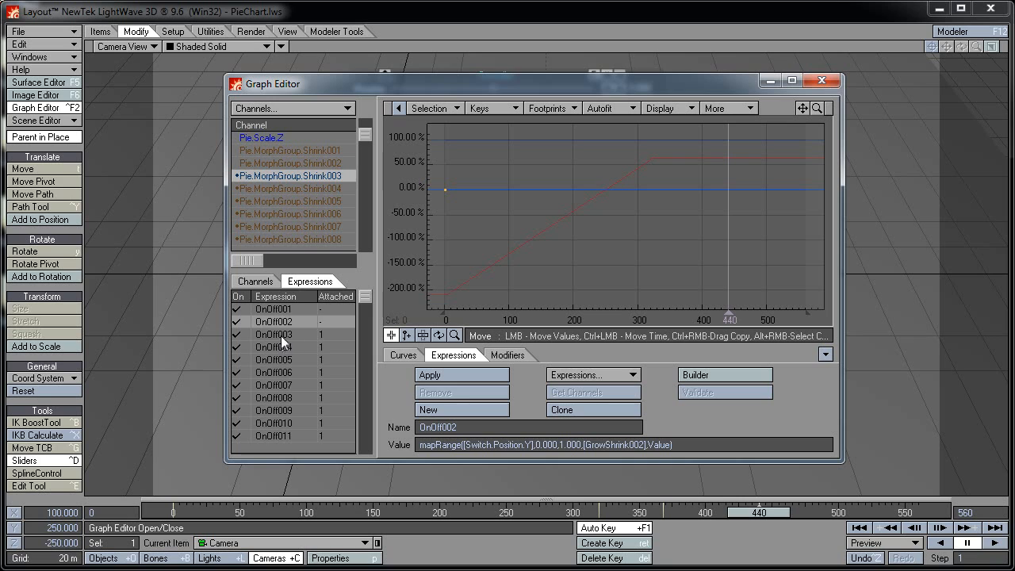
{"action": "left_click", "coordinate": [281, 334]}
{"action": "left_click", "coordinate": [432, 389]}
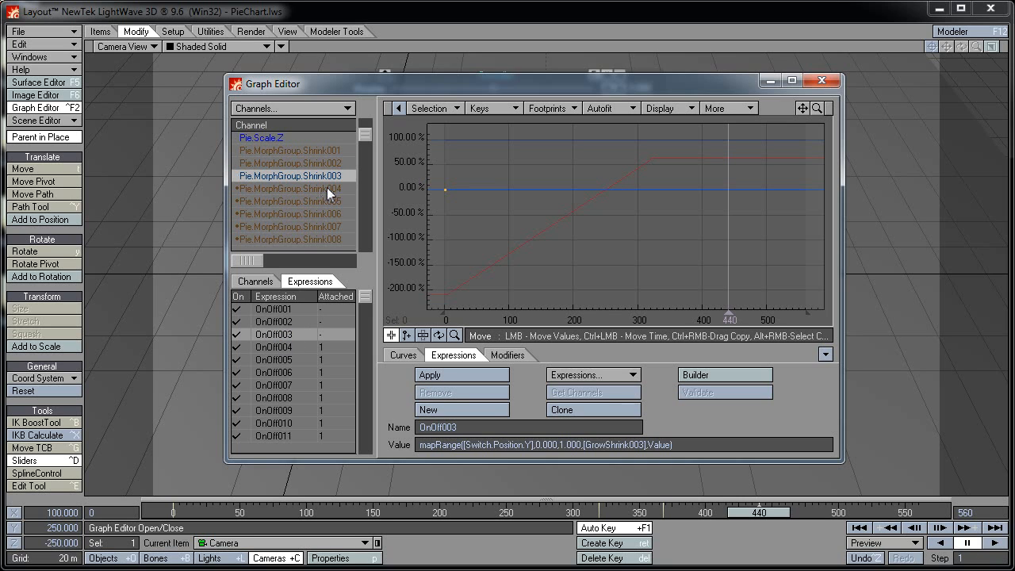
Remove the OnOff004 and OnOff005 expressions from the Pie's Shrink004 and Shrink005 morph channels, respectively.
{"action": "left_click", "coordinate": [327, 188]}
{"action": "left_click", "coordinate": [284, 346]}
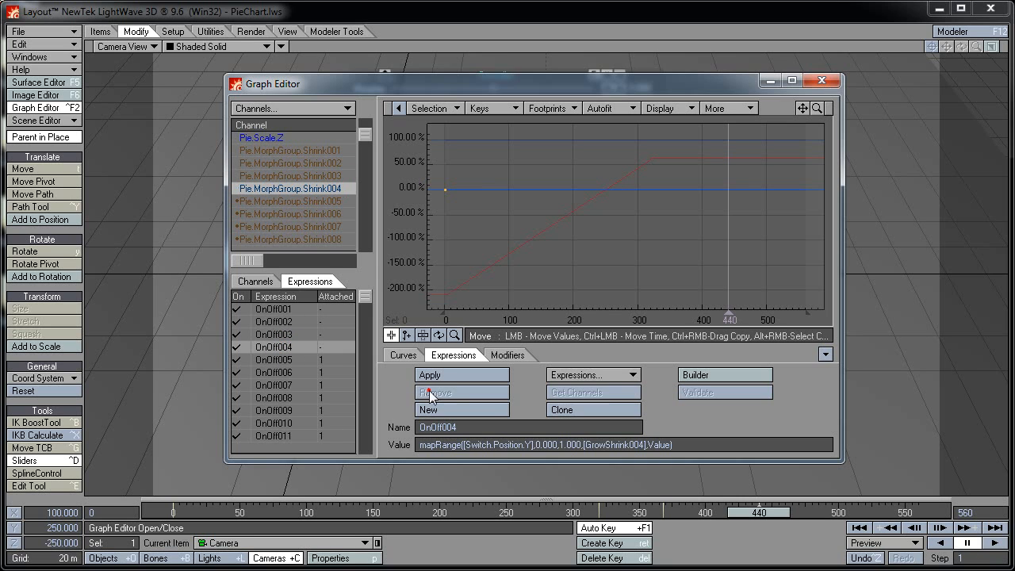
{"action": "left_click", "coordinate": [429, 390]}
{"action": "left_click", "coordinate": [340, 203]}
{"action": "left_click", "coordinate": [289, 359]}
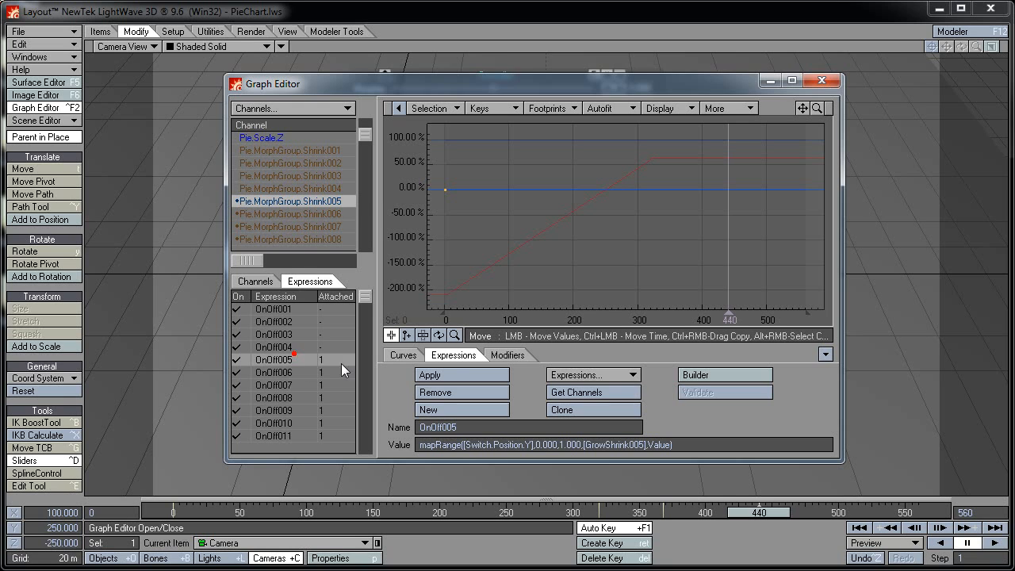
{"action": "left_click", "coordinate": [435, 391]}
Remove the OnOff006 and OnOff007 expressions from the Pie's Shrink006 and Shrink007 morph channels, respectively.
{"action": "left_click", "coordinate": [335, 214]}
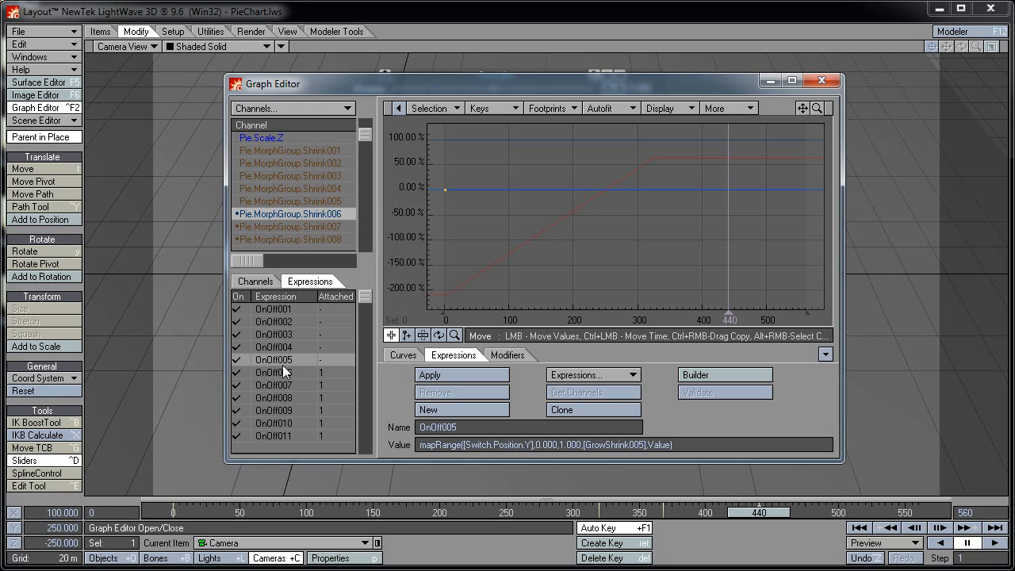
{"action": "left_click", "coordinate": [284, 369]}
{"action": "left_click", "coordinate": [429, 391]}
{"action": "left_click", "coordinate": [335, 226]}
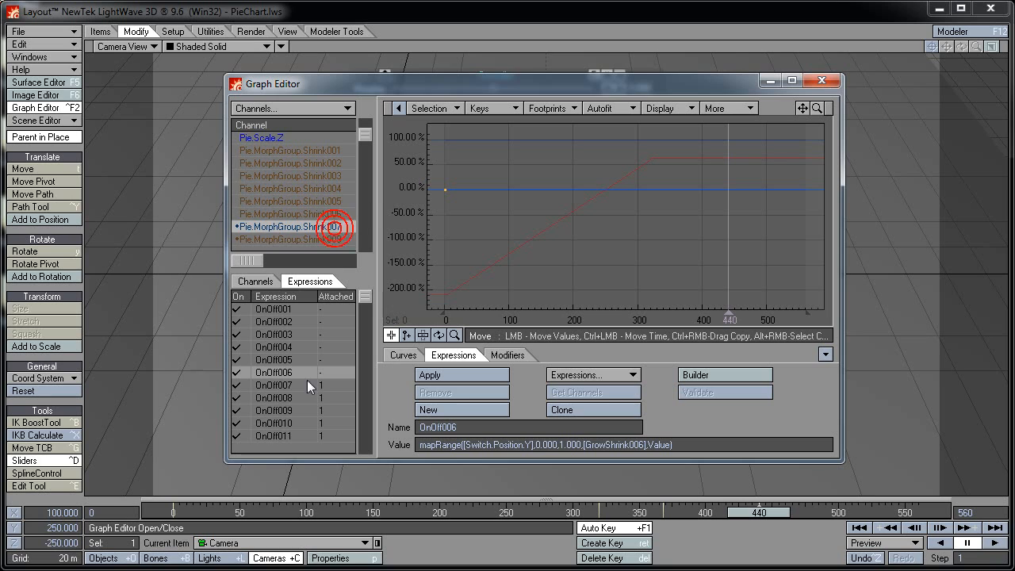
{"action": "left_click", "coordinate": [299, 384]}
{"action": "left_click", "coordinate": [430, 393]}
Remove the OnOff008 and OnOff009 expressions from the Pie's Shrink008 and Shrink009 morph channels, respectively.
{"action": "left_click", "coordinate": [333, 239]}
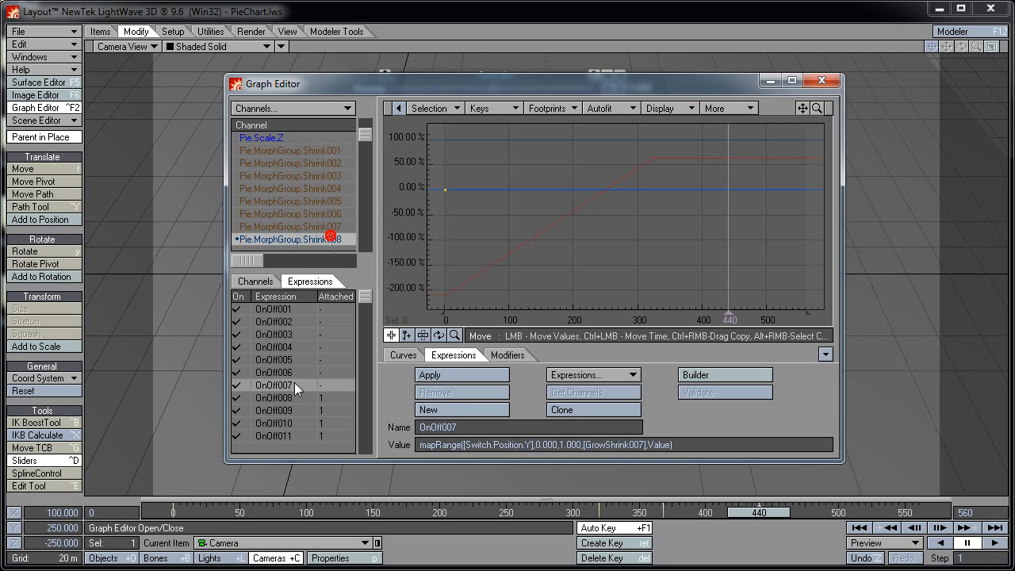
{"action": "left_click", "coordinate": [339, 396]}
{"action": "left_click", "coordinate": [428, 392]}
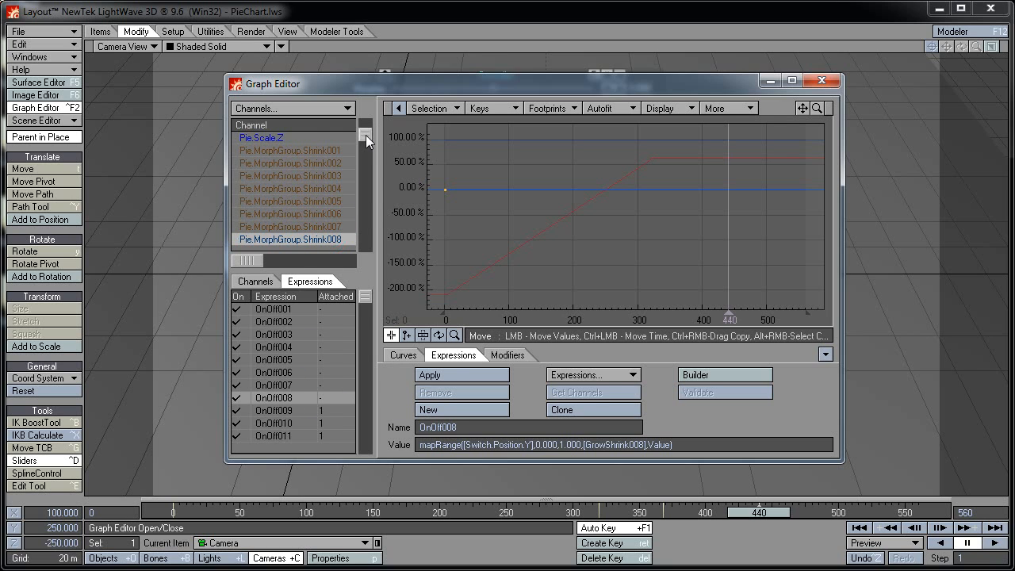
{"action": "left_click_drag", "start_coordinate": [366, 134], "coordinate": [355, 142]}
{"action": "left_click", "coordinate": [337, 151]}
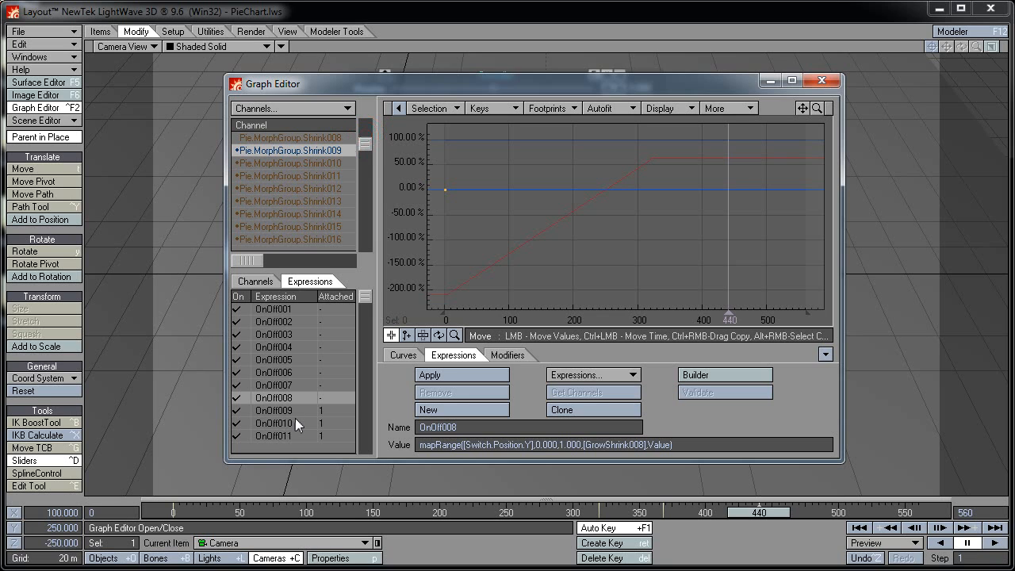
{"action": "left_click", "coordinate": [274, 410]}
{"action": "left_click", "coordinate": [440, 390]}
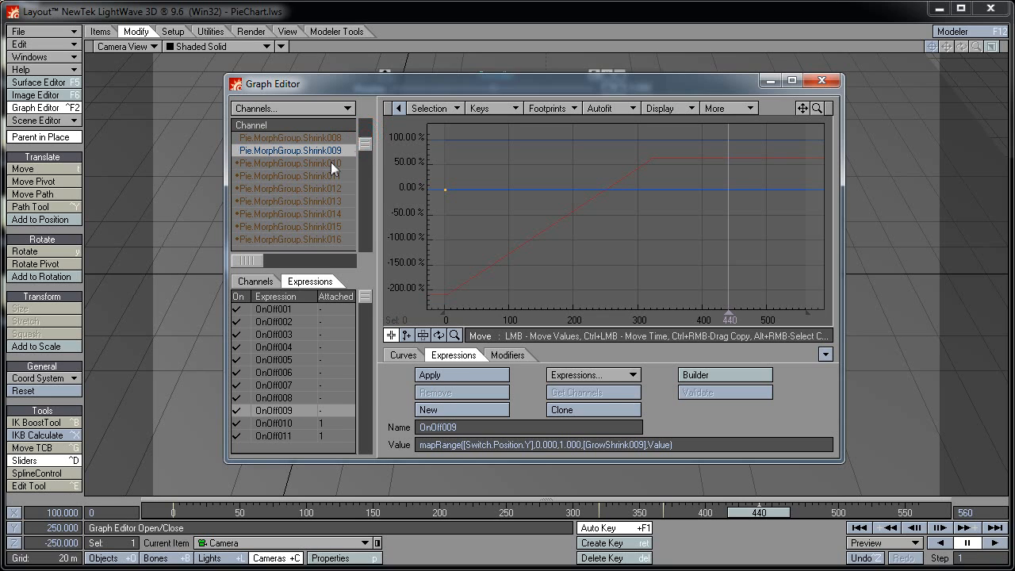
Remove the OnOff010 and OnOff011 expressions from the Pie's Shrink010 and Shrink011 morph channels, respectively.
{"action": "left_click", "coordinate": [333, 164]}
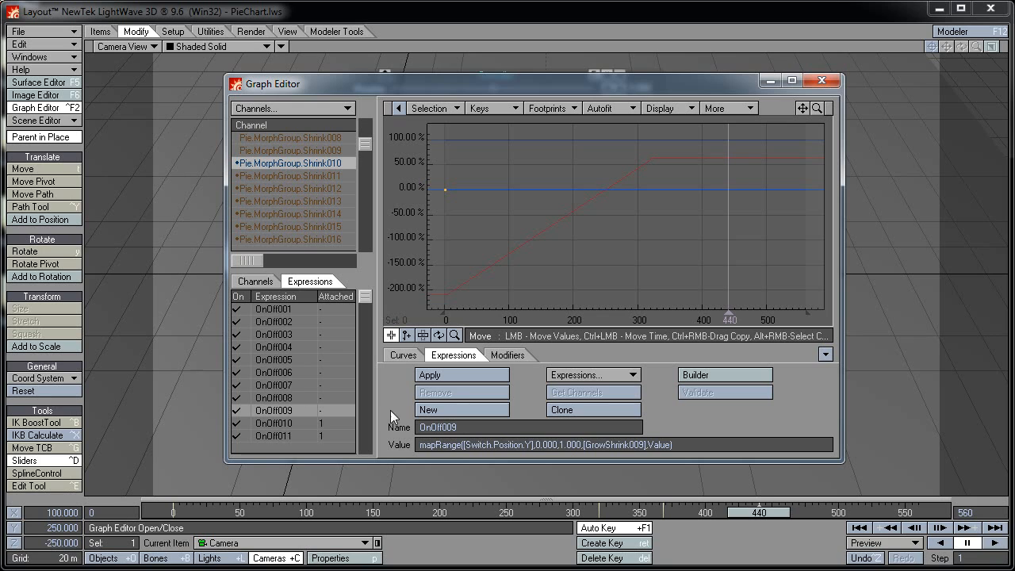
{"action": "left_click", "coordinate": [317, 423]}
{"action": "left_click", "coordinate": [436, 391]}
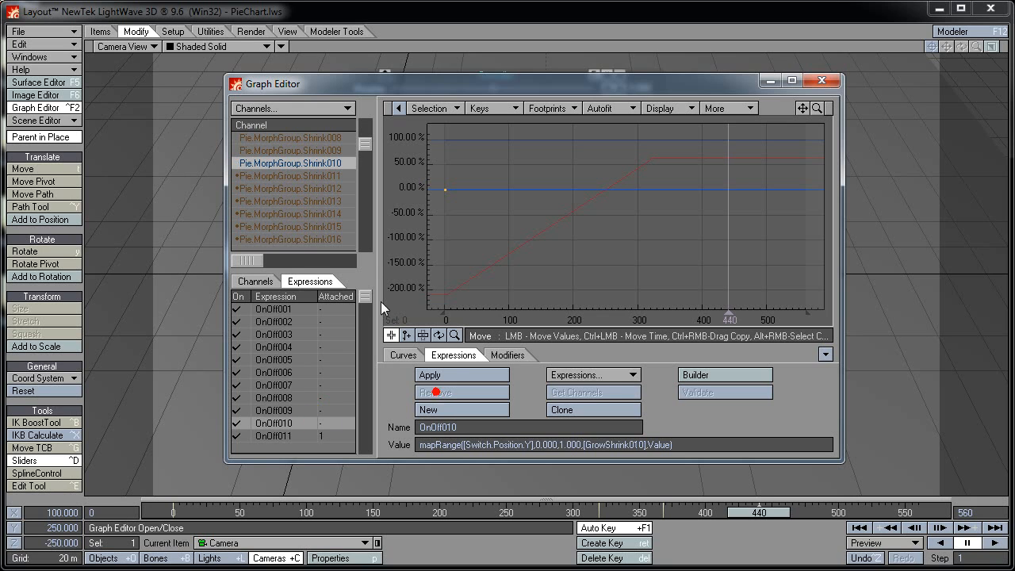
{"action": "left_click", "coordinate": [291, 434]}
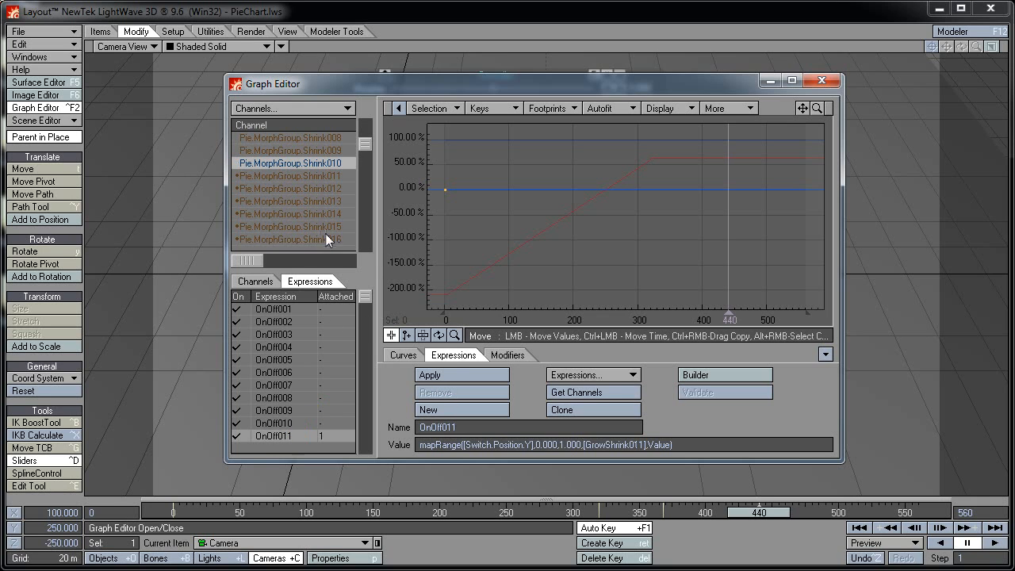
{"action": "left_click", "coordinate": [326, 172]}
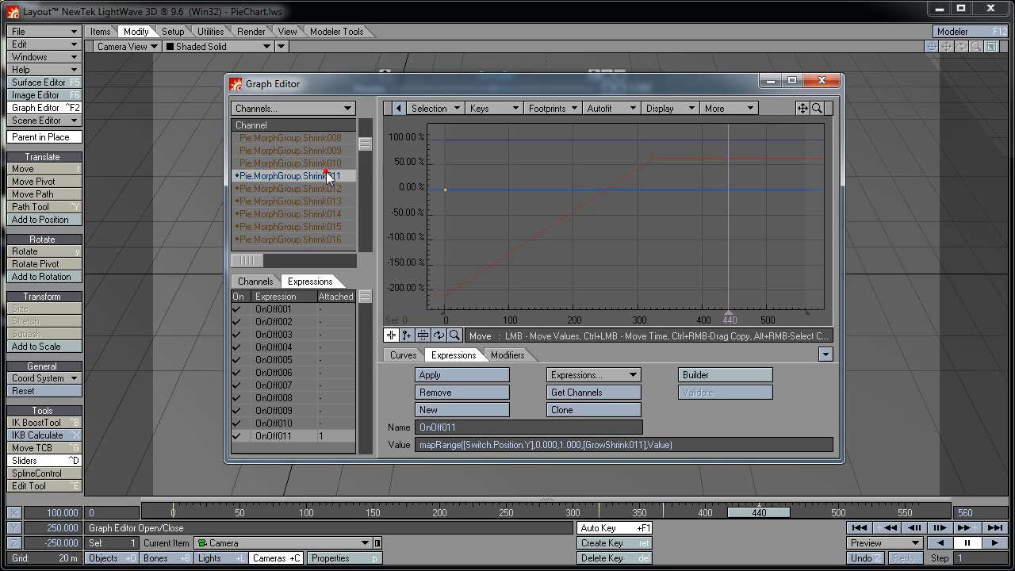
{"action": "left_click", "coordinate": [421, 391]}
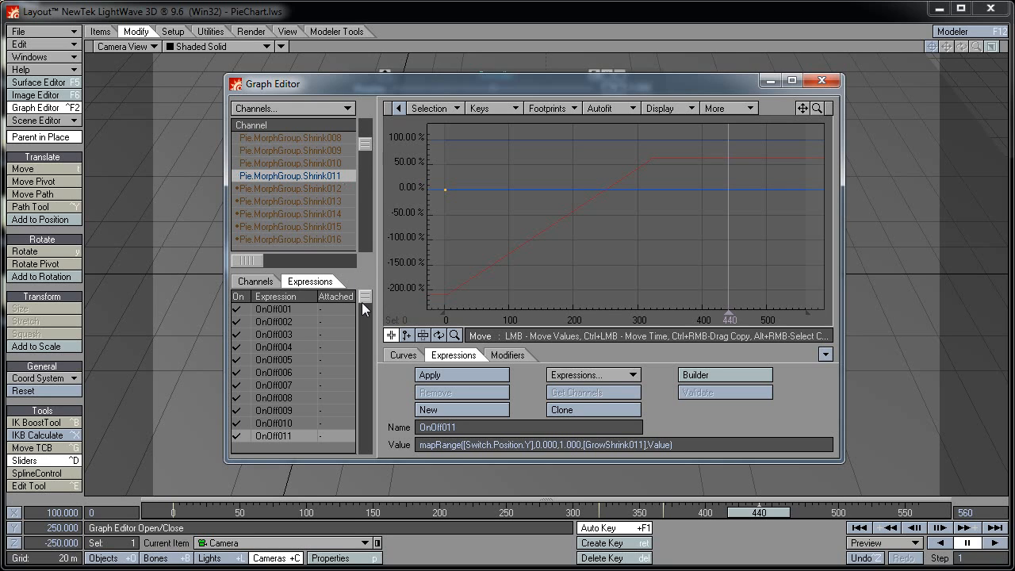
Remove the OnOff012 and OnOff013 expressions from the Pie's Shrink012 and Shrink013 morph channels, respectively.
{"action": "scroll", "coordinate": [368, 301], "scroll_direction": "down", "scroll_amount": 6}
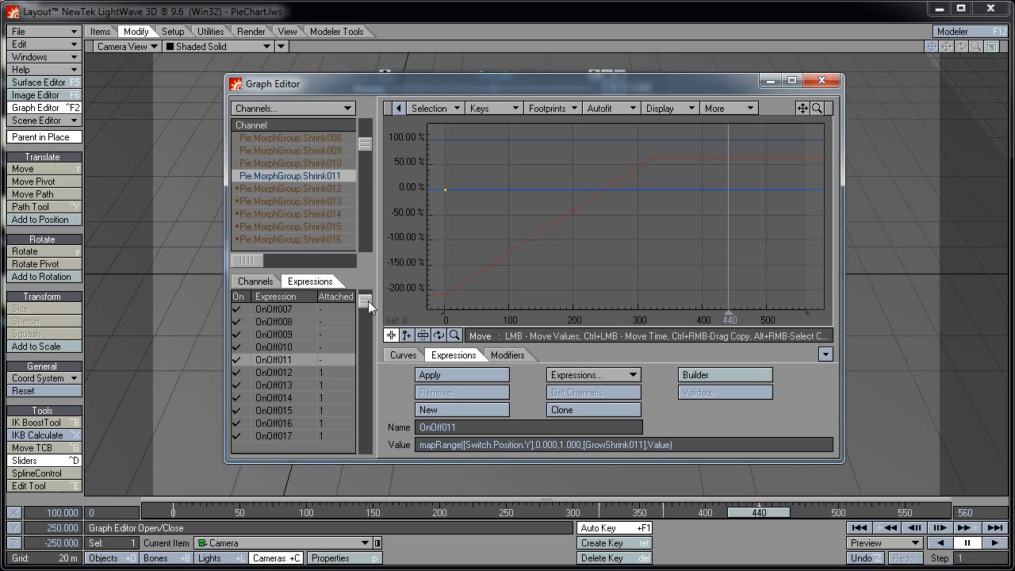
{"action": "scroll", "coordinate": [368, 300], "scroll_direction": "down", "scroll_amount": 2}
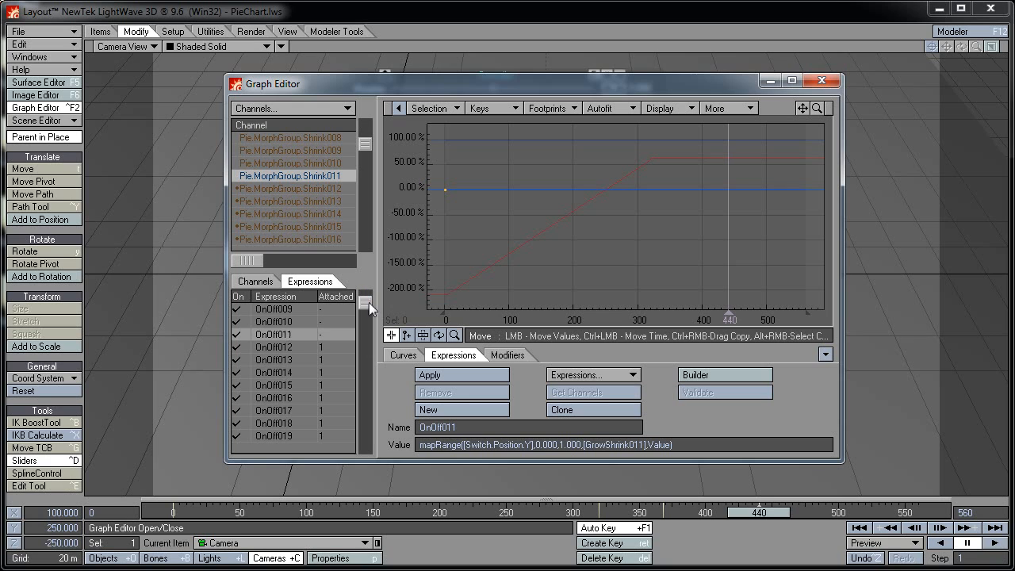
{"action": "left_click", "coordinate": [313, 193]}
{"action": "left_click", "coordinate": [301, 343]}
{"action": "left_click", "coordinate": [417, 392]}
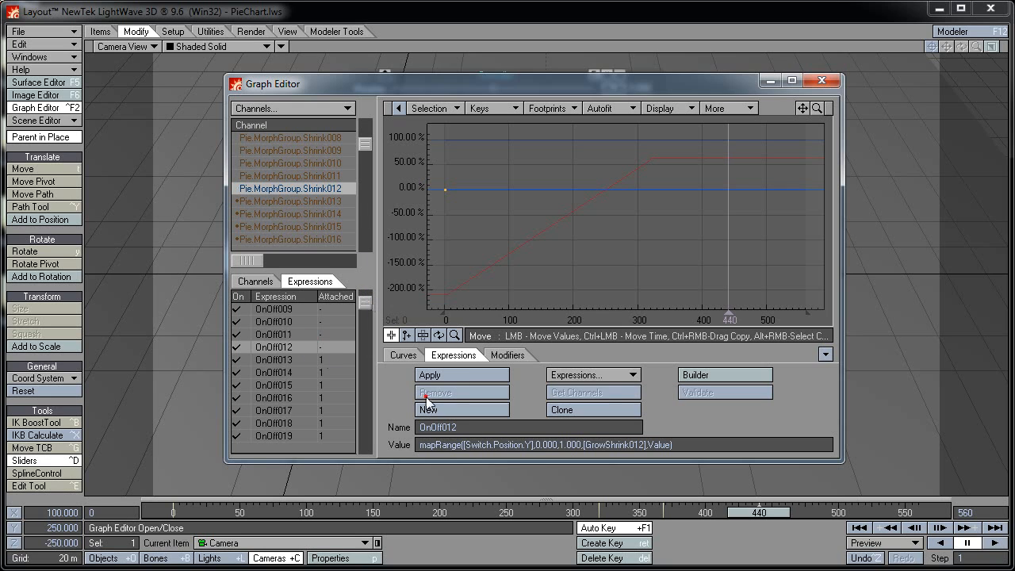
{"action": "left_click", "coordinate": [328, 203]}
{"action": "left_click", "coordinate": [289, 359]}
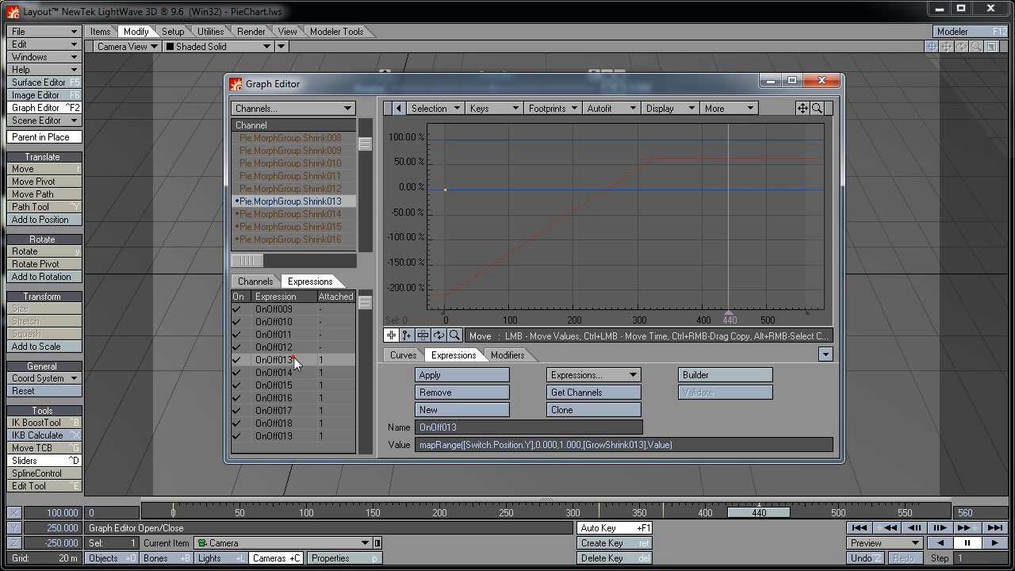
{"action": "left_click", "coordinate": [423, 392]}
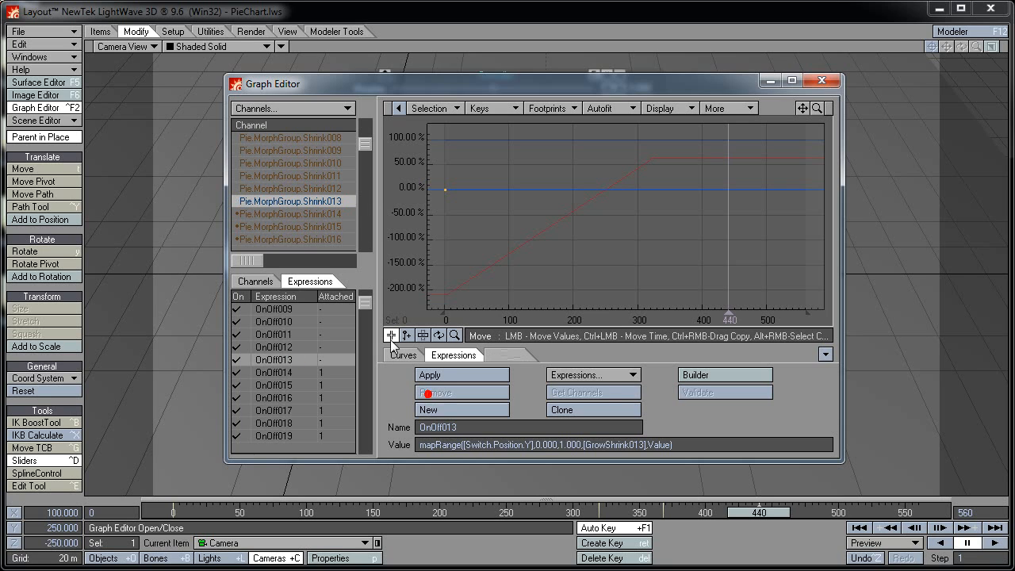
Remove the OnOff014 and OnOff015 expressions from the Pie's Shrink014 and Shrink015 morph channels, respectively.
{"action": "left_click", "coordinate": [324, 214]}
{"action": "left_click", "coordinate": [300, 371]}
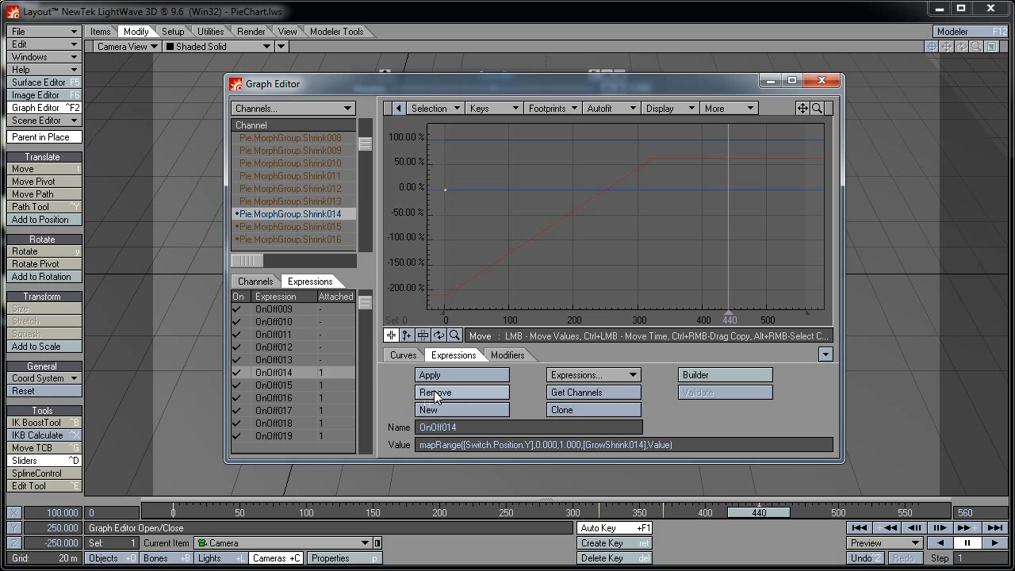
{"action": "left_click", "coordinate": [431, 391]}
{"action": "left_click", "coordinate": [342, 227]}
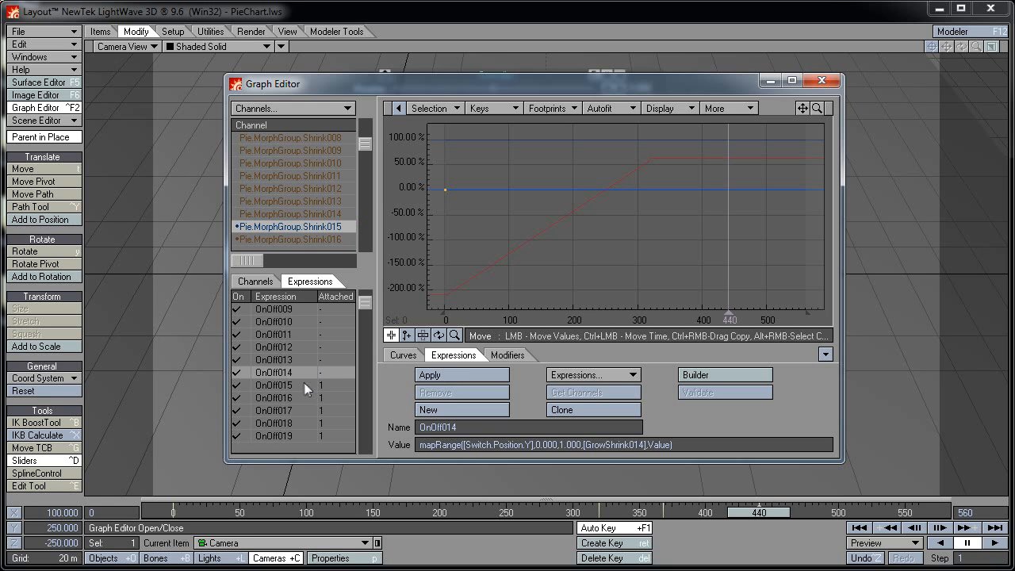
{"action": "left_click", "coordinate": [301, 385]}
{"action": "left_click", "coordinate": [418, 392]}
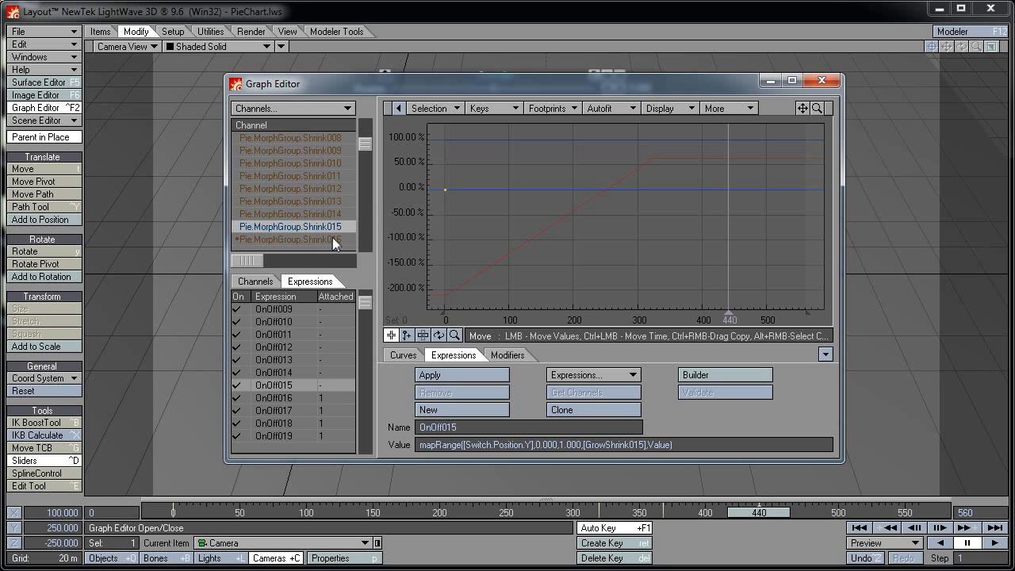
Remove the OnOff016 and OnOff017 expressions from the Pie's Shrink016 and Shrink017 morph channels, respectively.
{"action": "left_click", "coordinate": [339, 239]}
{"action": "left_click", "coordinate": [303, 397]}
{"action": "left_click", "coordinate": [426, 392]}
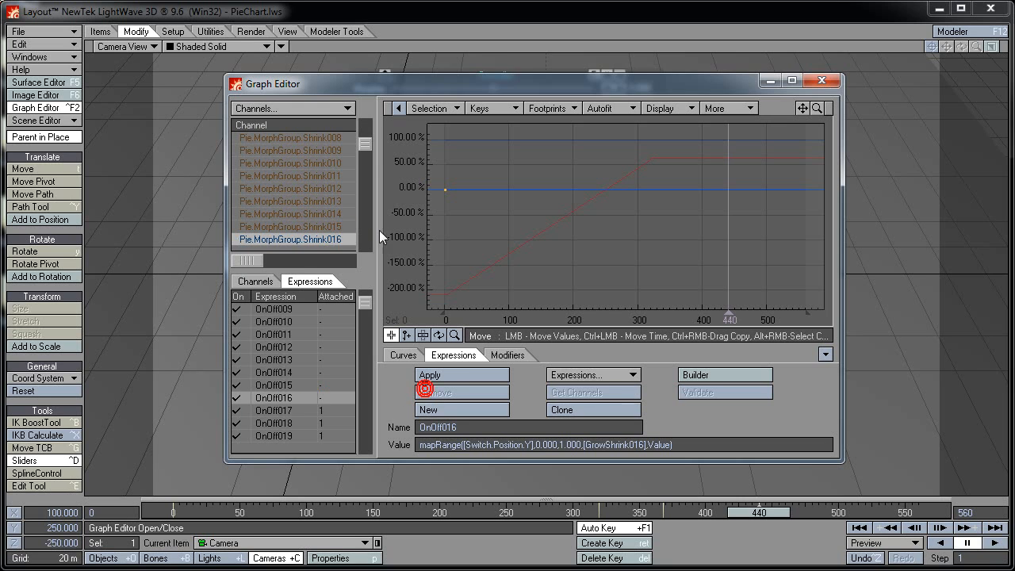
{"action": "left_click_drag", "start_coordinate": [364, 143], "coordinate": [369, 156]}
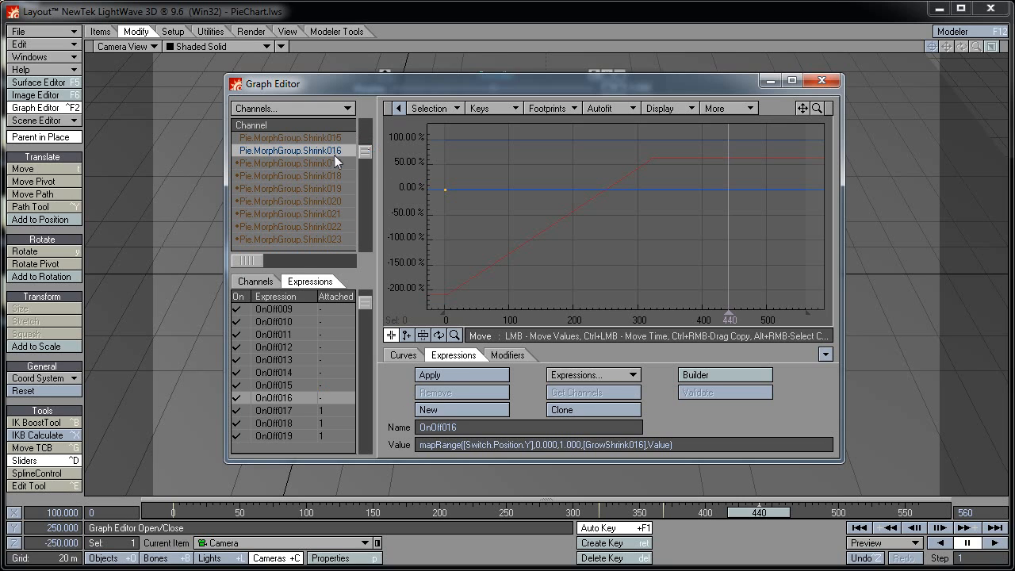
{"action": "left_click", "coordinate": [335, 163]}
{"action": "left_click", "coordinate": [286, 410]}
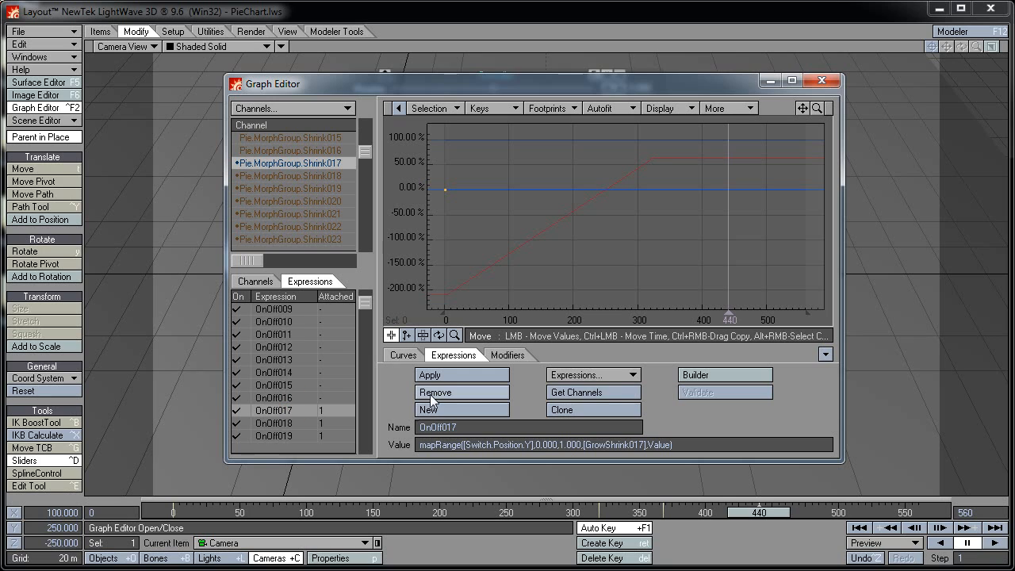
{"action": "left_click", "coordinate": [431, 393]}
Remove the OnOff018 and OnOff019 expressions from the Pie's Shrink018 and Shrink019 morph channels, respectively.
{"action": "left_click", "coordinate": [325, 176]}
{"action": "left_click", "coordinate": [303, 422]}
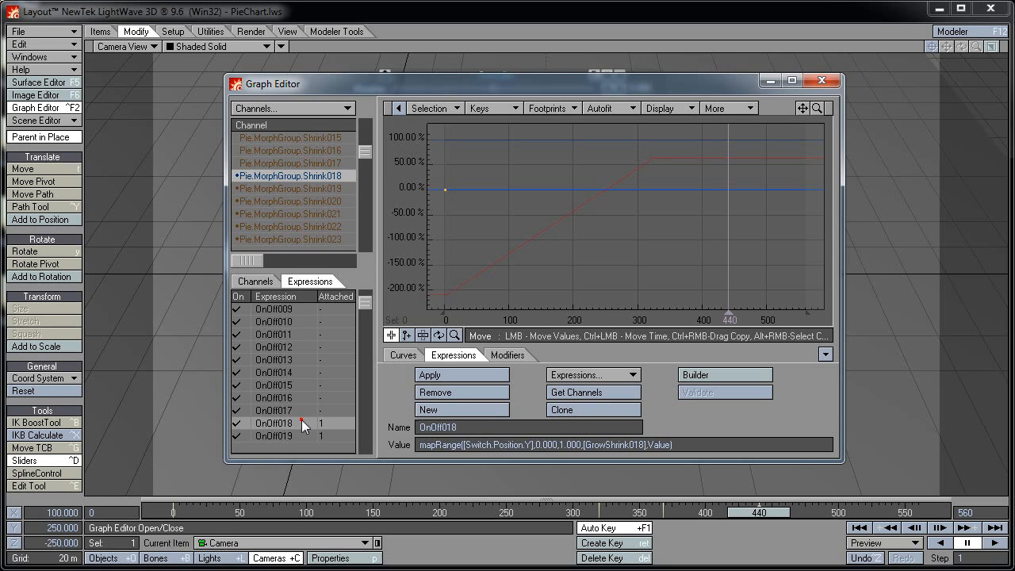
{"action": "left_click", "coordinate": [449, 388]}
{"action": "left_click", "coordinate": [332, 189]}
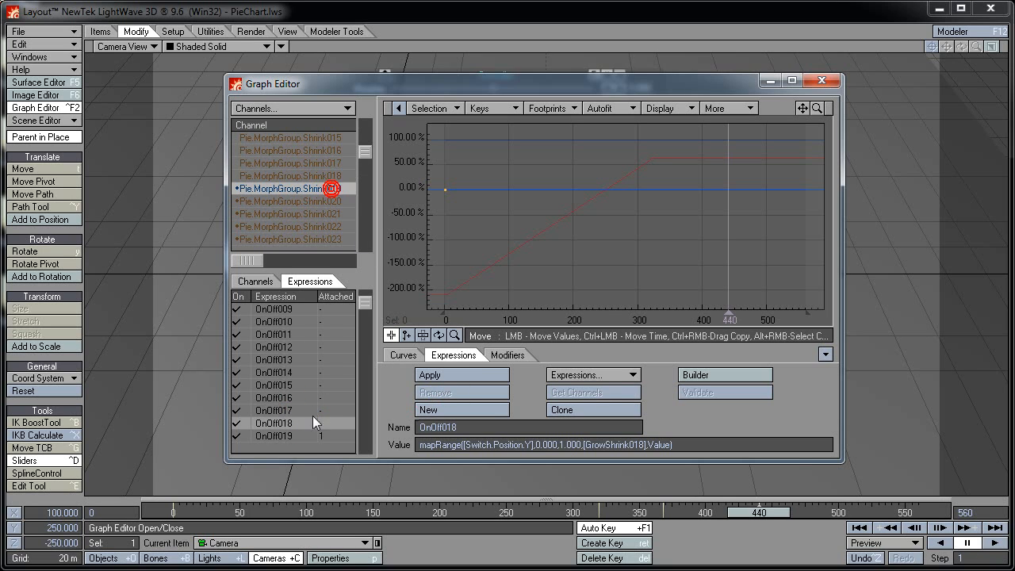
{"action": "left_click", "coordinate": [309, 436]}
{"action": "left_click", "coordinate": [428, 391]}
Remove the OnOff020 expression from the Pie's Shrink020 morph channel.
{"action": "left_click", "coordinate": [340, 199]}
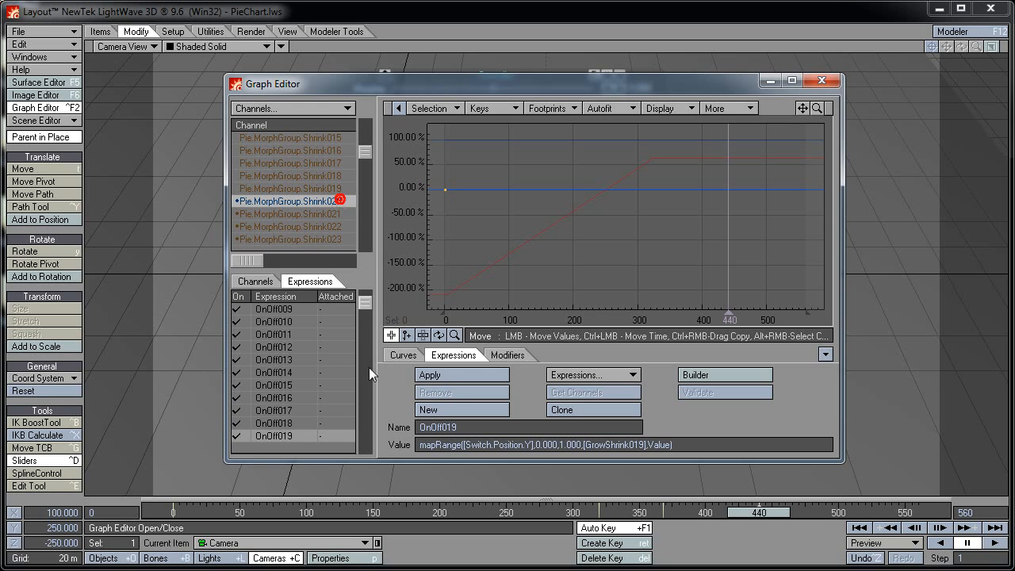
{"action": "left_click_drag", "start_coordinate": [367, 298], "coordinate": [367, 300]}
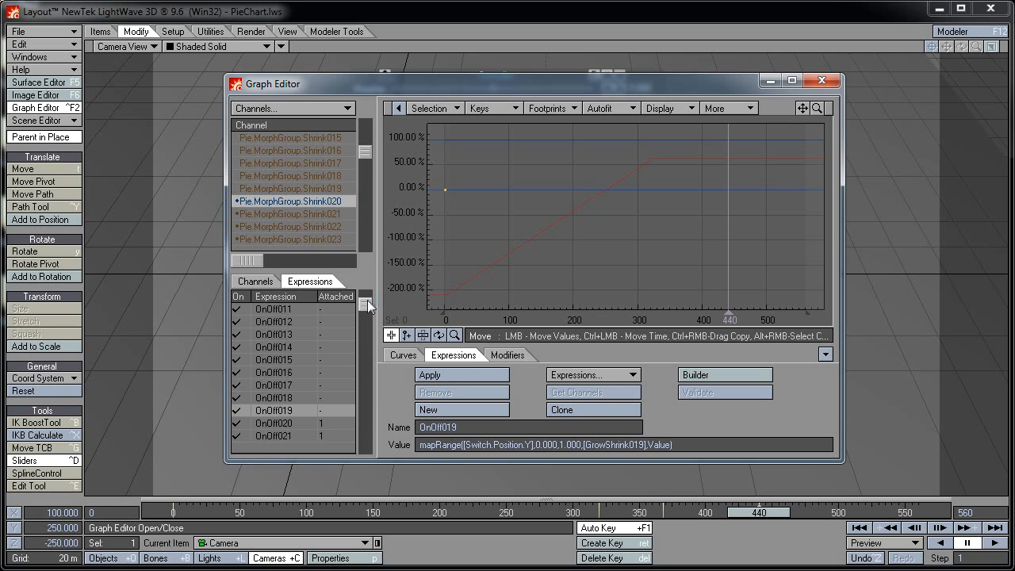
{"action": "left_click", "coordinate": [285, 423]}
{"action": "left_click", "coordinate": [452, 392]}
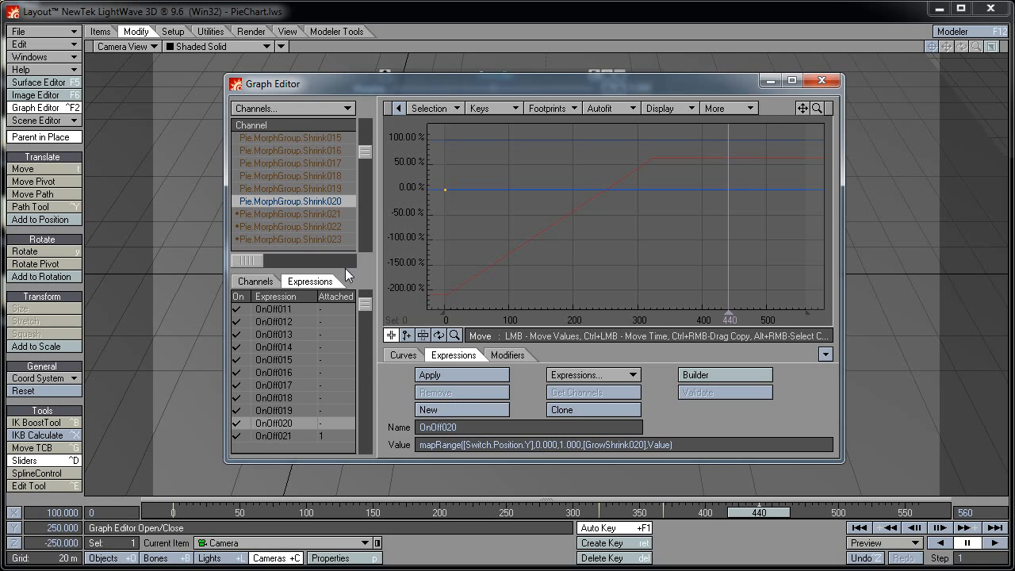
Apply the GrowShrink001 and GrowShrink002 expressions to the Pie's Shrink001 and Shrink002 morph channels, respectively.
{"action": "left_click_drag", "start_coordinate": [362, 303], "coordinate": [371, 377]}
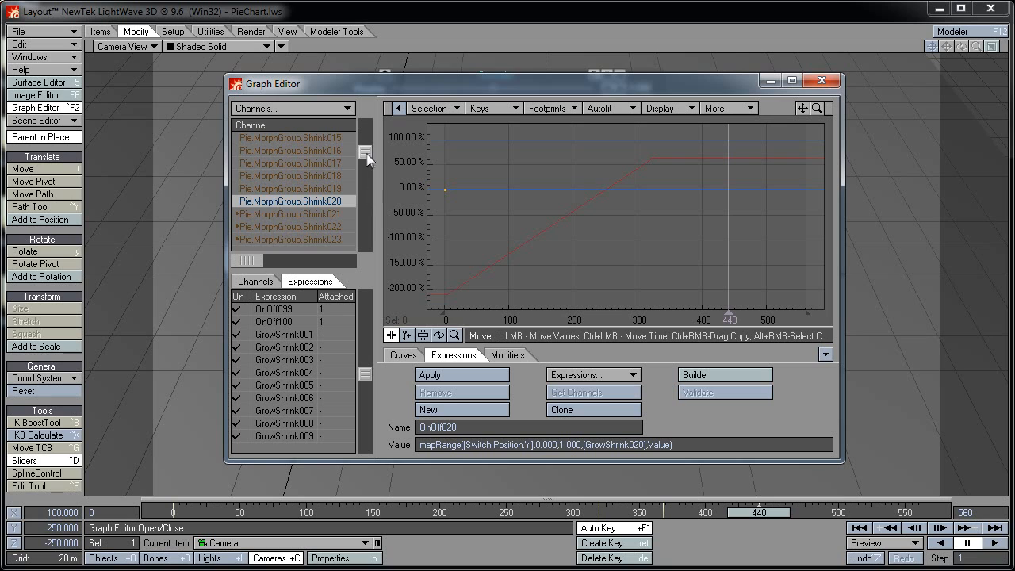
{"action": "mouse_move", "coordinate": [367, 159]}
{"action": "left_mouse_down"}
{"action": "mouse_move", "coordinate": [371, 136]}
{"action": "mouse_move", "coordinate": [377, 143]}
{"action": "left_mouse_up"}
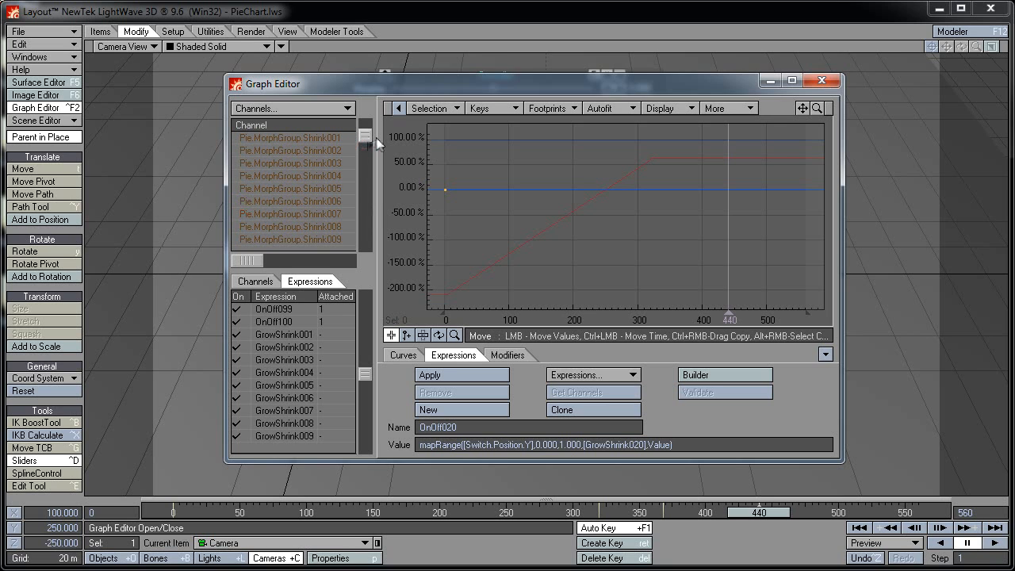
{"action": "left_click", "coordinate": [322, 140]}
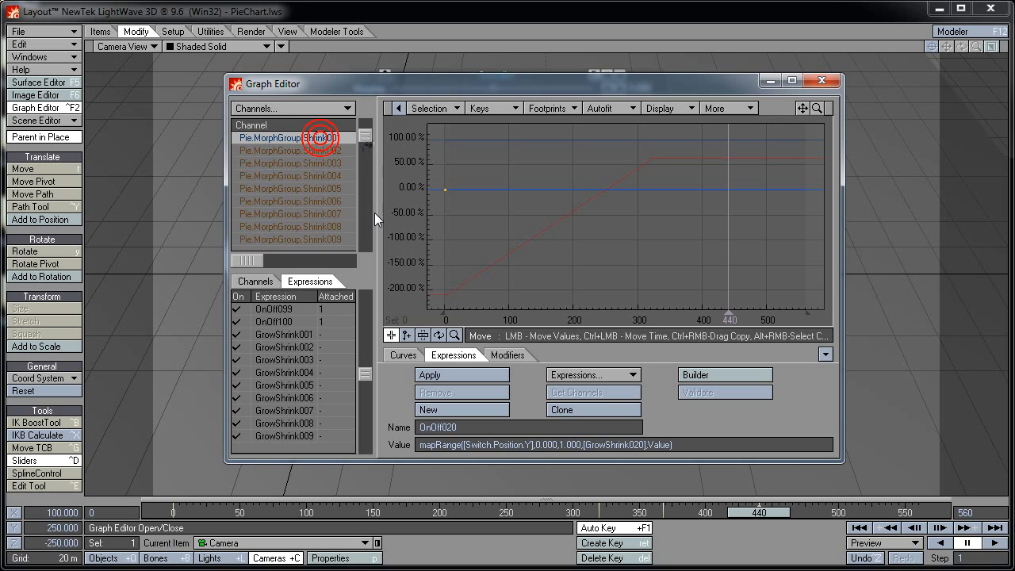
{"action": "left_click", "coordinate": [298, 335]}
{"action": "left_click", "coordinate": [481, 376]}
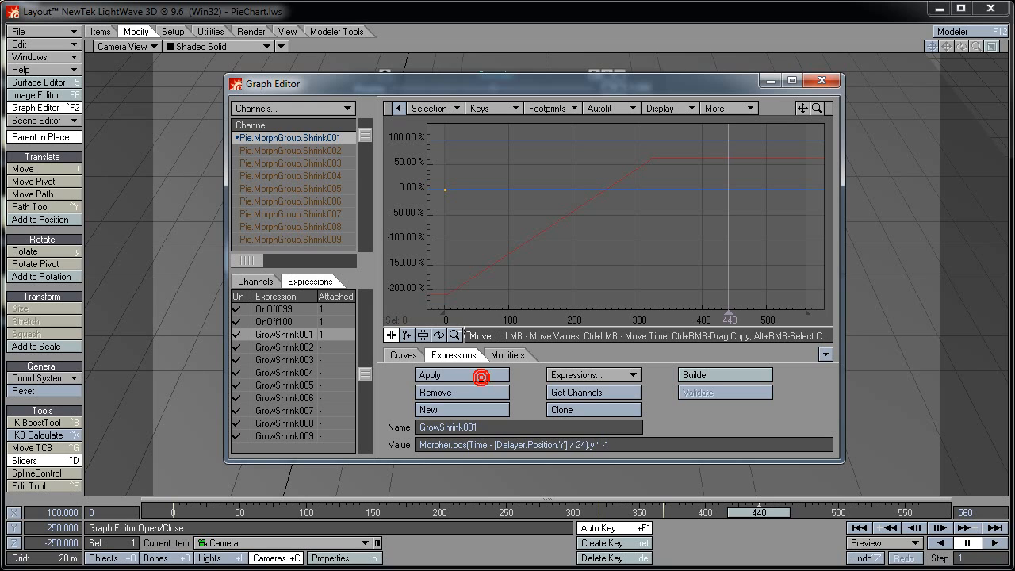
{"action": "left_click", "coordinate": [339, 150]}
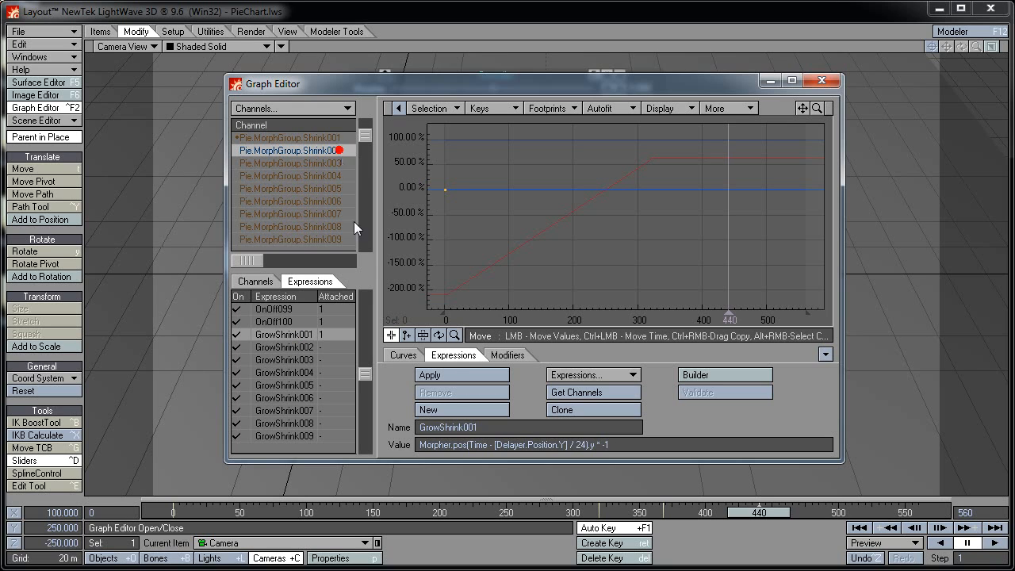
{"action": "left_click", "coordinate": [293, 346]}
{"action": "left_click", "coordinate": [434, 375]}
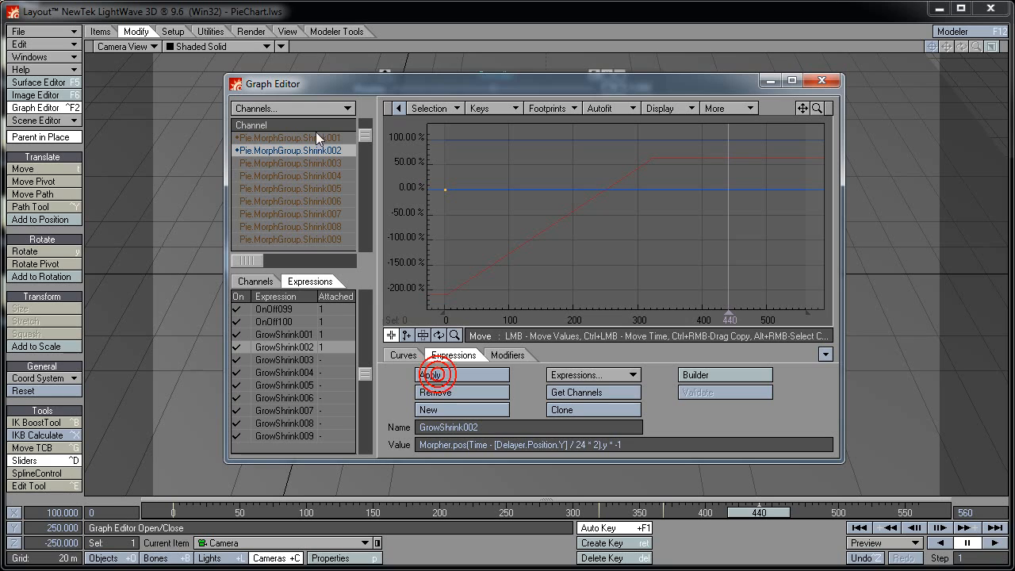
Apply the GrowShrink003 and GrowShrink004 expressions to the Pie's Shrink003 and Shrink004 morph channels, respectively.
{"action": "left_click", "coordinate": [311, 165]}
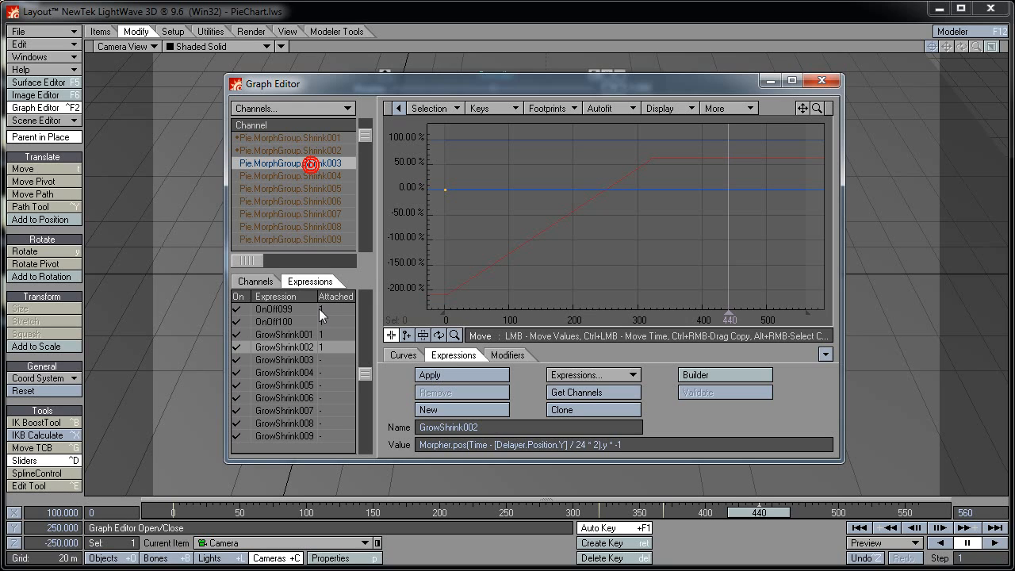
{"action": "left_click", "coordinate": [310, 359]}
{"action": "left_click", "coordinate": [434, 378]}
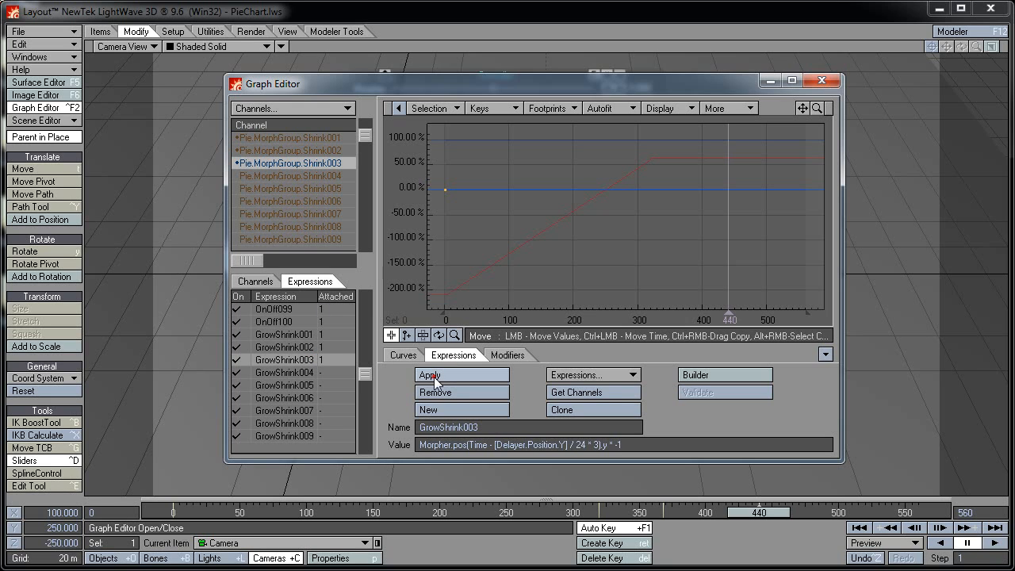
{"action": "left_click", "coordinate": [332, 175]}
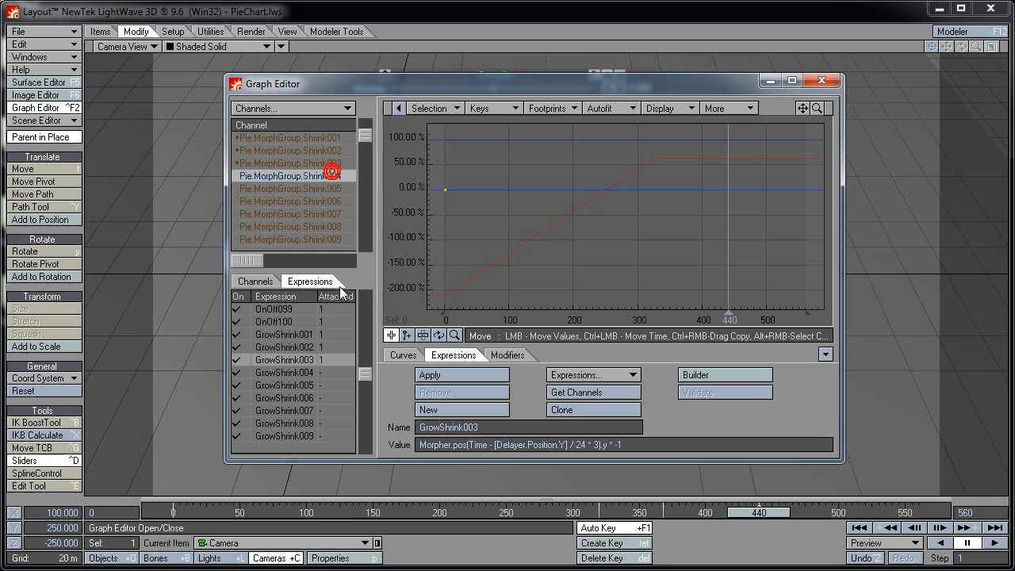
{"action": "left_click", "coordinate": [292, 372]}
{"action": "left_click", "coordinate": [434, 375]}
Apply the GrowShrink005 and GrowShrink006 expressions to the Pie's Shrink005 and Shrink006 morph channels, respectively.
{"action": "left_click", "coordinate": [324, 190]}
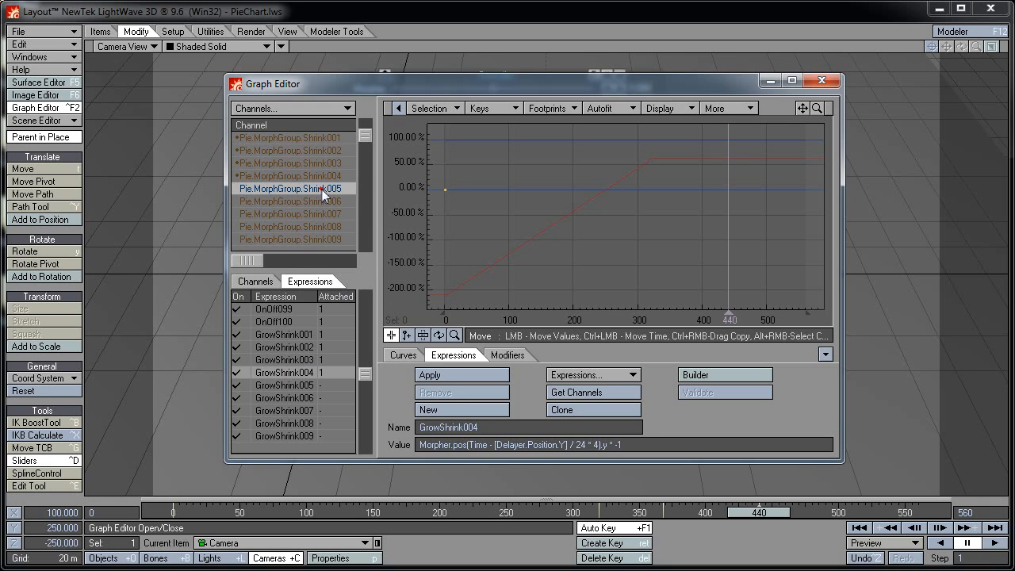
{"action": "left_click", "coordinate": [305, 385]}
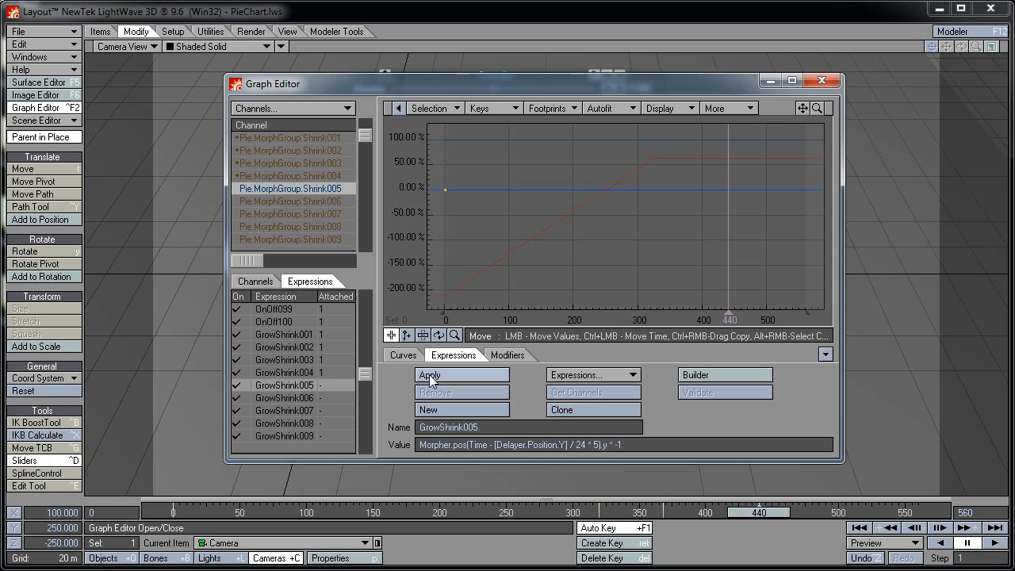
{"action": "left_click", "coordinate": [430, 376]}
{"action": "left_click", "coordinate": [299, 199]}
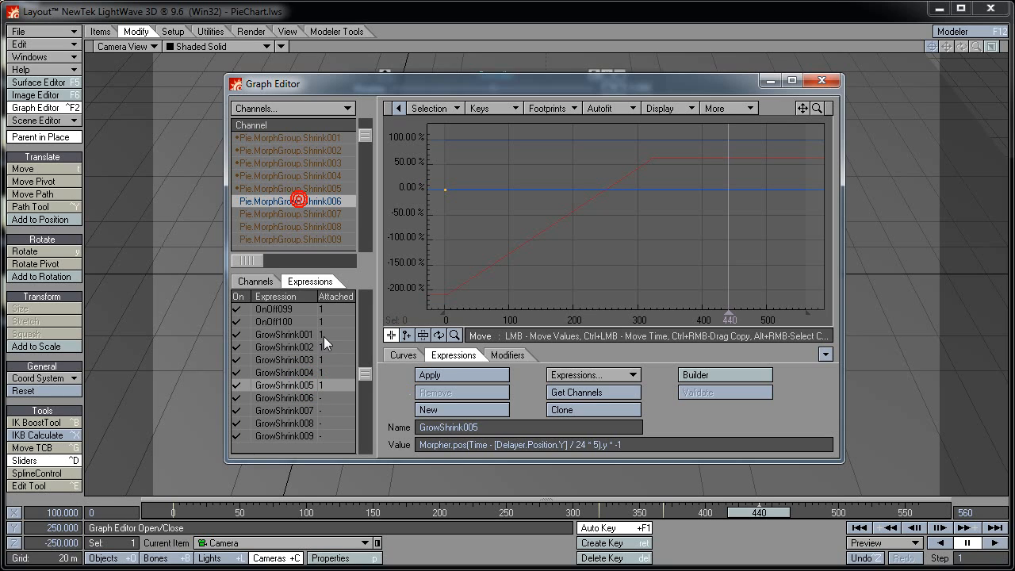
{"action": "left_click", "coordinate": [292, 397]}
{"action": "left_click", "coordinate": [434, 375]}
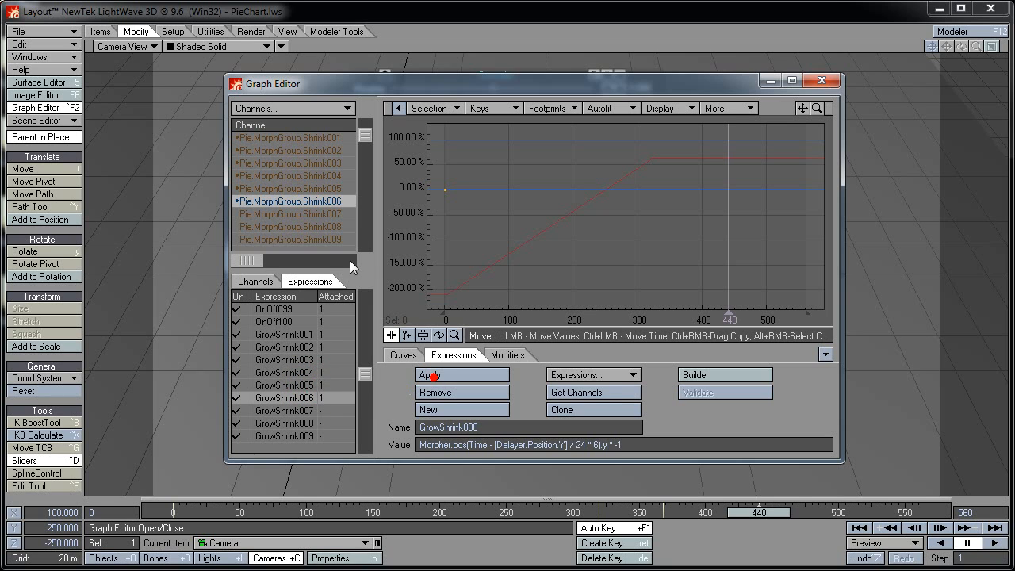
Apply the GrowShrink007 and GrowShrink008 expressions to the Pie's Shrink007 and Shrink008 morph channels, respectively.
{"action": "left_click", "coordinate": [323, 212]}
{"action": "left_click", "coordinate": [310, 410]}
{"action": "left_click", "coordinate": [428, 376]}
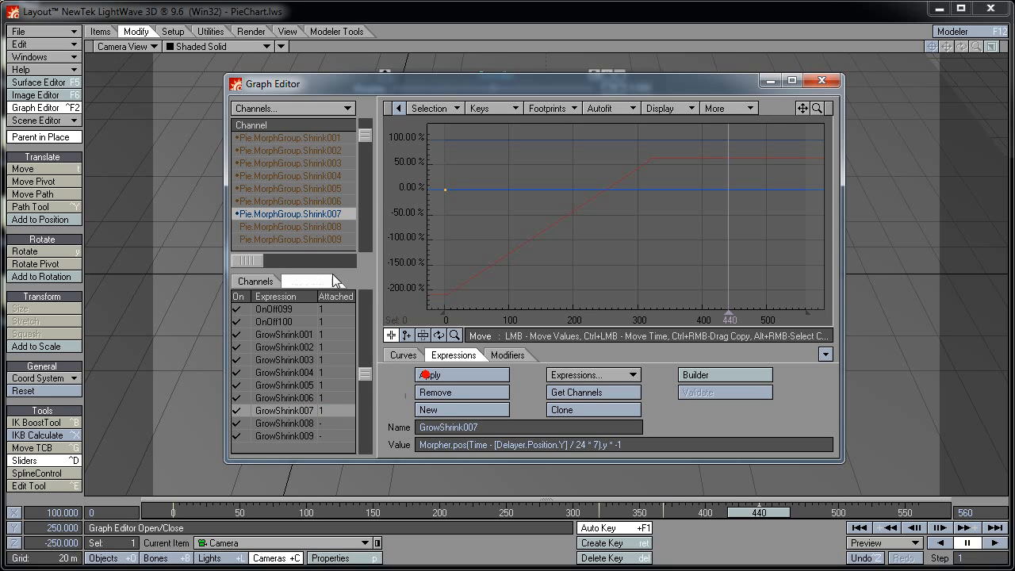
{"action": "left_click", "coordinate": [308, 227]}
{"action": "left_click", "coordinate": [305, 424]}
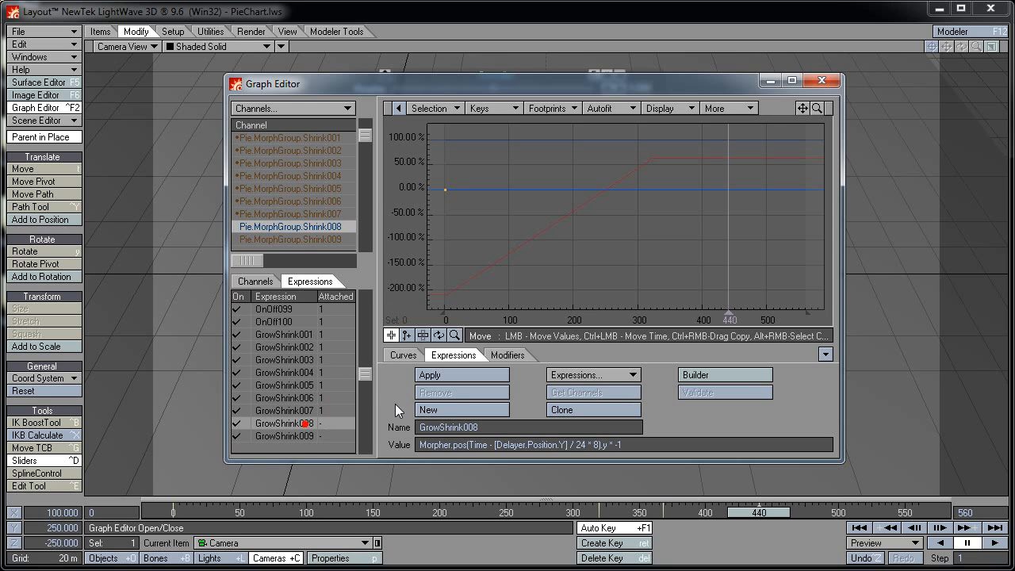
{"action": "left_click", "coordinate": [445, 374]}
Apply the GrowShrink009 and GrowShrink010 expressions to the Pie's Shrink009 and Shrink010 morph channels, respectively.
{"action": "left_click", "coordinate": [309, 239]}
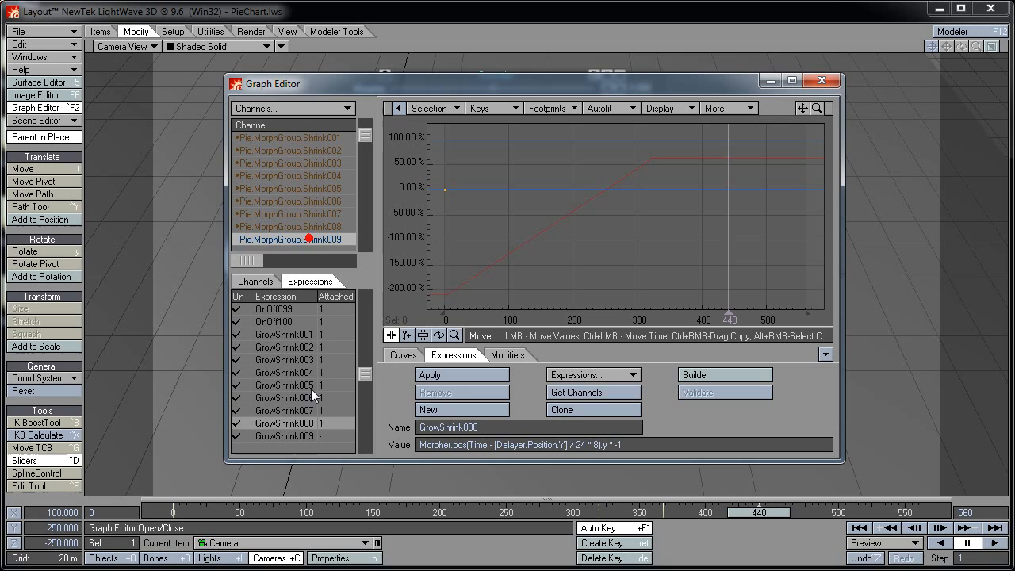
{"action": "left_click", "coordinate": [307, 436]}
{"action": "left_click", "coordinate": [434, 375]}
{"action": "left_click", "coordinate": [364, 214]}
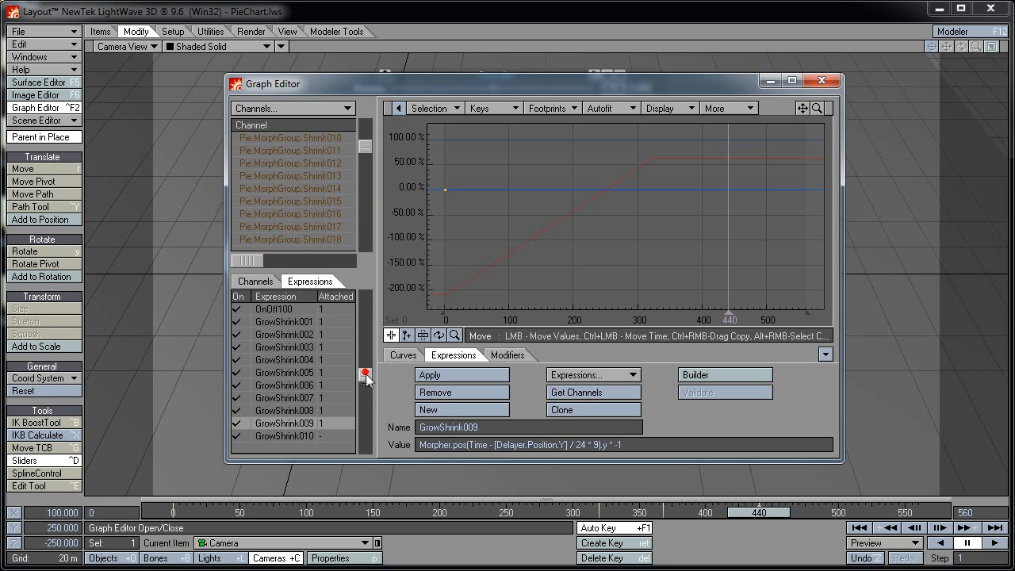
{"action": "scroll", "coordinate": [365, 376], "scroll_direction": "down", "scroll_amount": 2}
{"action": "left_click", "coordinate": [302, 385]}
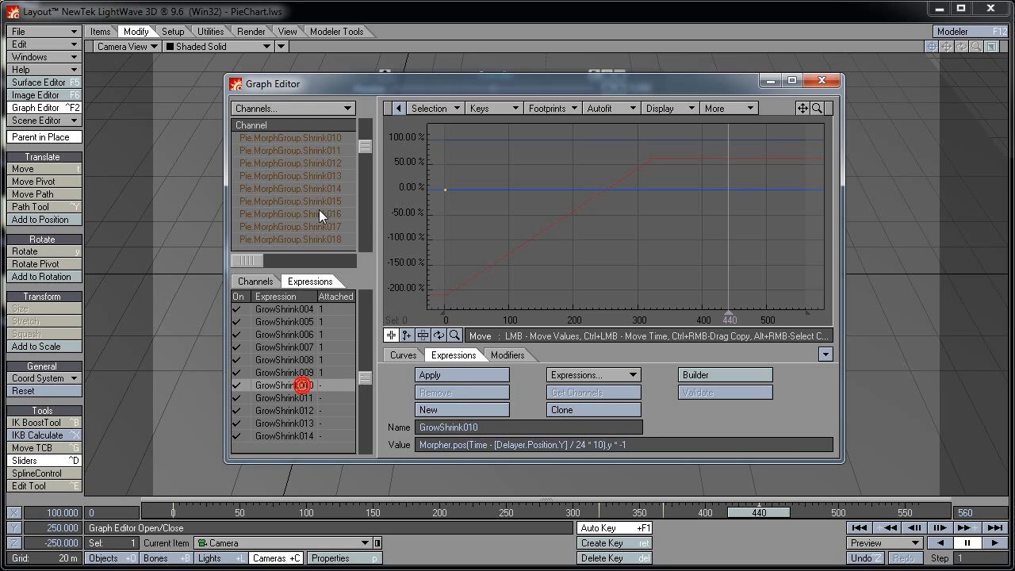
{"action": "left_click", "coordinate": [299, 138]}
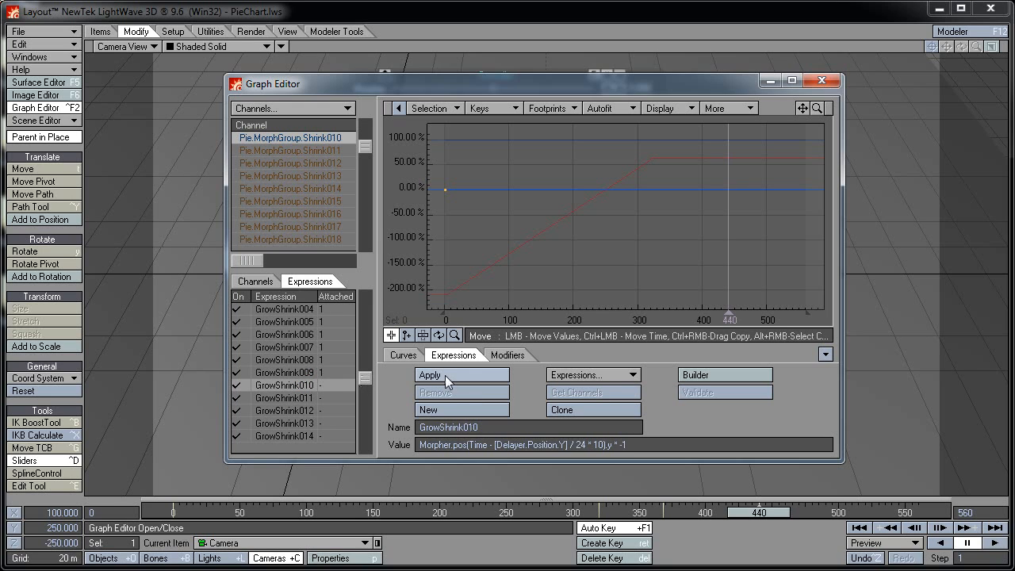
{"action": "left_click", "coordinate": [432, 374]}
Apply the GrowShrink011 and GrowShrink012 expressions to the Pie's Shrink011 and Shrink012 morph channels, respectively.
{"action": "left_click", "coordinate": [320, 149]}
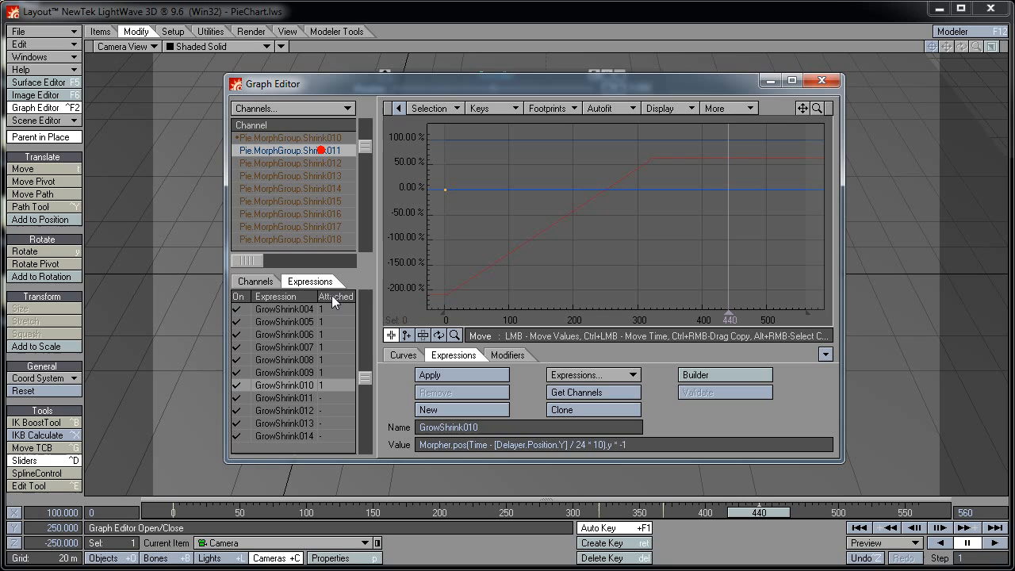
{"action": "left_click", "coordinate": [295, 398]}
{"action": "left_click", "coordinate": [477, 374]}
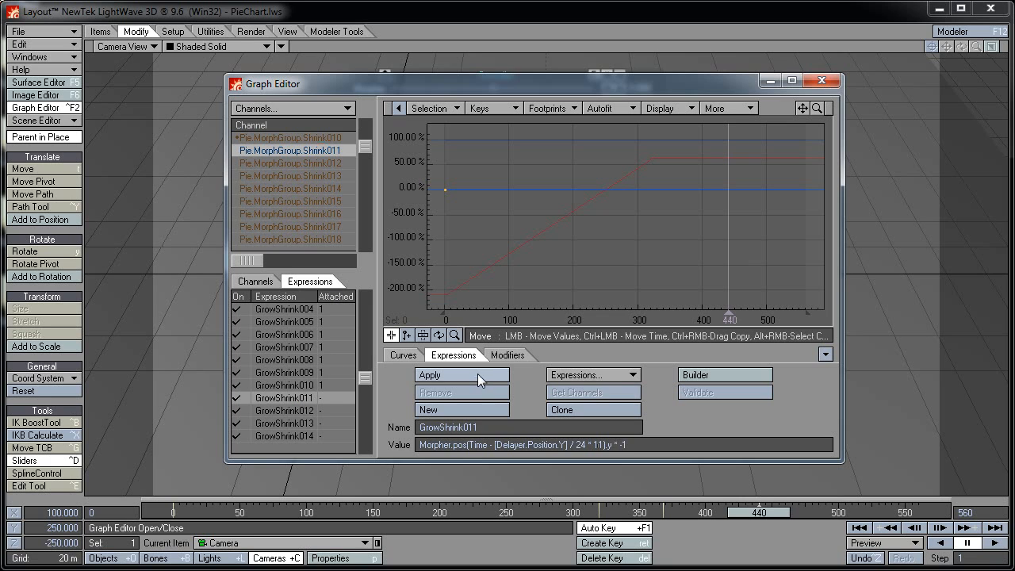
{"action": "left_click", "coordinate": [339, 163]}
{"action": "left_click", "coordinate": [305, 410]}
{"action": "left_click", "coordinate": [435, 374]}
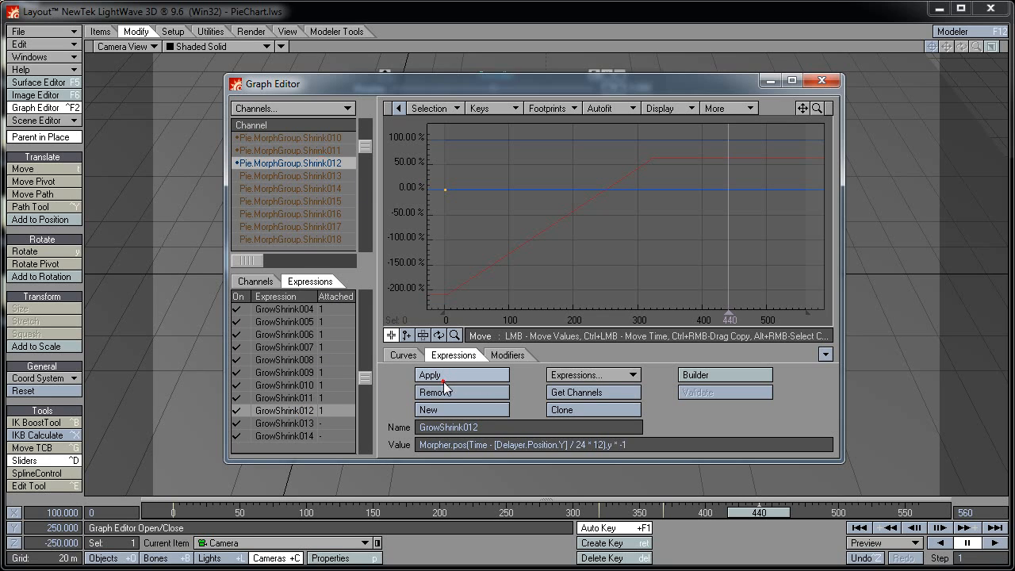
Apply the GrowShrink013 and GrowShrink014 expressions to the Pie's Shrink013 and Shrink014 morph channels, respectively.
{"action": "left_click", "coordinate": [331, 175]}
{"action": "left_click", "coordinate": [316, 424]}
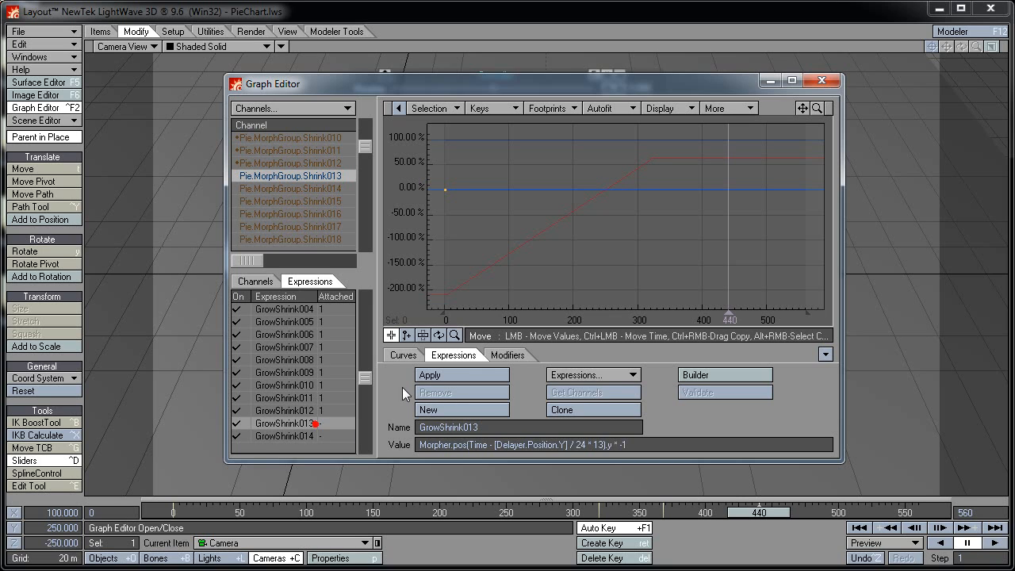
{"action": "left_click", "coordinate": [428, 375]}
{"action": "left_click", "coordinate": [339, 188]}
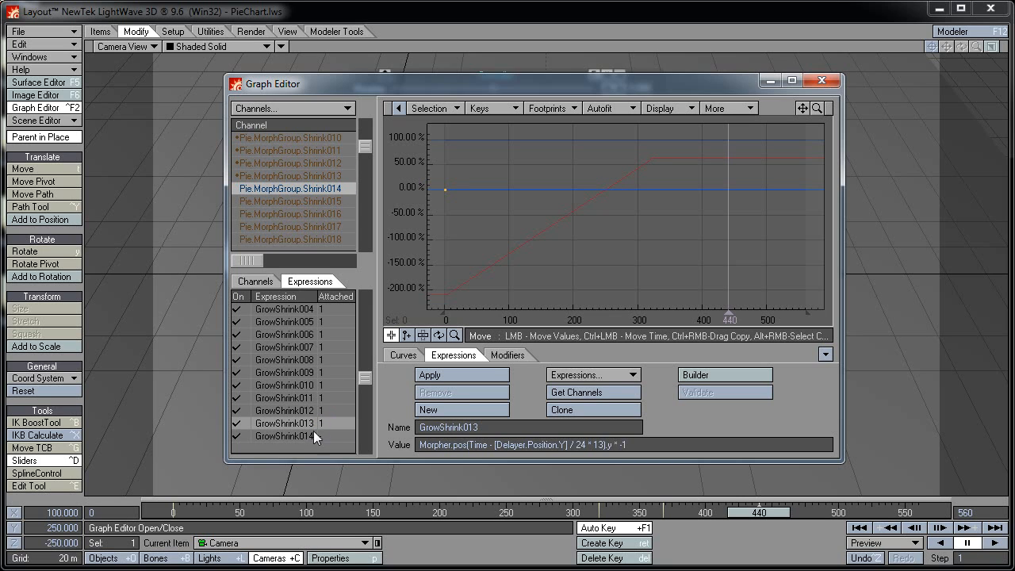
{"action": "left_click", "coordinate": [312, 435]}
{"action": "left_click", "coordinate": [427, 370]}
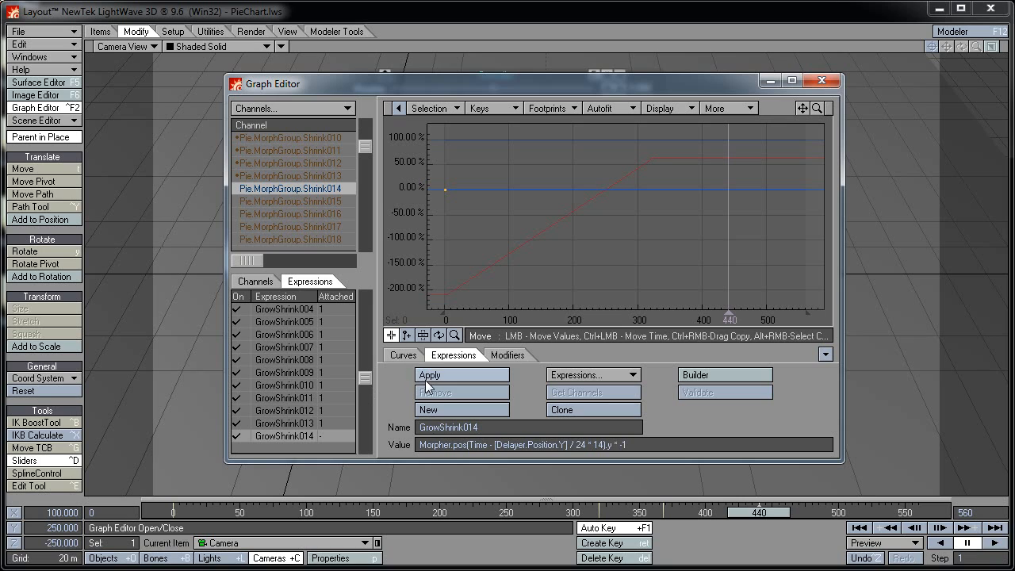
Apply the GrowShrink015 and GrowShrink016 expressions to the Pie's Shrink015 and Shrink016 morph channels, respectively.
{"action": "left_click", "coordinate": [368, 412]}
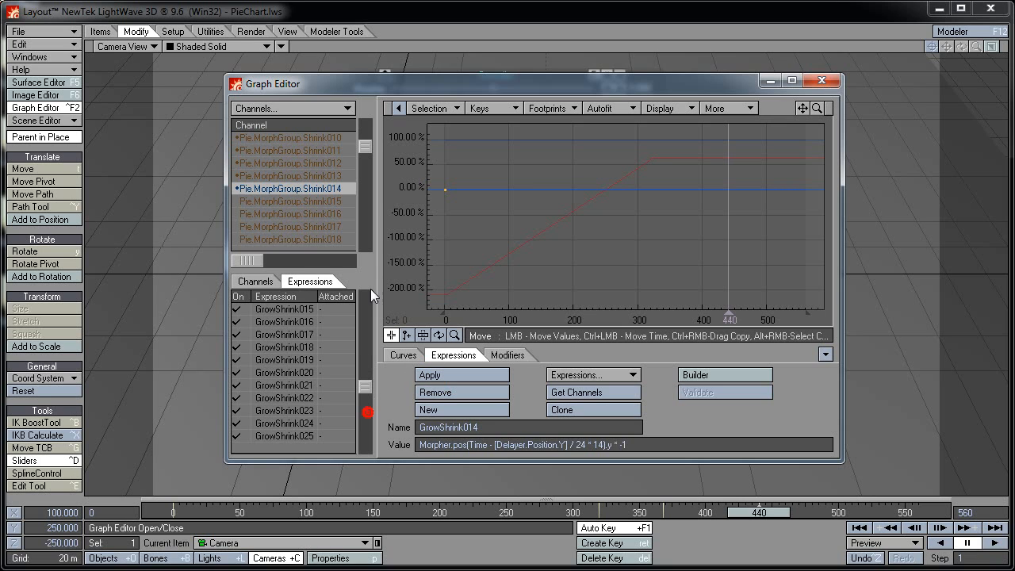
{"action": "left_click", "coordinate": [327, 201]}
{"action": "left_click", "coordinate": [297, 308]}
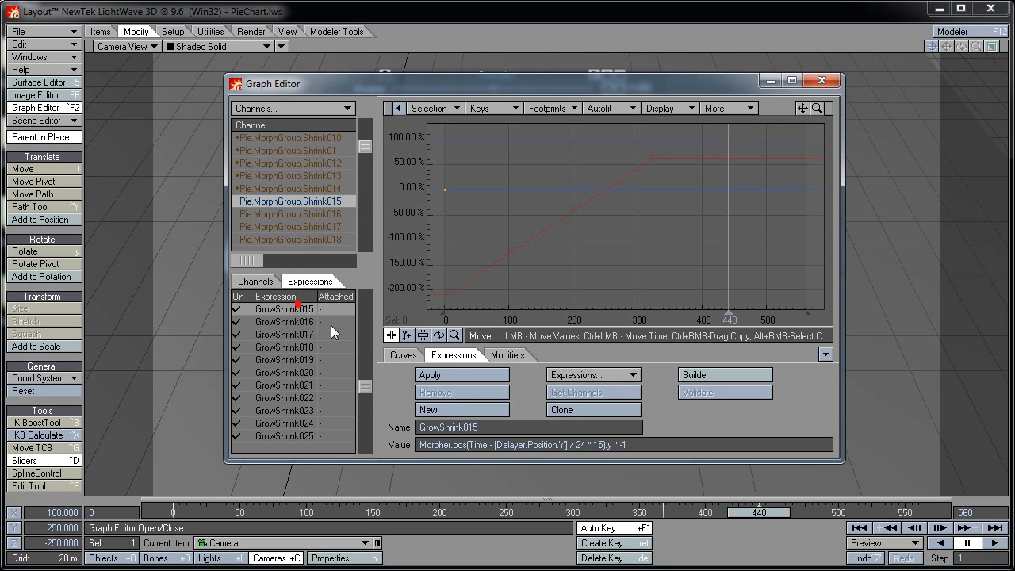
{"action": "left_click", "coordinate": [429, 375]}
{"action": "left_click", "coordinate": [330, 214]}
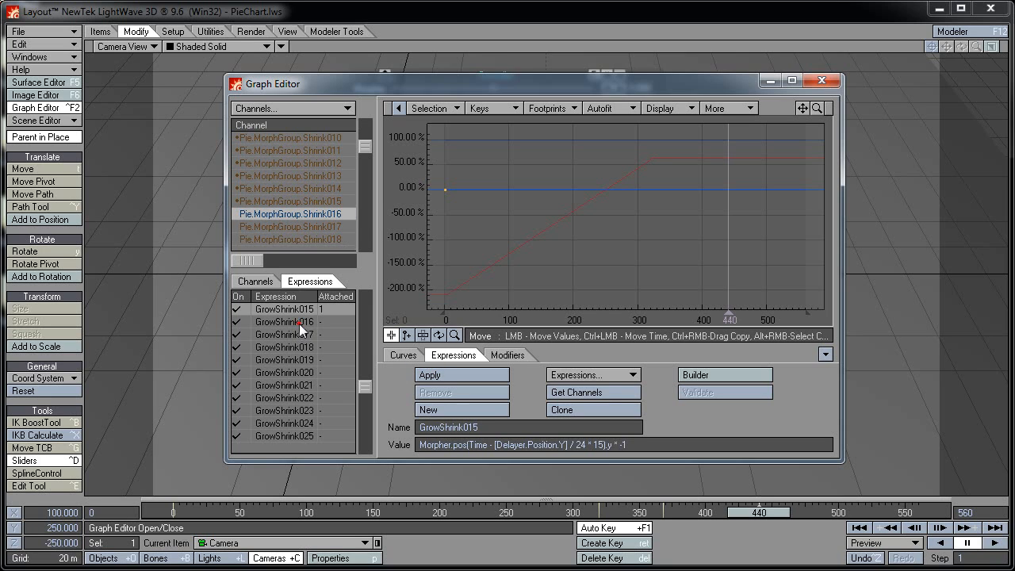
{"action": "left_click", "coordinate": [292, 321]}
{"action": "left_click", "coordinate": [426, 375]}
Apply the GrowShrink017 and GrowShrink018 expressions to the Pie's Shrink017 and Shrink018 morph channels, respectively.
{"action": "left_click", "coordinate": [333, 226]}
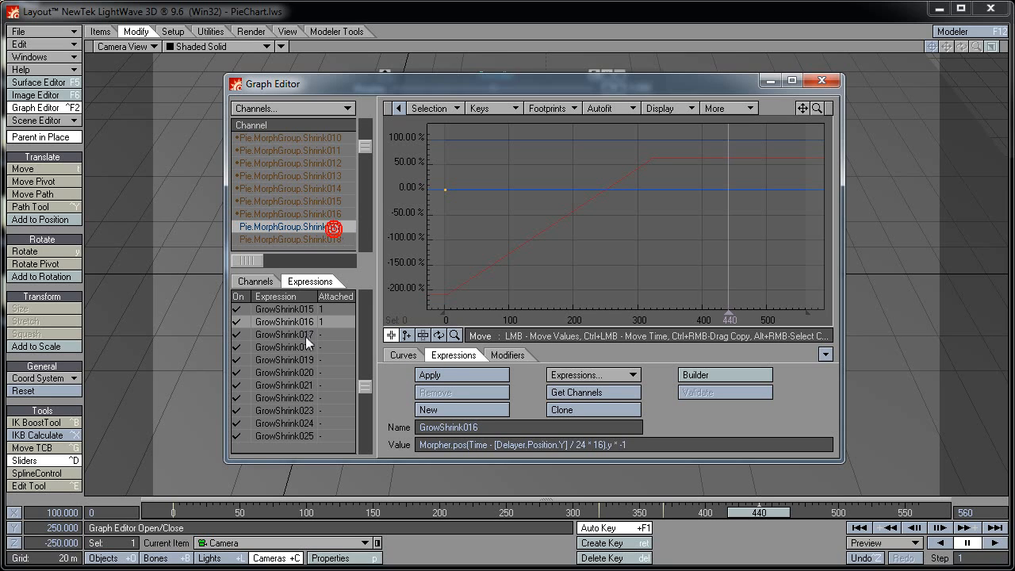
{"action": "left_click", "coordinate": [305, 335]}
{"action": "left_click", "coordinate": [441, 377]}
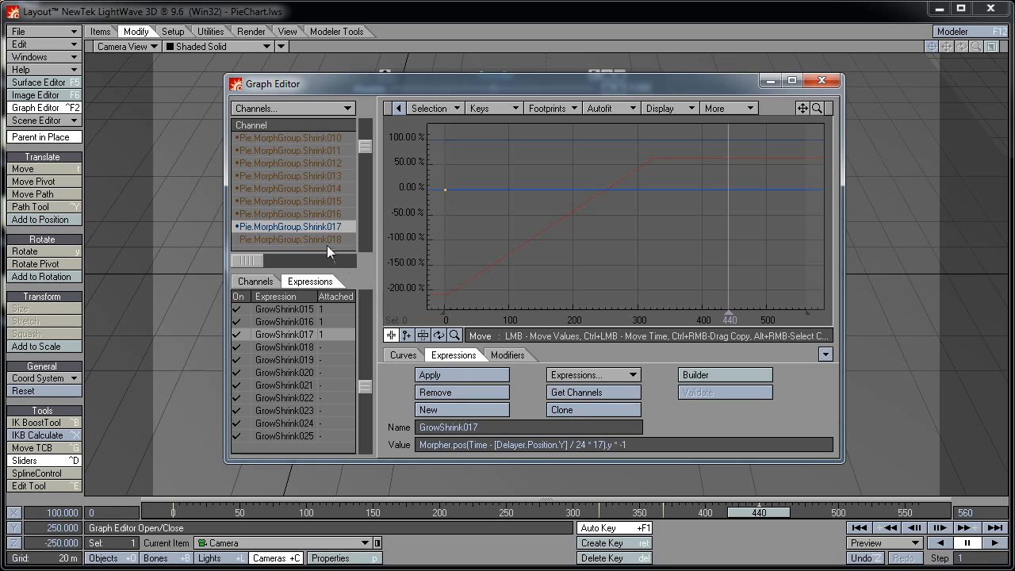
{"action": "left_click", "coordinate": [329, 239]}
{"action": "left_click", "coordinate": [304, 347]}
{"action": "left_click", "coordinate": [433, 375]}
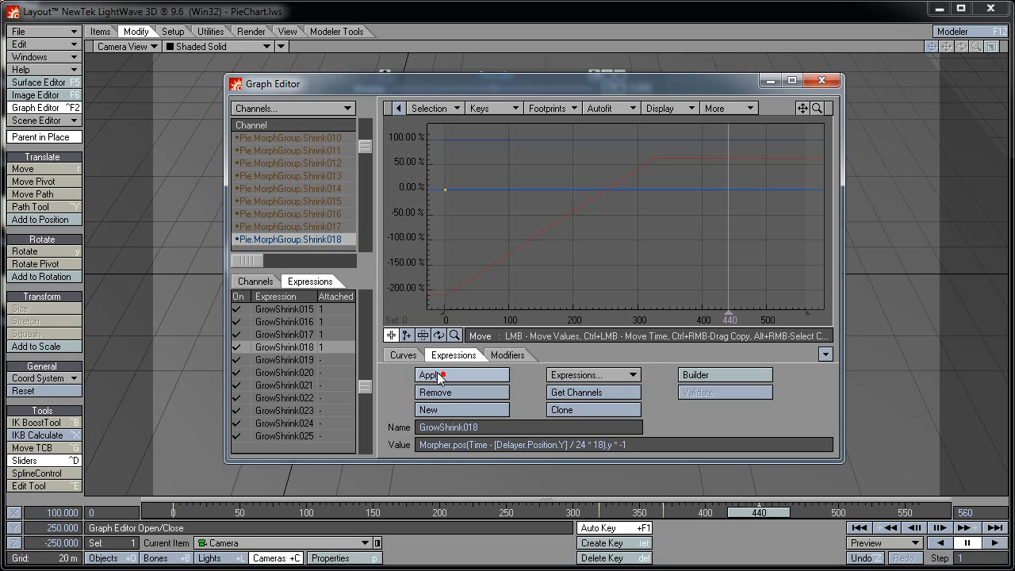
Apply the GrowShrink019 and GrowShrink020 expressions to the Pie's Shrink019 and Shrink020 morph channels, respectively, and close the Graph Editor.
{"action": "left_click", "coordinate": [367, 239]}
{"action": "left_click", "coordinate": [320, 139]}
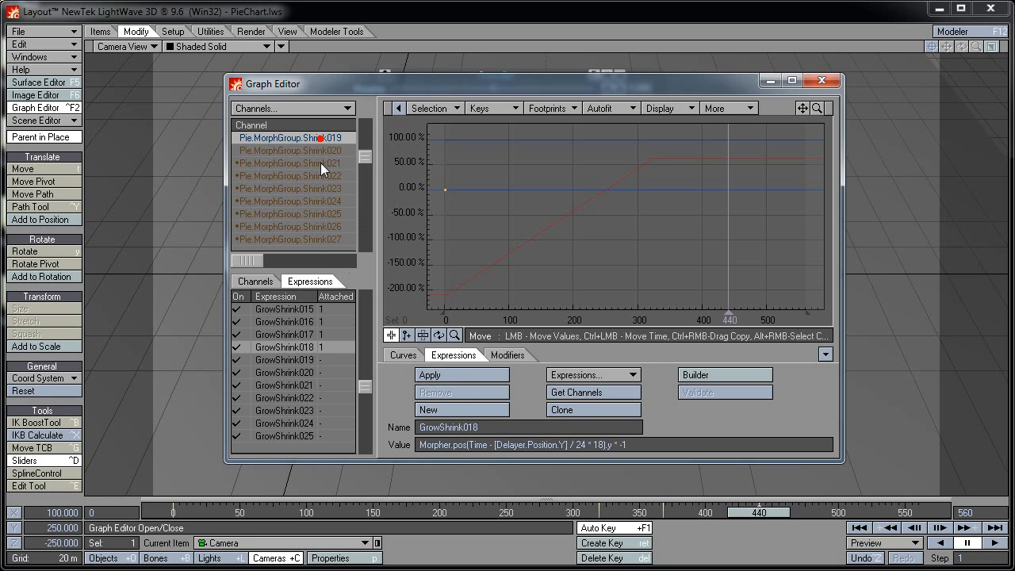
{"action": "left_click", "coordinate": [307, 359]}
{"action": "left_click", "coordinate": [424, 377]}
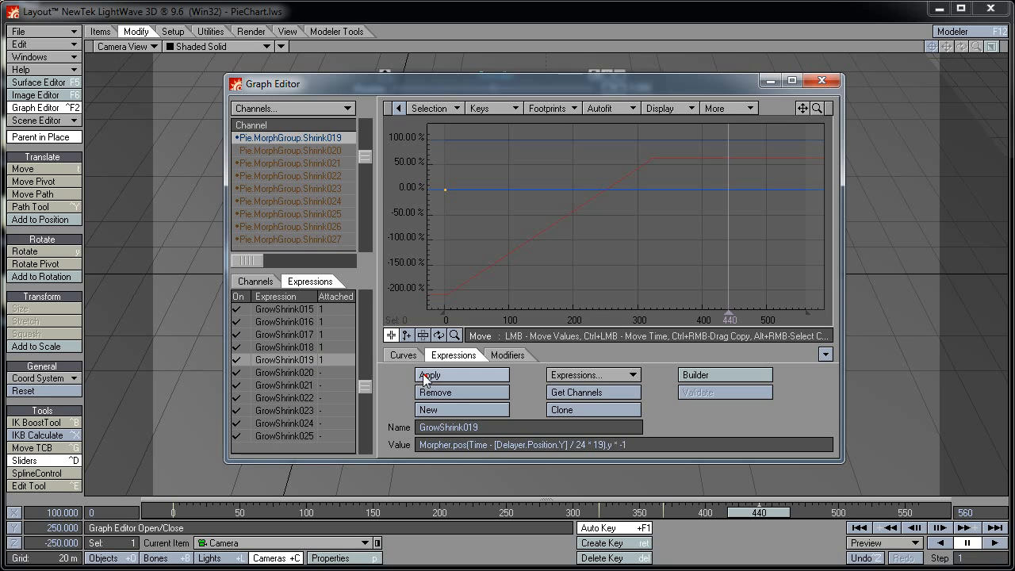
{"action": "left_click", "coordinate": [315, 154]}
{"action": "left_click", "coordinate": [296, 373]}
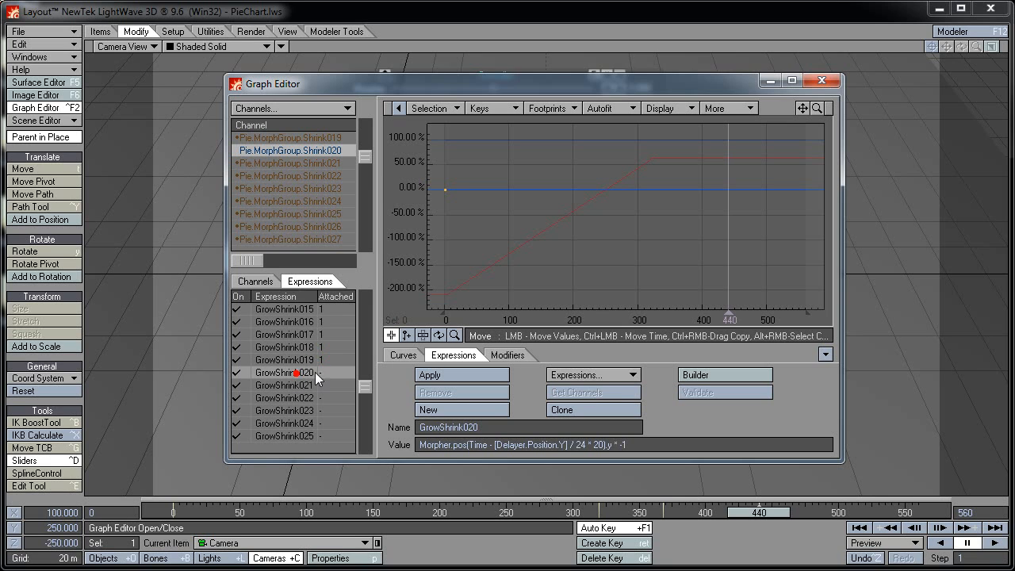
{"action": "left_click", "coordinate": [434, 378]}
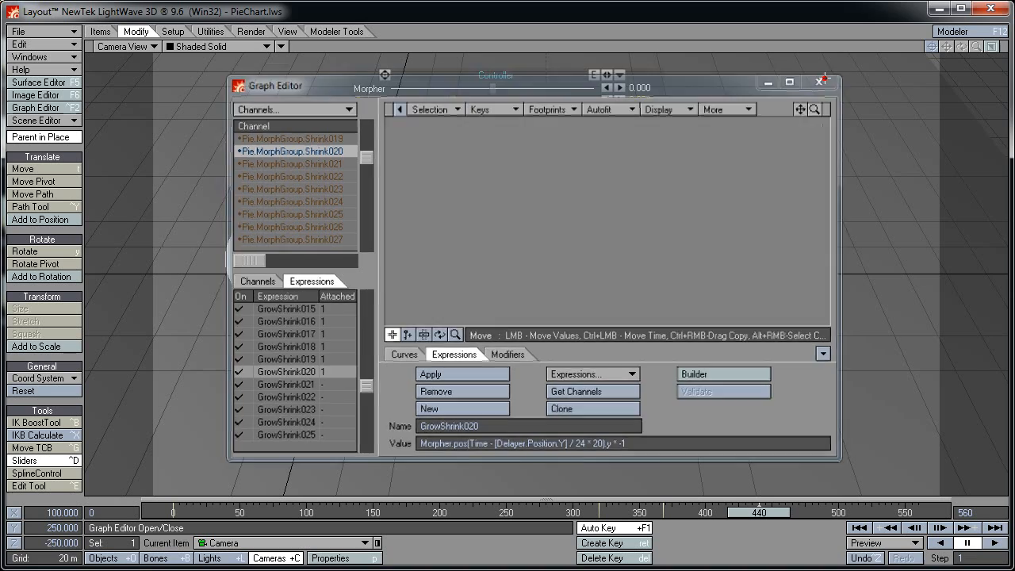
{"action": "left_click", "coordinate": [822, 80]}
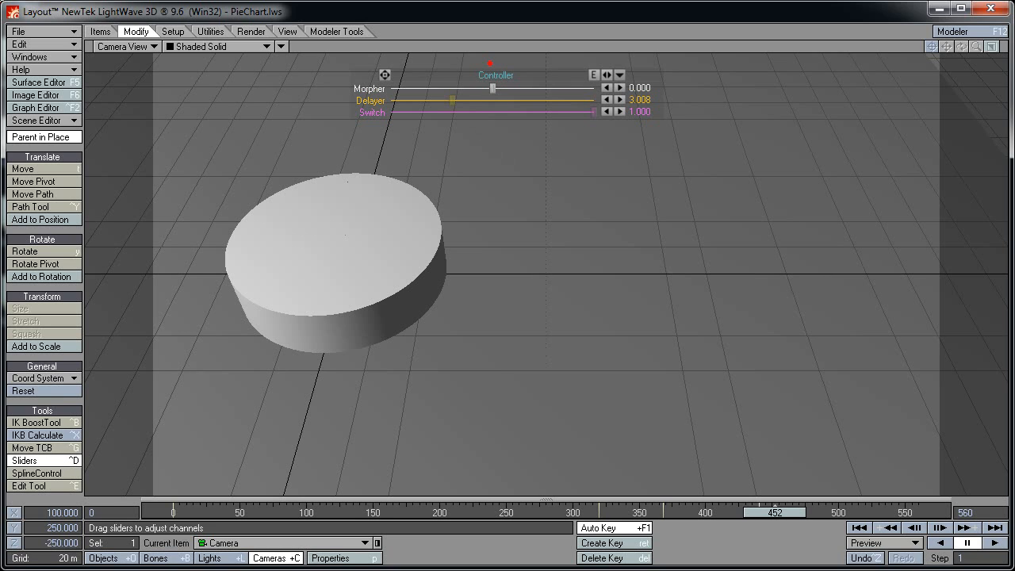
Keyframe the Morpher control at 1 on frame 452 and at about 0.003 on frame 440.
{"action": "left_click_drag", "start_coordinate": [492, 89], "coordinate": [470, 89]}
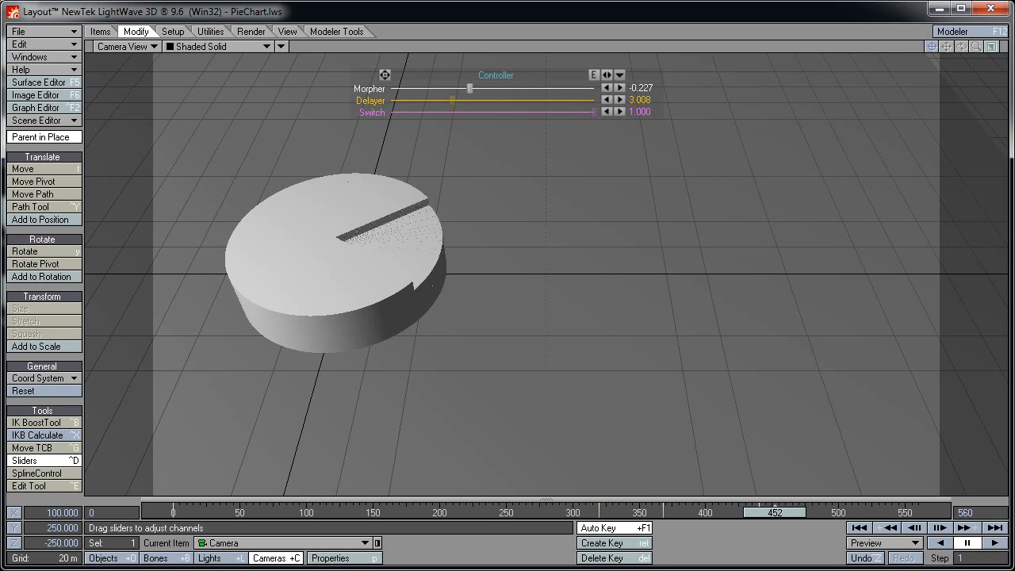
{"action": "left_click_drag", "start_coordinate": [469, 89], "coordinate": [594, 89]}
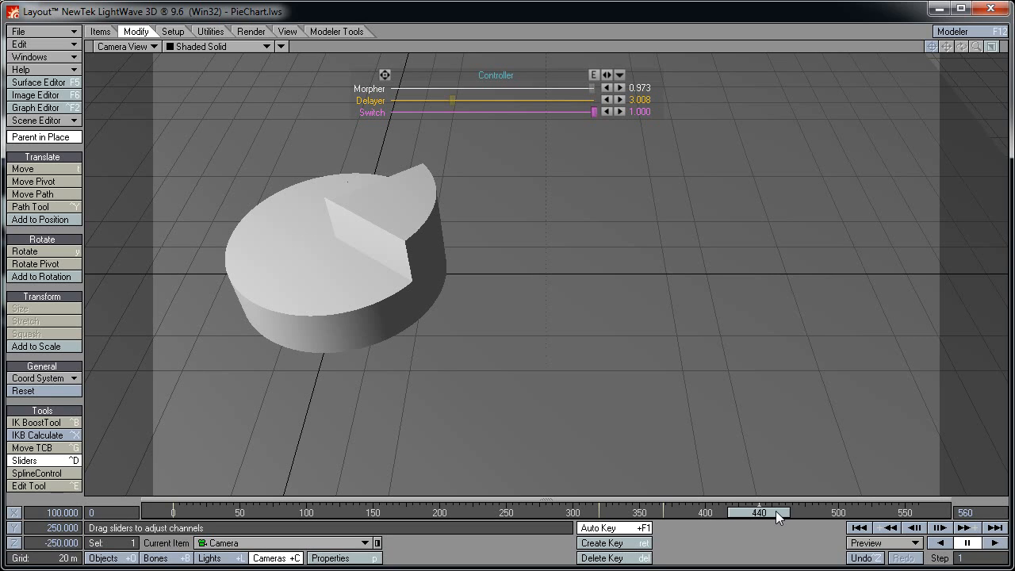
{"action": "left_click_drag", "start_coordinate": [591, 88], "coordinate": [538, 88]}
{"action": "left_click_drag", "start_coordinate": [532, 88], "coordinate": [493, 88]}
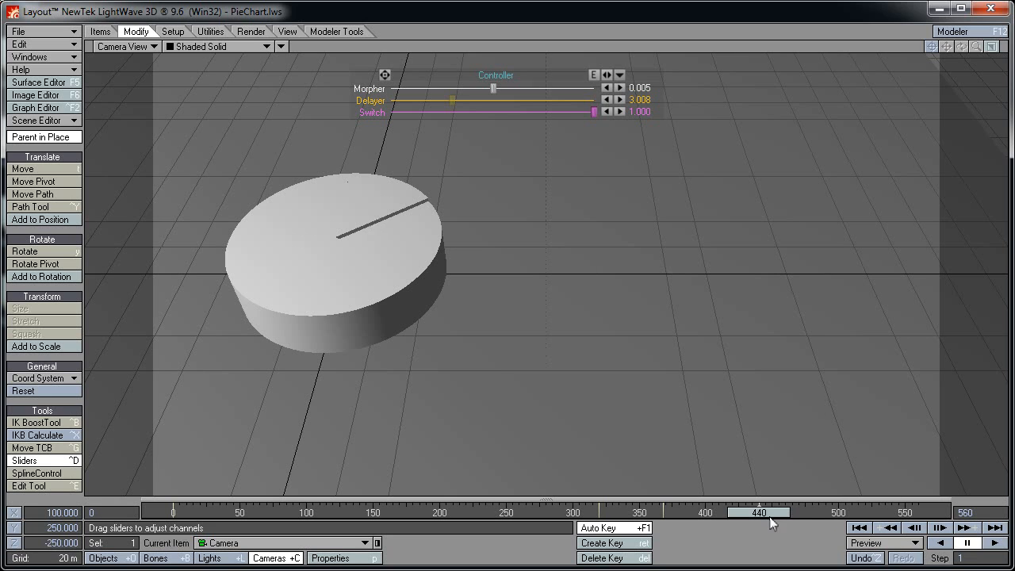
{"action": "mouse_move", "coordinate": [771, 514]}
{"action": "left_mouse_down"}
{"action": "mouse_move", "coordinate": [751, 513]}
{"action": "mouse_move", "coordinate": [828, 513]}
{"action": "mouse_move", "coordinate": [696, 513]}
{"action": "mouse_move", "coordinate": [888, 513]}
{"action": "mouse_move", "coordinate": [758, 513]}
{"action": "left_mouse_up"}
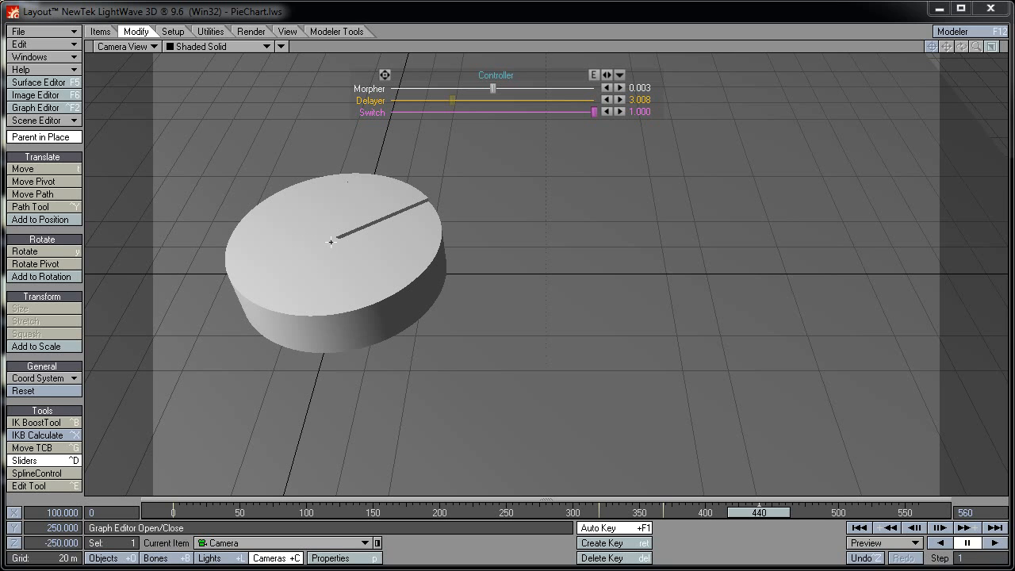
Open the Graph Editor and set the tension of the Camera's Position.X key at frame 368 to 1.0.
{"action": "left_click", "coordinate": [78, 108]}
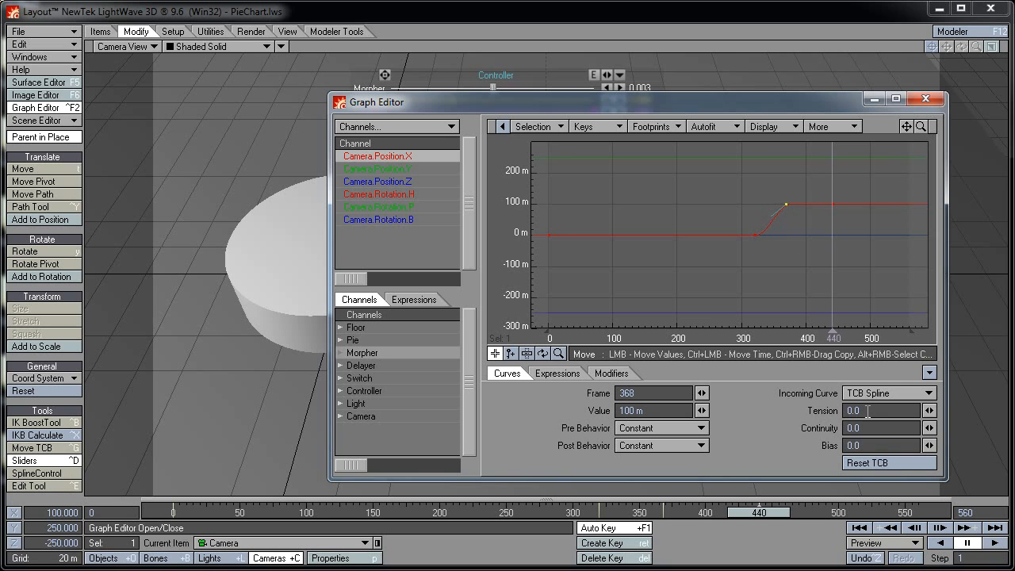
{"action": "left_click_drag", "start_coordinate": [928, 410], "coordinate": [954, 410]}
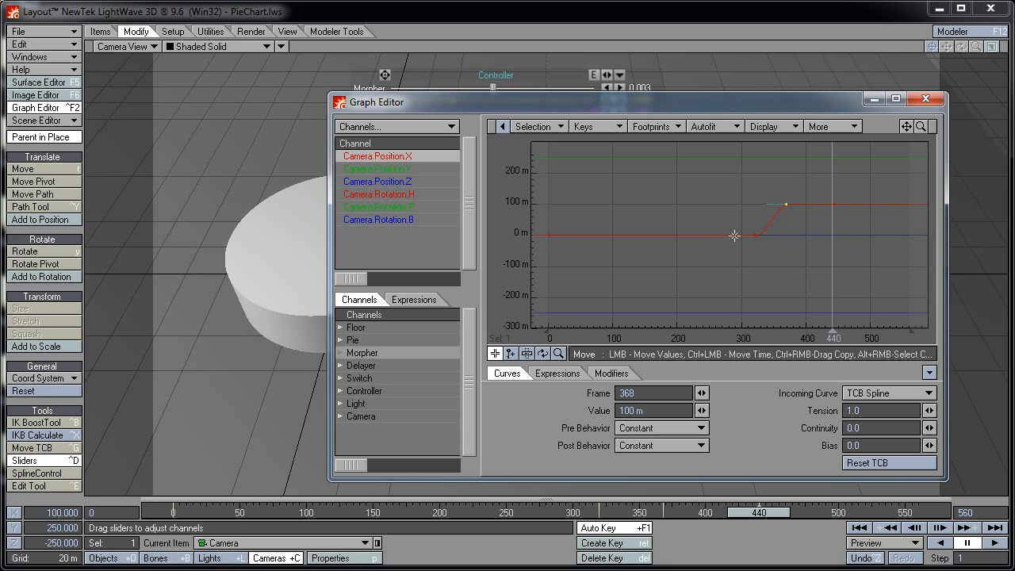
{"action": "key", "text": "shift+a"}
{"action": "key", "text": "a"}
{"action": "right_click_drag", "start_coordinate": [811, 189], "coordinate": [674, 265]}
{"action": "key", "text": "shift+a"}
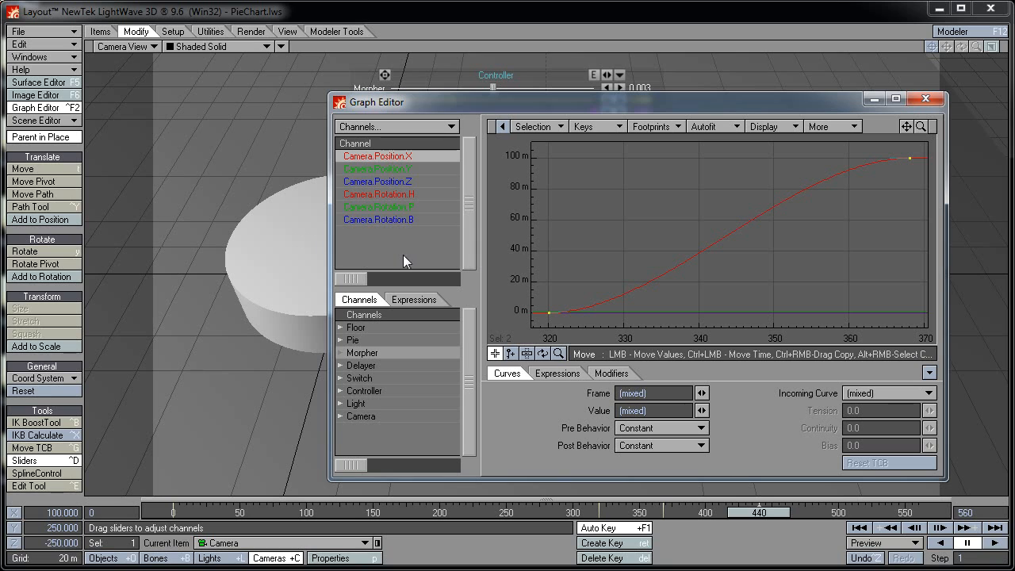
Set the Delayer's Position.Y key at frame 0 to 3 m.
{"action": "left_click", "coordinate": [363, 365]}
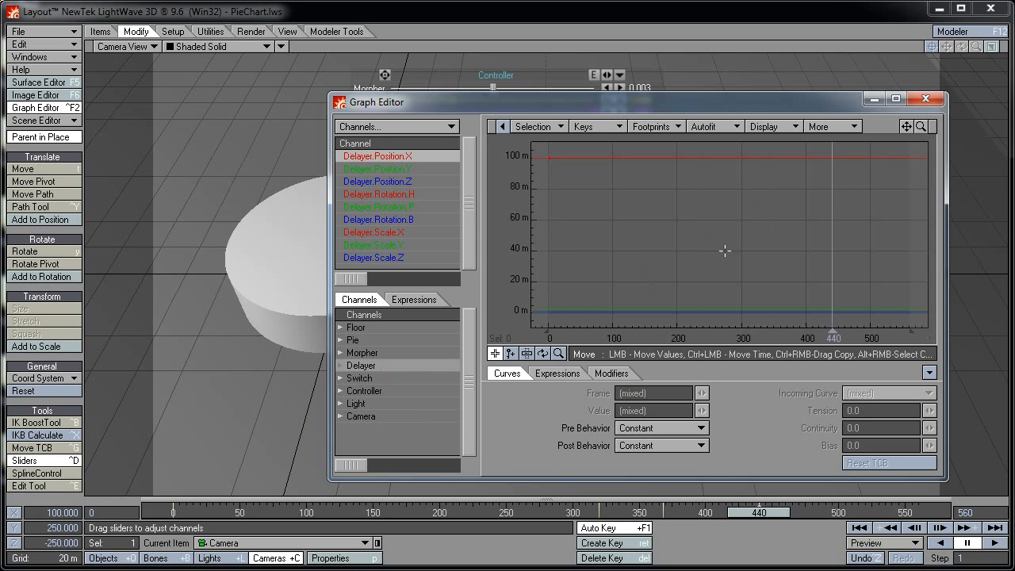
{"action": "left_click", "coordinate": [396, 168]}
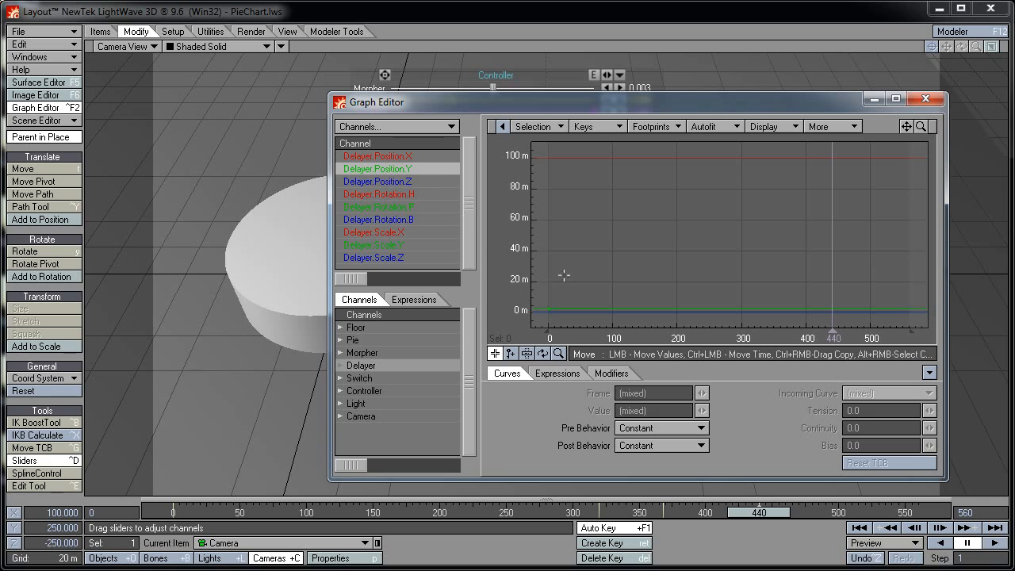
{"action": "mouse_move", "coordinate": [548, 309]}
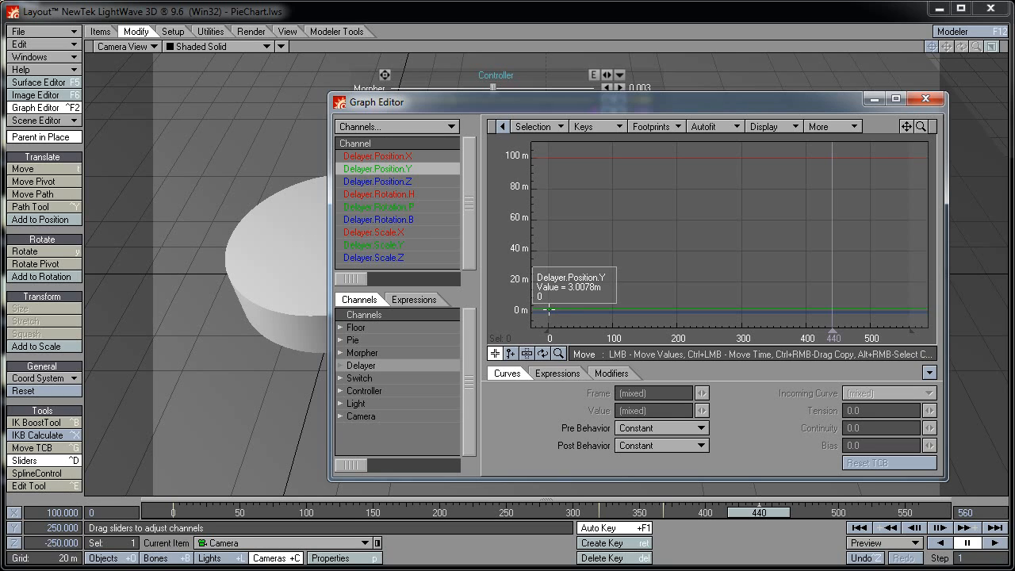
{"action": "left_click", "coordinate": [547, 309]}
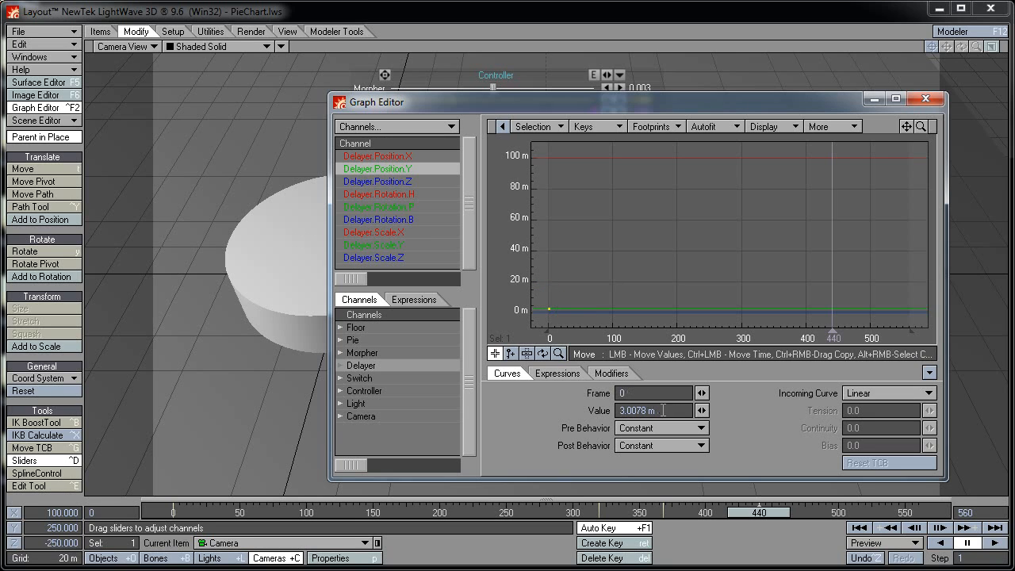
{"action": "left_click", "coordinate": [663, 410]}
{"action": "type", "text": "3"}
{"action": "key", "text": "Return"}
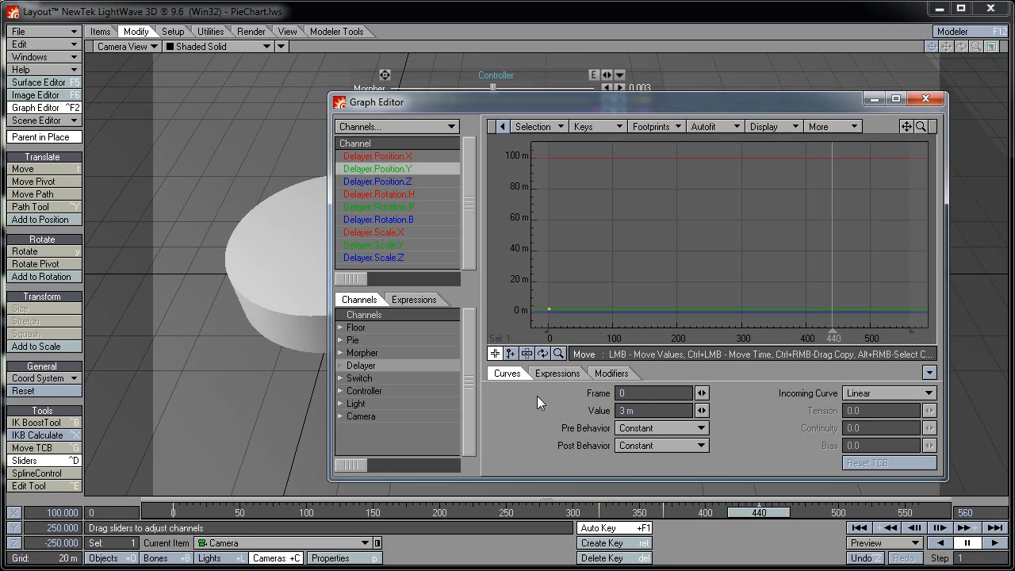
Change the incoming curve of the Morpher's Position.Y key at frame 440 to Linear.
{"action": "left_click", "coordinate": [371, 354]}
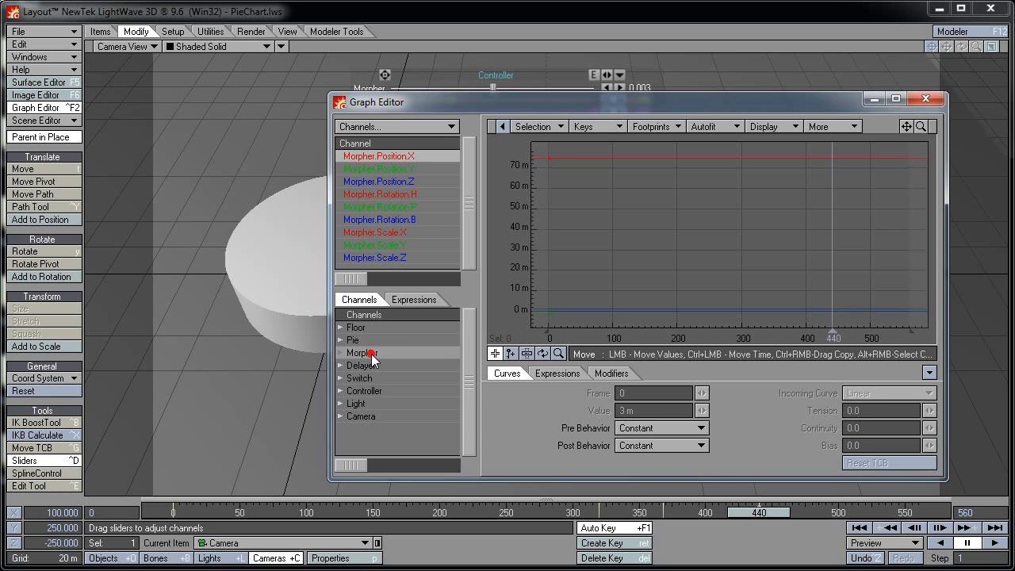
{"action": "left_click", "coordinate": [399, 169]}
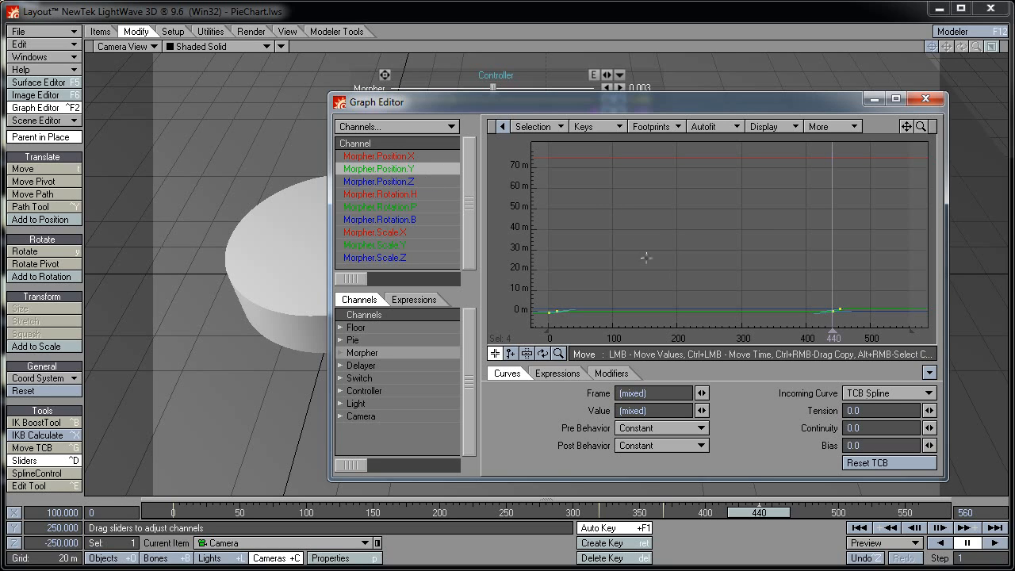
{"action": "key", "text": "a"}
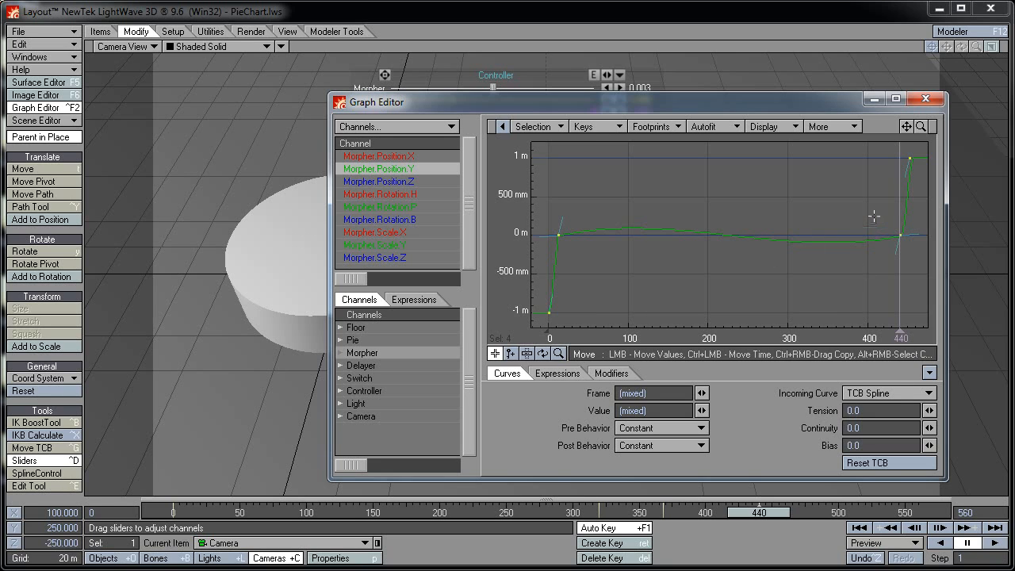
{"action": "right_click_drag", "start_coordinate": [873, 216], "coordinate": [913, 253]}
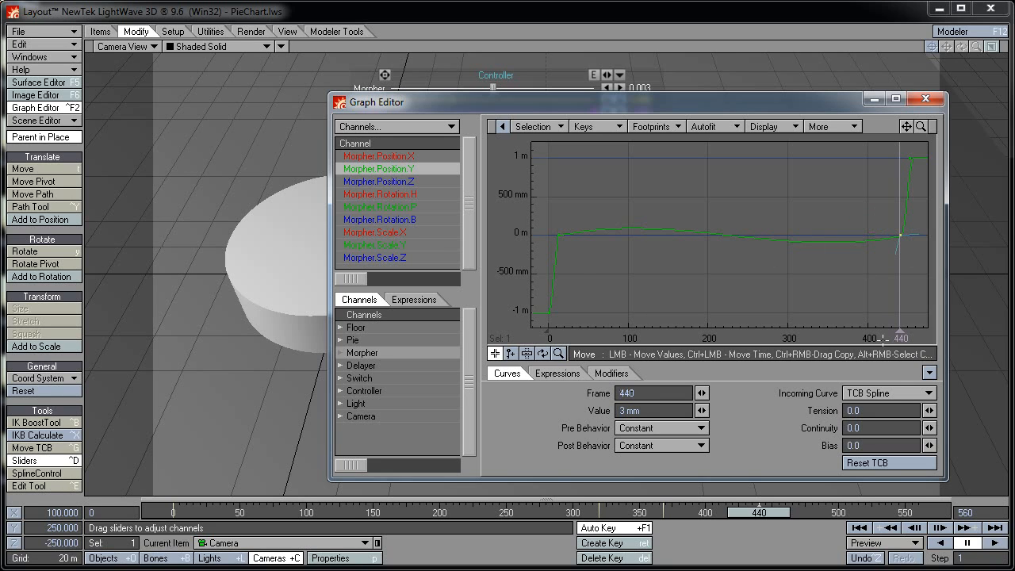
{"action": "left_click", "coordinate": [860, 392]}
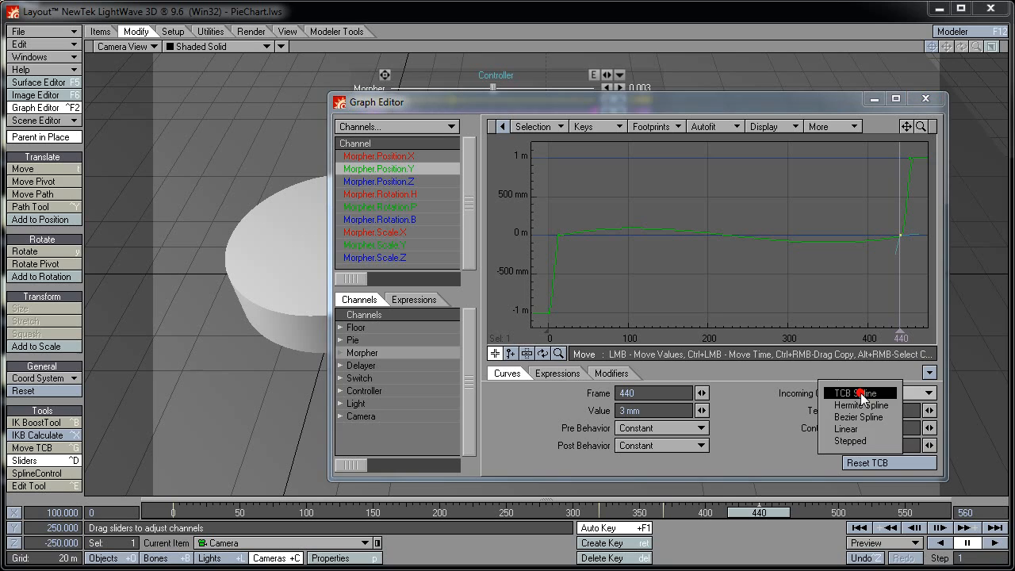
{"action": "left_click", "coordinate": [855, 431]}
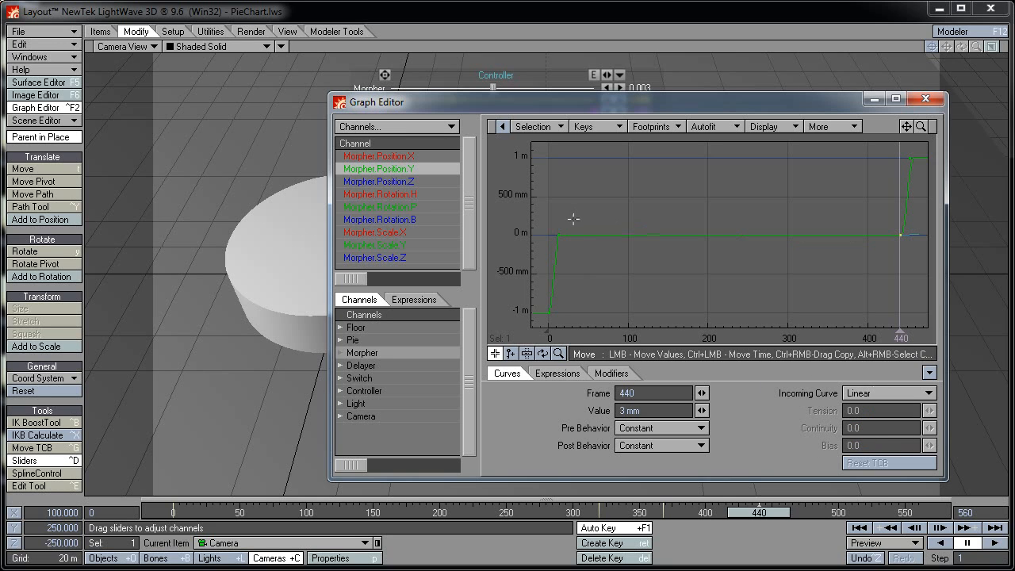
Raise the tension of the Morpher's Position.Y key at frame 12, and set the tension of its frame 452 key to 1.0.
{"action": "right_click_drag", "start_coordinate": [573, 215], "coordinate": [551, 246]}
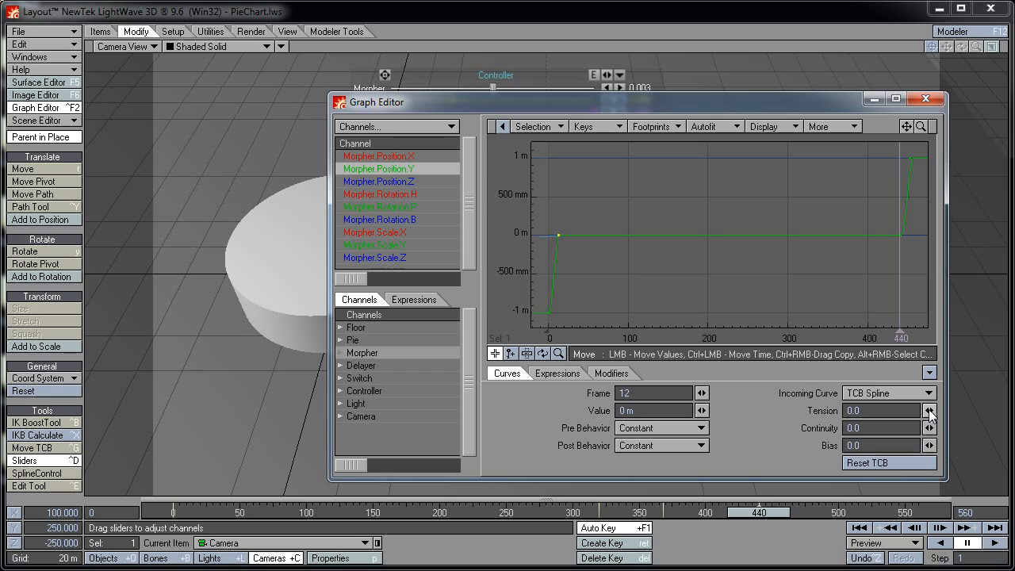
{"action": "left_click_drag", "start_coordinate": [929, 410], "coordinate": [902, 238]}
{"action": "right_click_drag", "start_coordinate": [891, 169], "coordinate": [918, 151]}
{"action": "left_click_drag", "start_coordinate": [930, 410], "coordinate": [959, 410]}
Set the value of the Morpher's Position.Y key at frame 440 to 0 m, then select the key at frame 452.
{"action": "mouse_move", "coordinate": [550, 314]}
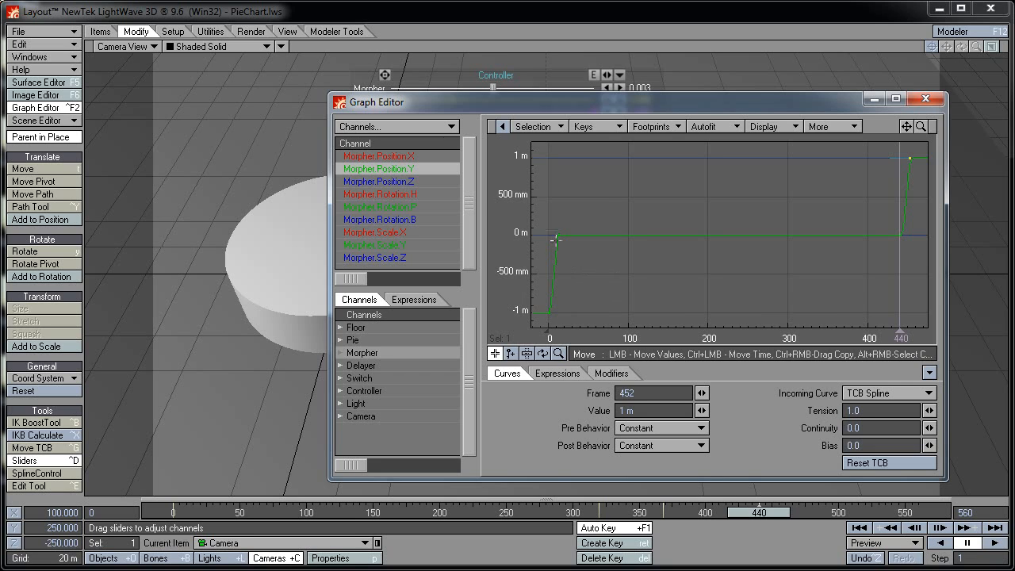
{"action": "mouse_move", "coordinate": [553, 236]}
{"action": "mouse_move", "coordinate": [902, 236]}
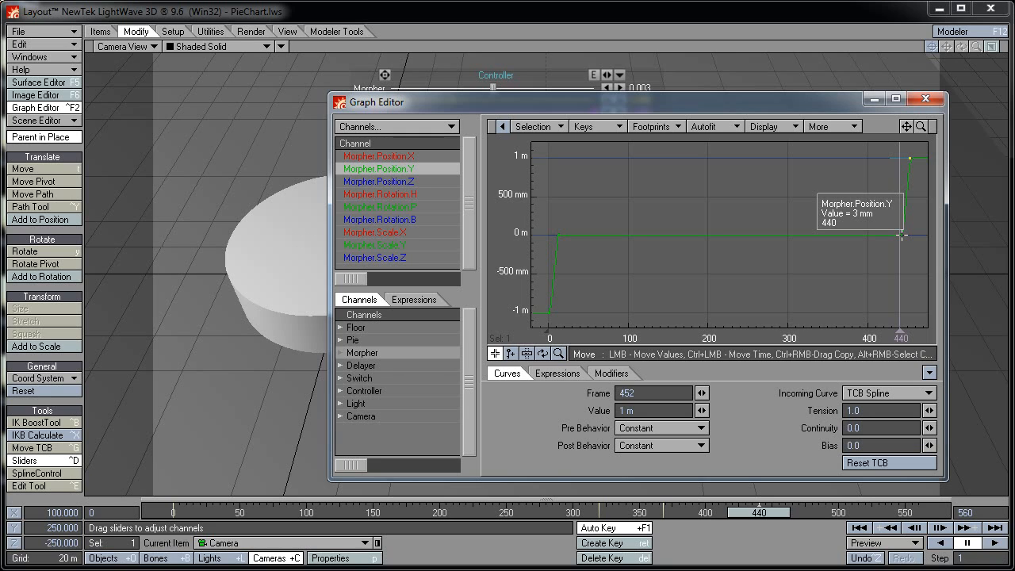
{"action": "left_click", "coordinate": [902, 235]}
{"action": "double_click", "coordinate": [618, 410]}
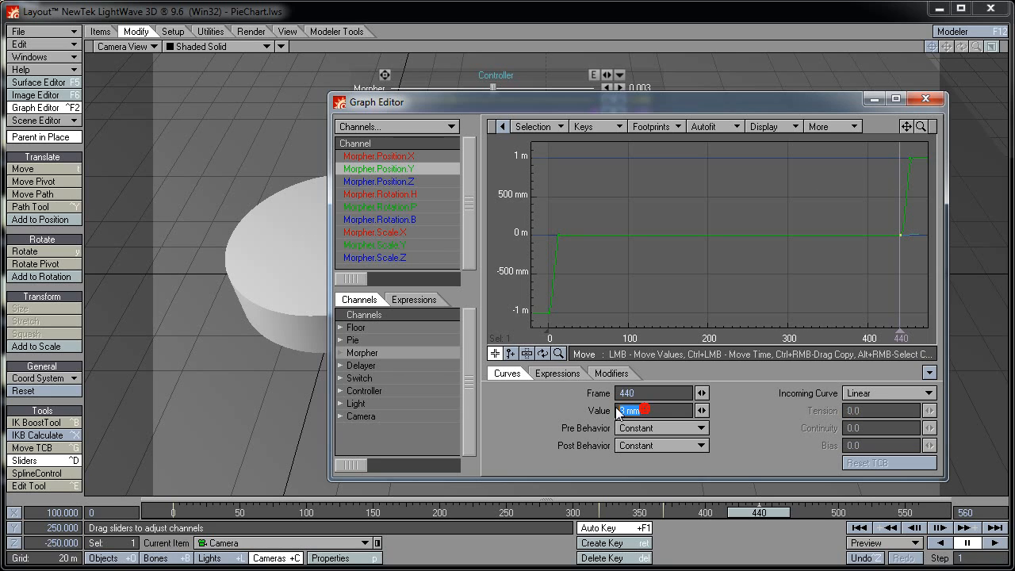
{"action": "type", "text": "0"}
{"action": "key", "text": "Return"}
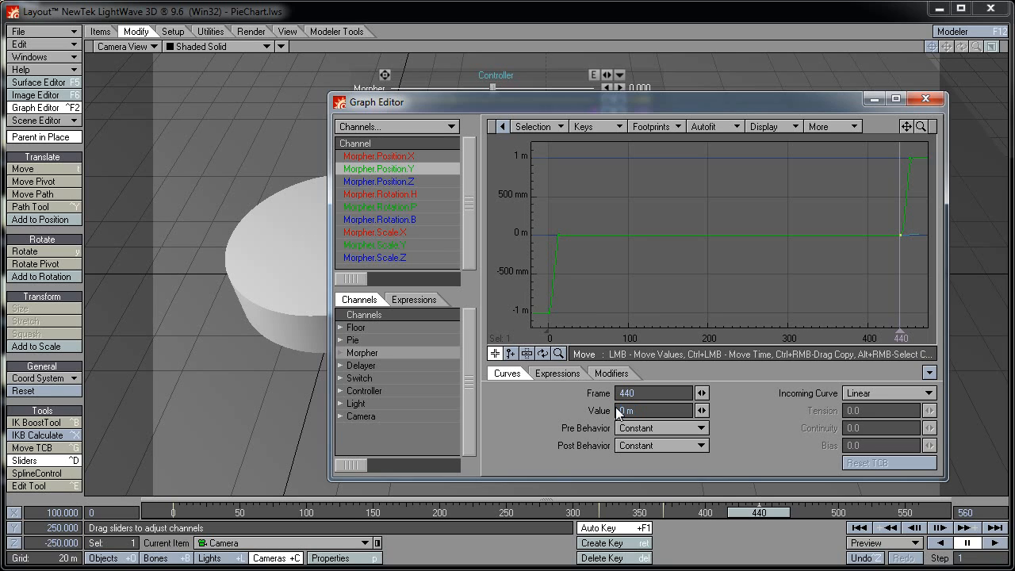
{"action": "left_click", "coordinate": [911, 157]}
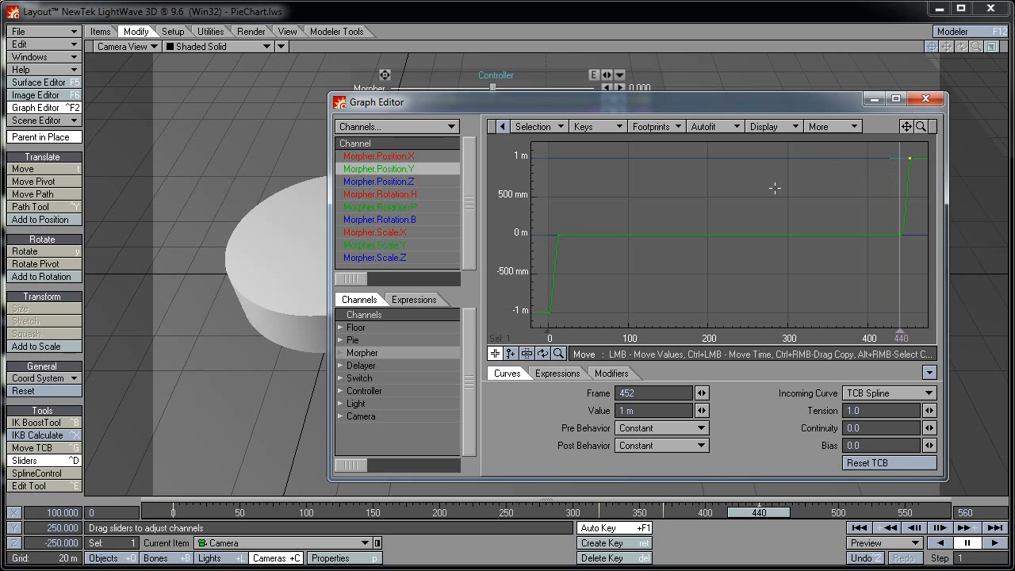
Close the Graph Editor, switch to After Effects and start a new composition 1024 px wide and 1024 px high.
{"action": "left_click", "coordinate": [929, 99]}
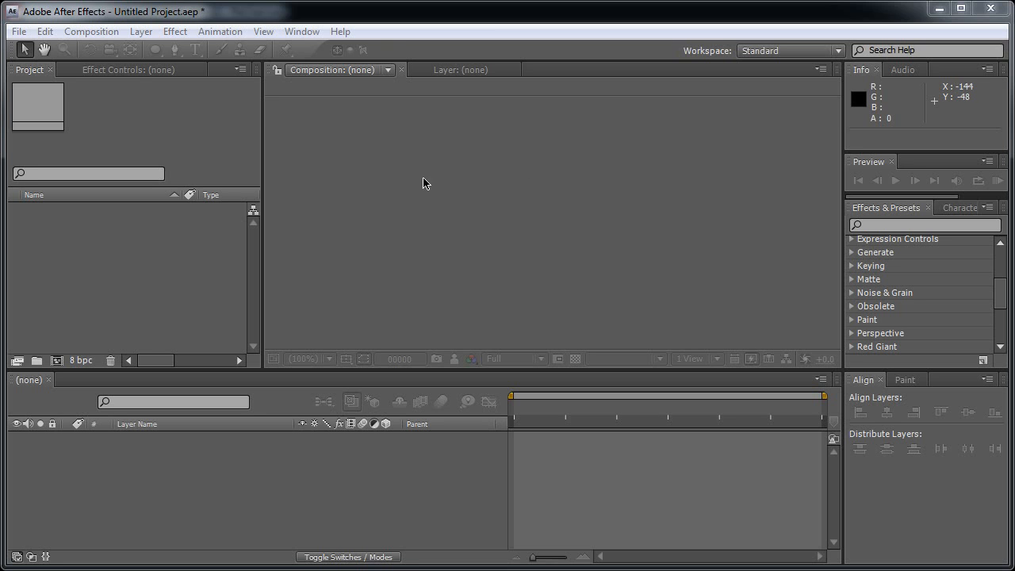
{"action": "left_click", "coordinate": [95, 31]}
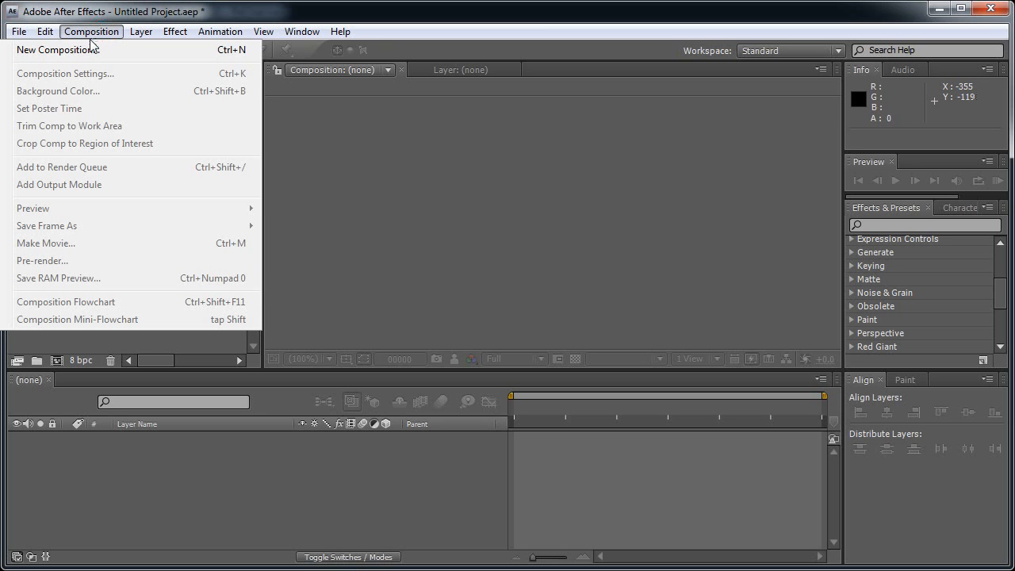
{"action": "left_click", "coordinate": [111, 50]}
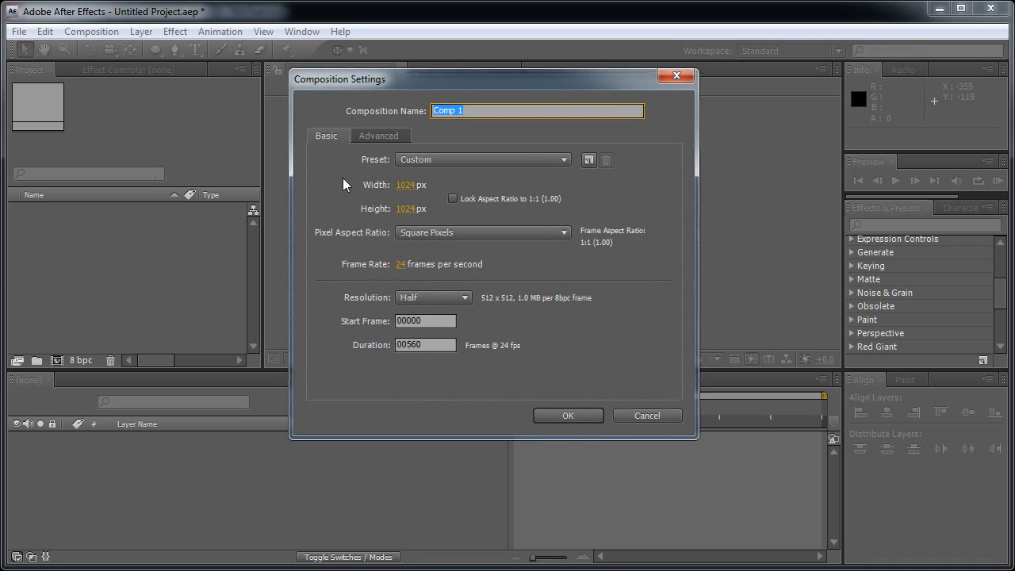
{"action": "left_click", "coordinate": [405, 186]}
{"action": "type", "text": "1024"}
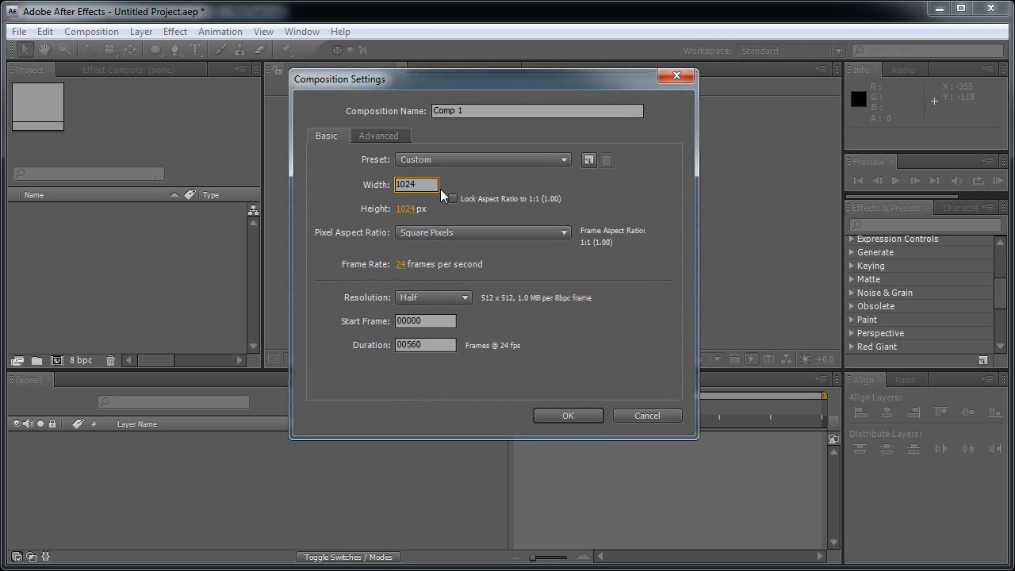
{"action": "key", "text": "Tab"}
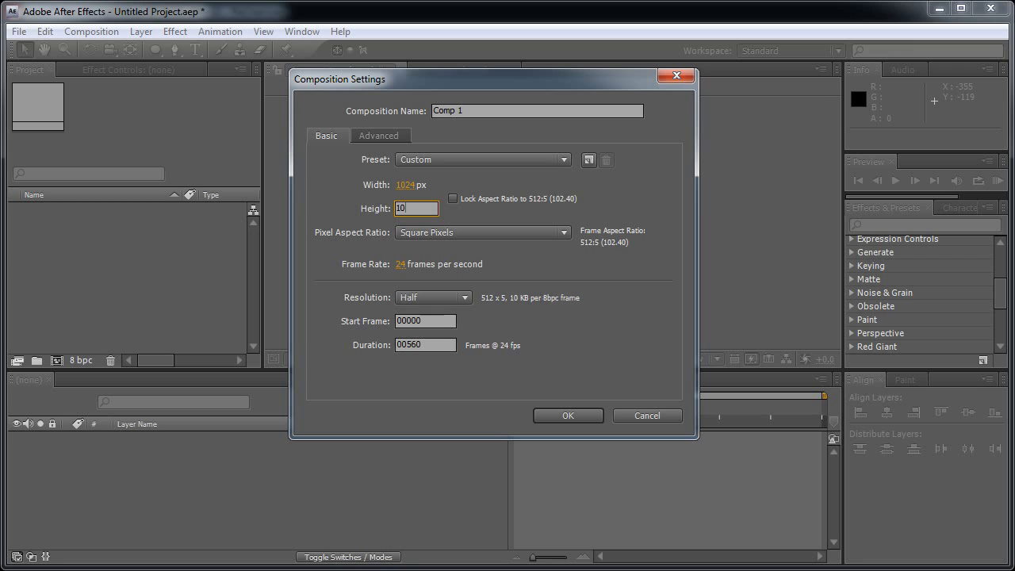
{"action": "key", "text": "Return"}
Set the composition's frame rate to 24 frames per second and create it with a duration of 560 frames.
{"action": "left_click", "coordinate": [400, 265]}
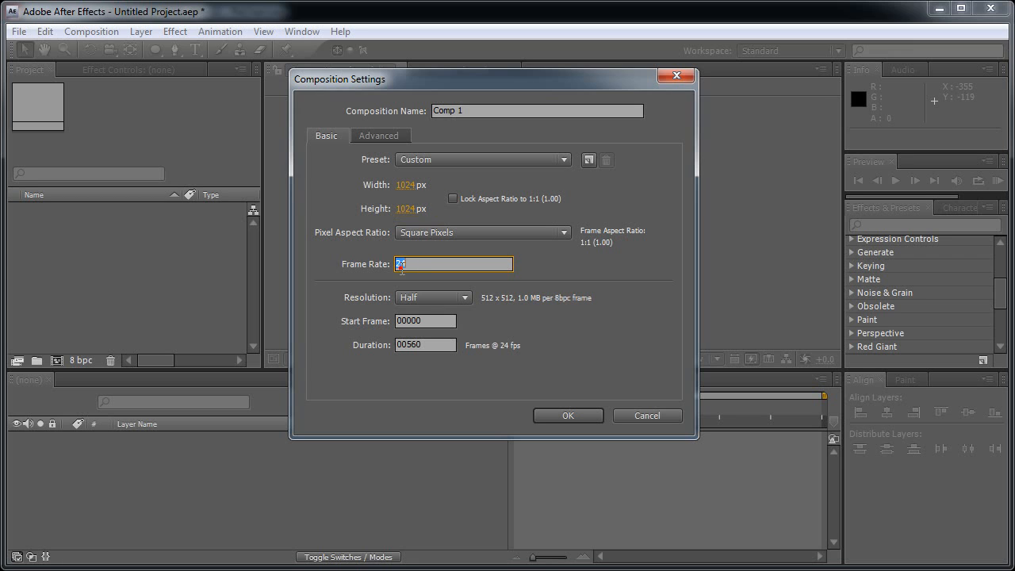
{"action": "type", "text": "2"}
{"action": "key", "text": "Tab"}
{"action": "left_click", "coordinate": [438, 343]}
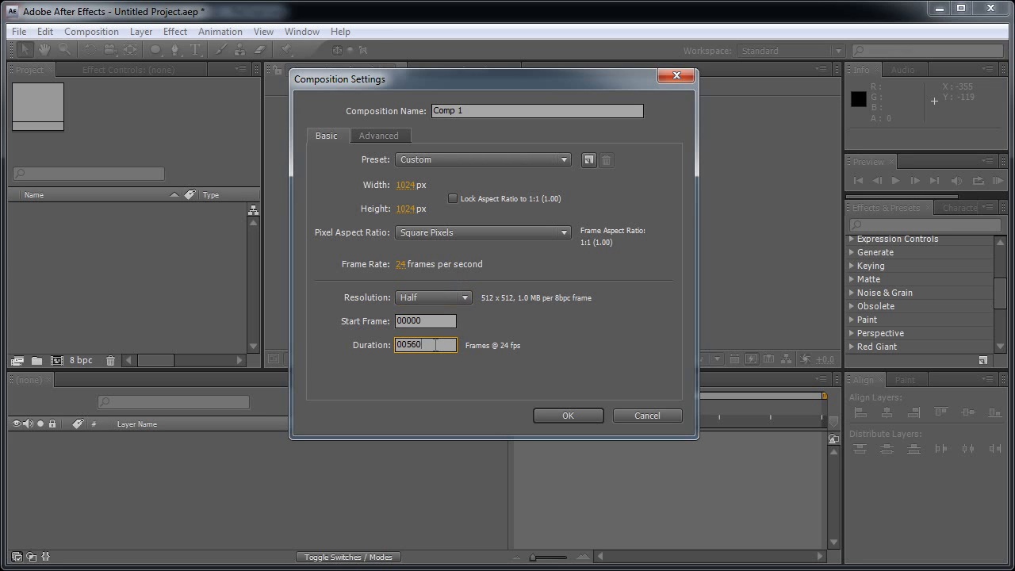
{"action": "left_click", "coordinate": [566, 415]}
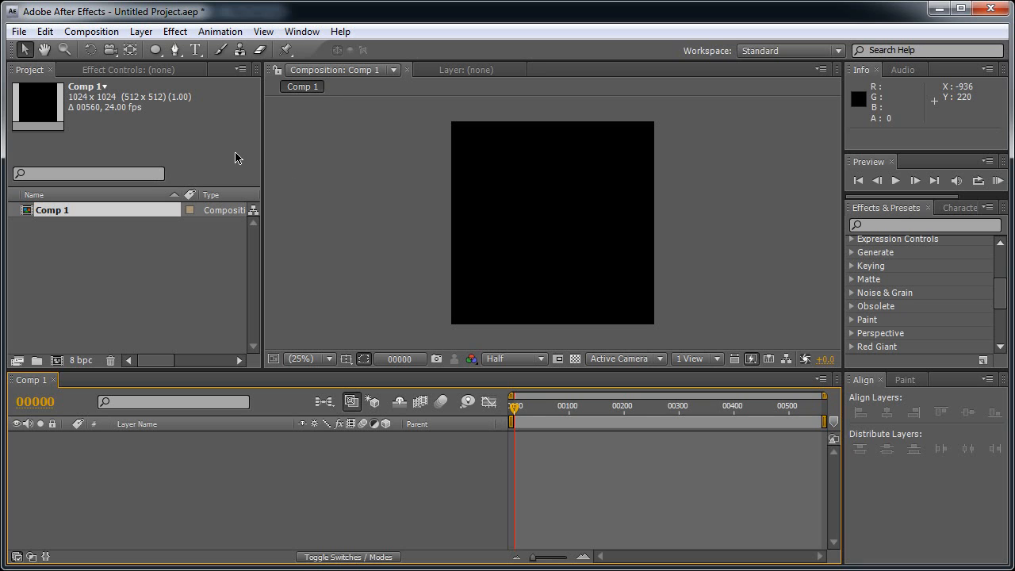
Add a shape layer with an ellipse that fills the whole composition frame, and return to the Selection tool.
{"action": "left_click", "coordinate": [156, 50]}
{"action": "double_click", "coordinate": [155, 50]}
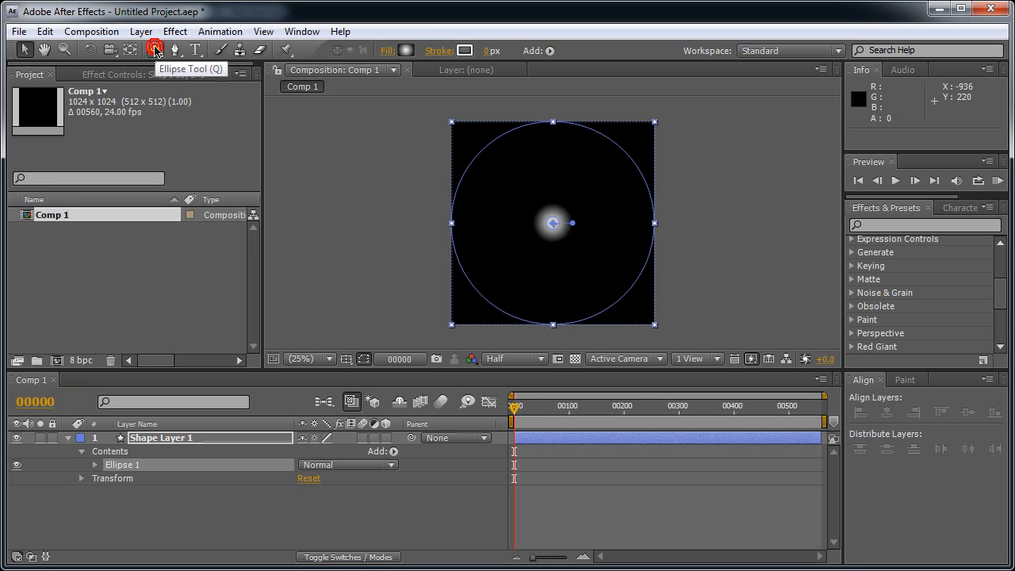
{"action": "key", "text": "v"}
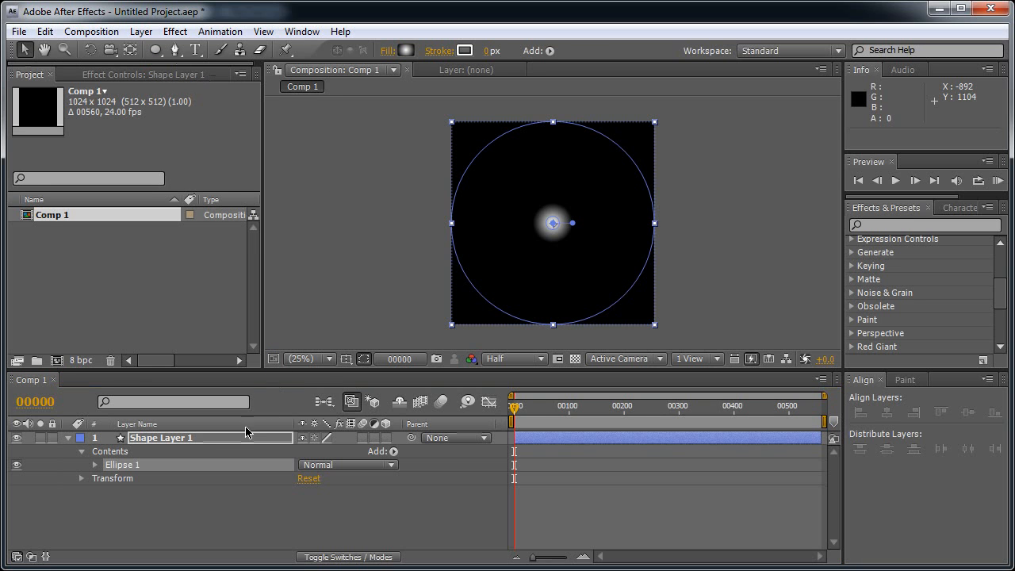
Duplicate the ellipse shape layer three times.
{"action": "left_click", "coordinate": [192, 438]}
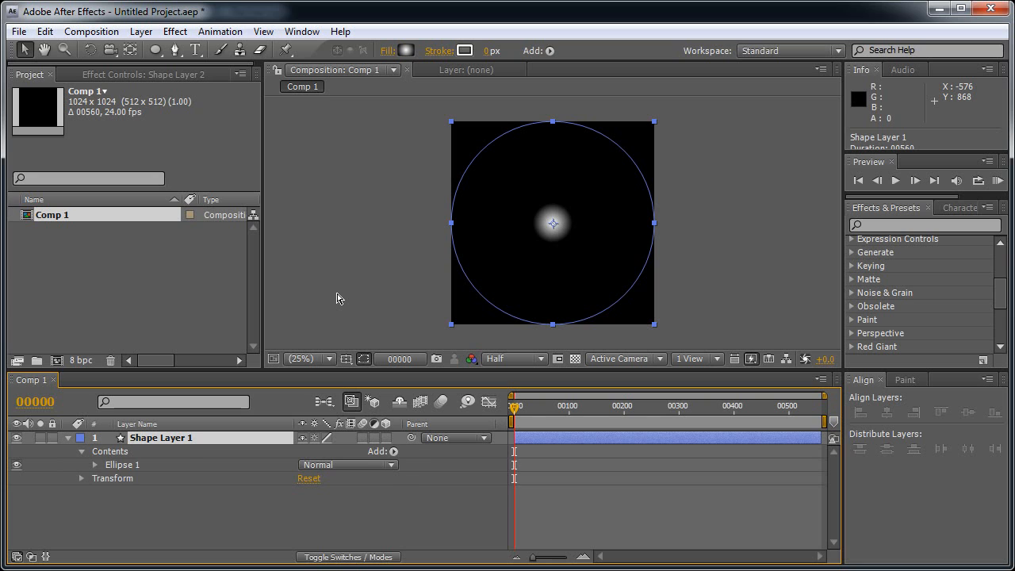
{"action": "key", "text": "ctrl+d"}
{"action": "key", "text": "ctrl+d"}
{"action": "key", "text": "ctrl+d"}
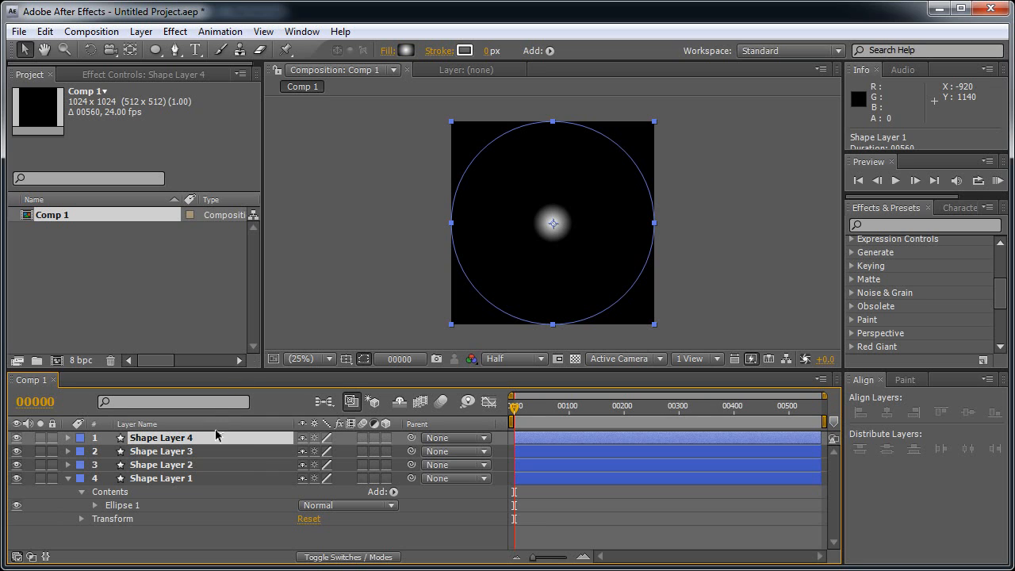
Rename Shape Layer 1 as Big Slice.
{"action": "left_click", "coordinate": [186, 479]}
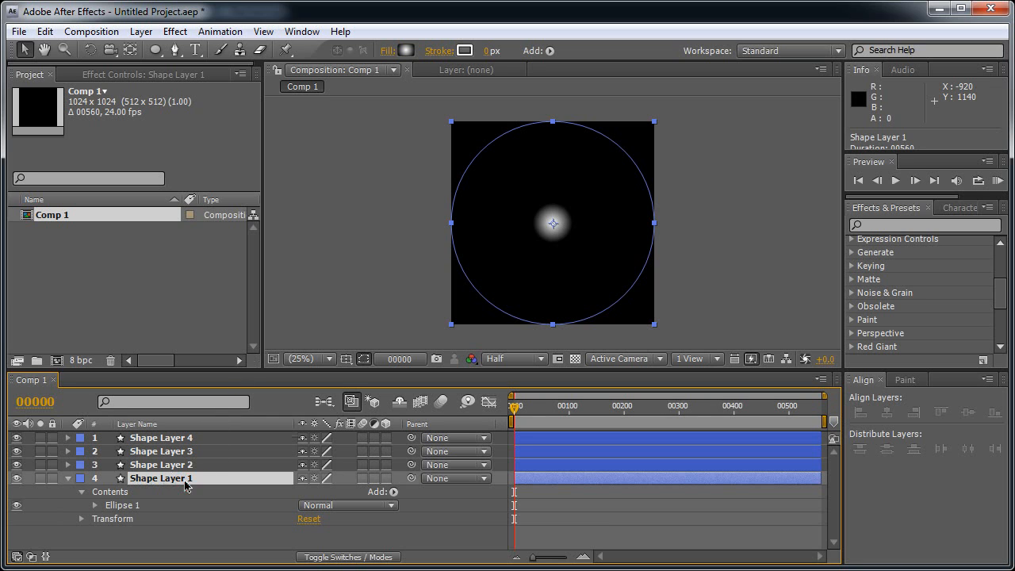
{"action": "key", "text": "Return"}
{"action": "type", "text": "Big S"}
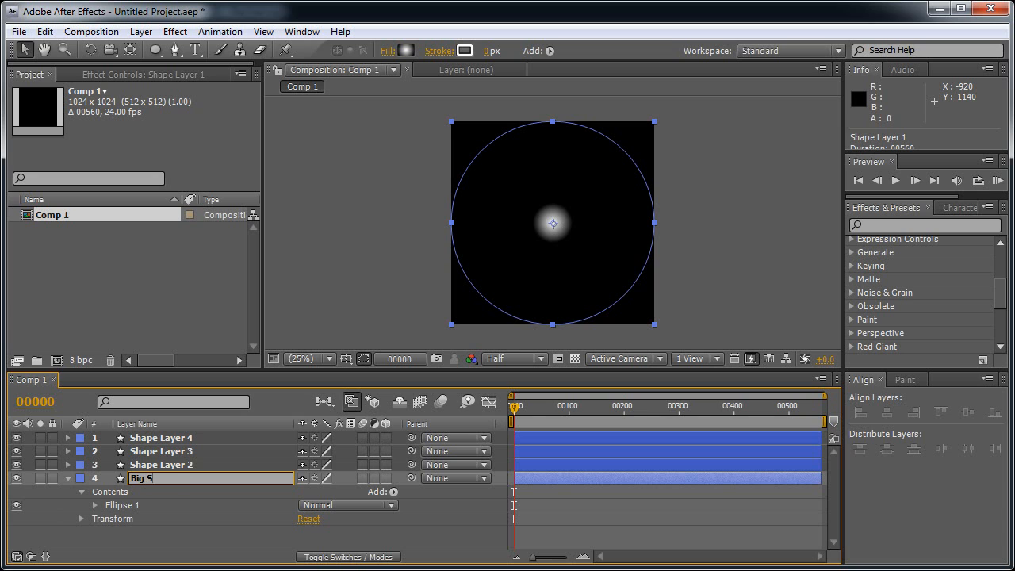
{"action": "type", "text": "lice"}
{"action": "key", "text": "Return"}
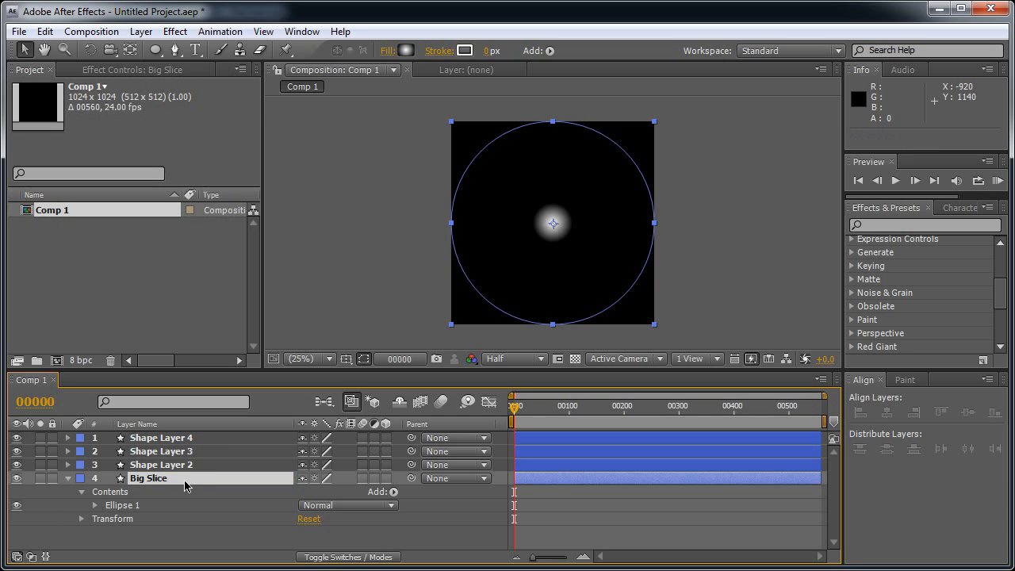
Rename Shape Layer 2 as Medium Slice.
{"action": "left_click", "coordinate": [185, 467]}
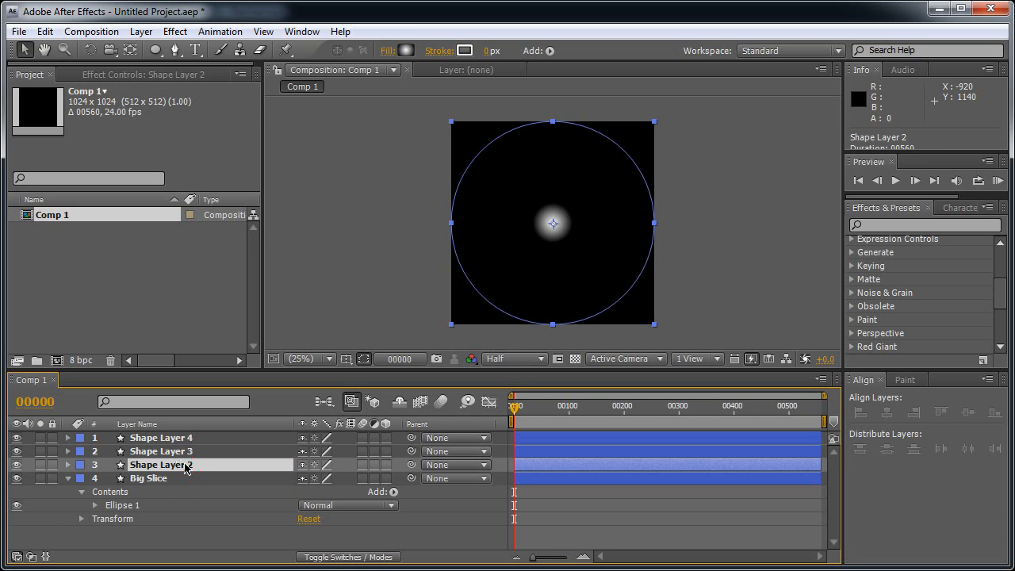
{"action": "key", "text": "Return"}
{"action": "type", "text": "Mediu"}
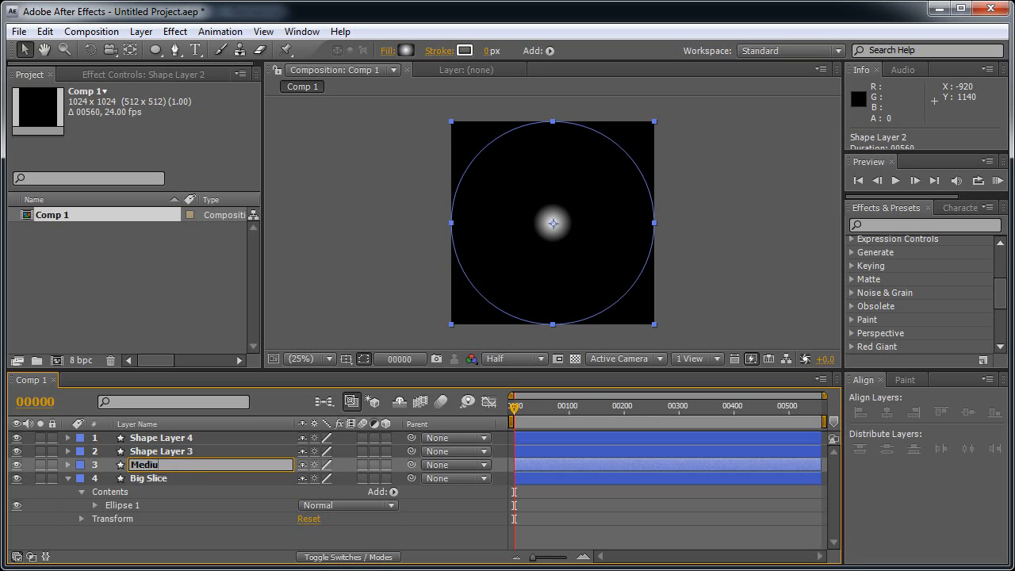
{"action": "type", "text": "m Slice"}
{"action": "key", "text": "Return"}
Rename Shape Layer 3 as Small Slice.
{"action": "left_click", "coordinate": [183, 451]}
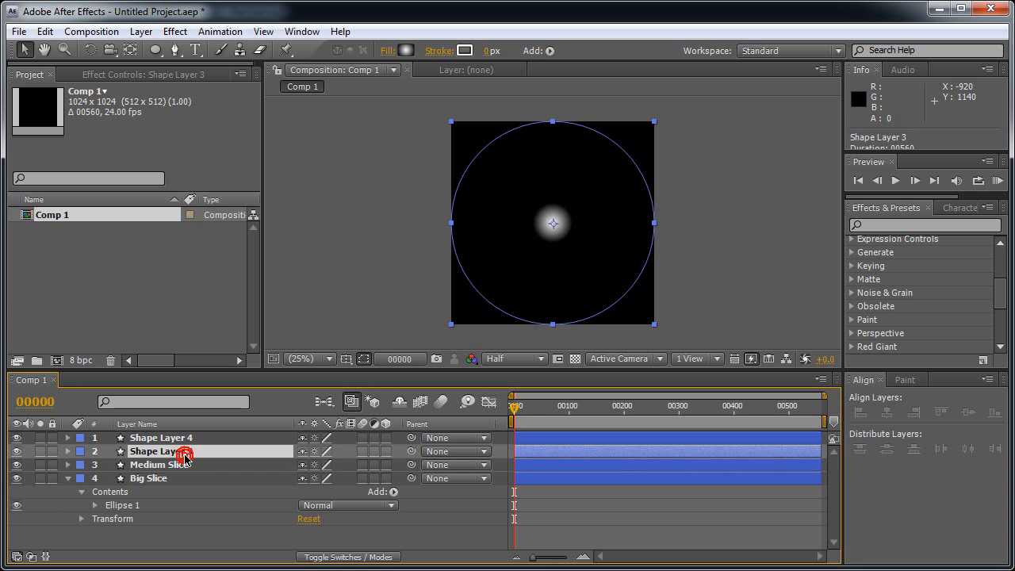
{"action": "key", "text": "Return"}
{"action": "type", "text": "S"}
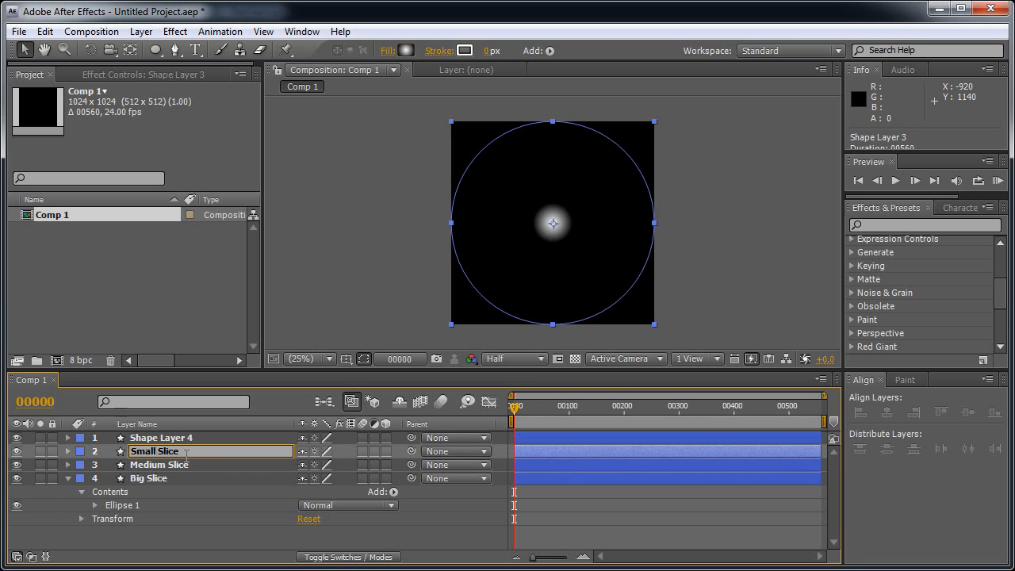
{"action": "type", "text": "mall Slice"}
{"action": "key", "text": "Return"}
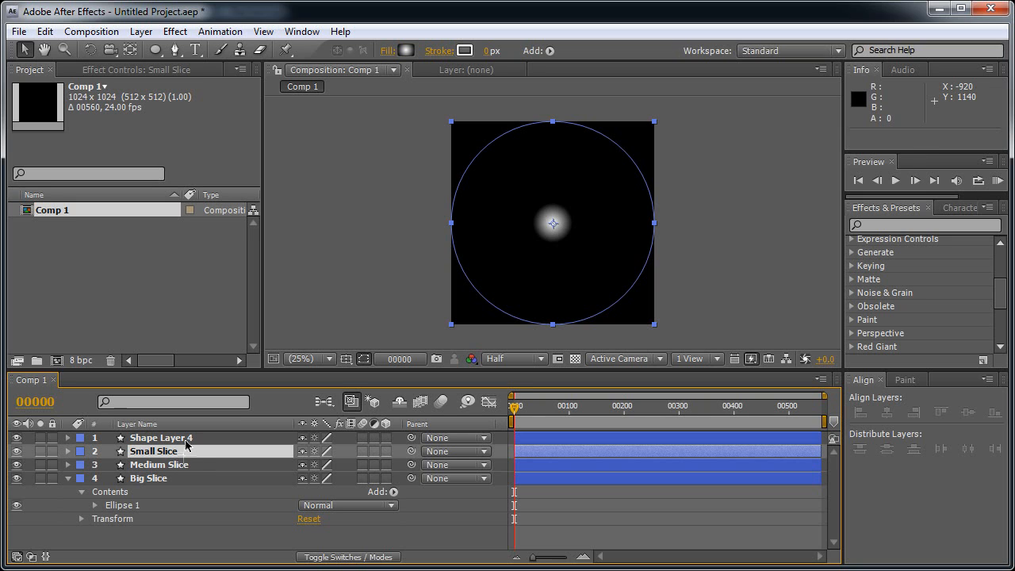
Rename Shape Layer 4 as Lighting.
{"action": "left_click", "coordinate": [187, 439]}
{"action": "key", "text": "Return"}
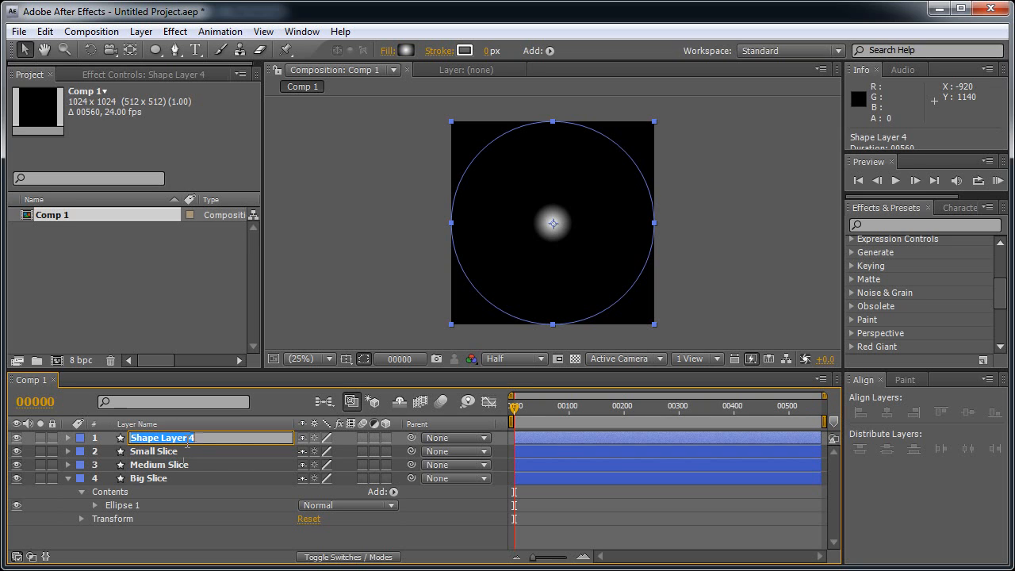
{"action": "type", "text": "Lighting"}
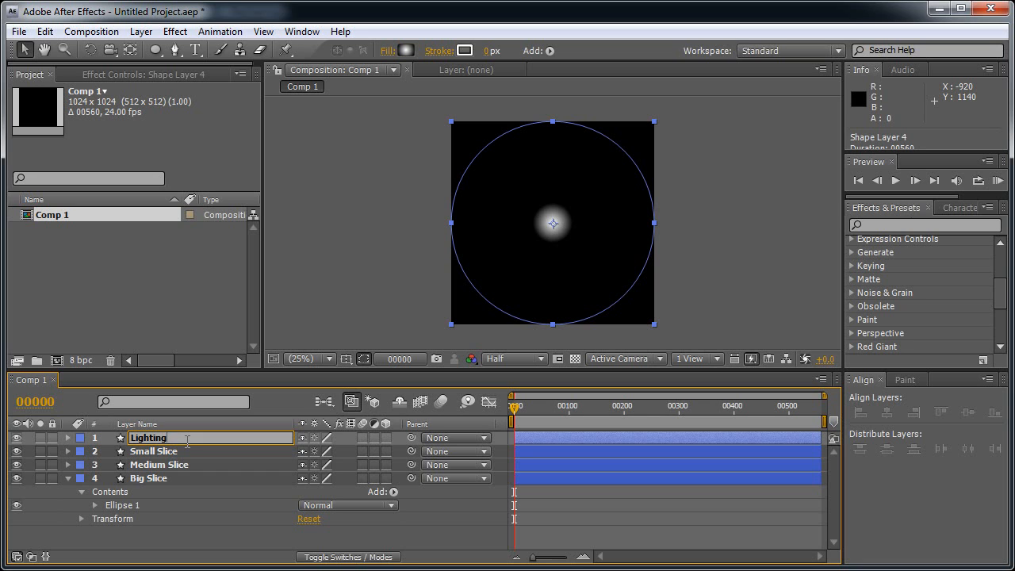
{"action": "key", "text": "Return"}
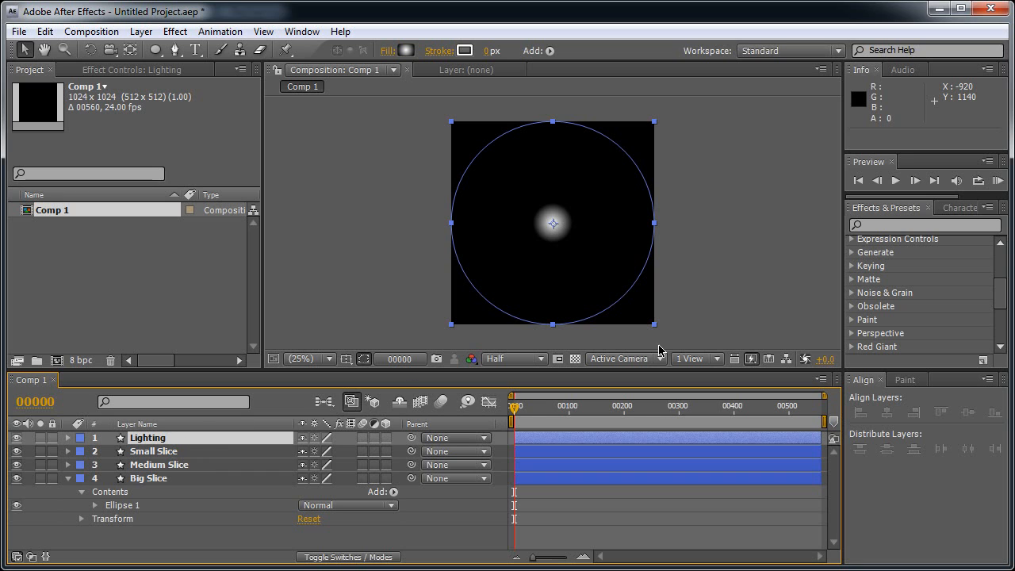
Find the Fill effect and apply it to the Big Slice, Medium Slice and Small Slice layers.
{"action": "left_click", "coordinate": [885, 227]}
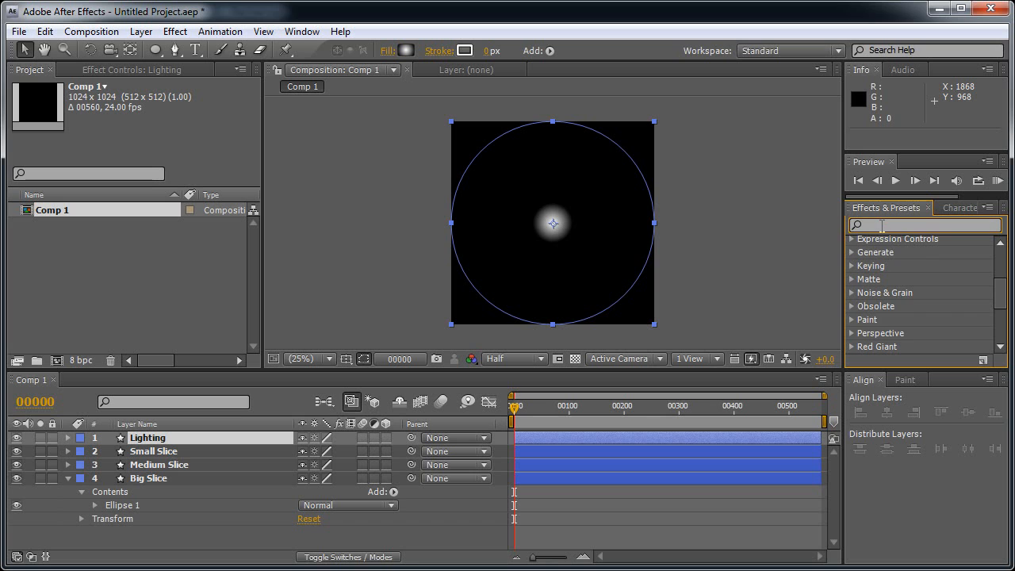
{"action": "type", "text": "fill"}
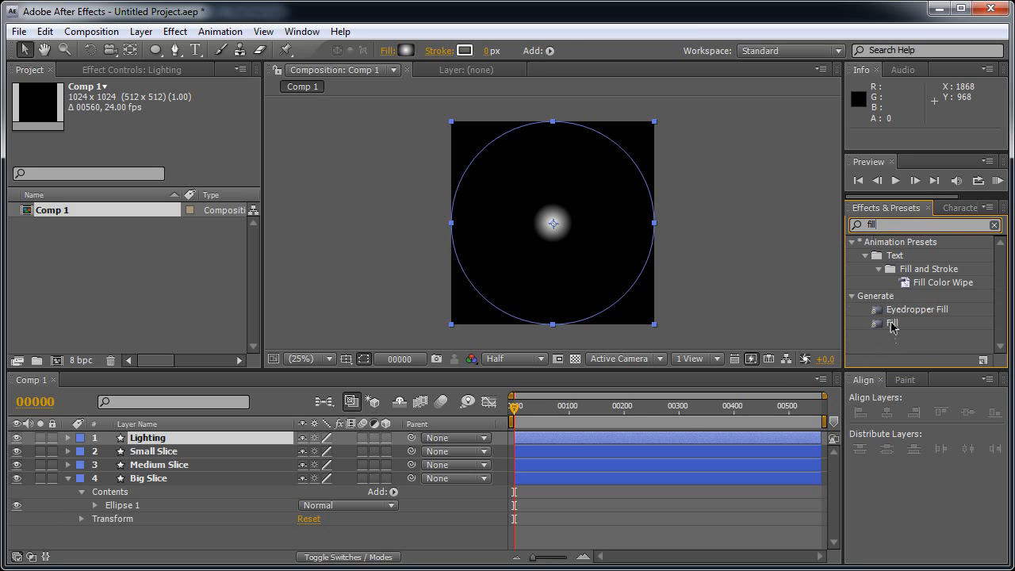
{"action": "left_click_drag", "start_coordinate": [893, 327], "coordinate": [246, 476]}
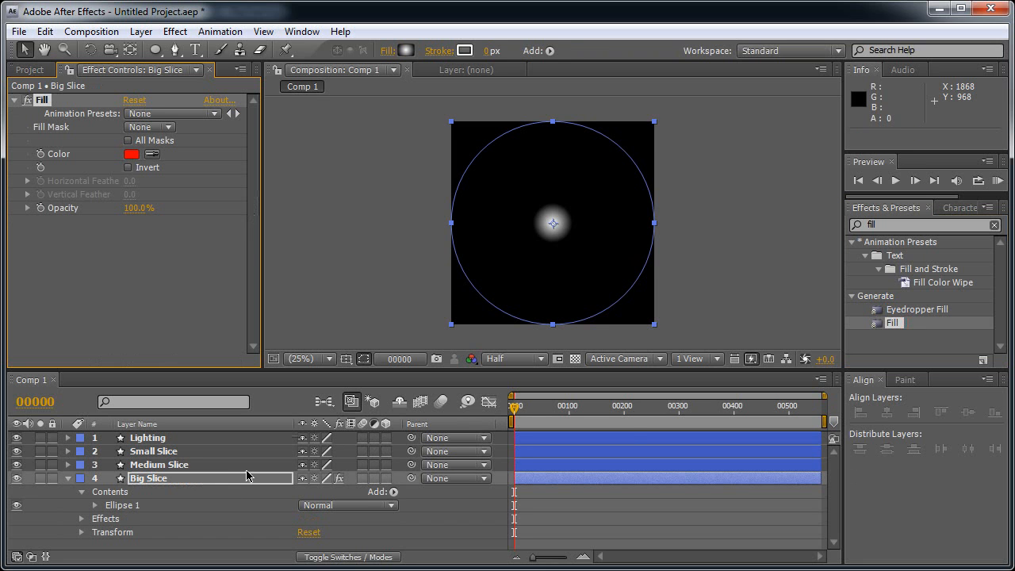
{"action": "left_click_drag", "start_coordinate": [893, 326], "coordinate": [263, 464]}
{"action": "left_click_drag", "start_coordinate": [893, 323], "coordinate": [269, 450]}
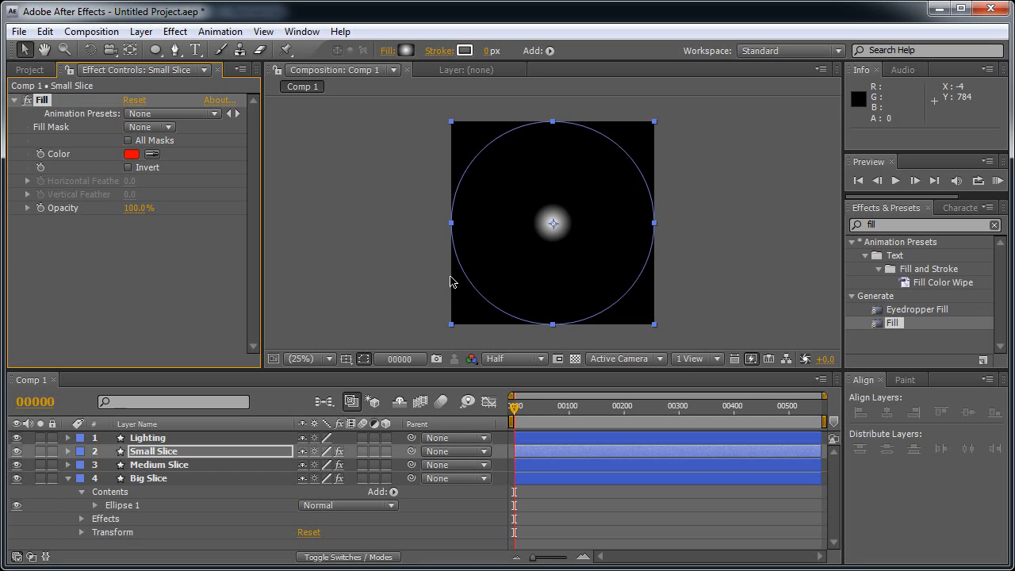
Find the Radial Wipe transition effect and apply it to the Small Slice and Medium Slice layers.
{"action": "left_click", "coordinate": [906, 221]}
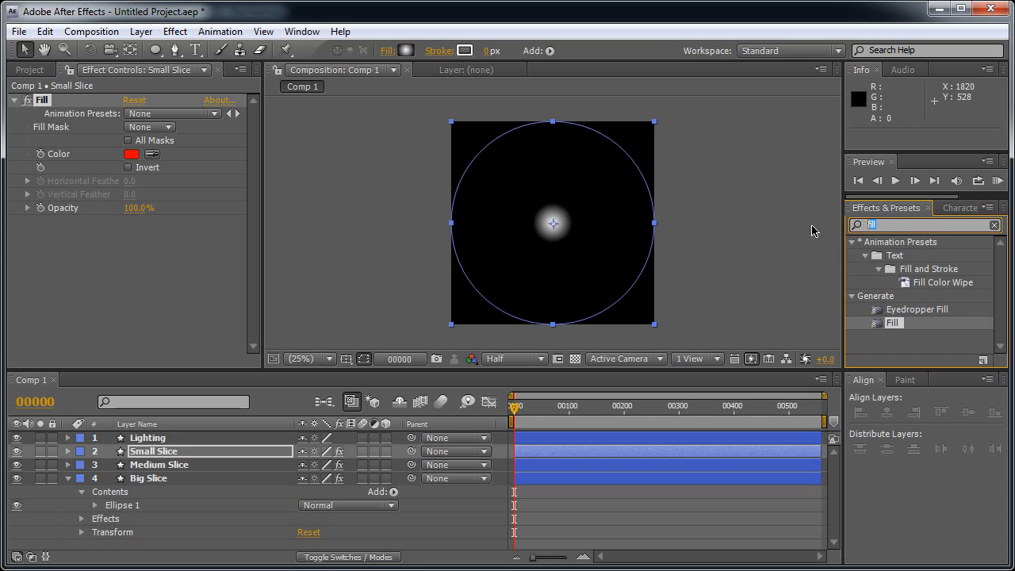
{"action": "type", "text": "radial"}
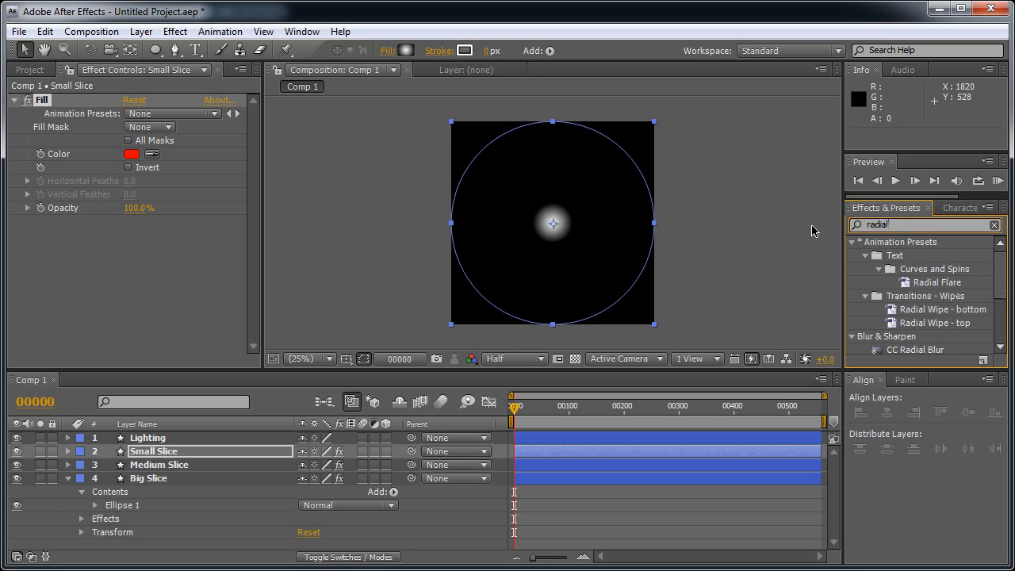
{"action": "type", "text": " wipe"}
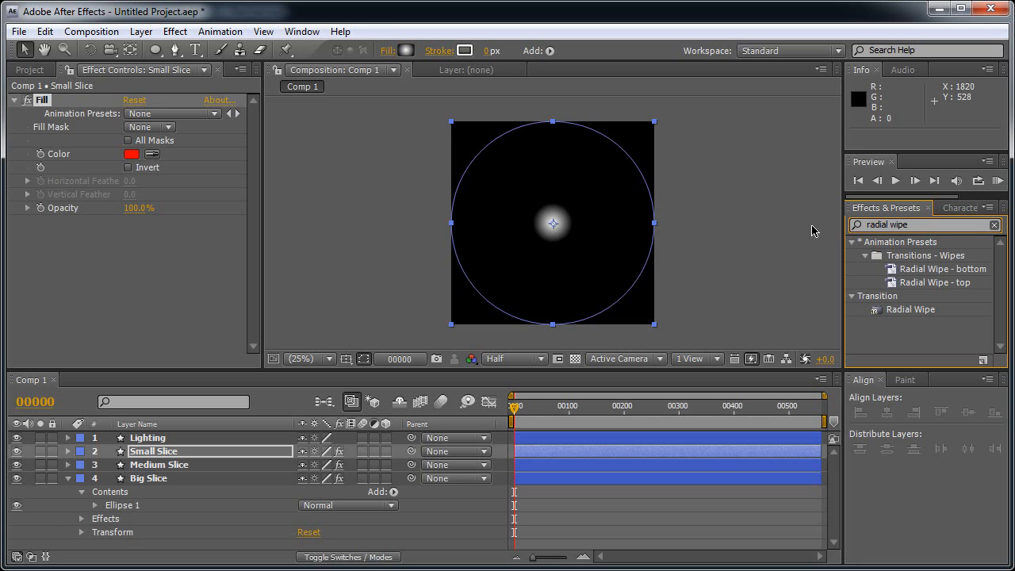
{"action": "left_click_drag", "start_coordinate": [908, 316], "coordinate": [188, 453]}
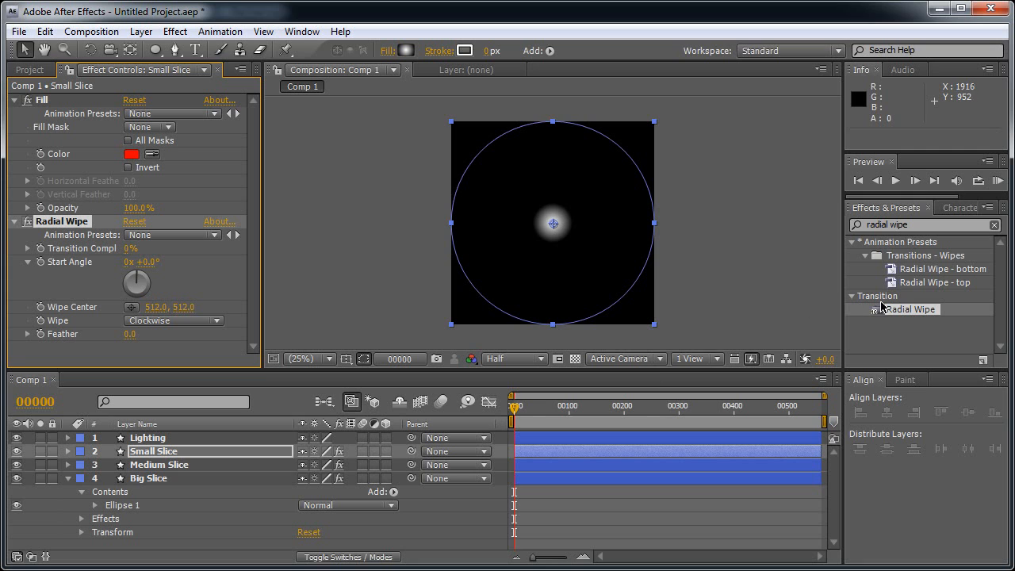
{"action": "left_click", "coordinate": [211, 465]}
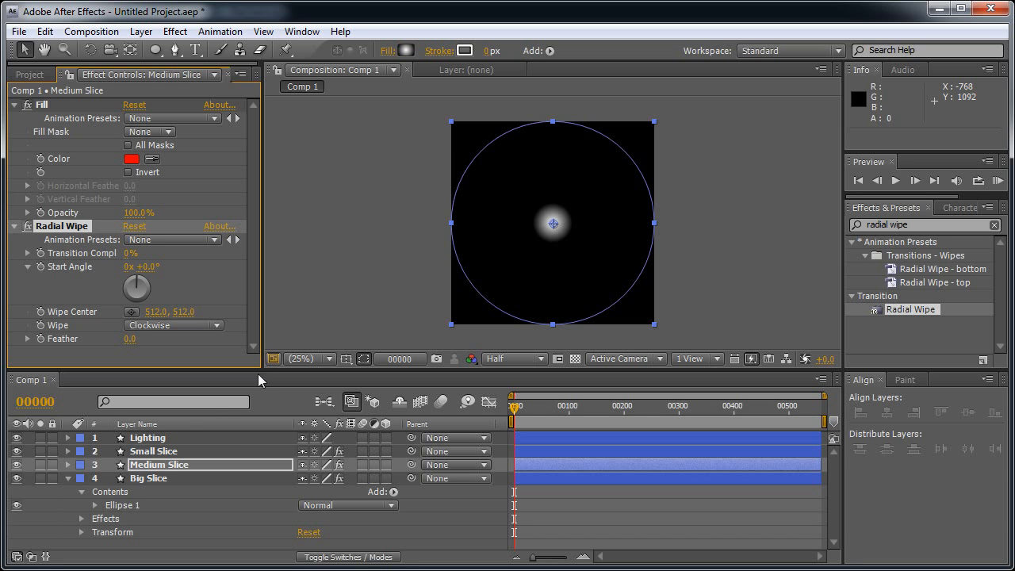
Set the Lighting layer's fill to a radial gradient with the Normal blending mode.
{"action": "left_click", "coordinate": [179, 441]}
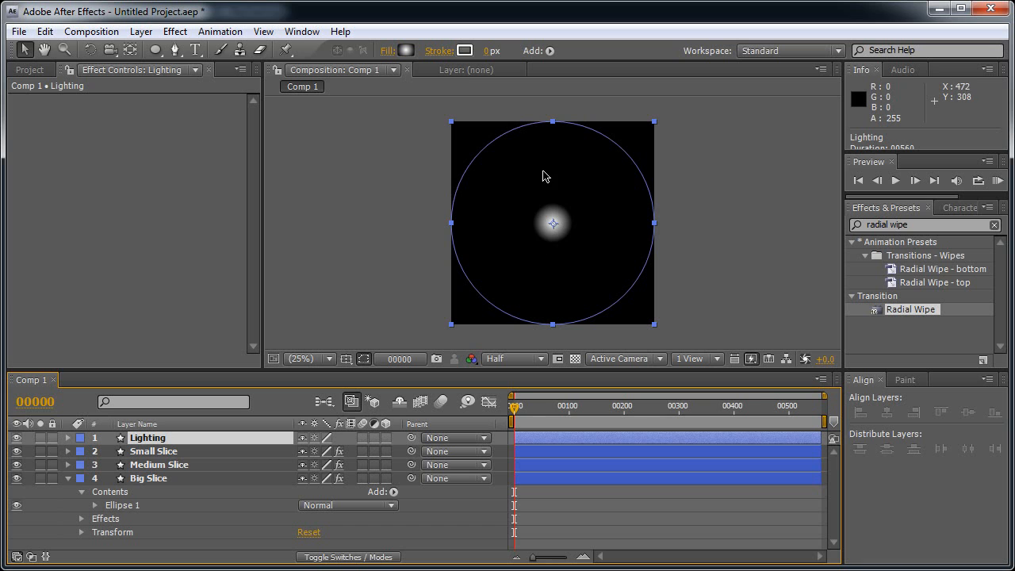
{"action": "left_click", "coordinate": [387, 51]}
{"action": "left_click", "coordinate": [485, 250]}
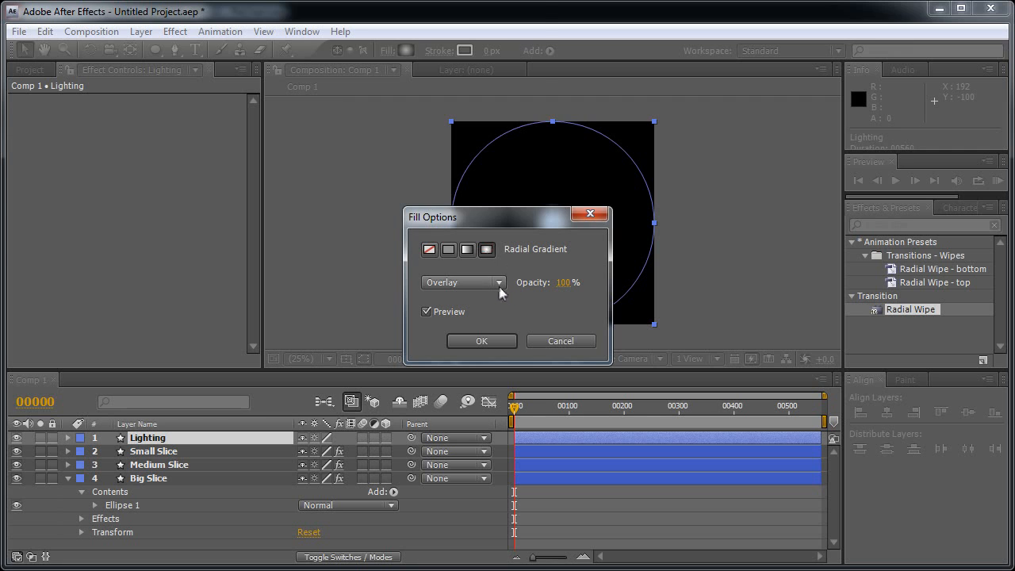
{"action": "left_click", "coordinate": [499, 284]}
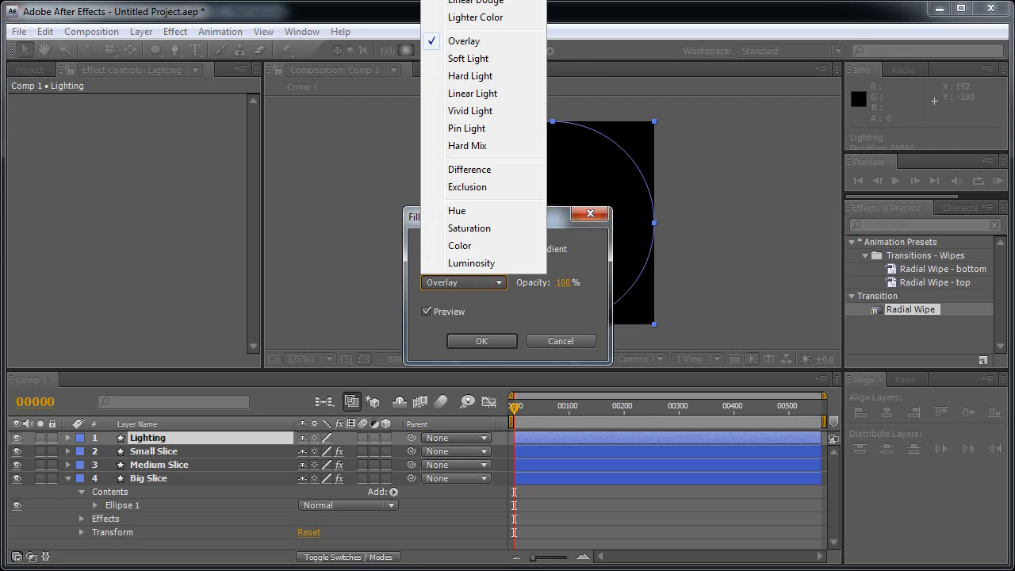
{"action": "left_click", "coordinate": [491, 0]}
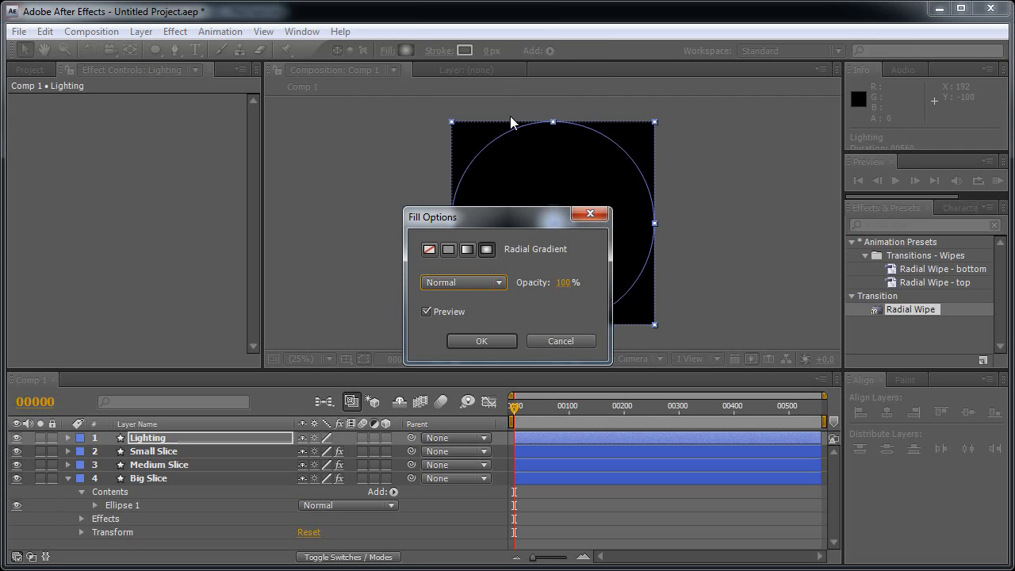
{"action": "left_click", "coordinate": [484, 340]}
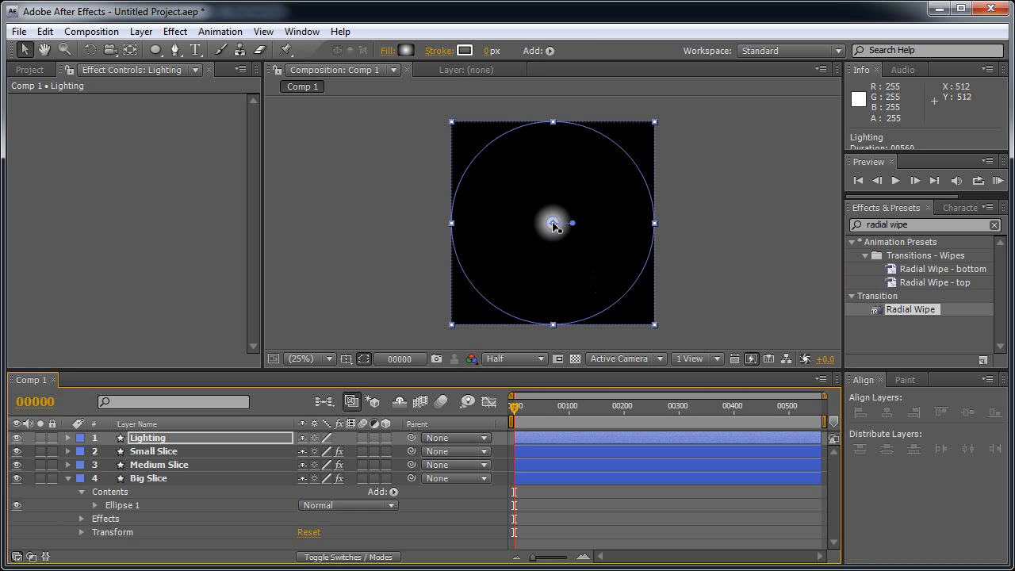
Stretch the Lighting gradient from beyond the circle's lower-left edge to the upper right of its center, and set the layer's blending mode to Overlay.
{"action": "left_click_drag", "start_coordinate": [553, 223], "coordinate": [468, 306]}
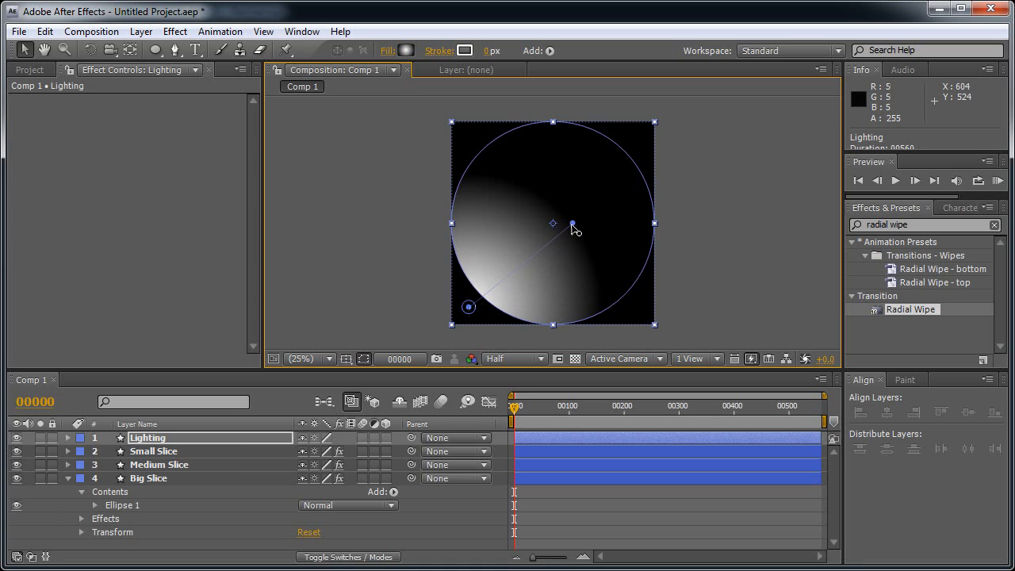
{"action": "left_click_drag", "start_coordinate": [573, 224], "coordinate": [583, 196]}
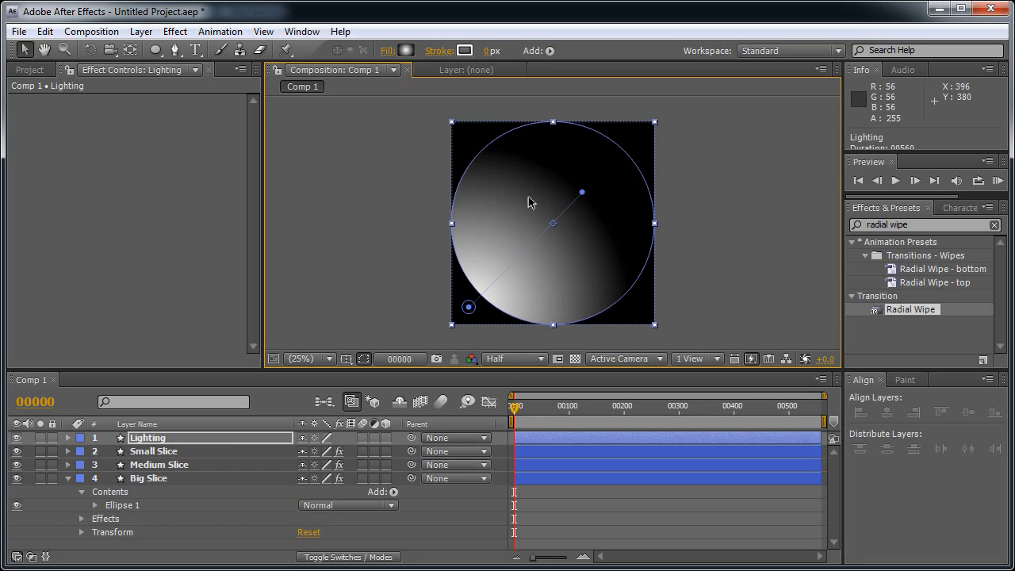
{"action": "left_click", "coordinate": [141, 32]}
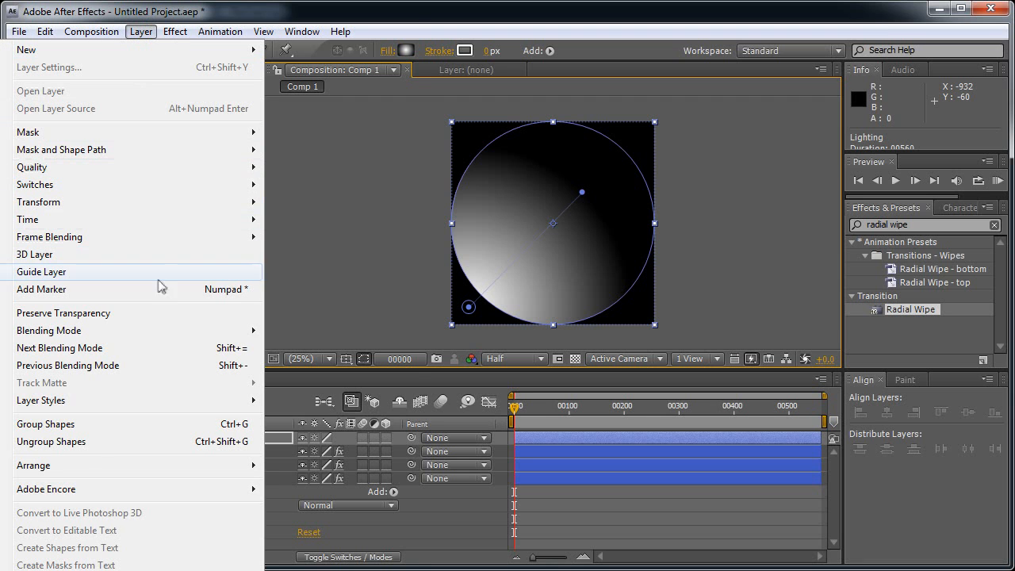
{"action": "mouse_move", "coordinate": [179, 330]}
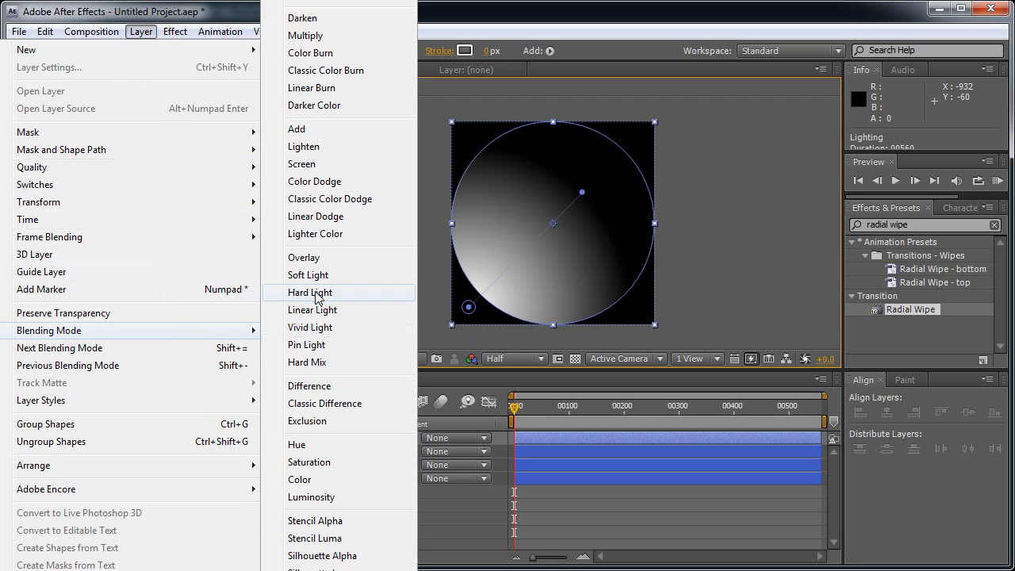
{"action": "left_click", "coordinate": [315, 257]}
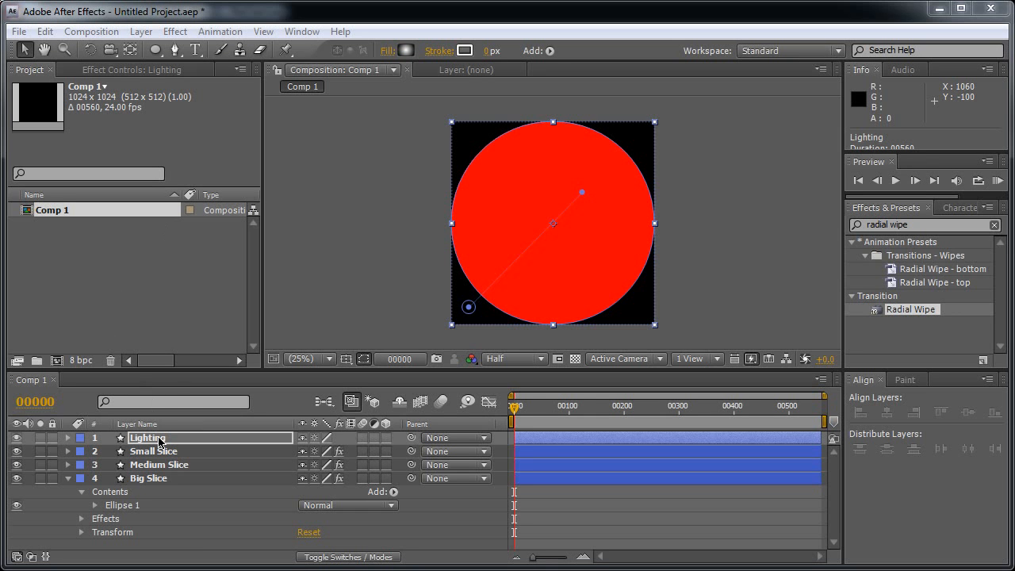
Change the Fill effect color of the Big Slice layer to blue 1085CF.
{"action": "left_click", "coordinate": [155, 480]}
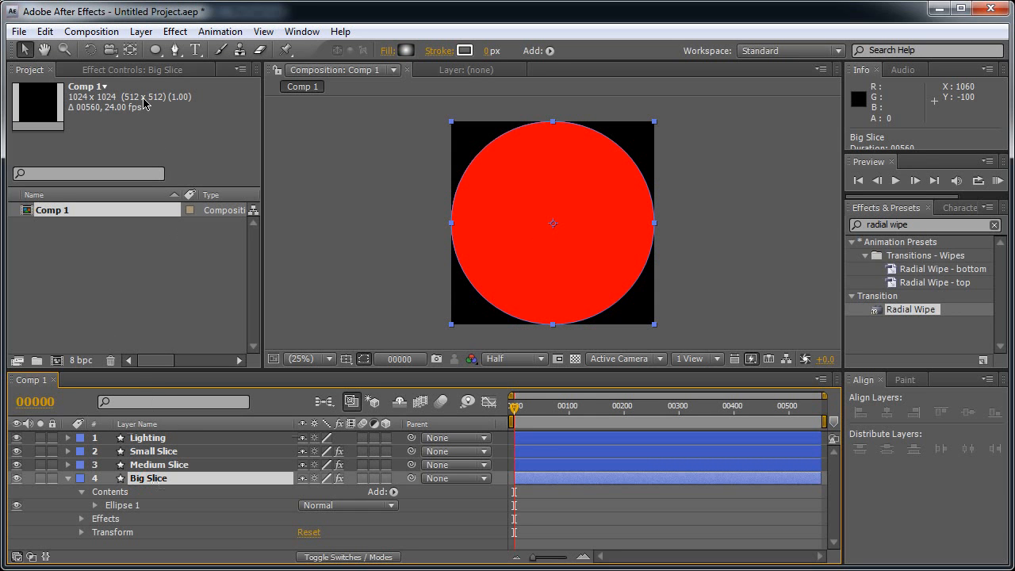
{"action": "left_click", "coordinate": [134, 72]}
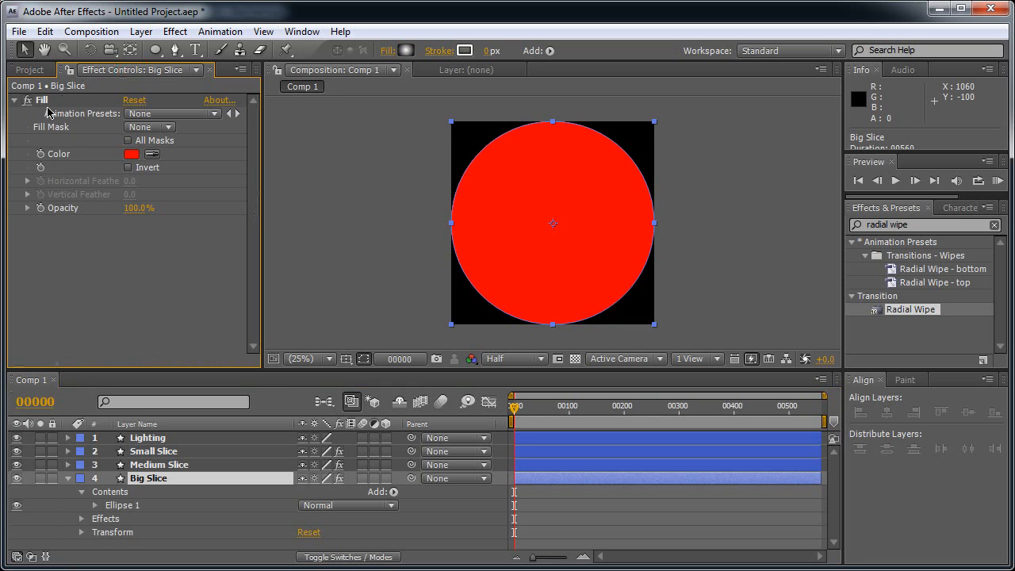
{"action": "left_click", "coordinate": [132, 155]}
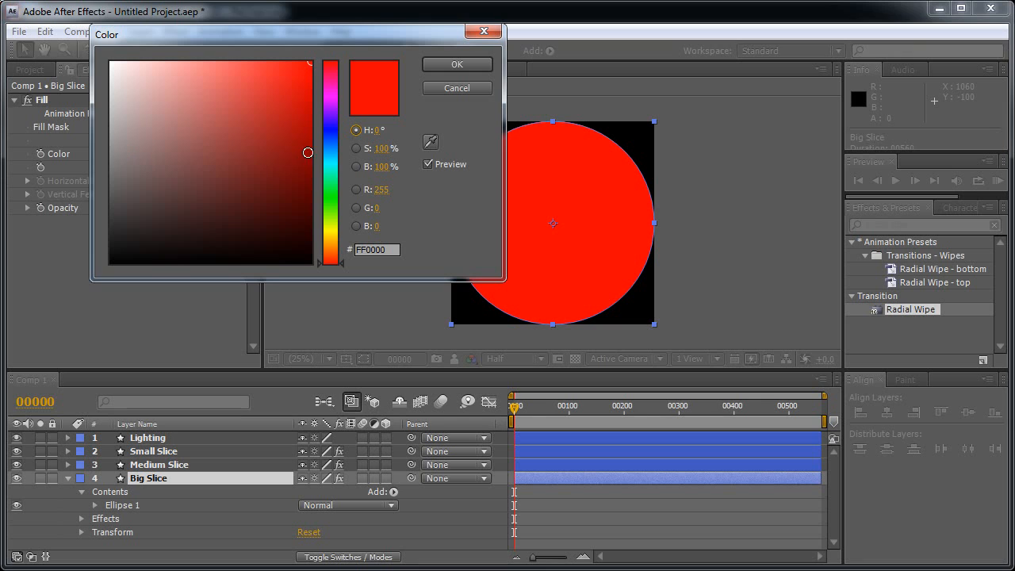
{"action": "left_click", "coordinate": [330, 150]}
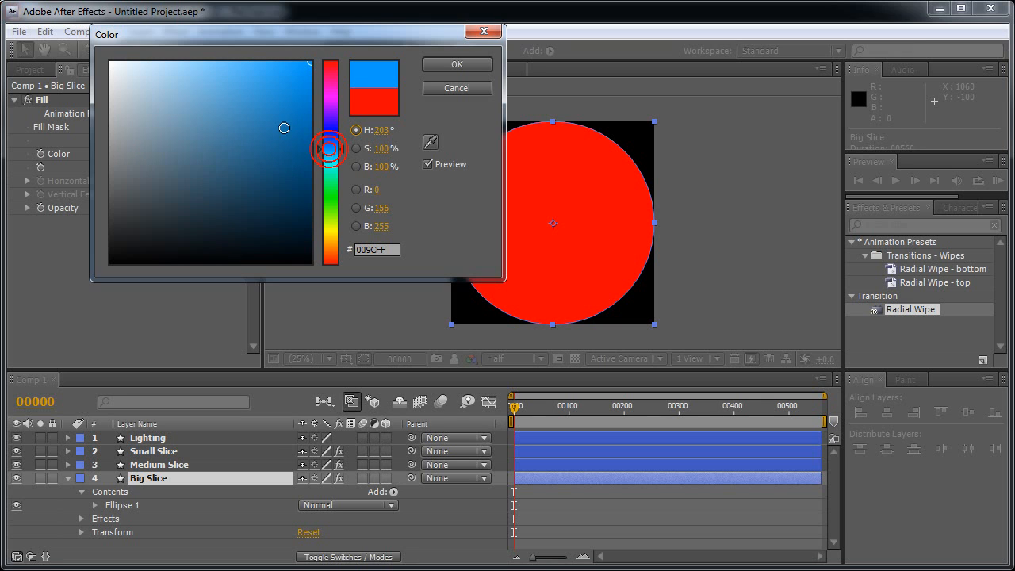
{"action": "left_click", "coordinate": [287, 115]}
{"action": "left_click", "coordinate": [296, 99]}
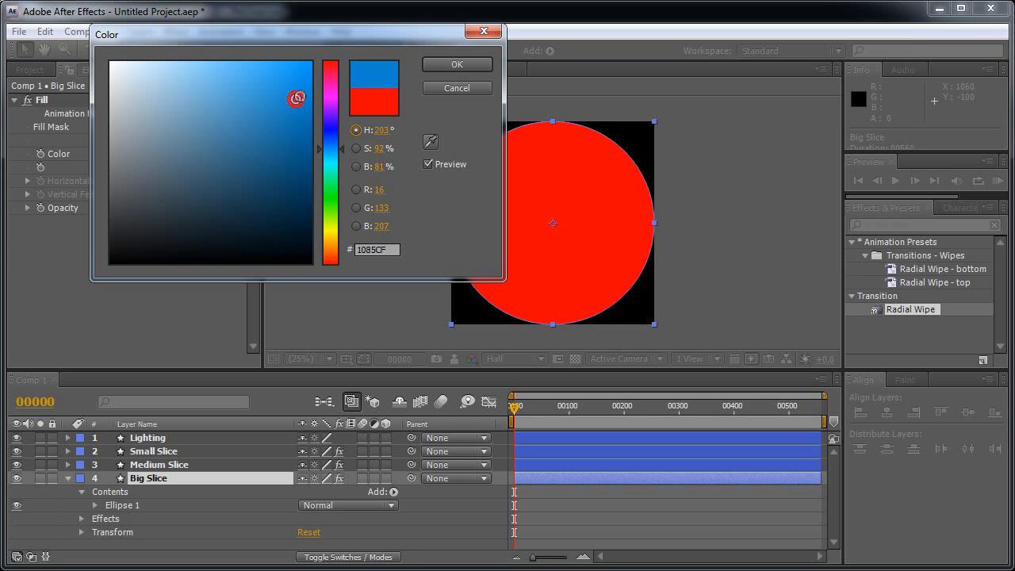
{"action": "left_click", "coordinate": [432, 64]}
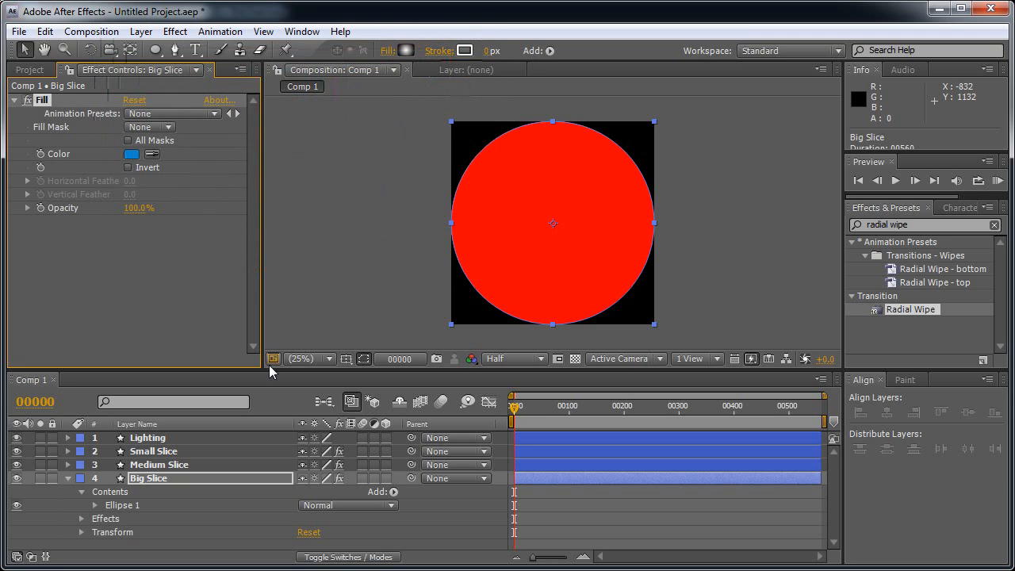
Change the Fill effect color of the Medium Slice layer to a bright yellow-orange.
{"action": "left_click", "coordinate": [181, 468]}
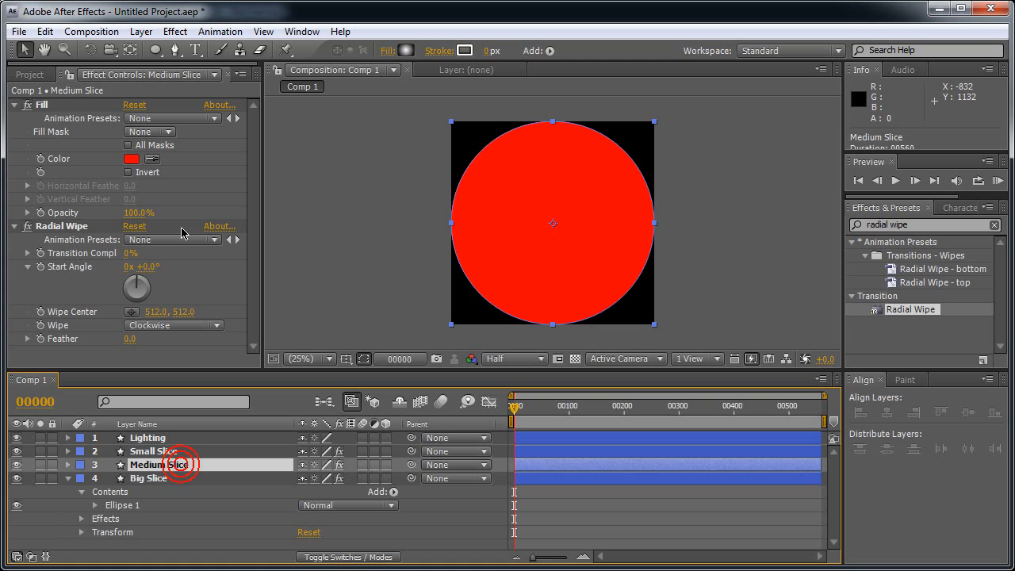
{"action": "left_click", "coordinate": [132, 160]}
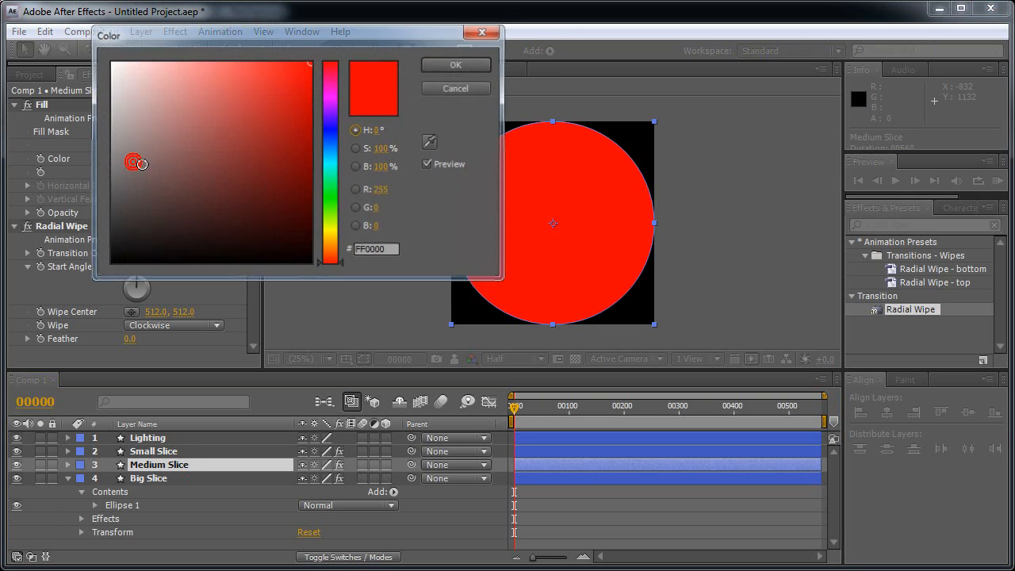
{"action": "left_click", "coordinate": [331, 241]}
{"action": "mouse_move", "coordinate": [294, 169]}
{"action": "left_mouse_down"}
{"action": "mouse_move", "coordinate": [270, 69]}
{"action": "mouse_move", "coordinate": [249, 63]}
{"action": "mouse_move", "coordinate": [271, 68]}
{"action": "left_mouse_up"}
{"action": "left_click", "coordinate": [457, 64]}
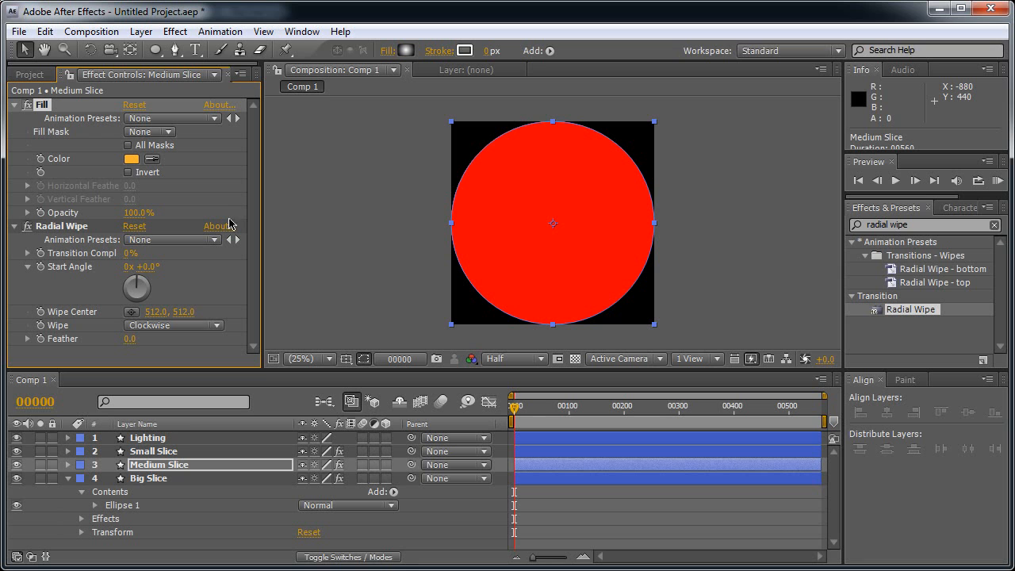
Change the Fill effect color of the Small Slice layer to dark red A00808.
{"action": "left_click", "coordinate": [171, 452]}
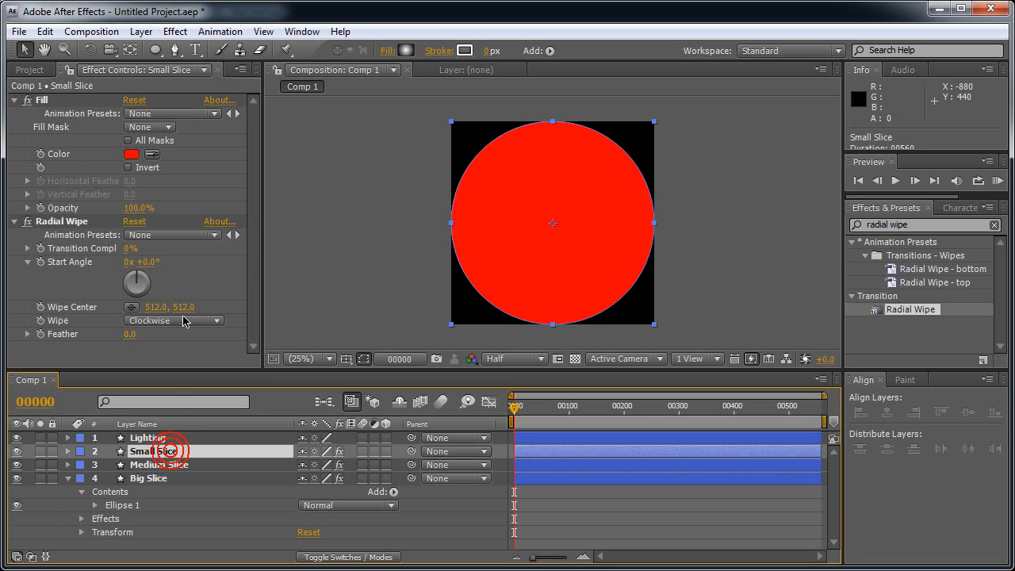
{"action": "left_click", "coordinate": [131, 153]}
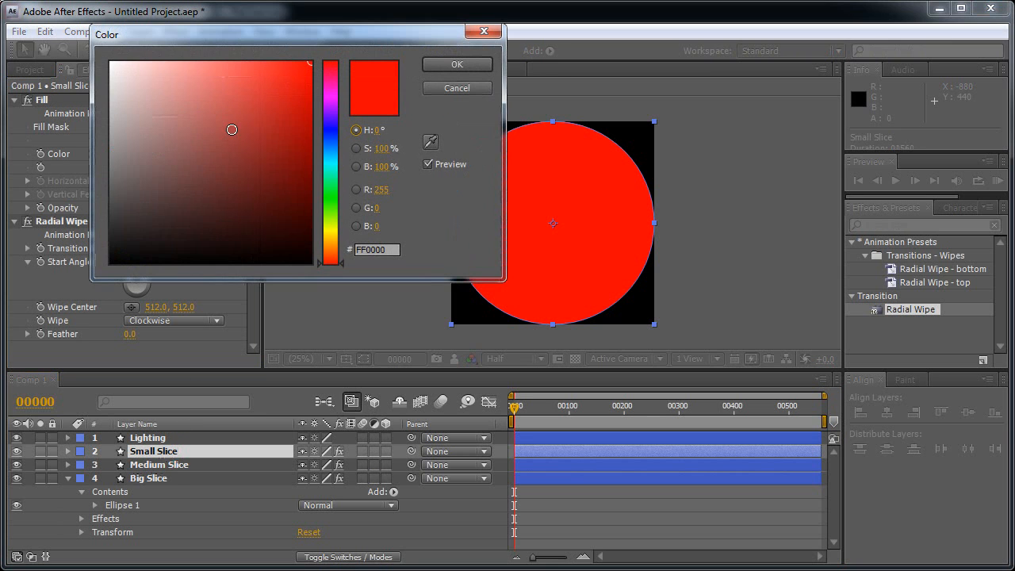
{"action": "left_click", "coordinate": [300, 146]}
{"action": "left_click", "coordinate": [302, 137]}
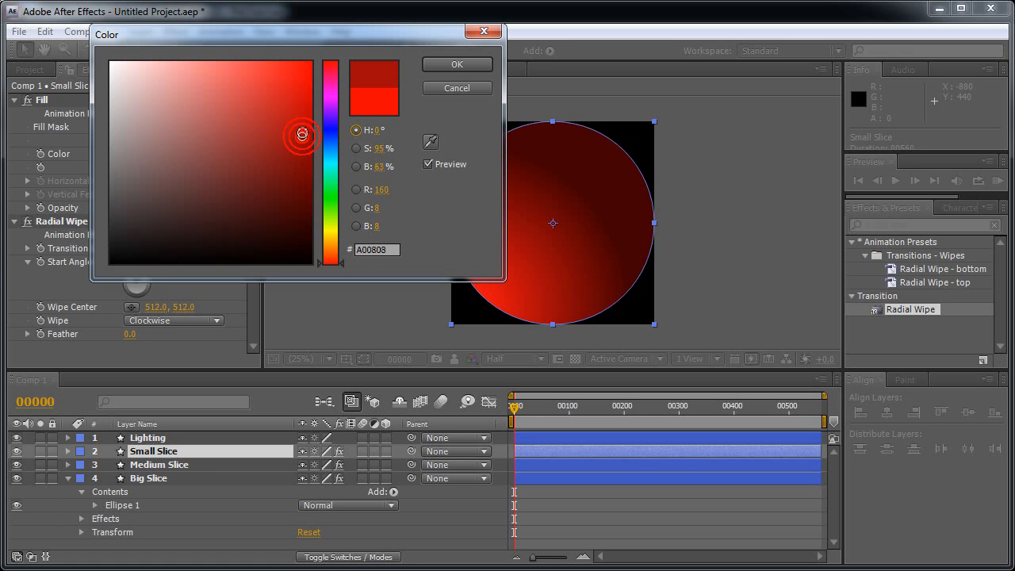
{"action": "left_click", "coordinate": [452, 65]}
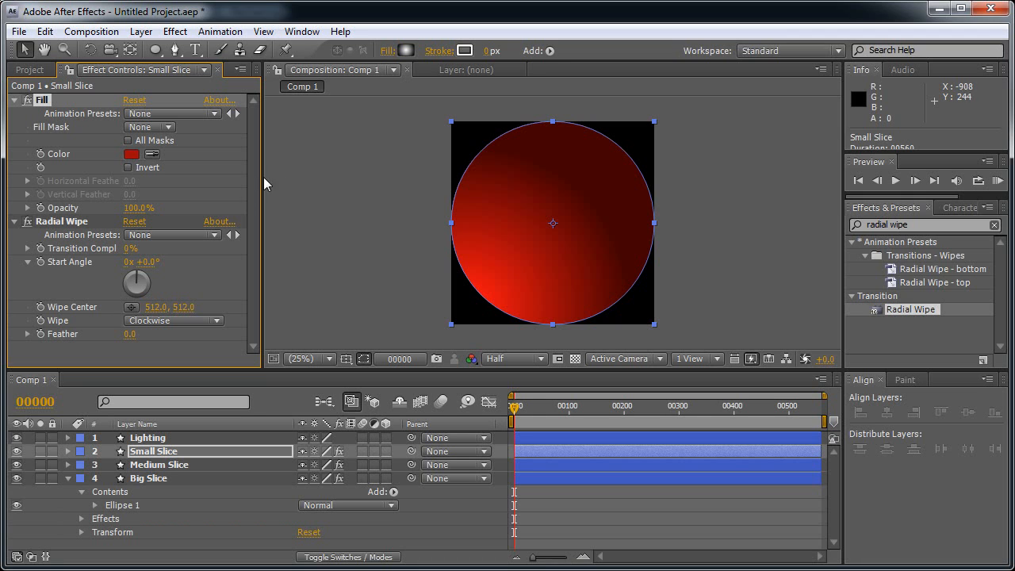
Set the Radial Wipe Transition Completion of the Medium Slice layer to 73%.
{"action": "left_click", "coordinate": [176, 465]}
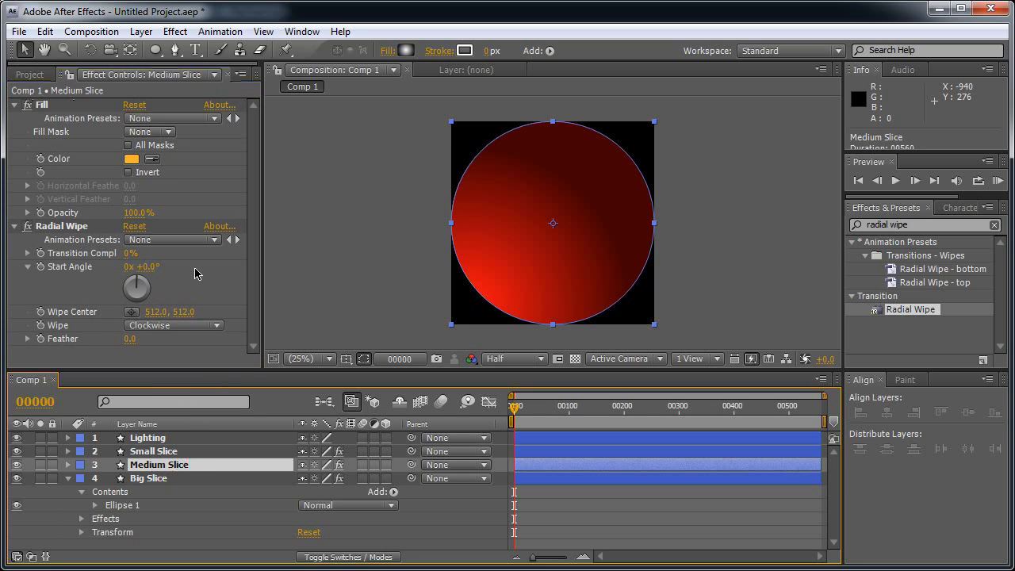
{"action": "left_click", "coordinate": [128, 255]}
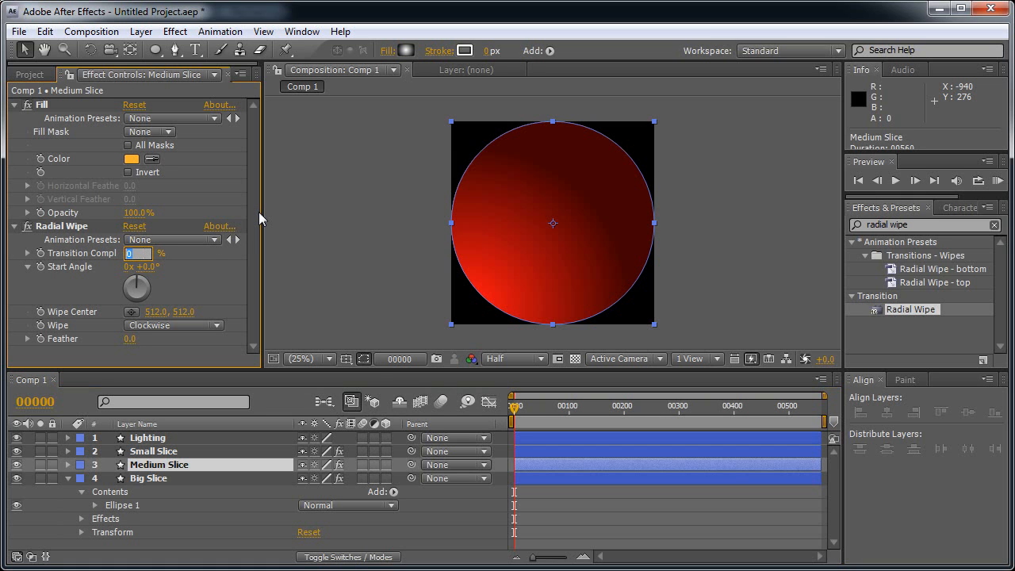
{"action": "type", "text": "73"}
{"action": "key", "text": "Return"}
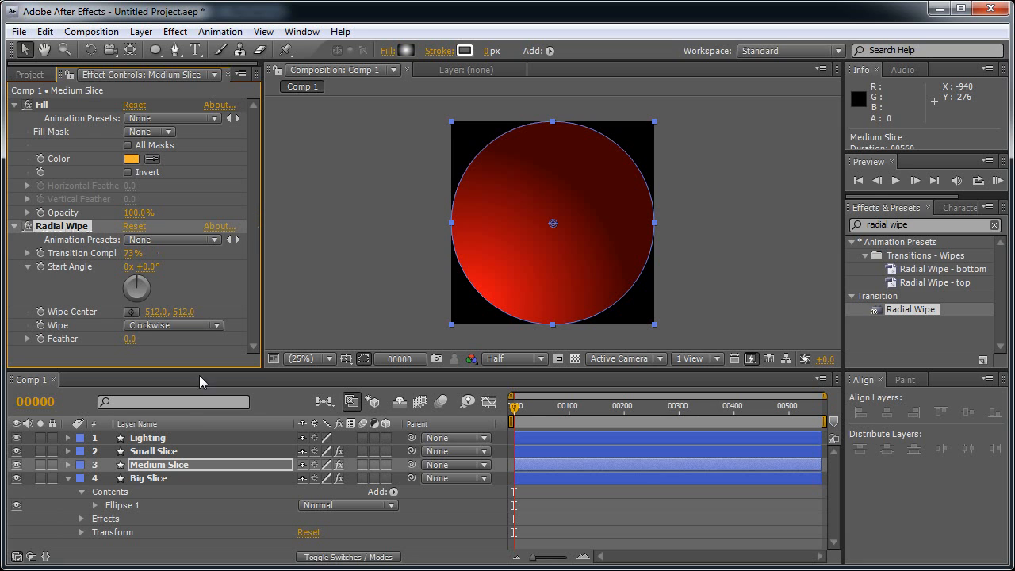
Set the Radial Wipe Transition Completion of the Small Slice layer to 99%.
{"action": "left_click", "coordinate": [170, 451]}
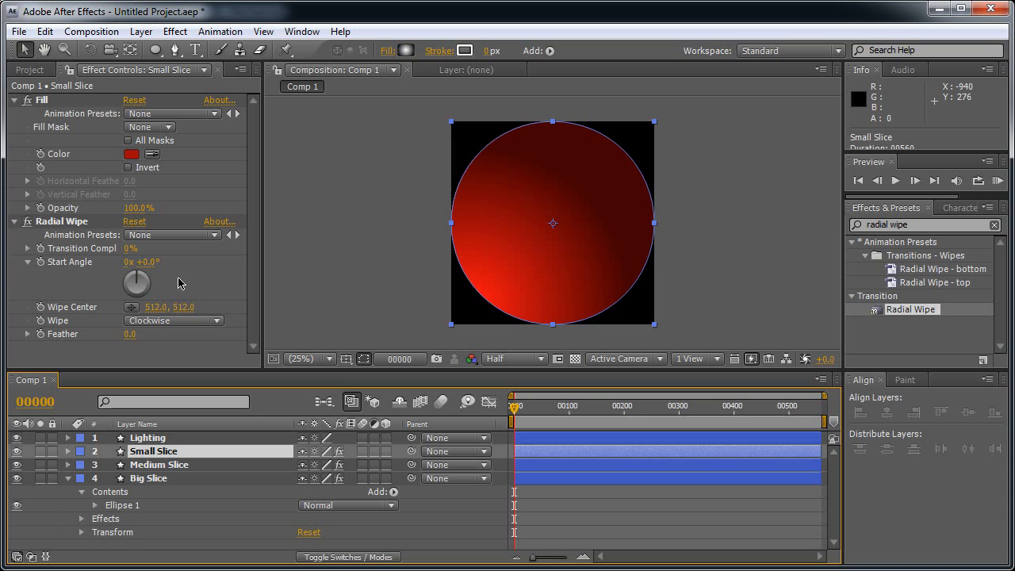
{"action": "left_click", "coordinate": [130, 249]}
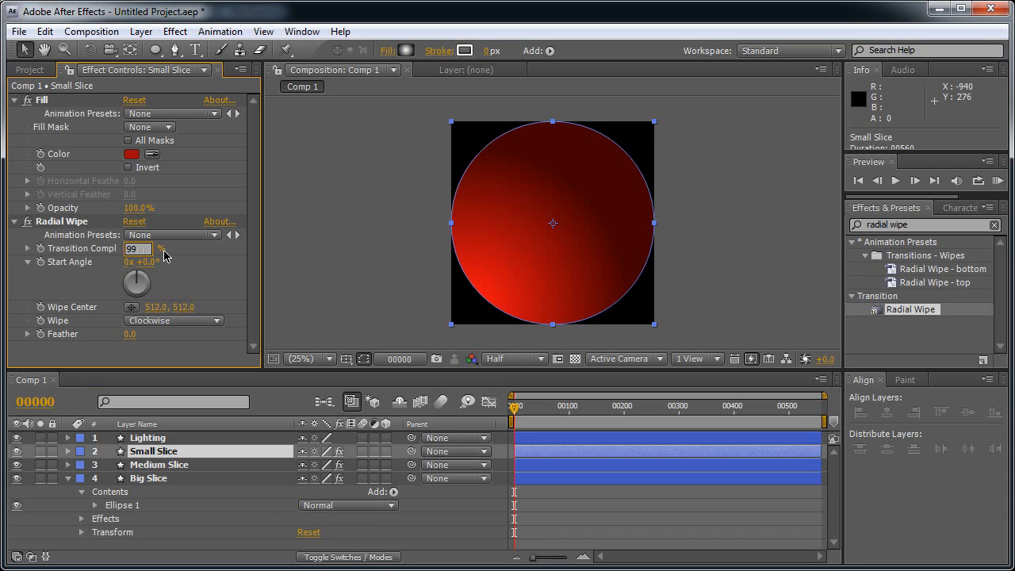
{"action": "key", "text": "Return"}
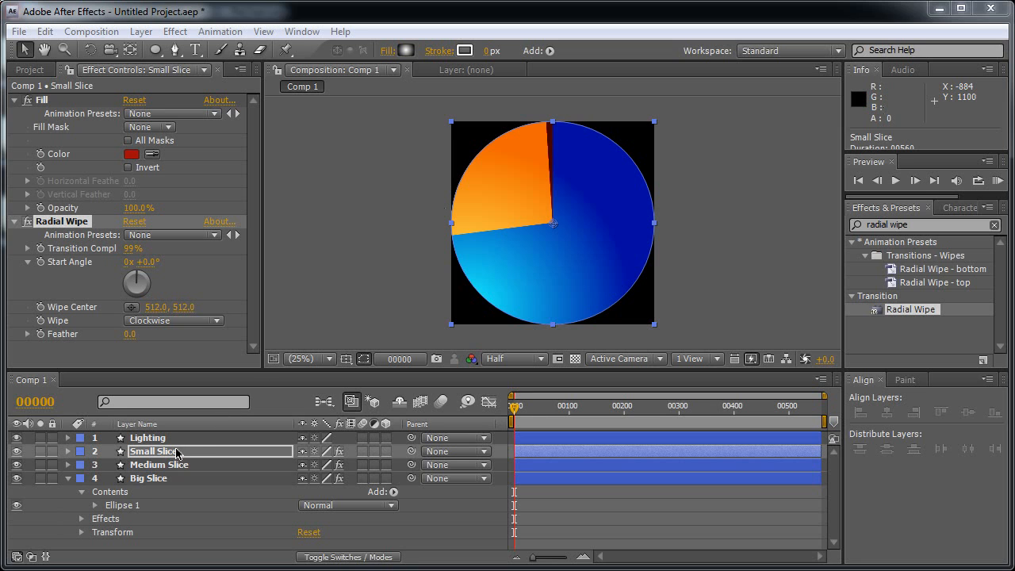
At frame 368, start keyframing the Radial Wipe Transition Completion on the Small Slice and Medium Slice layers.
{"action": "left_click", "coordinate": [34, 402]}
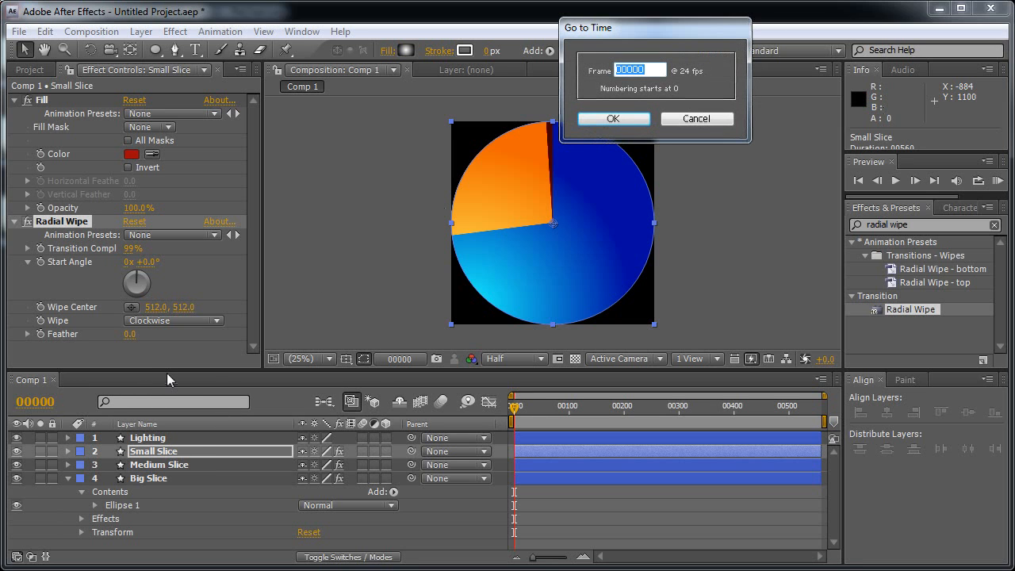
{"action": "type", "text": "368"}
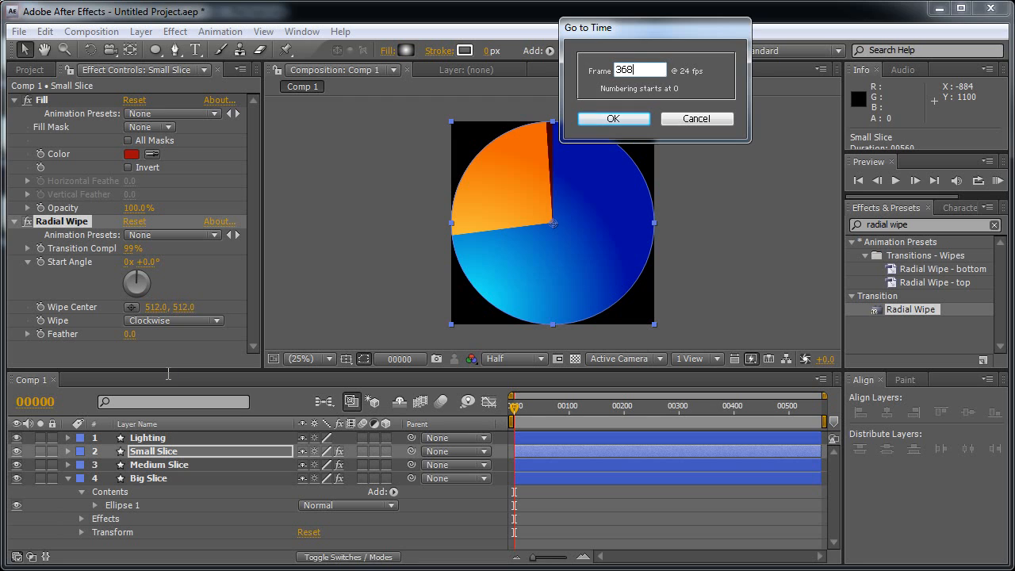
{"action": "key", "text": "Return"}
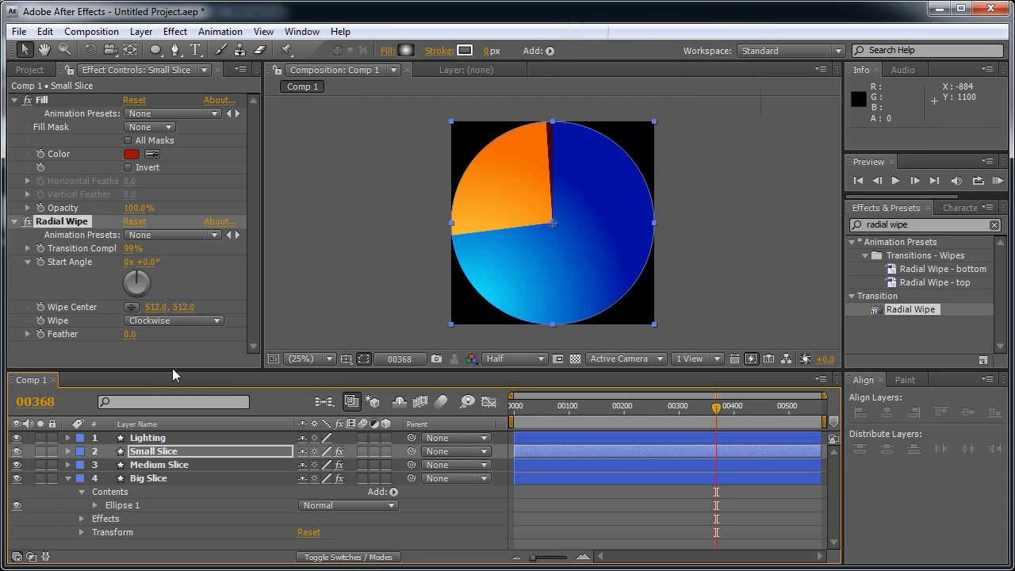
{"action": "left_click", "coordinate": [42, 249]}
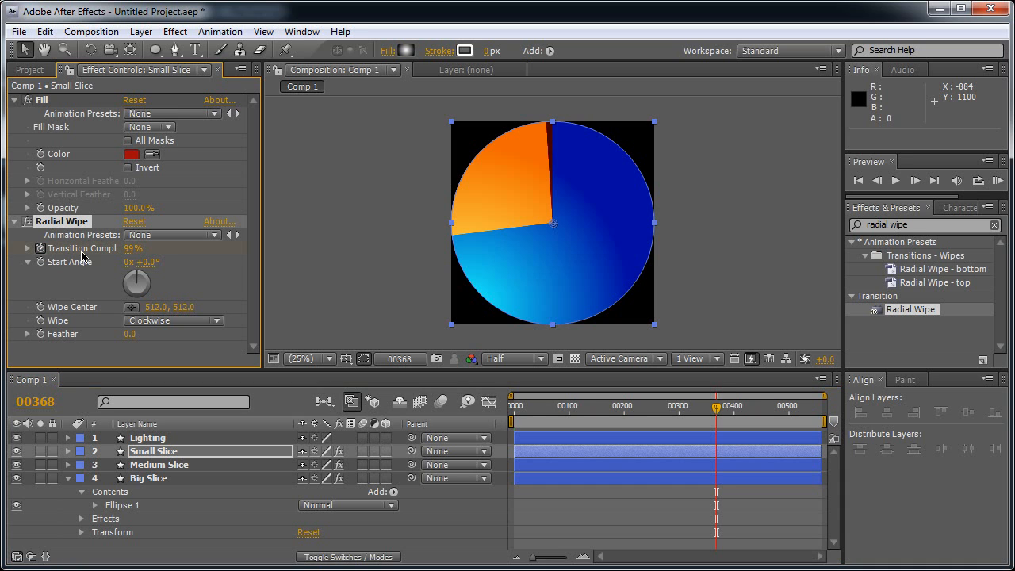
{"action": "left_click", "coordinate": [176, 468]}
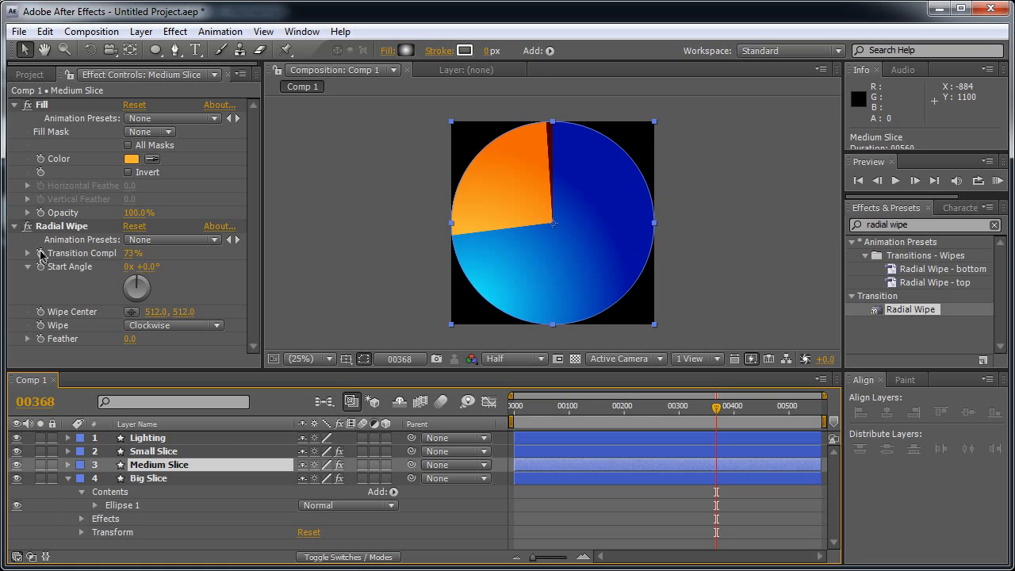
{"action": "left_click", "coordinate": [40, 253]}
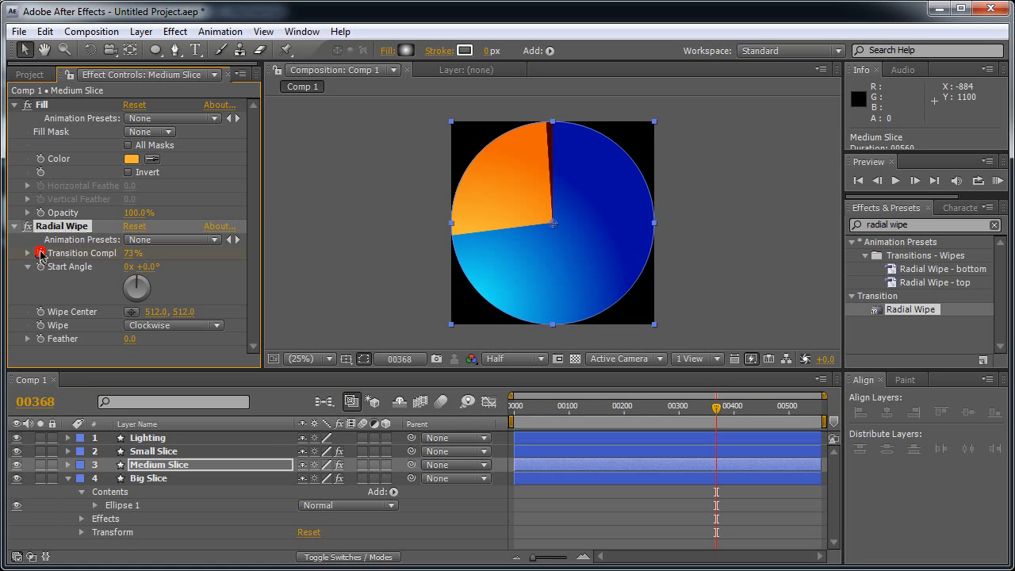
At frame 440, set the Radial Wipe Transition Completion of the Small Slice layer to 80%.
{"action": "left_click", "coordinate": [32, 402]}
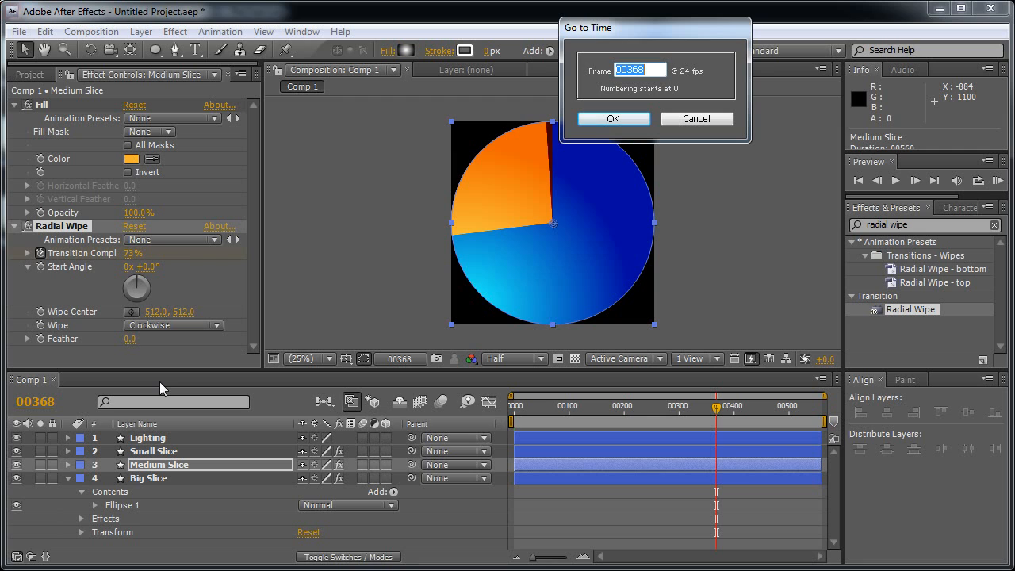
{"action": "type", "text": "440"}
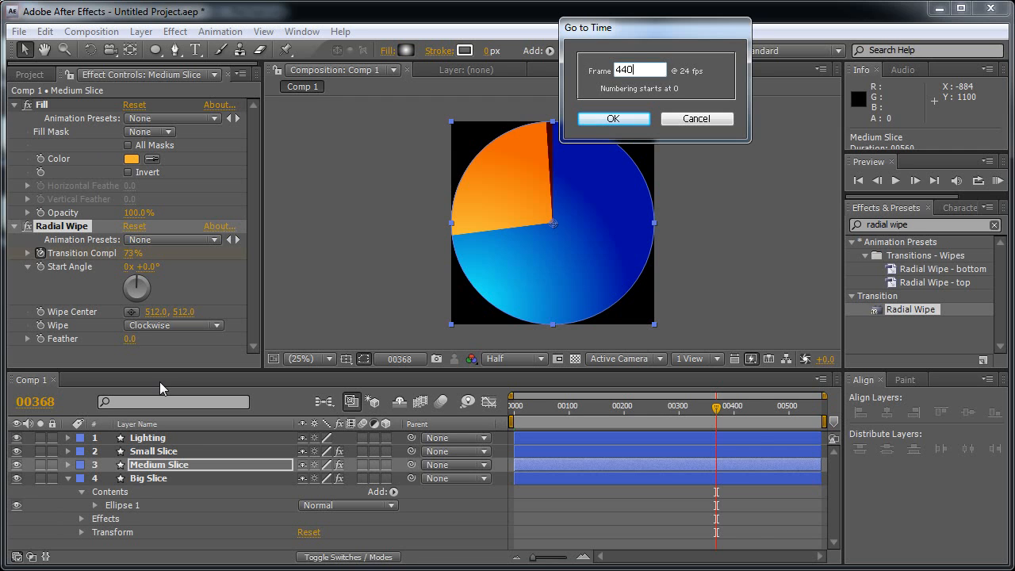
{"action": "key", "text": "Return"}
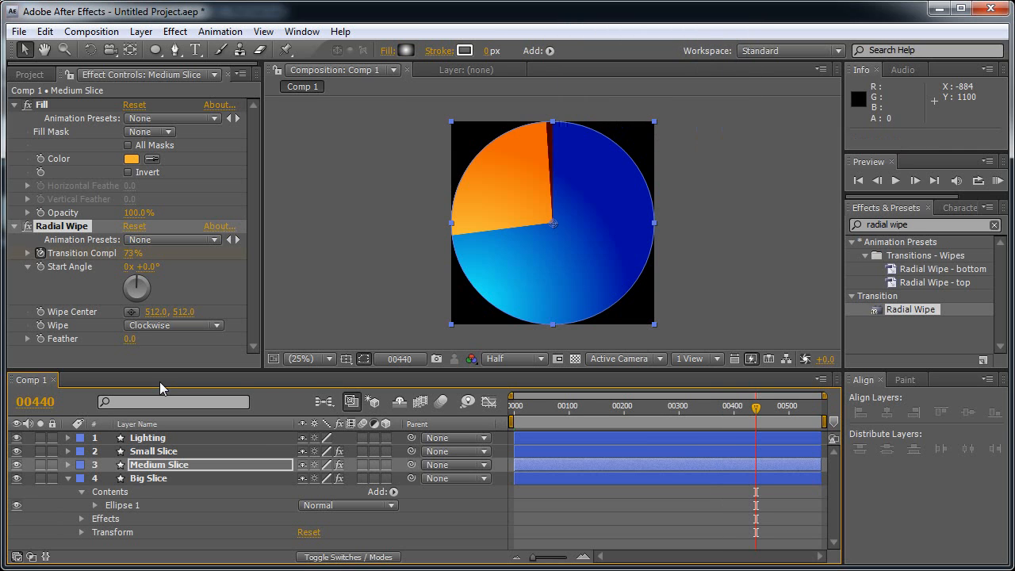
{"action": "left_click", "coordinate": [166, 450]}
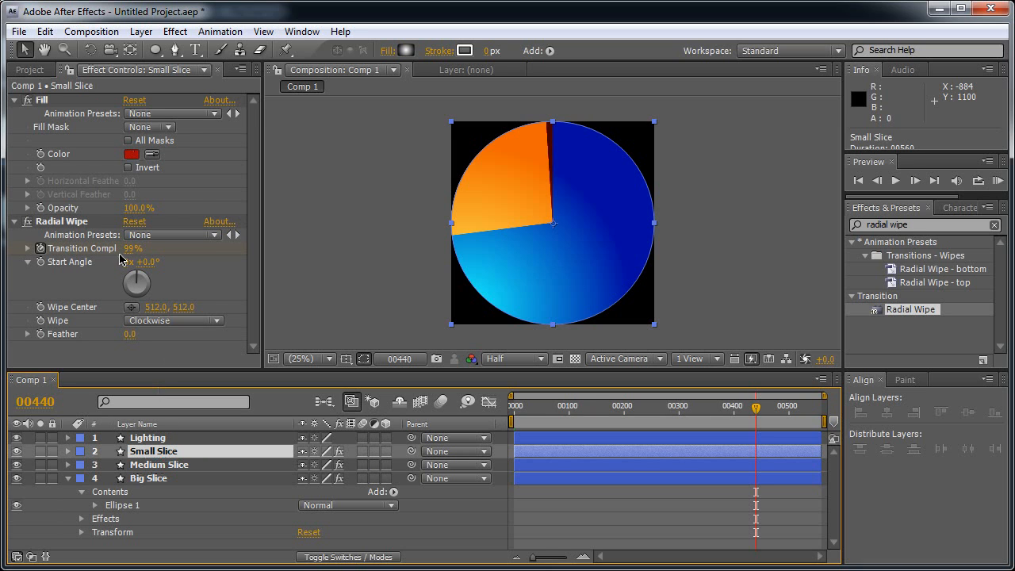
{"action": "left_click", "coordinate": [131, 248]}
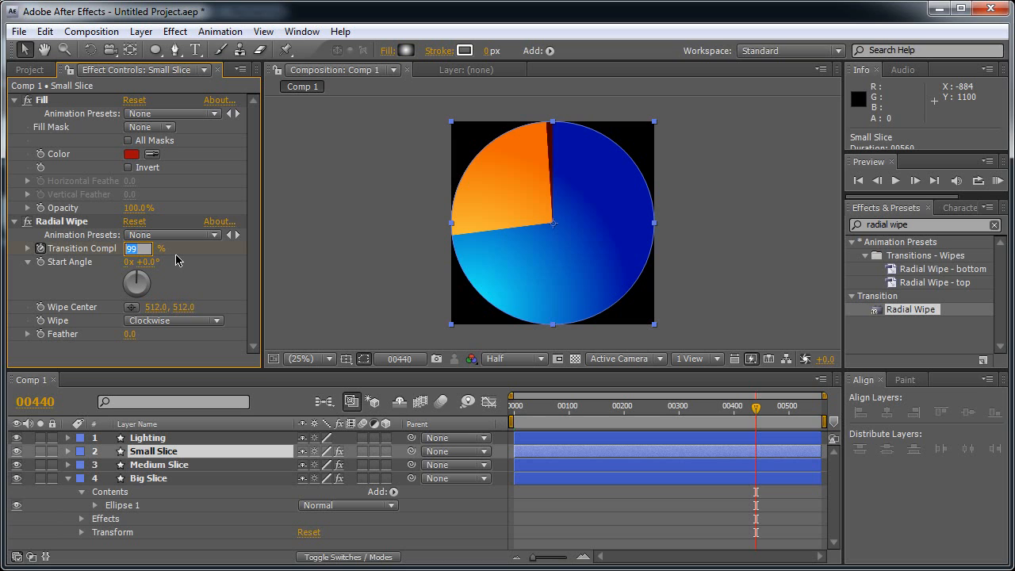
{"action": "type", "text": "80"}
{"action": "key", "text": "Return"}
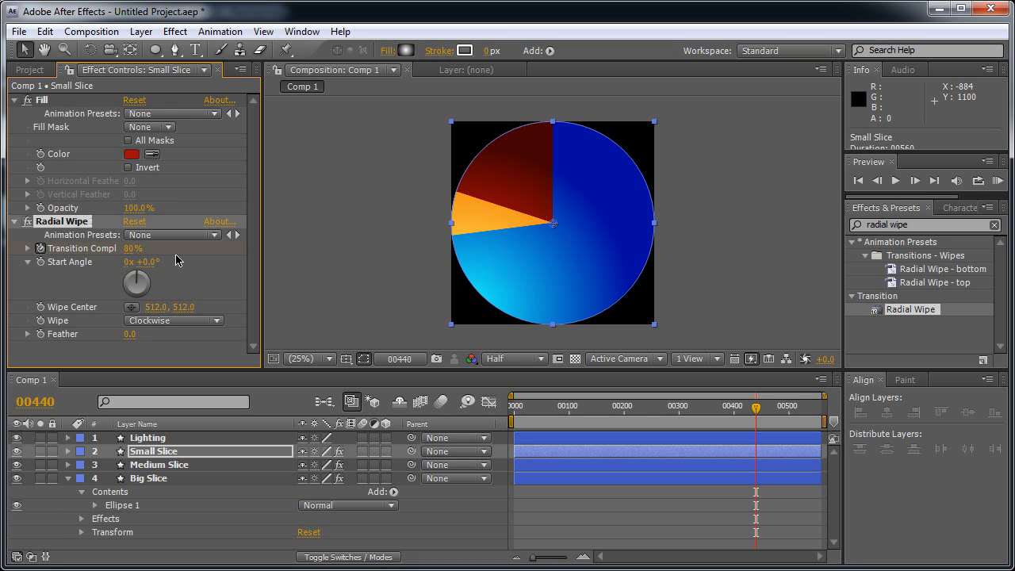
Set the Radial Wipe Transition Completion of the Medium Slice layer to 64% at frame 440.
{"action": "left_click", "coordinate": [174, 466]}
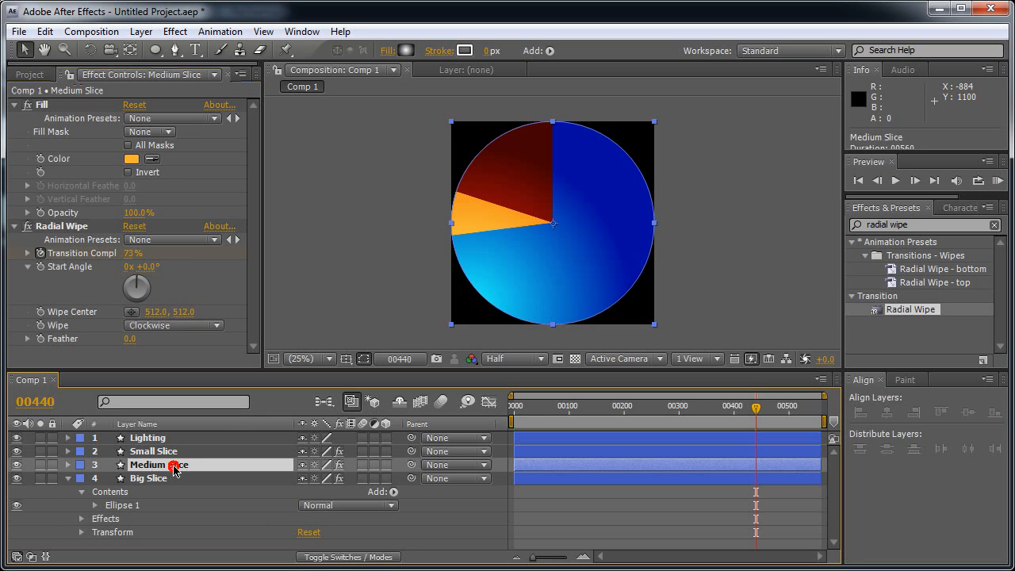
{"action": "left_click", "coordinate": [133, 254]}
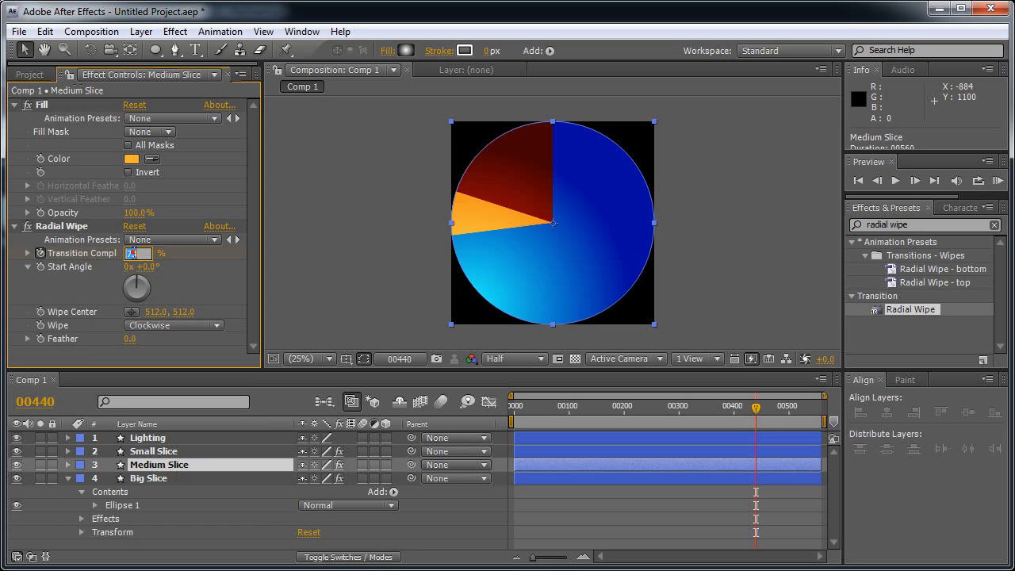
{"action": "type", "text": "64"}
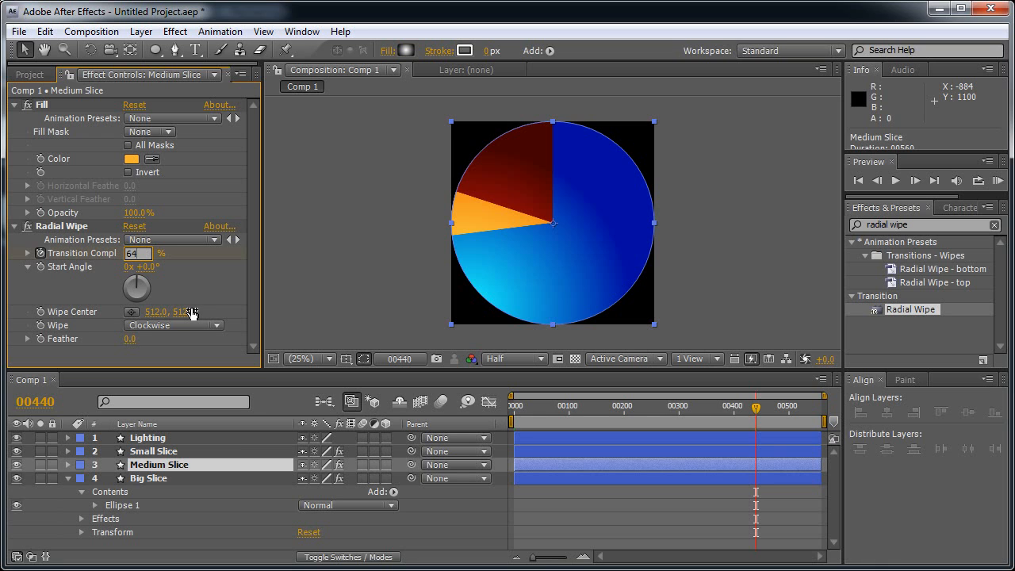
{"action": "key", "text": "Return"}
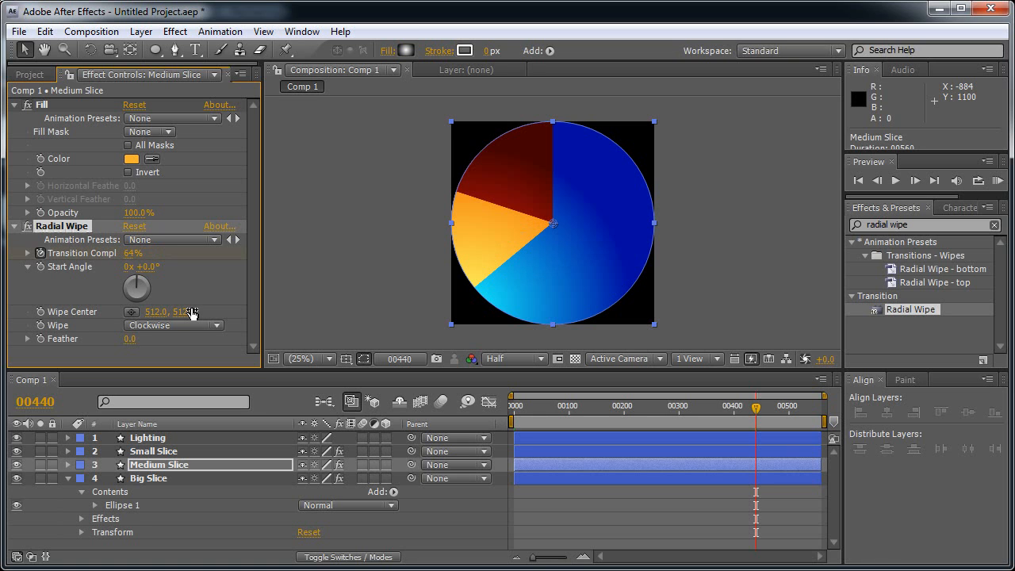
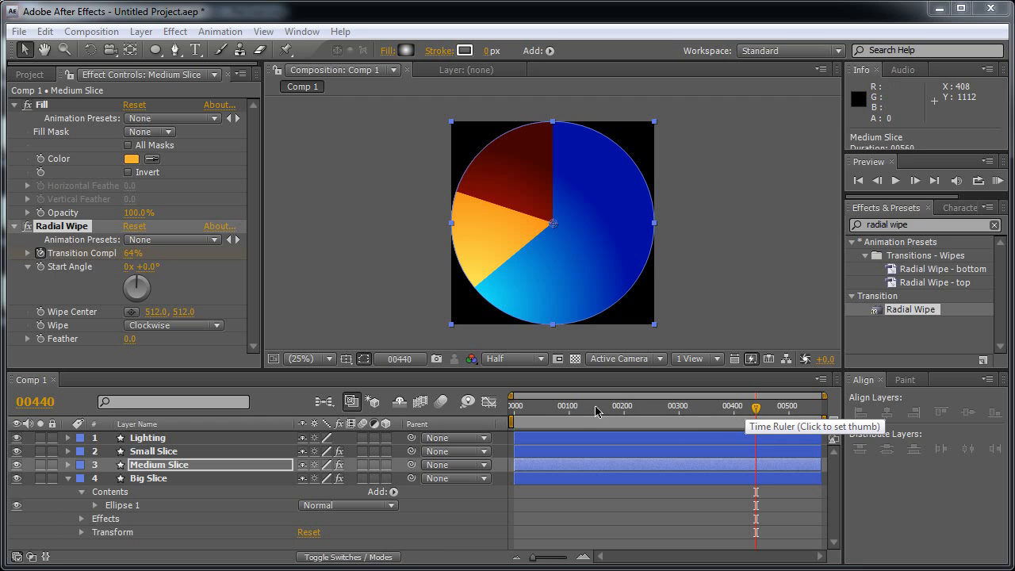
At frame 440, start keyframing the Fill effect color on the Big Slice and Medium Slice layers.
{"action": "left_click", "coordinate": [172, 479]}
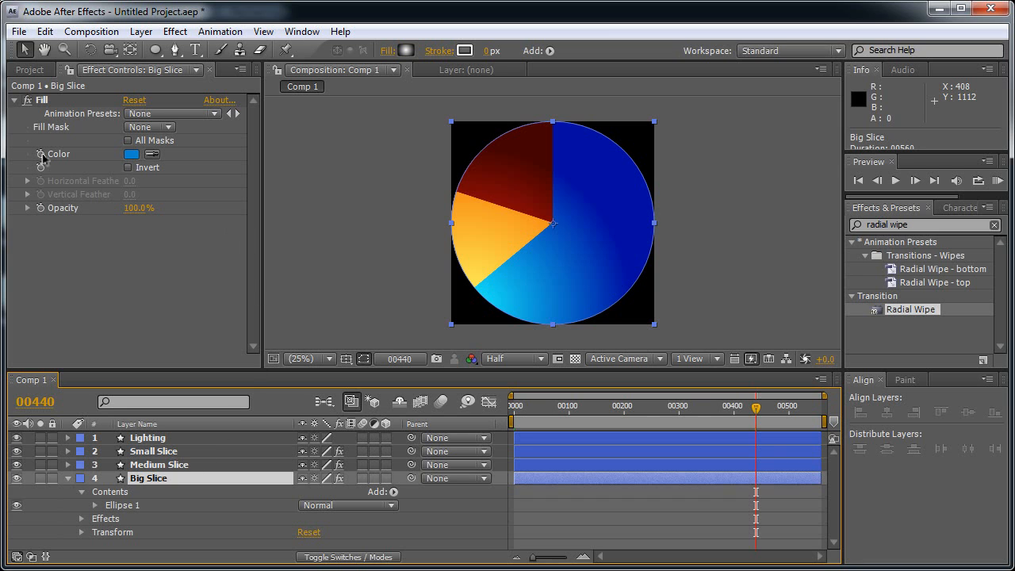
{"action": "left_click", "coordinate": [41, 155]}
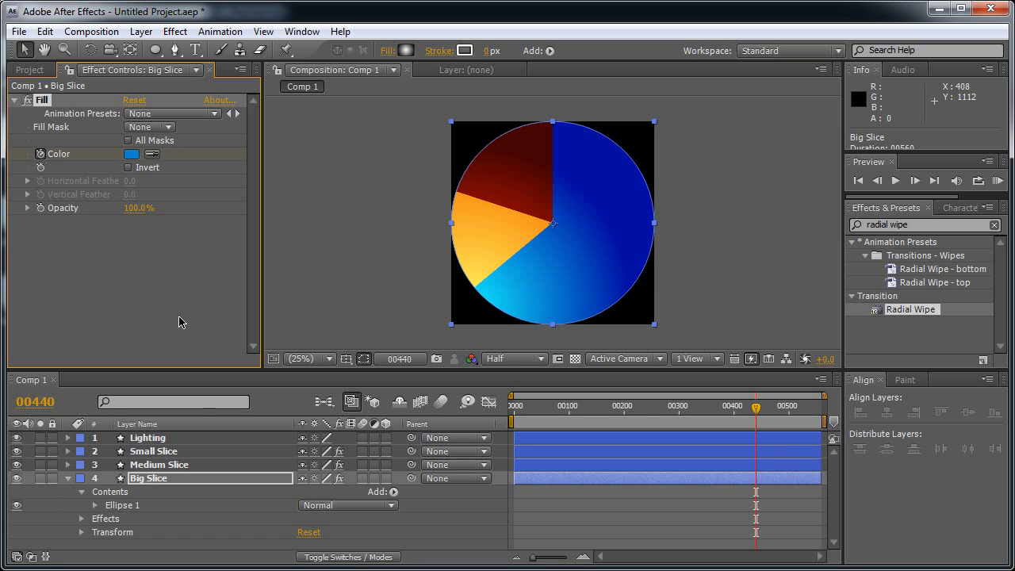
{"action": "left_click", "coordinate": [194, 464]}
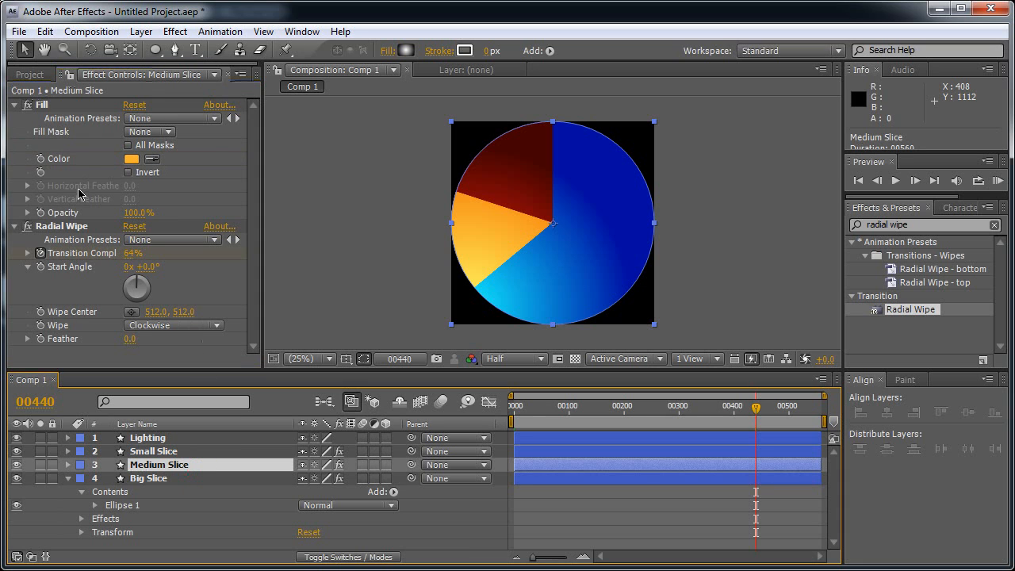
{"action": "left_click", "coordinate": [42, 160]}
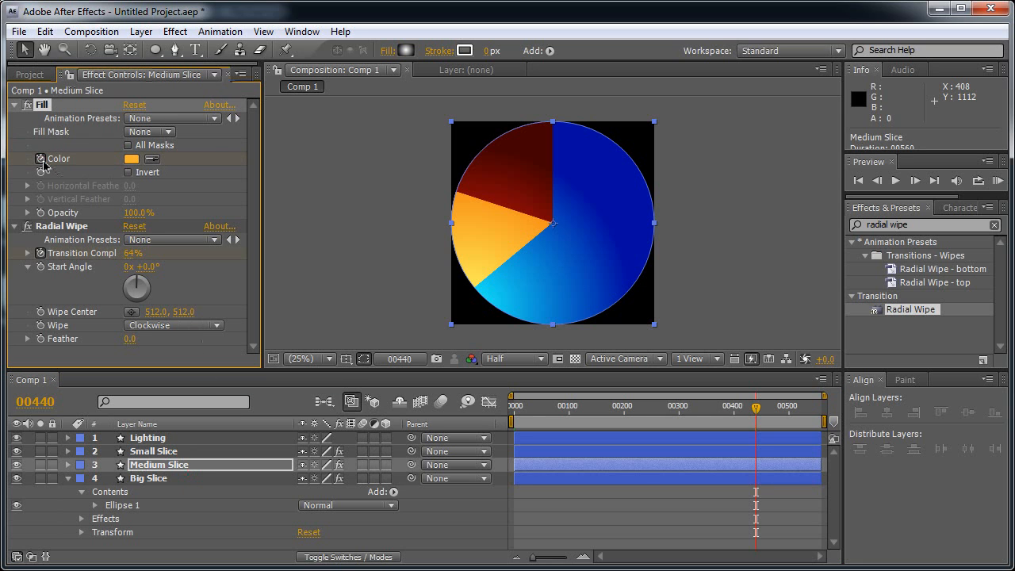
At frame 520, change the Fill effect color of the Medium Slice layer to grey with RGB 180, 180, 180.
{"action": "left_click", "coordinate": [38, 402]}
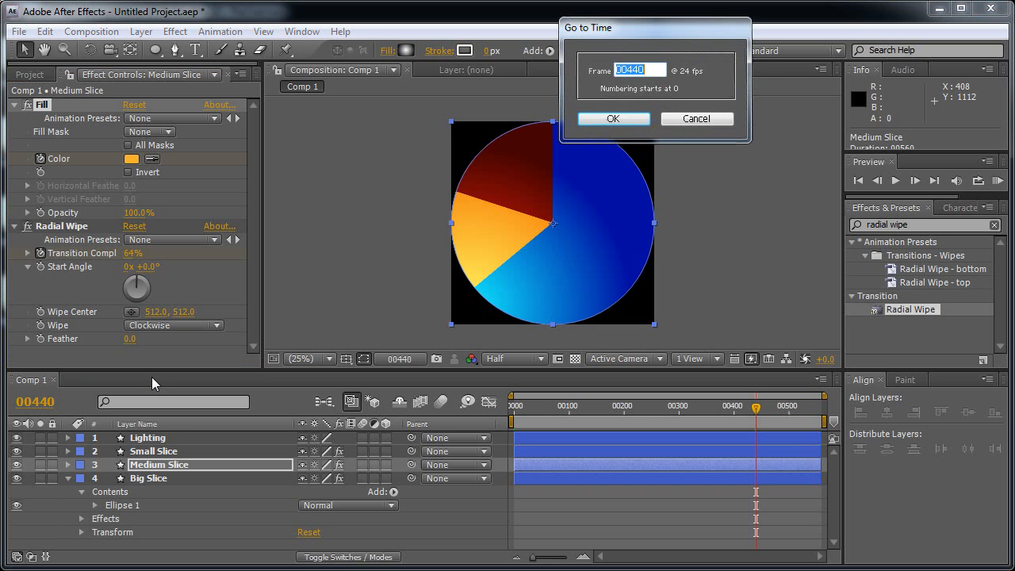
{"action": "type", "text": "520"}
{"action": "key", "text": "Return"}
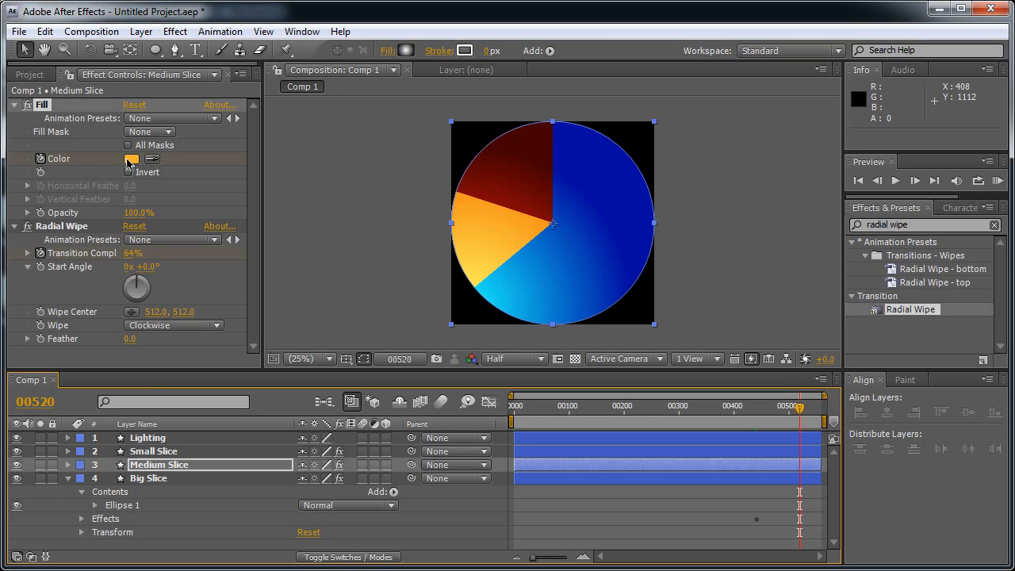
{"action": "left_click", "coordinate": [130, 160]}
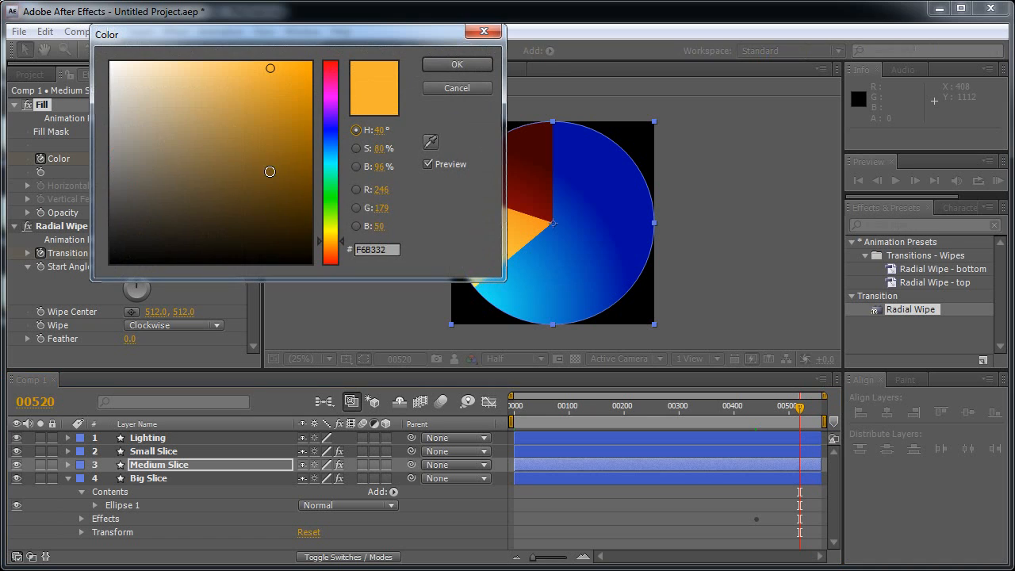
{"action": "left_click", "coordinate": [380, 191]}
{"action": "type", "text": "180"}
{"action": "key", "text": "Tab"}
{"action": "type", "text": "180"}
{"action": "key", "text": "Tab"}
{"action": "type", "text": "180"}
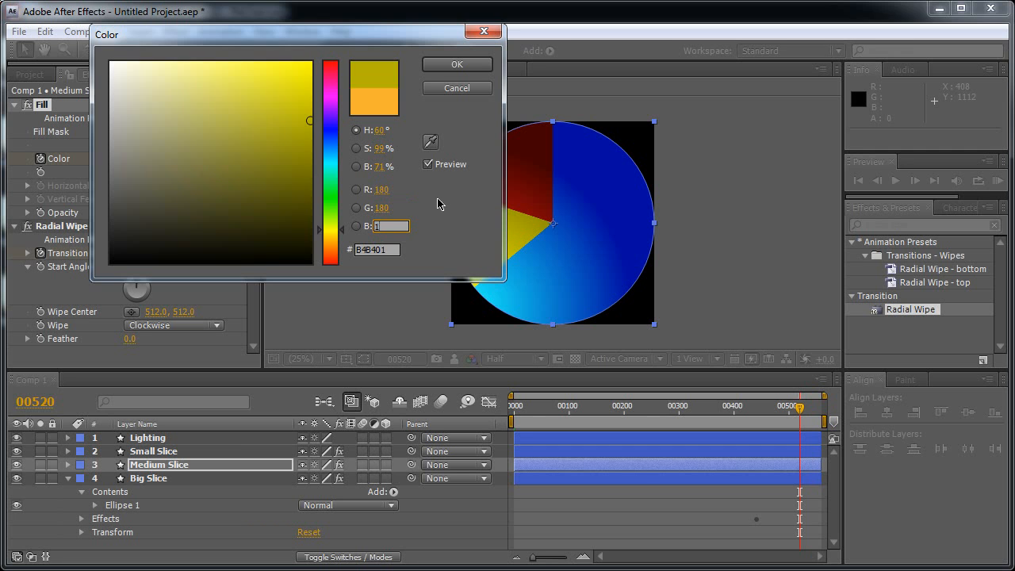
{"action": "left_click", "coordinate": [449, 65]}
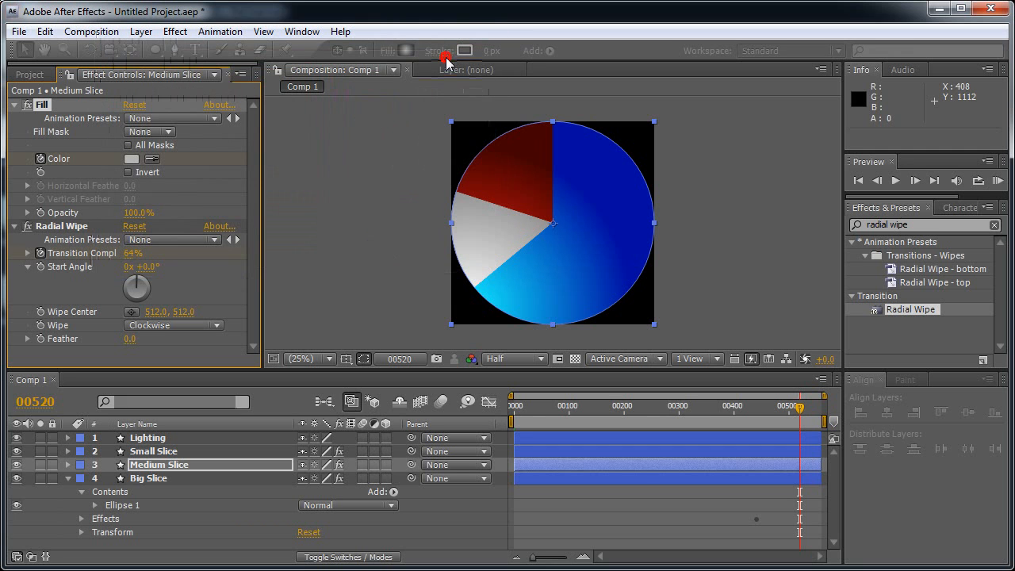
Change the Big Slice layer's Fill effect color to RGB 180, 180, 180 at frame 520, and move the current time to frame 537.
{"action": "left_click", "coordinate": [168, 479]}
{"action": "left_click", "coordinate": [132, 154]}
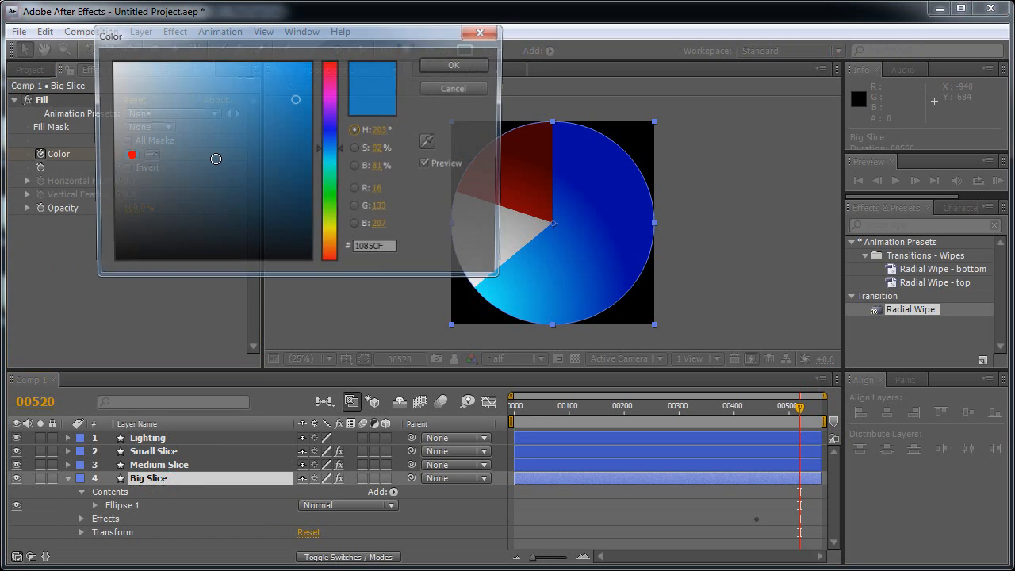
{"action": "left_click", "coordinate": [380, 189]}
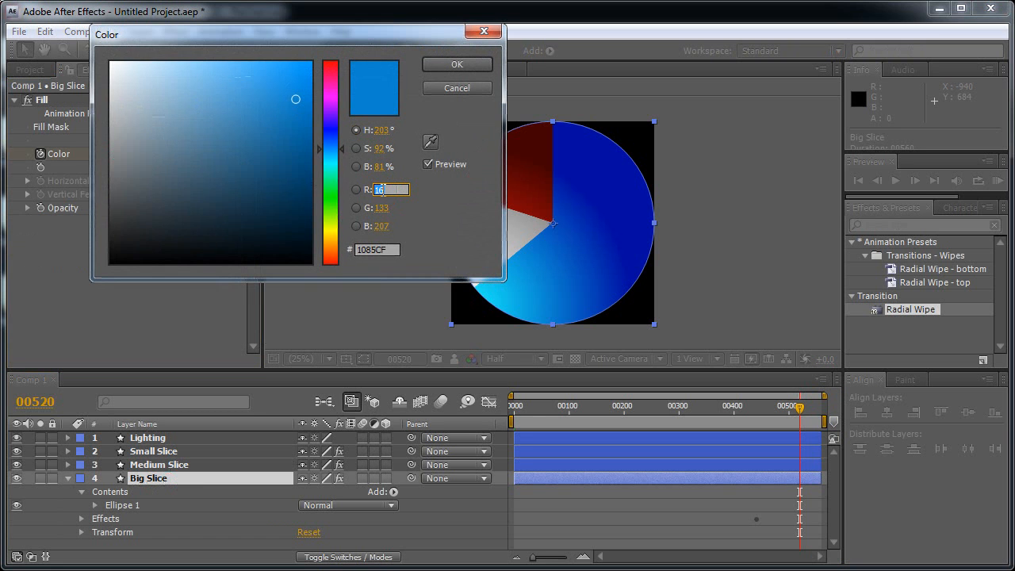
{"action": "type", "text": "180"}
{"action": "key", "text": "Tab"}
{"action": "type", "text": "180"}
{"action": "key", "text": "Tab"}
{"action": "type", "text": "18"}
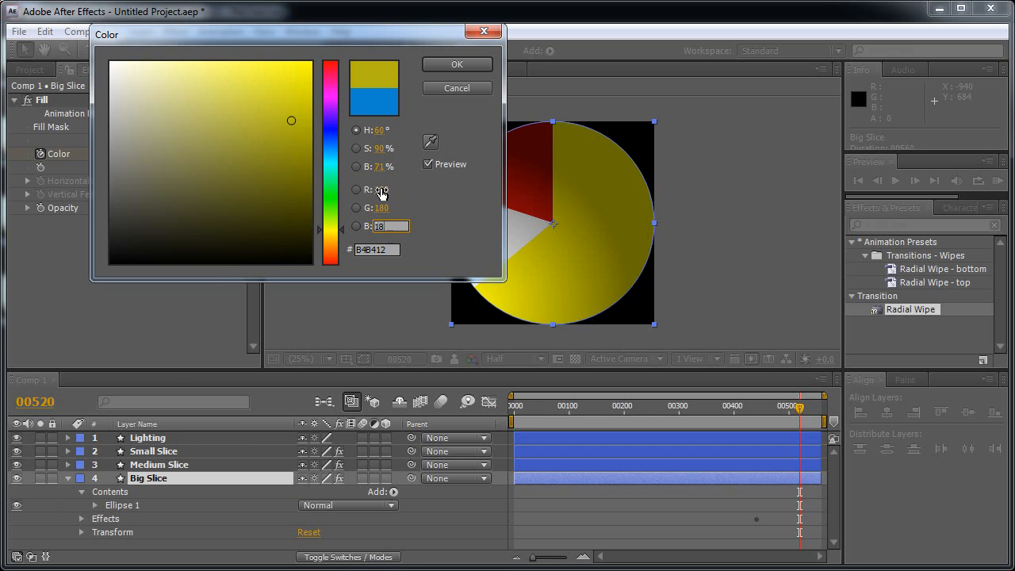
{"action": "type", "text": "0"}
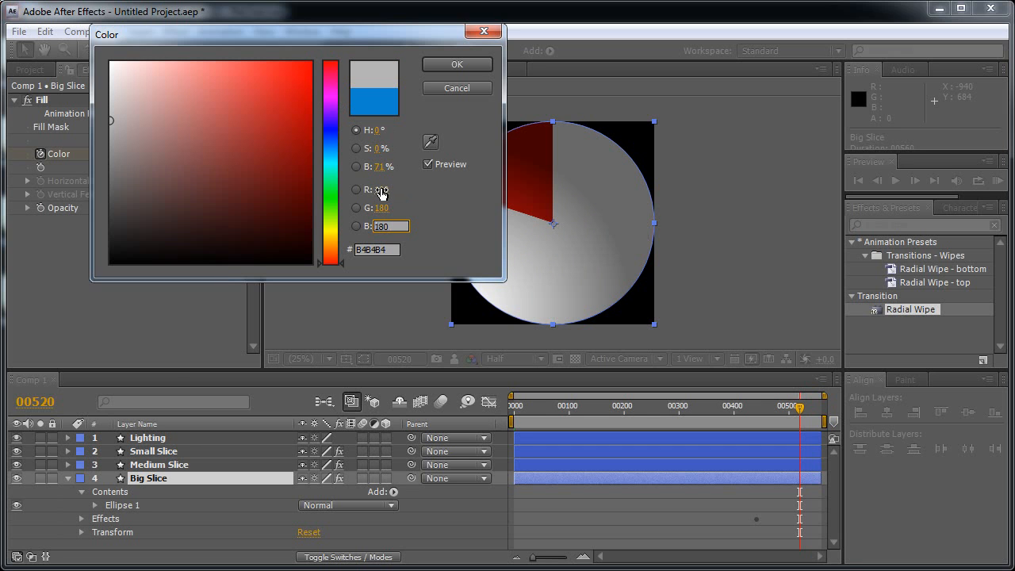
{"action": "key", "text": "Return"}
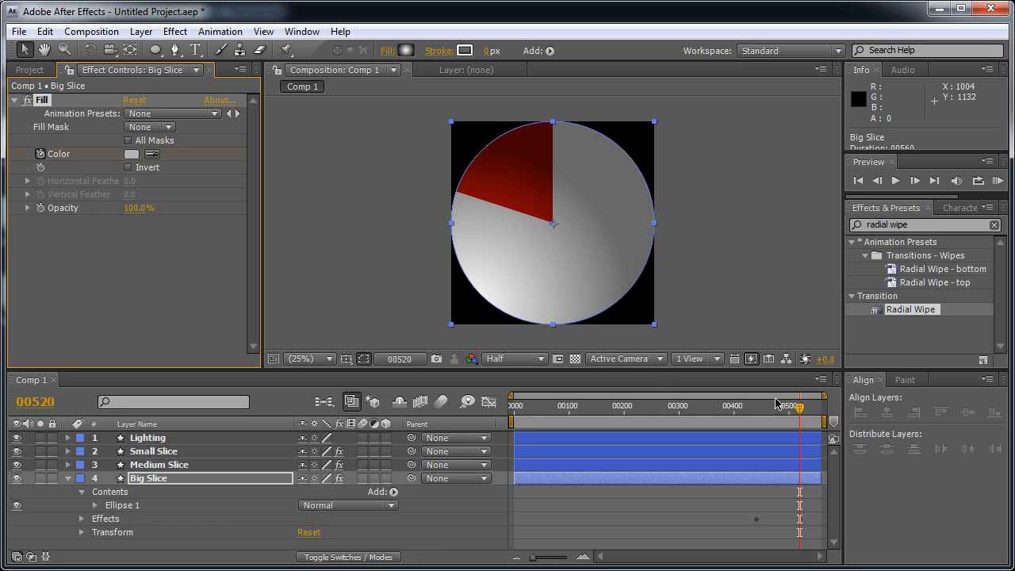
{"action": "left_click_drag", "start_coordinate": [798, 408], "coordinate": [810, 445]}
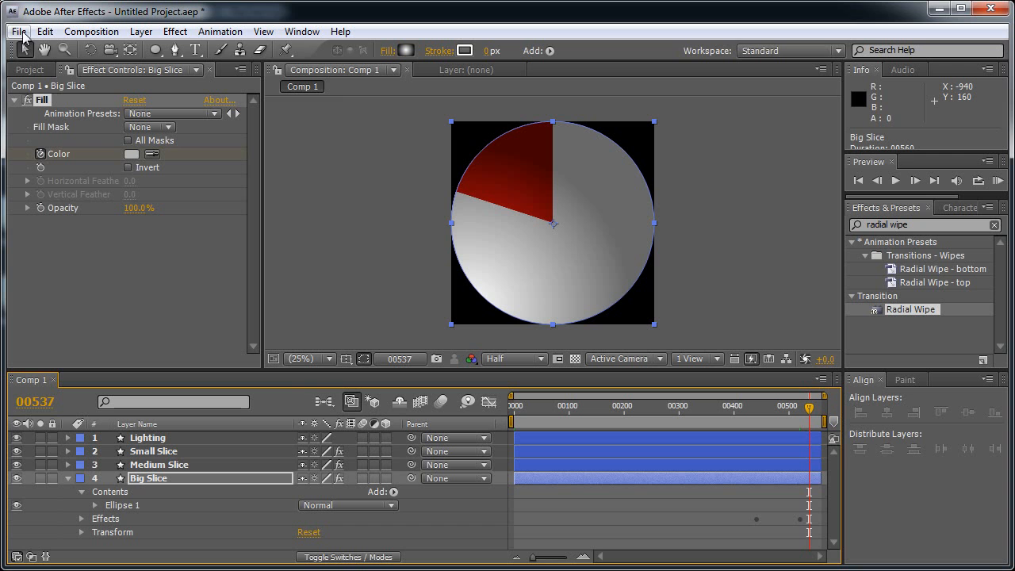
Start saving the project under a new name and create a folder named AE inside the Art/3D folder as its location.
{"action": "left_click", "coordinate": [21, 34]}
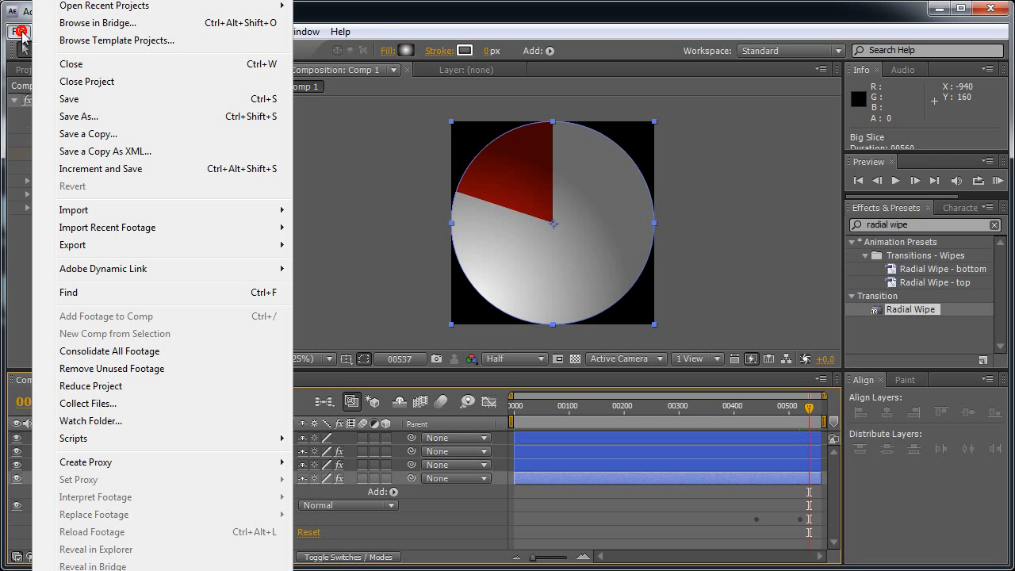
{"action": "left_click", "coordinate": [100, 119]}
{"action": "left_click_drag", "start_coordinate": [191, 35], "coordinate": [509, 204]}
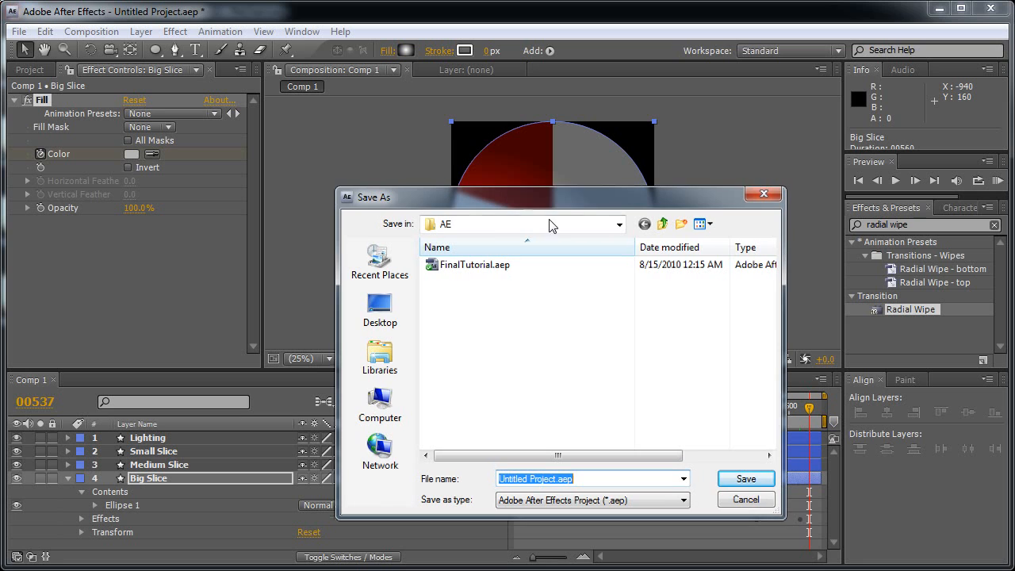
{"action": "left_click", "coordinate": [664, 225]}
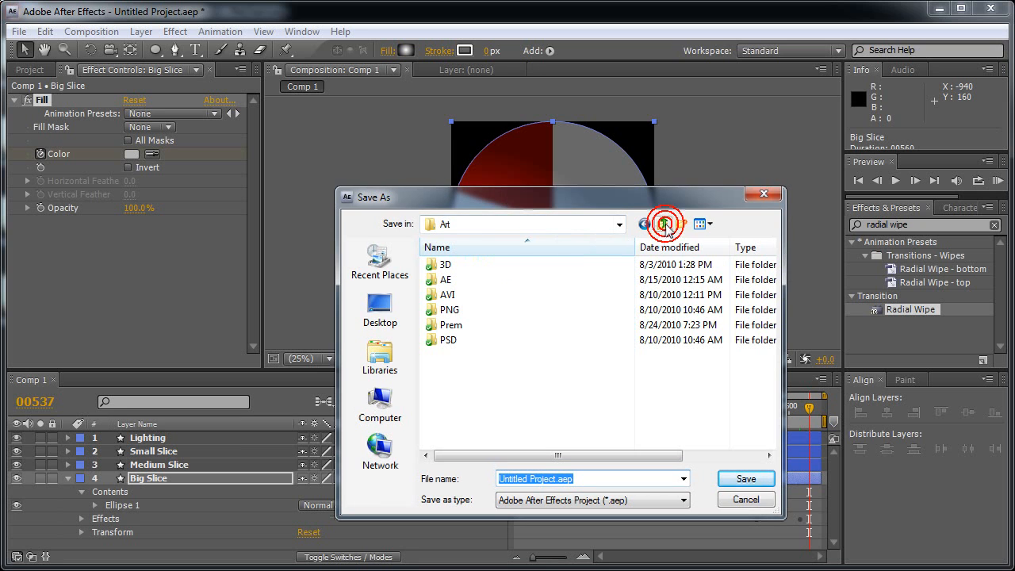
{"action": "double_click", "coordinate": [452, 264]}
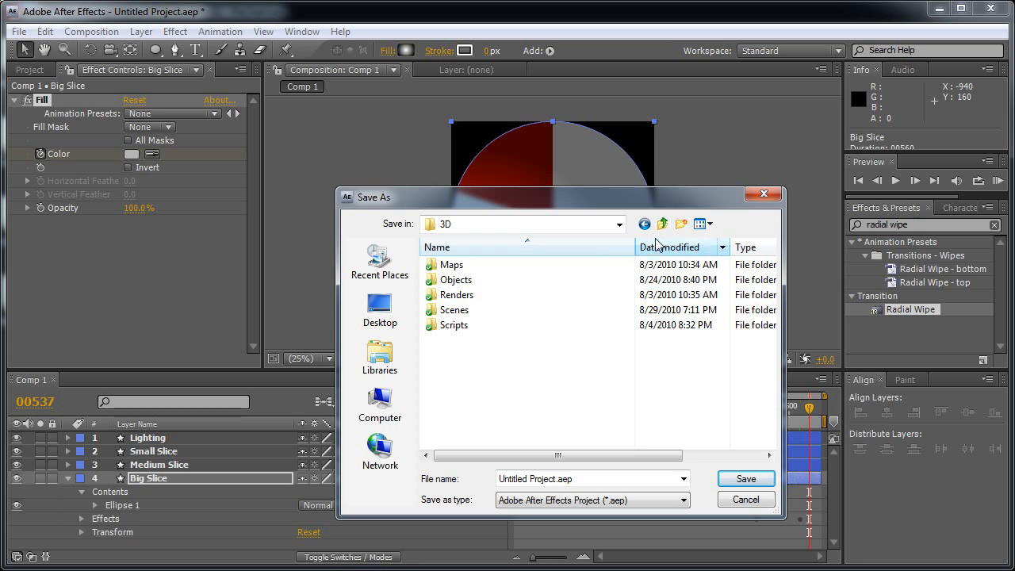
{"action": "left_click", "coordinate": [683, 224]}
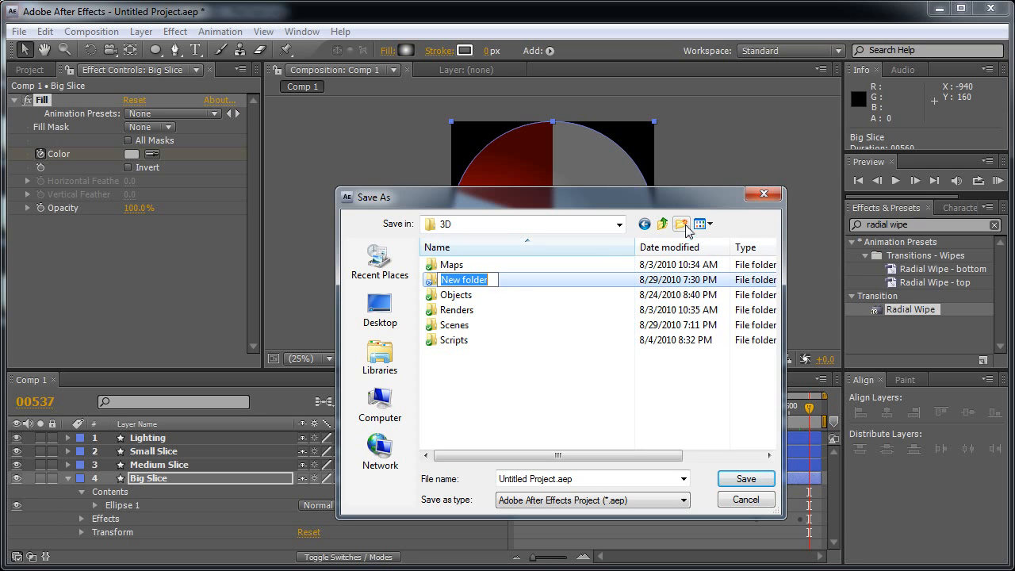
{"action": "type", "text": "AE"}
{"action": "key", "text": "Return"}
{"action": "key", "text": "Return"}
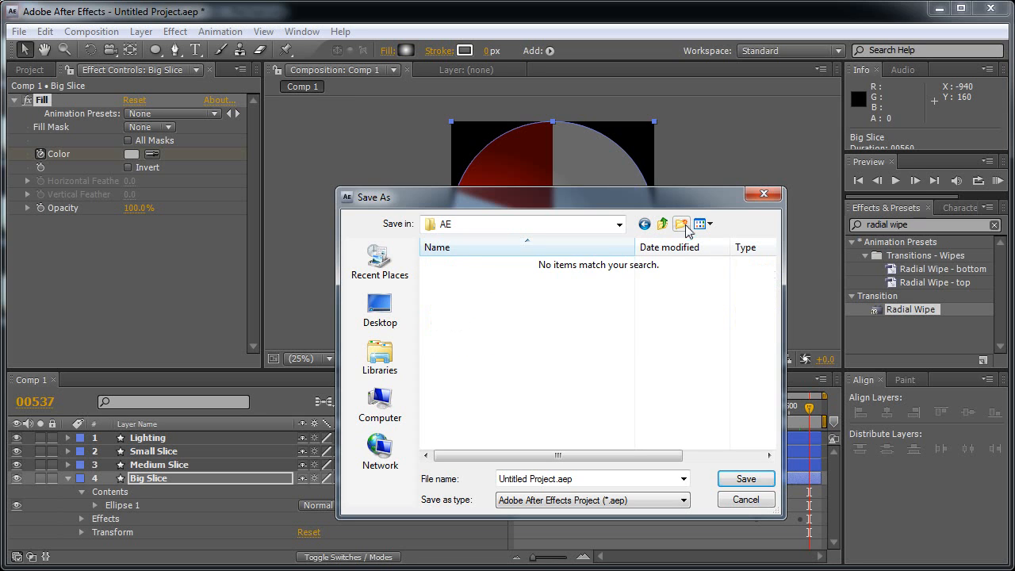
Save the After Effects project as Pie Texture in the new AE folder.
{"action": "left_click", "coordinate": [602, 478]}
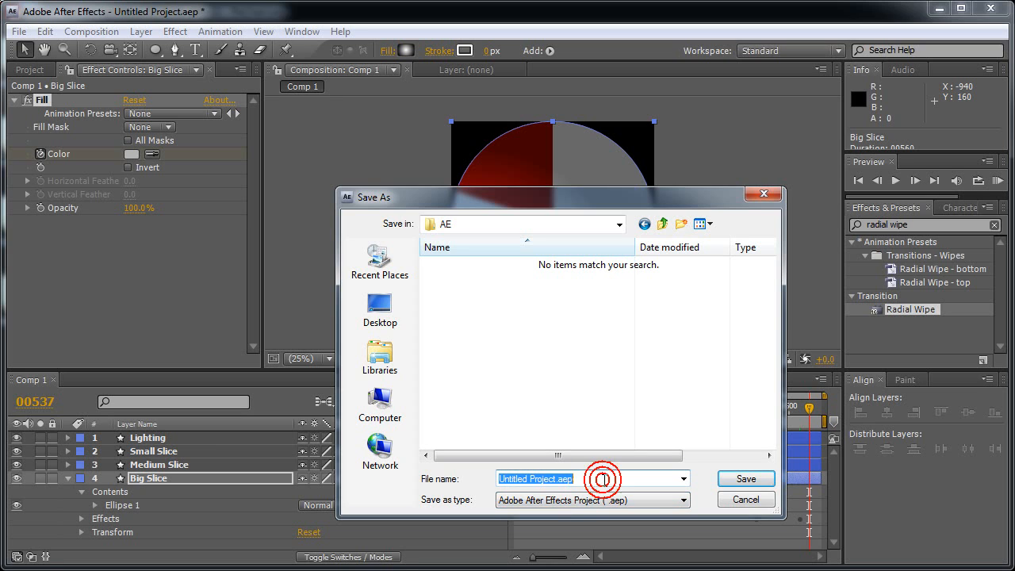
{"action": "type", "text": "Pie Texture"}
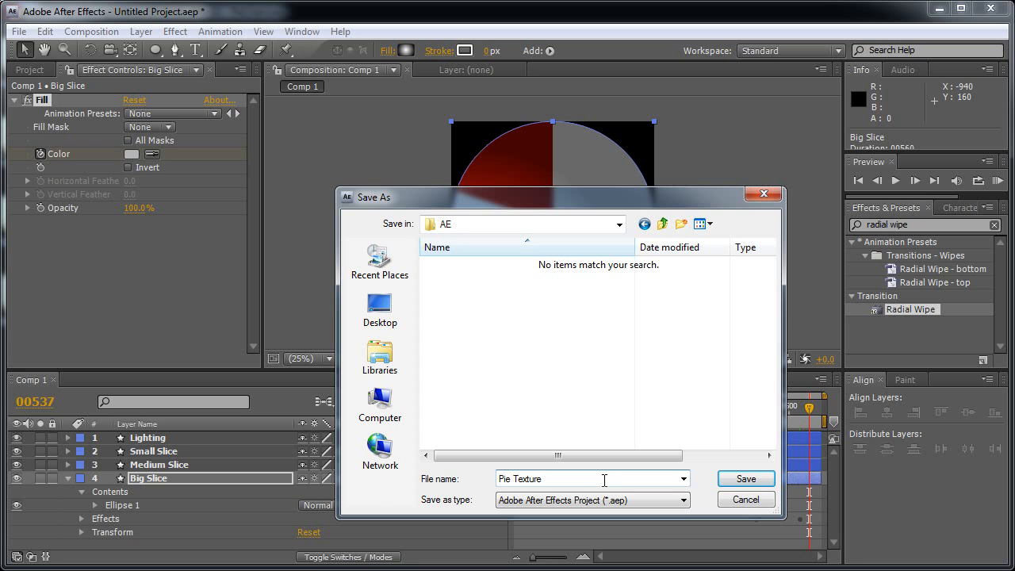
{"action": "left_click", "coordinate": [745, 479]}
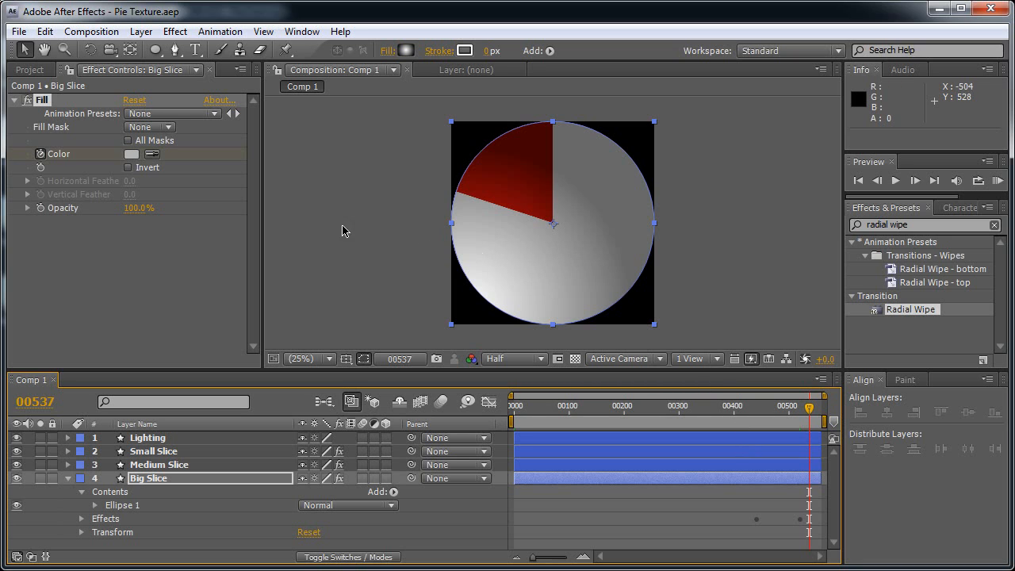
Add Comp 1 to the render queue and set its output file to PieTexture in the Art/3D/Maps folder.
{"action": "left_click", "coordinate": [115, 38]}
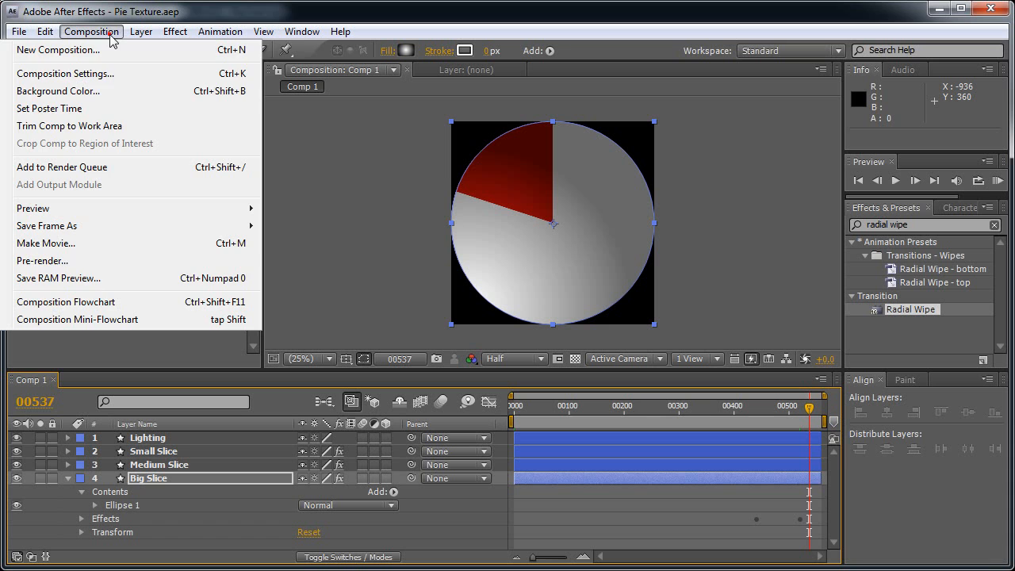
{"action": "left_click", "coordinate": [98, 167]}
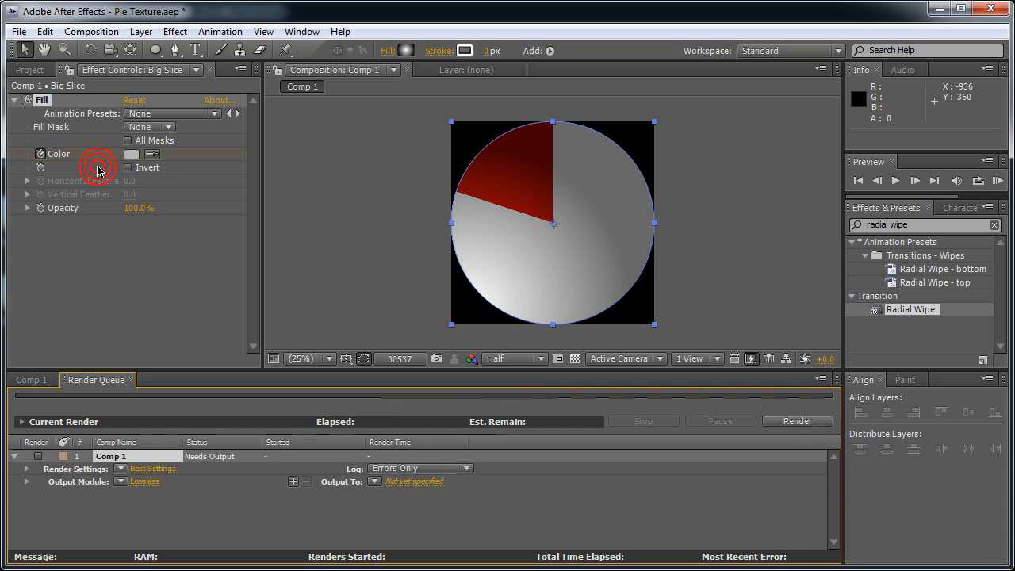
{"action": "left_click", "coordinate": [416, 483]}
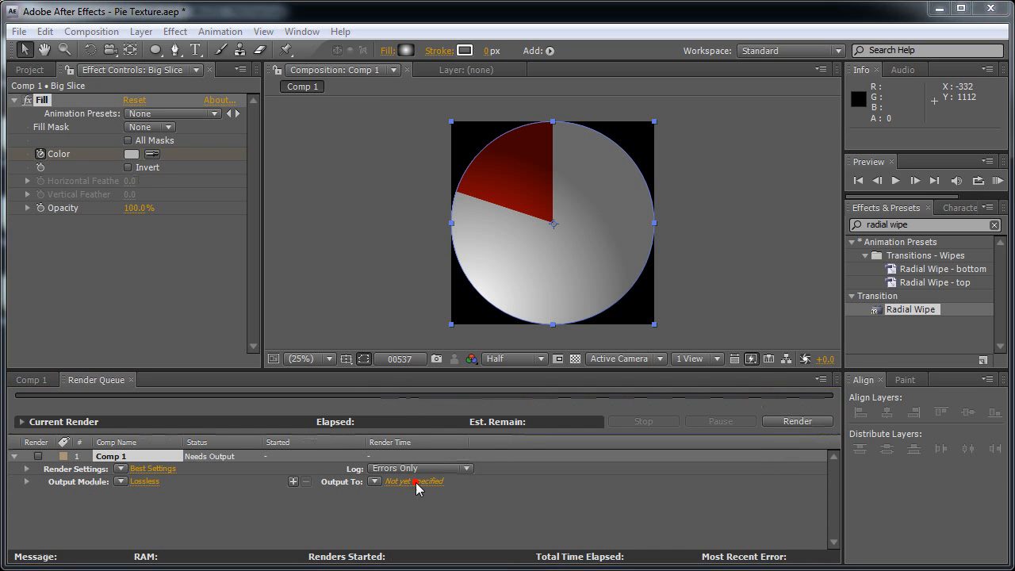
{"action": "left_click", "coordinate": [663, 224]}
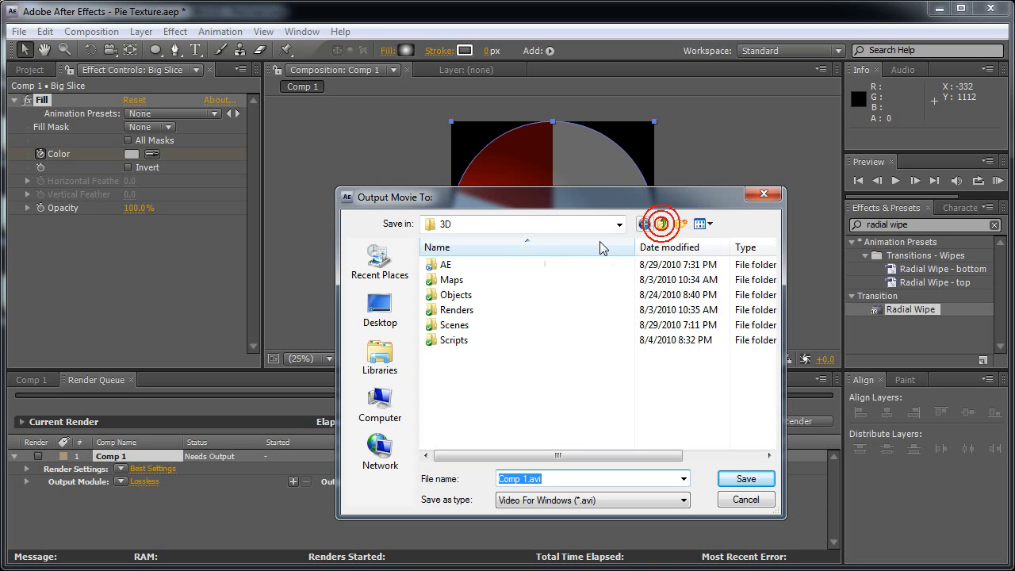
{"action": "double_click", "coordinate": [460, 281]}
{"action": "left_click", "coordinate": [583, 479]}
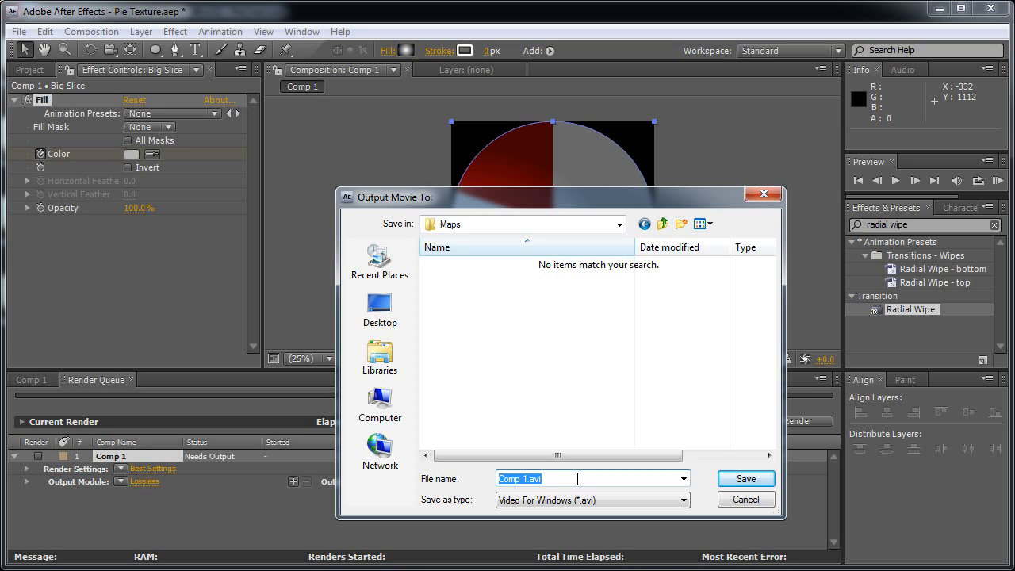
{"action": "type", "text": "PieTexture"}
{"action": "left_click", "coordinate": [745, 479]}
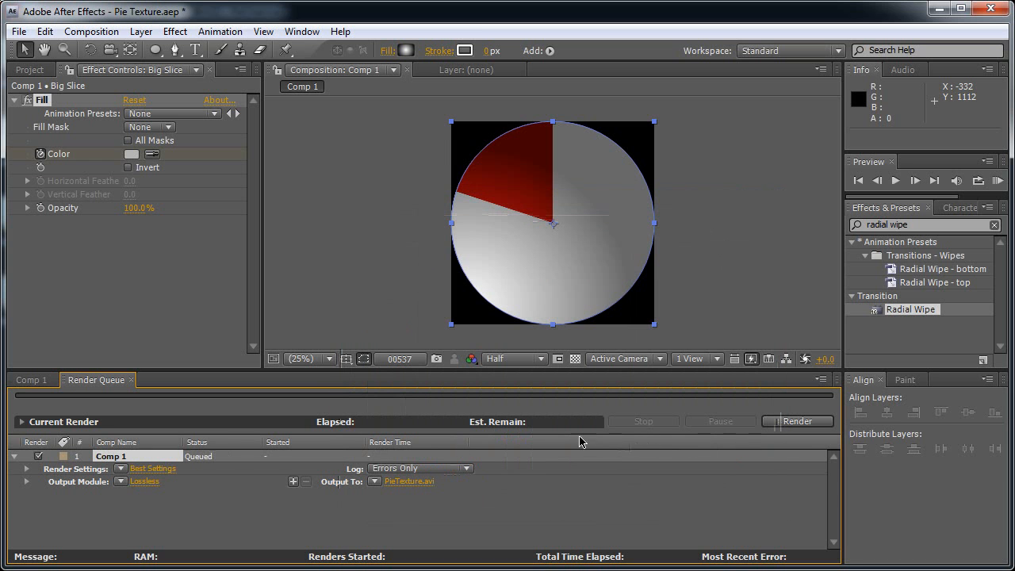
Change the output module format of the queued Comp 1 to PNG Sequence and render it.
{"action": "left_click", "coordinate": [146, 482]}
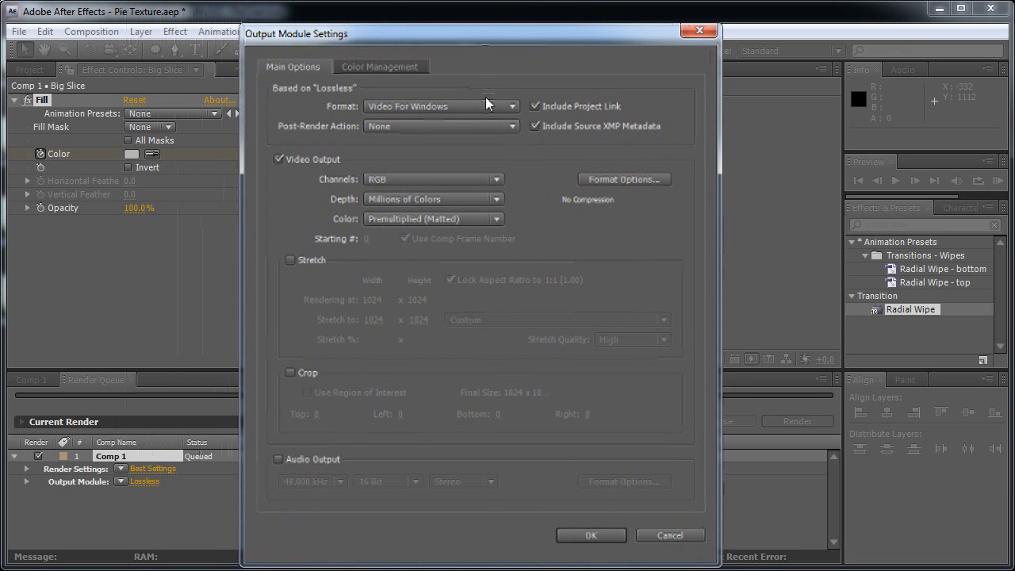
{"action": "left_click", "coordinate": [486, 102]}
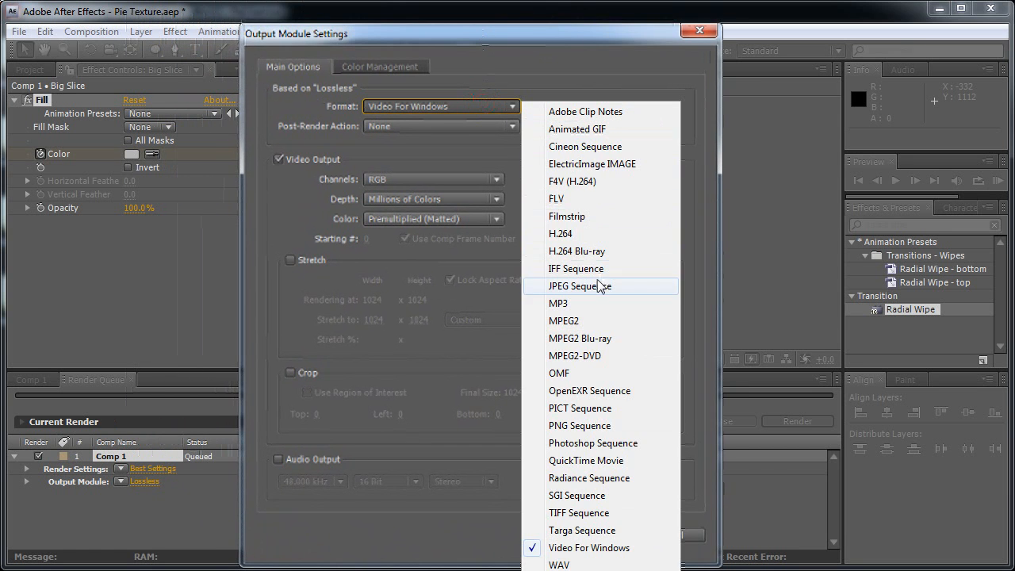
{"action": "left_click", "coordinate": [599, 427]}
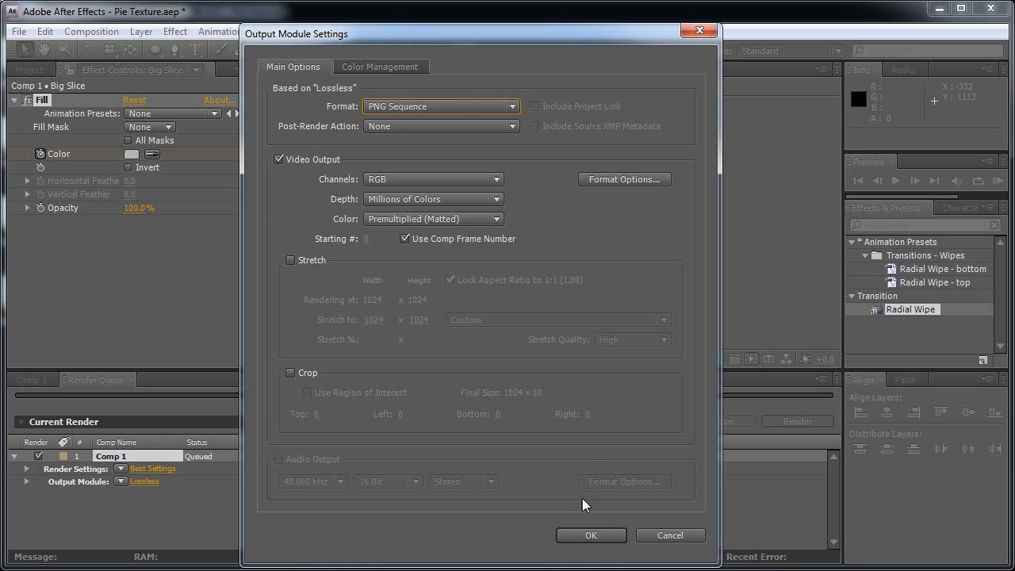
{"action": "left_click", "coordinate": [589, 535]}
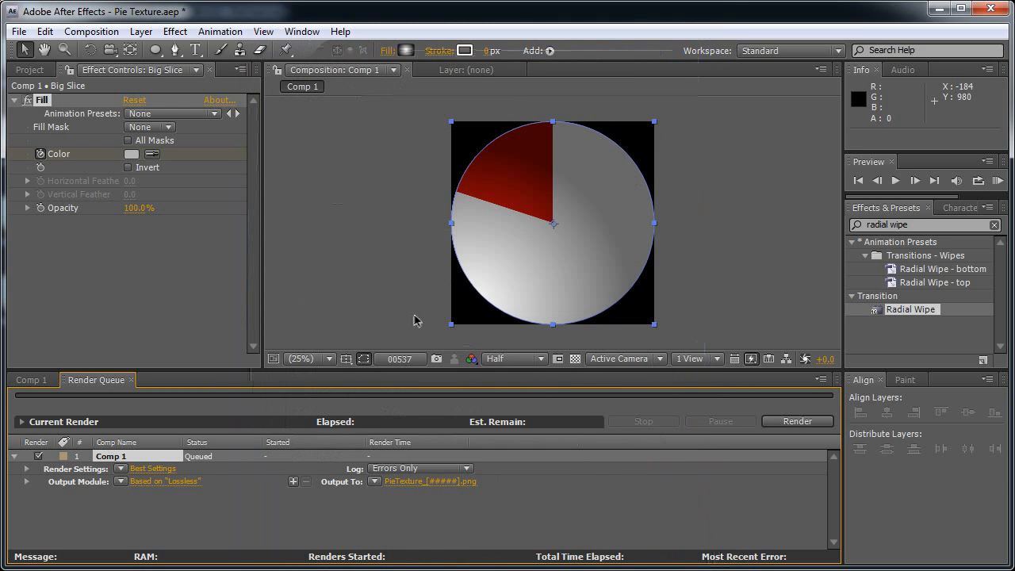
{"action": "left_click", "coordinate": [776, 424]}
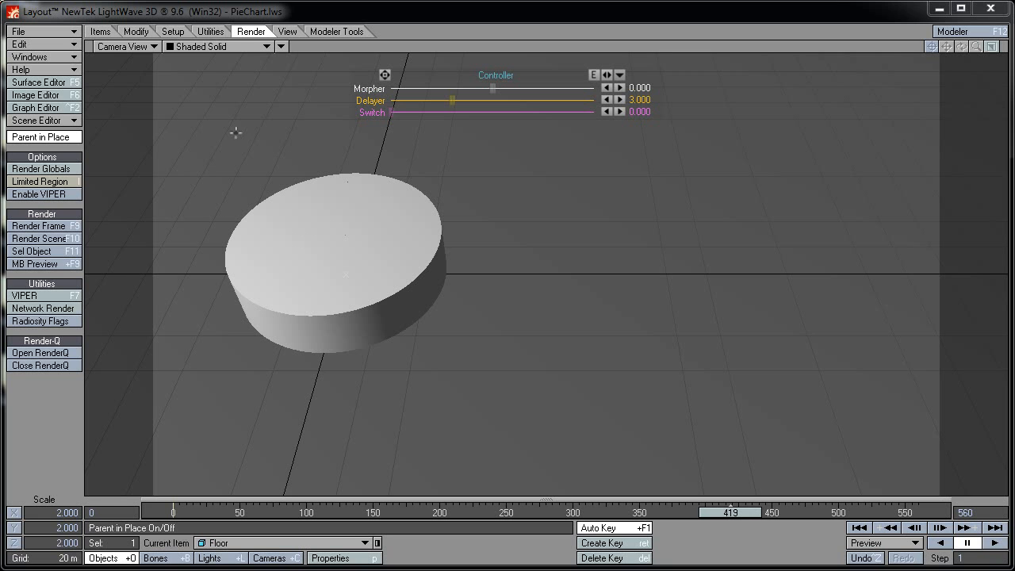
In LightWave Layout, open the color texture settings of the Pie surface and clear space around both editor windows.
{"action": "left_click", "coordinate": [71, 82]}
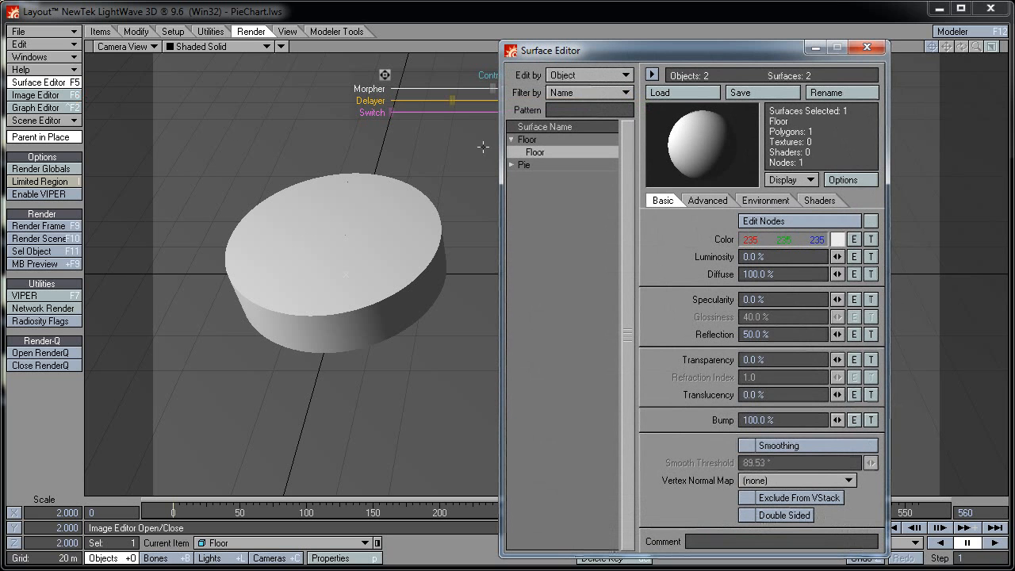
{"action": "left_click", "coordinate": [512, 165]}
{"action": "left_click", "coordinate": [530, 177]}
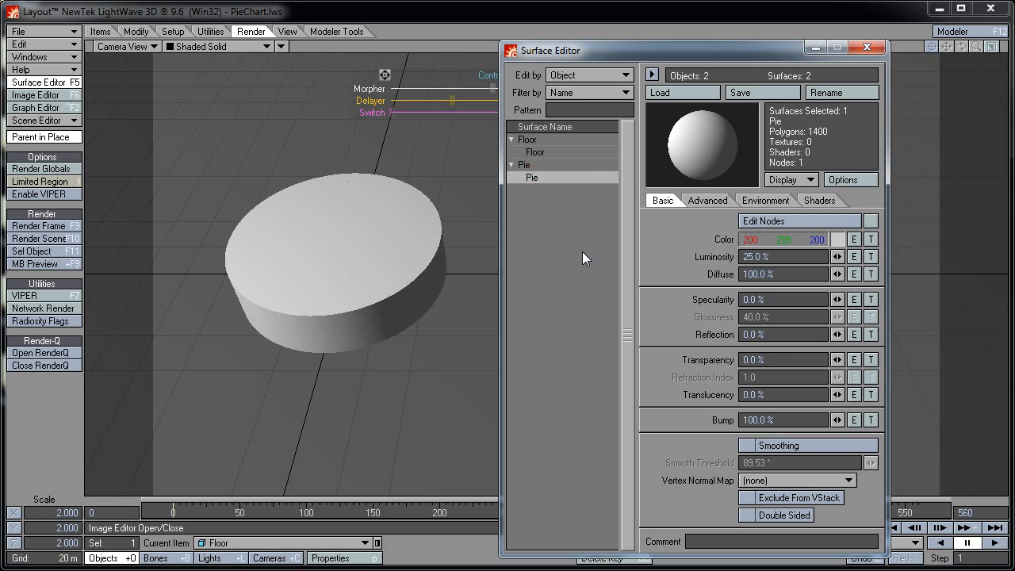
{"action": "left_click", "coordinate": [870, 240]}
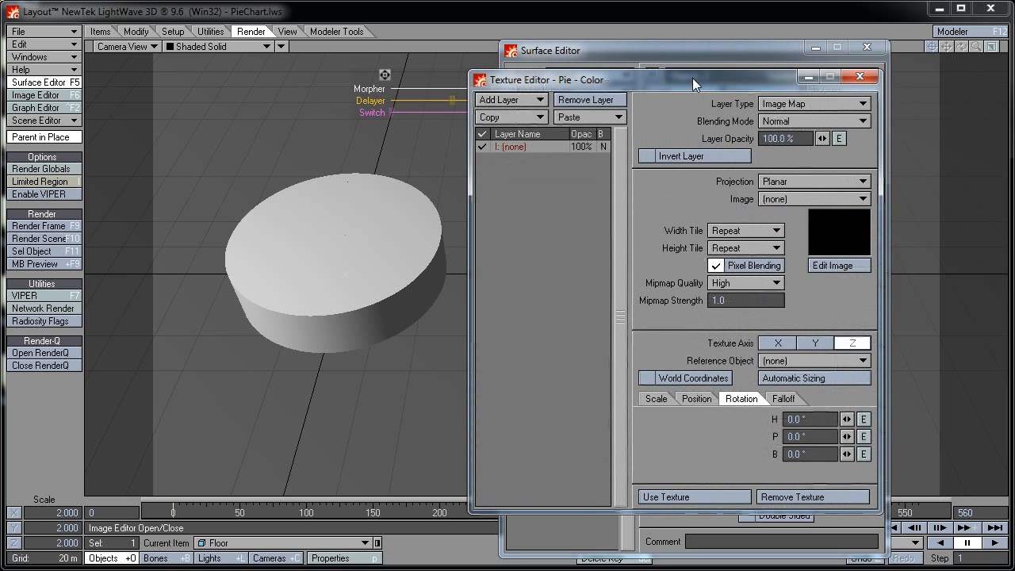
{"action": "left_click_drag", "start_coordinate": [692, 77], "coordinate": [422, 85]}
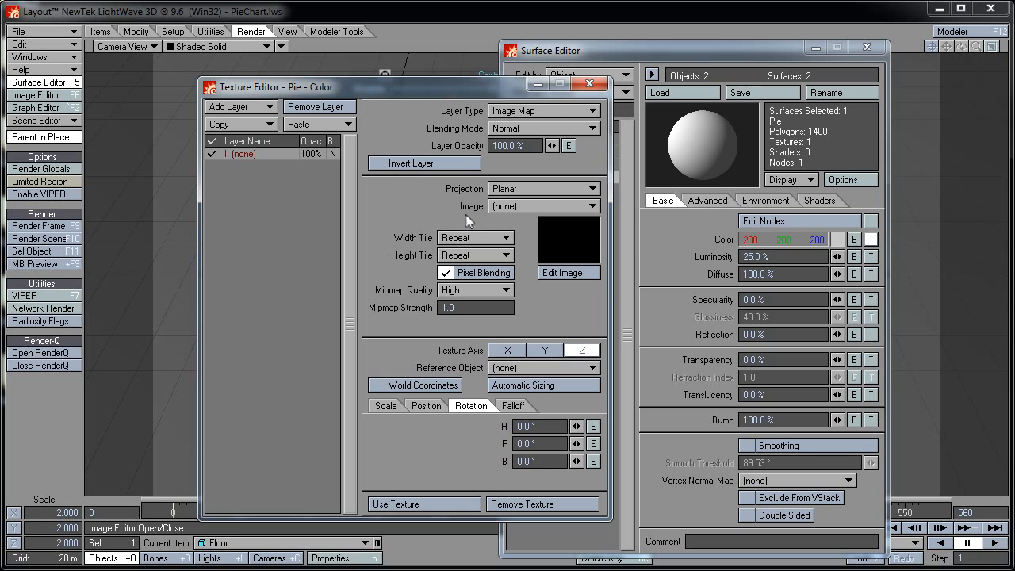
Load PieTexture_00000.png from the Art/3D/Maps folder as the image for the Pie surface's color texture.
{"action": "left_click", "coordinate": [595, 208]}
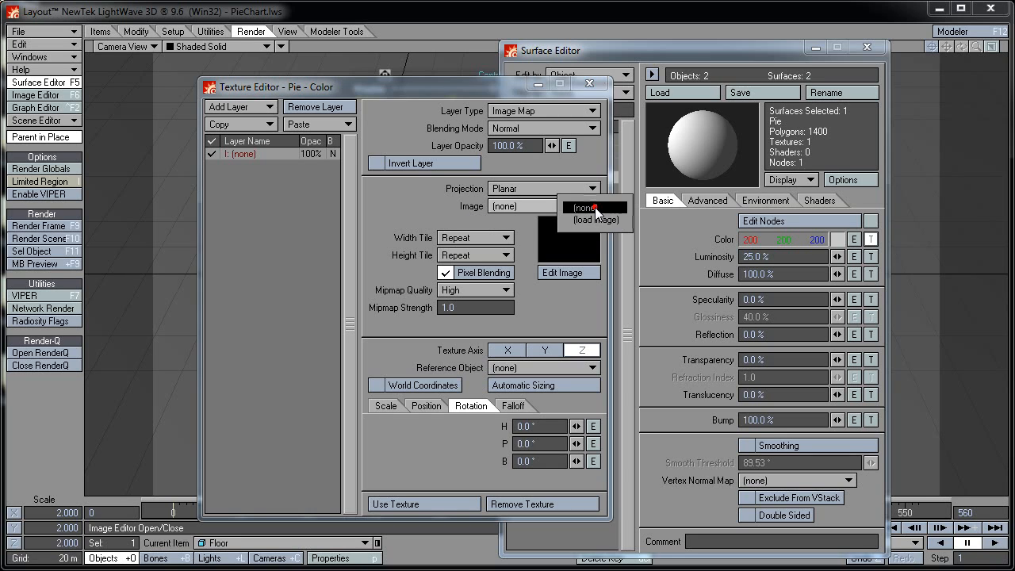
{"action": "left_click", "coordinate": [594, 221]}
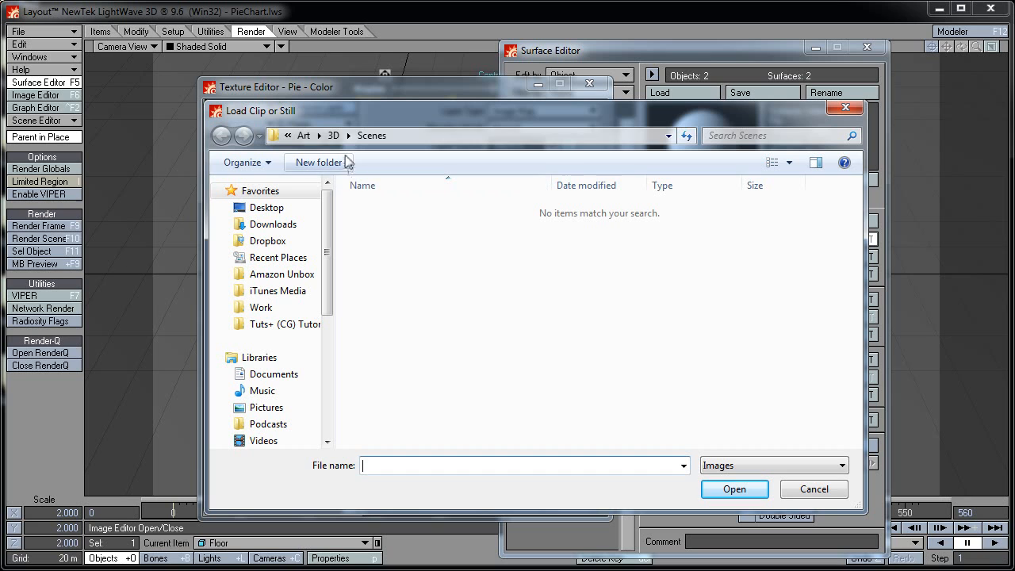
{"action": "left_click", "coordinate": [333, 136]}
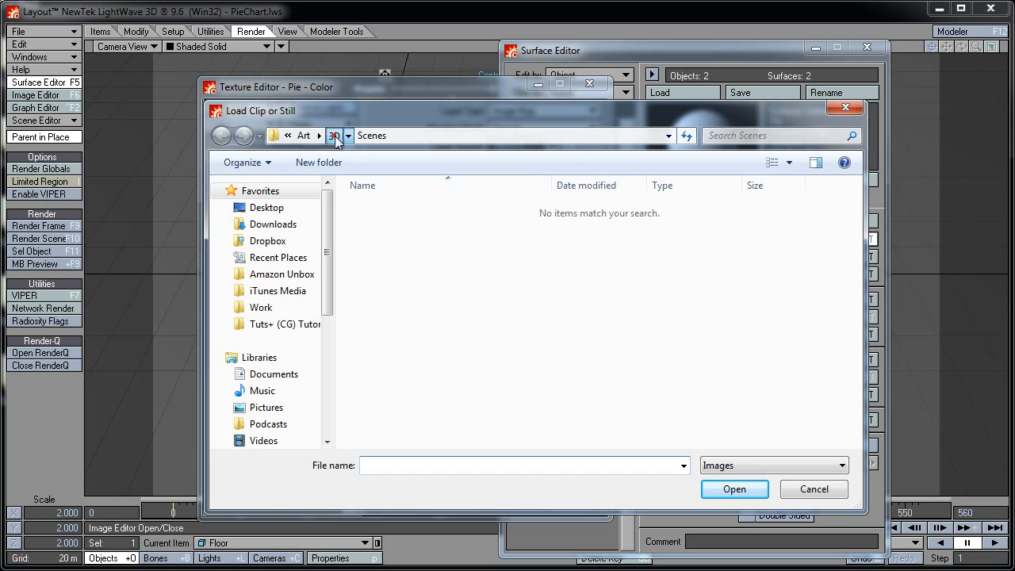
{"action": "double_click", "coordinate": [395, 227]}
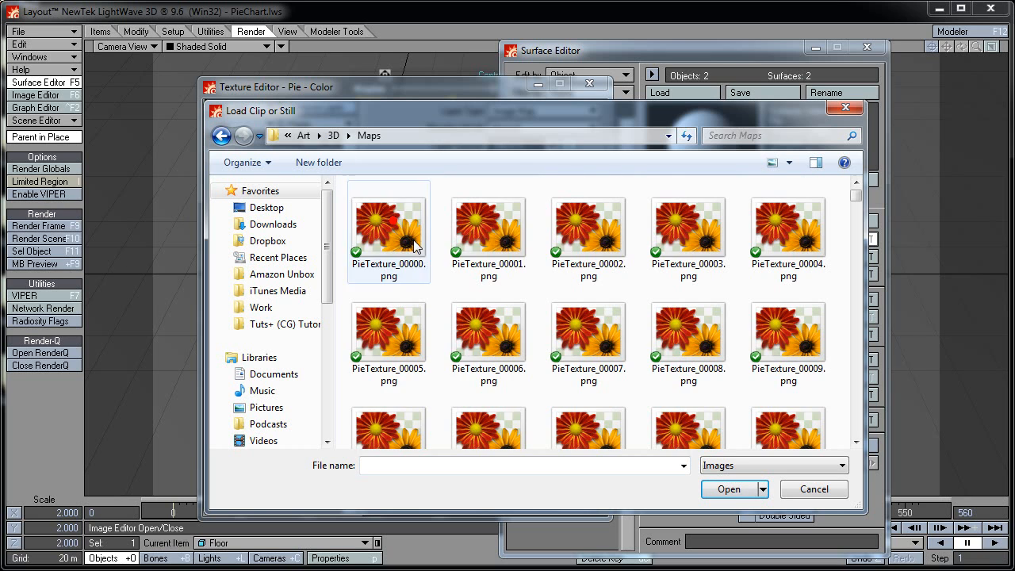
{"action": "left_click", "coordinate": [395, 208]}
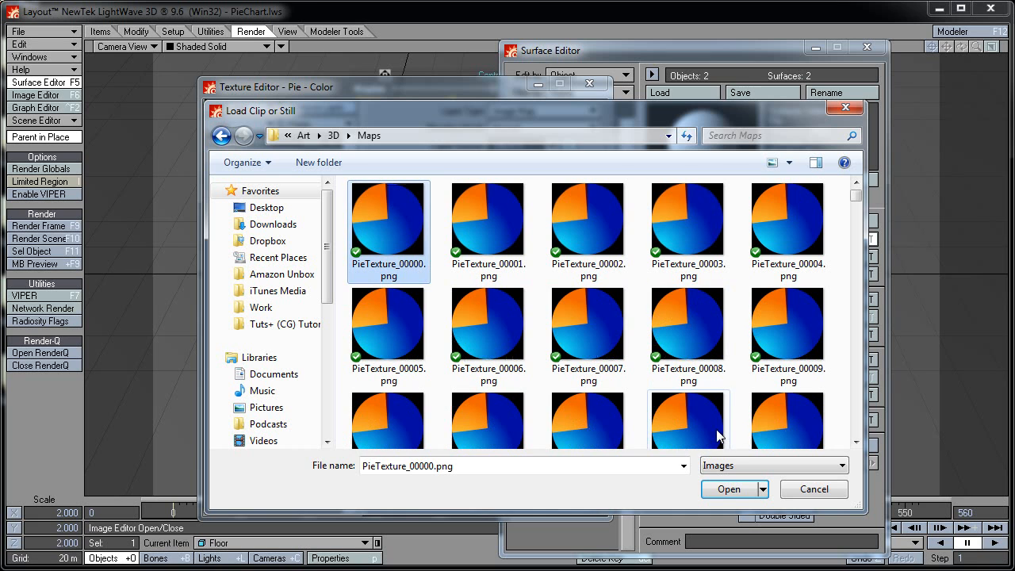
{"action": "left_click", "coordinate": [721, 489]}
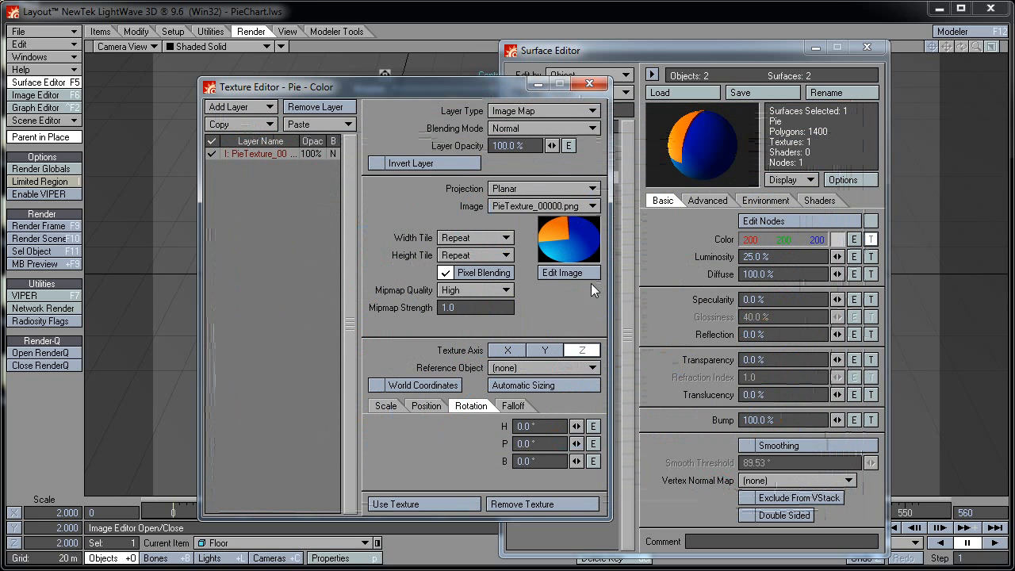
Change the image type of the loaded pie texture from still to Sequence and close the image settings.
{"action": "left_click", "coordinate": [554, 274]}
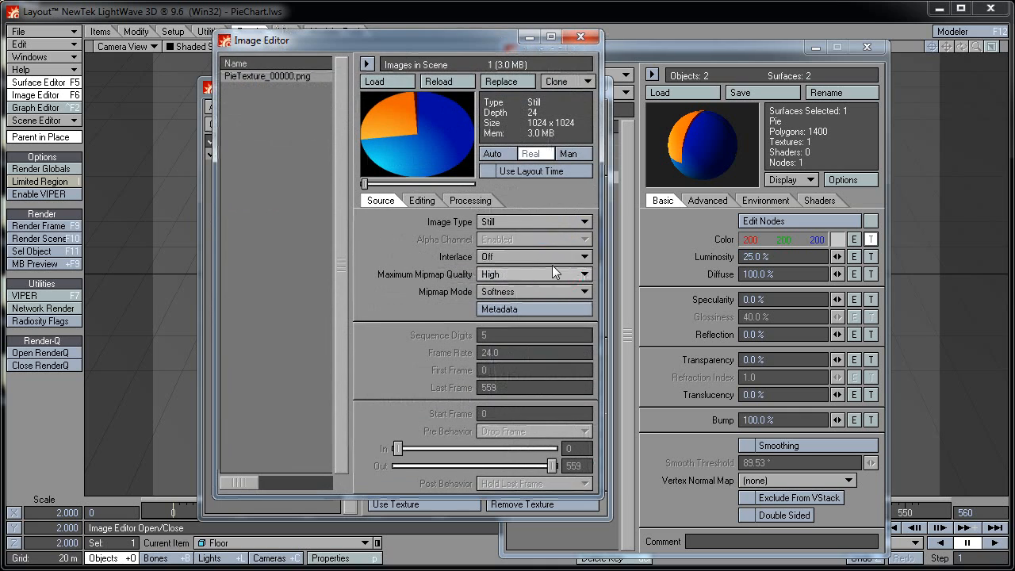
{"action": "left_click", "coordinate": [484, 226]}
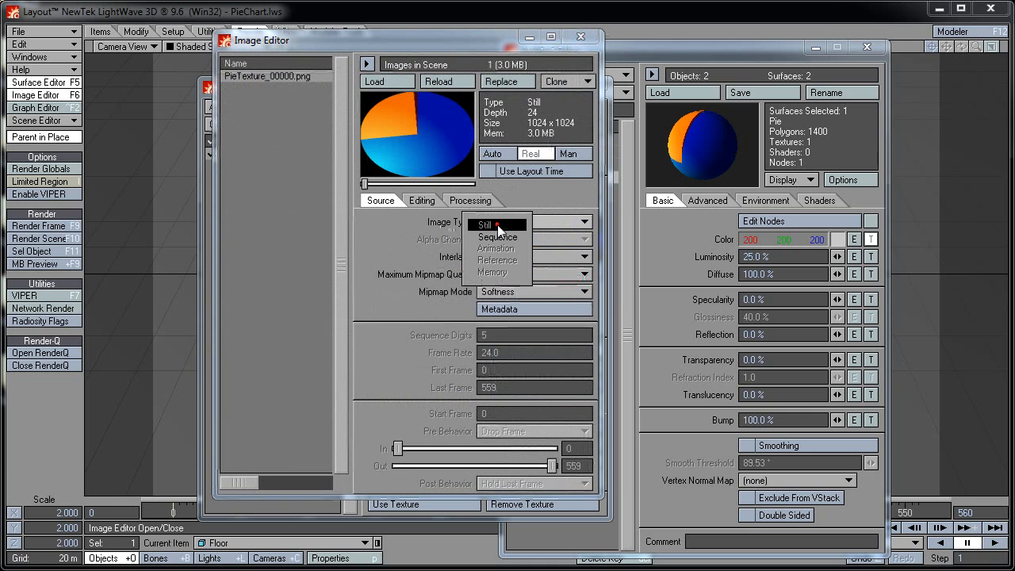
{"action": "left_click", "coordinate": [496, 241]}
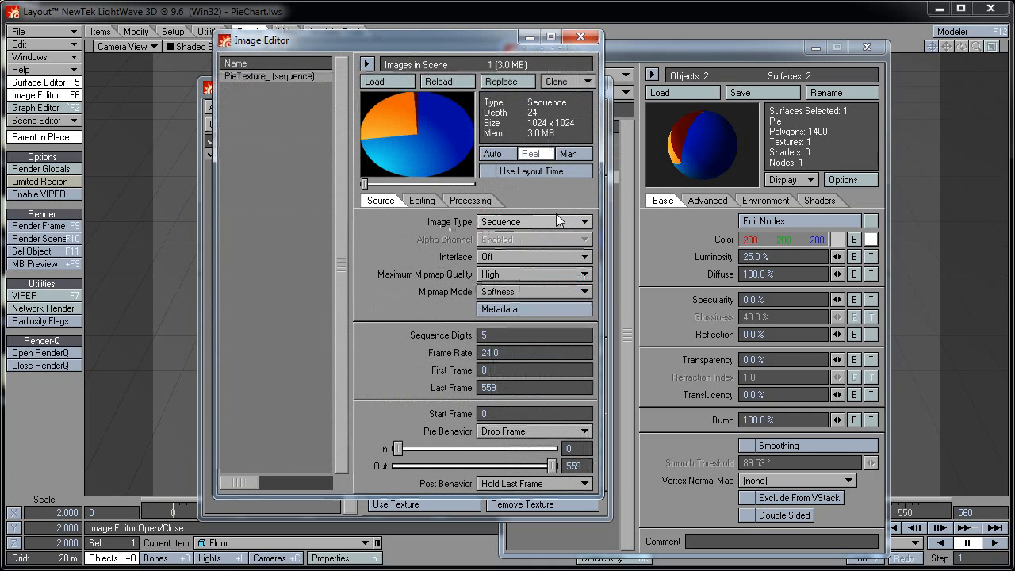
{"action": "left_click", "coordinate": [578, 40]}
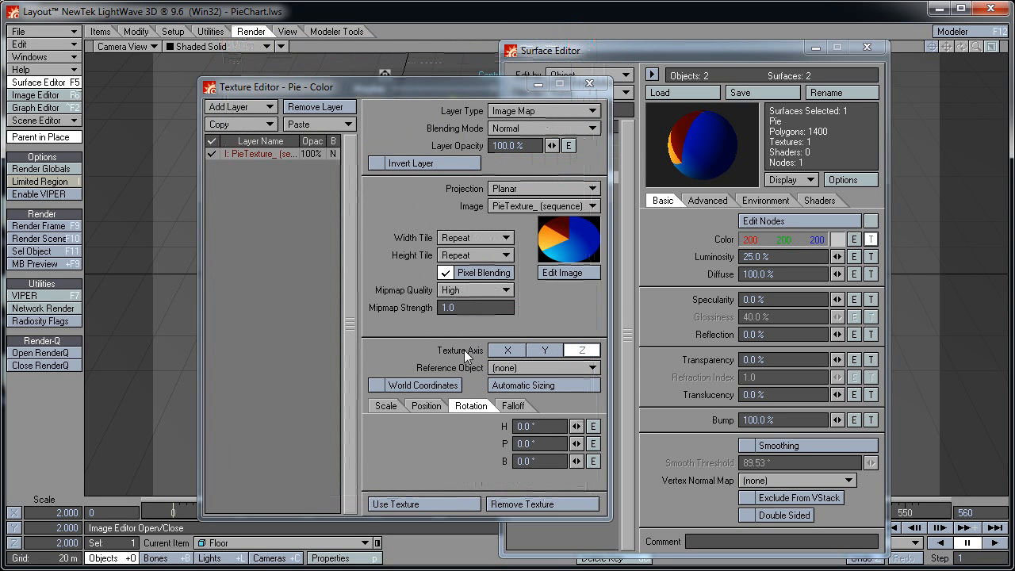
Project the pie texture along the Y axis and set its scale to X 100.5 m, Y 25 m, Z 100.5 m.
{"action": "left_click", "coordinate": [540, 350]}
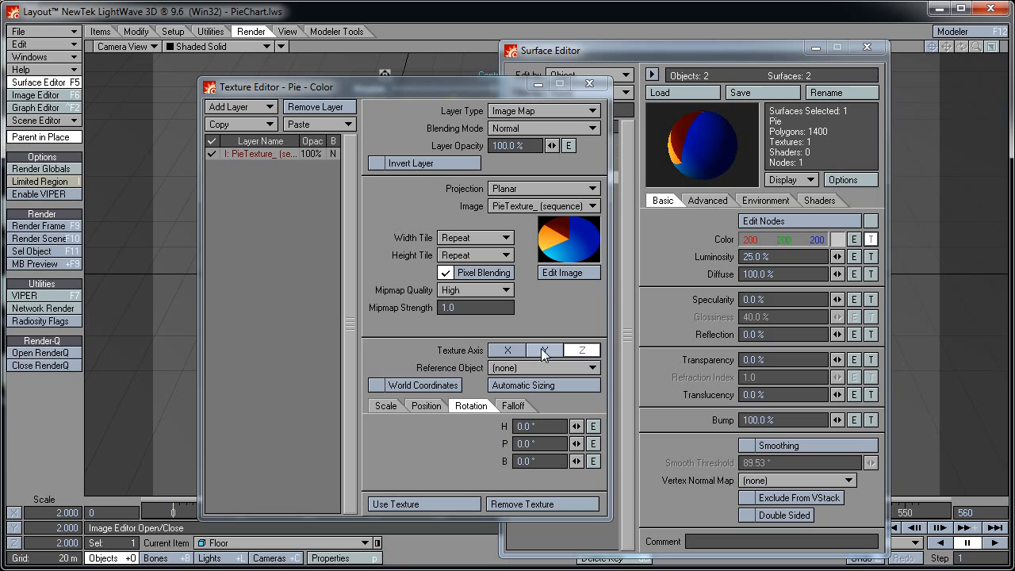
{"action": "left_click", "coordinate": [386, 406]}
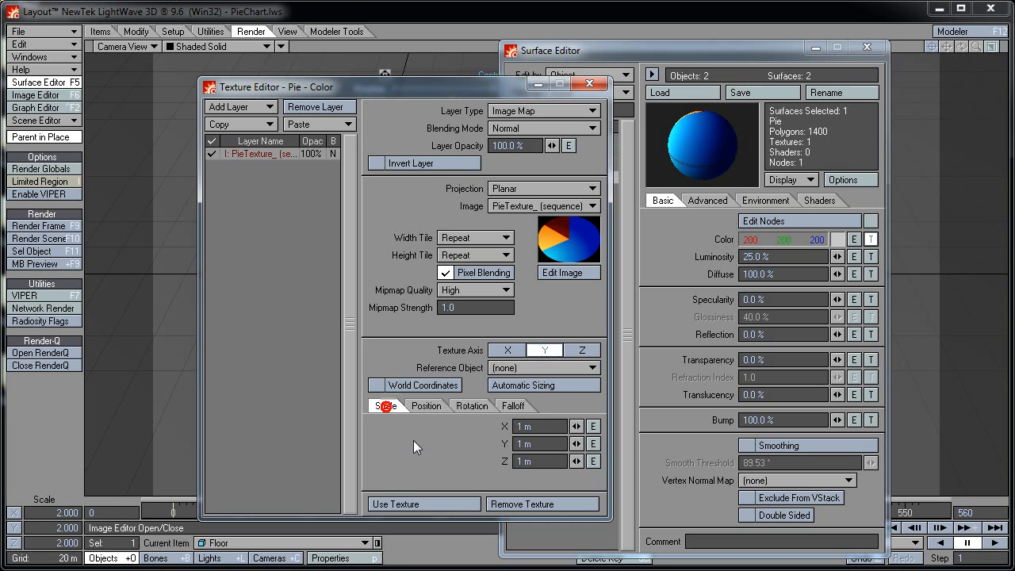
{"action": "left_click", "coordinate": [538, 426]}
{"action": "type", "text": "100.5"}
{"action": "key", "text": "Tab"}
{"action": "type", "text": "25"}
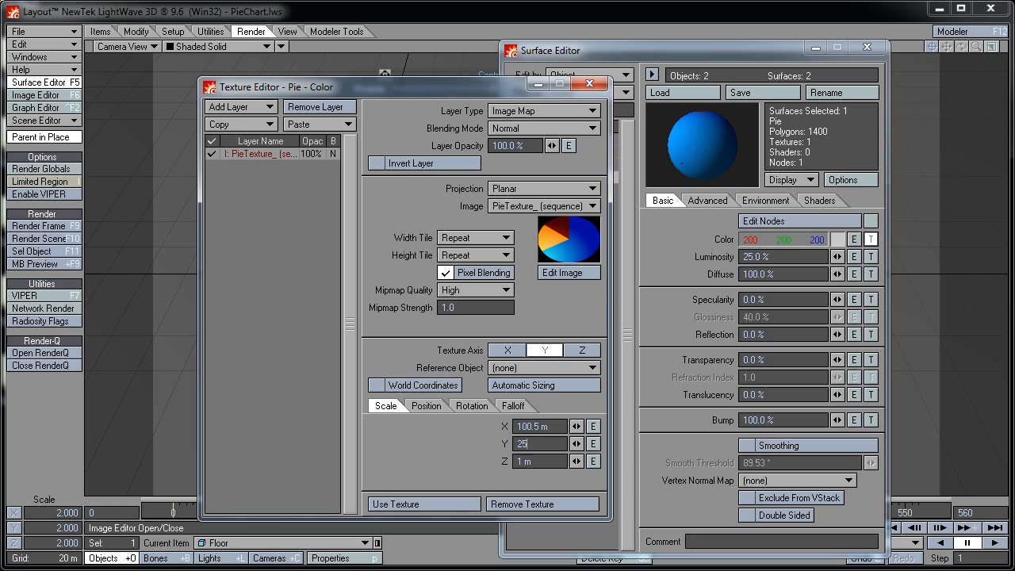
{"action": "key", "text": "Tab"}
{"action": "type", "text": "100.5"}
{"action": "key", "text": "Return"}
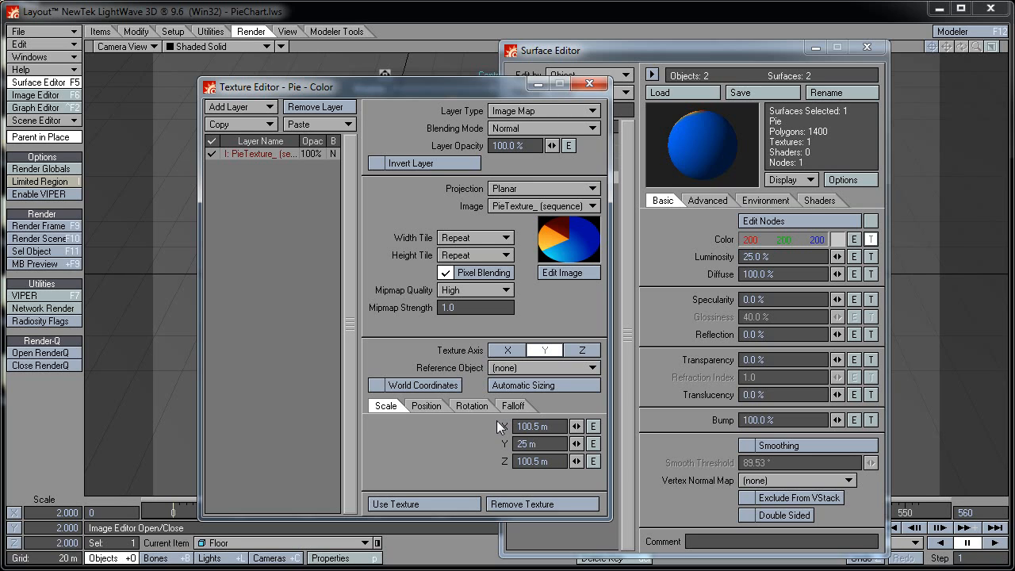
Set the pie texture's heading rotation to 270°, apply the texture, and close the surface settings.
{"action": "left_click", "coordinate": [474, 407]}
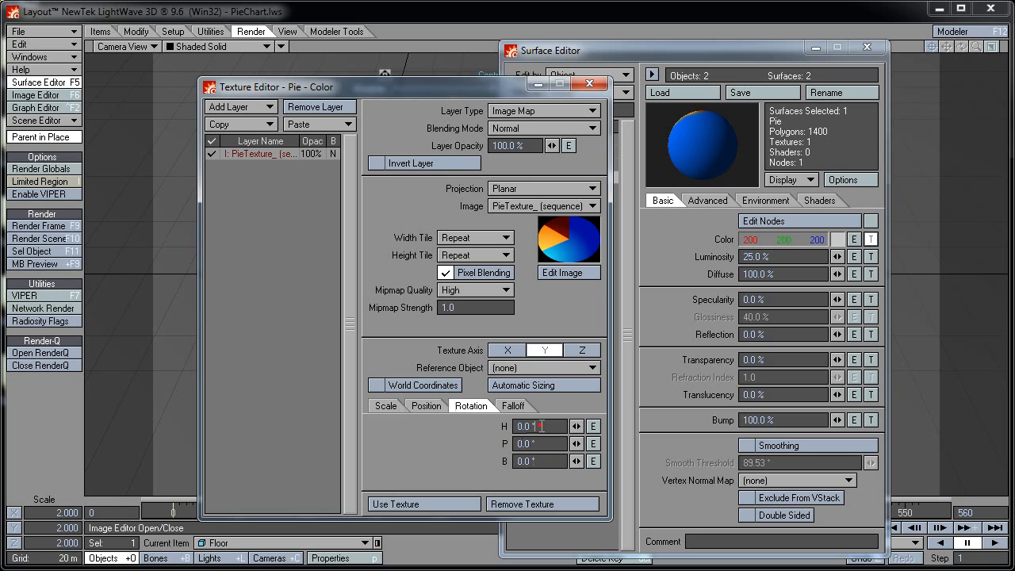
{"action": "left_click_drag", "start_coordinate": [540, 426], "coordinate": [514, 428]}
{"action": "type", "text": "270"}
{"action": "left_click", "coordinate": [402, 504]}
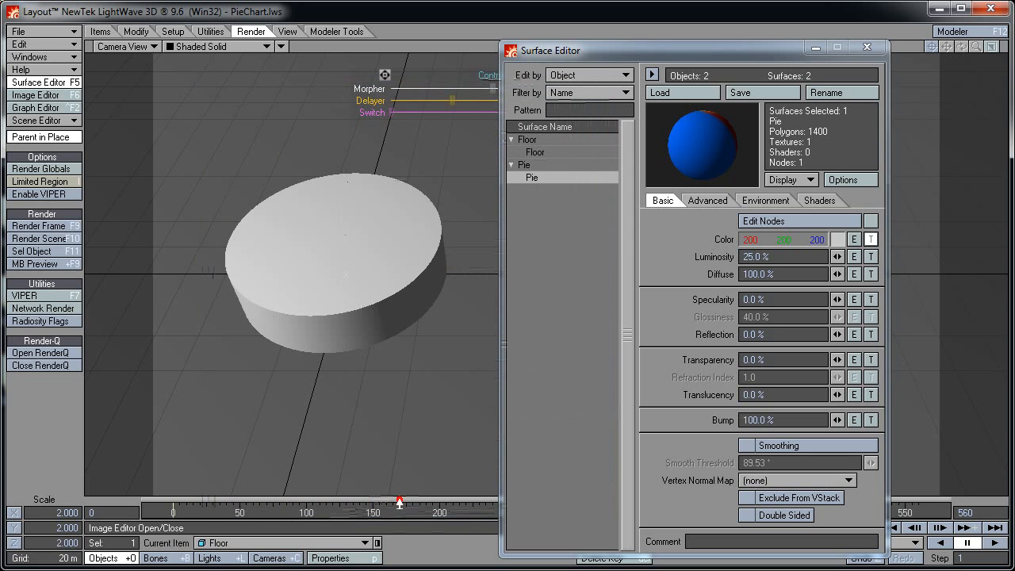
{"action": "left_click", "coordinate": [866, 46]}
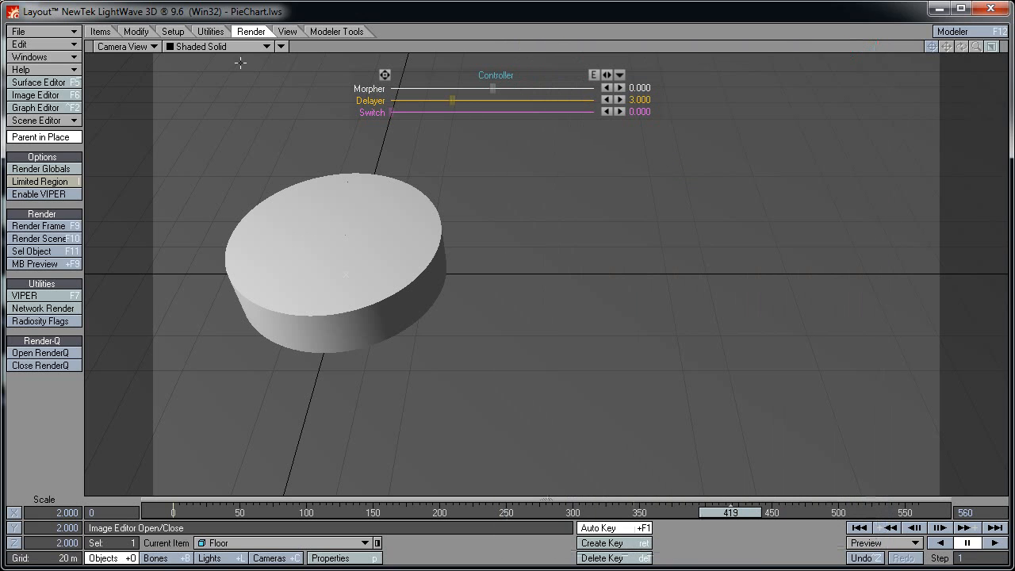
Display the camera view as Textured Shaded Solid and move the current time to frame 0.
{"action": "left_click", "coordinate": [262, 47]}
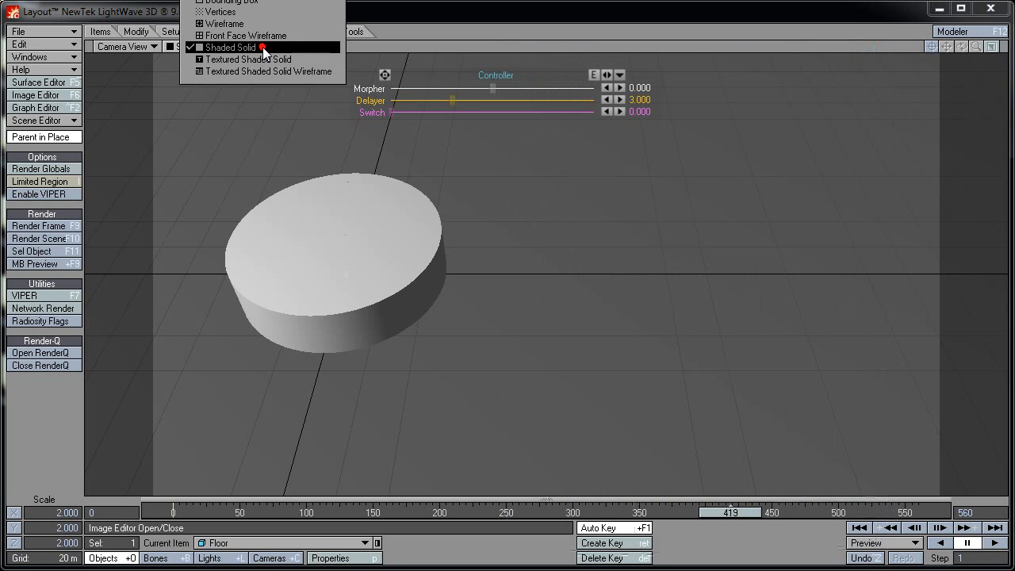
{"action": "left_click", "coordinate": [269, 60]}
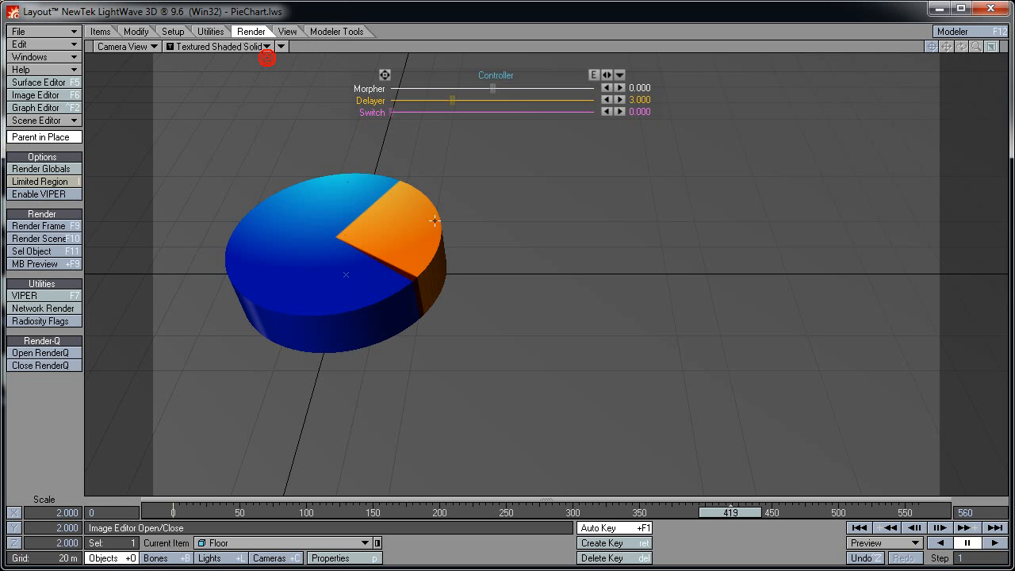
{"action": "left_click_drag", "start_coordinate": [737, 512], "coordinate": [172, 512]}
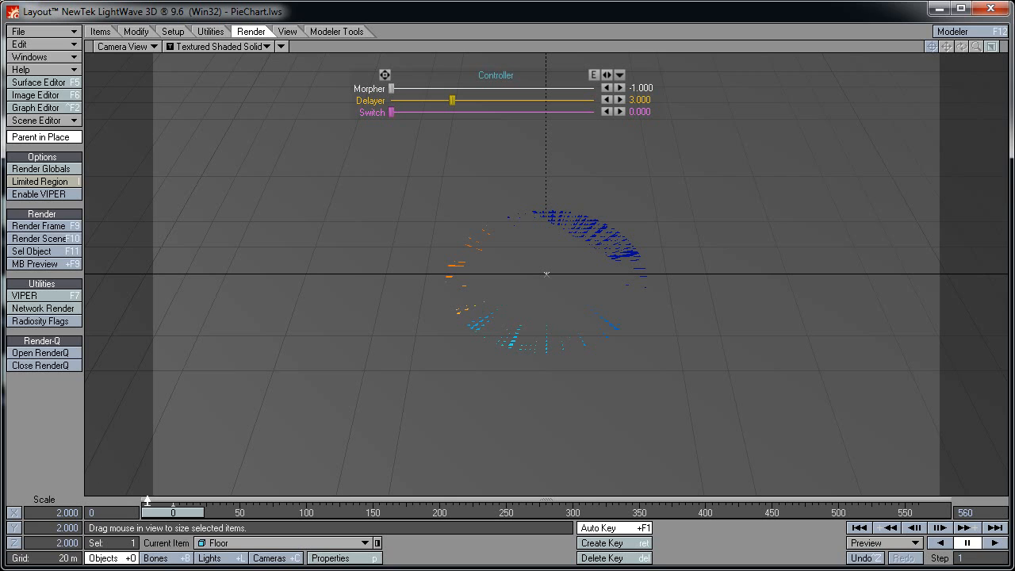
Scrub through the pie animation on the timeline and set the scene's last frame to 520.
{"action": "left_click_drag", "start_coordinate": [173, 513], "coordinate": [832, 512]}
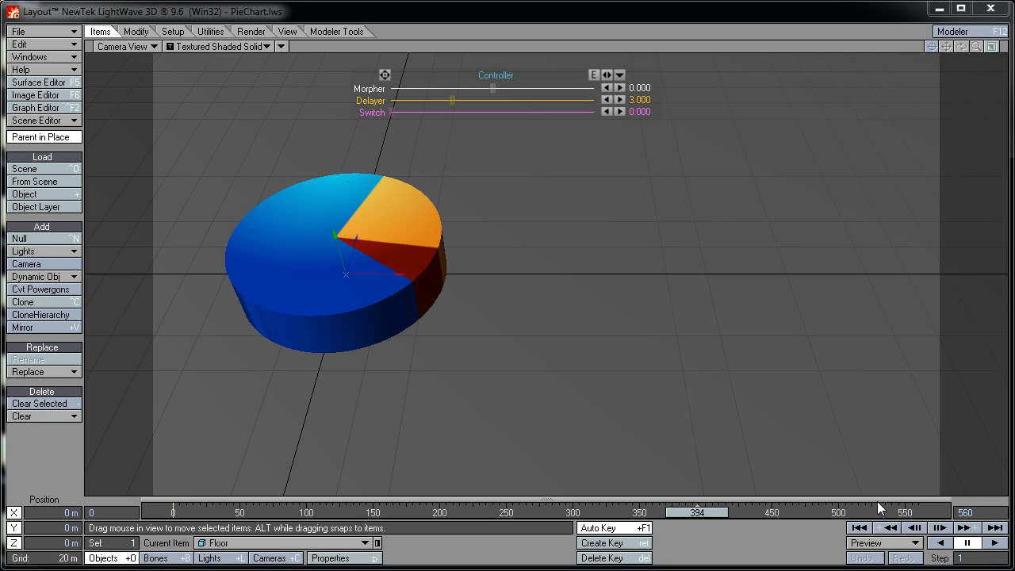
{"action": "double_click", "coordinate": [965, 512]}
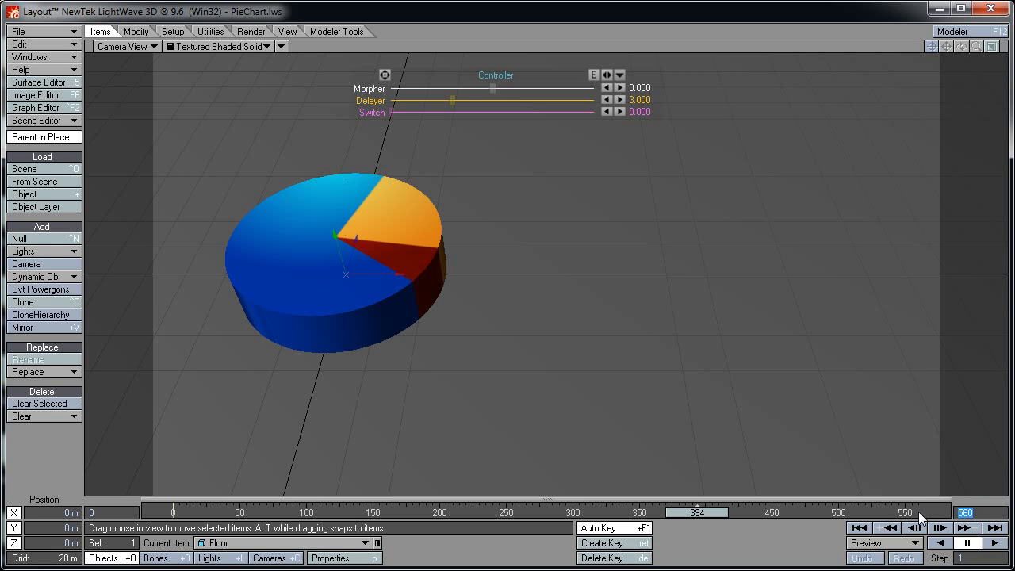
{"action": "type", "text": "520"}
{"action": "key", "text": "Return"}
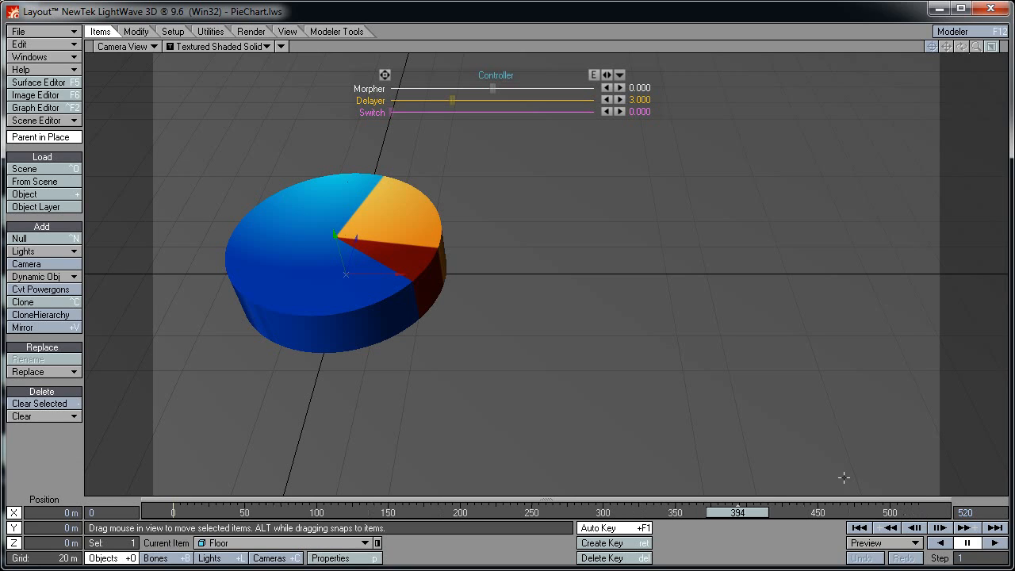
Set the camera's antialiasing to 20 and its motion blur to Photoreal, and close the camera properties.
{"action": "left_click", "coordinate": [270, 558]}
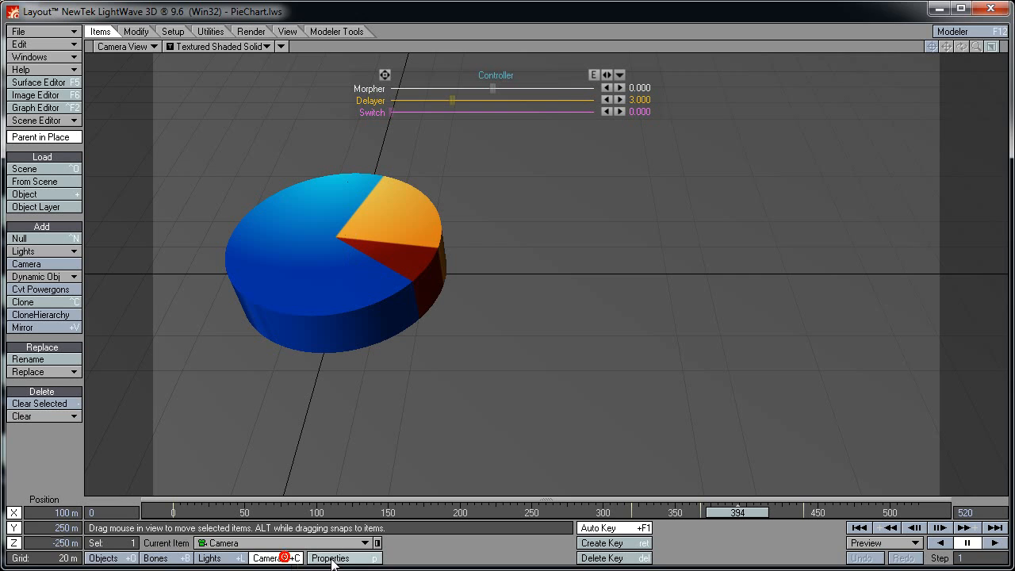
{"action": "left_click", "coordinate": [333, 559]}
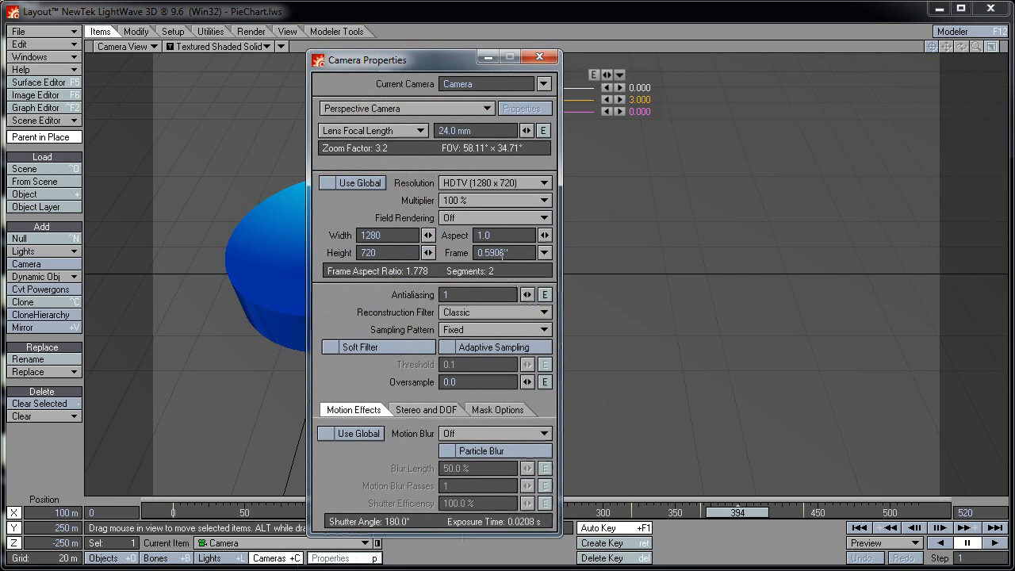
{"action": "left_click_drag", "start_coordinate": [460, 293], "coordinate": [432, 293]}
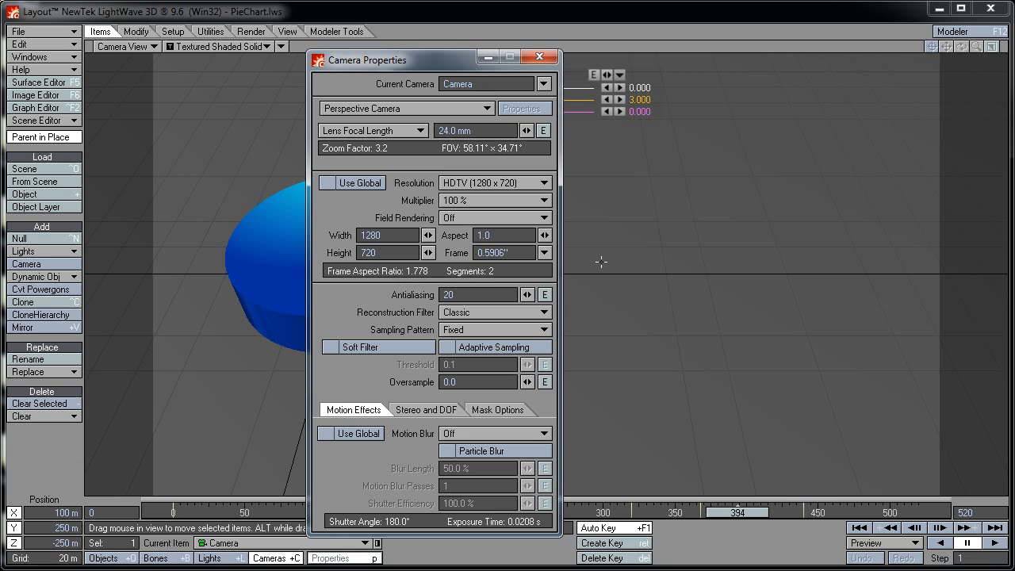
{"action": "left_click", "coordinate": [529, 413]}
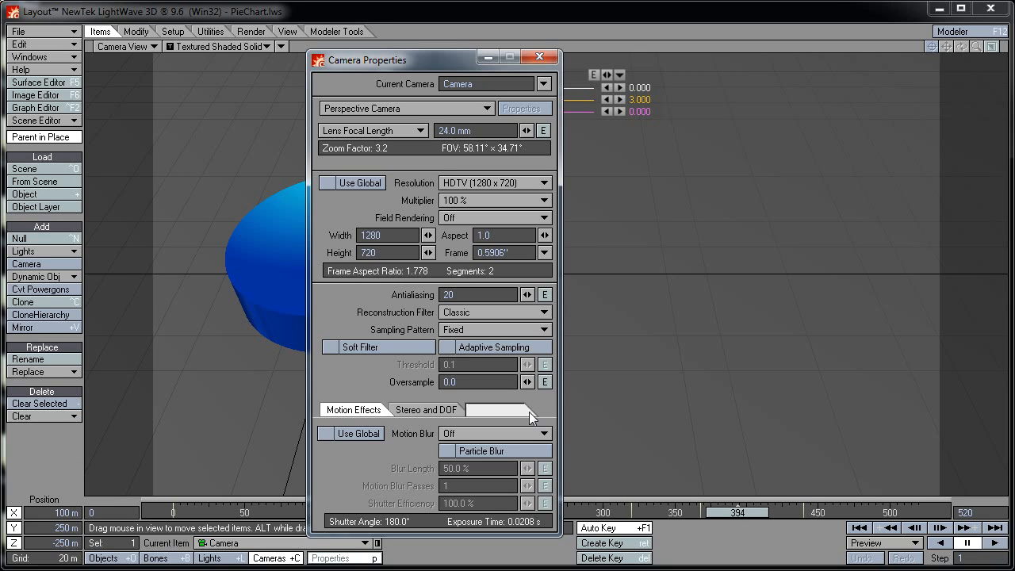
{"action": "left_click", "coordinate": [459, 448]}
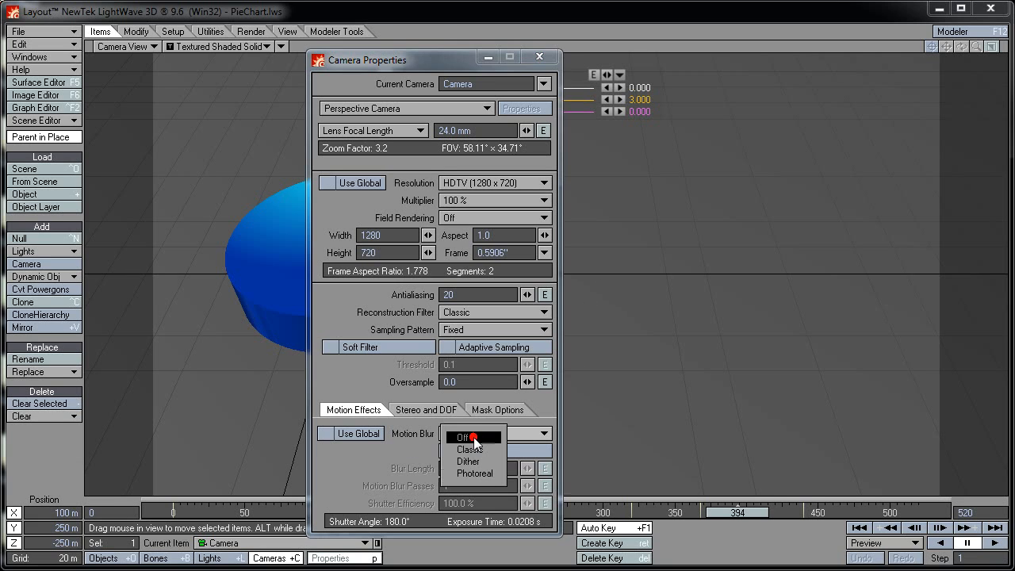
{"action": "left_click", "coordinate": [484, 474]}
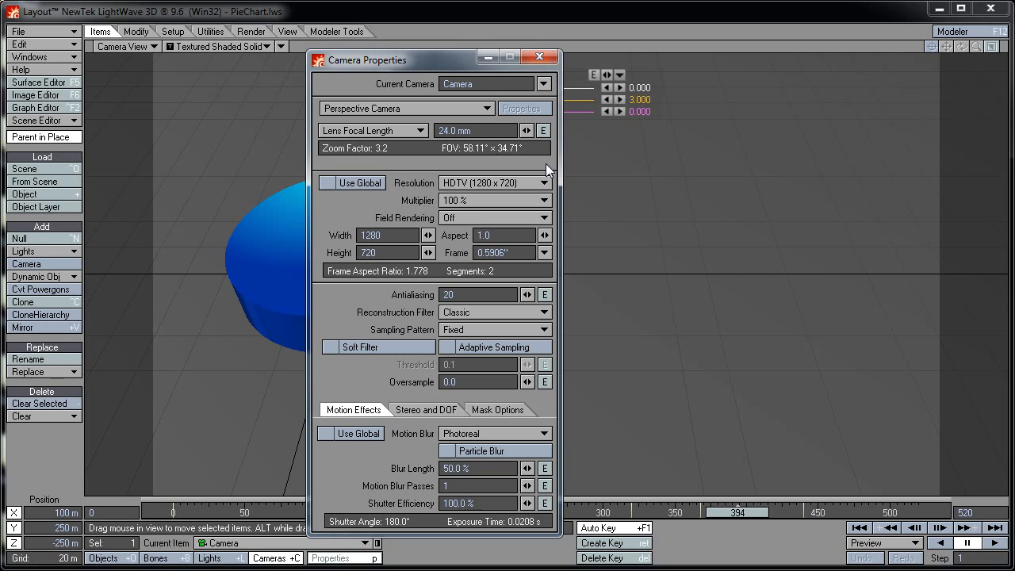
{"action": "left_click", "coordinate": [540, 58]}
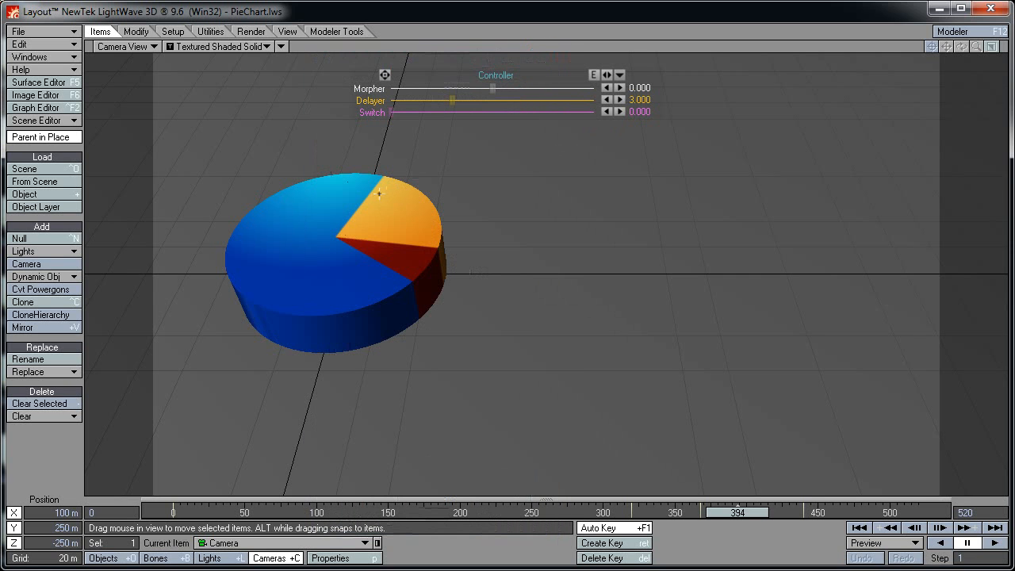
Set the global render range to first frame 0 and last frame 520.
{"action": "left_click", "coordinate": [250, 32]}
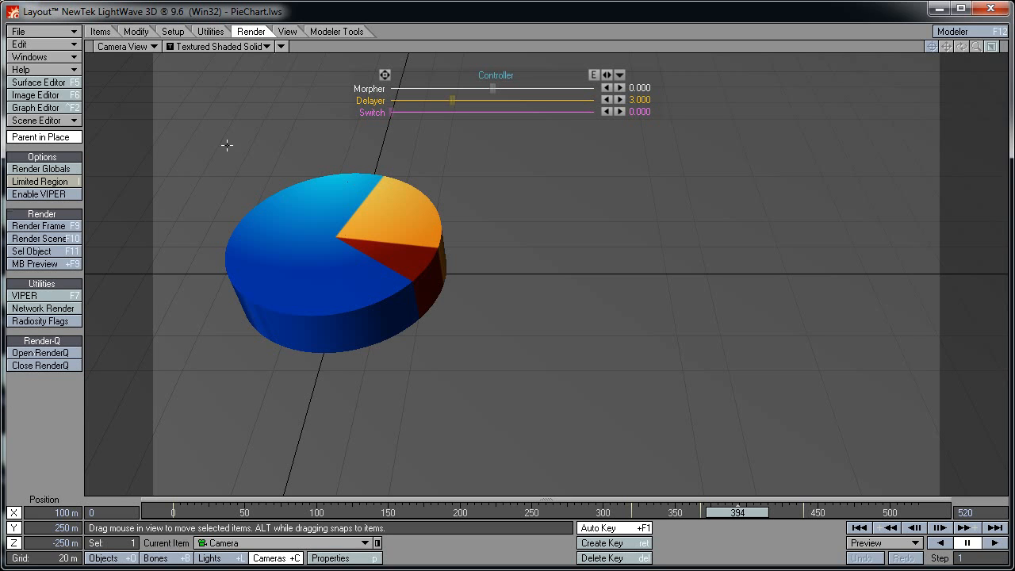
{"action": "left_click", "coordinate": [71, 169]}
{"action": "left_click_drag", "start_coordinate": [316, 82], "coordinate": [498, 147]}
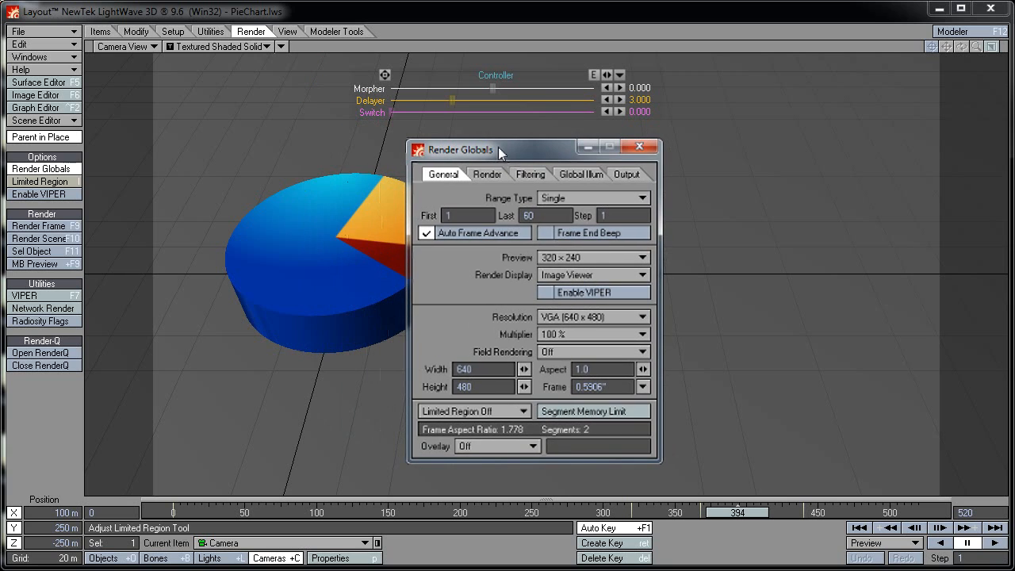
{"action": "left_click", "coordinate": [462, 216]}
{"action": "key", "text": "BackSpace"}
{"action": "type", "text": "0"}
{"action": "key", "text": "Tab"}
{"action": "type", "text": "520"}
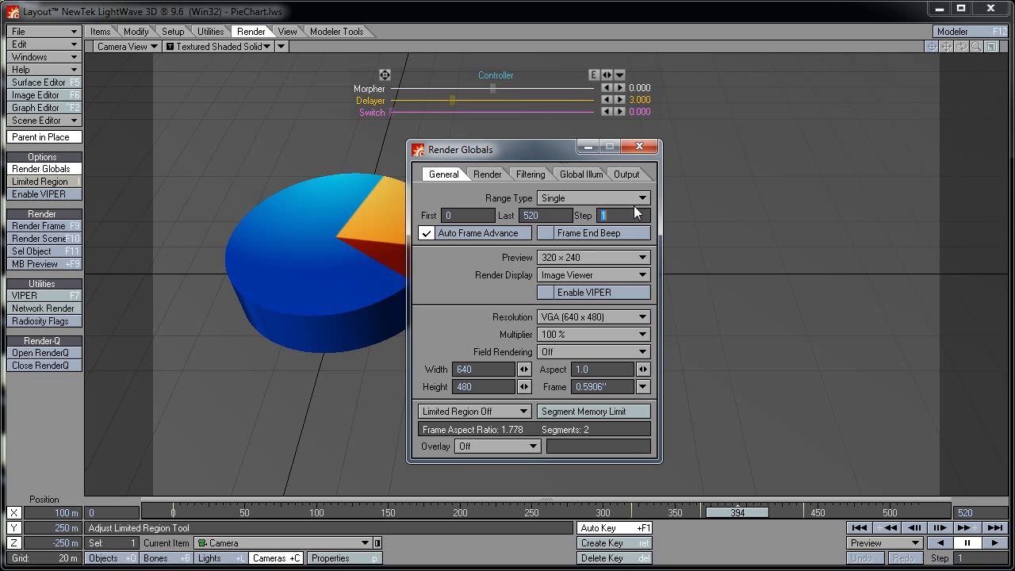
Enable saving RGB output to the Renders folder with the file prefix PieChart, and close the render settings.
{"action": "left_click", "coordinate": [627, 176]}
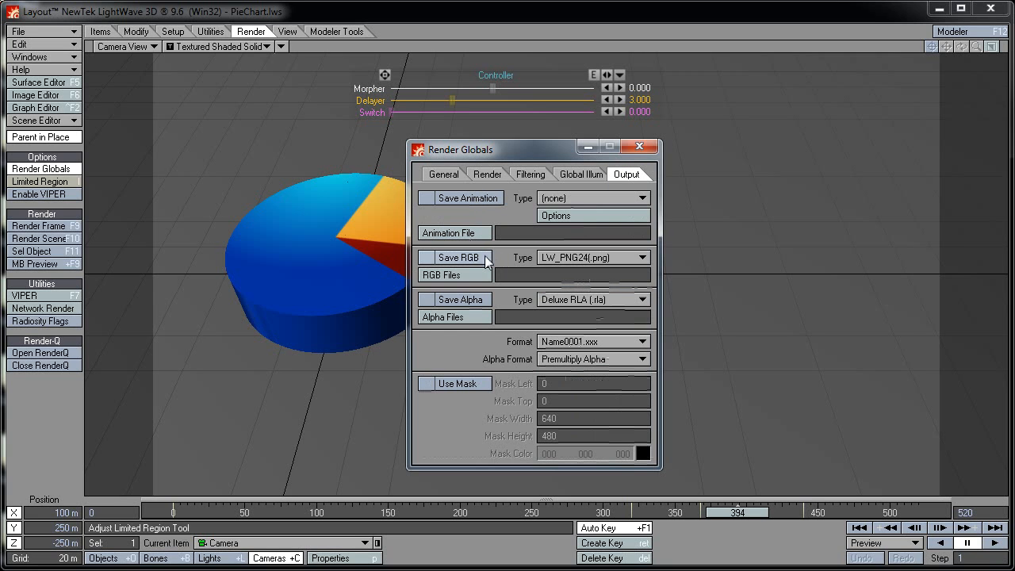
{"action": "left_click", "coordinate": [429, 259]}
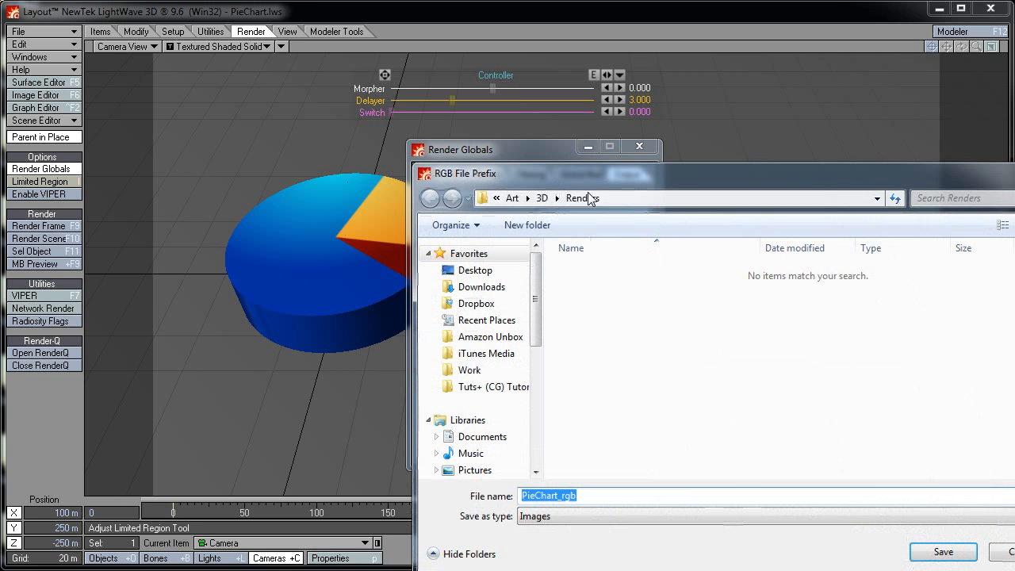
{"action": "left_click_drag", "start_coordinate": [593, 184], "coordinate": [439, 91]}
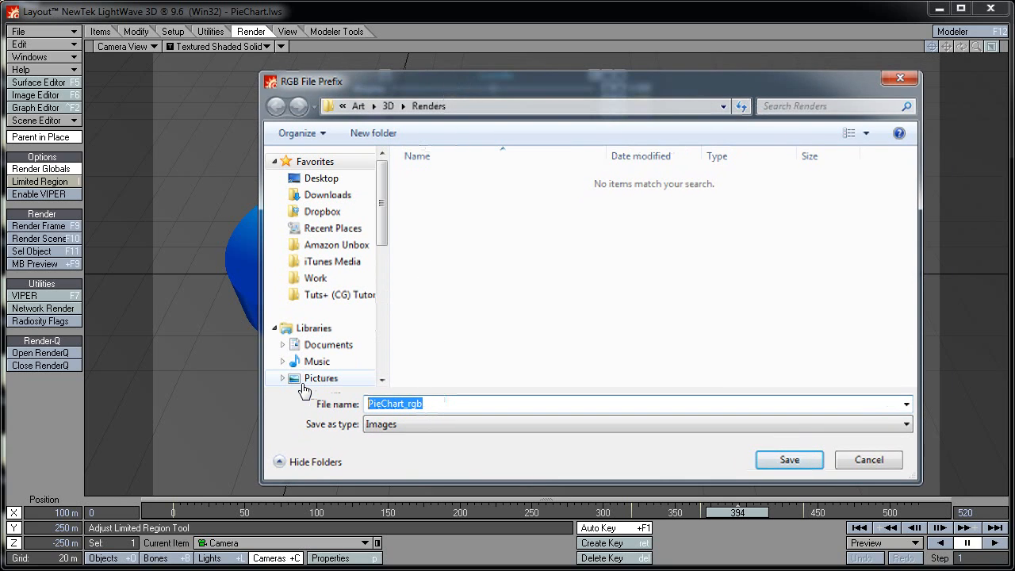
{"action": "type", "text": "PieChart"}
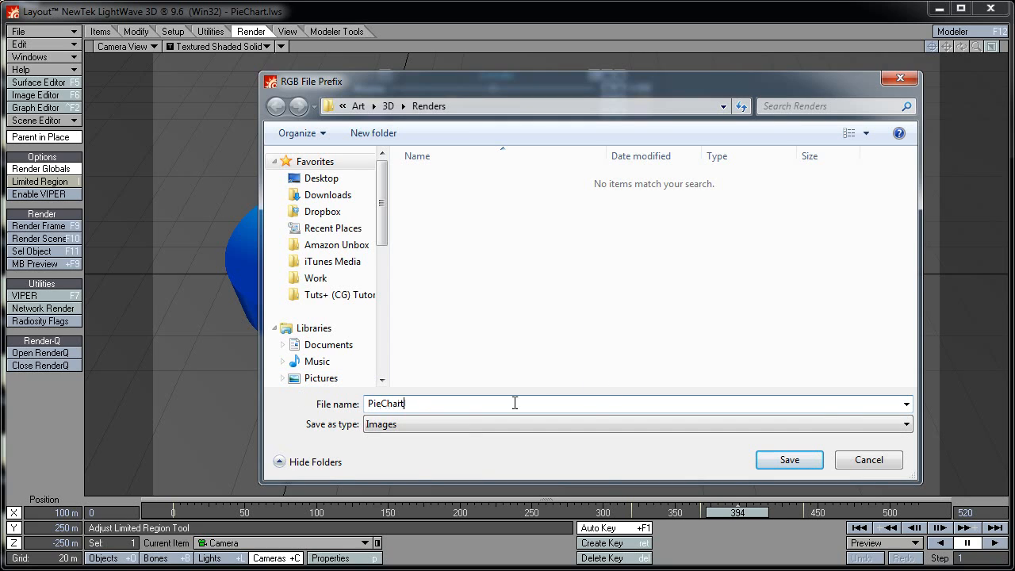
{"action": "left_click", "coordinate": [771, 468]}
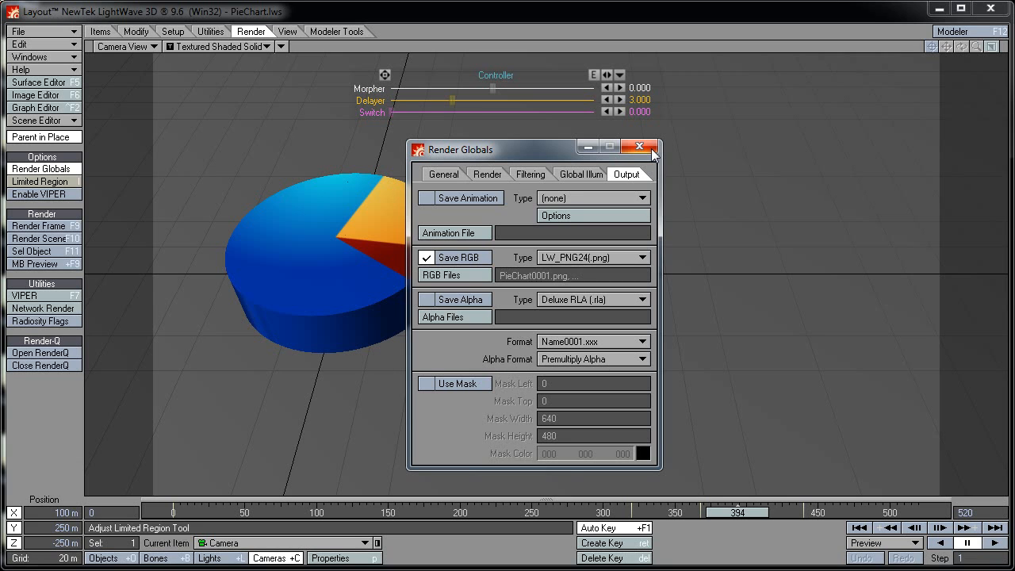
{"action": "left_click", "coordinate": [640, 147]}
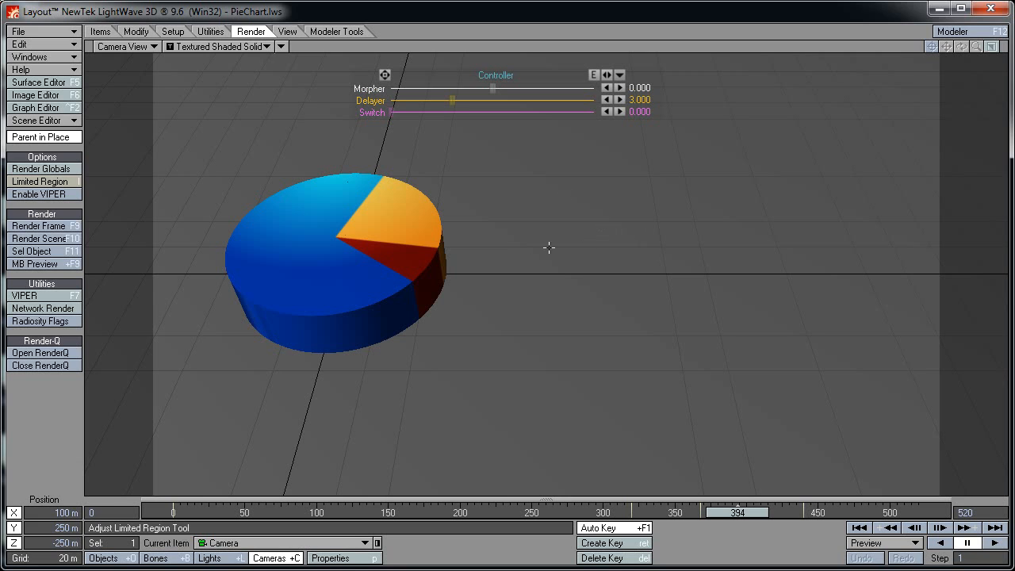
Save the scene over the existing PieChart.lws and save all objects.
{"action": "left_click", "coordinate": [71, 31]}
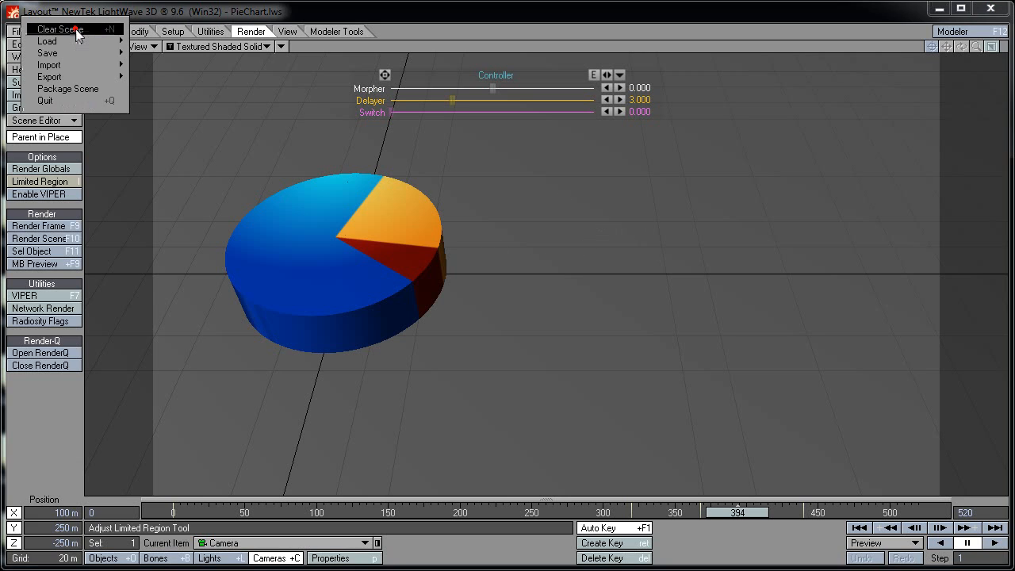
{"action": "mouse_move", "coordinate": [76, 52]}
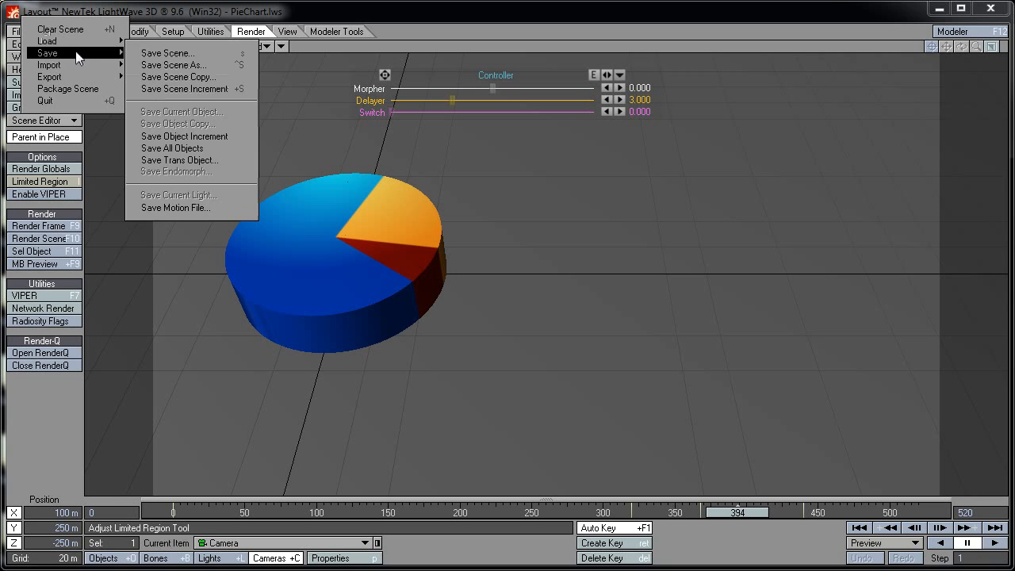
{"action": "left_click", "coordinate": [171, 54]}
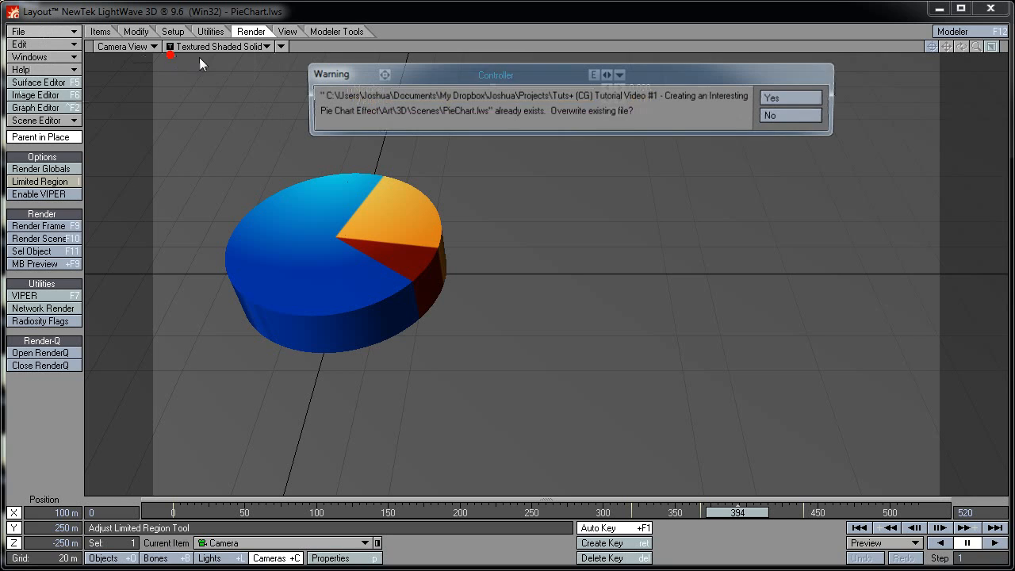
{"action": "left_click", "coordinate": [797, 99]}
{"action": "left_click", "coordinate": [69, 32]}
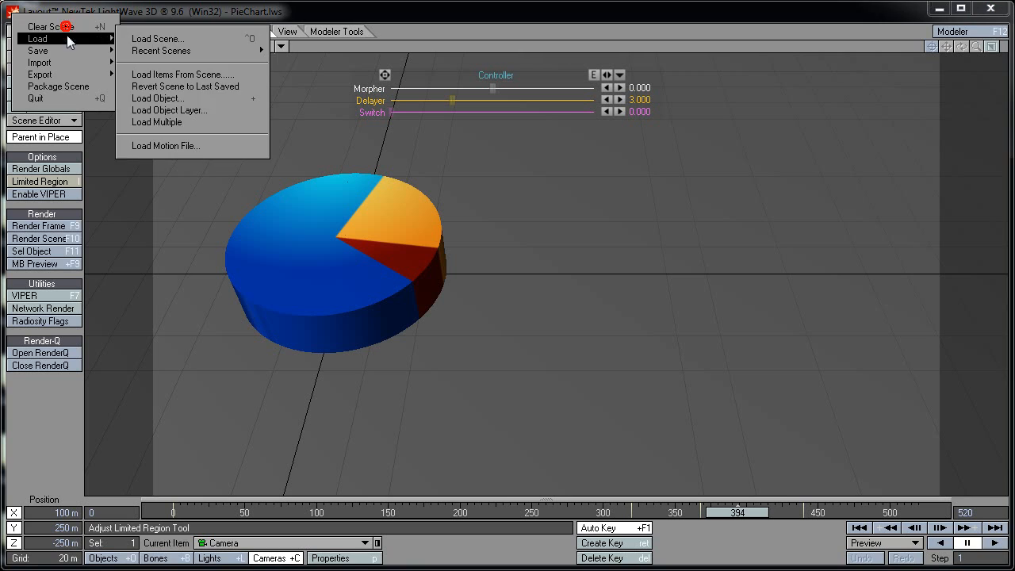
{"action": "mouse_move", "coordinate": [69, 49]}
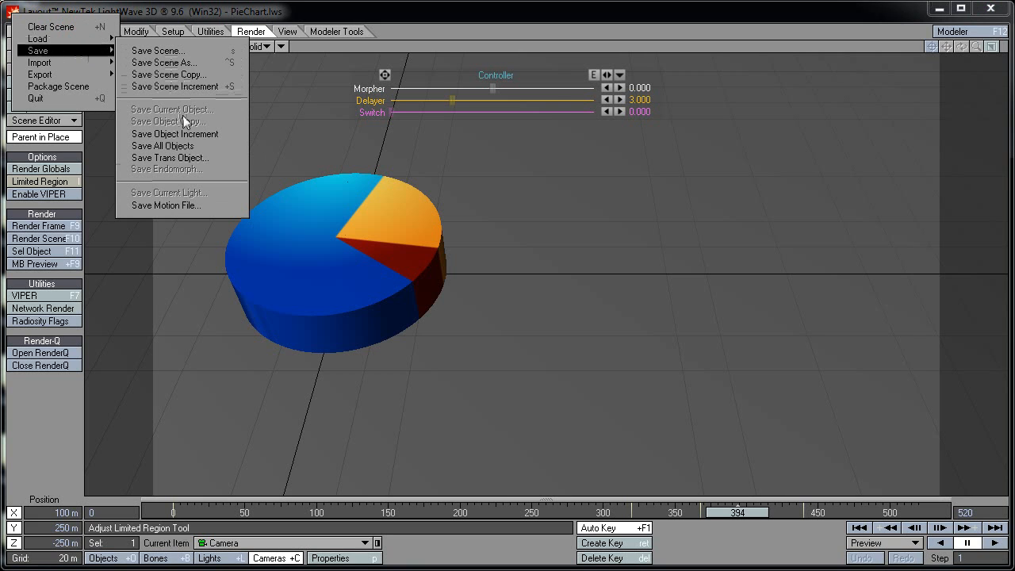
{"action": "left_click", "coordinate": [184, 145]}
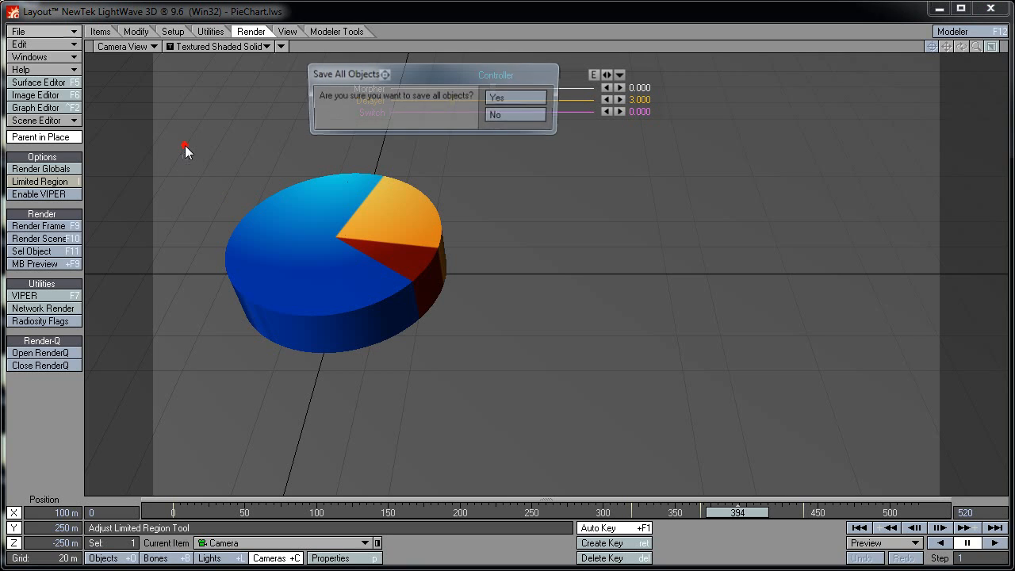
{"action": "left_click", "coordinate": [520, 97]}
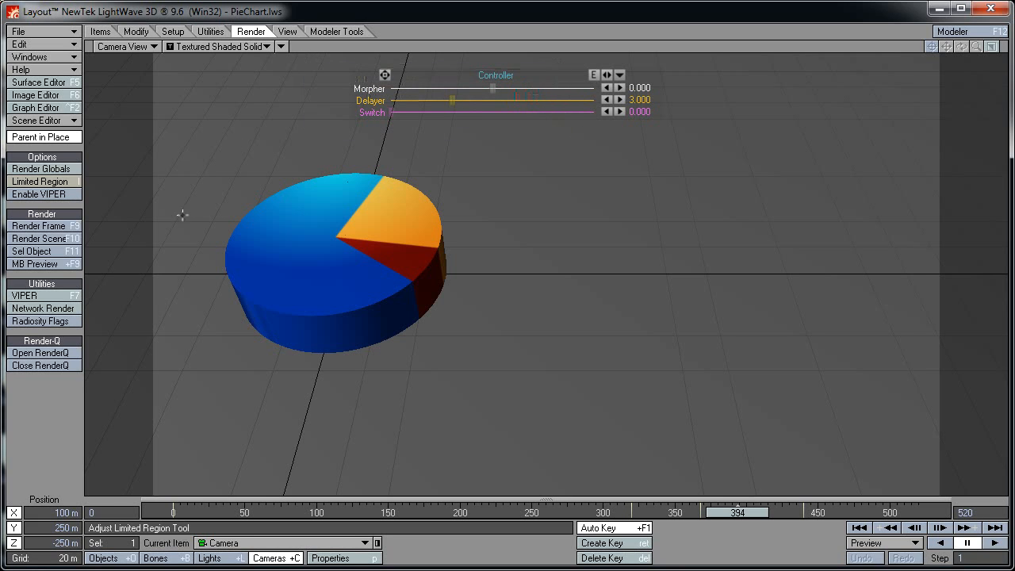
Render the whole scene with the render display turned off.
{"action": "left_click", "coordinate": [70, 238]}
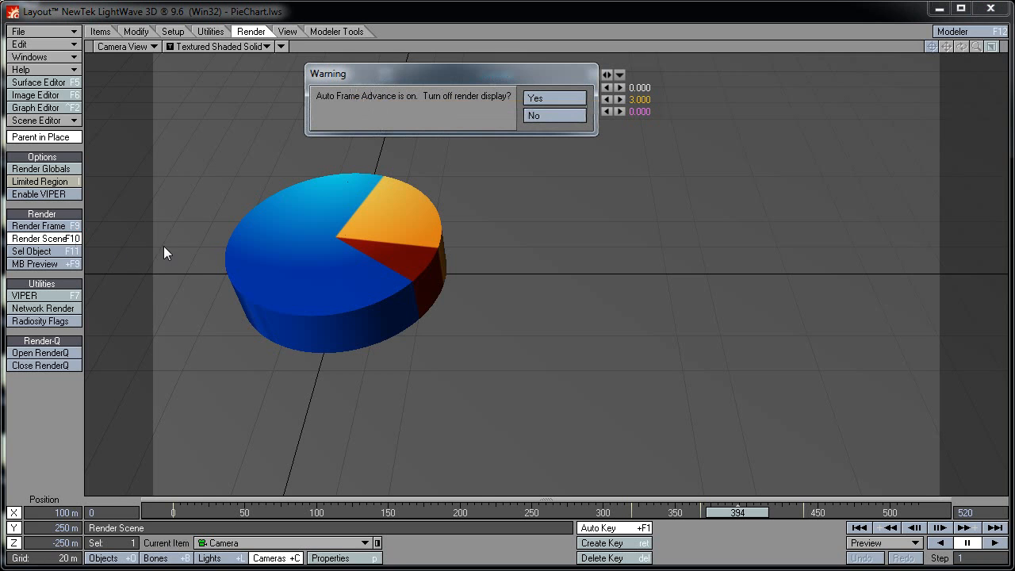
{"action": "left_click", "coordinate": [557, 99]}
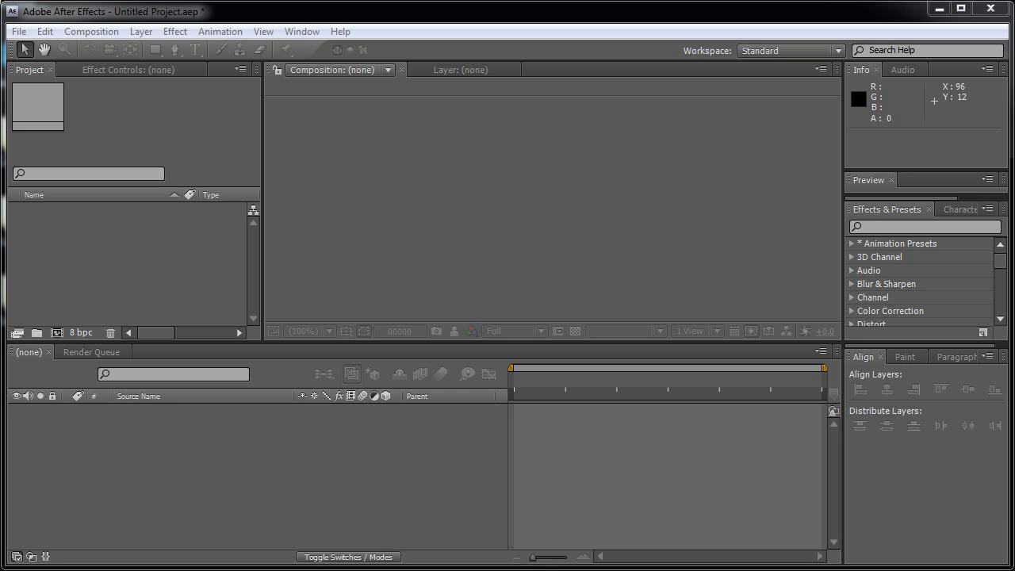
Create a new 1280 x 720 composition in After Effects at 24 fps with a duration of 1100 frames.
{"action": "left_click", "coordinate": [90, 31]}
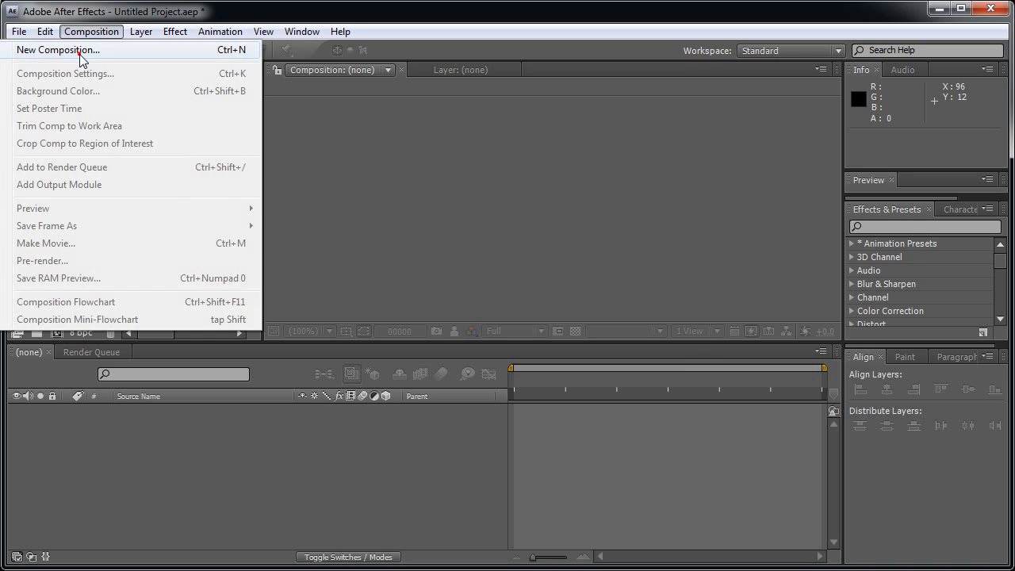
{"action": "left_click", "coordinate": [82, 50]}
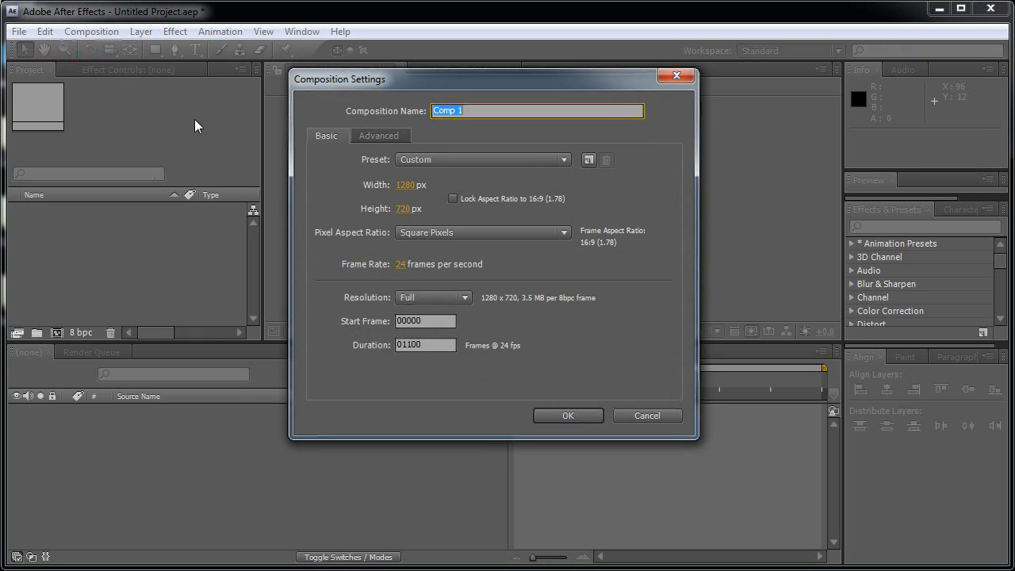
{"action": "left_click", "coordinate": [428, 345]}
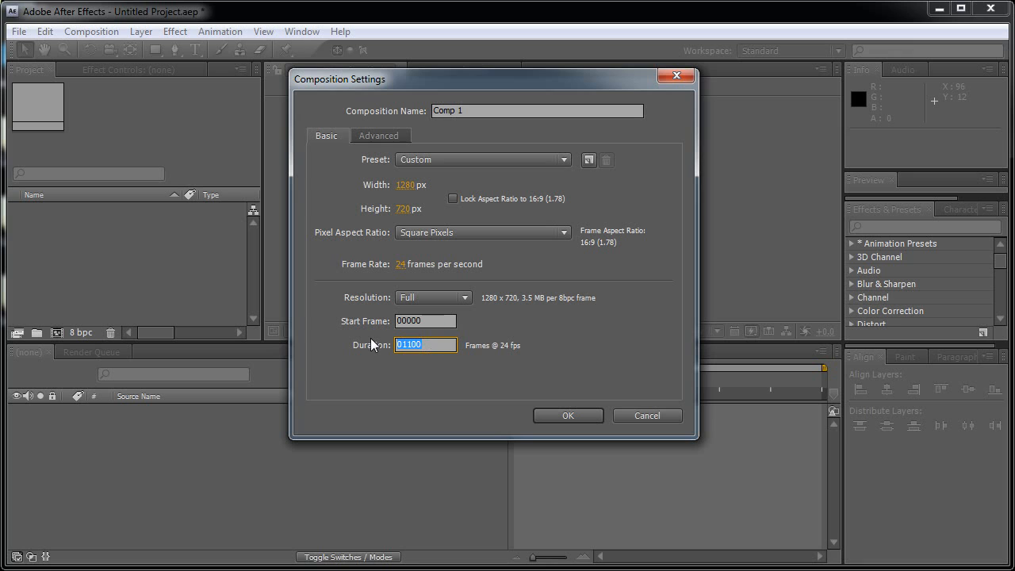
{"action": "type", "text": "1100"}
{"action": "left_click", "coordinate": [553, 414]}
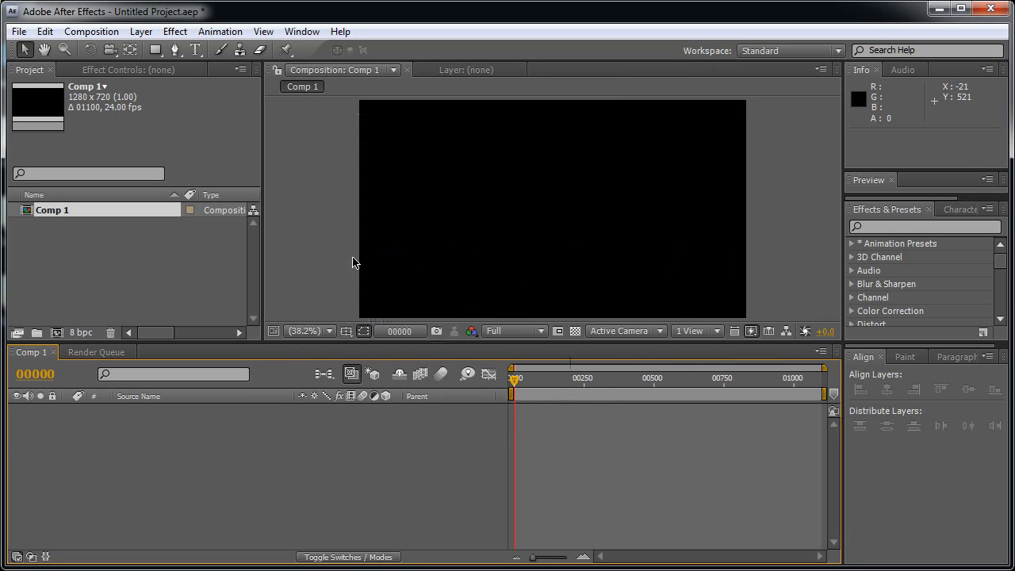
Import the rendered frames from the Renders folder as a PNG sequence starting at PieChart0000.png.
{"action": "left_click", "coordinate": [141, 252]}
{"action": "double_click", "coordinate": [141, 251]}
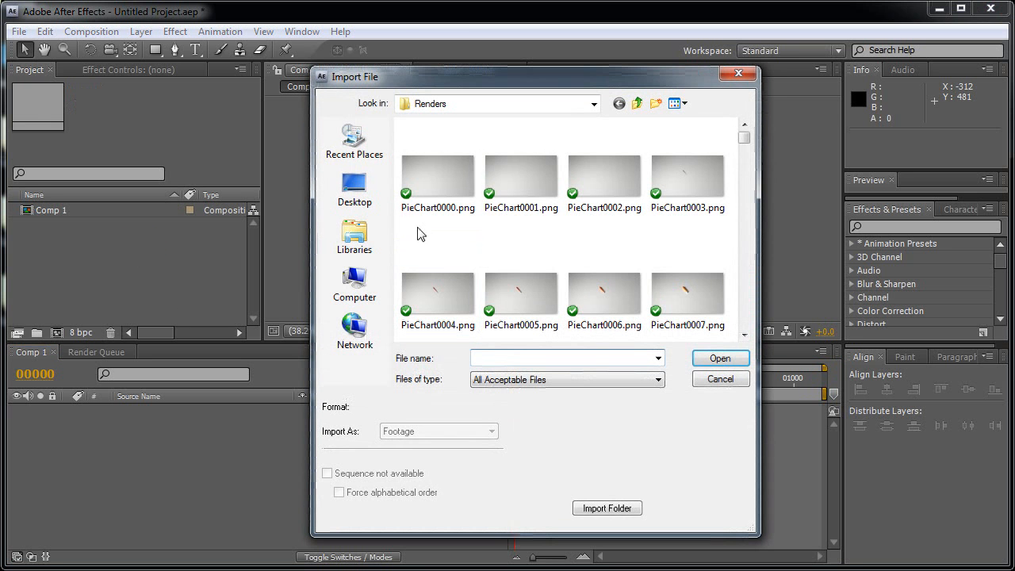
{"action": "left_click", "coordinate": [421, 198]}
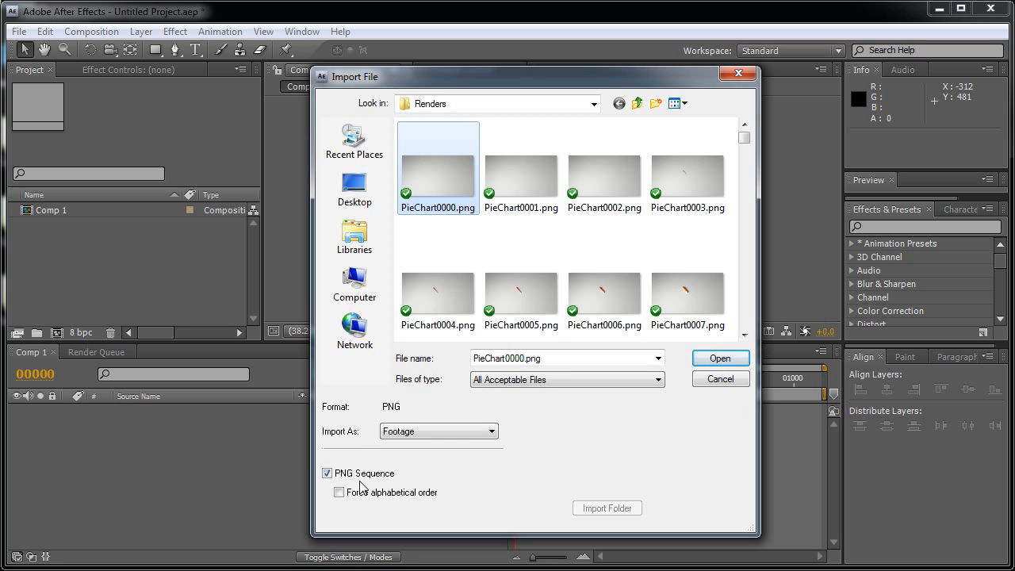
{"action": "left_click", "coordinate": [726, 359]}
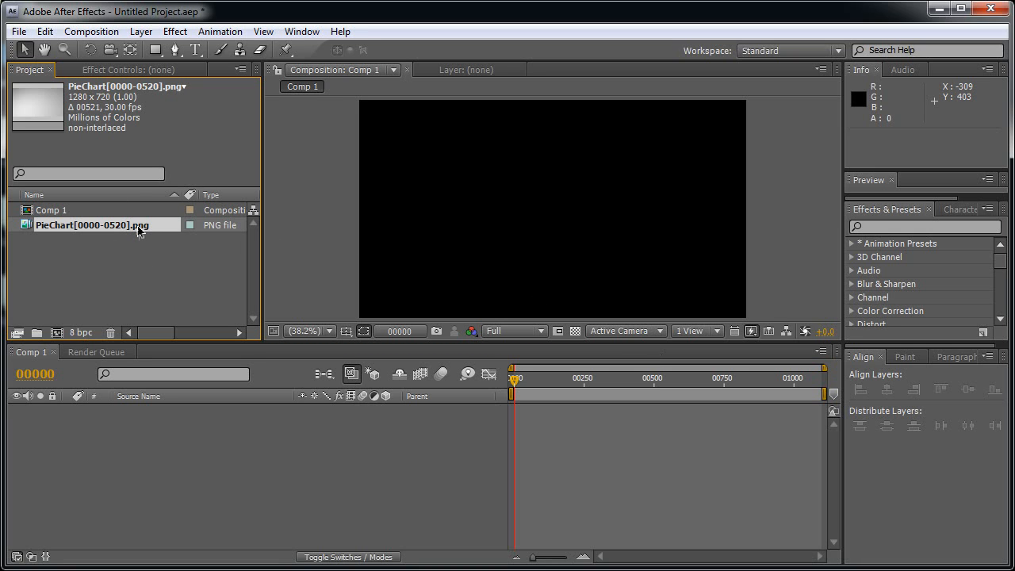
Interpret the PieChart PNG sequence at 24 frames per second and add it as a layer in Comp 1.
{"action": "right_click", "coordinate": [95, 230]}
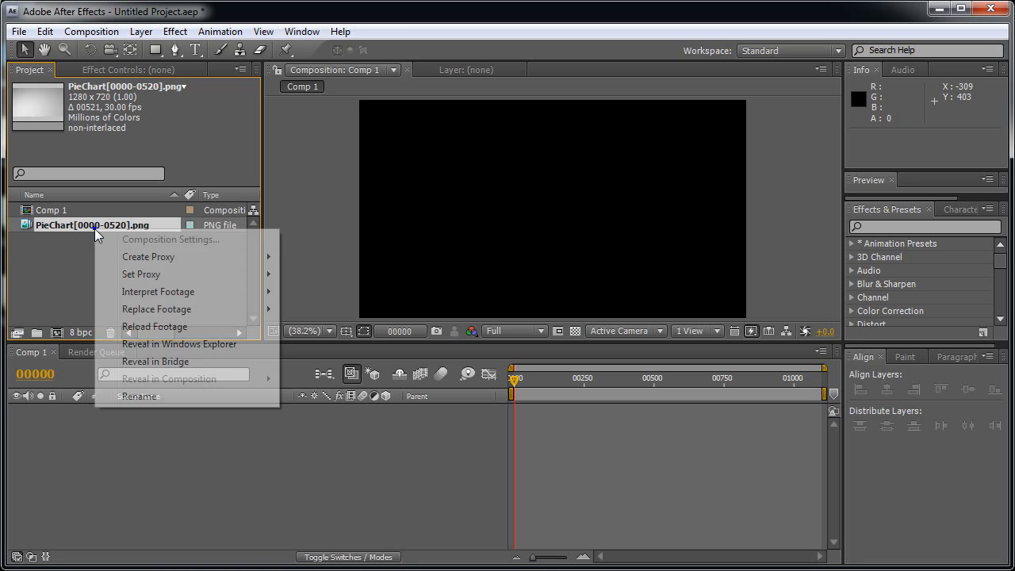
{"action": "mouse_move", "coordinate": [170, 292]}
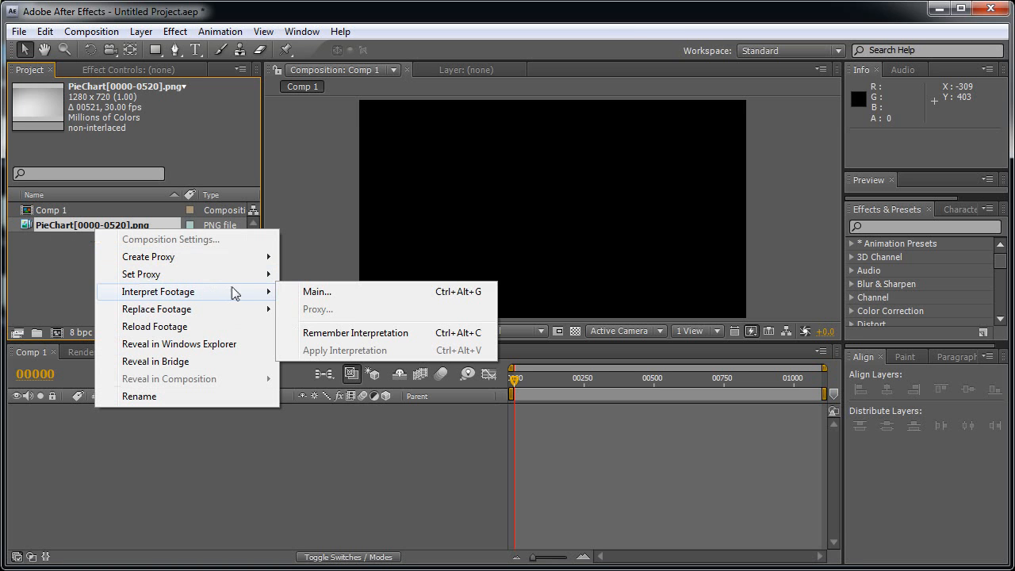
{"action": "left_click", "coordinate": [313, 292]}
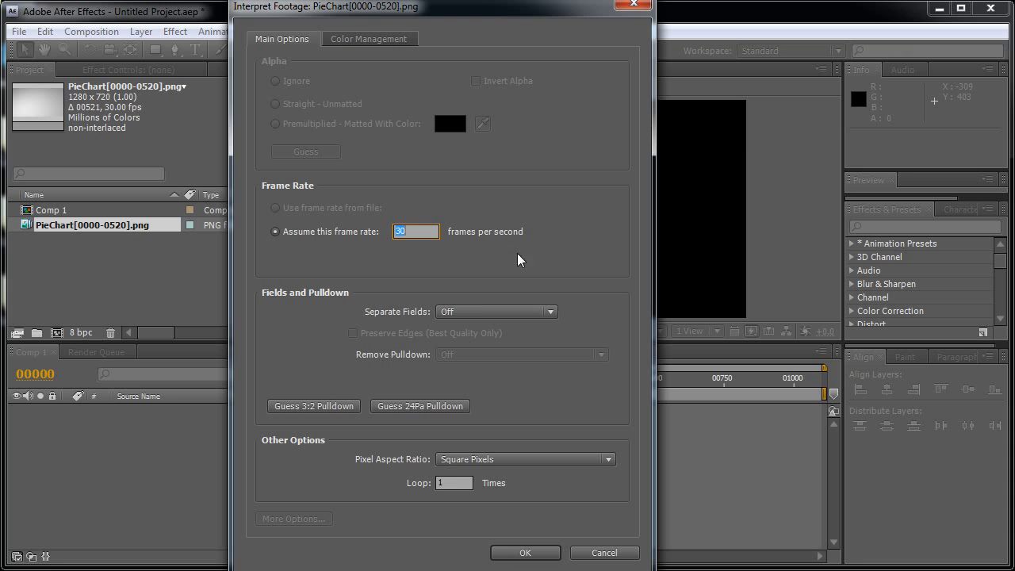
{"action": "left_click", "coordinate": [409, 231]}
{"action": "left_click_drag", "start_coordinate": [410, 231], "coordinate": [396, 232]}
{"action": "type", "text": "24"}
{"action": "left_click", "coordinate": [523, 552]}
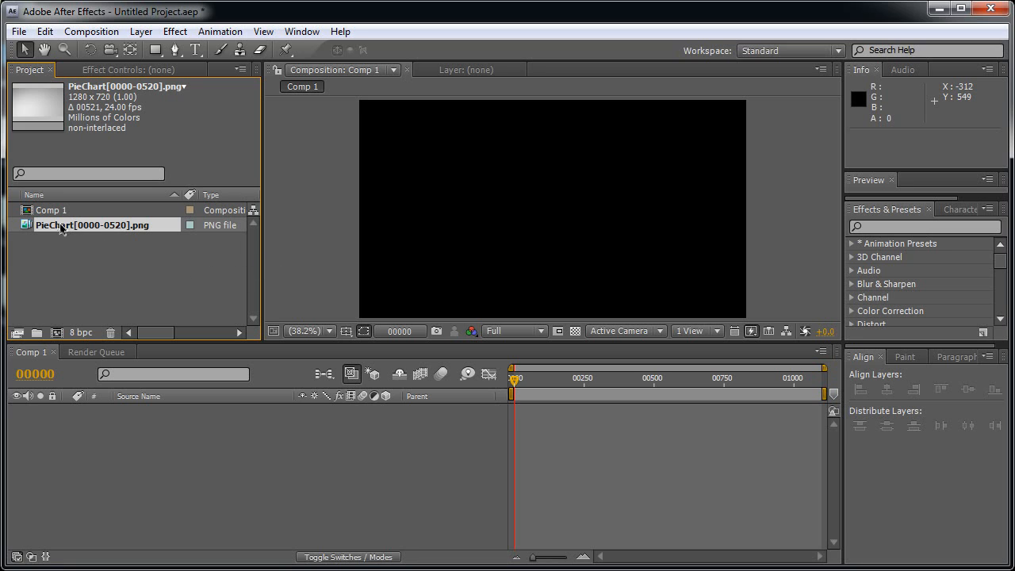
{"action": "left_click_drag", "start_coordinate": [61, 228], "coordinate": [143, 429]}
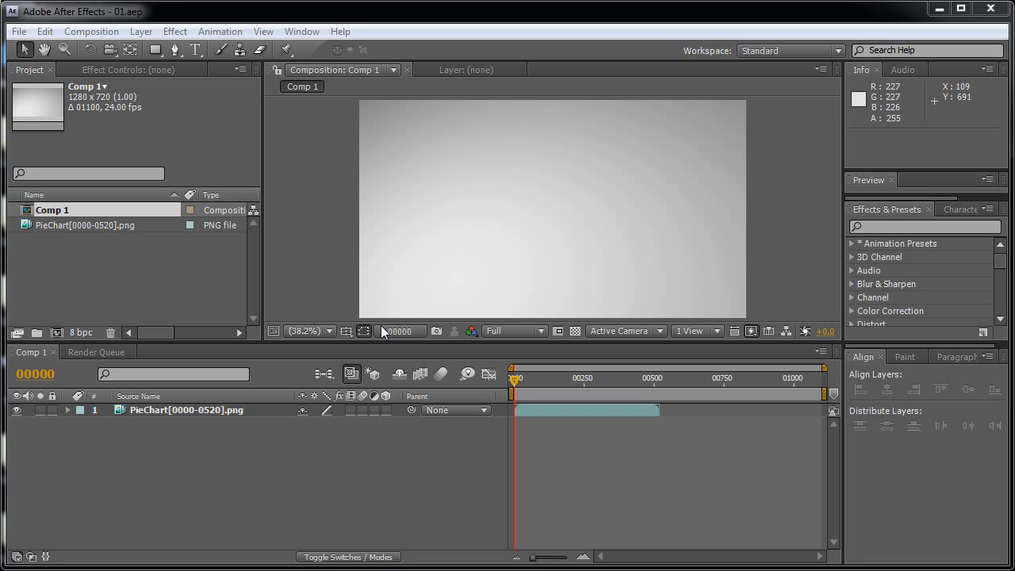
Enable time remapping on the PieChart layer and extend its out point past the end of the composition.
{"action": "left_click", "coordinate": [219, 411]}
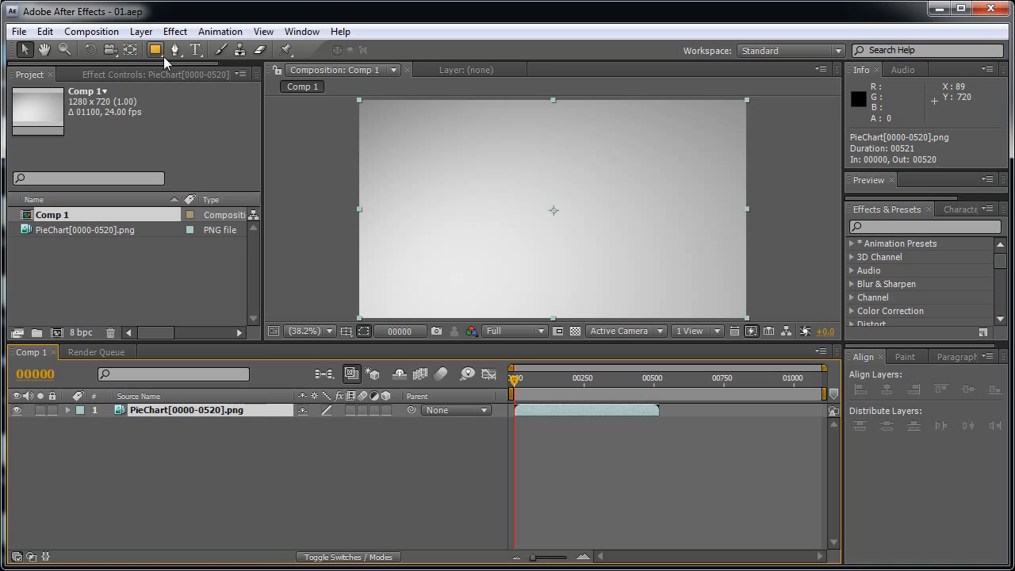
{"action": "left_click", "coordinate": [146, 35]}
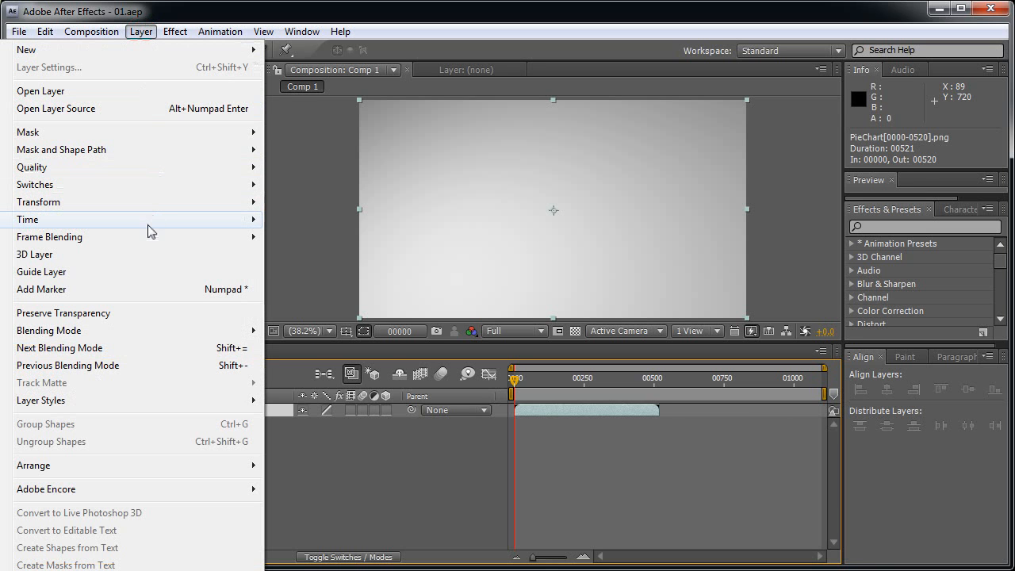
{"action": "mouse_move", "coordinate": [161, 222]}
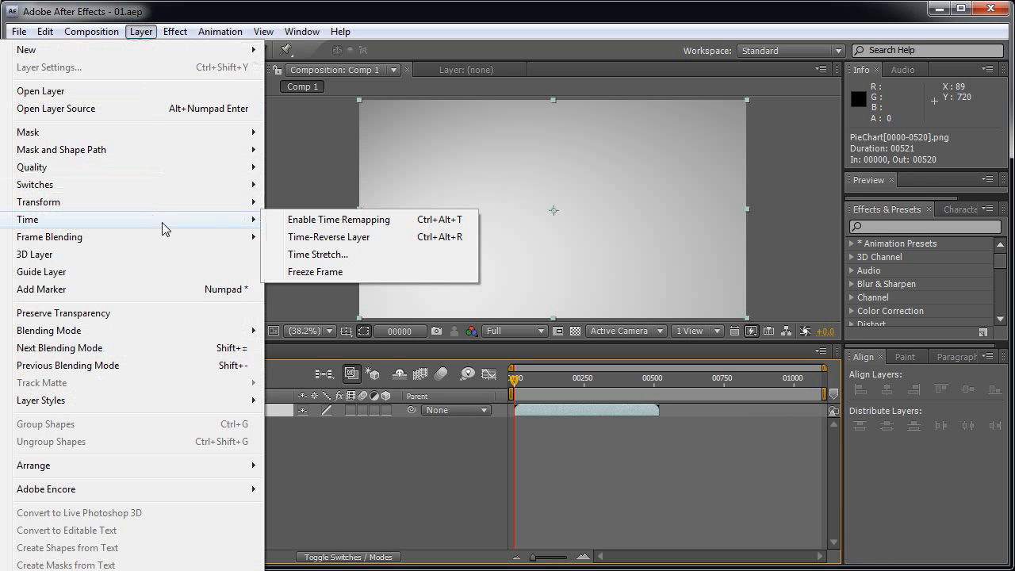
{"action": "left_click", "coordinate": [307, 221]}
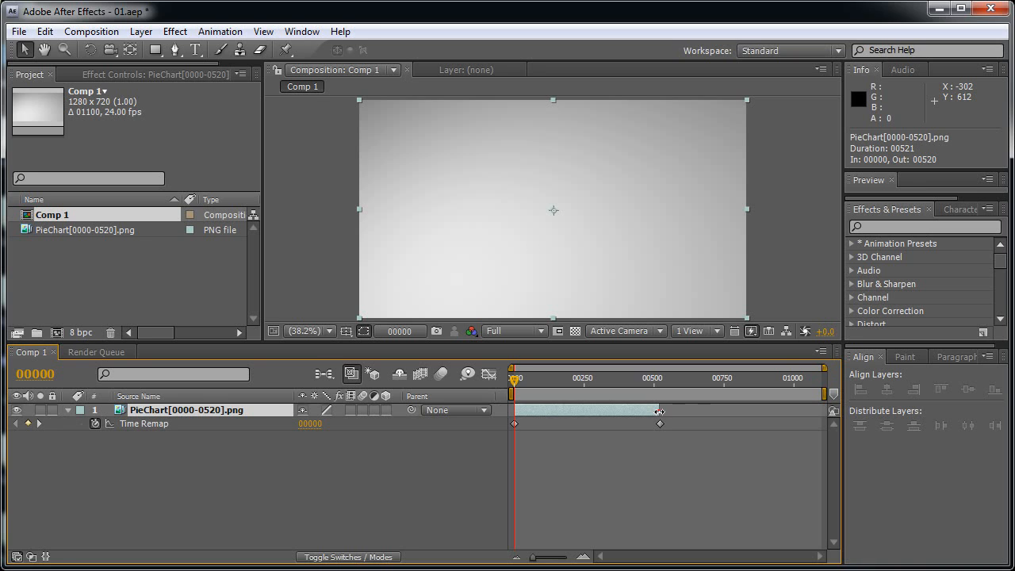
{"action": "left_click_drag", "start_coordinate": [659, 411], "coordinate": [841, 416]}
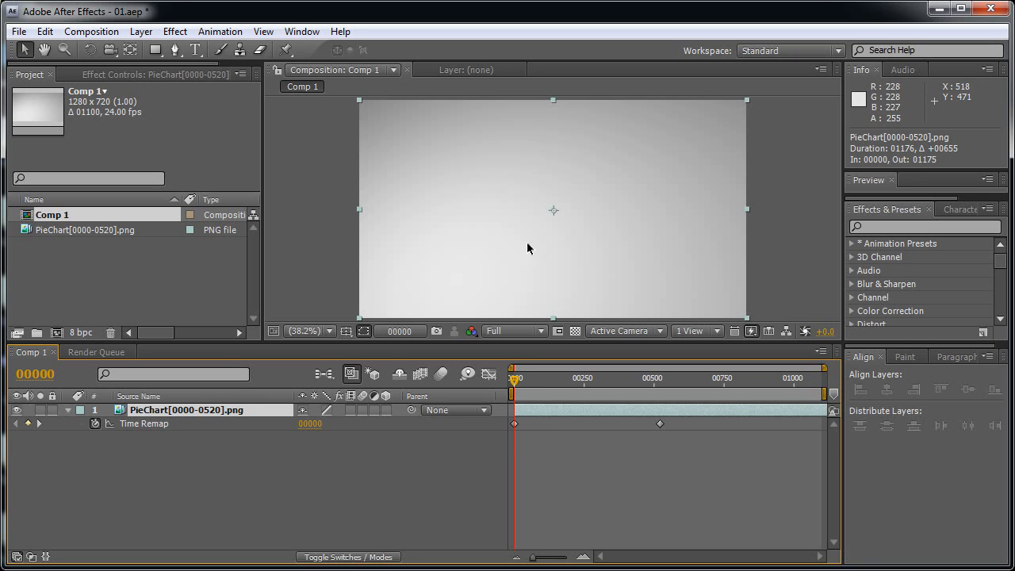
Move the current time to frame 24 and bring the last Time Remap keyframe back to frame 23.
{"action": "left_click", "coordinate": [514, 425]}
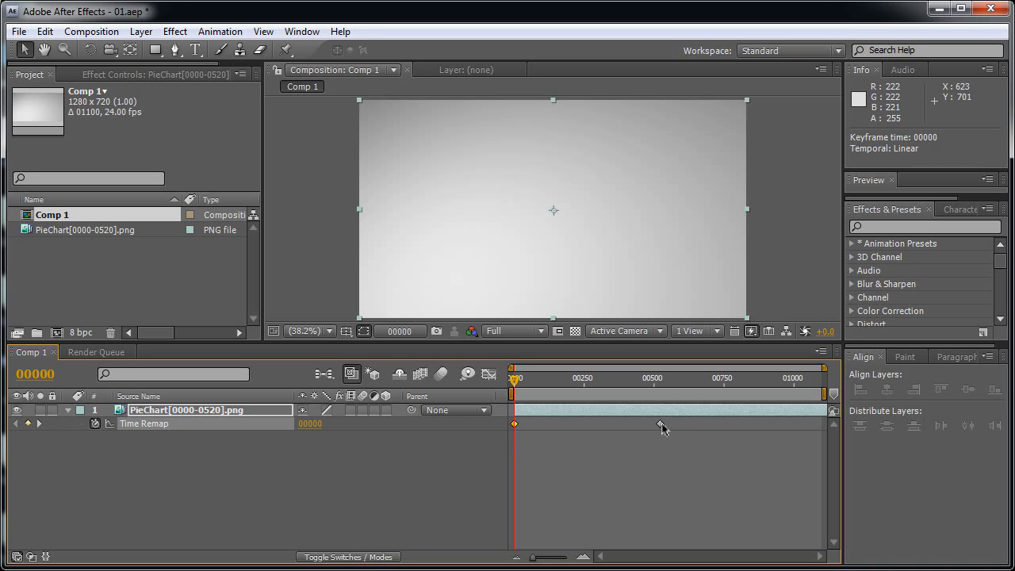
{"action": "left_click_drag", "start_coordinate": [661, 424], "coordinate": [546, 424]}
{"action": "left_click", "coordinate": [34, 374]}
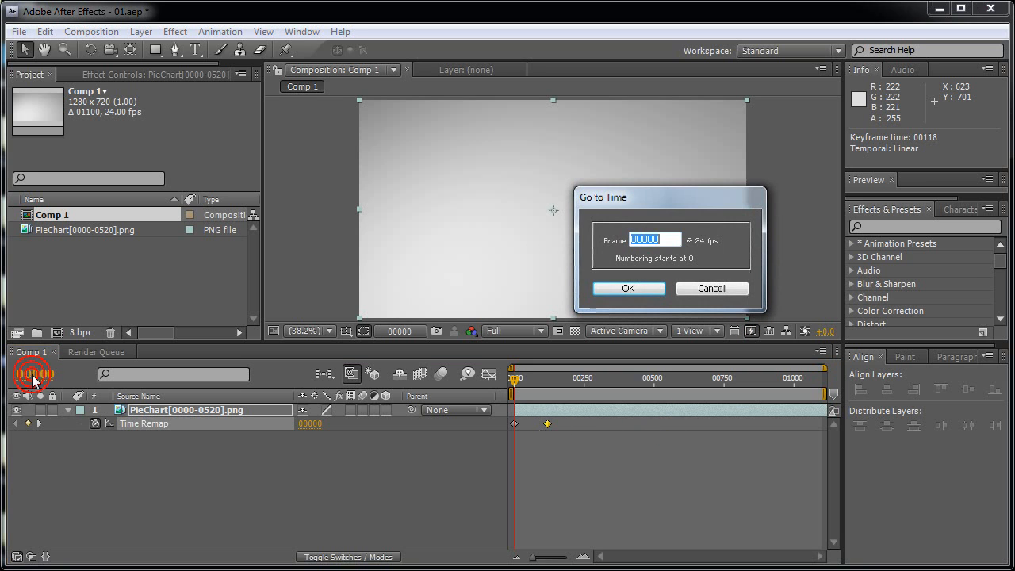
{"action": "type", "text": "24"}
{"action": "key", "text": "Return"}
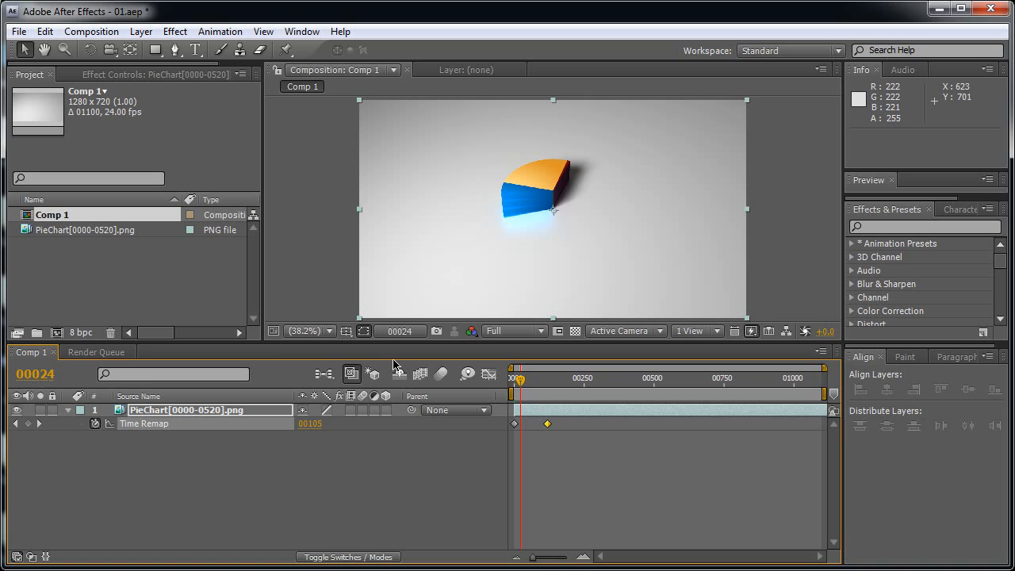
{"action": "left_click", "coordinate": [588, 560]}
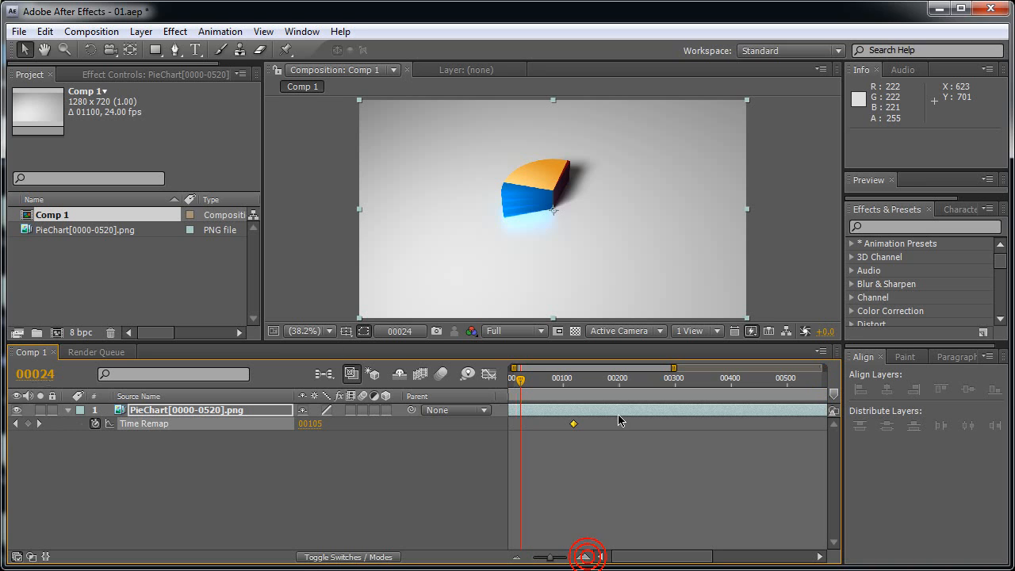
{"action": "left_click", "coordinate": [571, 424]}
{"action": "left_click_drag", "start_coordinate": [572, 426], "coordinate": [520, 443]}
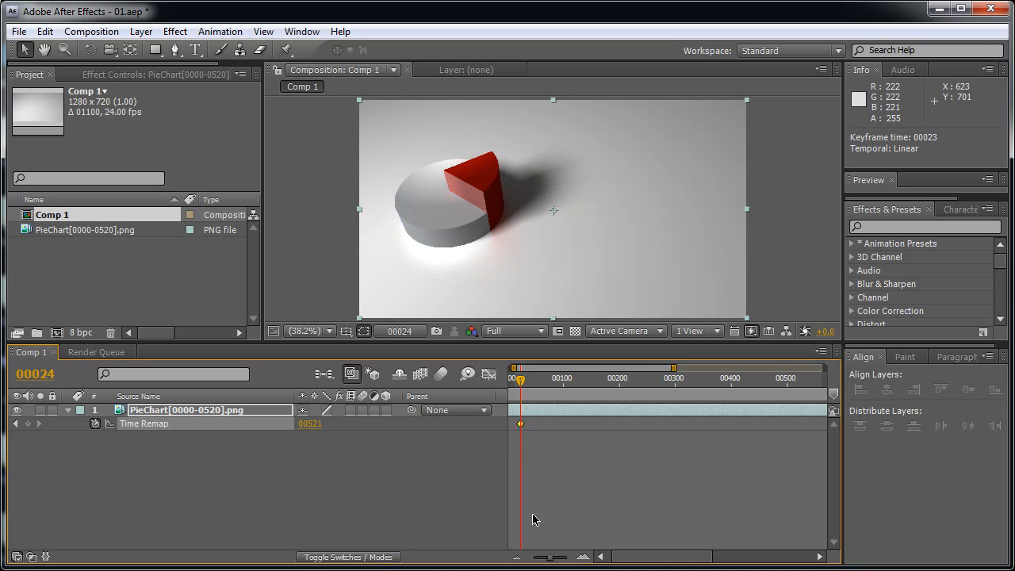
{"action": "left_click", "coordinate": [516, 559]}
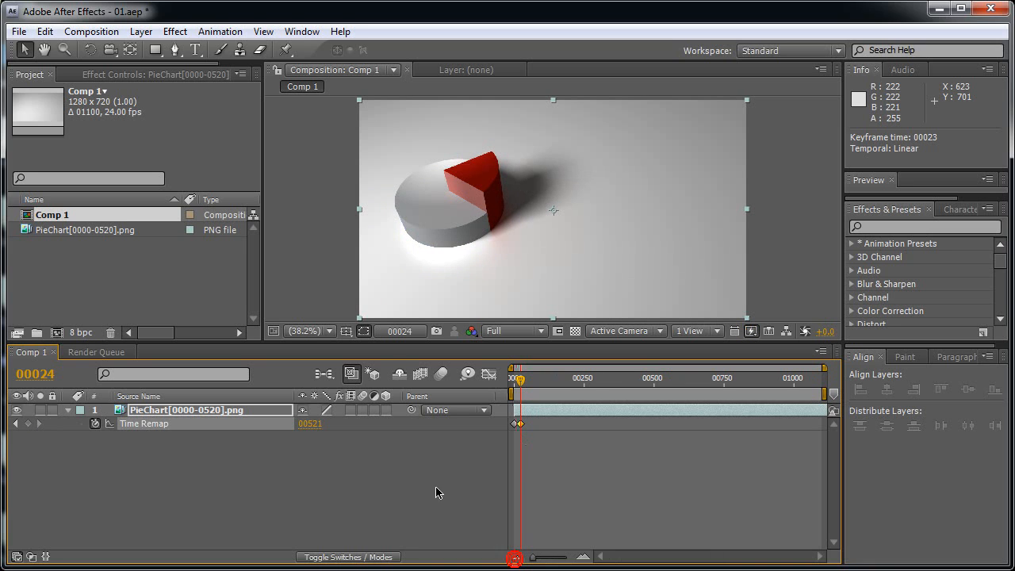
Set the PieChart layer's Time Remap value to 0 at frame 24.
{"action": "left_click", "coordinate": [310, 423]}
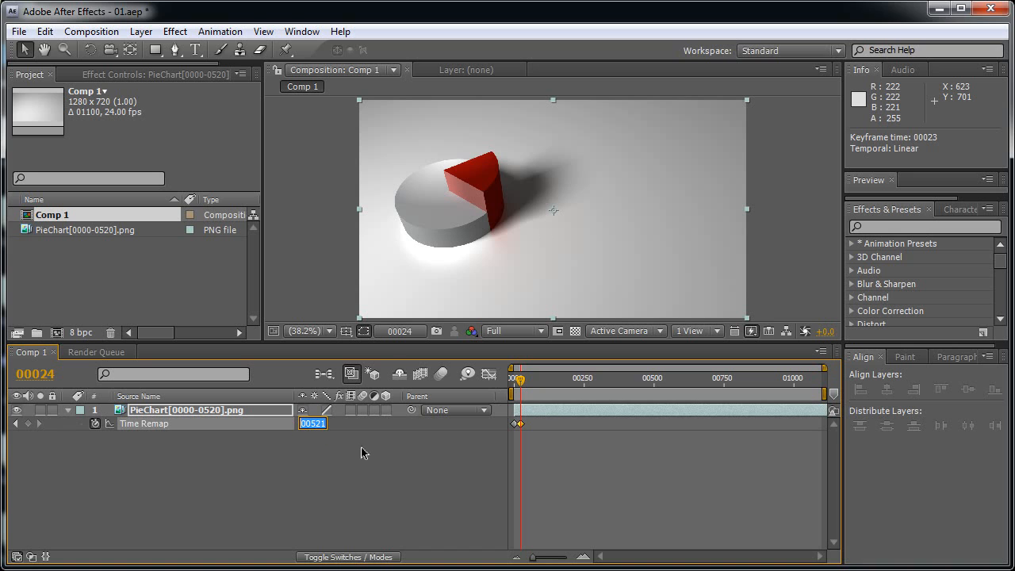
{"action": "type", "text": "0"}
{"action": "key", "text": "Return"}
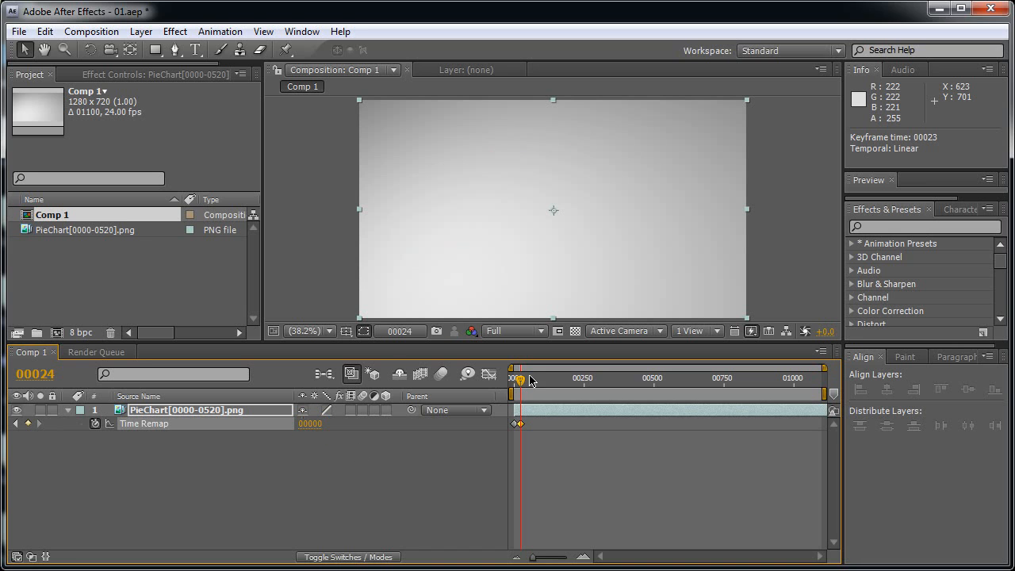
Go to the Time Remap keyframe at frame 23 and set its value to 0.
{"action": "left_click_drag", "start_coordinate": [521, 381], "coordinate": [511, 385]}
{"action": "left_click", "coordinate": [39, 424]}
{"action": "left_click", "coordinate": [310, 424]}
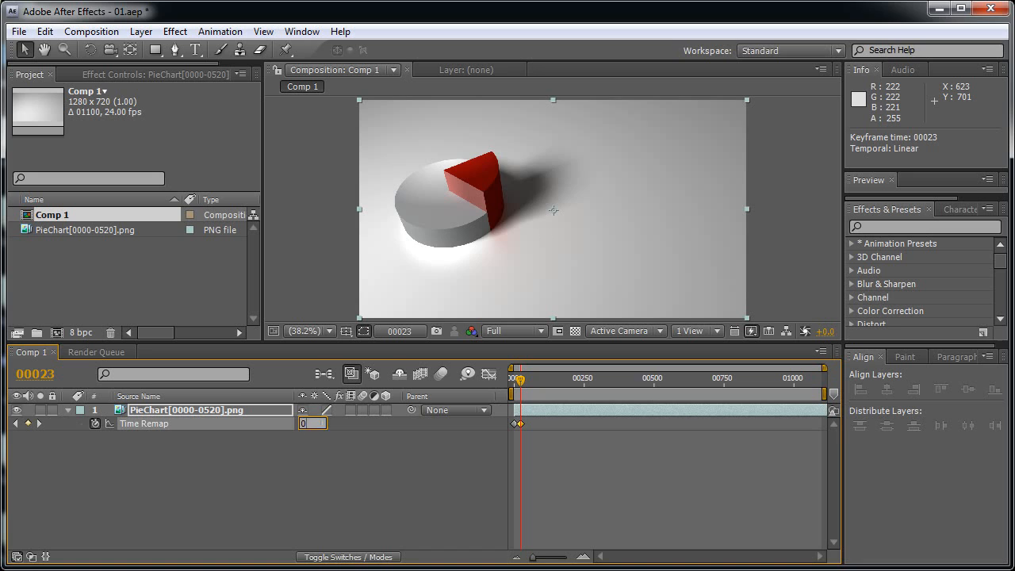
{"action": "type", "text": "0000"}
{"action": "key", "text": "Return"}
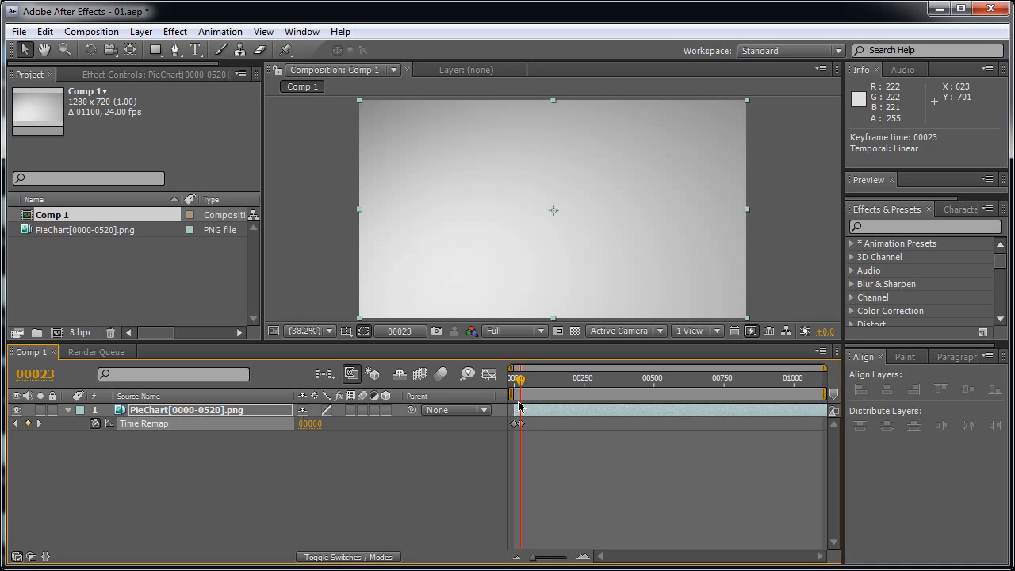
{"action": "left_click_drag", "start_coordinate": [520, 425], "coordinate": [521, 426]}
{"action": "left_click_drag", "start_coordinate": [520, 381], "coordinate": [518, 380]}
{"action": "left_click", "coordinate": [41, 424]}
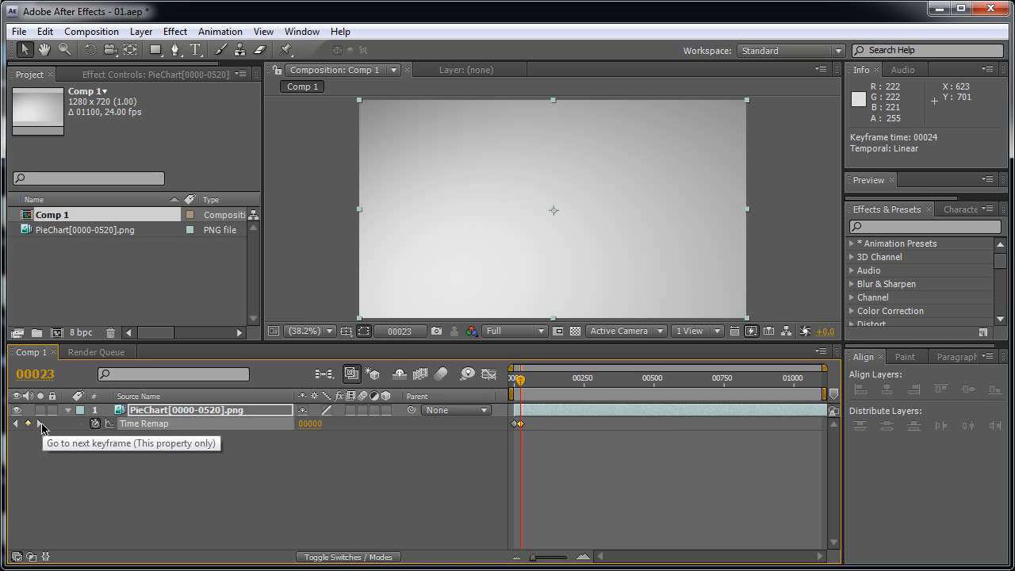
Move the current time of Comp 1 to frame 401.
{"action": "left_click", "coordinate": [36, 374]}
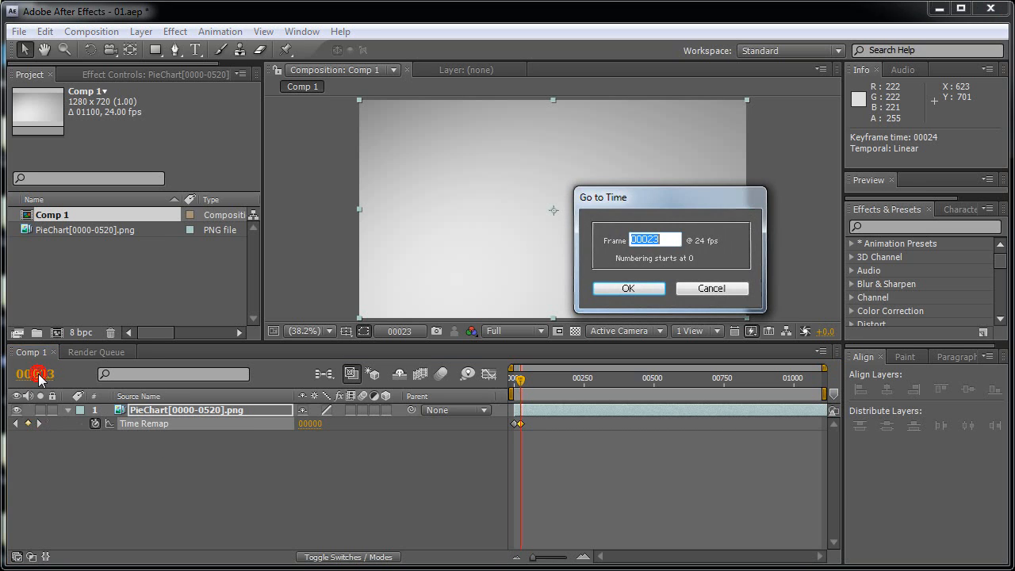
{"action": "type", "text": "4"}
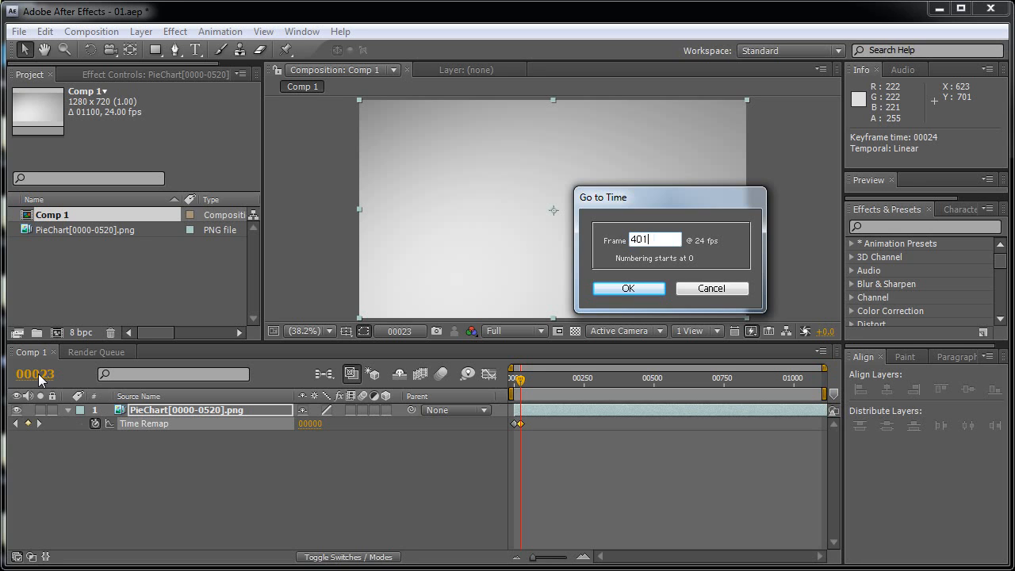
{"action": "type", "text": "01"}
{"action": "key", "text": "Return"}
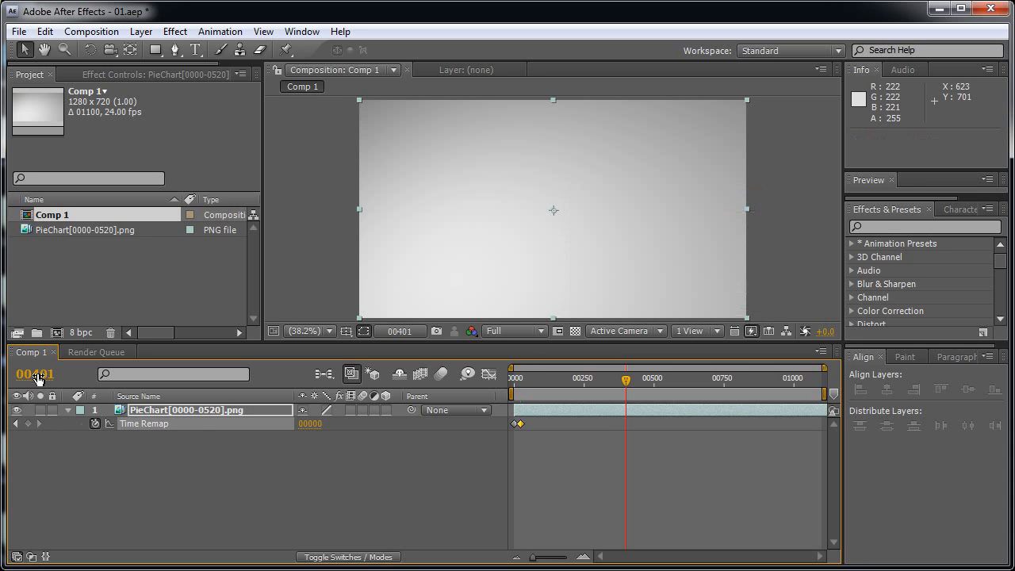
Set the pie chart layer's Time Remap value to 368 at frame 401.
{"action": "left_click", "coordinate": [311, 424]}
{"action": "type", "text": "368"}
{"action": "key", "text": "Return"}
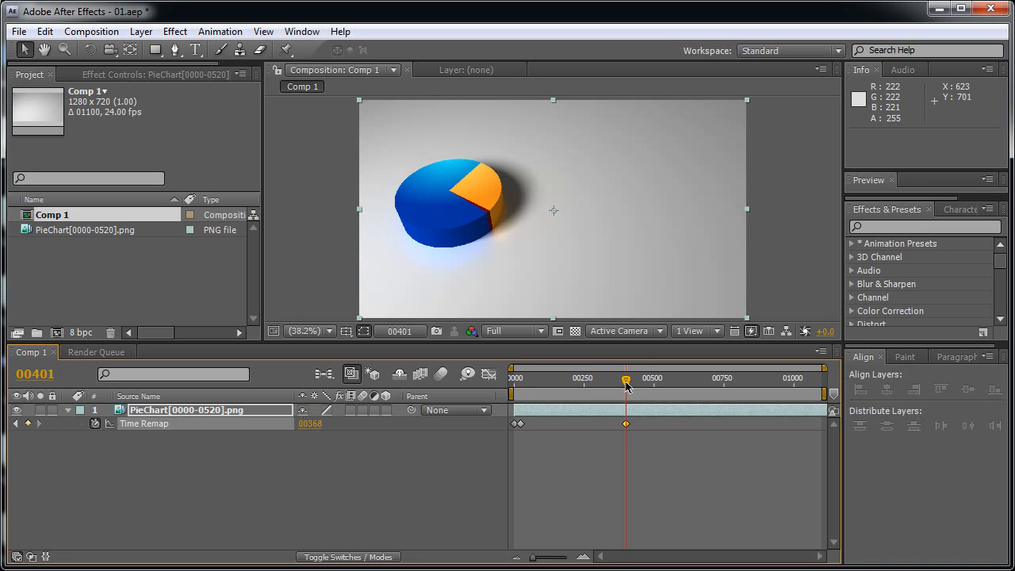
Go to frame 641 and add a Time Remap keyframe with the value 368 on the pie chart layer.
{"action": "mouse_move", "coordinate": [625, 384]}
{"action": "left_mouse_down"}
{"action": "mouse_move", "coordinate": [523, 396]}
{"action": "mouse_move", "coordinate": [641, 389]}
{"action": "left_mouse_up"}
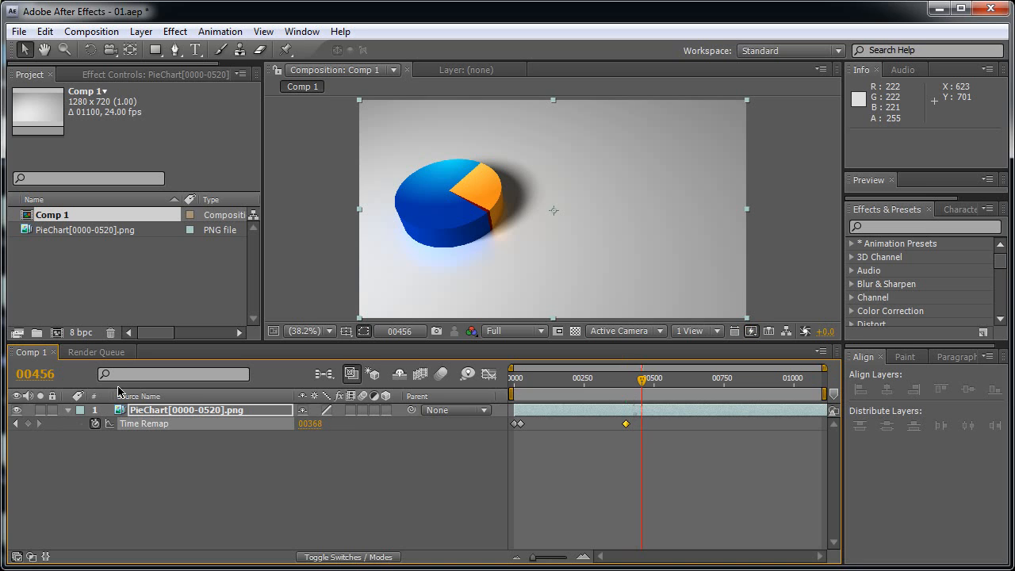
{"action": "left_click", "coordinate": [37, 374]}
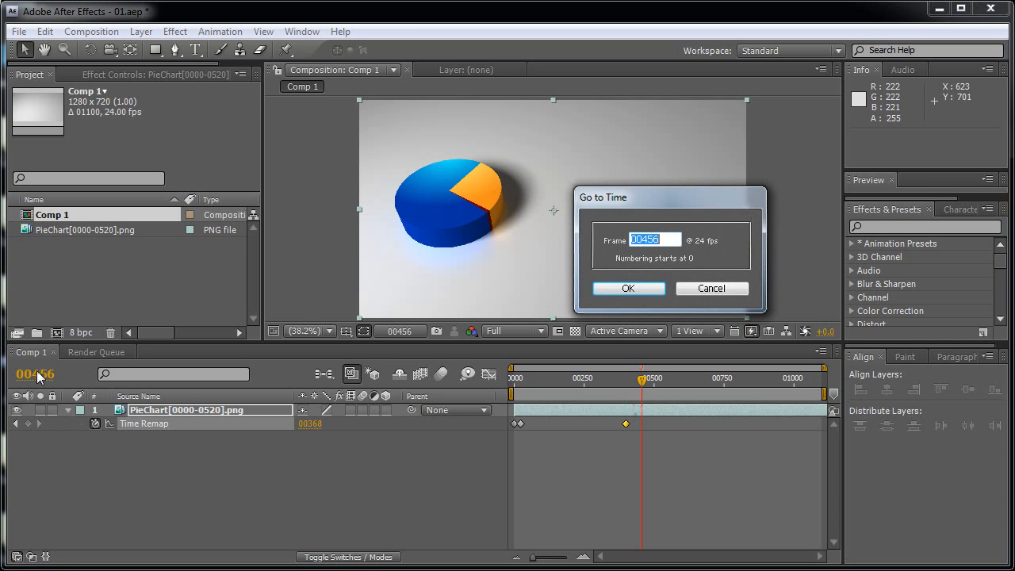
{"action": "type", "text": "641"}
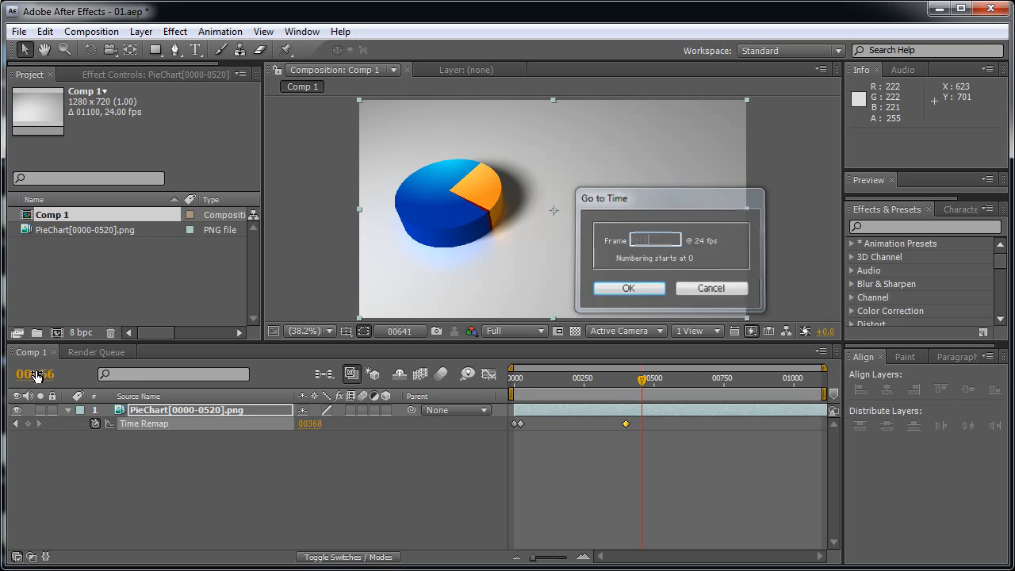
{"action": "key", "text": "Return"}
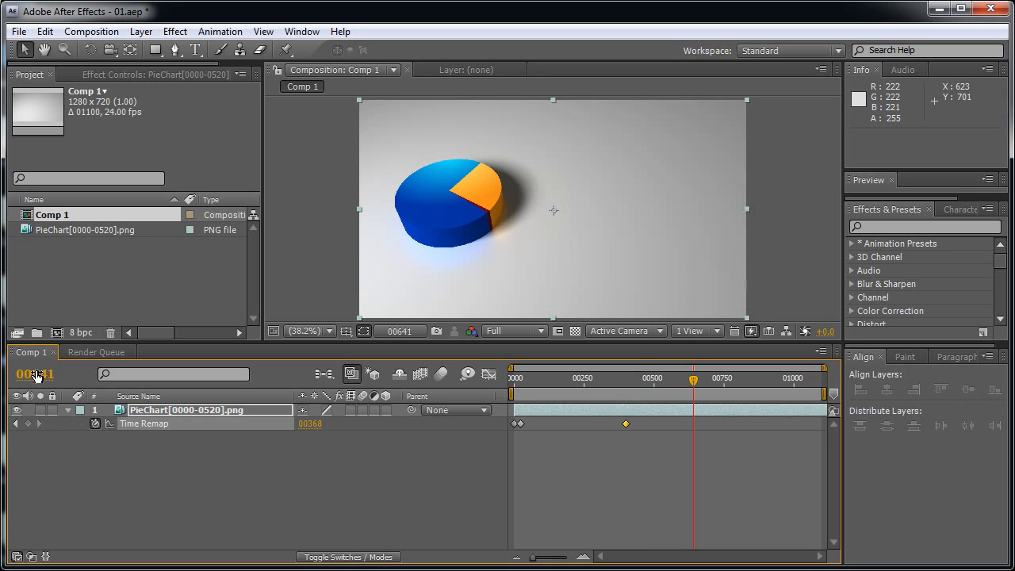
{"action": "left_click", "coordinate": [310, 425]}
{"action": "type", "text": "368"}
{"action": "key", "text": "Return"}
{"action": "left_click", "coordinate": [27, 424]}
{"action": "mouse_move", "coordinate": [693, 382]}
{"action": "left_mouse_down"}
{"action": "mouse_move", "coordinate": [628, 389]}
{"action": "mouse_move", "coordinate": [693, 382]}
{"action": "left_mouse_up"}
Go to frame 713 and set the pie chart layer's Time Remap value to 440.
{"action": "left_click", "coordinate": [40, 377]}
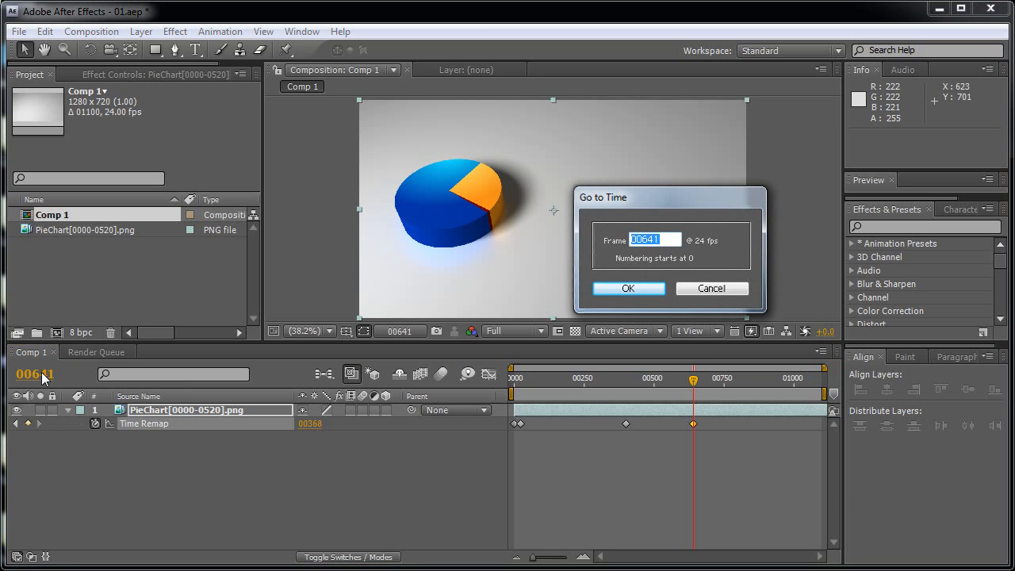
{"action": "type", "text": "713"}
{"action": "key", "text": "Return"}
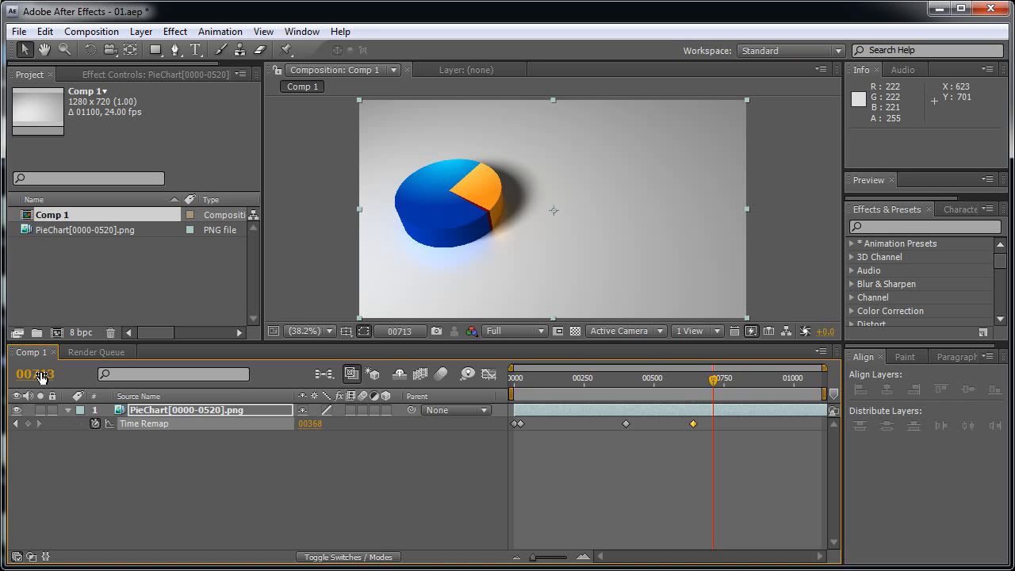
{"action": "left_click", "coordinate": [312, 423]}
{"action": "type", "text": "440"}
{"action": "key", "text": "Return"}
{"action": "mouse_move", "coordinate": [724, 381]}
{"action": "left_mouse_down"}
{"action": "mouse_move", "coordinate": [694, 387]}
{"action": "mouse_move", "coordinate": [720, 382]}
{"action": "left_mouse_up"}
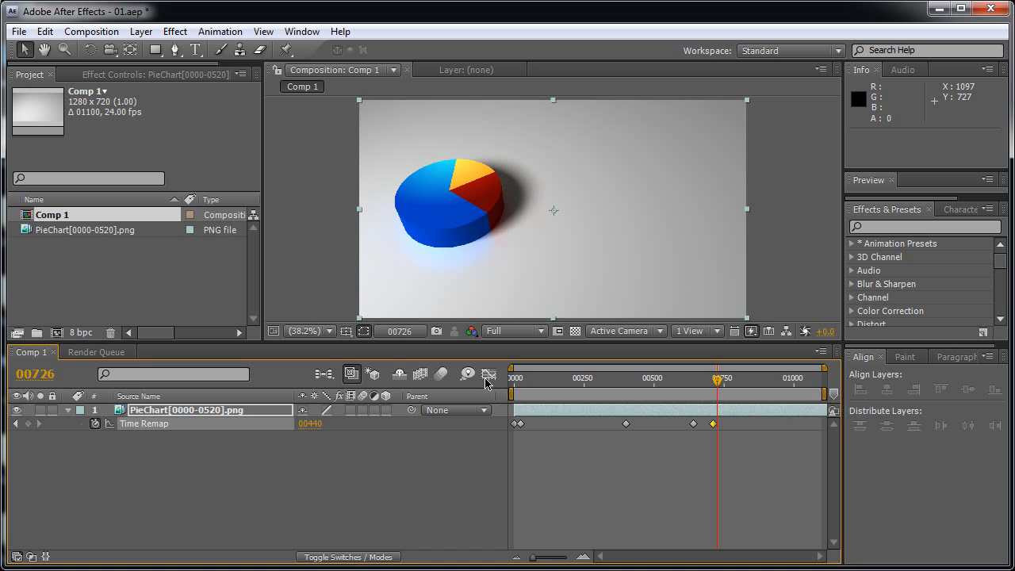
Go to frame 833 and add a Time Remap keyframe holding the value 440.
{"action": "left_click", "coordinate": [34, 377]}
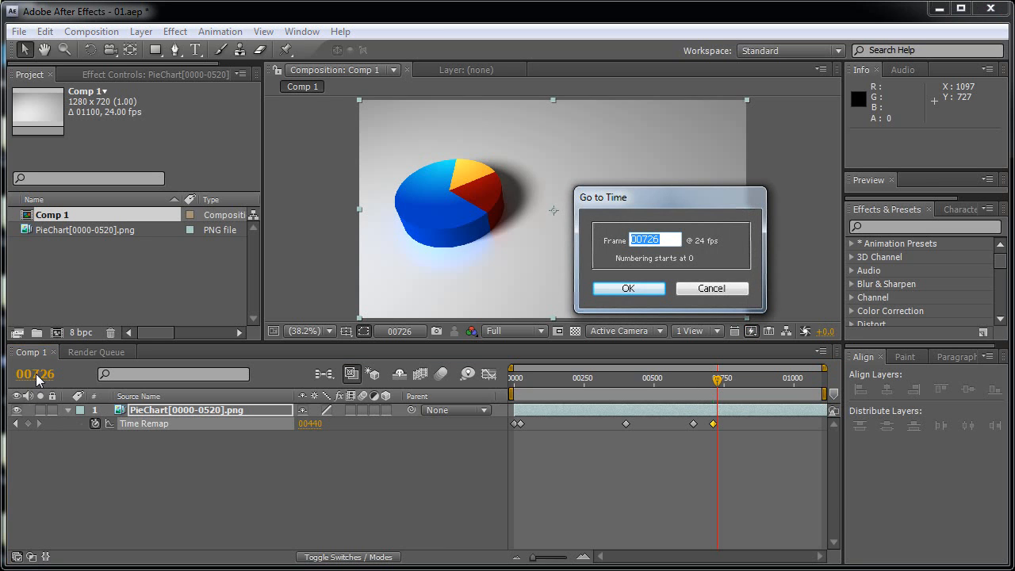
{"action": "type", "text": "833"}
{"action": "key", "text": "Return"}
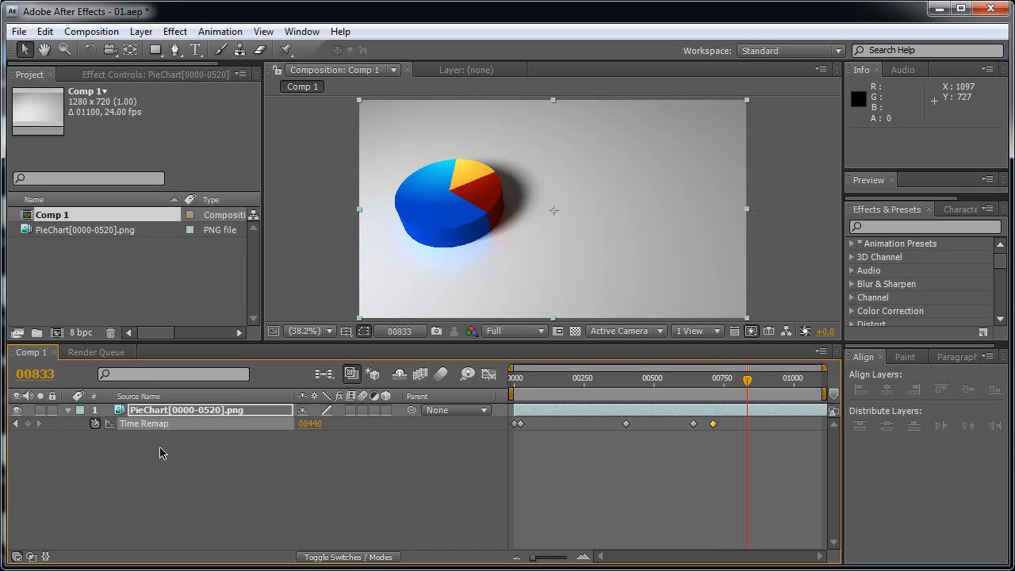
{"action": "left_click", "coordinate": [28, 423]}
{"action": "mouse_move", "coordinate": [743, 386]}
{"action": "left_mouse_down"}
{"action": "mouse_move", "coordinate": [718, 386]}
{"action": "mouse_move", "coordinate": [752, 386]}
{"action": "left_mouse_up"}
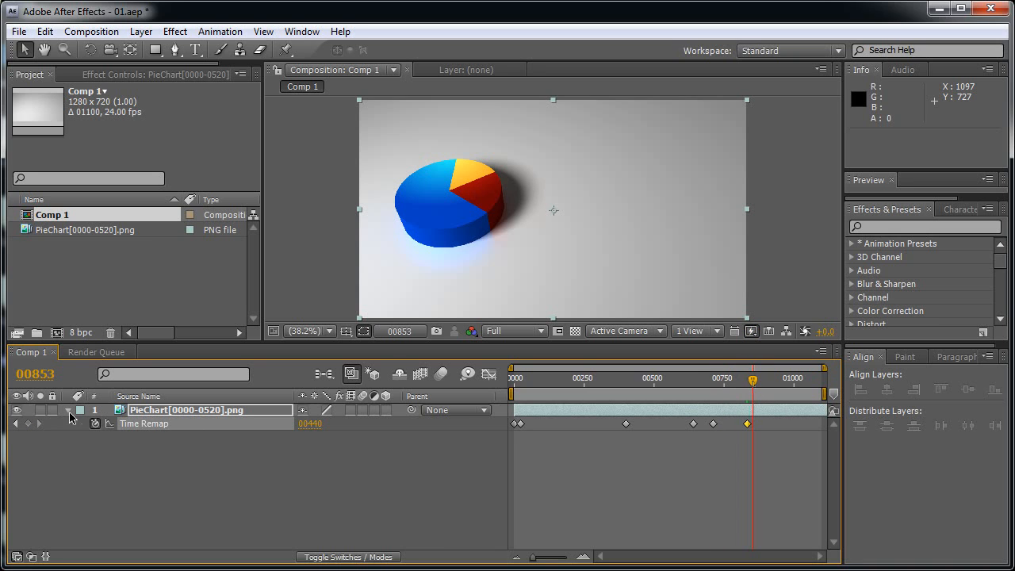
Go to frame 914 and set the pie chart layer's Time Remap value to 521.
{"action": "left_click", "coordinate": [37, 373]}
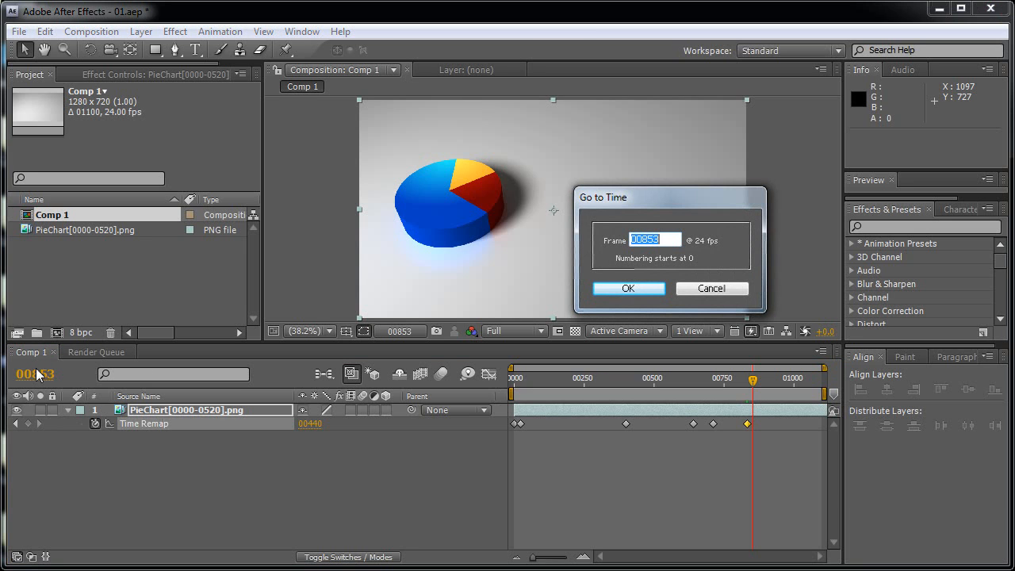
{"action": "type", "text": "914"}
{"action": "key", "text": "Return"}
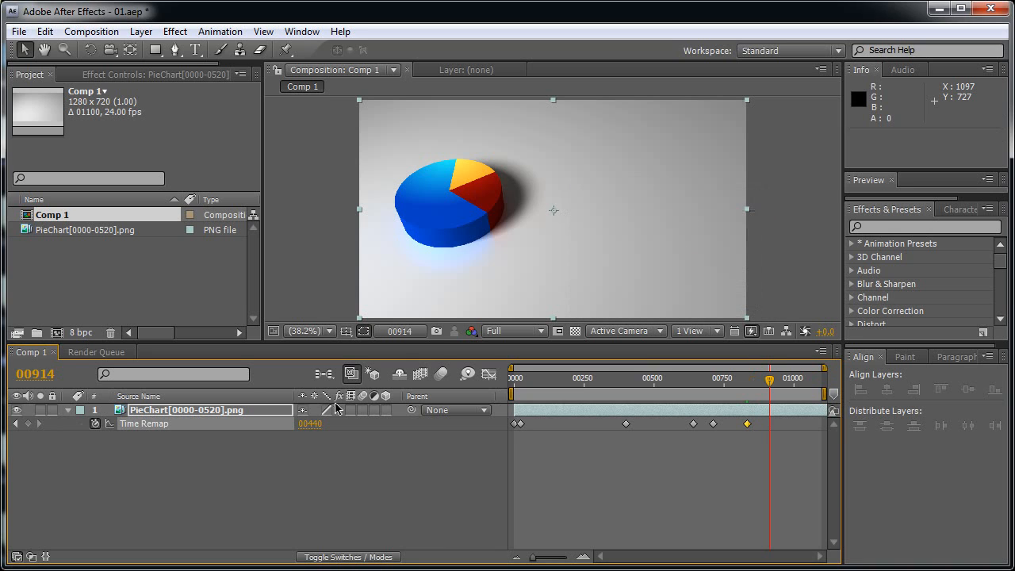
{"action": "left_click", "coordinate": [314, 424]}
{"action": "type", "text": "521"}
{"action": "key", "text": "Return"}
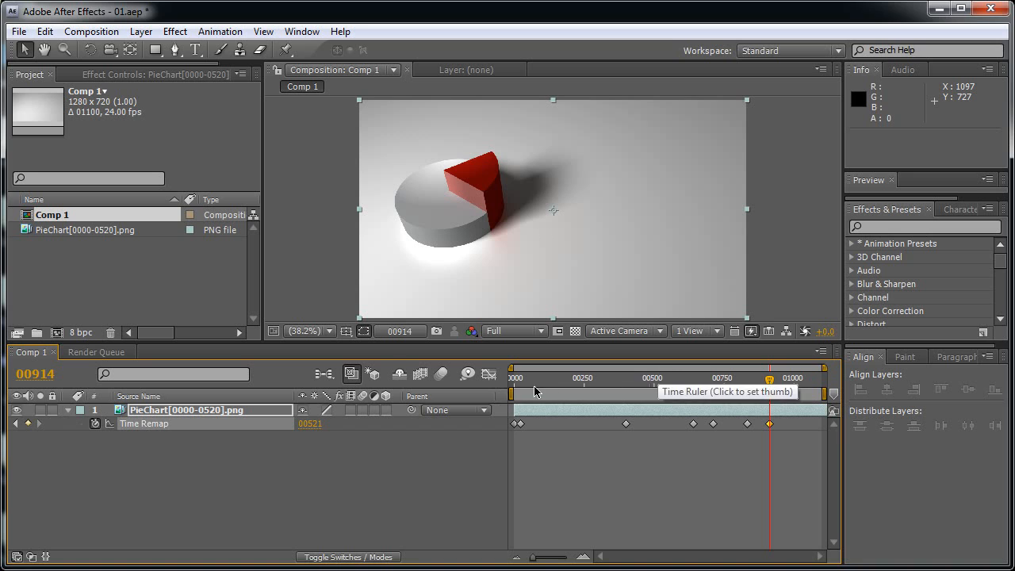
Examine the Time Remap curve in the Graph Editor, scrub back to frame 0 and preview the animation.
{"action": "left_click", "coordinate": [489, 374]}
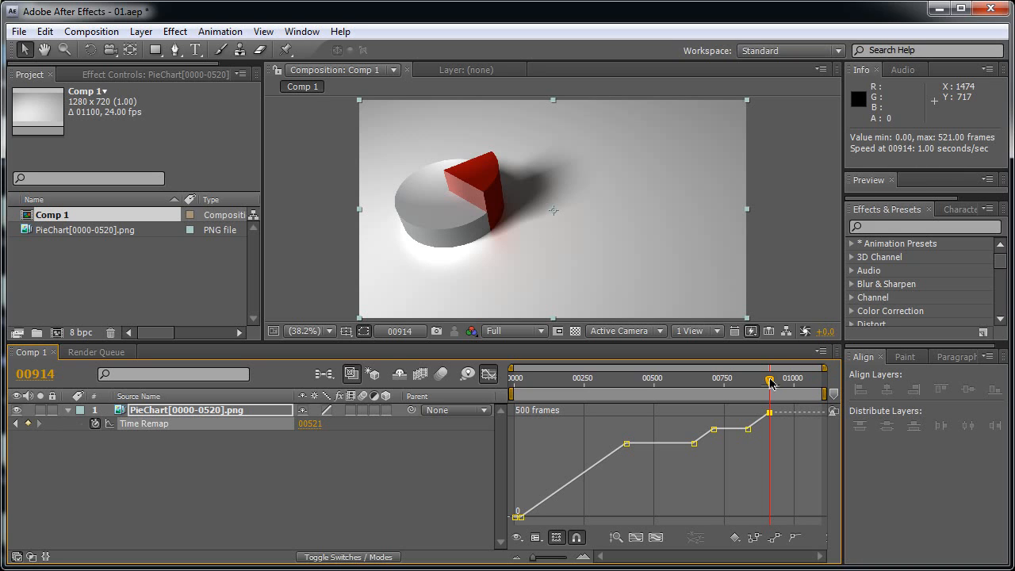
{"action": "left_click_drag", "start_coordinate": [770, 383], "coordinate": [759, 384]}
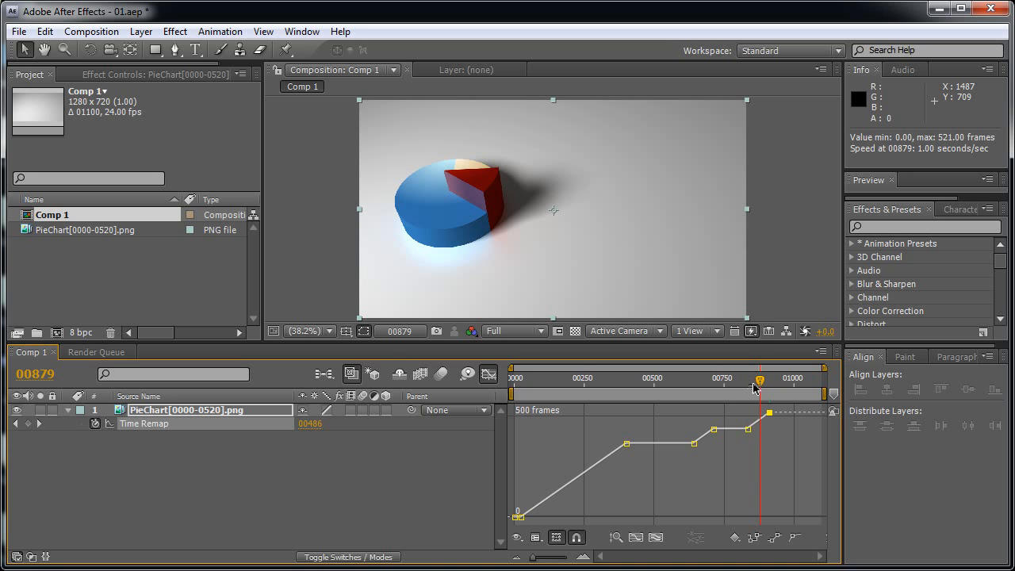
{"action": "left_click_drag", "start_coordinate": [760, 385], "coordinate": [737, 389]}
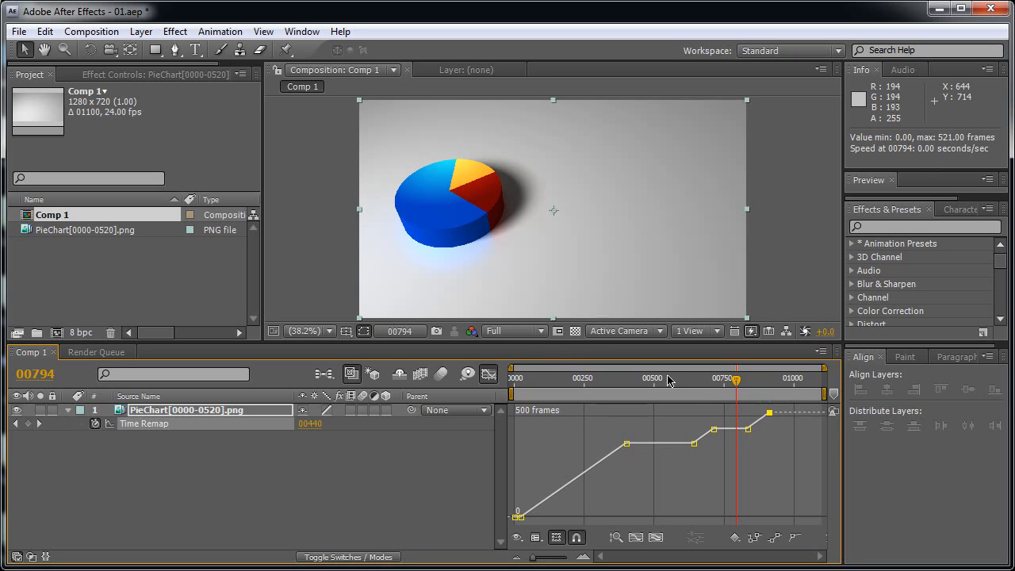
{"action": "left_click_drag", "start_coordinate": [736, 383], "coordinate": [498, 383]}
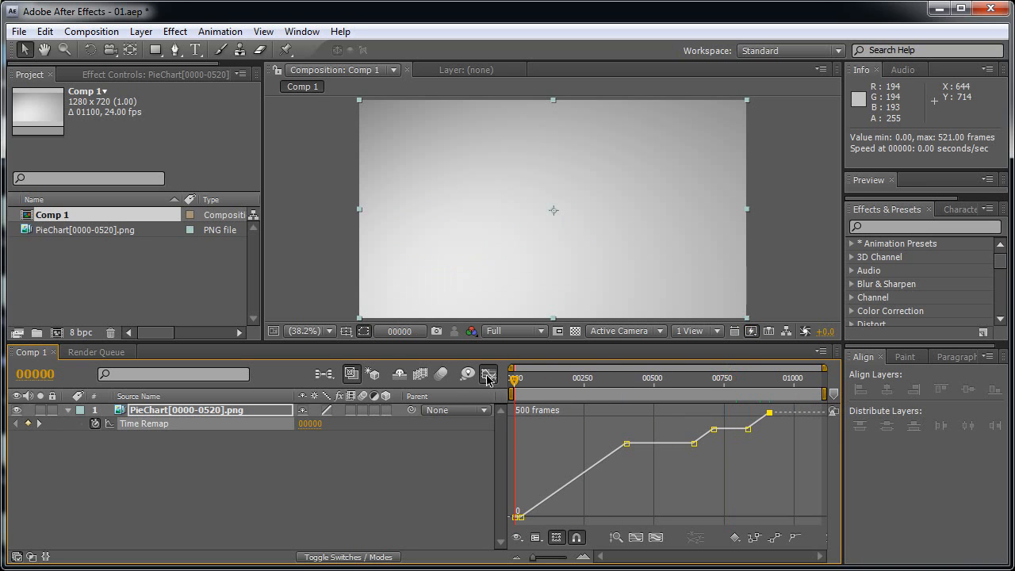
{"action": "left_click", "coordinate": [487, 376]}
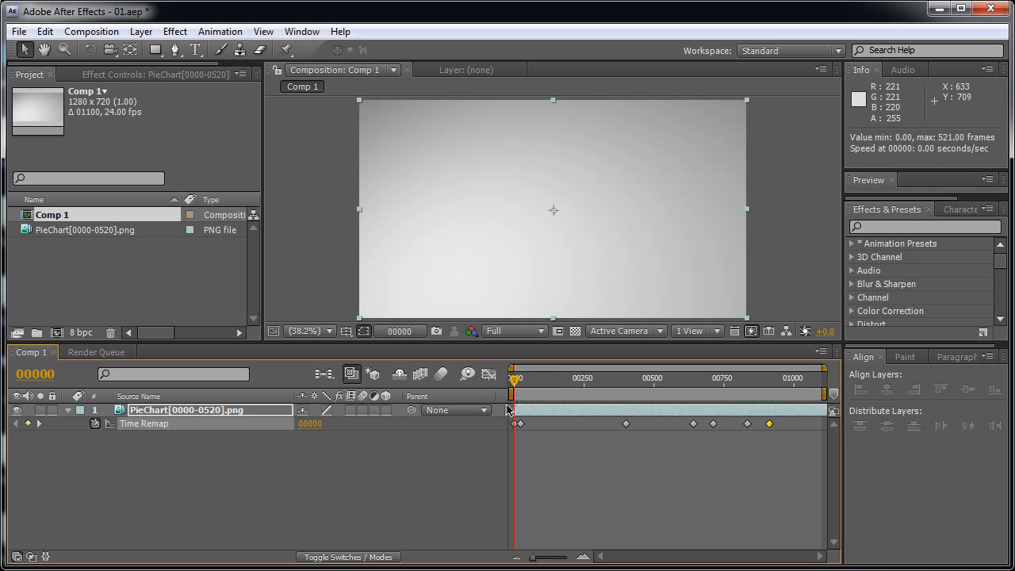
{"action": "key", "text": "KP_0"}
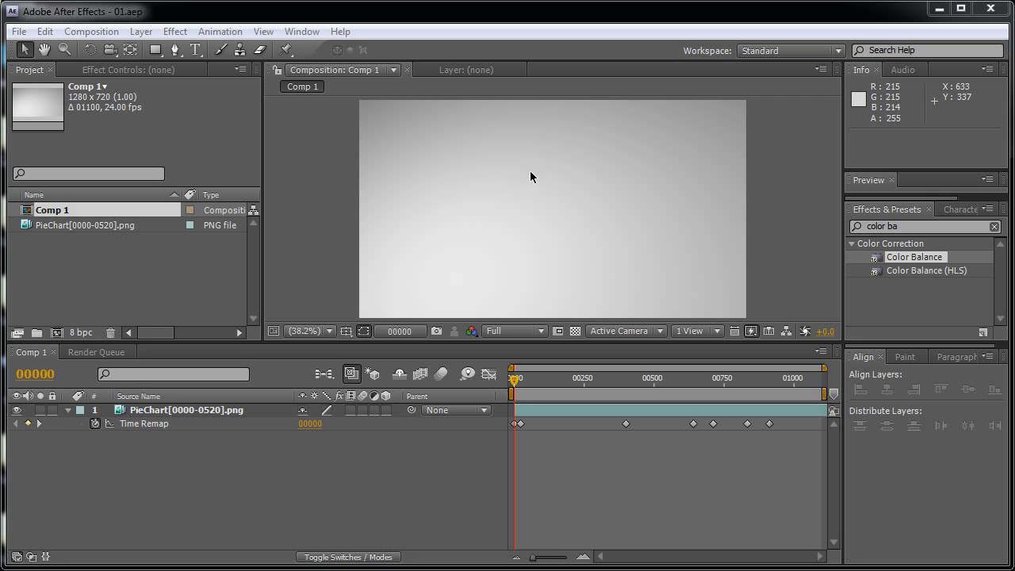
Create a new adjustment layer above the pie chart layer.
{"action": "left_click", "coordinate": [139, 31]}
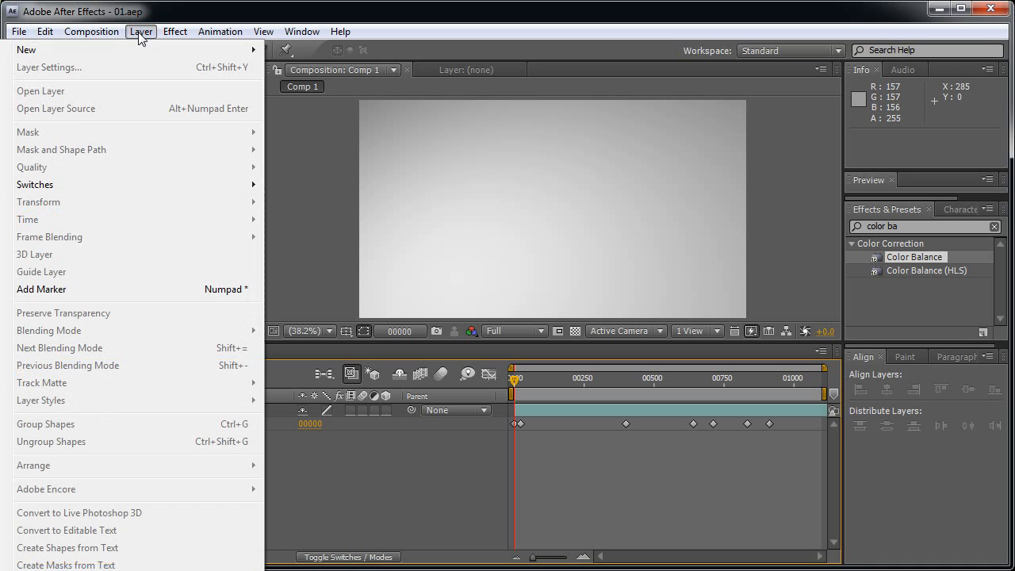
{"action": "mouse_move", "coordinate": [130, 48]}
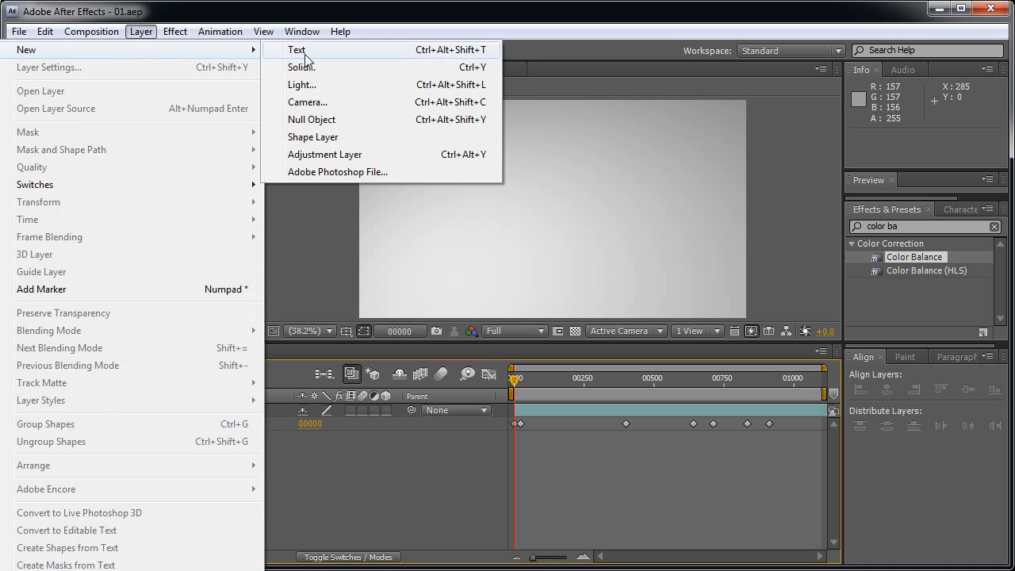
{"action": "left_click", "coordinate": [330, 153]}
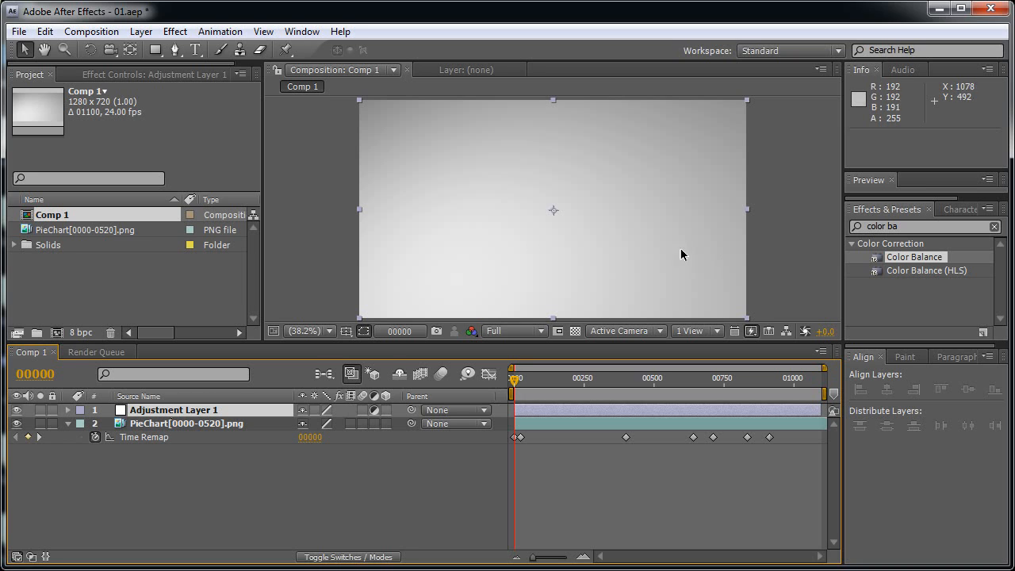
Find the Vignette Lighting preset and apply it to the adjustment layer.
{"action": "left_click", "coordinate": [904, 226]}
{"action": "left_click_drag", "start_coordinate": [905, 226], "coordinate": [848, 238]}
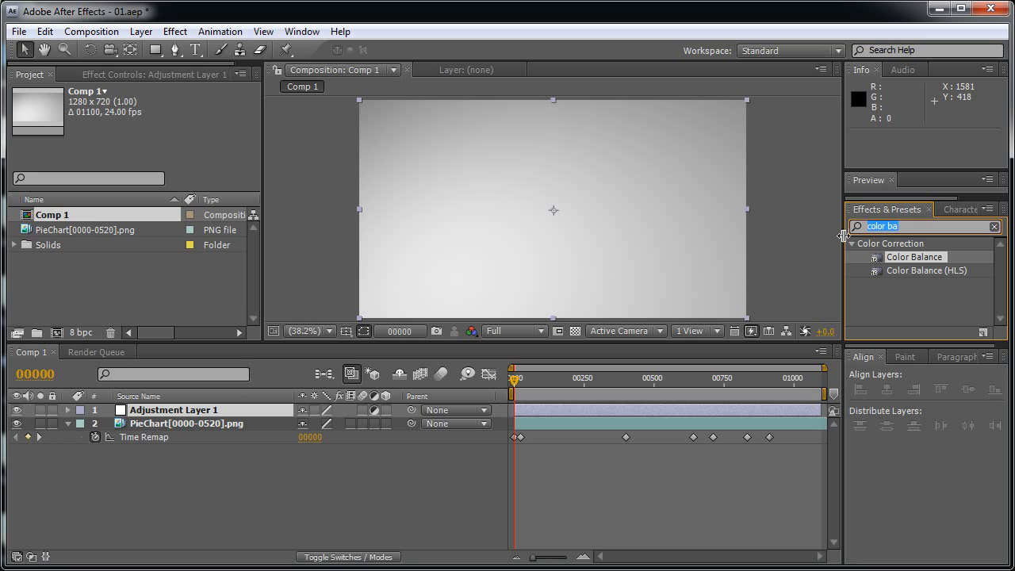
{"action": "type", "text": "vign"}
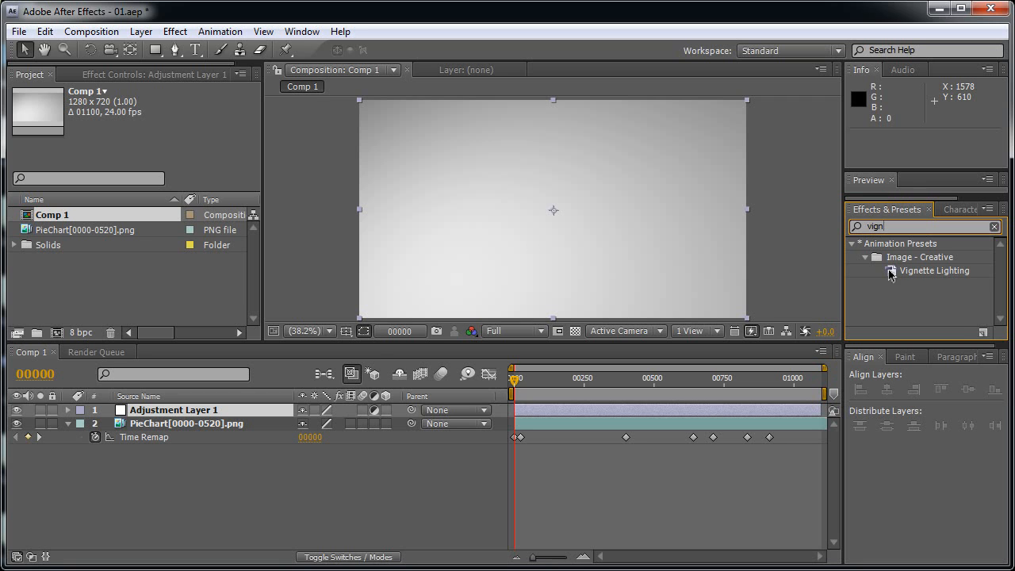
{"action": "left_click_drag", "start_coordinate": [891, 273], "coordinate": [238, 416]}
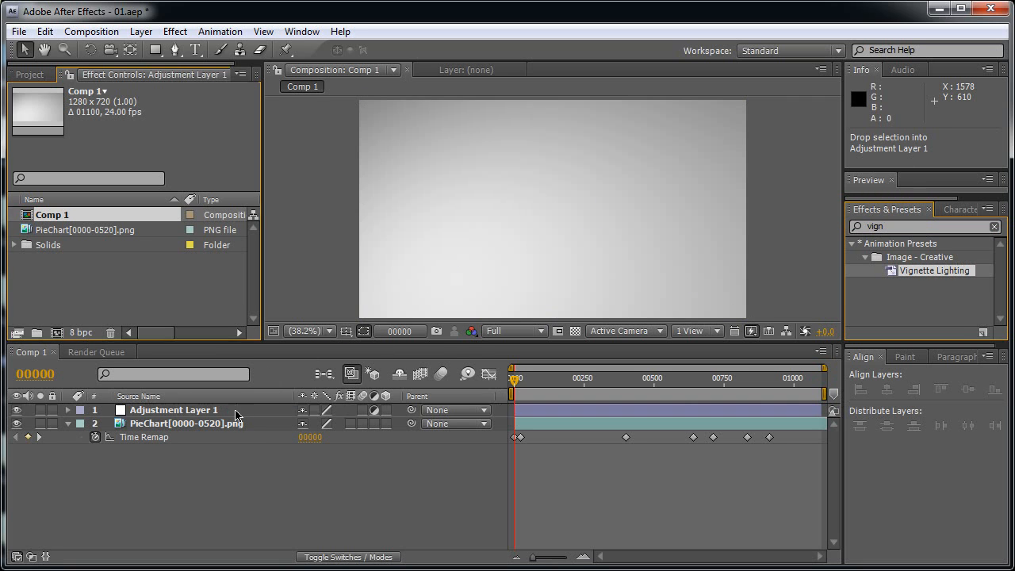
Find the Color Balance effect and apply it to the adjustment layer.
{"action": "left_click", "coordinate": [895, 228]}
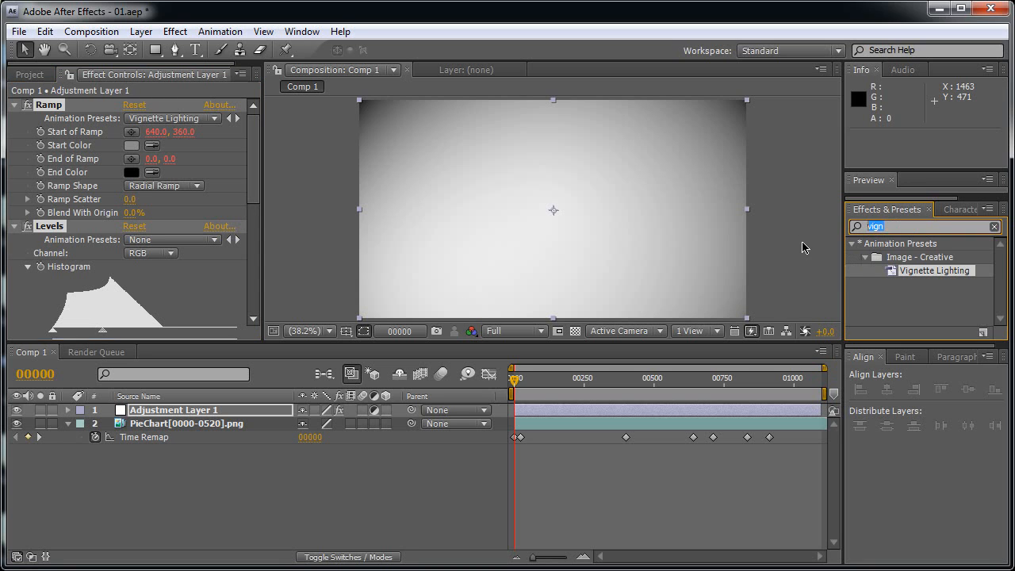
{"action": "type", "text": "color ba"}
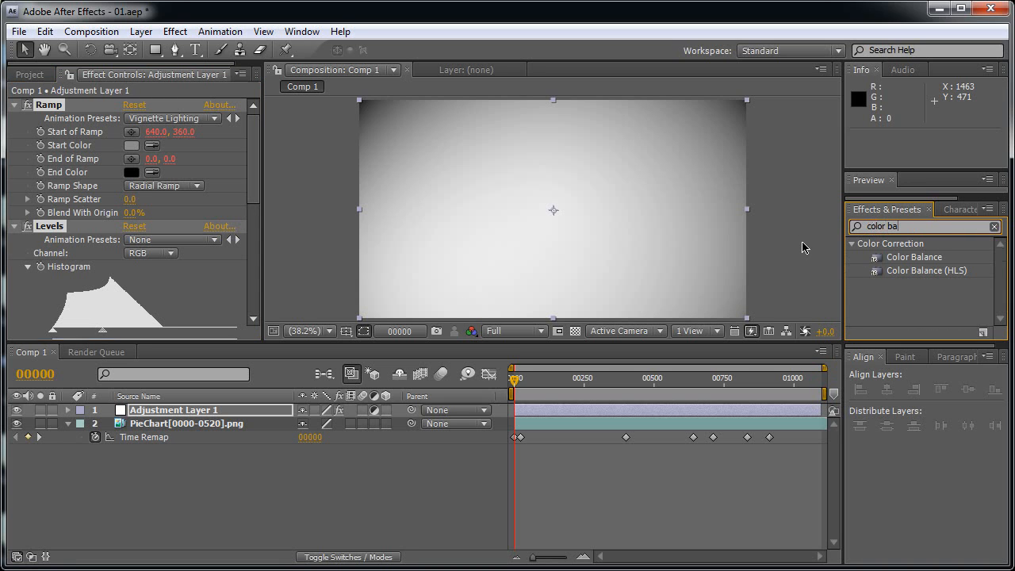
{"action": "left_click_drag", "start_coordinate": [898, 266], "coordinate": [279, 411]}
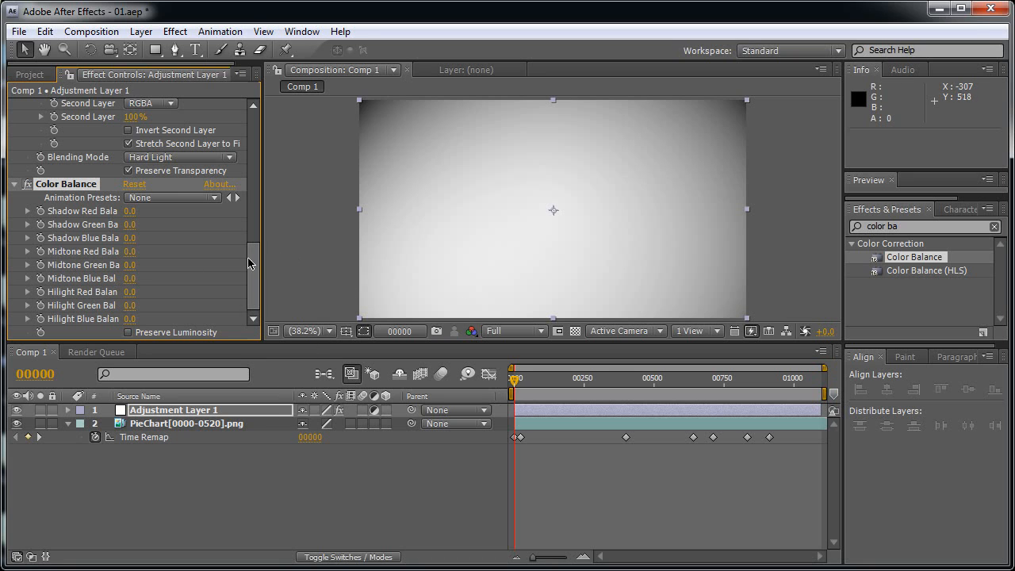
Set the Color Balance midtones to 15 for red, 20 for green and 35 for blue.
{"action": "left_click", "coordinate": [131, 251]}
{"action": "key", "text": "Return"}
{"action": "left_click", "coordinate": [131, 264]}
{"action": "type", "text": "2"}
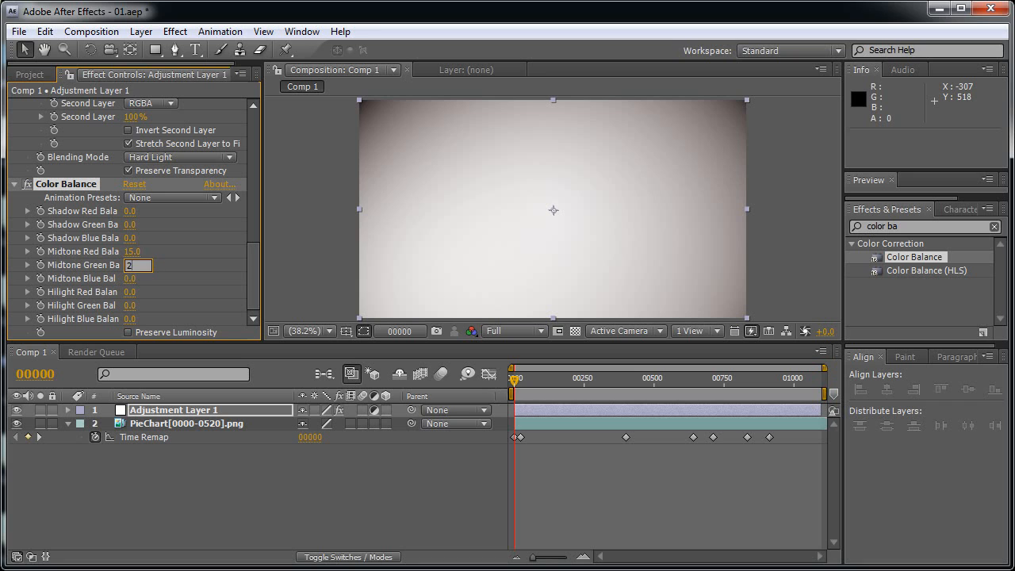
{"action": "type", "text": "0"}
{"action": "key", "text": "Return"}
{"action": "left_click", "coordinate": [131, 277]}
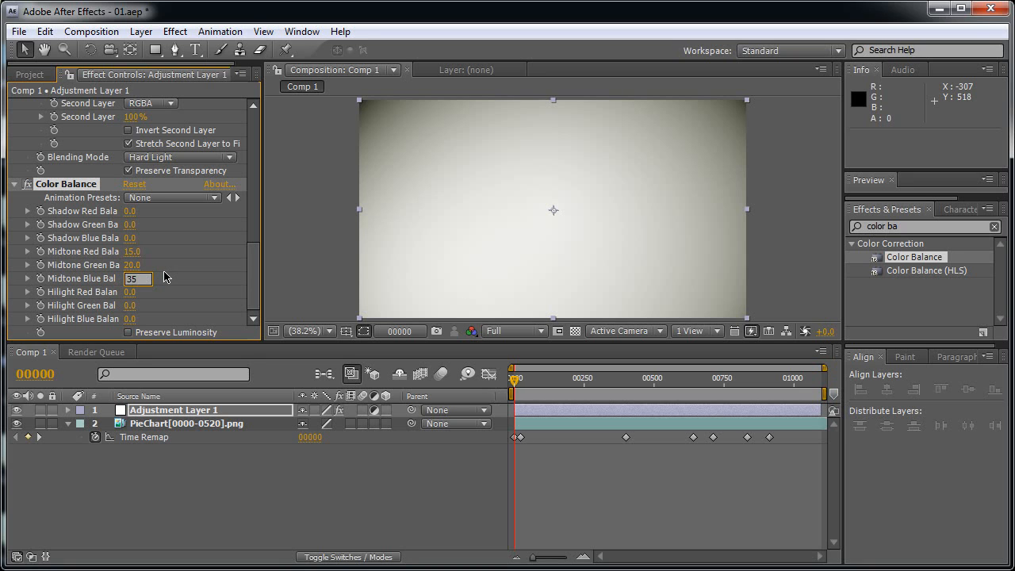
{"action": "type", "text": "35"}
{"action": "key", "text": "Return"}
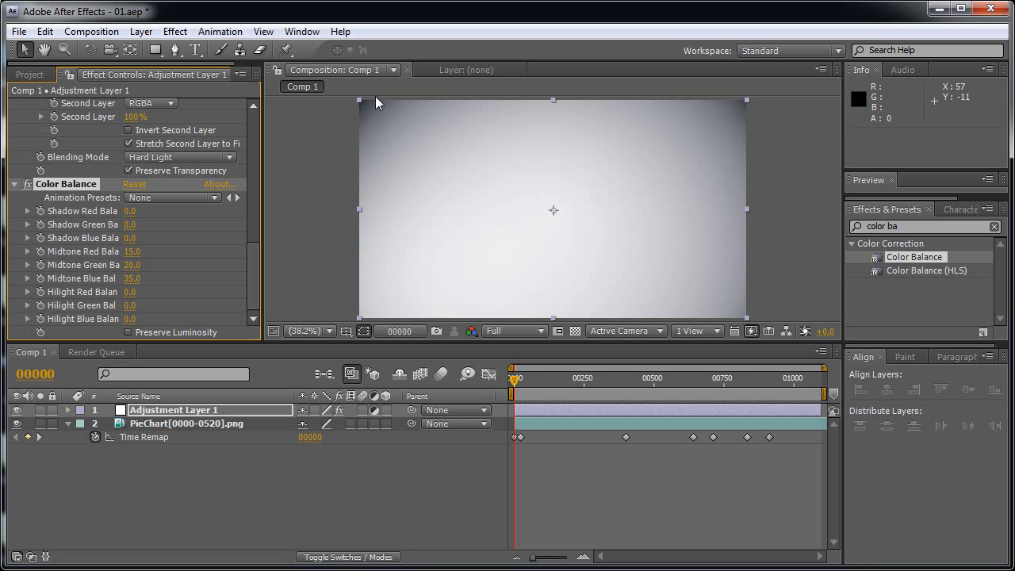
Move the current time to frame 607 and create a new shape layer above the adjustment layer.
{"action": "left_click_drag", "start_coordinate": [514, 383], "coordinate": [685, 390]}
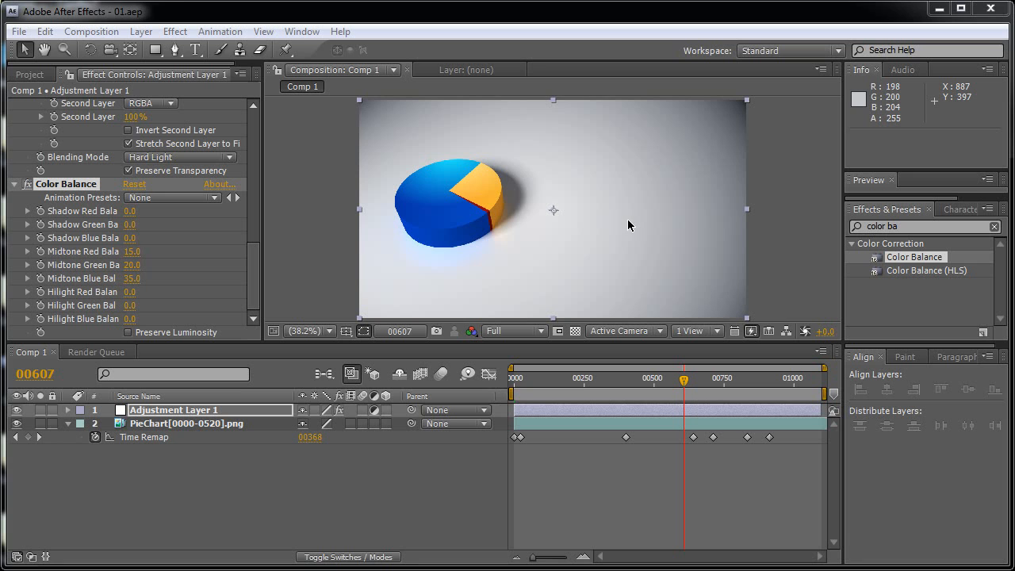
{"action": "left_click", "coordinate": [141, 32]}
{"action": "mouse_move", "coordinate": [147, 50]}
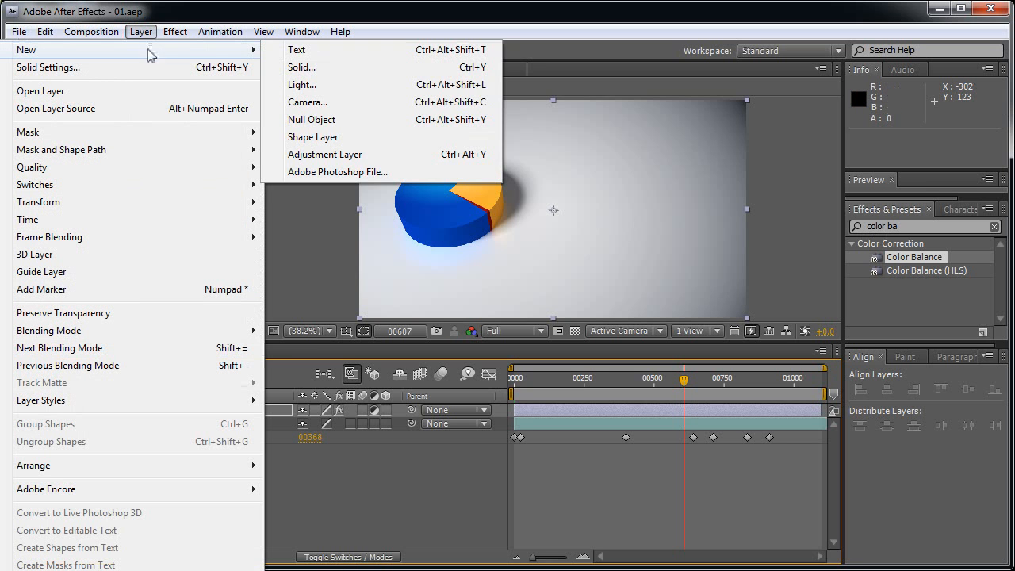
{"action": "left_click", "coordinate": [343, 139]}
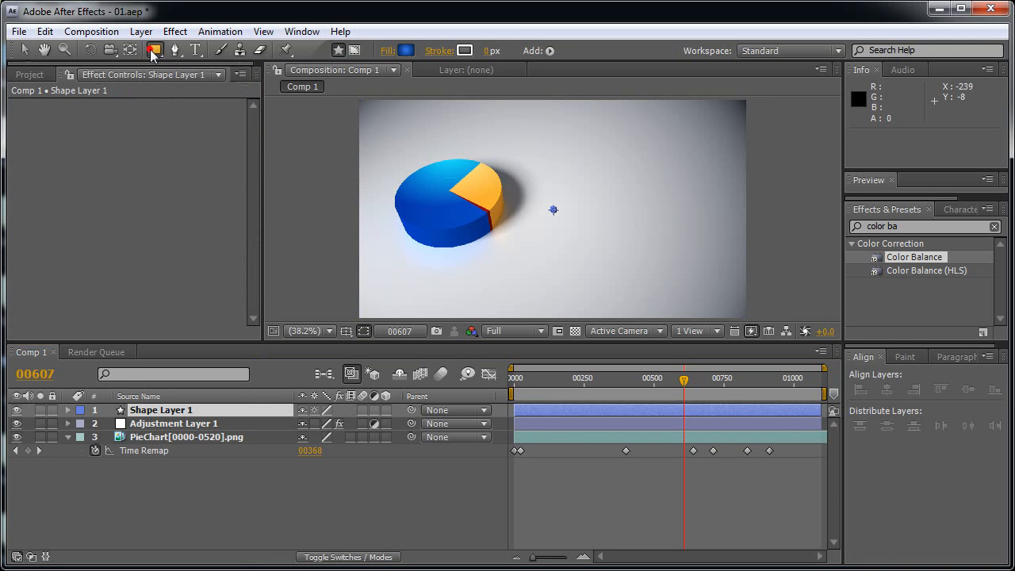
Draw a small blue square about 68 px wide on the new shape layer, in the empty area beside the pie chart.
{"action": "left_click_drag", "start_coordinate": [155, 50], "coordinate": [225, 68]}
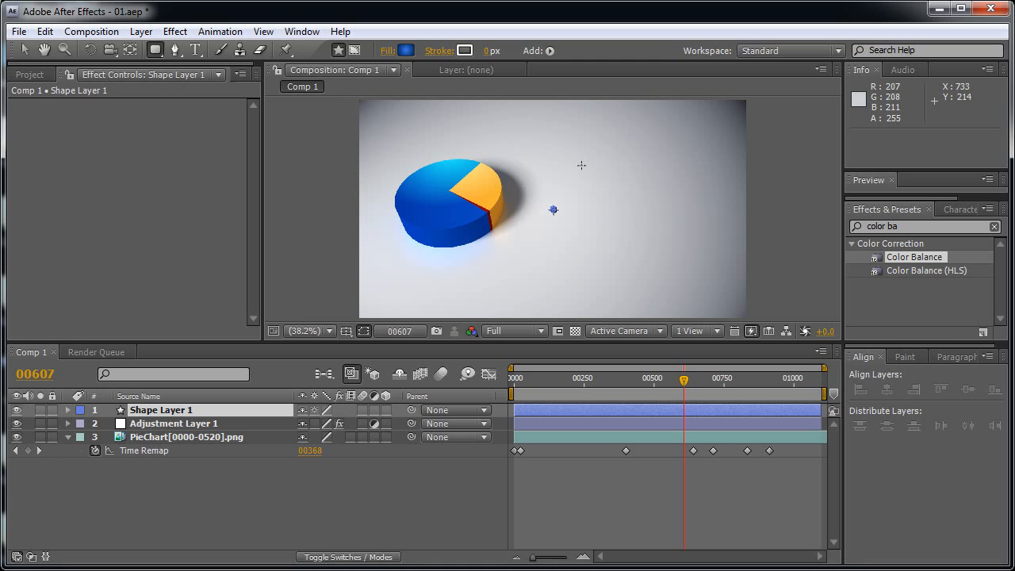
{"action": "left_click_drag", "start_coordinate": [581, 166], "coordinate": [603, 183]}
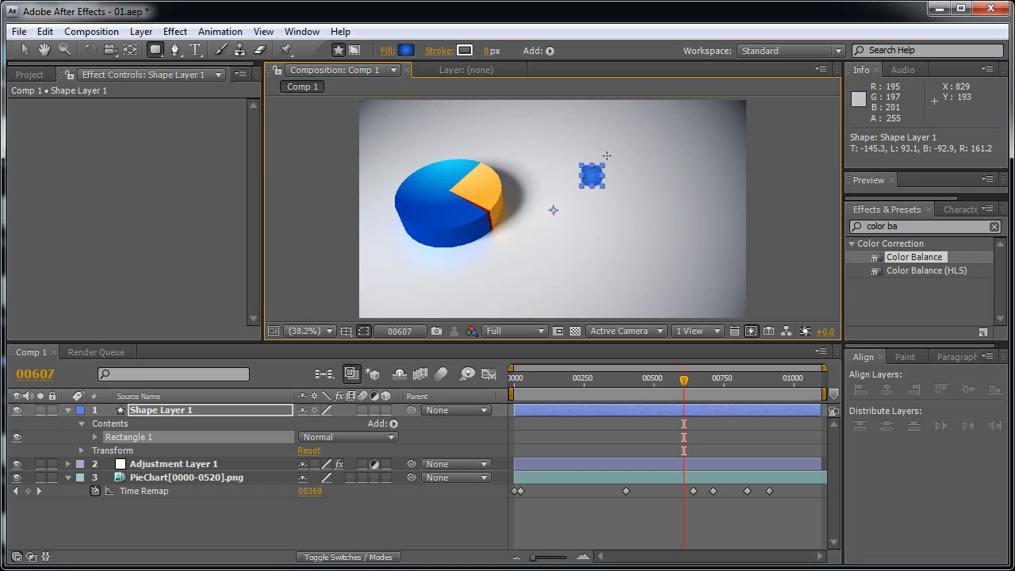
Check the square's fill type and inspect both colour stops of its radial gradient.
{"action": "left_click", "coordinate": [390, 52]}
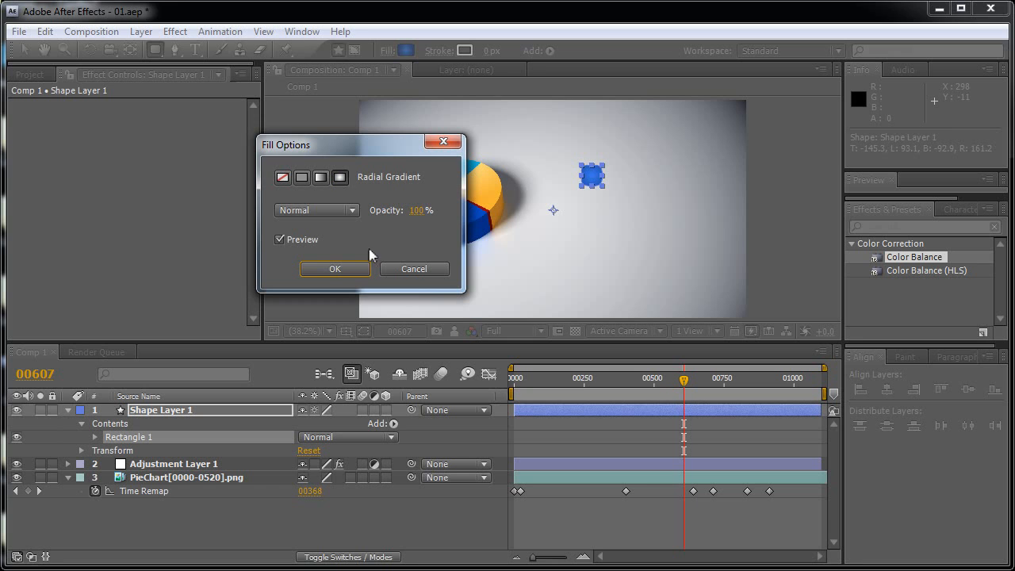
{"action": "left_click", "coordinate": [336, 270]}
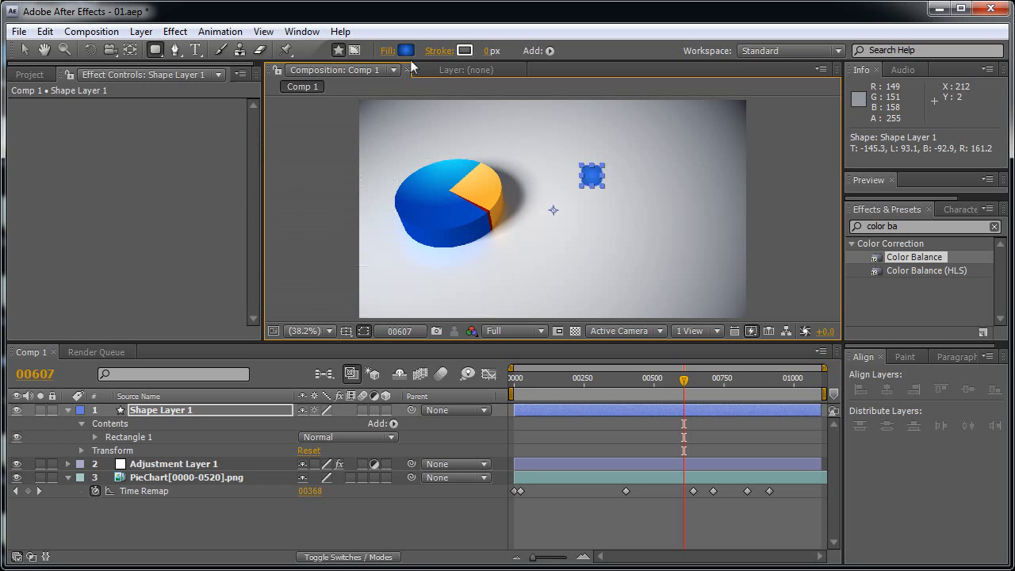
{"action": "left_click", "coordinate": [406, 51]}
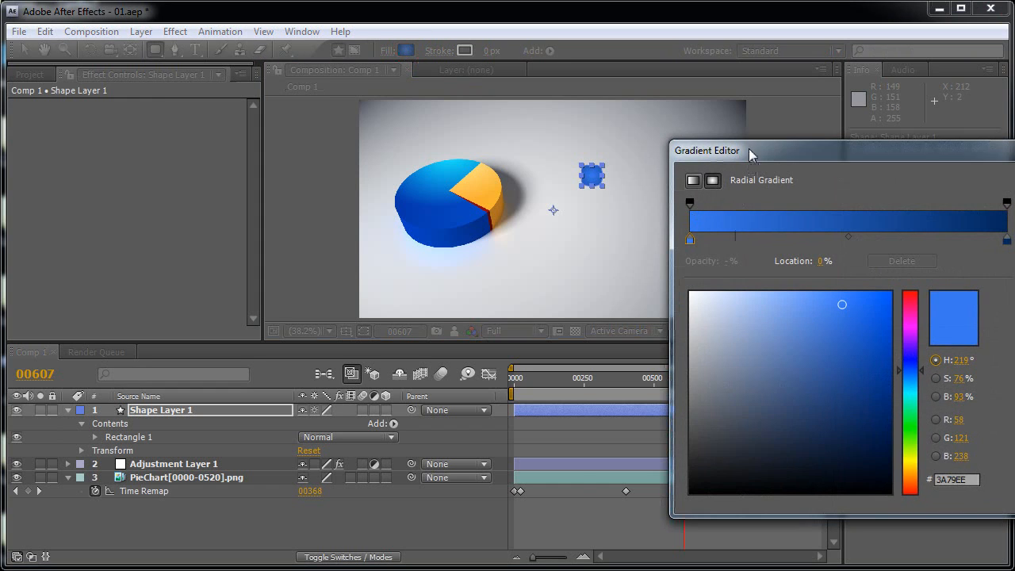
{"action": "left_click_drag", "start_coordinate": [749, 148], "coordinate": [689, 156]}
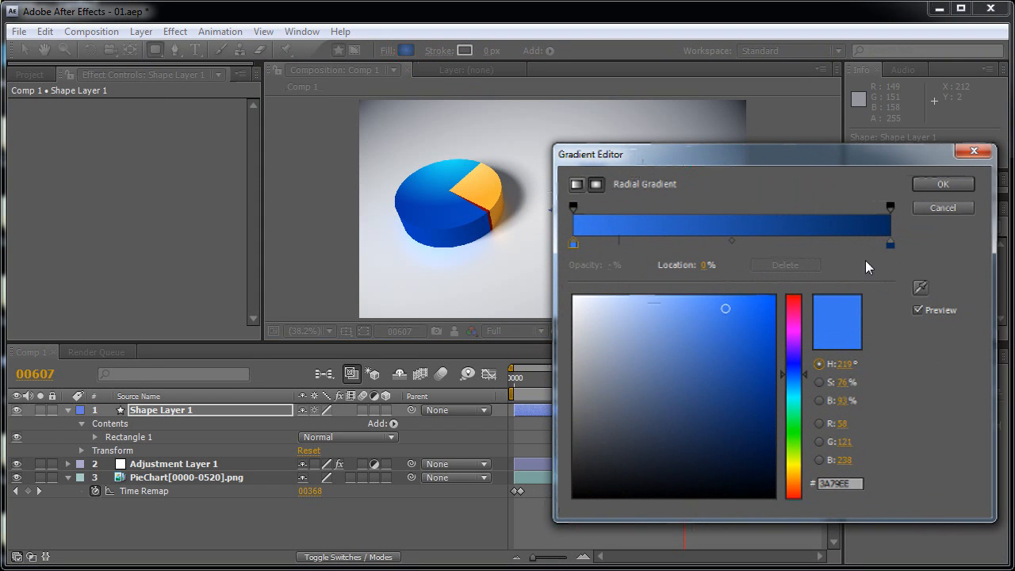
{"action": "left_click", "coordinate": [890, 245]}
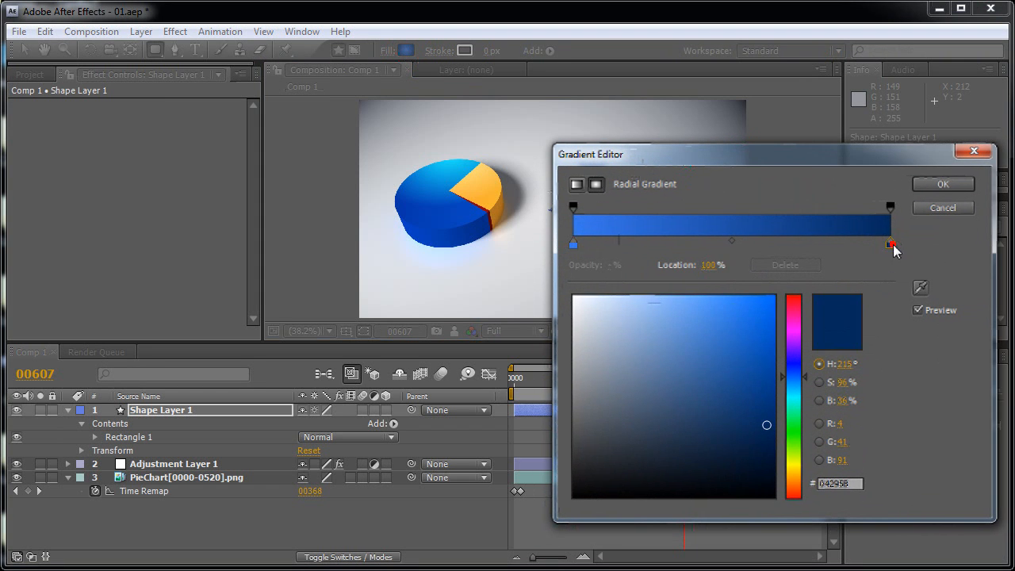
{"action": "left_click", "coordinate": [574, 246]}
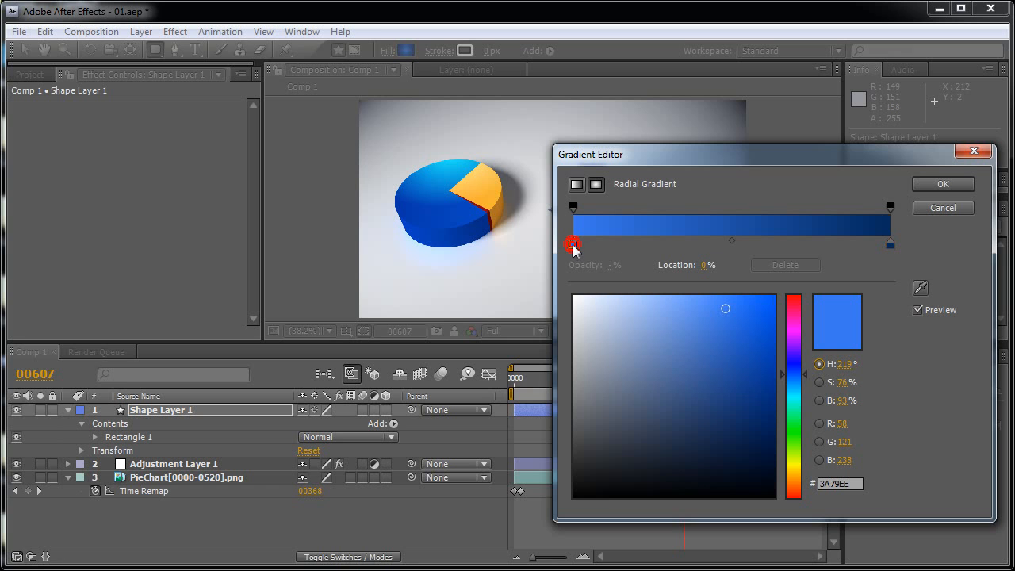
{"action": "left_click", "coordinate": [942, 185]}
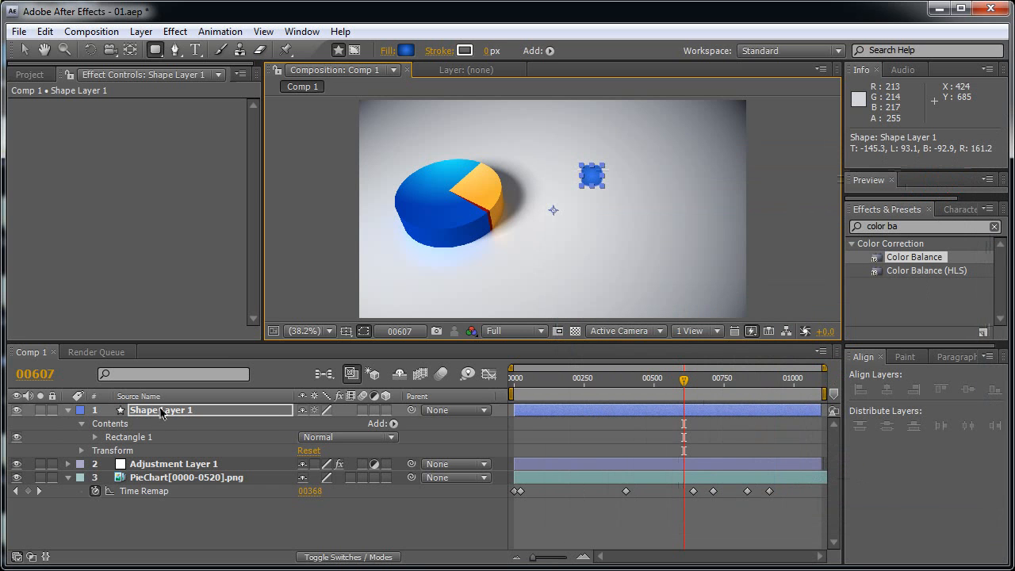
Rename the shape layer as Blue.
{"action": "left_click", "coordinate": [161, 412]}
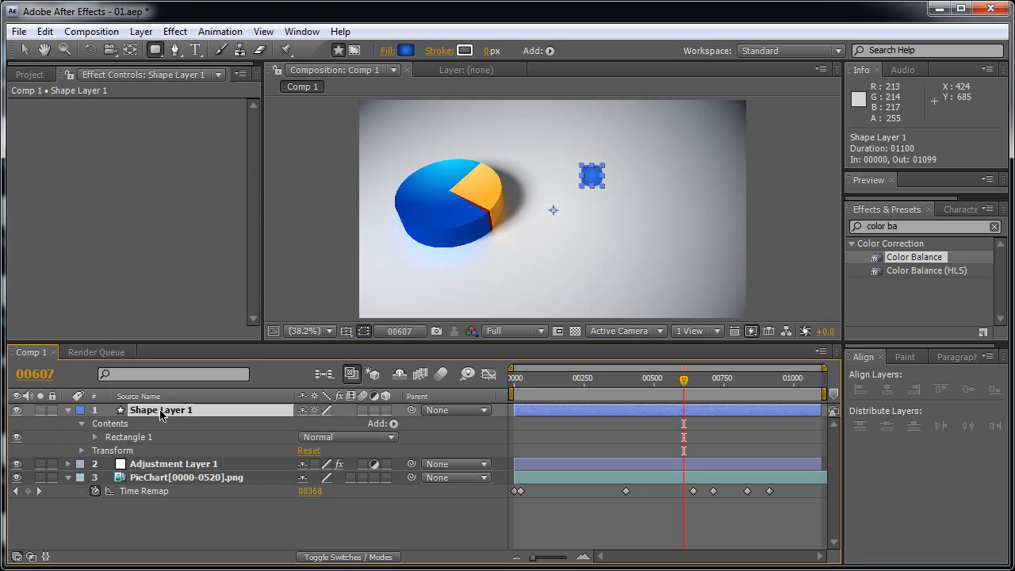
{"action": "key", "text": "Return"}
{"action": "type", "text": "Blue"}
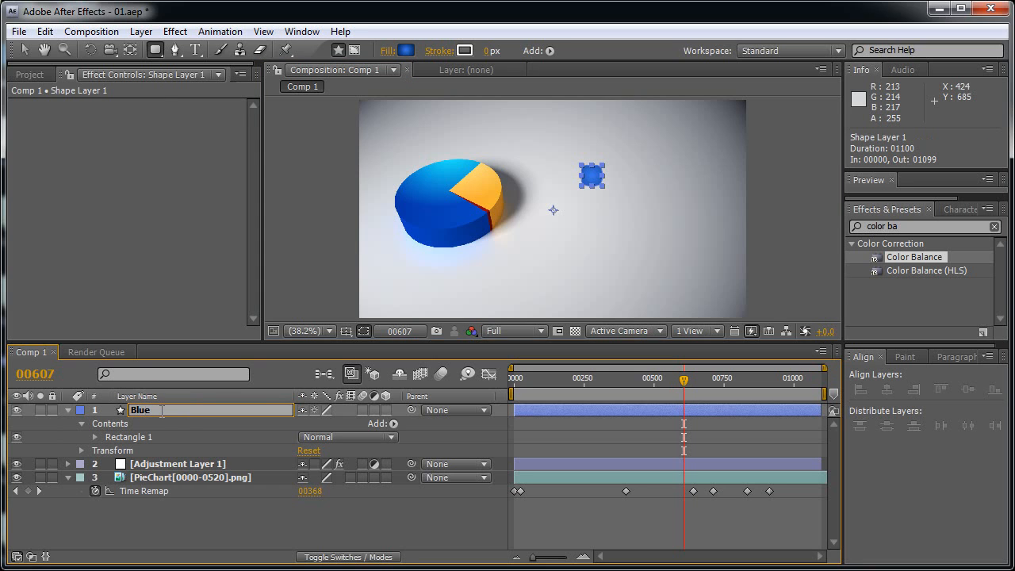
{"action": "key", "text": "Return"}
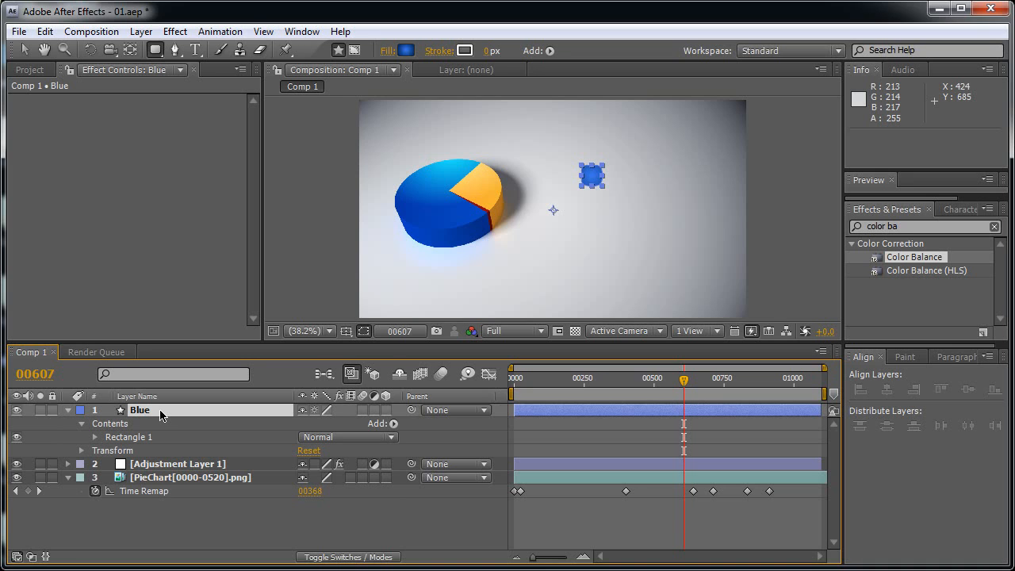
Duplicate the Blue layer and rename the copy as Yellow.
{"action": "key", "text": "ctrl+d"}
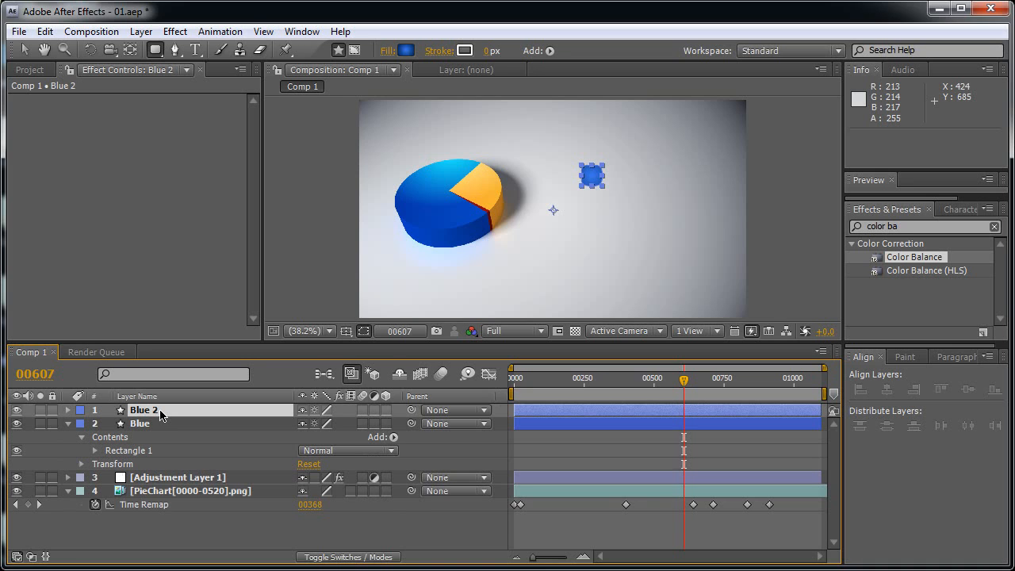
{"action": "key", "text": "Return"}
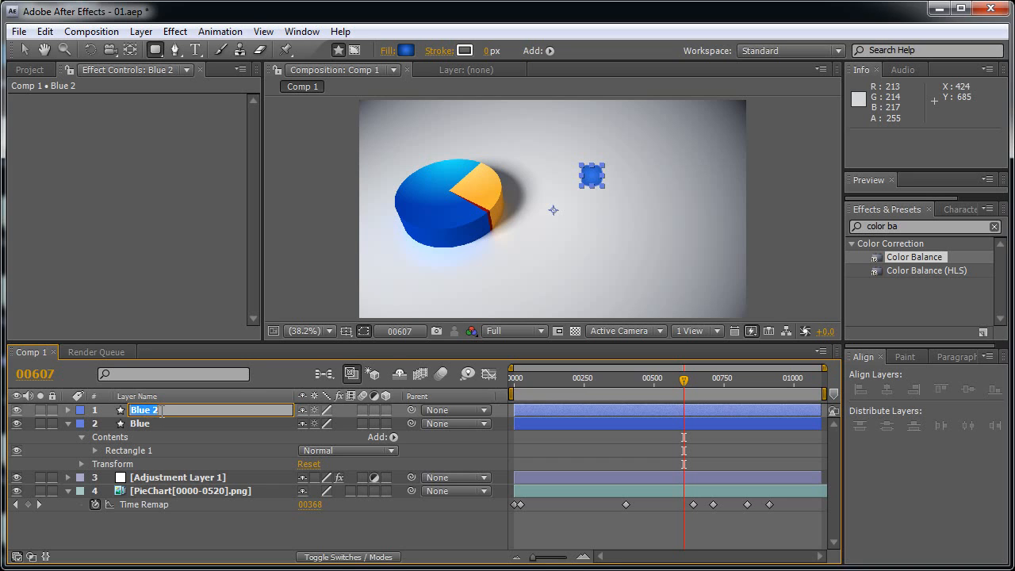
{"action": "type", "text": "Yellow"}
{"action": "key", "text": "Return"}
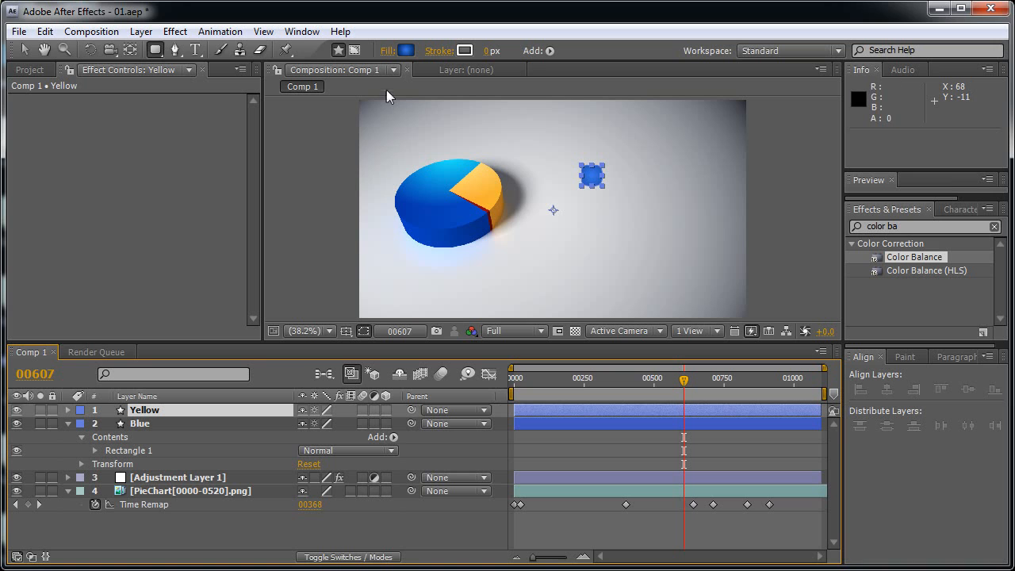
Recolour the Yellow layer's radial gradient fill from EECE3A at the start stop to A68216 at the end stop.
{"action": "left_click", "coordinate": [405, 50]}
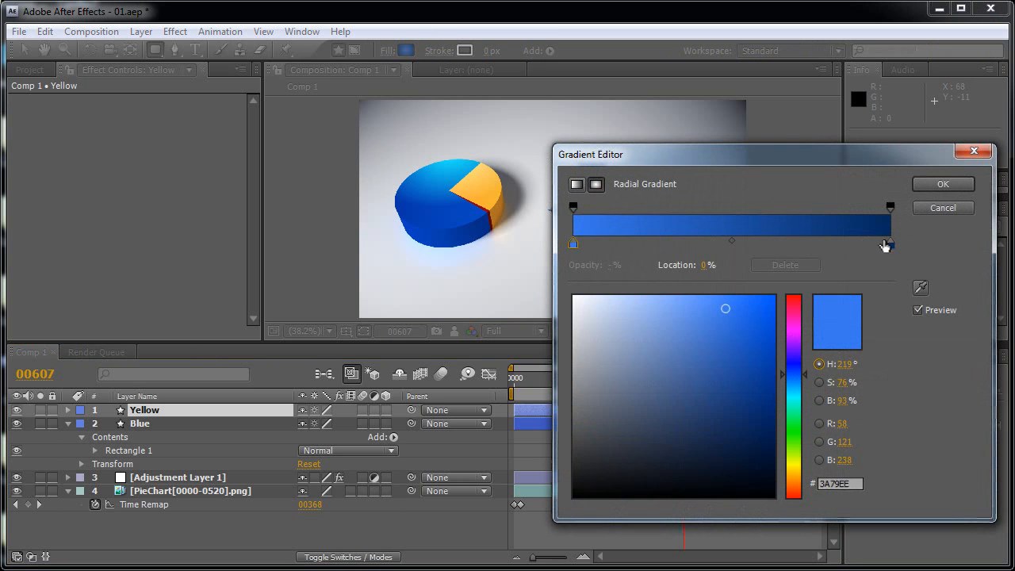
{"action": "left_click", "coordinate": [890, 245]}
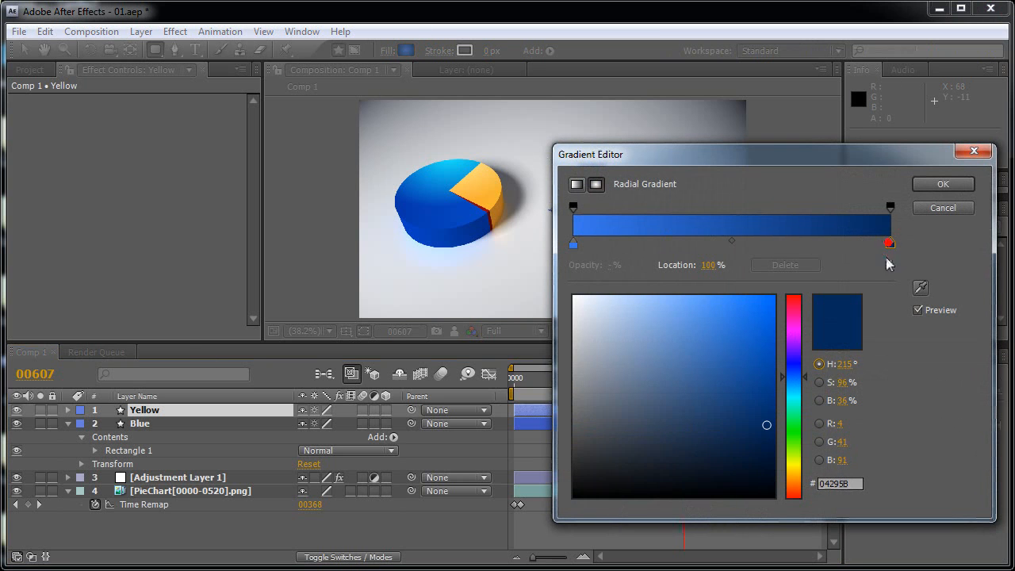
{"action": "left_click", "coordinate": [793, 468]}
{"action": "left_click_drag", "start_coordinate": [744, 352], "coordinate": [747, 365]}
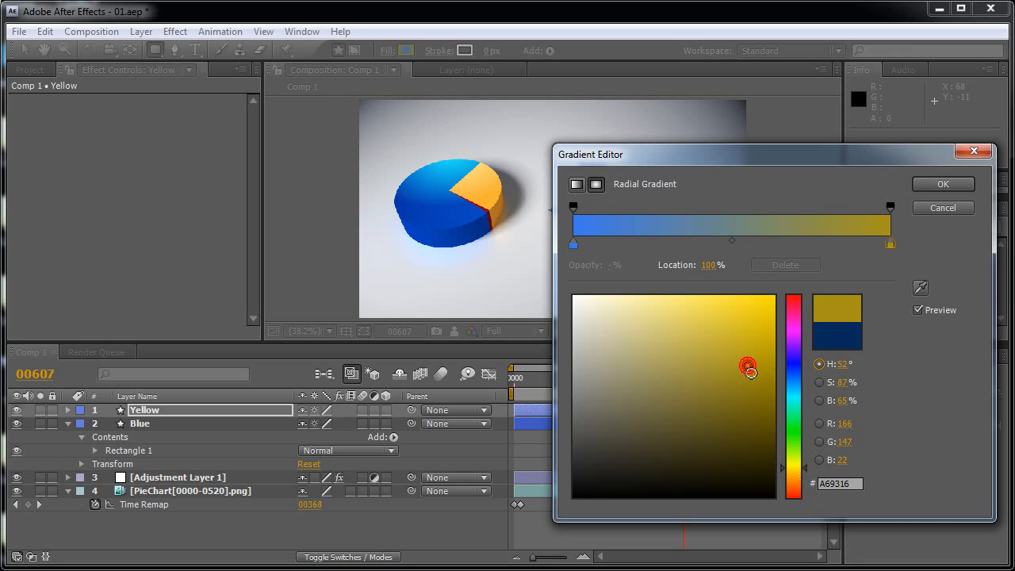
{"action": "left_click", "coordinate": [790, 472]}
{"action": "left_click", "coordinate": [573, 244]}
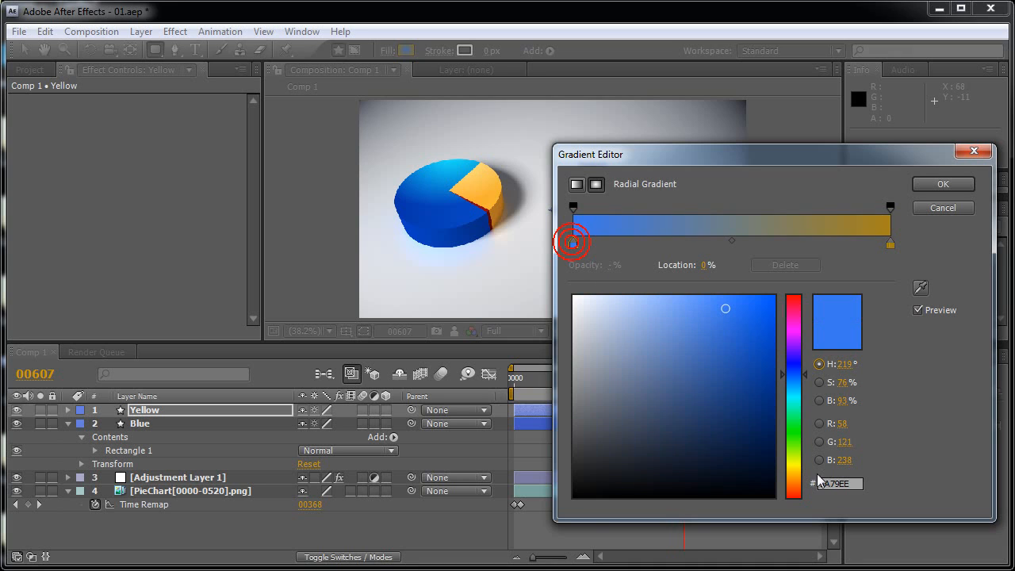
{"action": "left_click", "coordinate": [792, 470]}
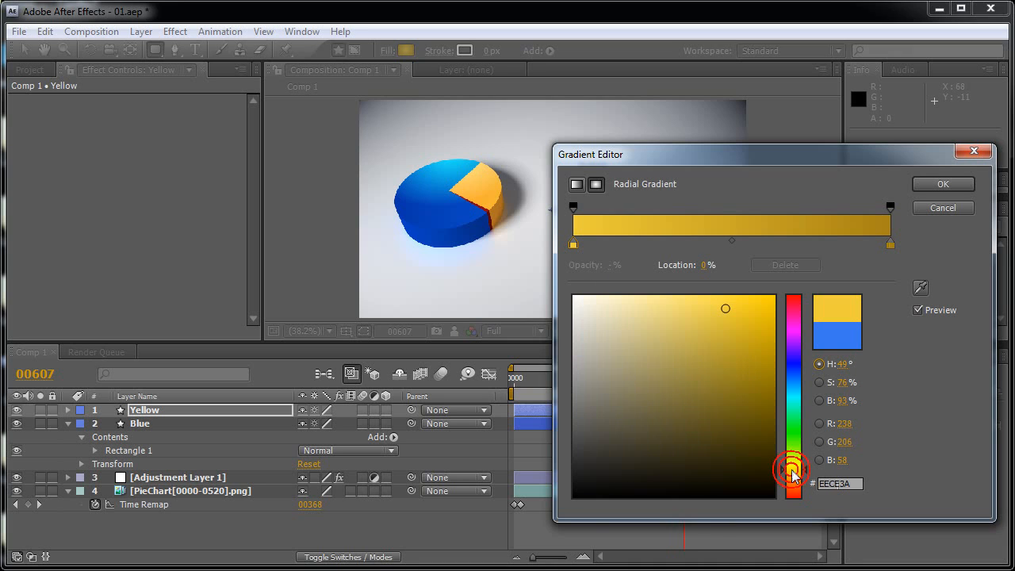
{"action": "left_click", "coordinate": [943, 185]}
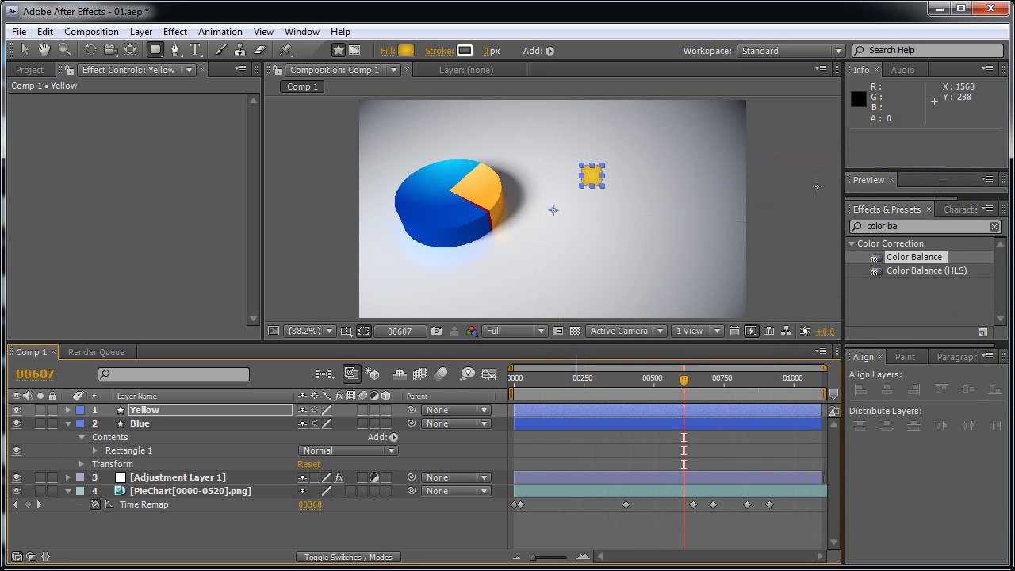
Collapse the Blue layer's properties, then duplicate the Yellow layer and rename the copy as Red.
{"action": "left_click", "coordinate": [173, 413]}
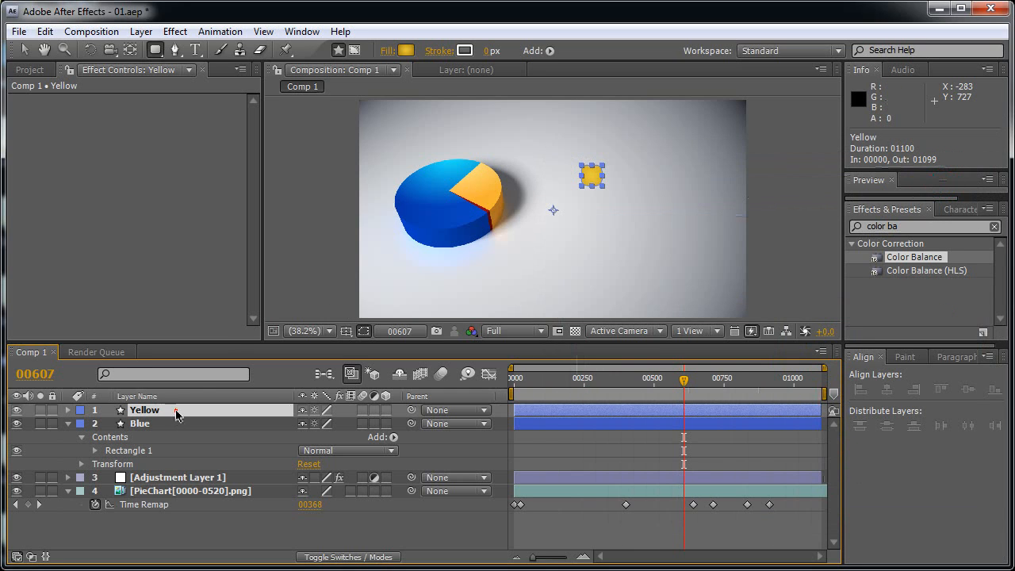
{"action": "left_click", "coordinate": [69, 425]}
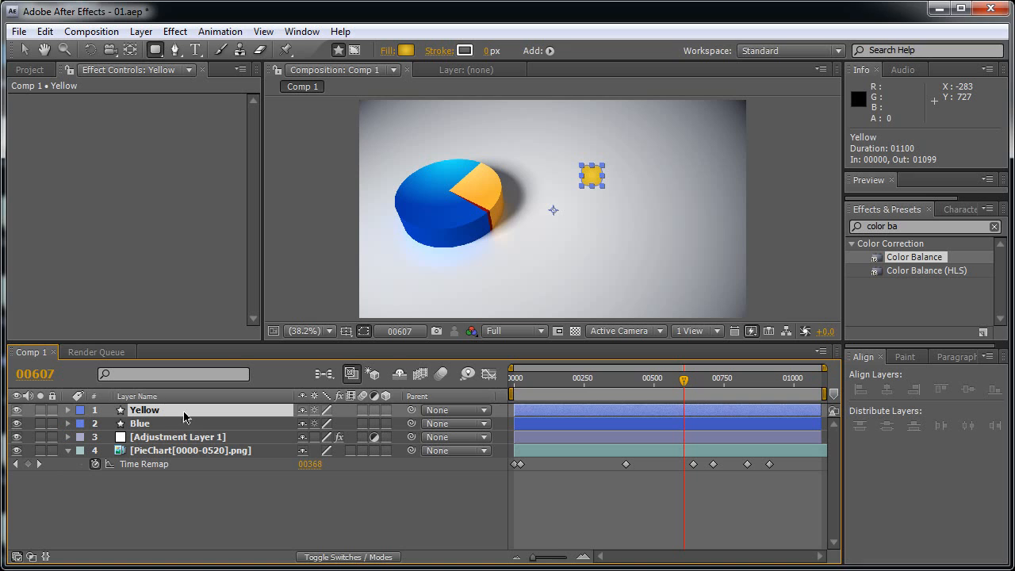
{"action": "key", "text": "ctrl+d"}
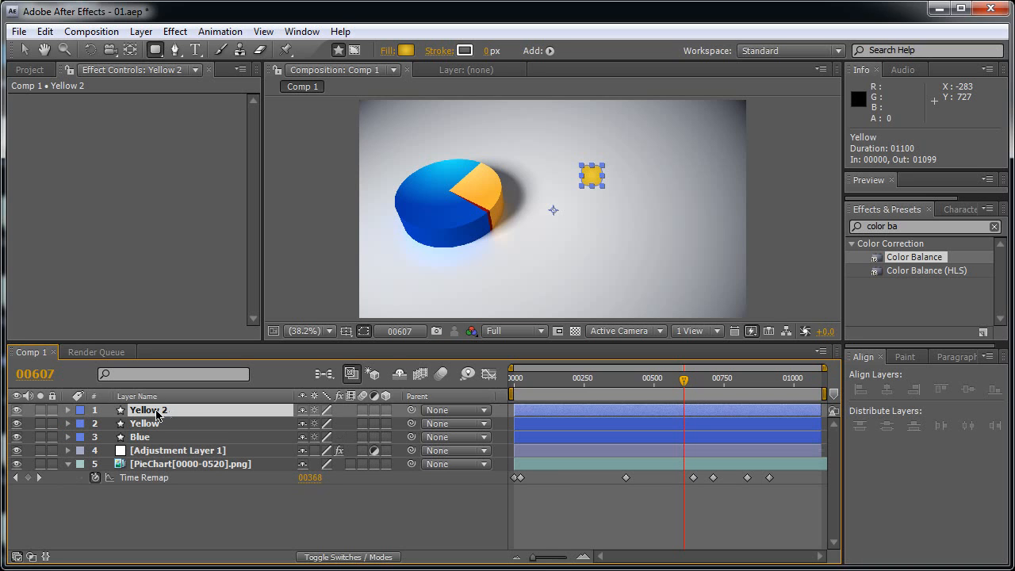
{"action": "key", "text": "Return"}
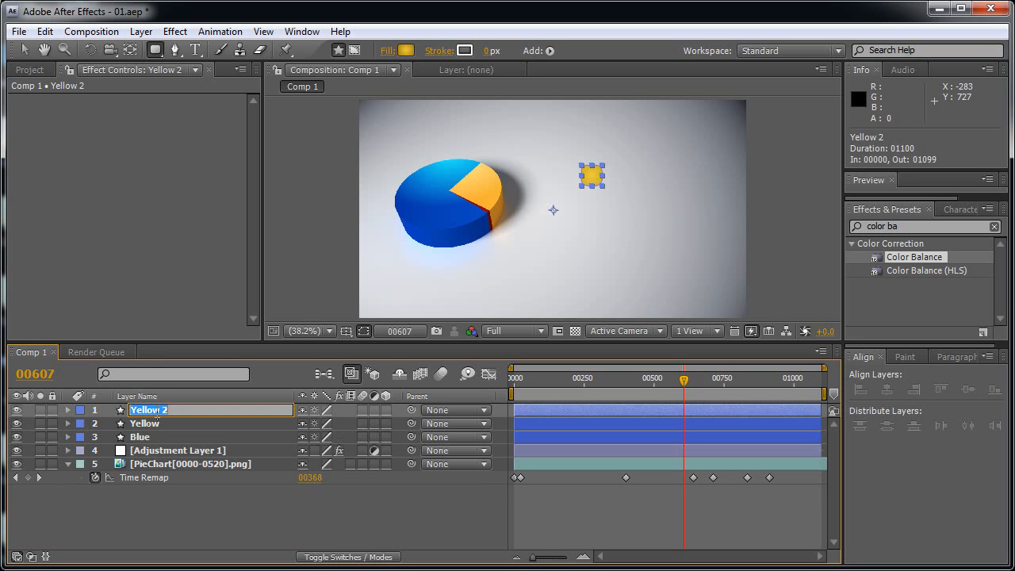
{"action": "type", "text": "Red"}
{"action": "key", "text": "Return"}
Set the end stop of the Red layer's radial gradient fill to the dark red 620505.
{"action": "left_click", "coordinate": [405, 50]}
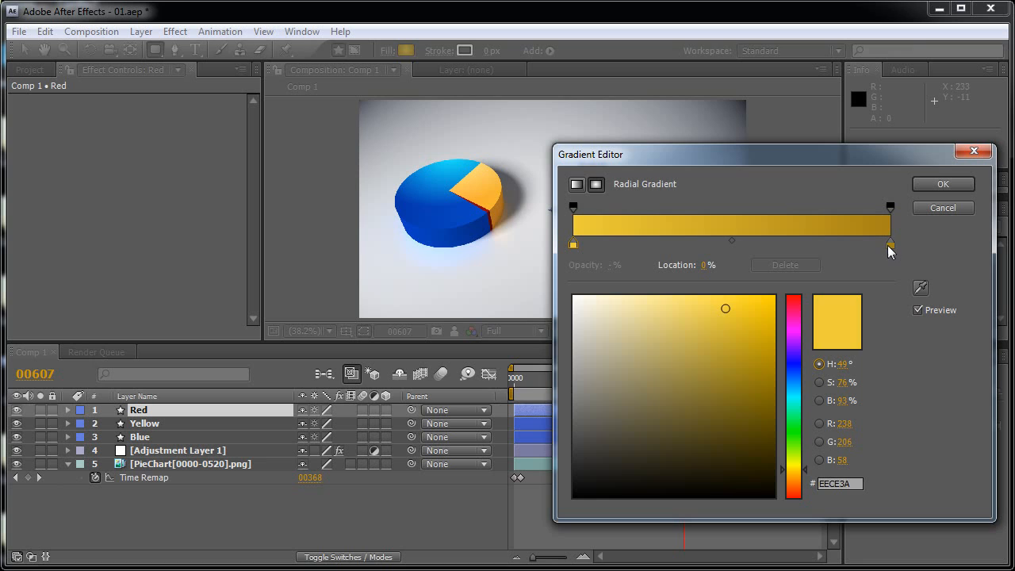
{"action": "left_click", "coordinate": [891, 244]}
{"action": "left_click", "coordinate": [796, 490]}
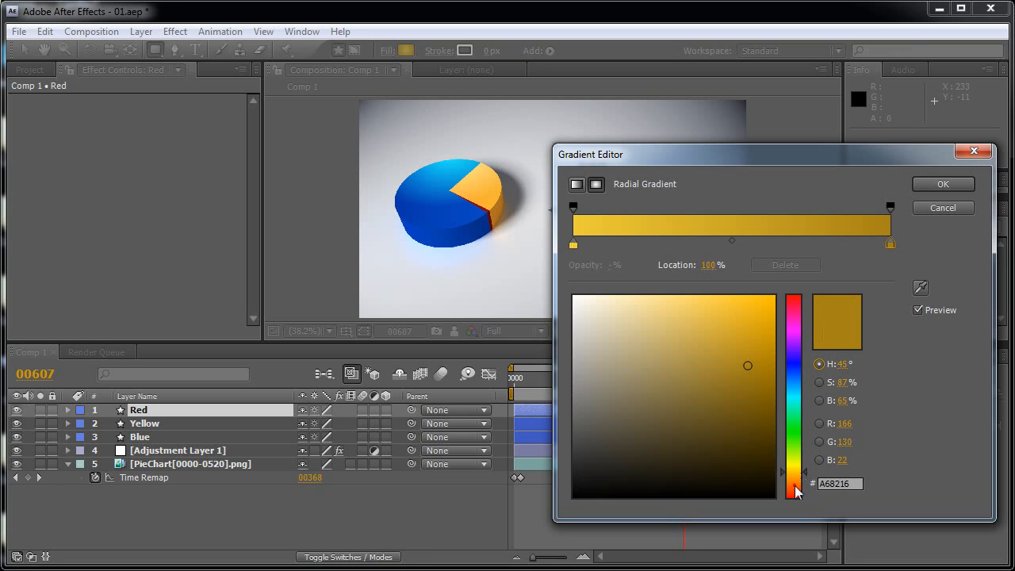
{"action": "left_click", "coordinate": [765, 420]}
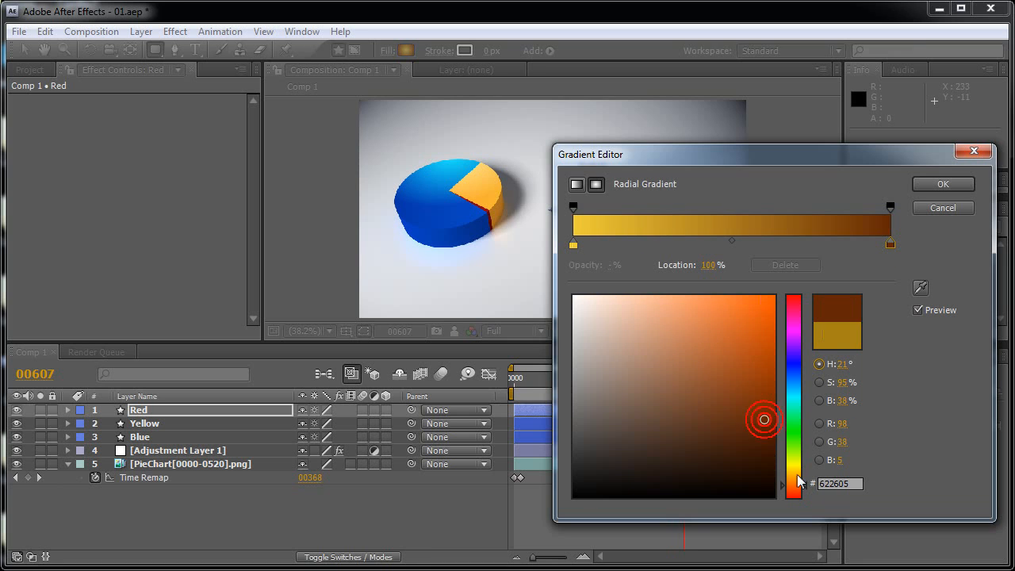
{"action": "left_click_drag", "start_coordinate": [796, 485], "coordinate": [799, 506]}
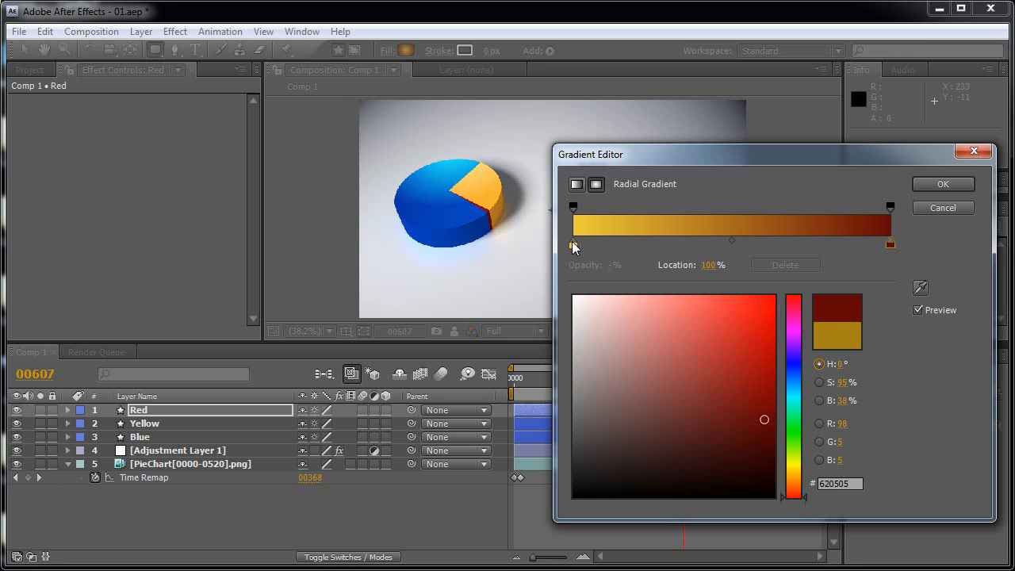
Set the start stop of the Red layer's gradient to the brighter red BA311F and apply the fill.
{"action": "left_click", "coordinate": [572, 243]}
{"action": "left_click", "coordinate": [797, 497]}
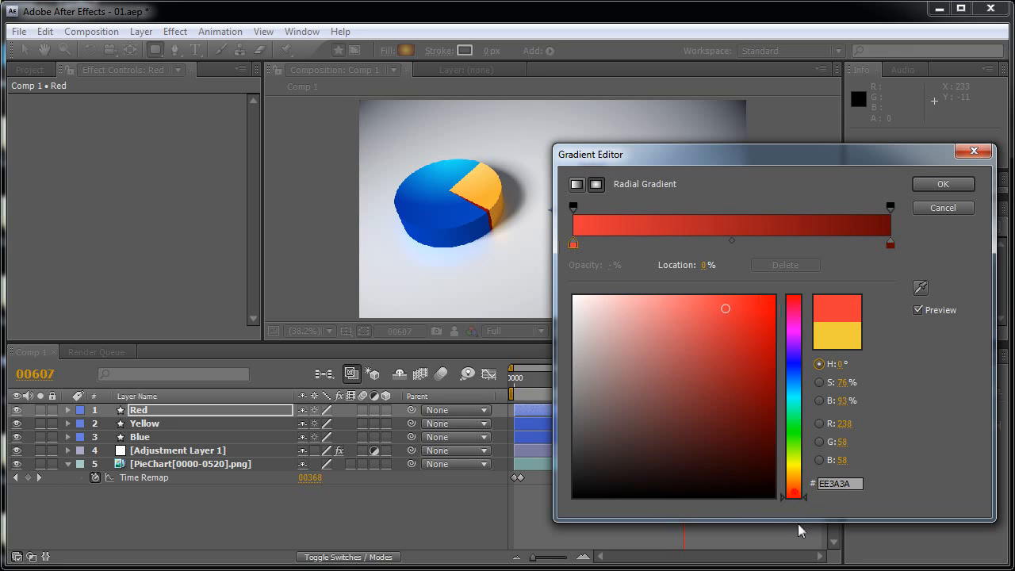
{"action": "left_click", "coordinate": [759, 357]}
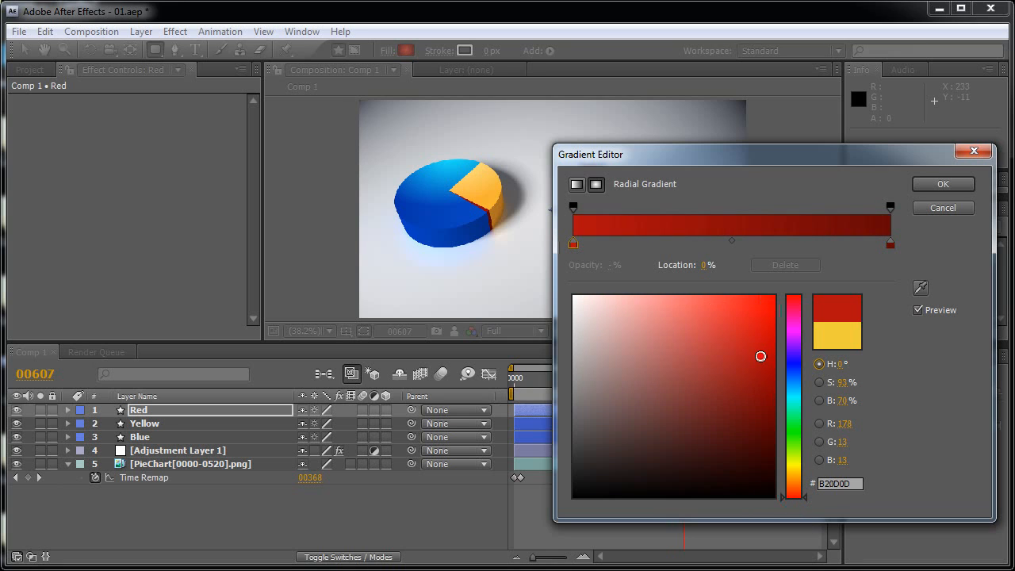
{"action": "left_click", "coordinate": [754, 355]}
{"action": "left_click", "coordinate": [795, 490]}
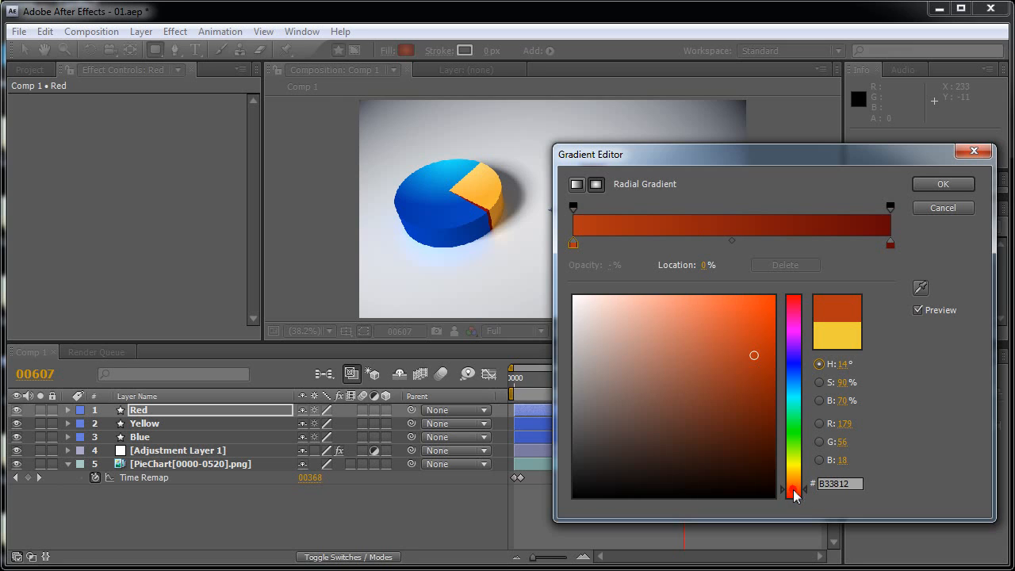
{"action": "left_click_drag", "start_coordinate": [794, 493], "coordinate": [796, 496]}
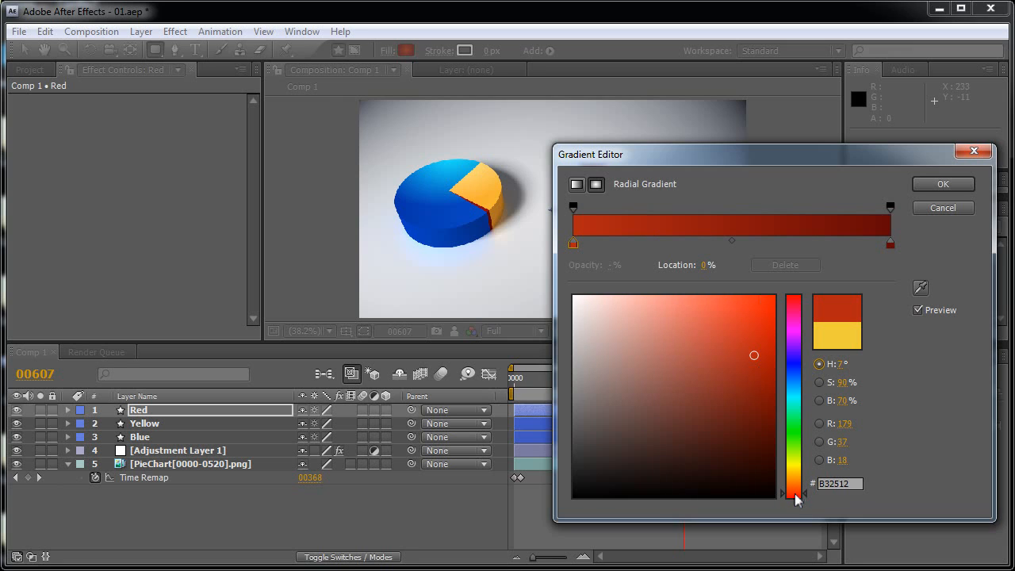
{"action": "left_click", "coordinate": [742, 350]}
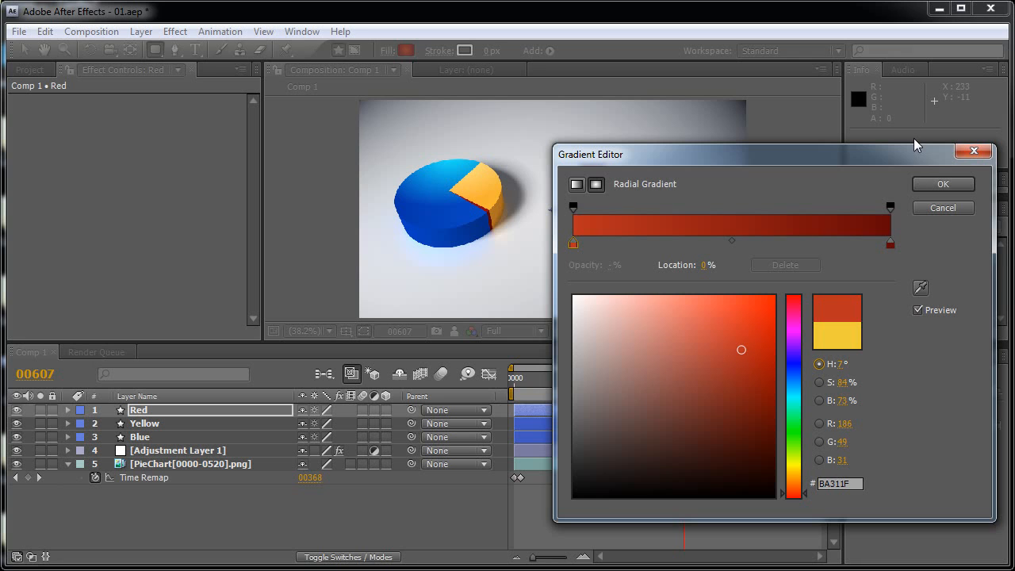
{"action": "left_click", "coordinate": [935, 184]}
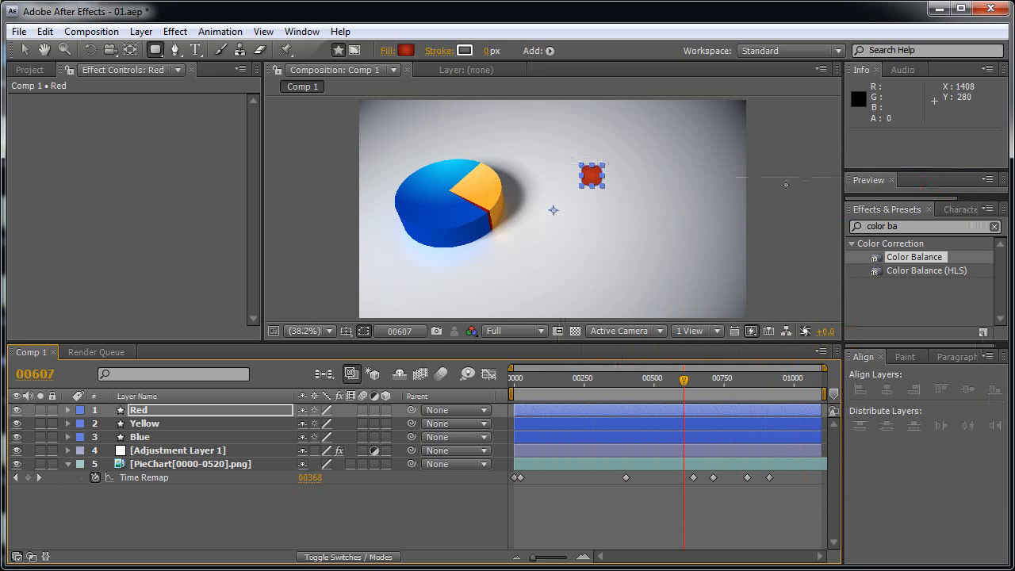
Separate the stacked squares into a vertical column, with Blue at about y 336, Yellow below it and Red at about y 627.
{"action": "left_click", "coordinate": [30, 49]}
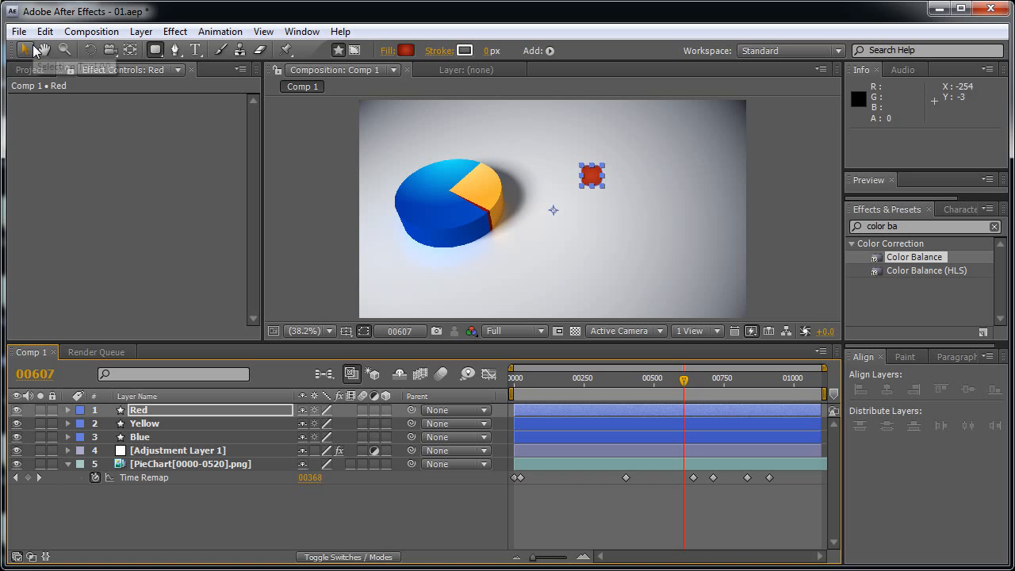
{"action": "left_click", "coordinate": [777, 189]}
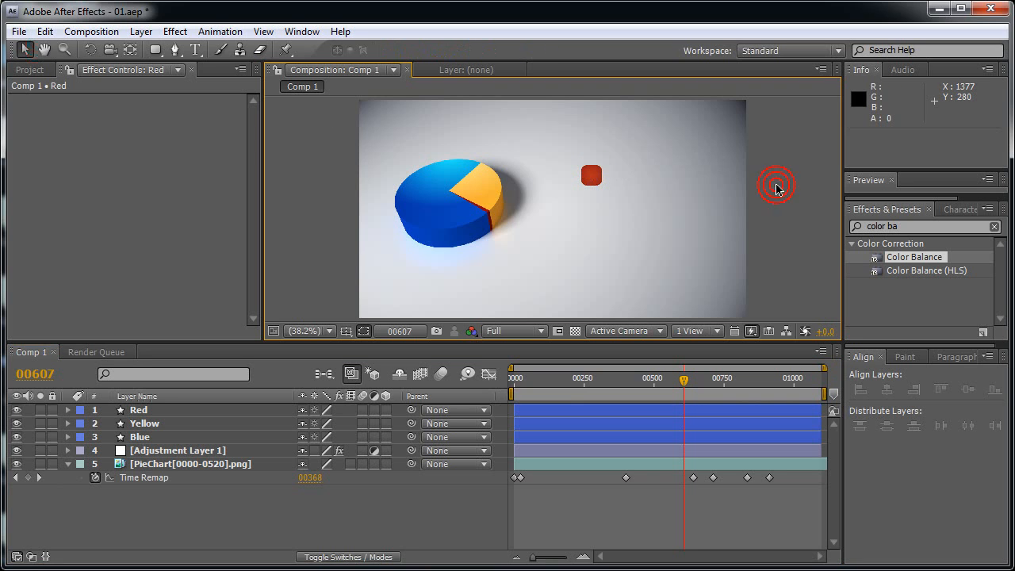
{"action": "left_click_drag", "start_coordinate": [601, 187], "coordinate": [595, 240]}
{"action": "left_click", "coordinate": [593, 176]}
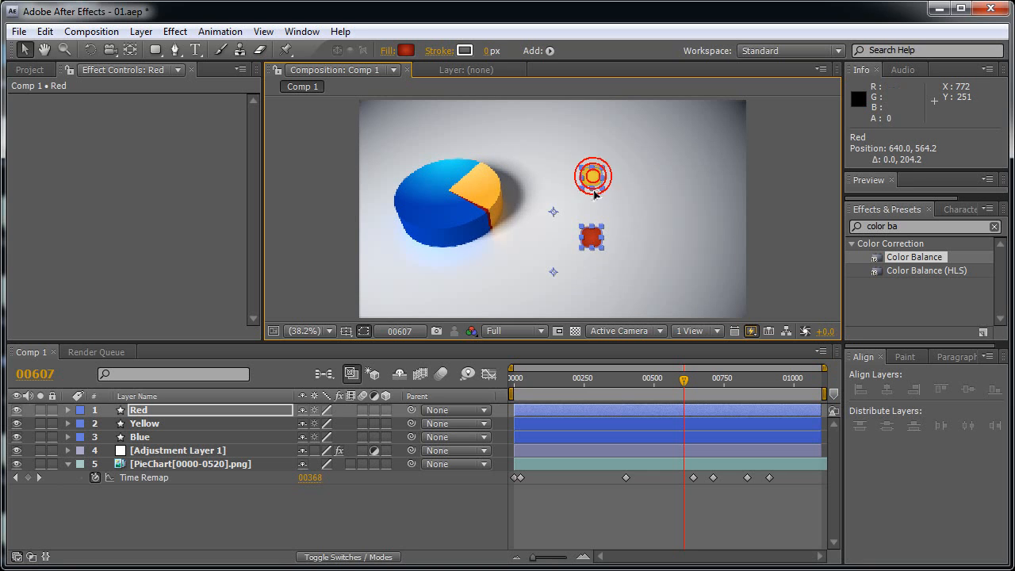
{"action": "mouse_move", "coordinate": [593, 190]}
{"action": "left_mouse_down"}
{"action": "mouse_move", "coordinate": [596, 207]}
{"action": "mouse_move", "coordinate": [598, 185]}
{"action": "left_mouse_up"}
{"action": "left_click", "coordinate": [591, 204]}
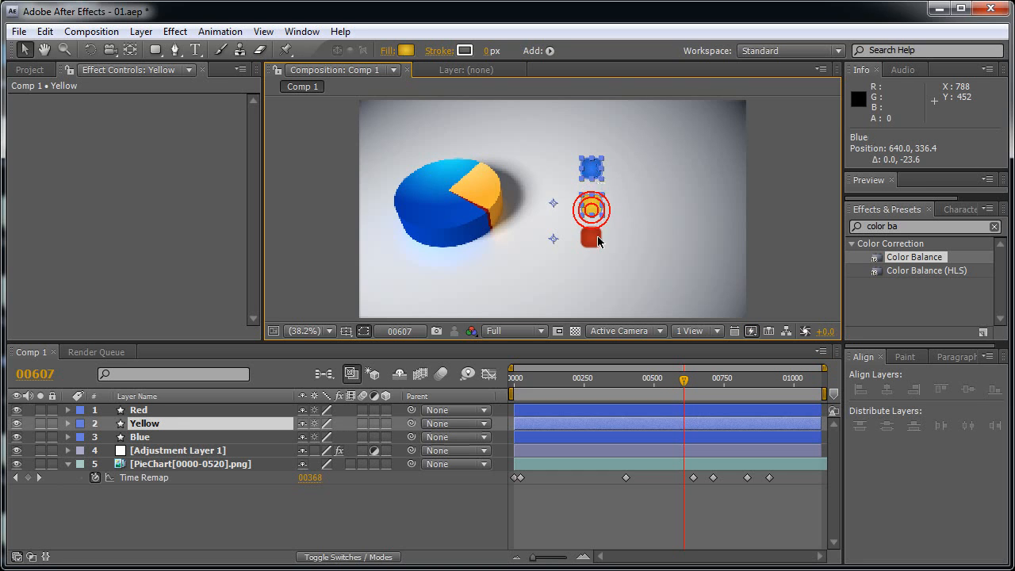
{"action": "left_click_drag", "start_coordinate": [593, 244], "coordinate": [595, 275]}
Select the red, yellow and blue squares together and distribute them evenly by their vertical centres.
{"action": "left_click", "coordinate": [594, 205], "text": "shift"}
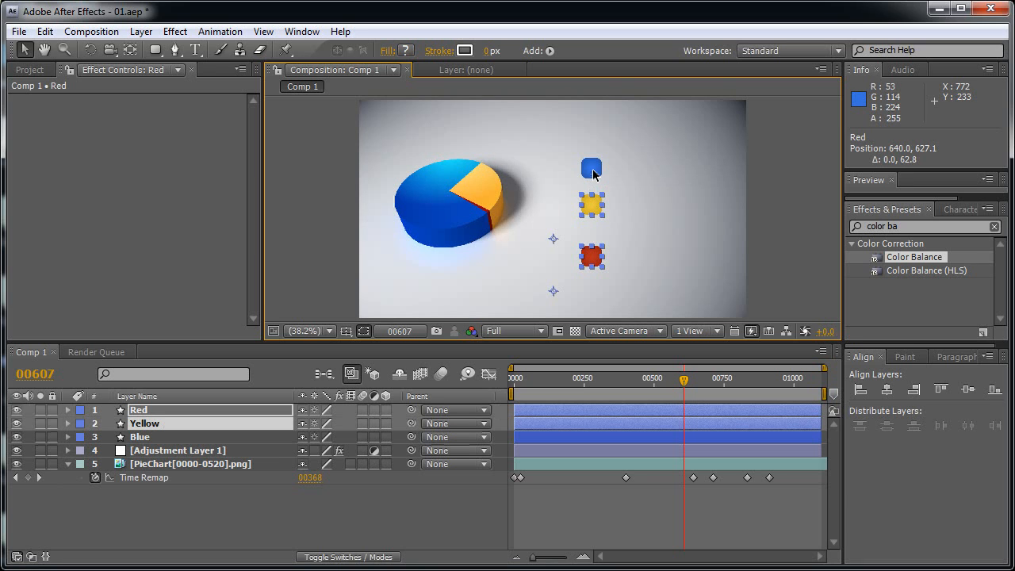
{"action": "left_click", "coordinate": [593, 174], "text": "shift"}
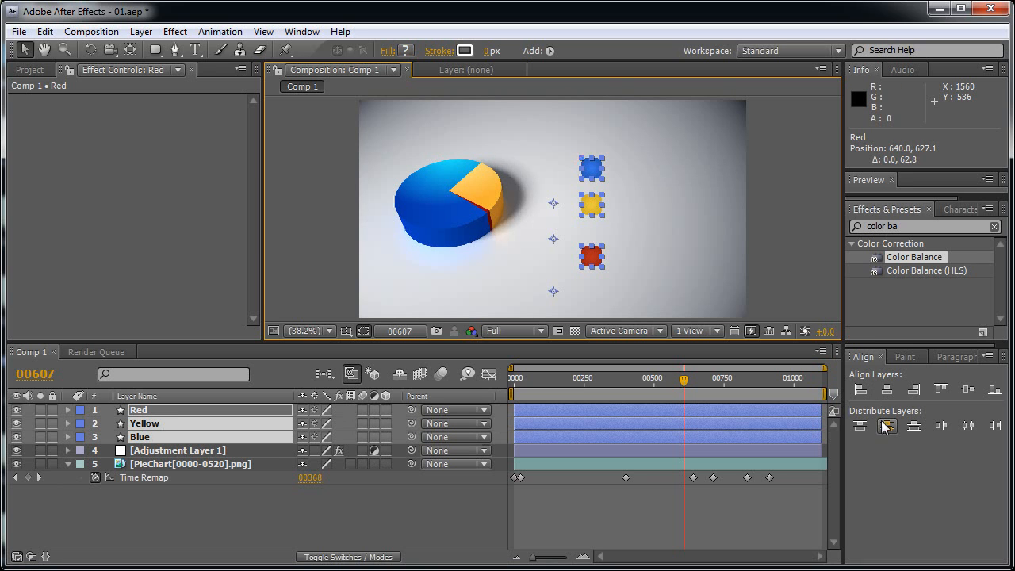
{"action": "left_click", "coordinate": [885, 425]}
{"action": "left_click", "coordinate": [780, 235]}
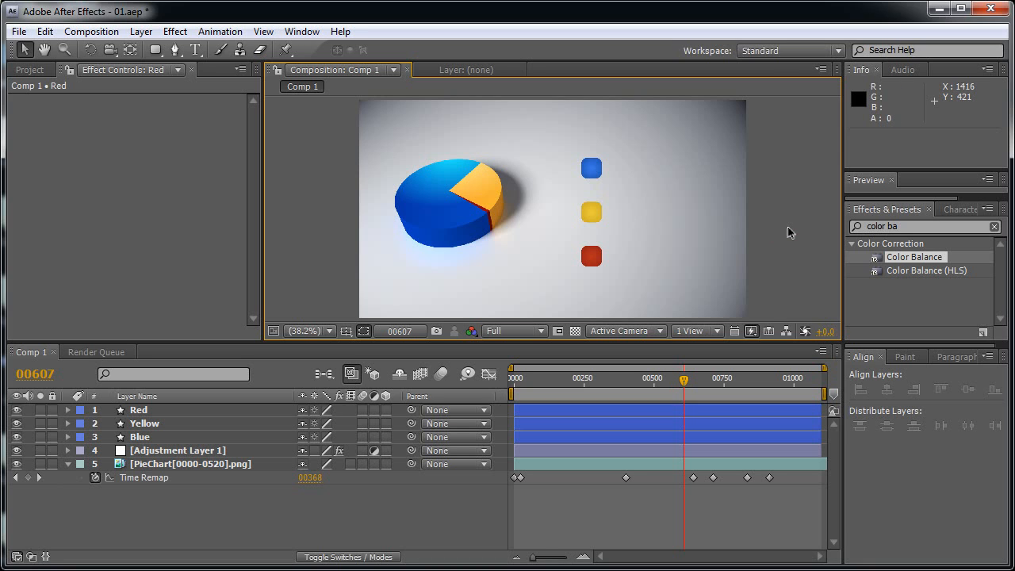
Add a new shape layer with a rectangle about 639 by 738 px covering the legend side of the frame.
{"action": "left_click", "coordinate": [141, 31]}
{"action": "mouse_move", "coordinate": [146, 50]}
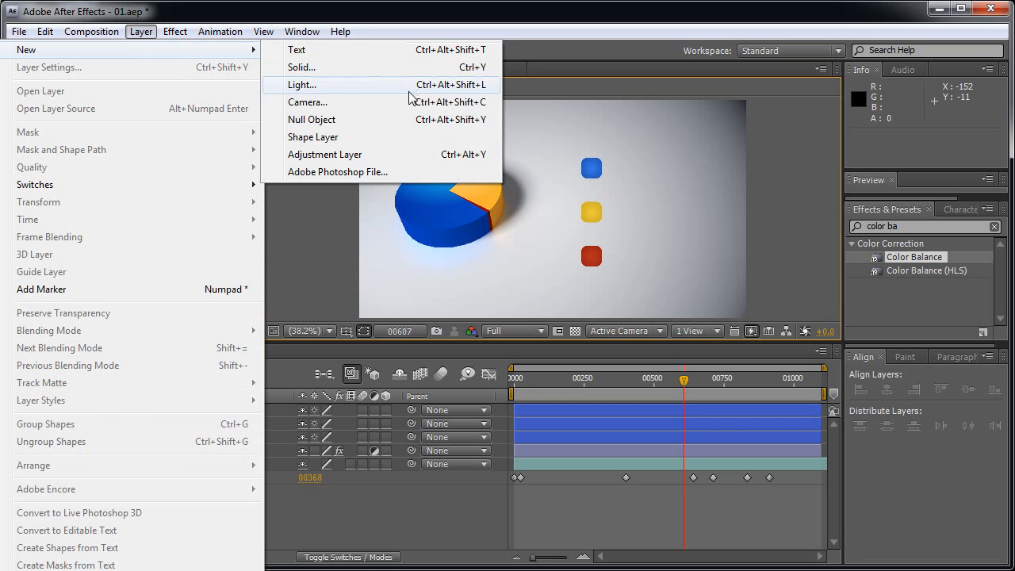
{"action": "left_click", "coordinate": [379, 137]}
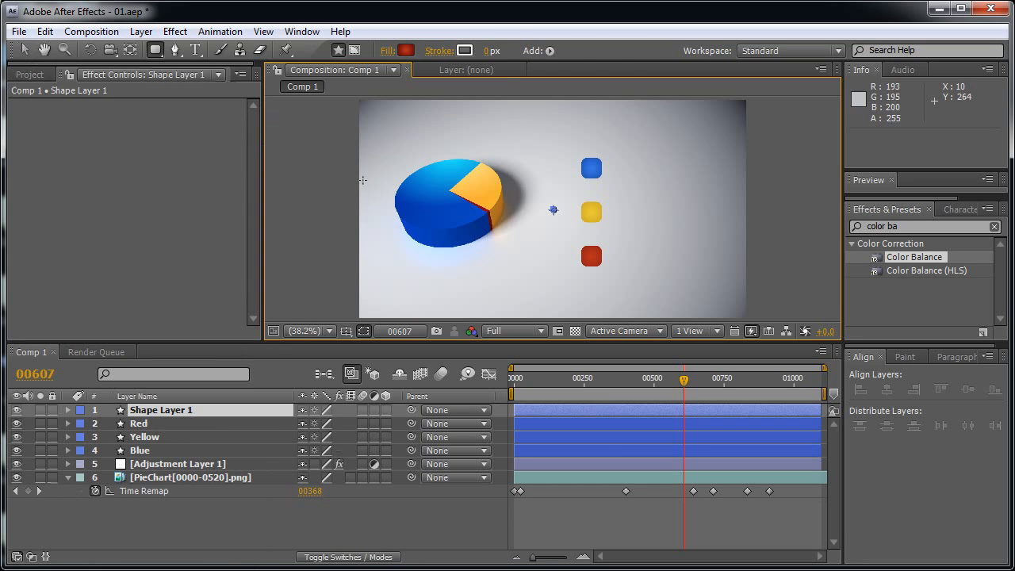
{"action": "left_click", "coordinate": [159, 51]}
{"action": "left_click_drag", "start_coordinate": [164, 49], "coordinate": [207, 46]}
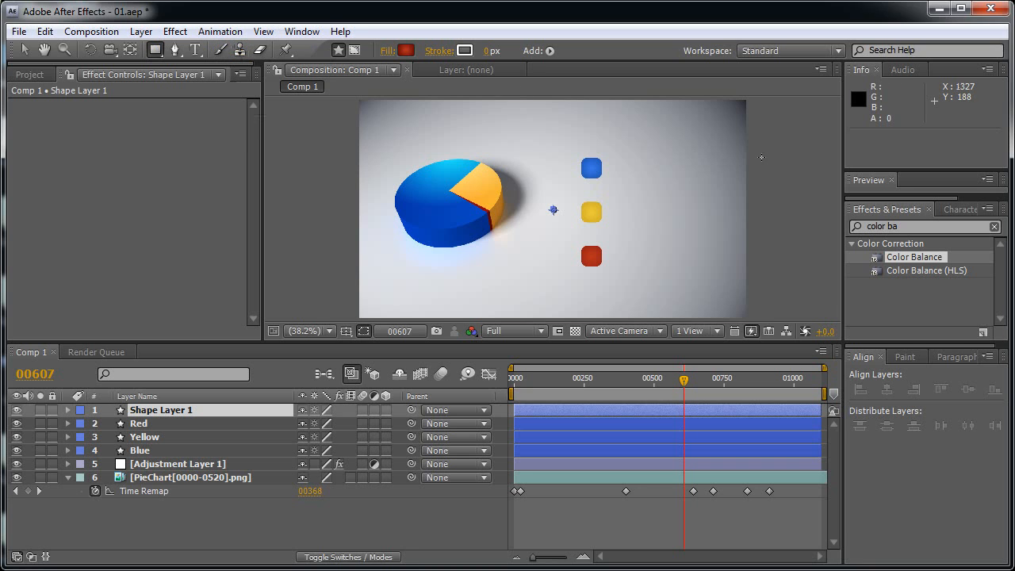
{"action": "mouse_move", "coordinate": [757, 97]}
{"action": "left_mouse_down"}
{"action": "mouse_move", "coordinate": [682, 201]}
{"action": "mouse_move", "coordinate": [578, 287]}
{"action": "mouse_move", "coordinate": [569, 321]}
{"action": "left_mouse_up"}
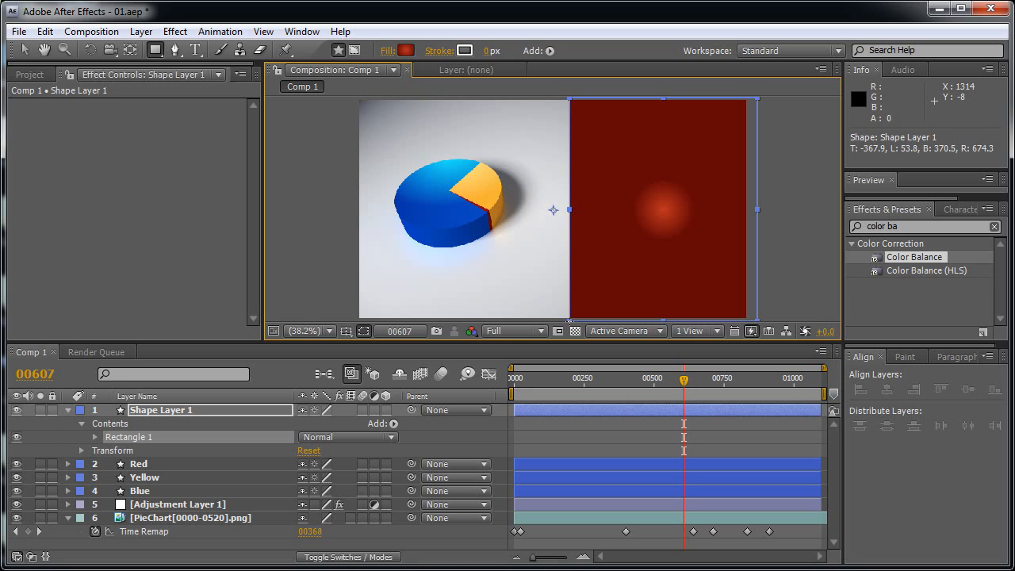
{"action": "left_click_drag", "start_coordinate": [569, 321], "coordinate": [564, 321]}
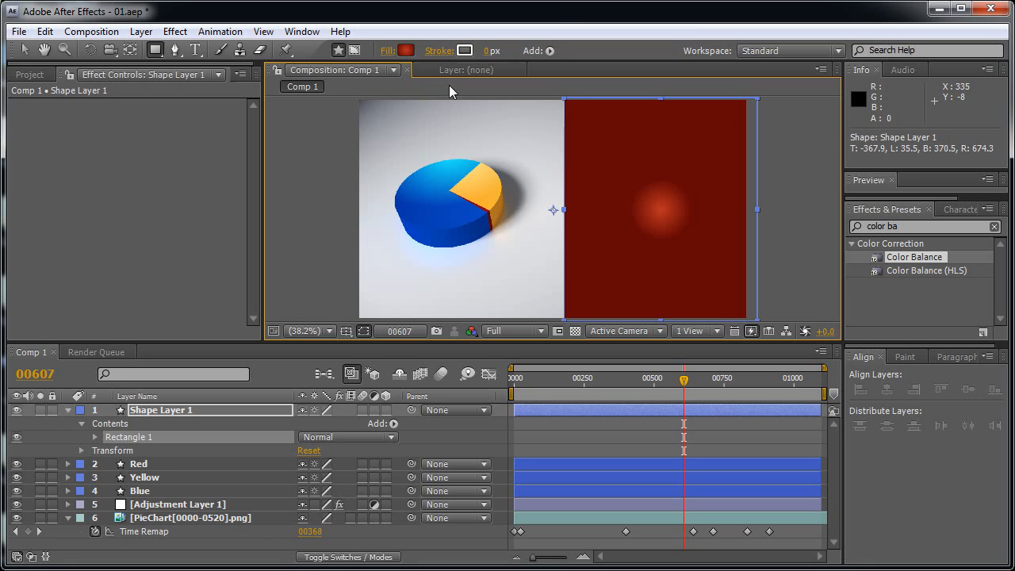
Give the rectangle a solid white FFFFFF fill at 50% opacity.
{"action": "left_click", "coordinate": [386, 51]}
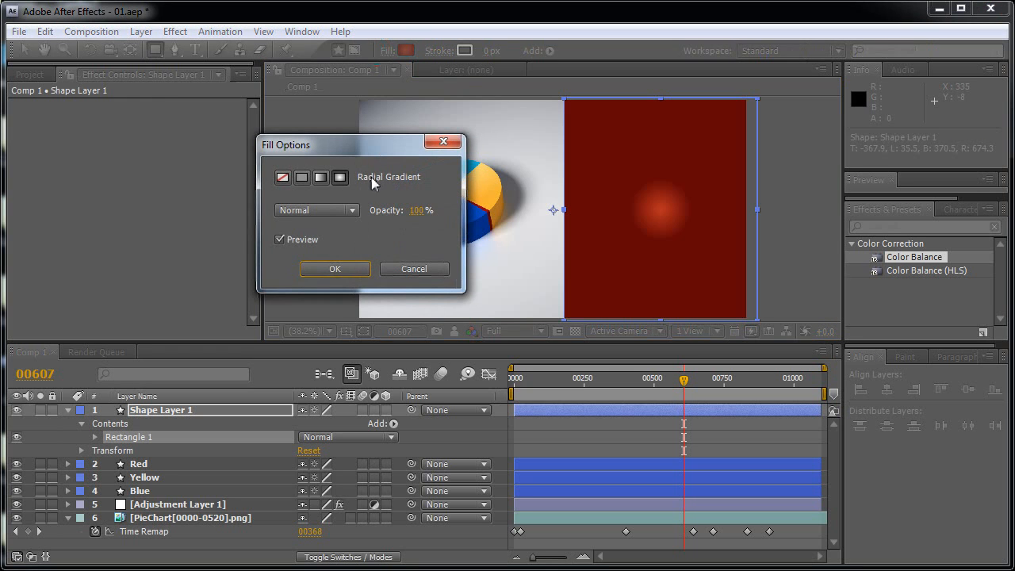
{"action": "left_click", "coordinate": [301, 177]}
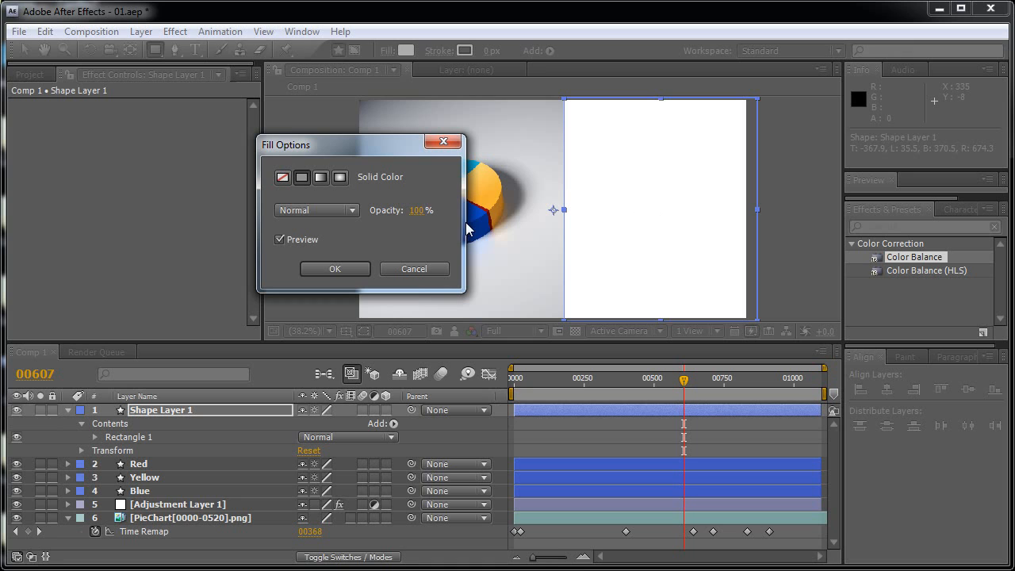
{"action": "left_click", "coordinate": [420, 211]}
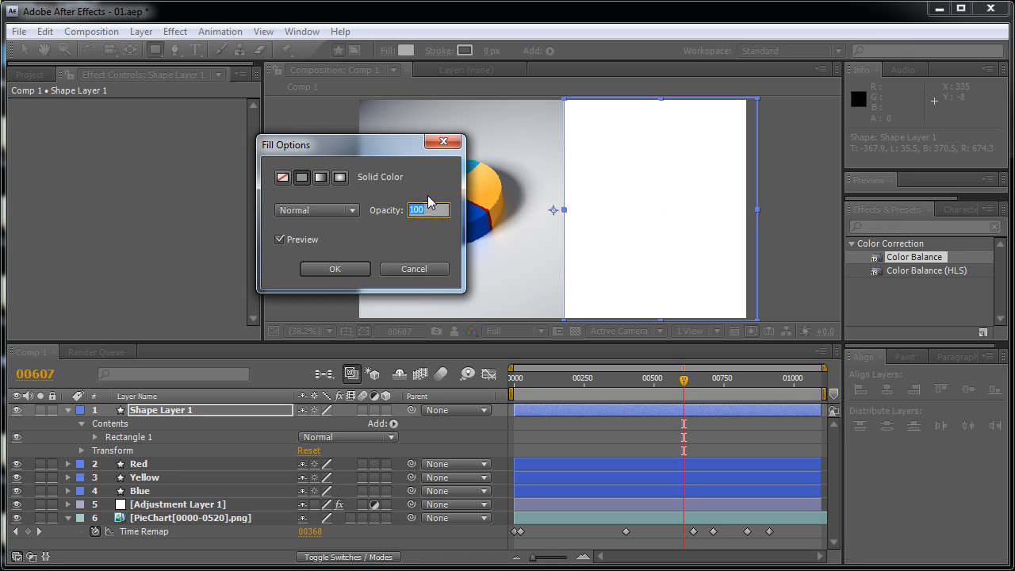
{"action": "type", "text": "50"}
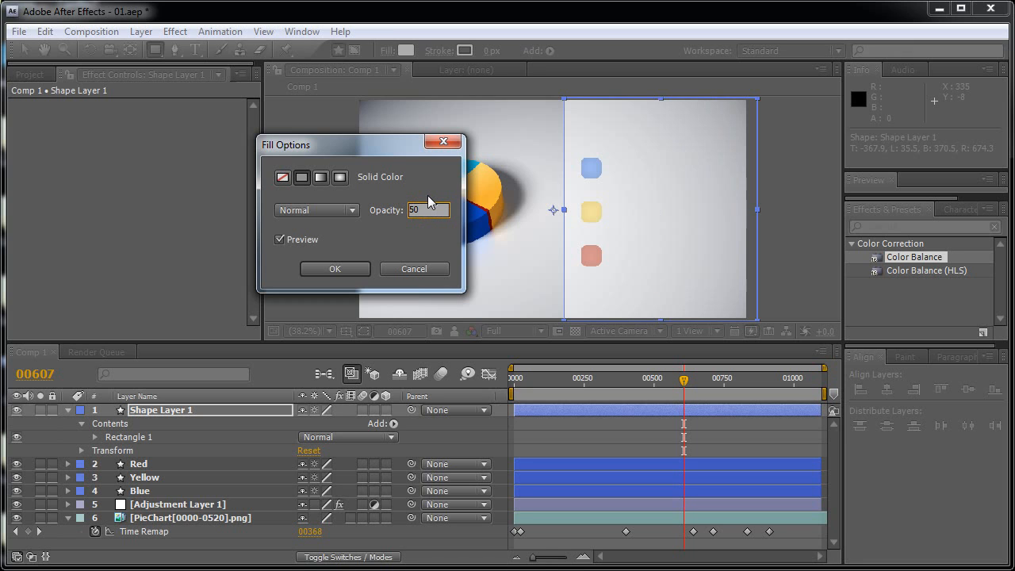
{"action": "left_click", "coordinate": [334, 268]}
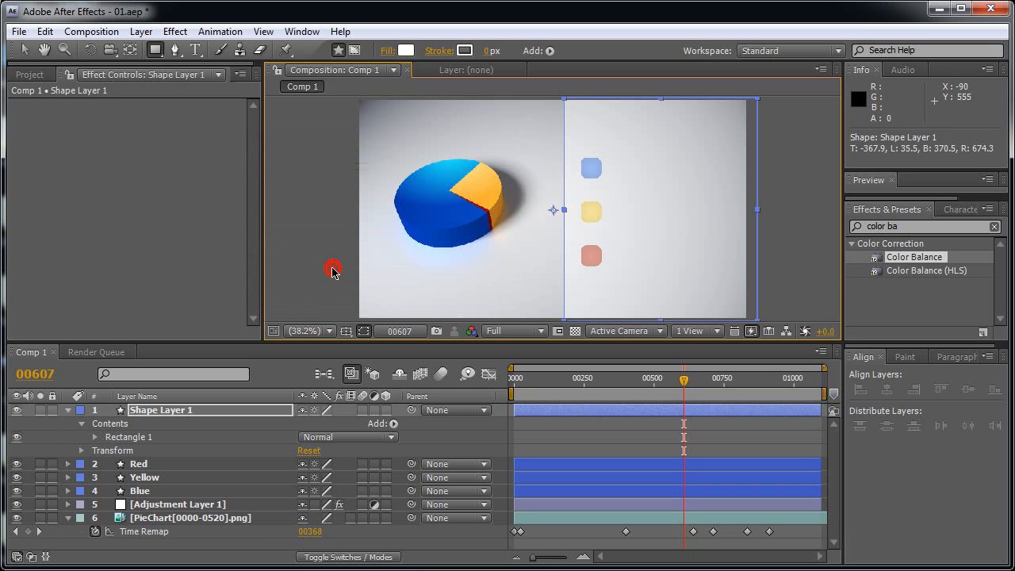
{"action": "left_click", "coordinate": [409, 51]}
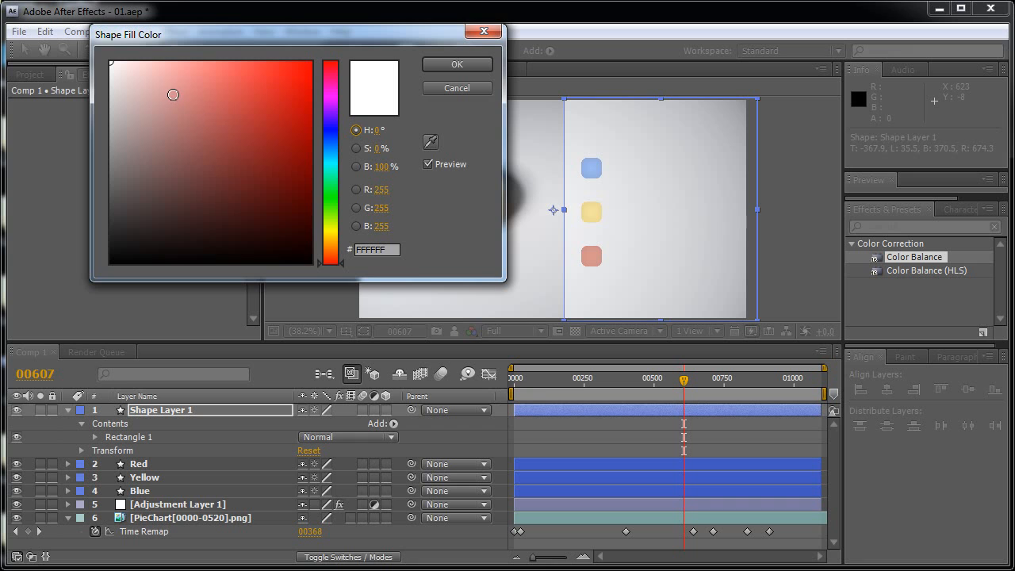
{"action": "left_click", "coordinate": [474, 64]}
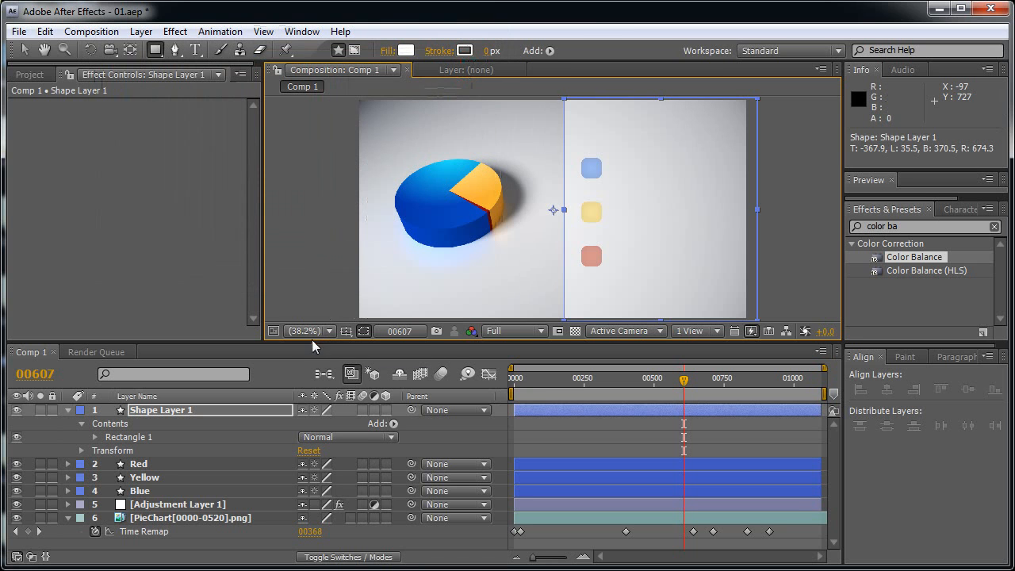
Collapse the open layer properties and move Shape Layer 1 between the adjustment layer and the pie chart footage.
{"action": "left_click", "coordinate": [68, 410]}
{"action": "left_click", "coordinate": [68, 478]}
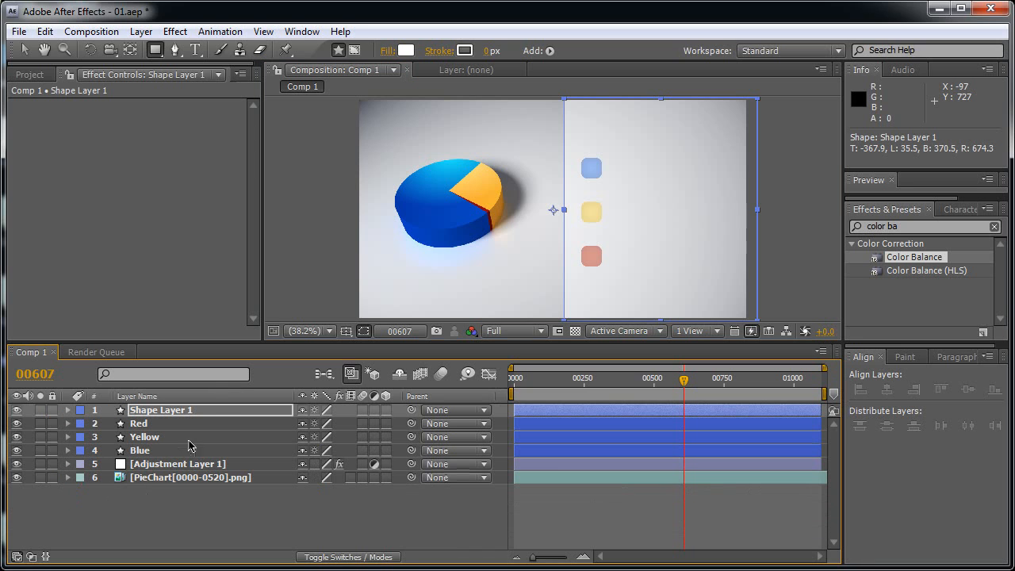
{"action": "left_click_drag", "start_coordinate": [214, 412], "coordinate": [226, 468]}
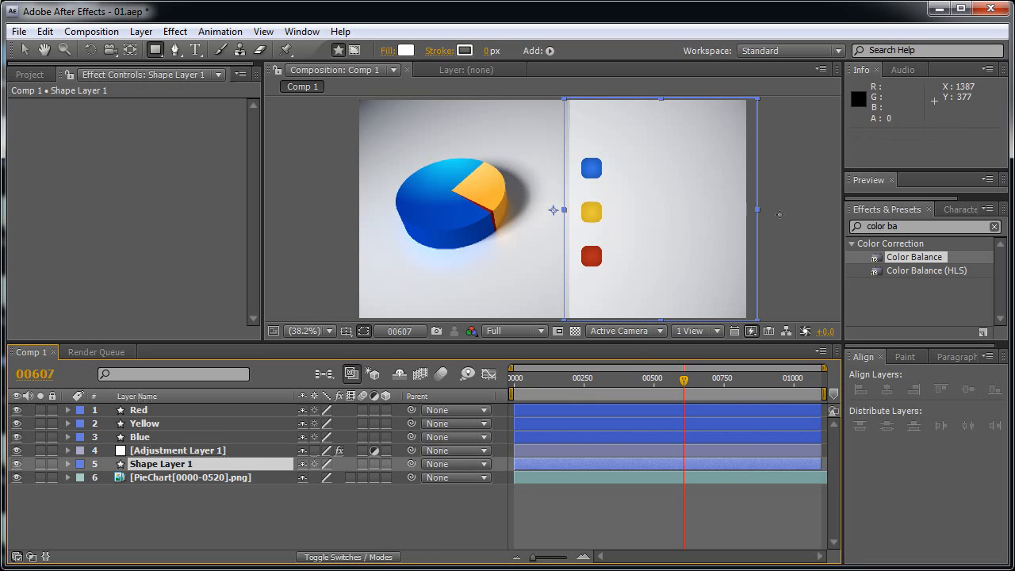
{"action": "left_click", "coordinate": [26, 50]}
{"action": "left_click", "coordinate": [799, 177]}
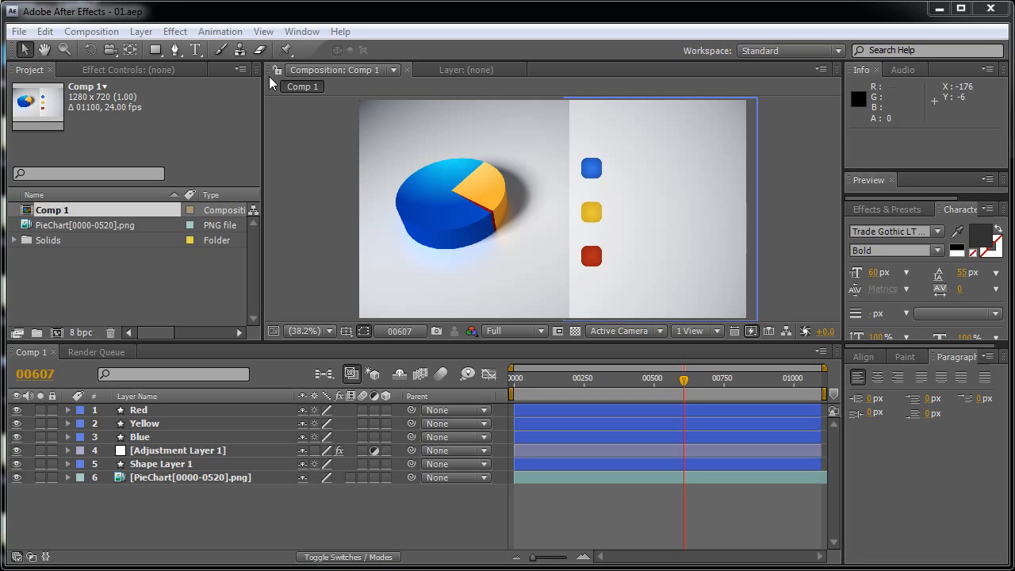
Add a text layer reading FRUIT POPULARITY above the blue square.
{"action": "left_click", "coordinate": [195, 50]}
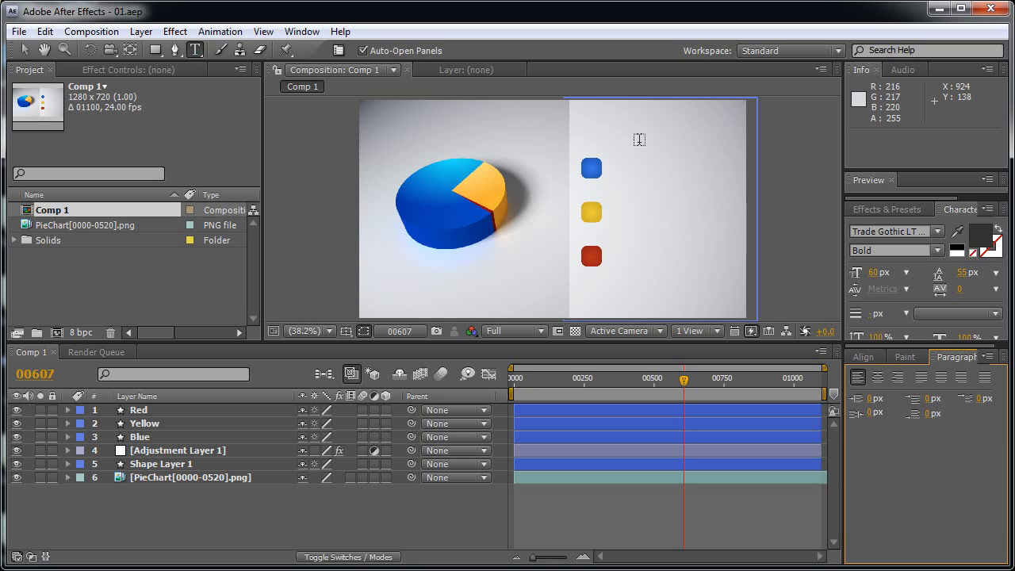
{"action": "left_click", "coordinate": [601, 137]}
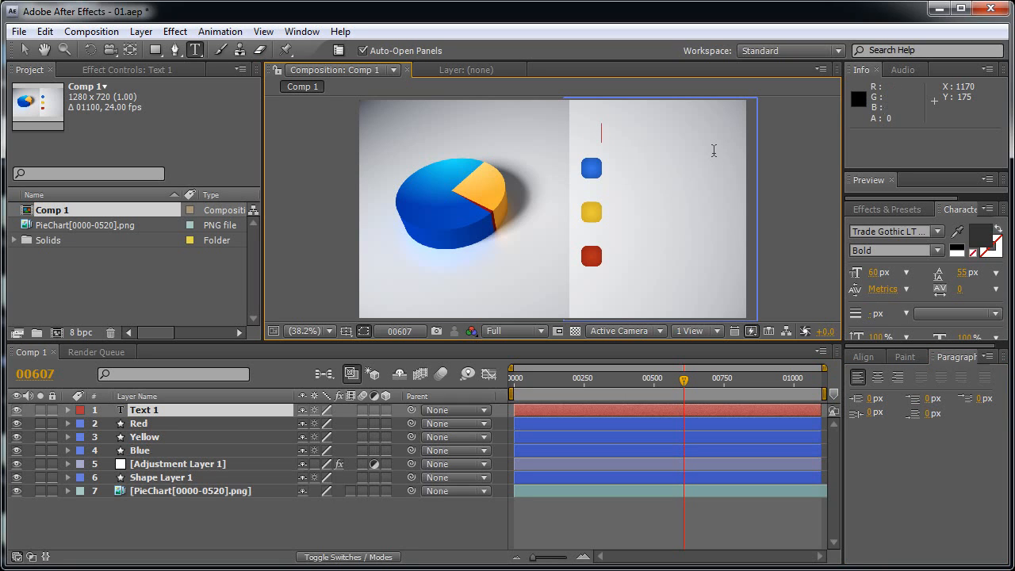
{"action": "type", "text": "Text"}
{"action": "key", "text": "BackSpace"}
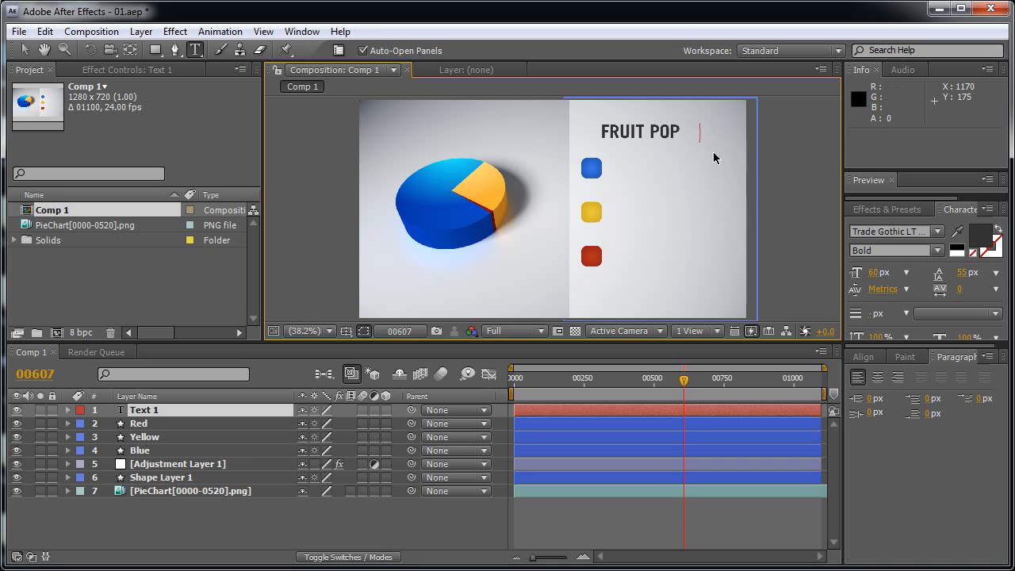
{"action": "type", "text": "ULS"}
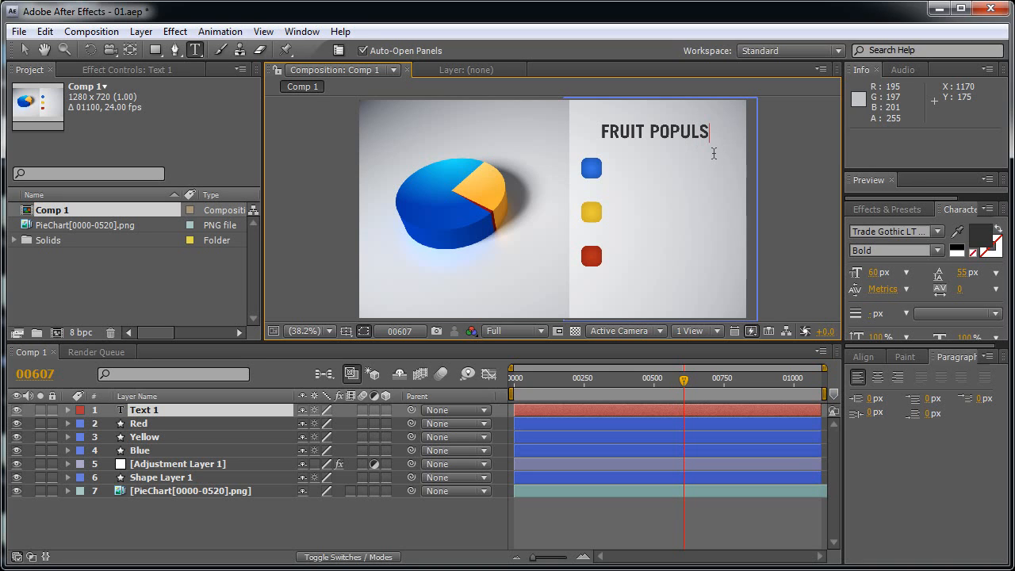
{"action": "key", "text": "Left"}
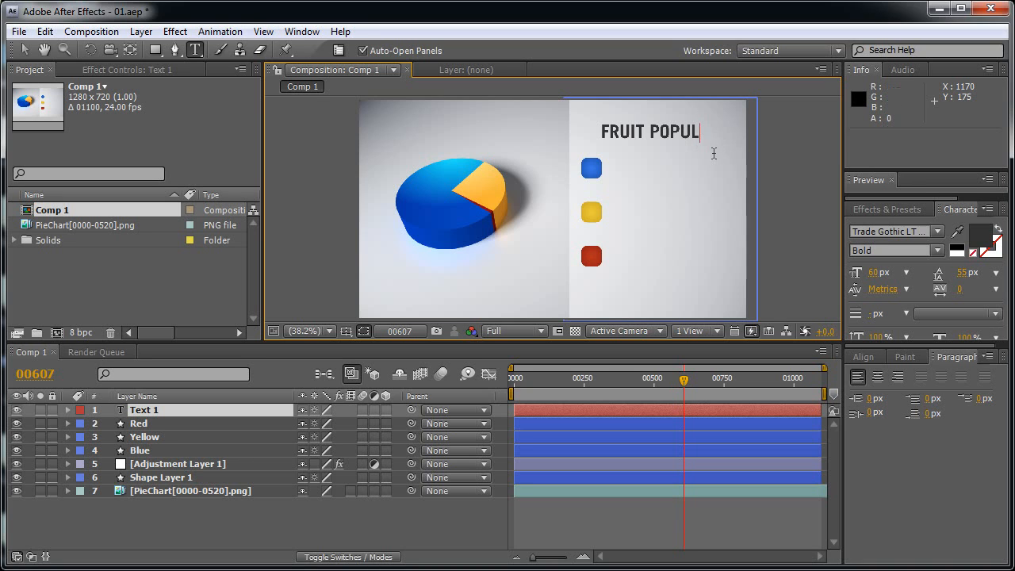
{"action": "key", "text": "BackSpace"}
{"action": "type", "text": "POPULARITY"}
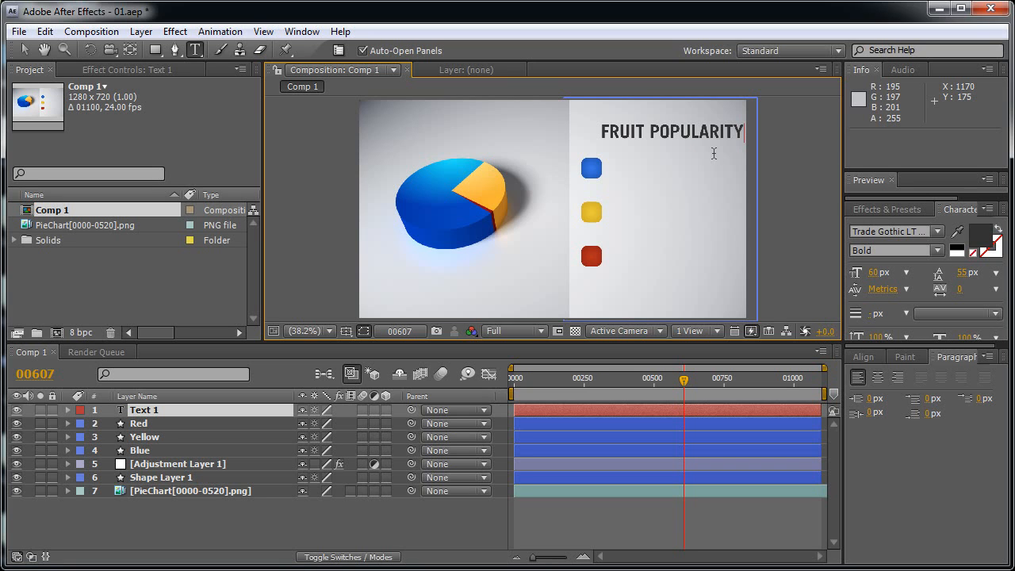
Break the title before POPULARITY so it runs over two lines, and finish editing the text.
{"action": "key", "text": "Left"}
{"action": "key", "text": "Left"}
{"action": "key", "text": "Left"}
{"action": "key", "text": "Left"}
{"action": "key", "text": "Left"}
{"action": "key", "text": "Left"}
{"action": "key", "text": "Left"}
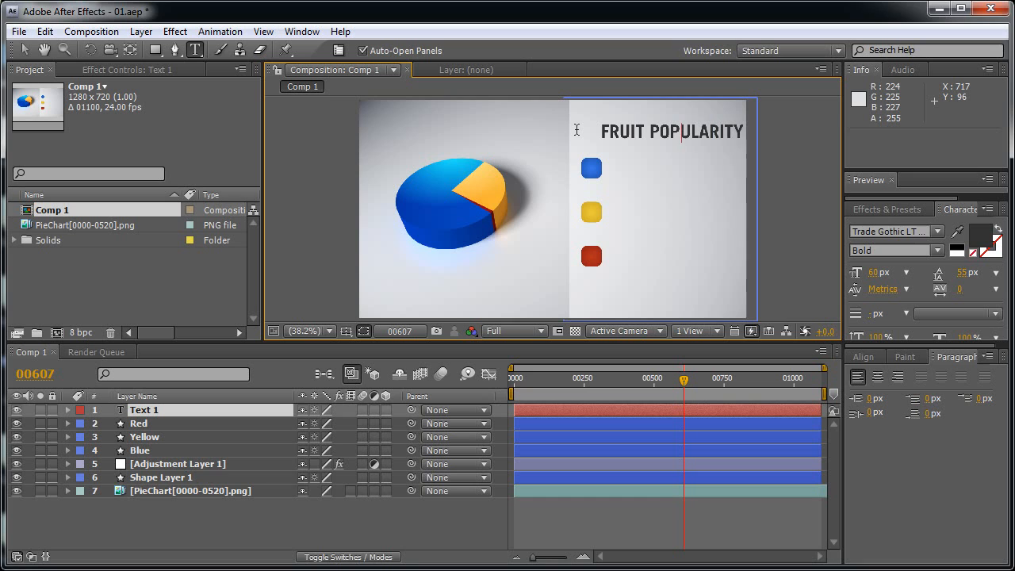
{"action": "key", "text": "Return"}
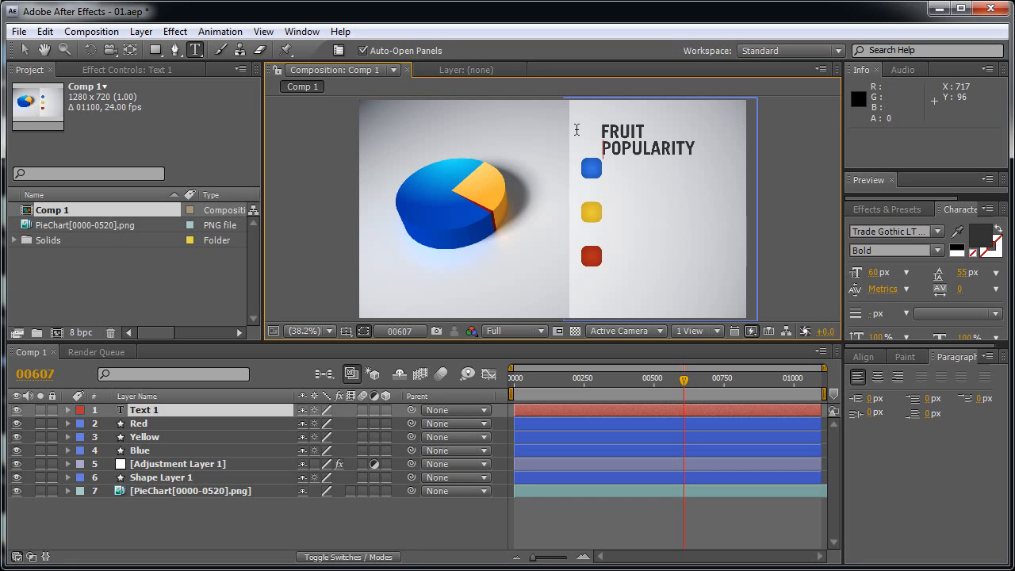
{"action": "left_click", "coordinate": [26, 50]}
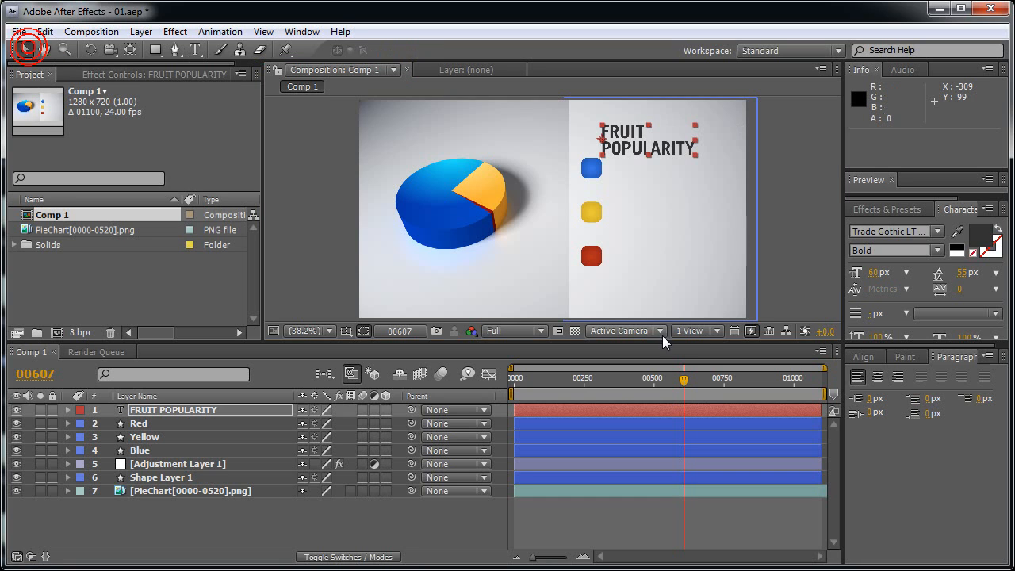
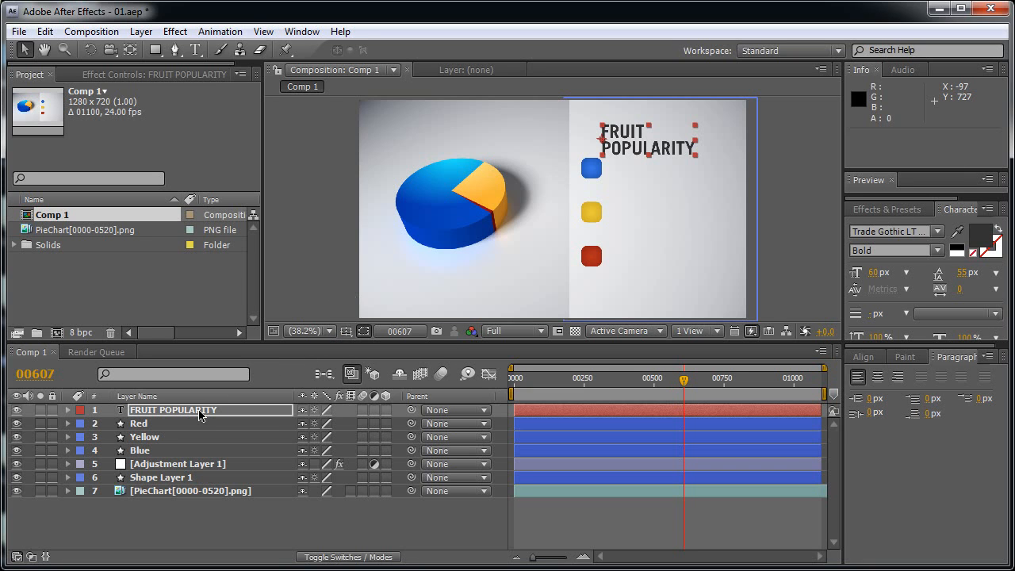
Duplicate the title layer, place the copy beside the blue square and change its text to Blueberries.
{"action": "key", "text": "ctrl+d"}
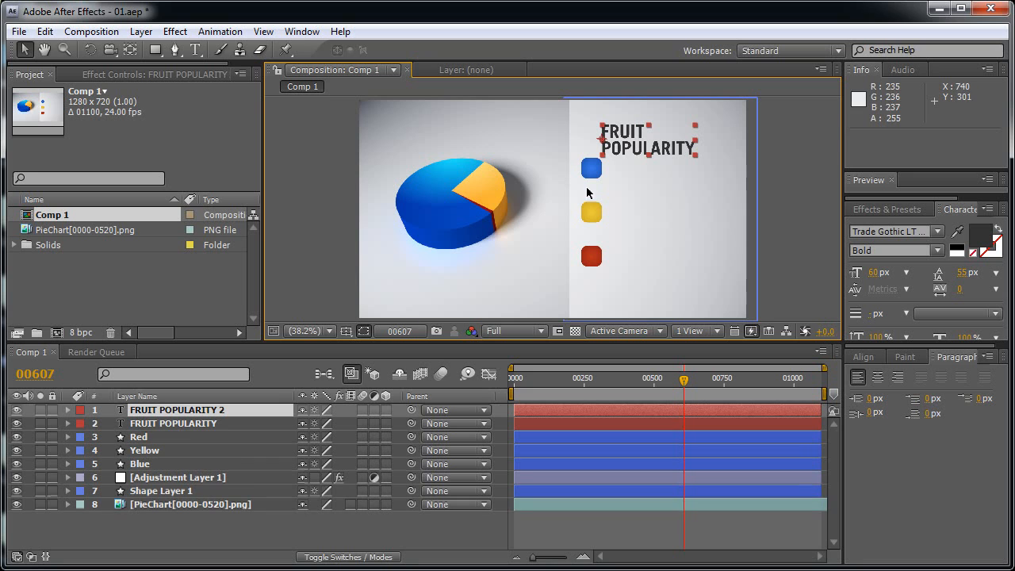
{"action": "left_click_drag", "start_coordinate": [627, 142], "coordinate": [640, 181]}
{"action": "key", "text": "ctrl+t"}
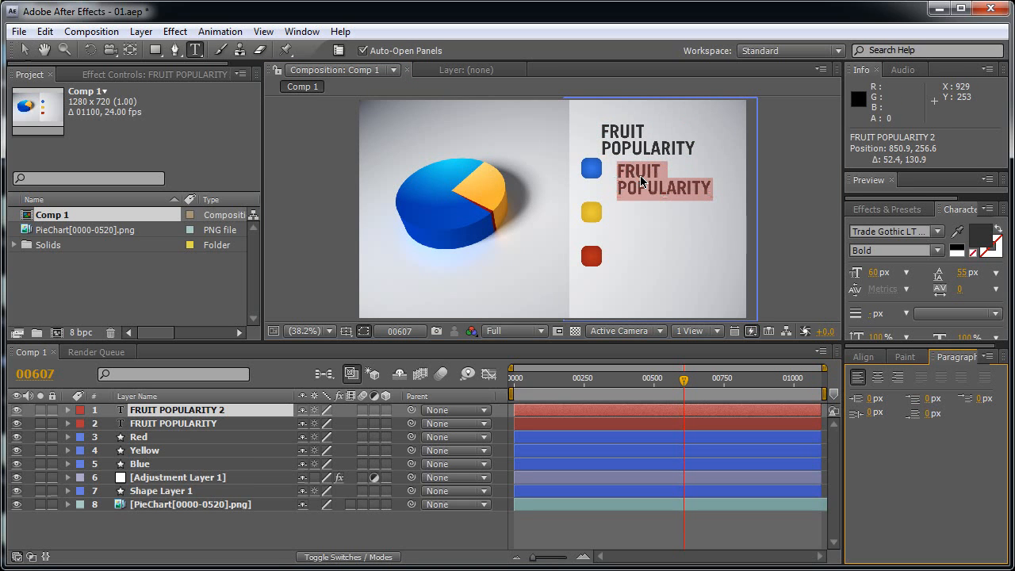
{"action": "type", "text": "B"}
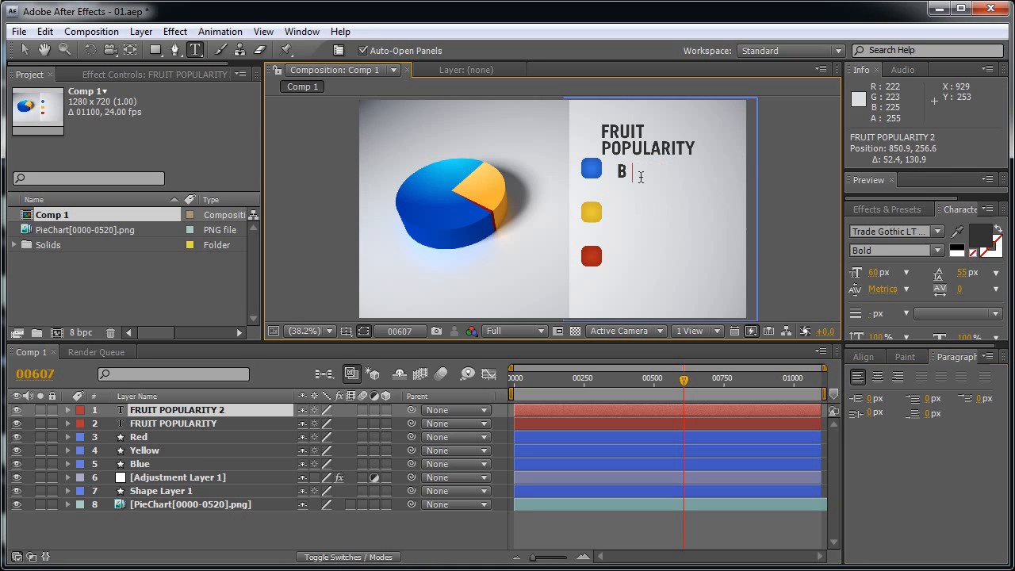
{"action": "type", "text": "luenerries"}
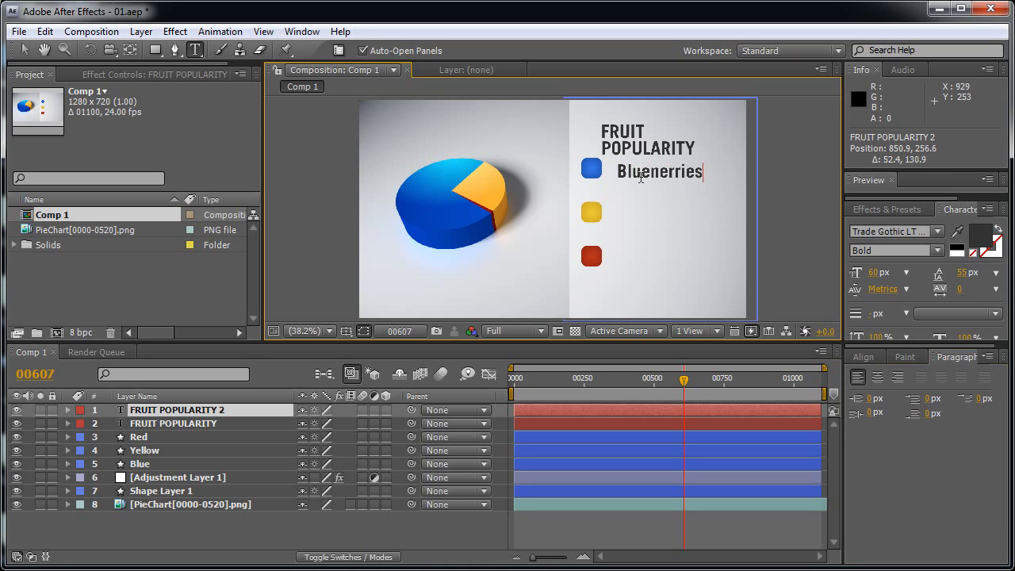
{"action": "key", "text": "Left"}
{"action": "key", "text": "Left"}
{"action": "key", "text": "Left"}
{"action": "left_click", "coordinate": [24, 50]}
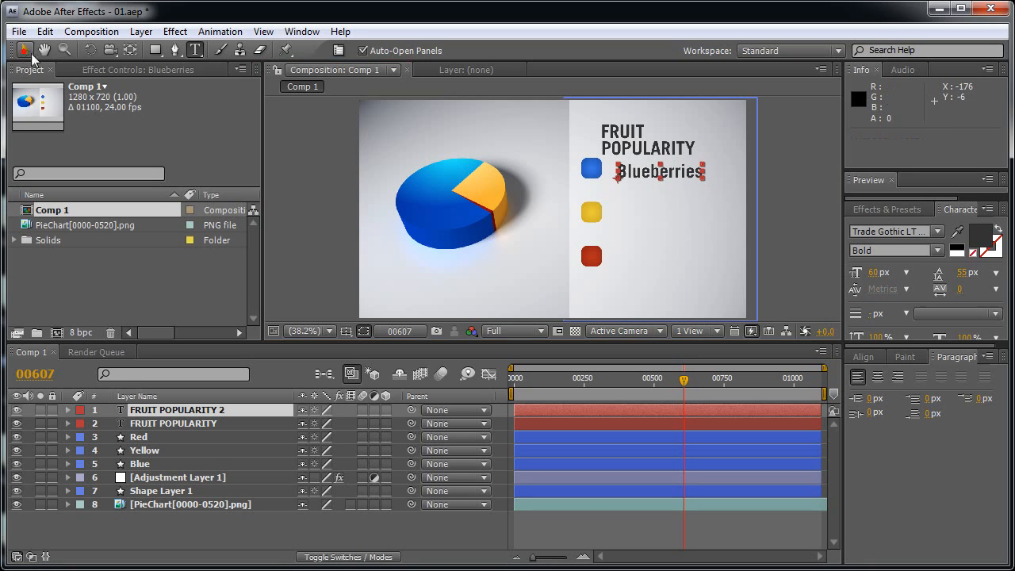
Set the Blueberries label's font size to 32 px and deselect the layer.
{"action": "left_click", "coordinate": [874, 272]}
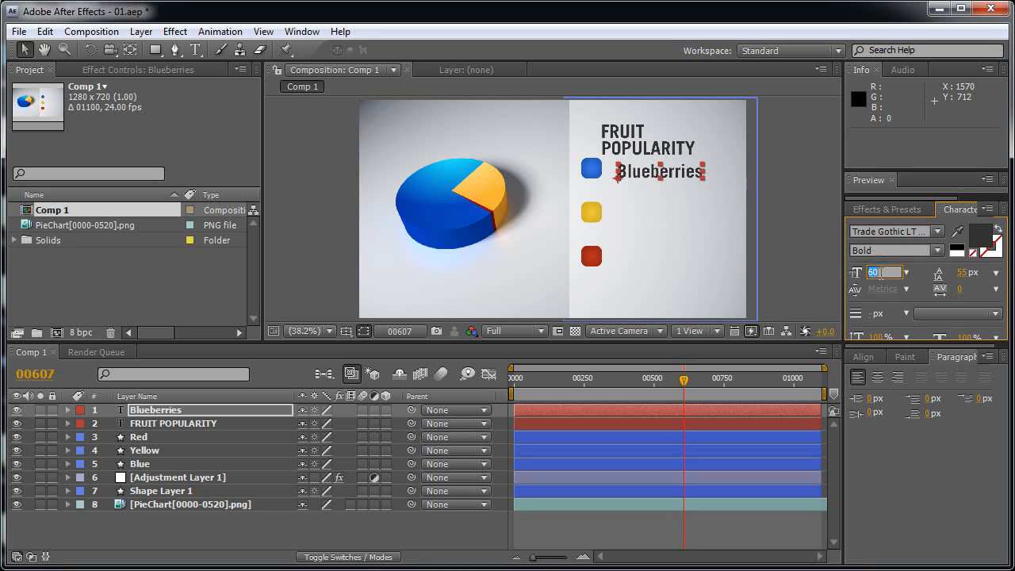
{"action": "key", "text": "Return"}
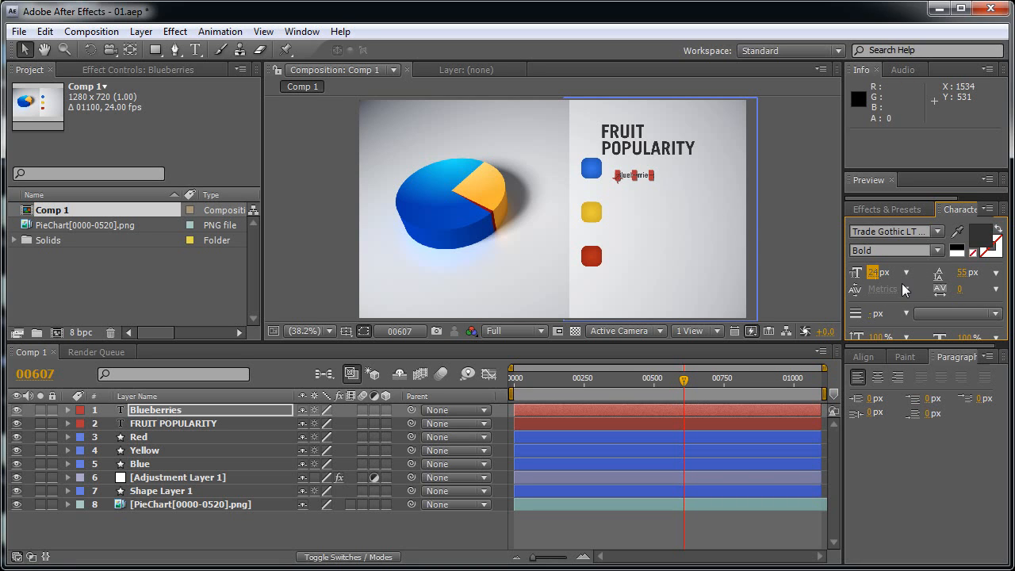
{"action": "left_click", "coordinate": [876, 274]}
{"action": "type", "text": "32"}
{"action": "key", "text": "Return"}
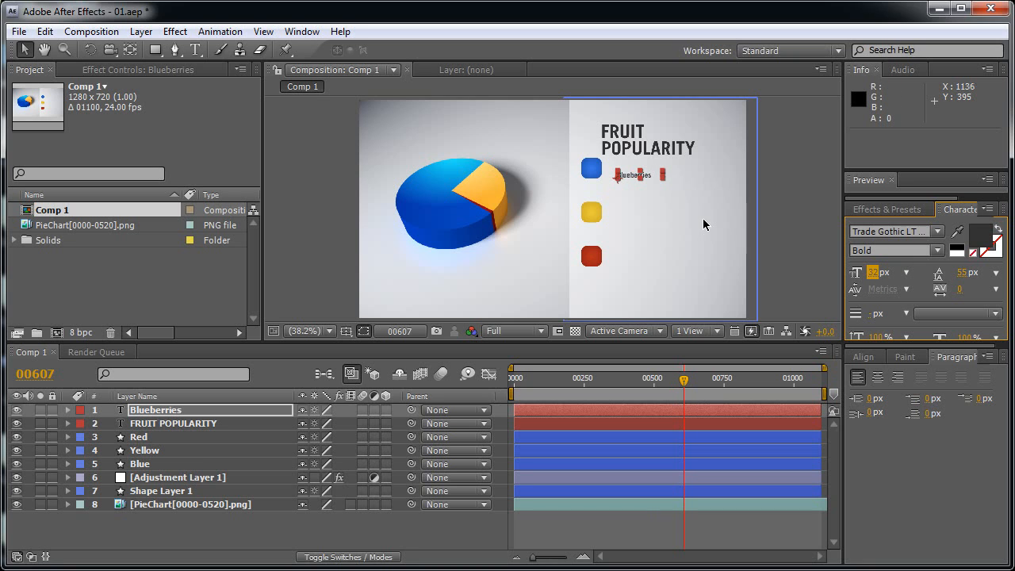
{"action": "left_click", "coordinate": [706, 194]}
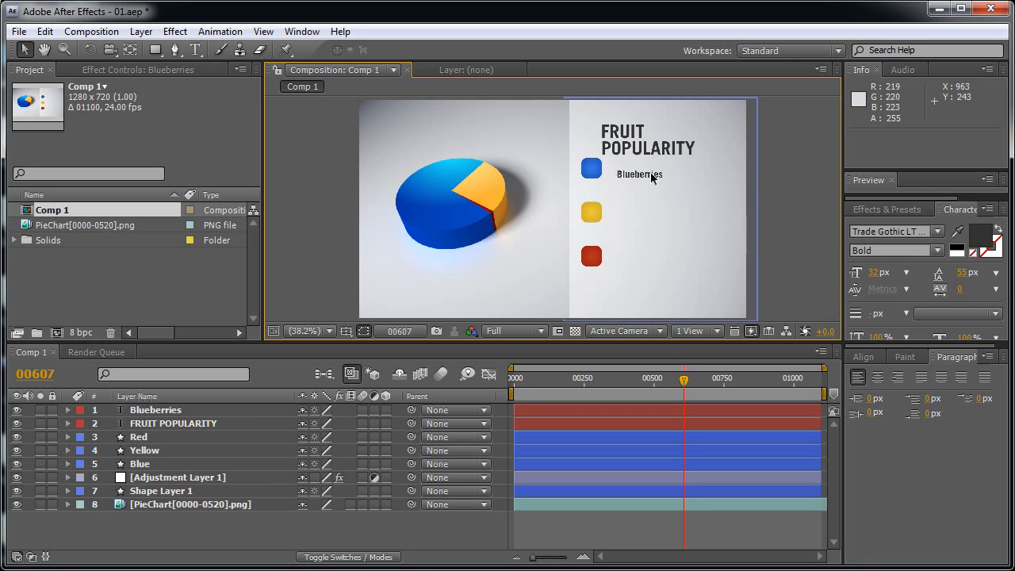
Duplicate the Blueberries label, place the copy beside the yellow square and change its text to Bananas.
{"action": "left_click", "coordinate": [655, 175]}
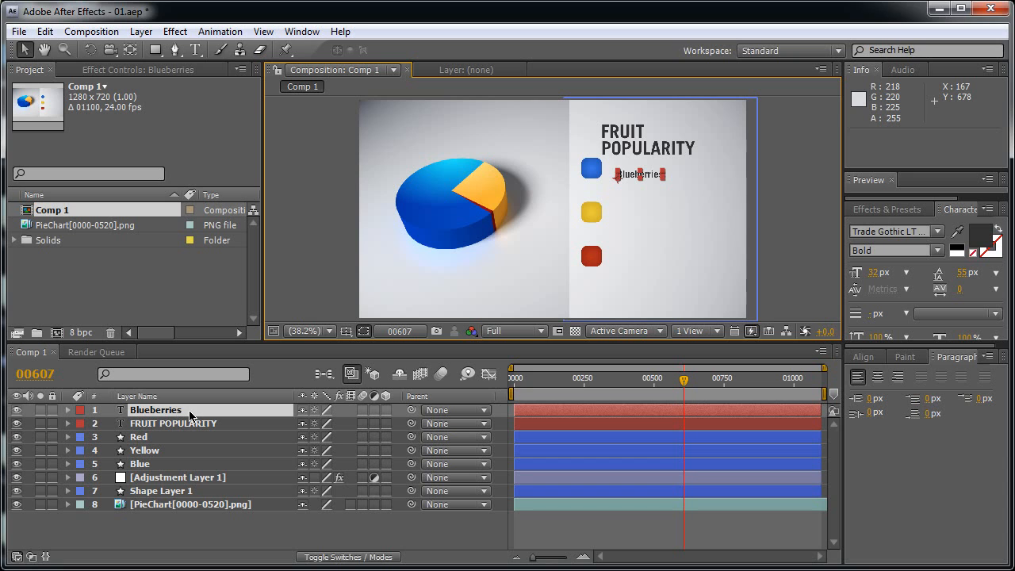
{"action": "key", "text": "ctrl+d"}
{"action": "left_click_drag", "start_coordinate": [659, 175], "coordinate": [651, 224]}
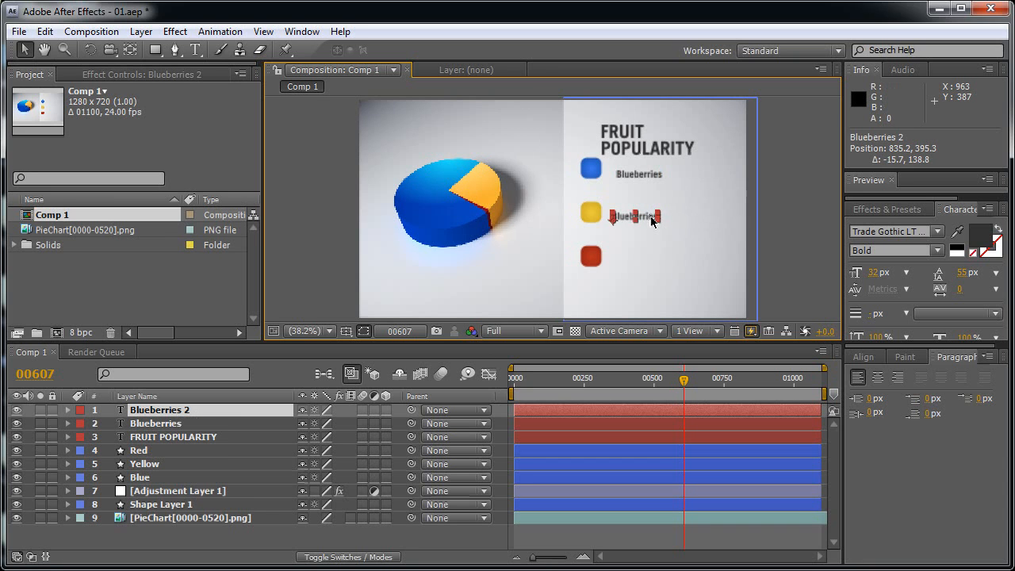
{"action": "key", "text": "ctrl+t"}
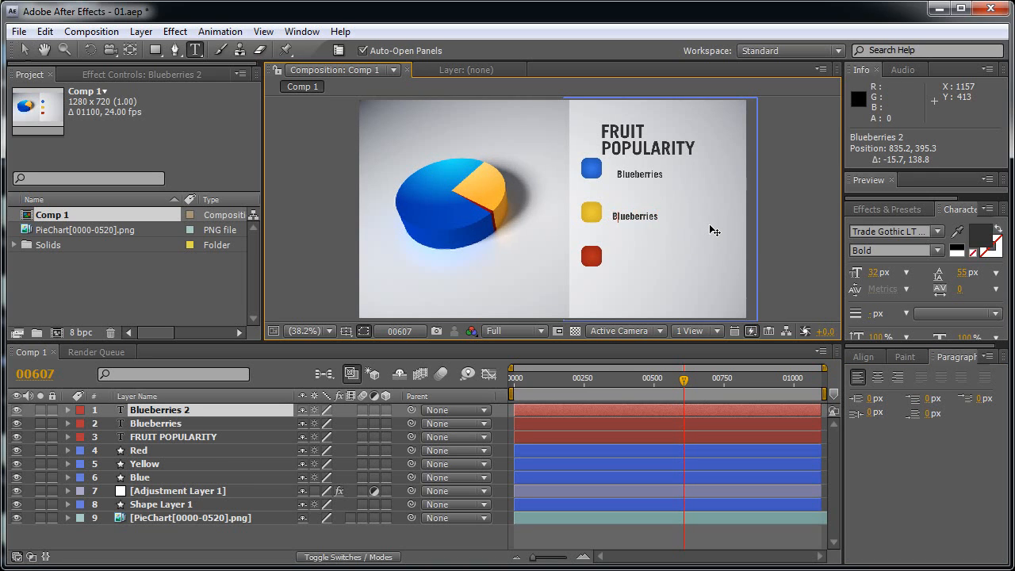
{"action": "key", "text": "ctrl+a"}
{"action": "type", "text": "Bananas"}
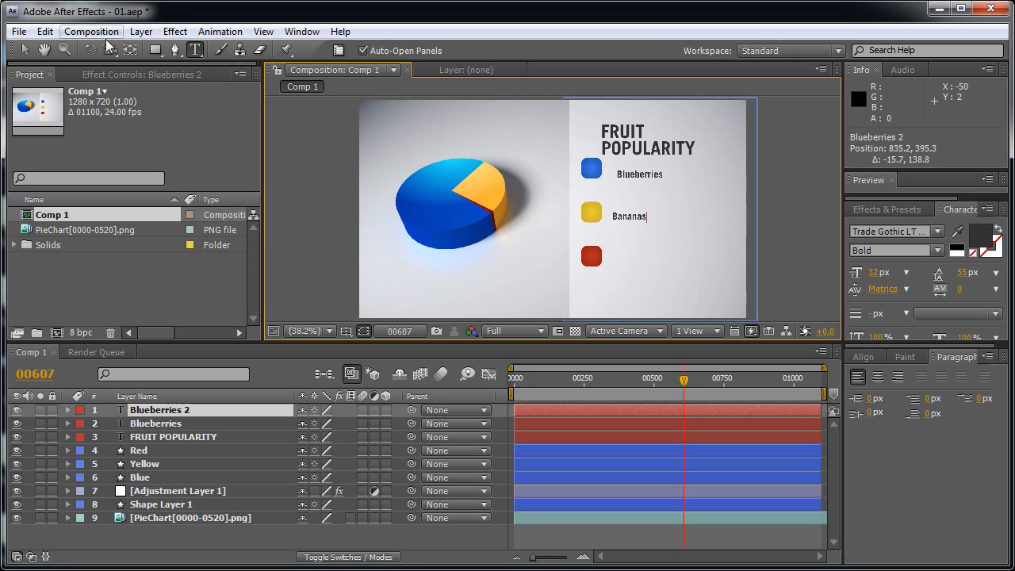
{"action": "left_click", "coordinate": [23, 53]}
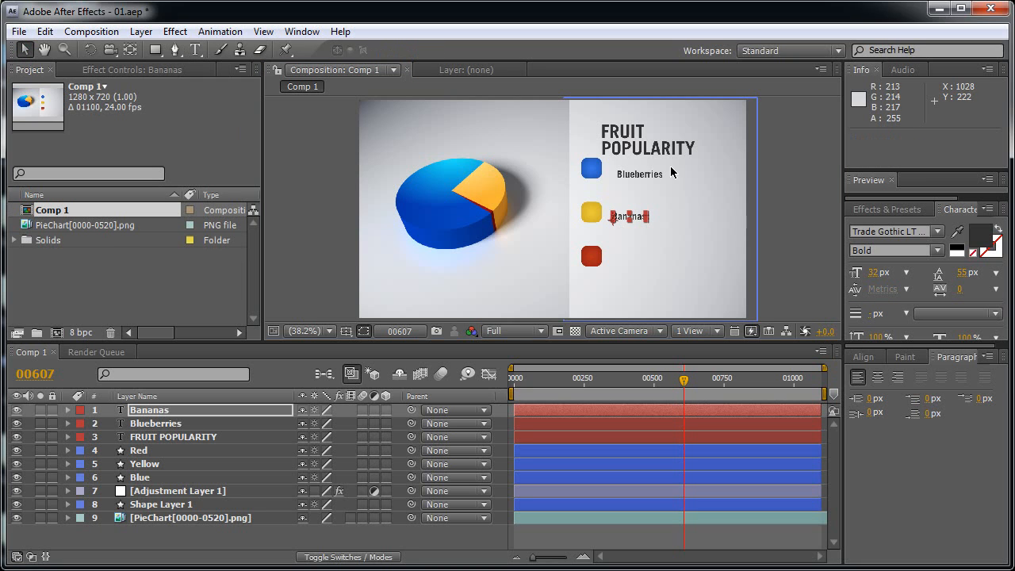
Duplicate the Bananas label, place the copy beside the red square and change its text to Cherries.
{"action": "key", "text": "ctrl+d"}
{"action": "left_click_drag", "start_coordinate": [642, 219], "coordinate": [644, 255]}
{"action": "double_click", "coordinate": [644, 255]}
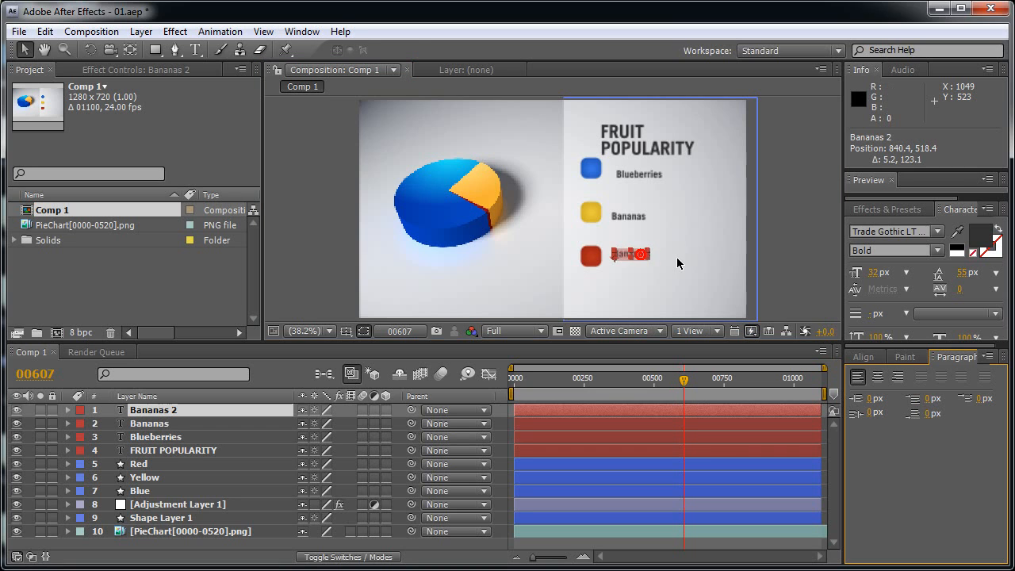
{"action": "type", "text": "Che"}
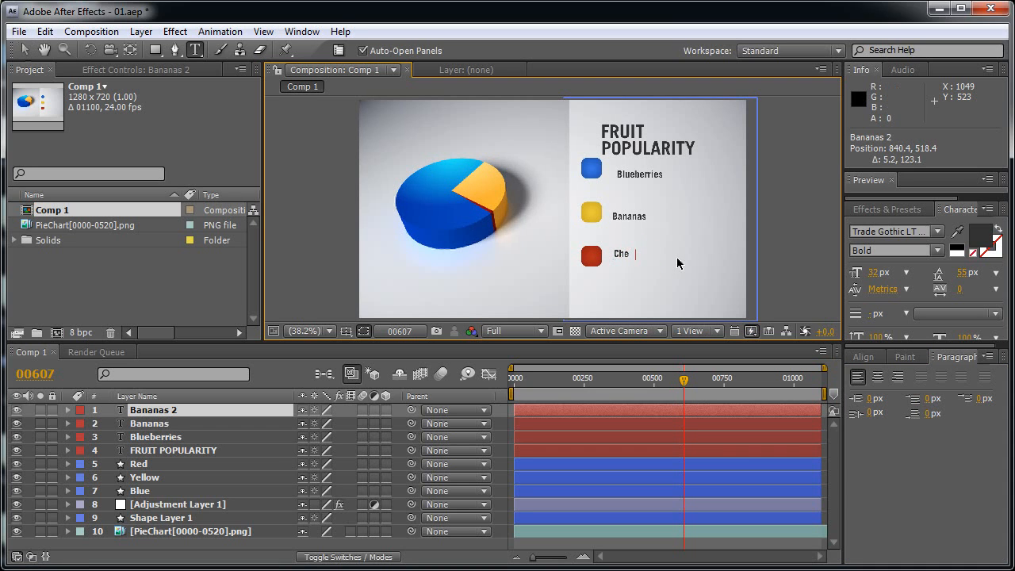
{"action": "type", "text": "rries"}
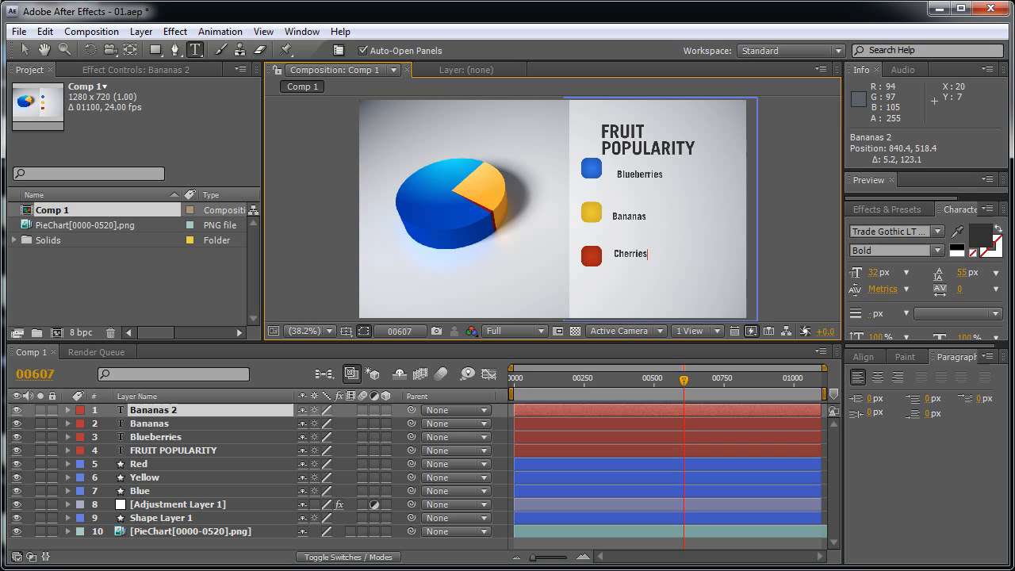
{"action": "left_click", "coordinate": [25, 49]}
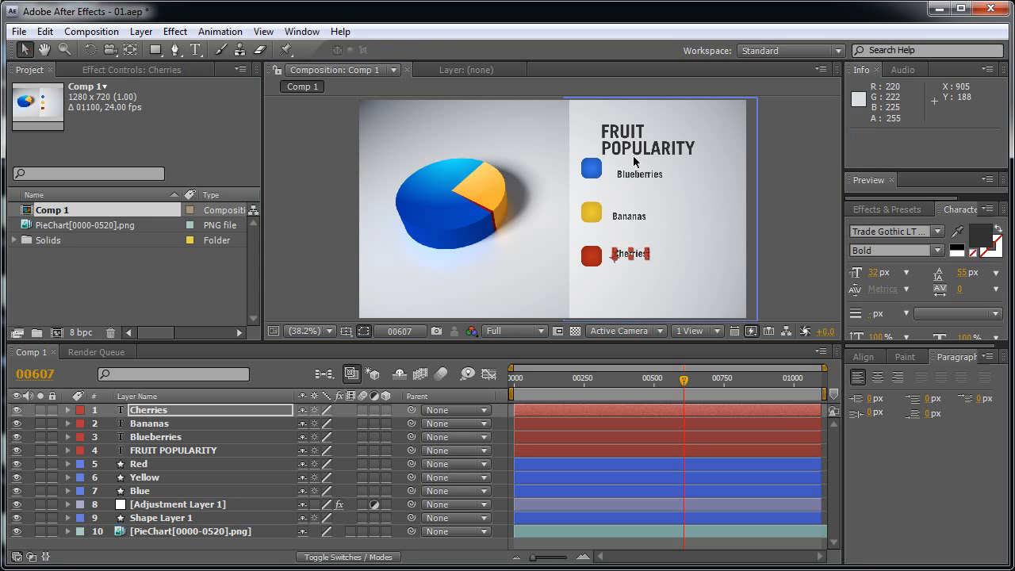
Duplicate the Blueberries label, place the copy directly below the original and change its text to 73%.
{"action": "left_click", "coordinate": [656, 178]}
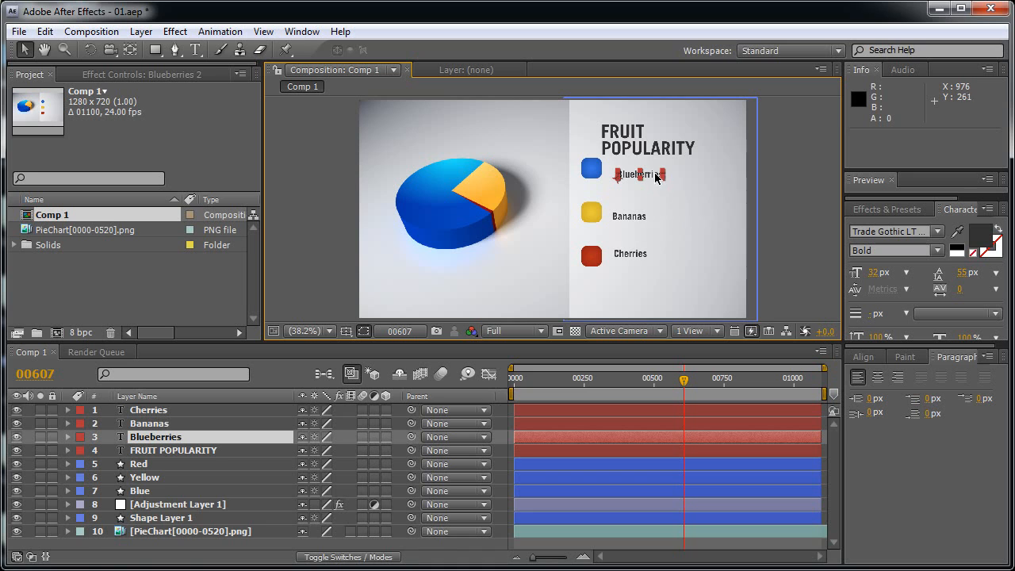
{"action": "key", "text": "ctrl+d"}
{"action": "left_click_drag", "start_coordinate": [655, 193], "coordinate": [655, 193]}
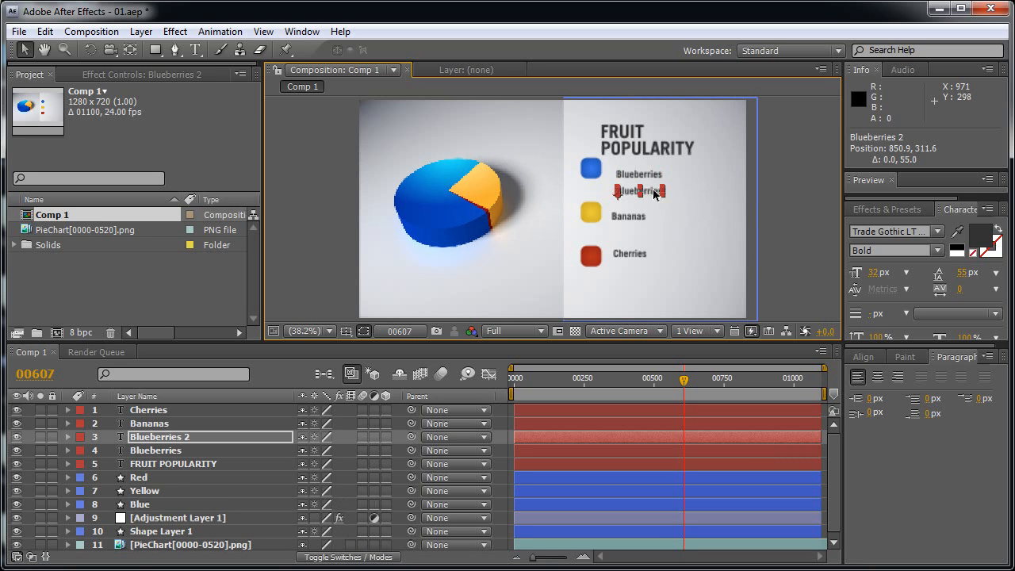
{"action": "double_click", "coordinate": [654, 193]}
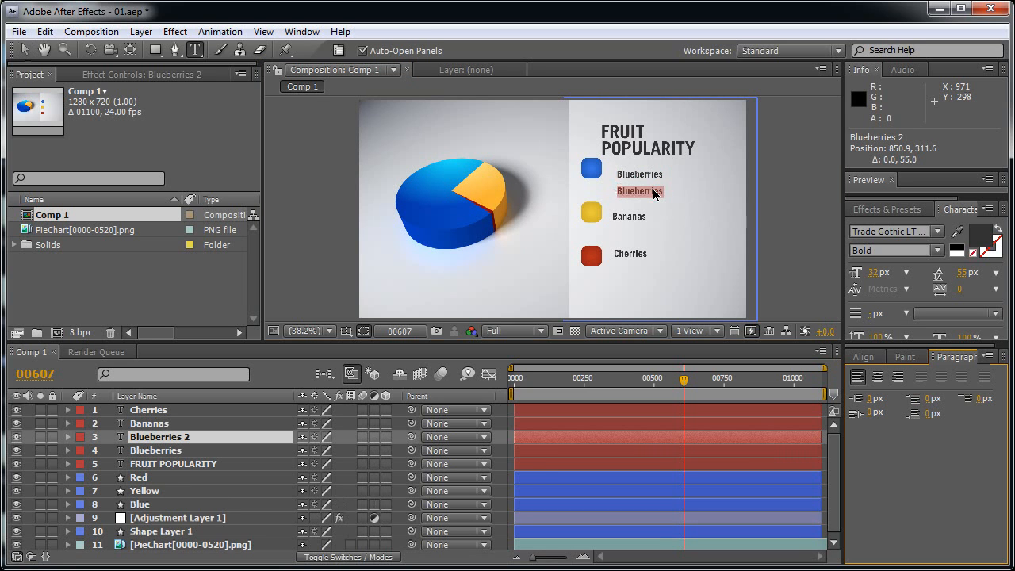
{"action": "type", "text": "73%"}
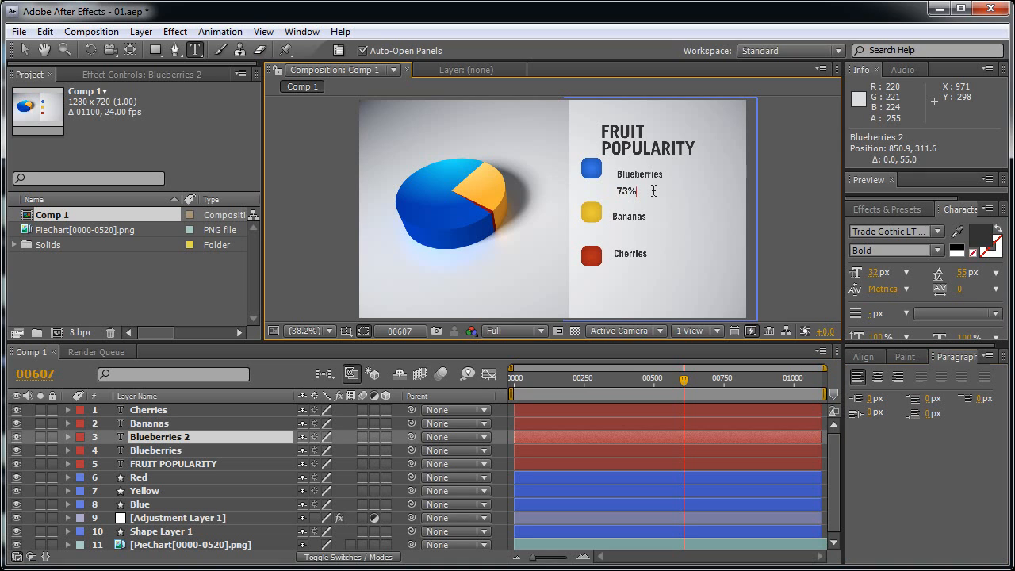
Set the 73% text's font size to 44 px and finish editing the text.
{"action": "double_click", "coordinate": [654, 190]}
{"action": "left_click", "coordinate": [876, 272]}
{"action": "type", "text": "40"}
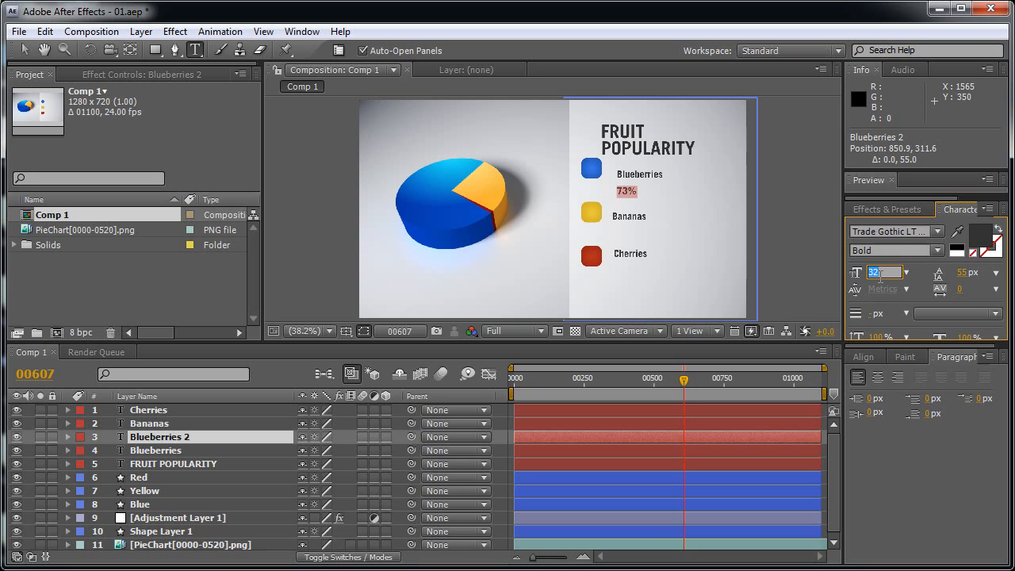
{"action": "key", "text": "Return"}
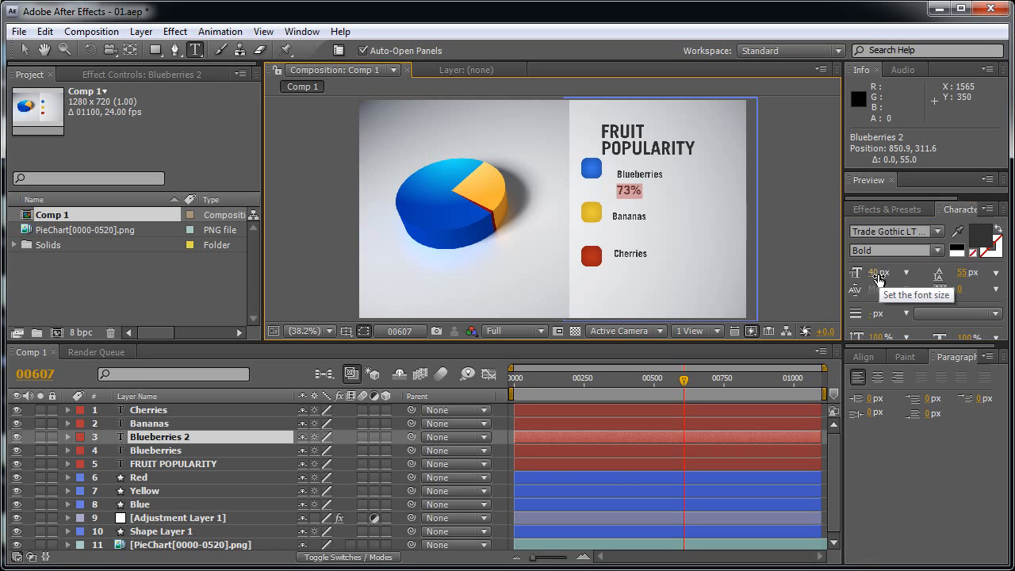
{"action": "left_click", "coordinate": [876, 272]}
{"action": "type", "text": "44"}
{"action": "key", "text": "Return"}
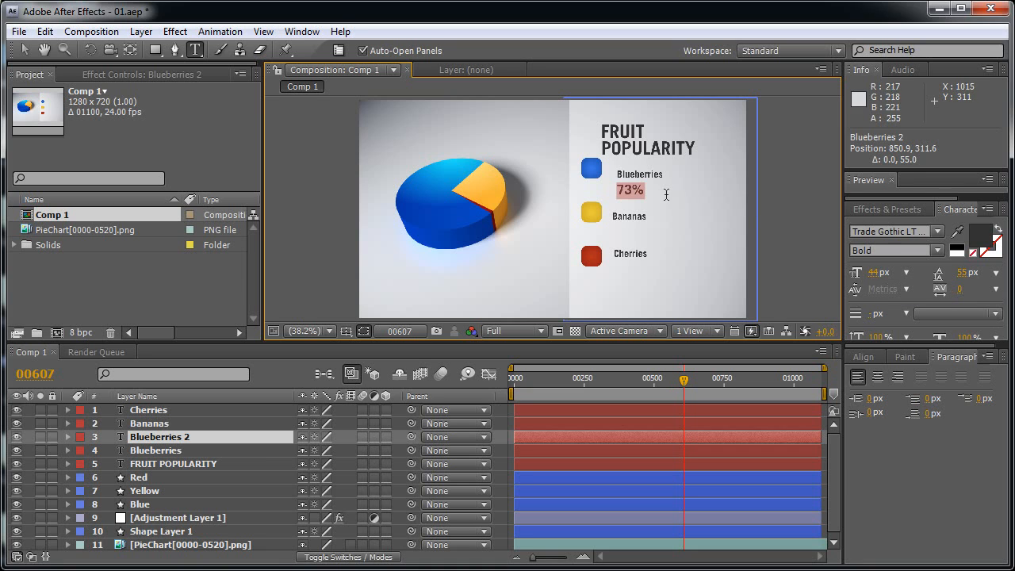
{"action": "left_click", "coordinate": [24, 49]}
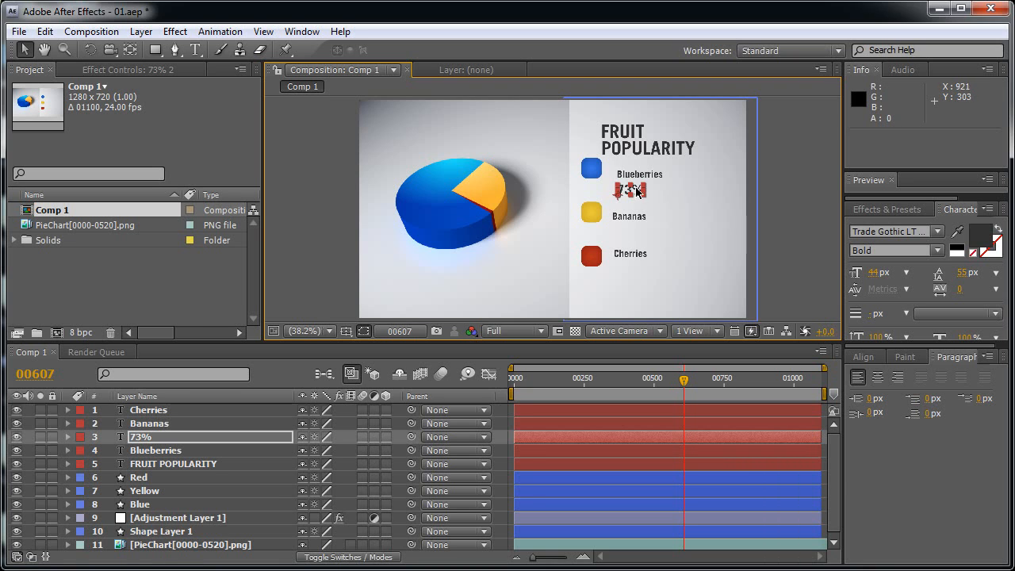
Duplicate the 73% label, move the copy between the Cherries and Bananas layers and position it below the Bananas label.
{"action": "key", "text": "ctrl+d"}
{"action": "left_click_drag", "start_coordinate": [176, 444], "coordinate": [182, 416]}
{"action": "left_click", "coordinate": [186, 410]}
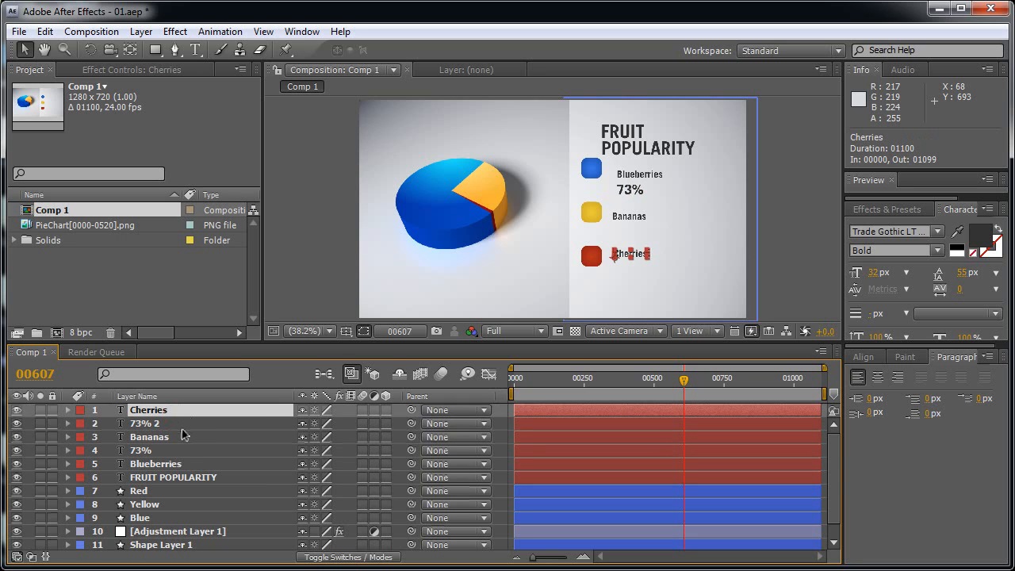
{"action": "left_click", "coordinate": [182, 423]}
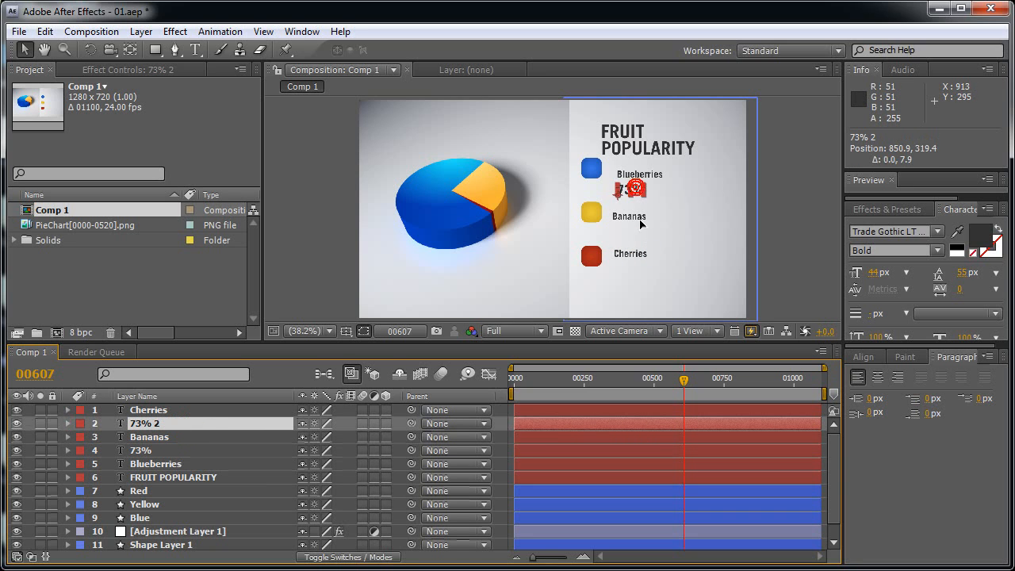
{"action": "left_click_drag", "start_coordinate": [640, 224], "coordinate": [635, 234]}
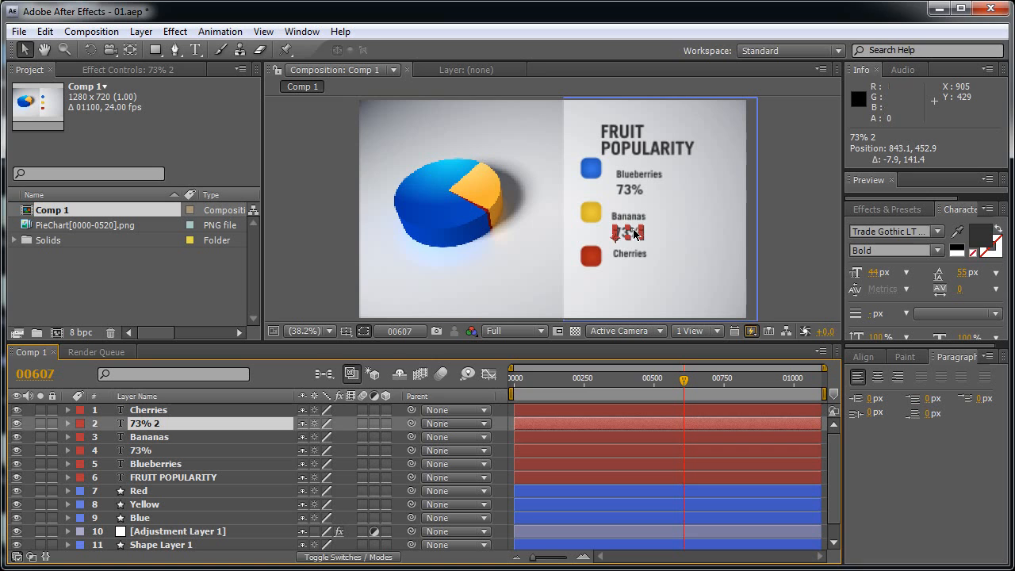
Change the percentage under Bananas to 26% and finish editing the text.
{"action": "double_click", "coordinate": [635, 234]}
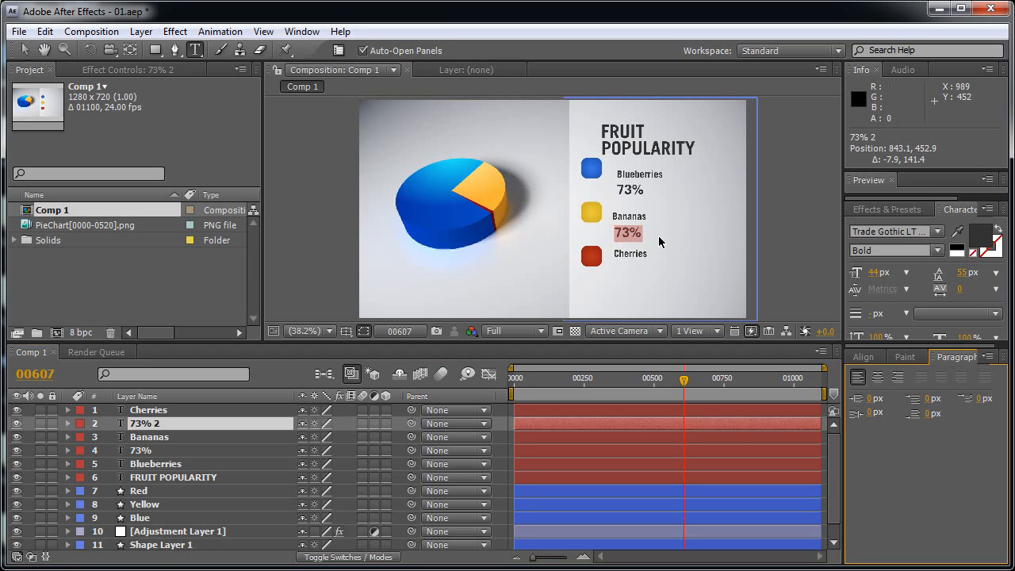
{"action": "left_click", "coordinate": [658, 235]}
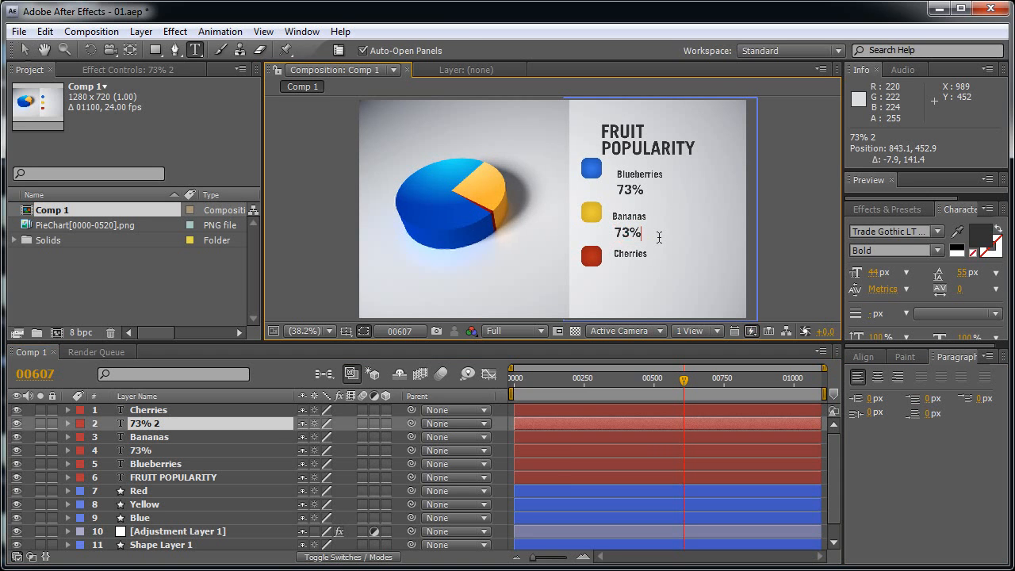
{"action": "key", "text": "shift+Left"}
{"action": "key", "text": "shift+Left"}
{"action": "type", "text": "26"}
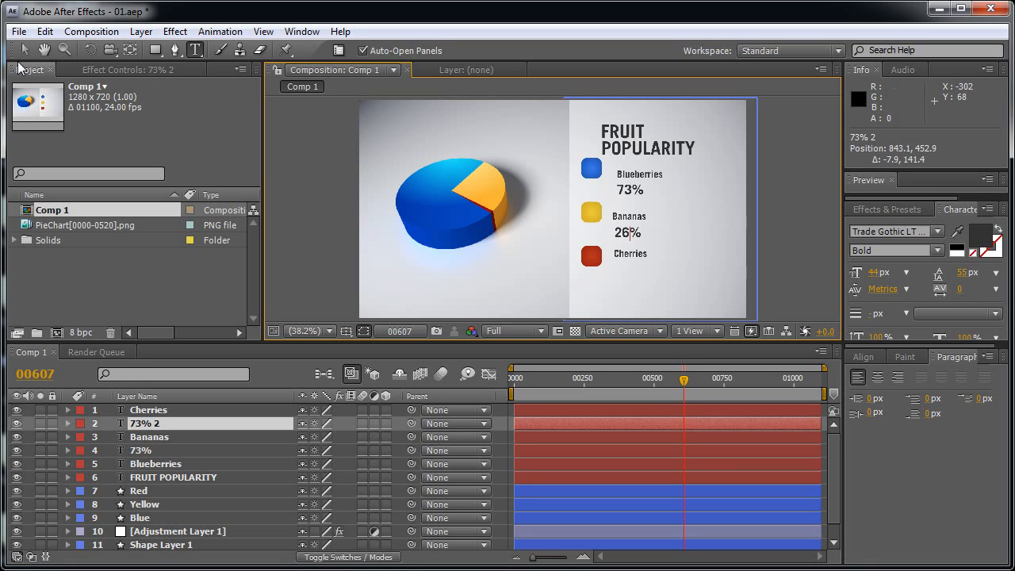
{"action": "left_click", "coordinate": [26, 55]}
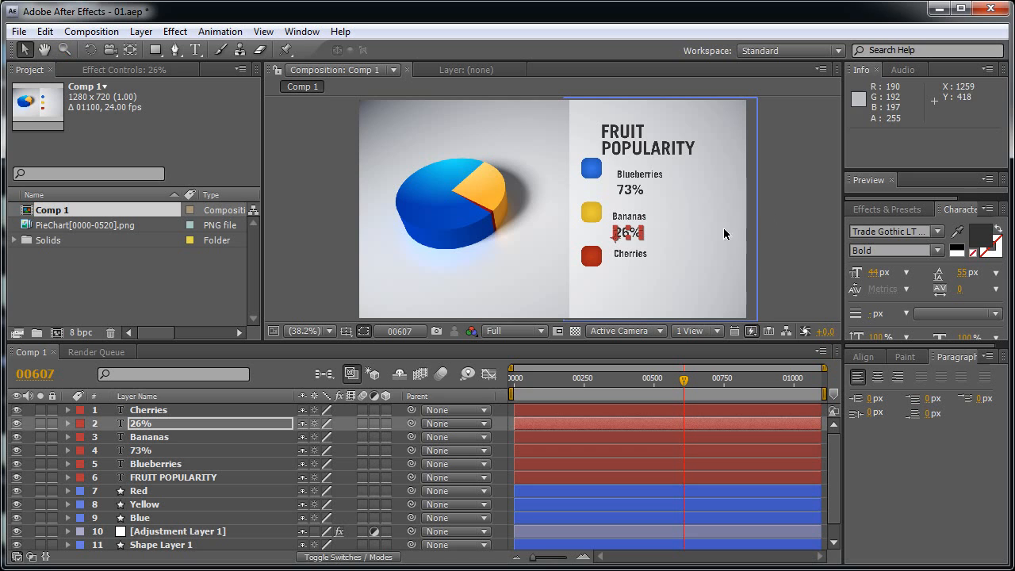
Duplicate the 26% label below Cherries, change the copy to 01% and move its layer above the Cherries layer.
{"action": "key", "text": "ctrl+d"}
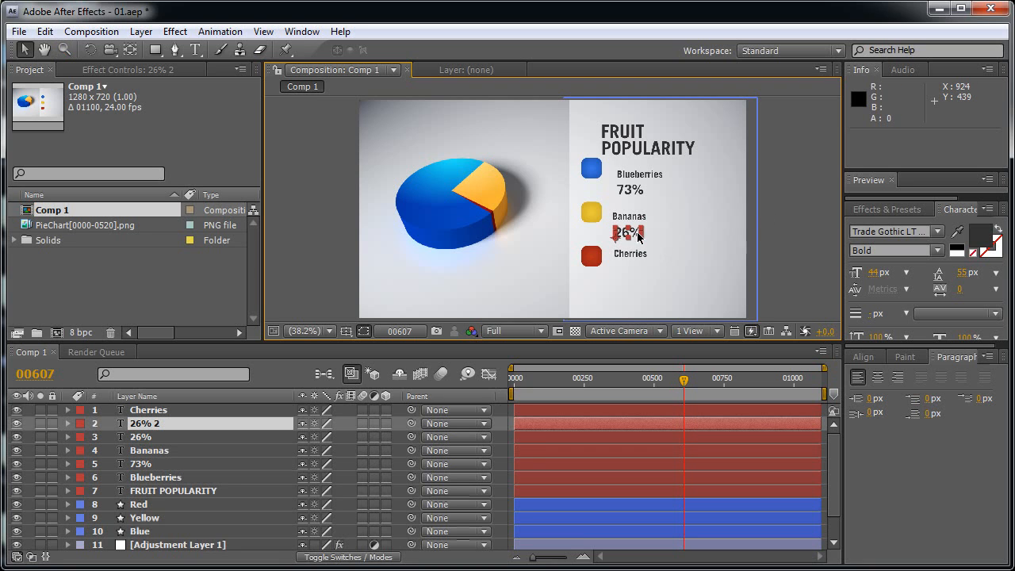
{"action": "left_click_drag", "start_coordinate": [631, 232], "coordinate": [641, 270]}
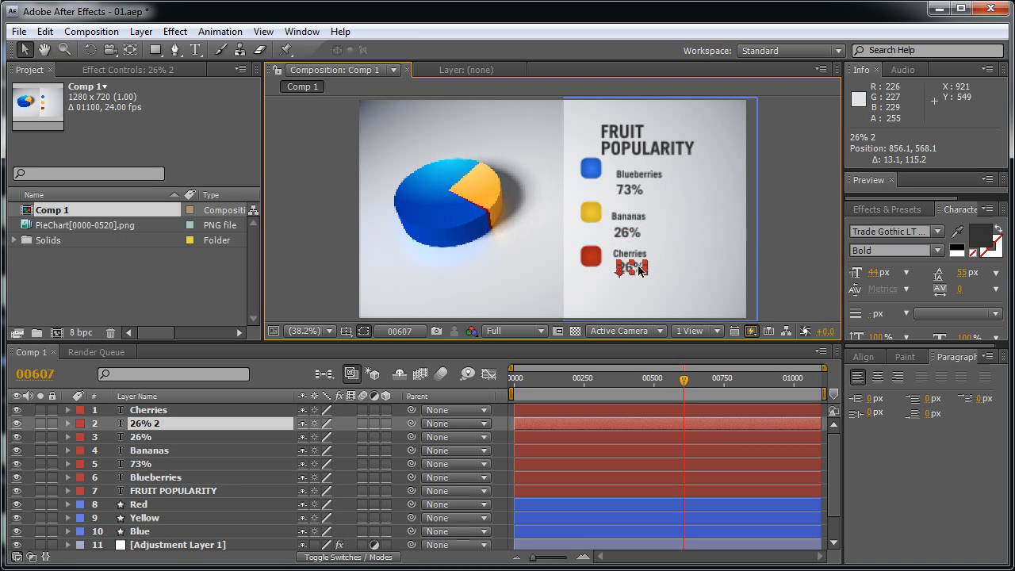
{"action": "double_click", "coordinate": [640, 266]}
{"action": "left_click", "coordinate": [635, 267]}
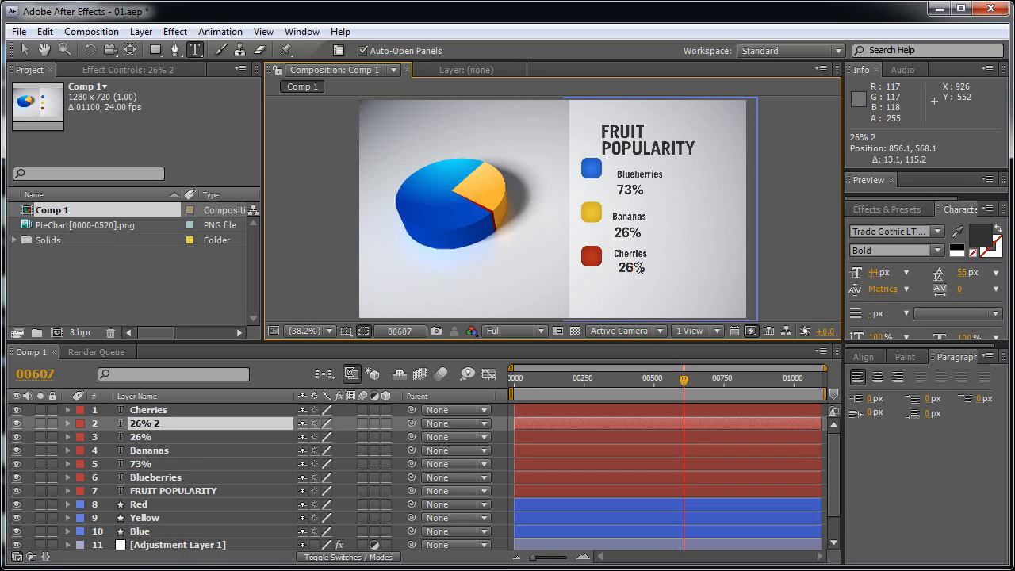
{"action": "type", "text": "1"}
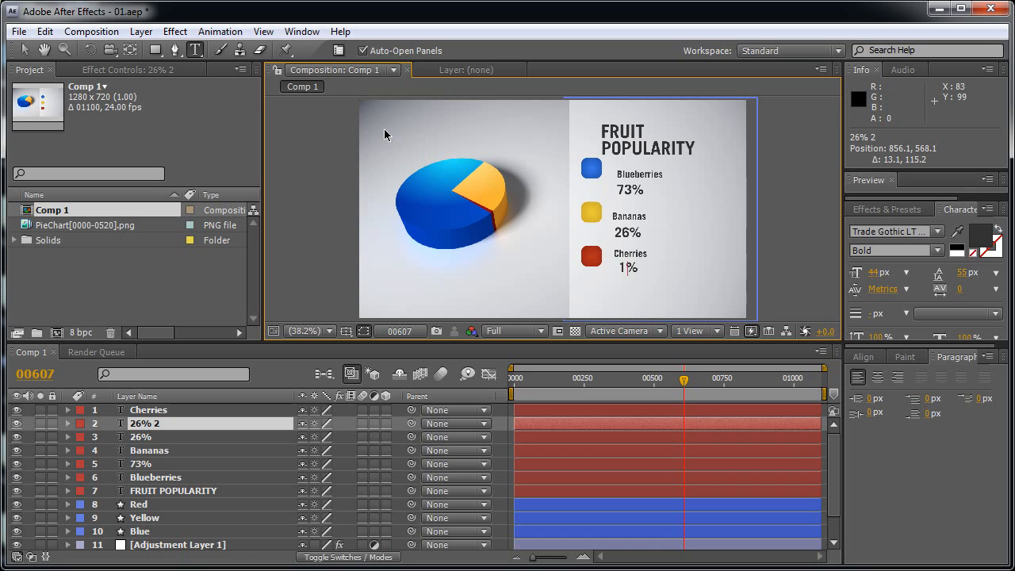
{"action": "type", "text": "0"}
{"action": "left_click", "coordinate": [30, 49]}
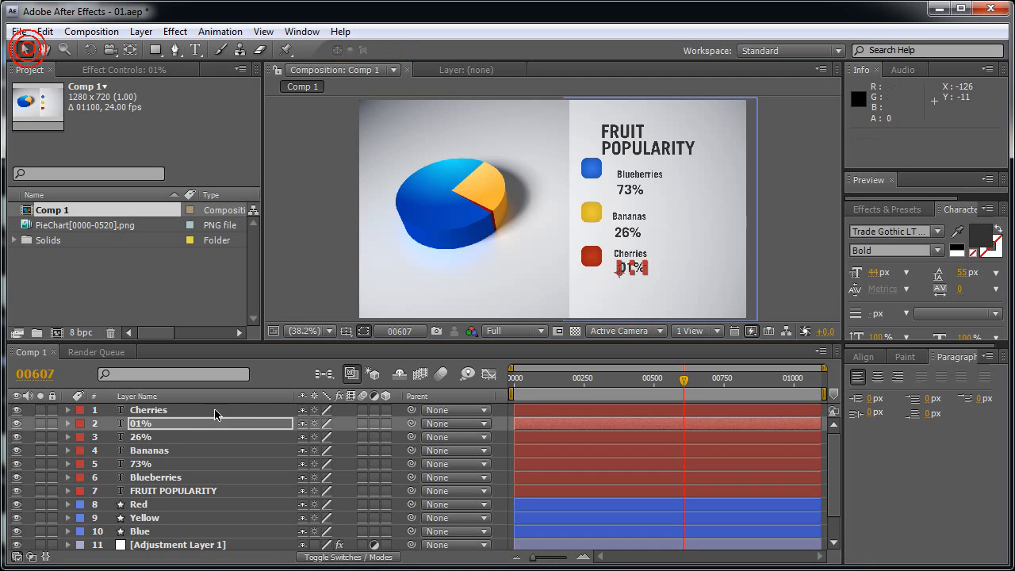
{"action": "left_click_drag", "start_coordinate": [195, 424], "coordinate": [196, 408]}
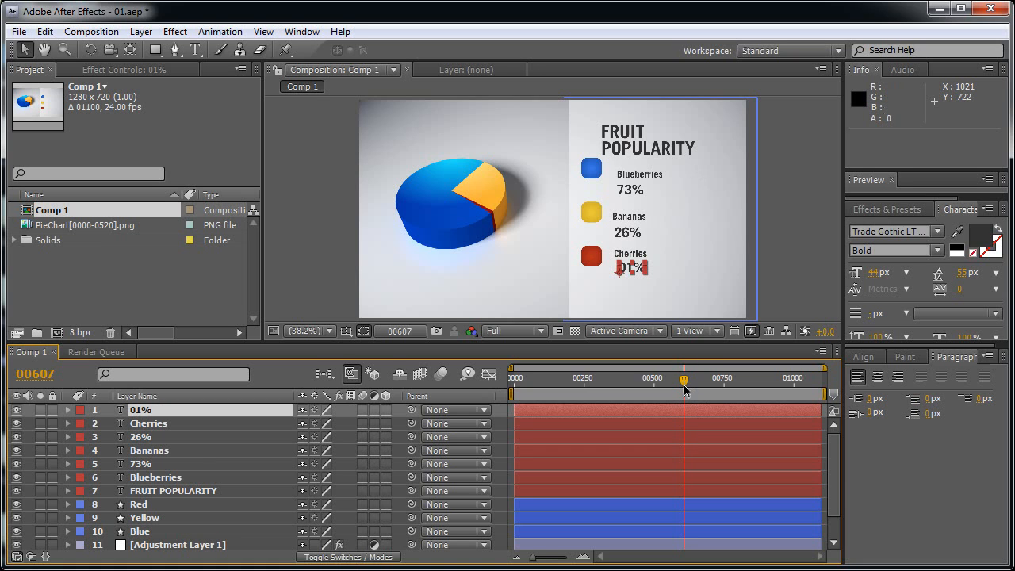
At frame 683, duplicate the 73% label, place the copy beside the original and change its text to 64%.
{"action": "mouse_move", "coordinate": [685, 387]}
{"action": "left_mouse_down"}
{"action": "mouse_move", "coordinate": [652, 385]}
{"action": "mouse_move", "coordinate": [736, 379]}
{"action": "mouse_move", "coordinate": [686, 389]}
{"action": "mouse_move", "coordinate": [717, 388]}
{"action": "mouse_move", "coordinate": [704, 388]}
{"action": "left_mouse_up"}
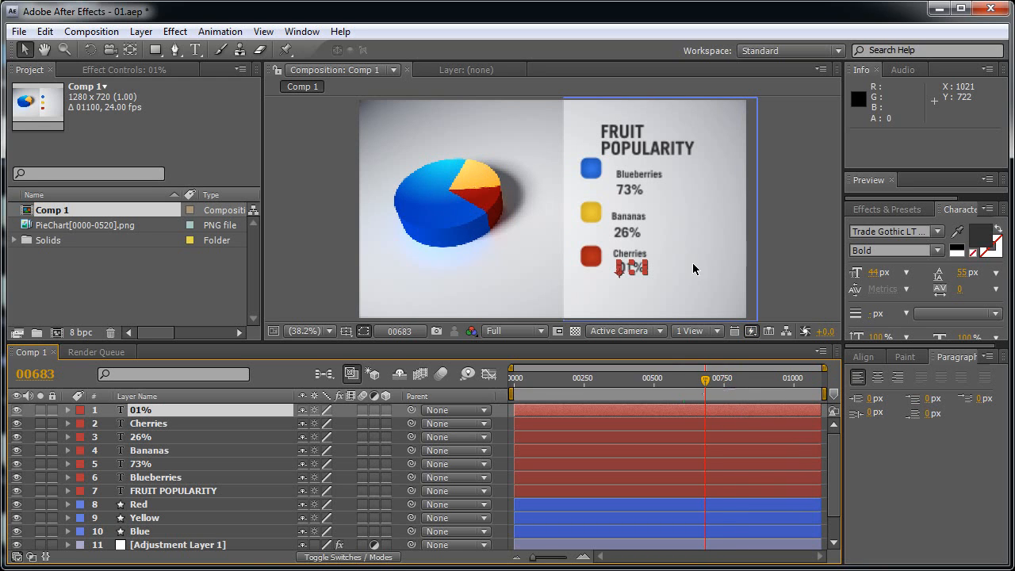
{"action": "left_click", "coordinate": [783, 220]}
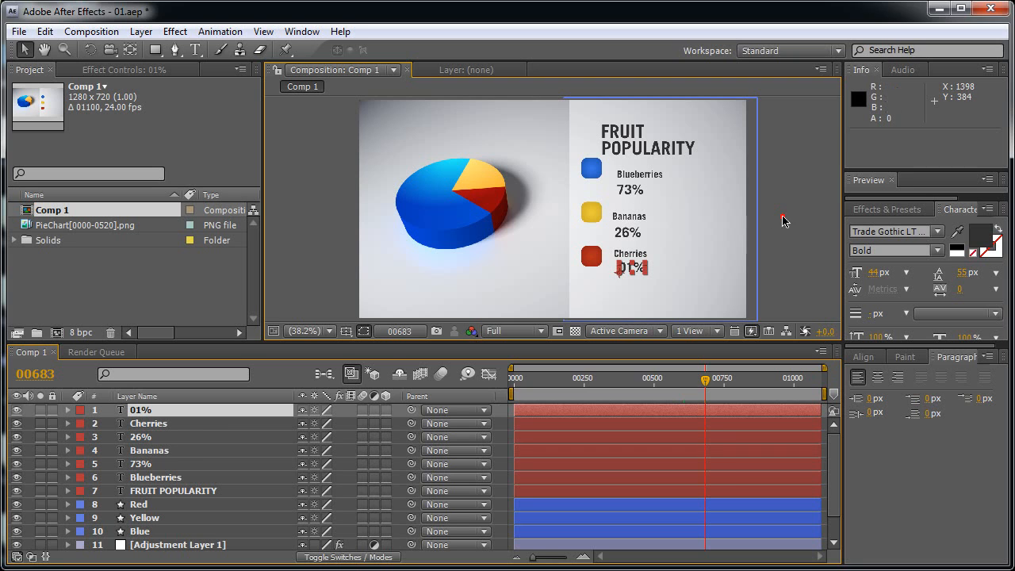
{"action": "left_click", "coordinate": [631, 191]}
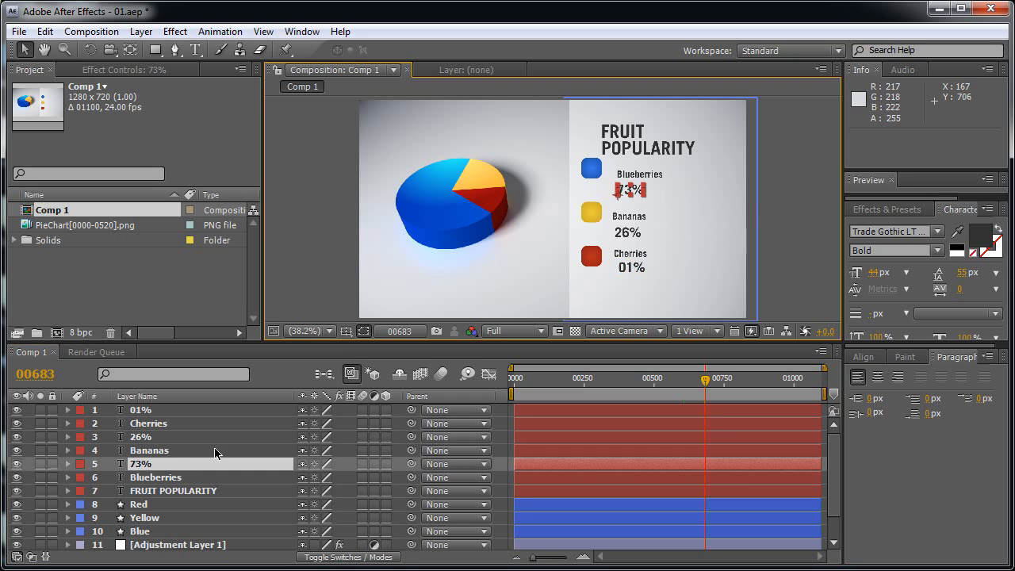
{"action": "key", "text": "ctrl+d"}
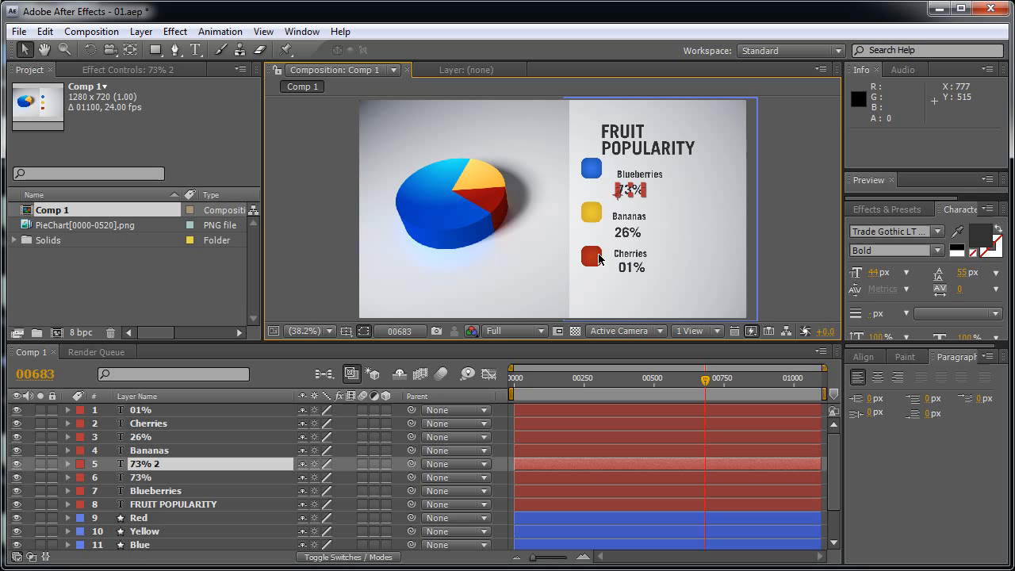
{"action": "left_click_drag", "start_coordinate": [632, 188], "coordinate": [655, 188]}
{"action": "double_click", "coordinate": [655, 191]}
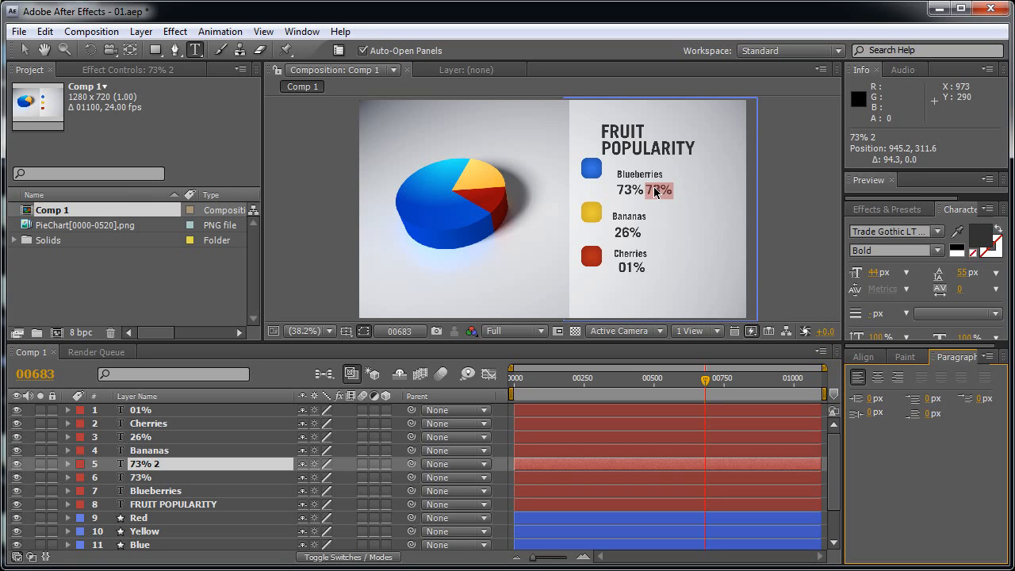
{"action": "key", "text": "Right"}
{"action": "key", "text": "shift+Left"}
{"action": "key", "text": "shift+Left"}
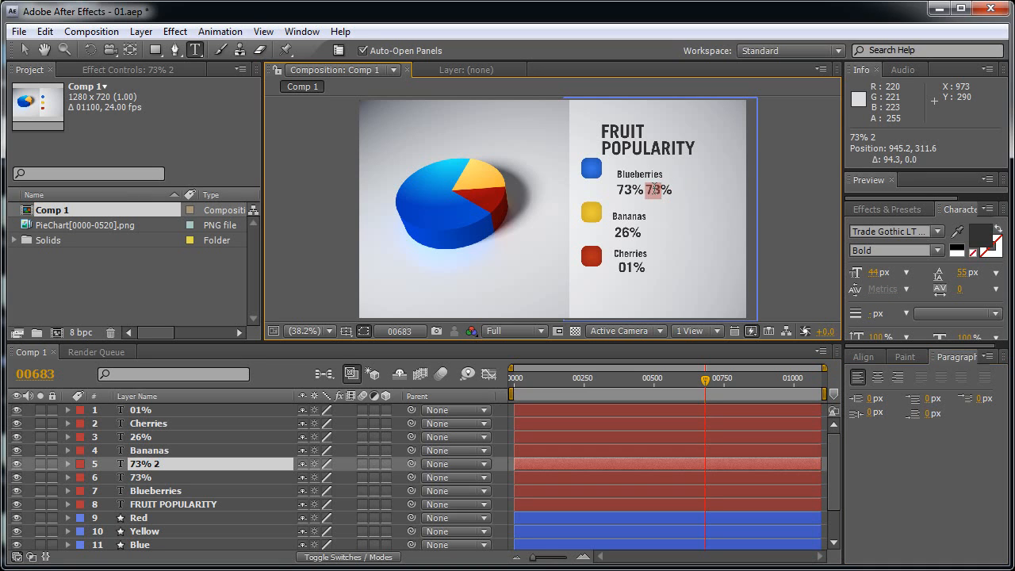
{"action": "type", "text": "64"}
{"action": "left_click", "coordinate": [25, 49]}
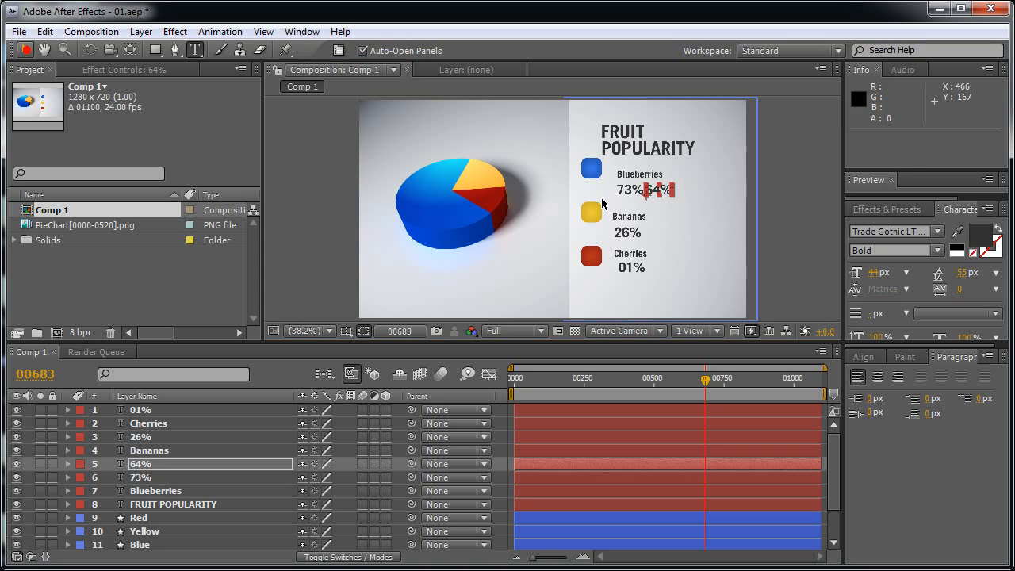
Duplicate the 26% label under Bananas, place the copy beside the original and change its text to 16%.
{"action": "left_click", "coordinate": [633, 233]}
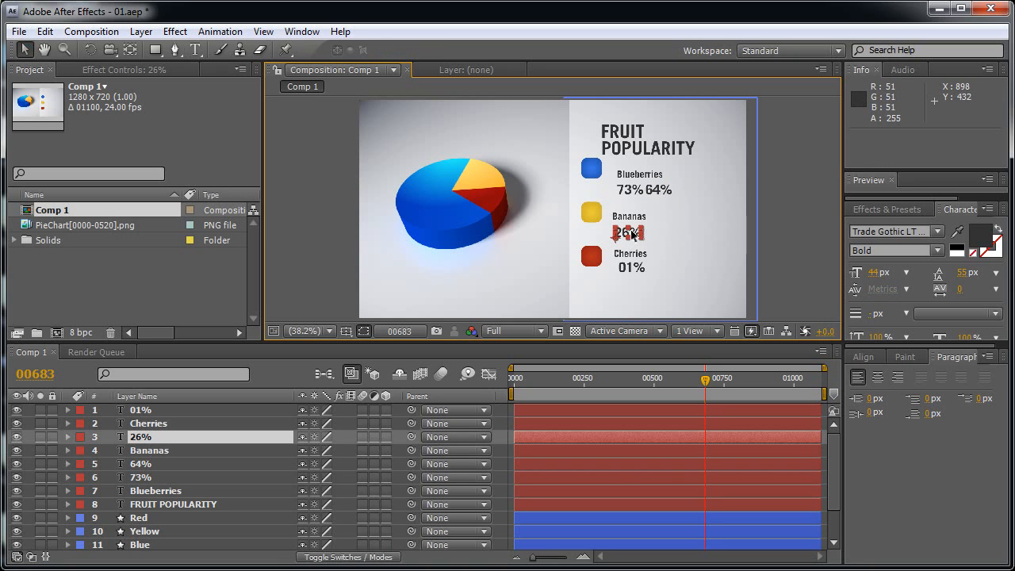
{"action": "key", "text": "ctrl+d"}
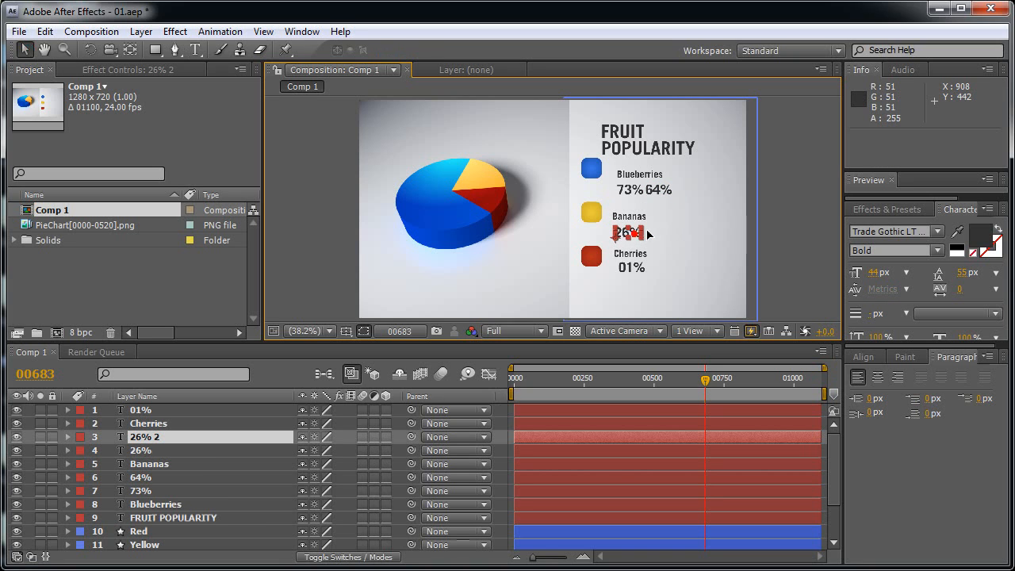
{"action": "left_click_drag", "start_coordinate": [647, 233], "coordinate": [665, 232]}
{"action": "key", "text": "Return"}
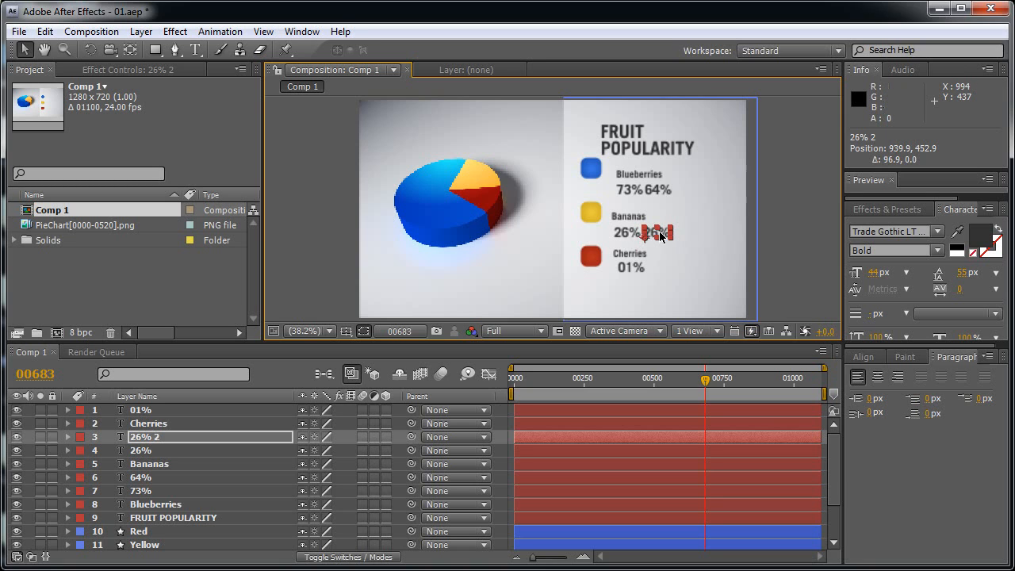
{"action": "double_click", "coordinate": [661, 235]}
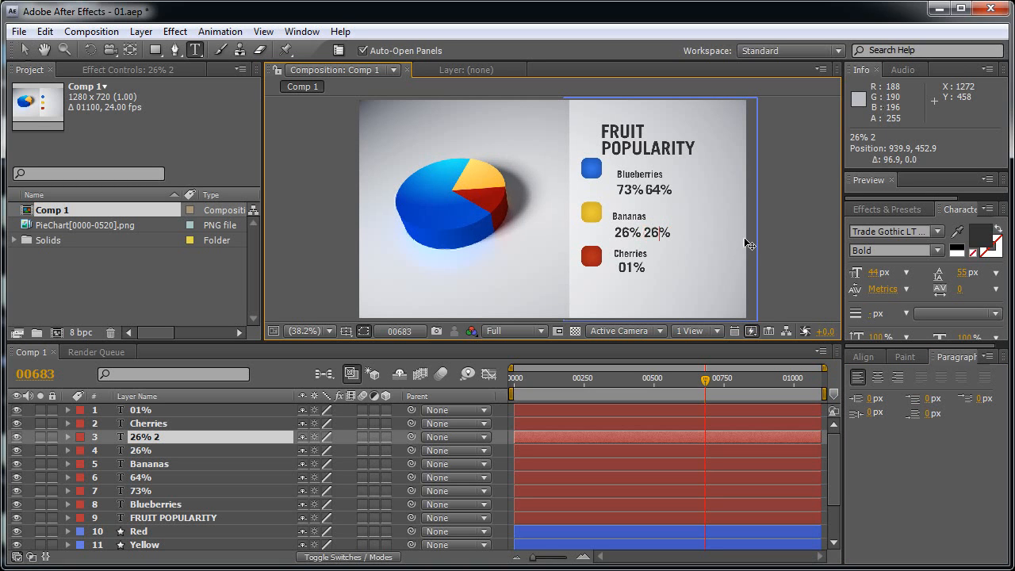
{"action": "key", "text": "Left"}
{"action": "key", "text": "shift+Right"}
{"action": "key", "text": "shift+Right"}
{"action": "type", "text": "16"}
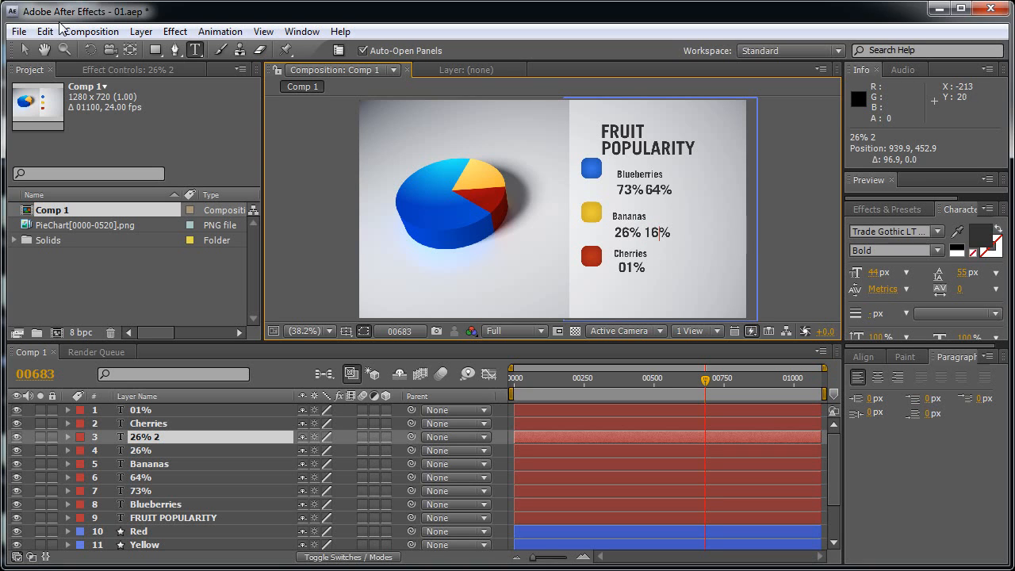
{"action": "left_click", "coordinate": [23, 50]}
Duplicate the 01% label under Cherries, place the copy beside the original, change its text to 20% and deselect it.
{"action": "left_click", "coordinate": [643, 269]}
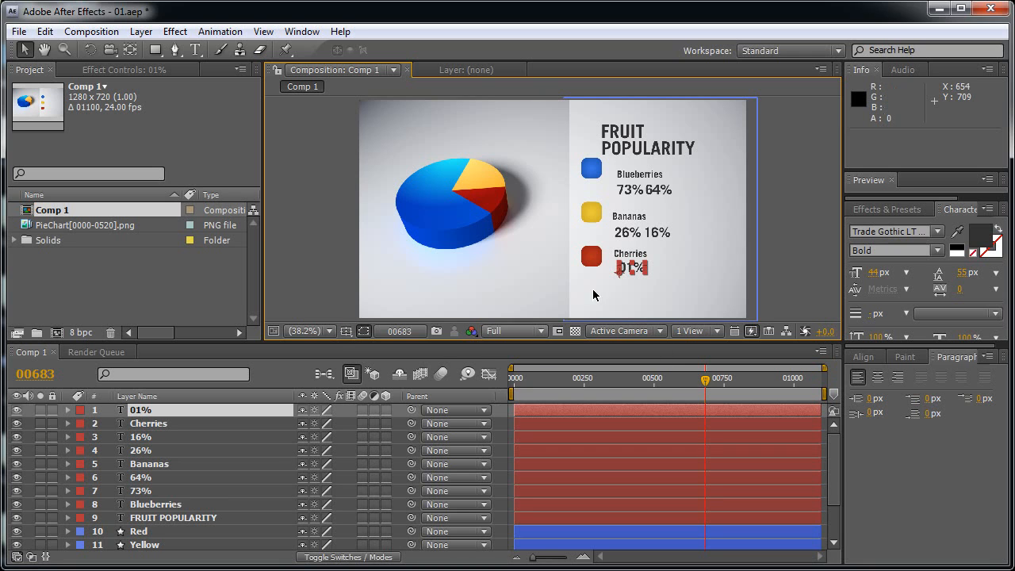
{"action": "key", "text": "ctrl+d"}
{"action": "left_click_drag", "start_coordinate": [639, 272], "coordinate": [670, 273]}
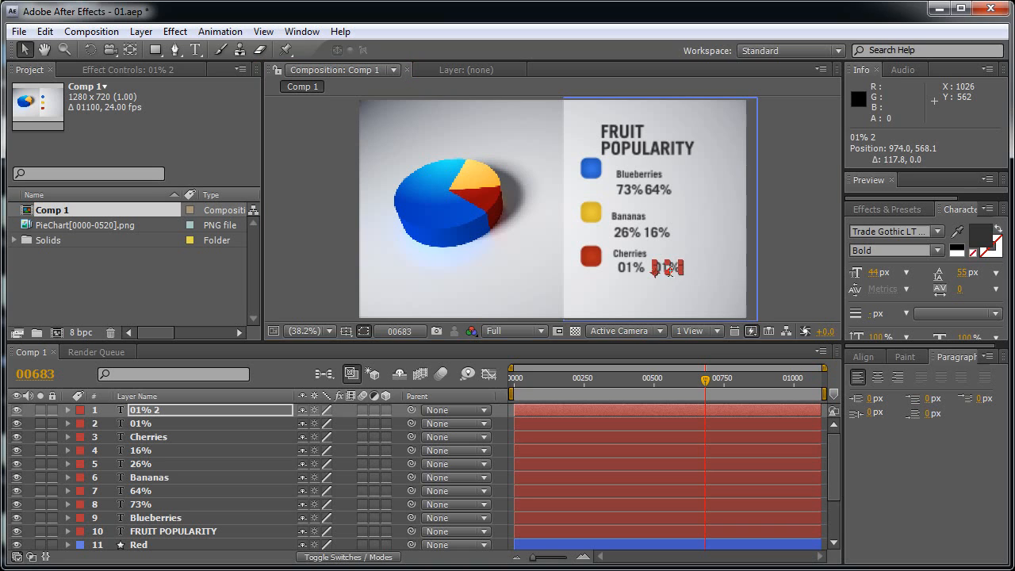
{"action": "double_click", "coordinate": [668, 269]}
{"action": "left_click", "coordinate": [669, 268]}
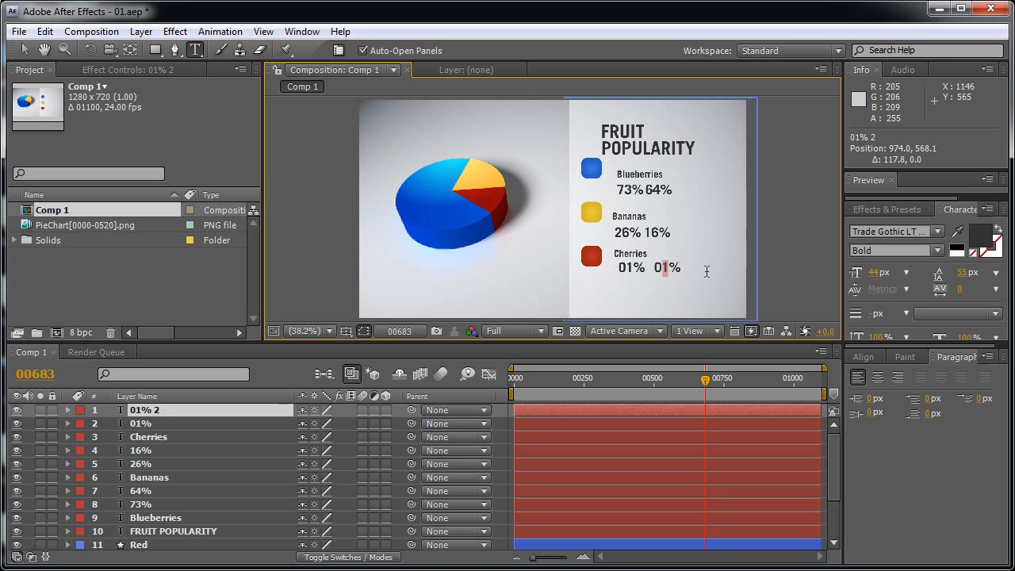
{"action": "type", "text": "20"}
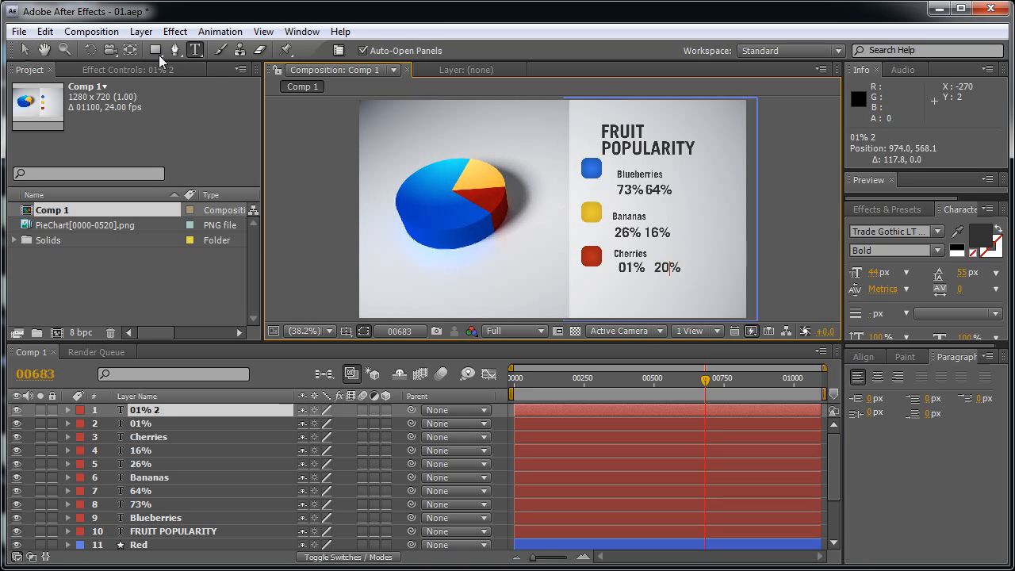
{"action": "left_click", "coordinate": [26, 52]}
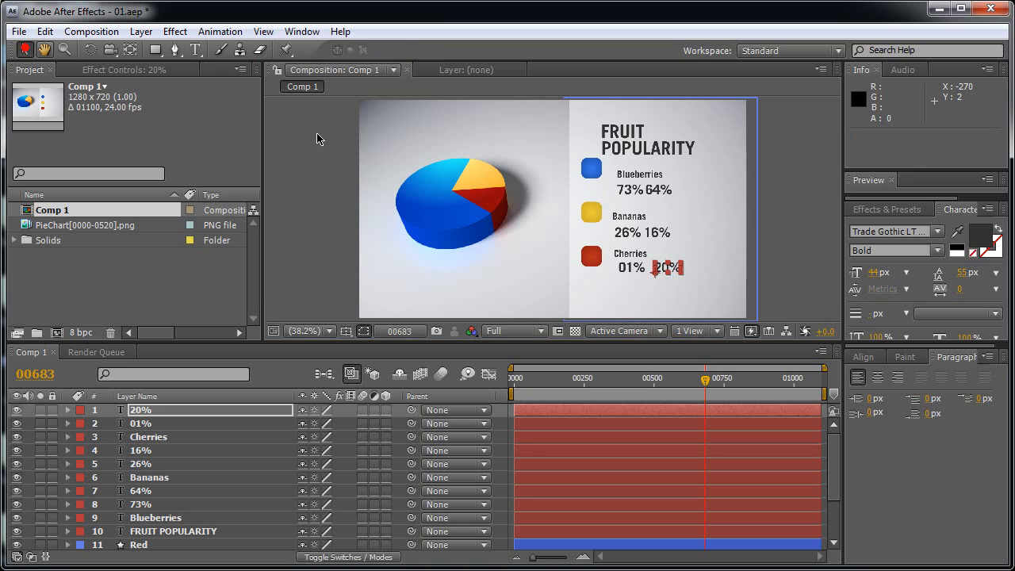
{"action": "left_click", "coordinate": [808, 187]}
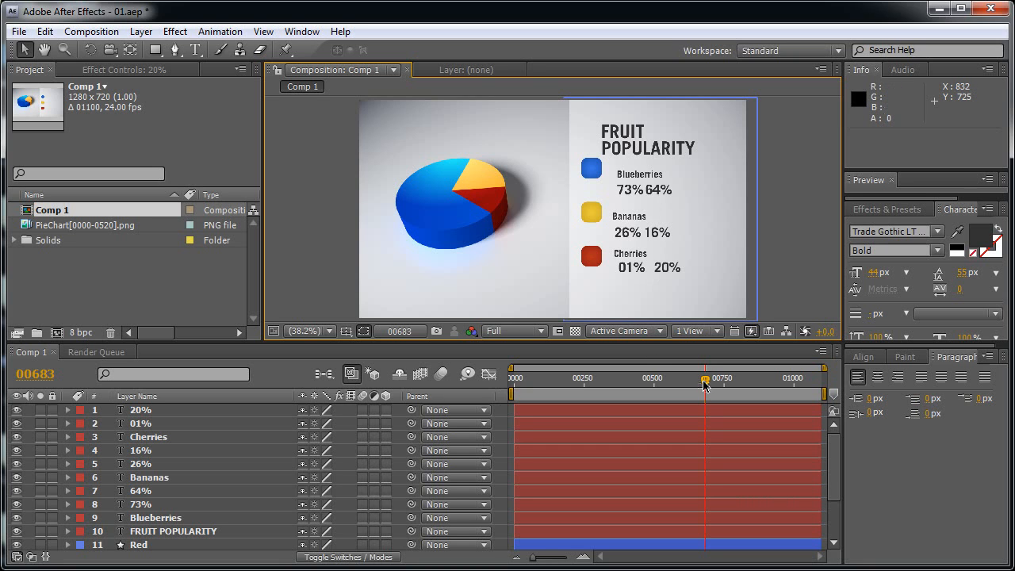
At frame 757, duplicate the FRUIT POPULARITY title and move the copy to the top of the layer stack.
{"action": "left_click_drag", "start_coordinate": [705, 383], "coordinate": [726, 380]}
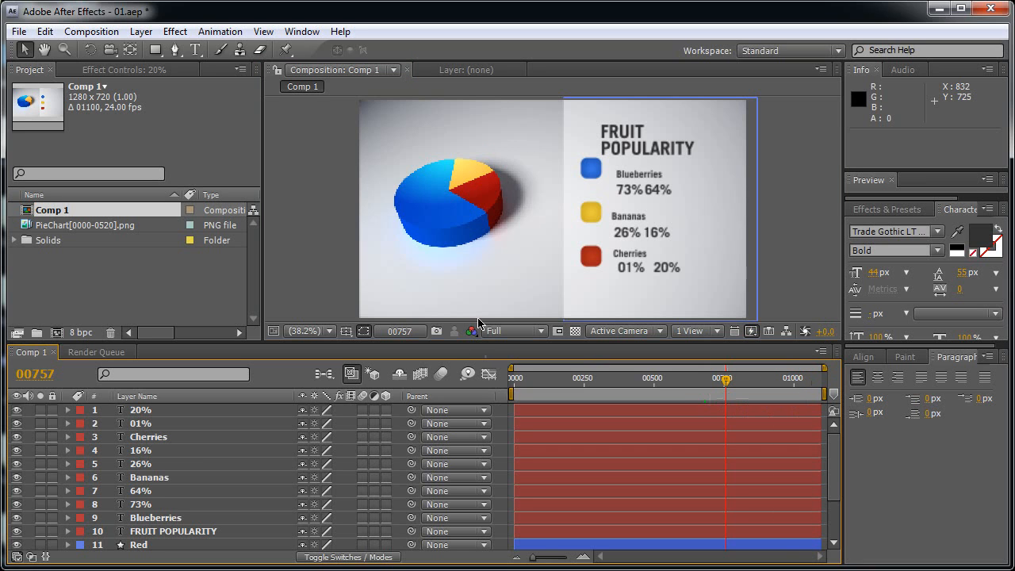
{"action": "left_click", "coordinate": [629, 141]}
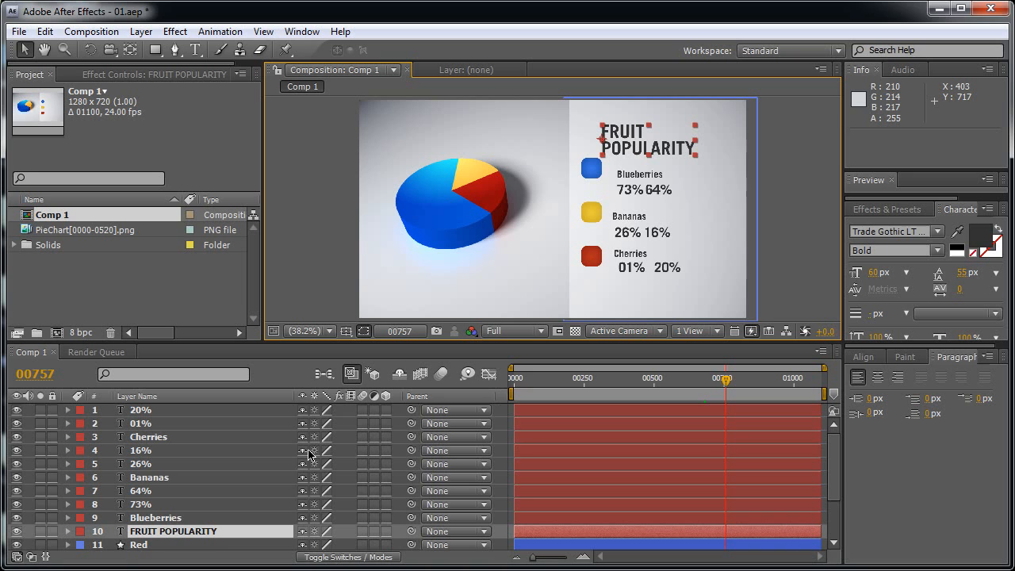
{"action": "key", "text": "ctrl+d"}
{"action": "left_click_drag", "start_coordinate": [227, 537], "coordinate": [224, 410]}
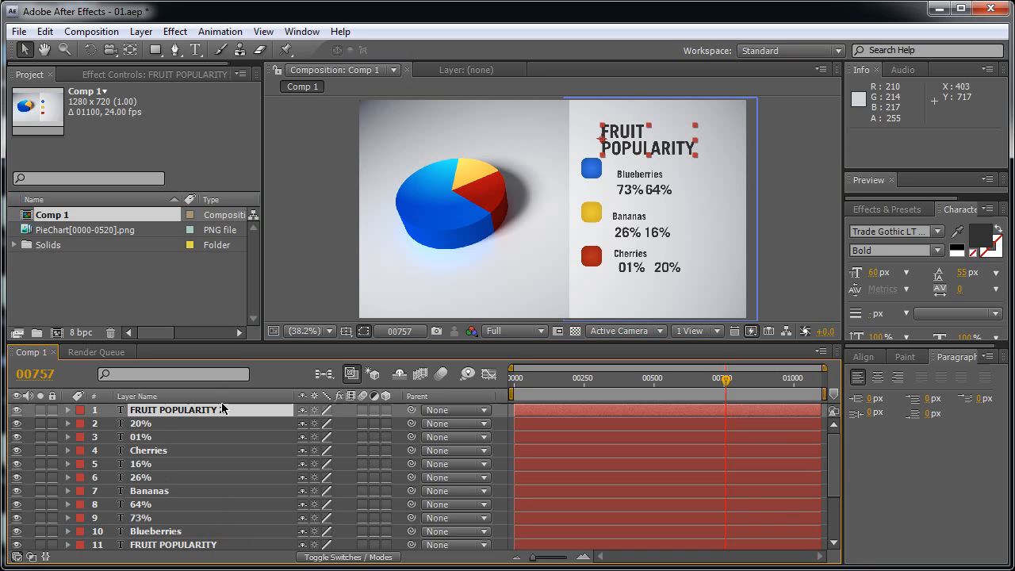
Replace the duplicate title's text with a note about cheap prices coupled with an increase in cherry popularity.
{"action": "double_click", "coordinate": [632, 135]}
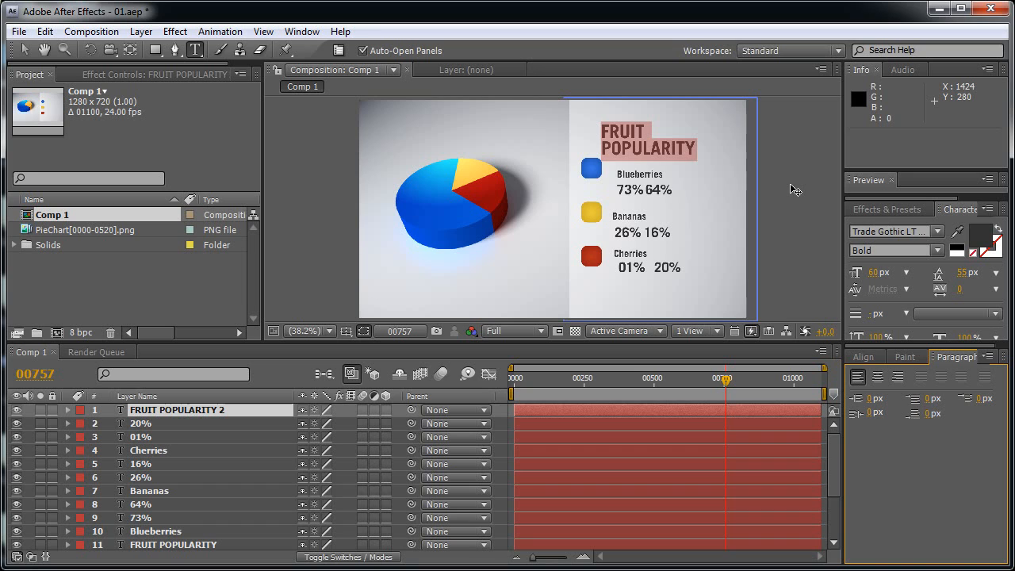
{"action": "type", "text": "F"}
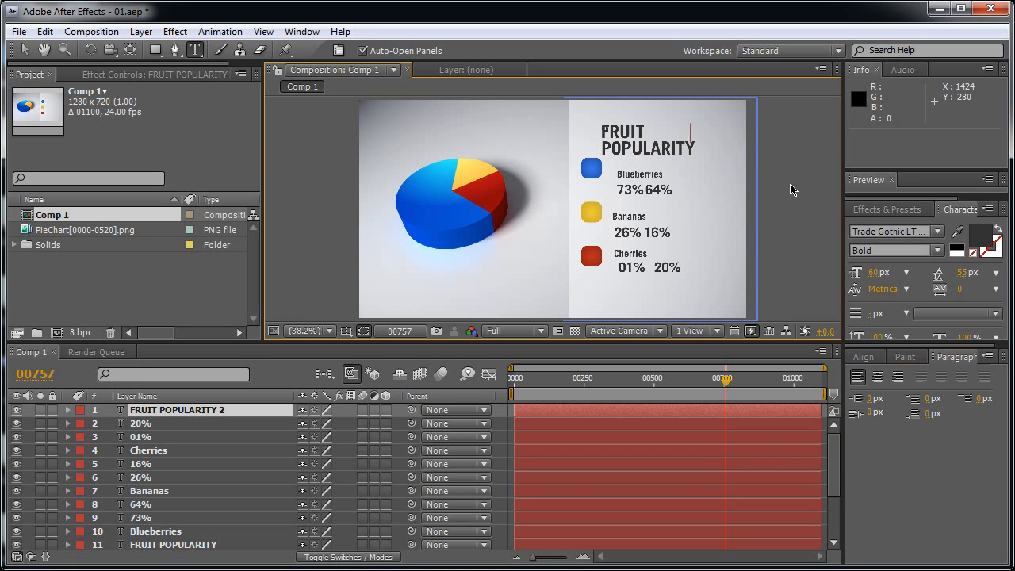
{"action": "type", "text": "cheap prices"}
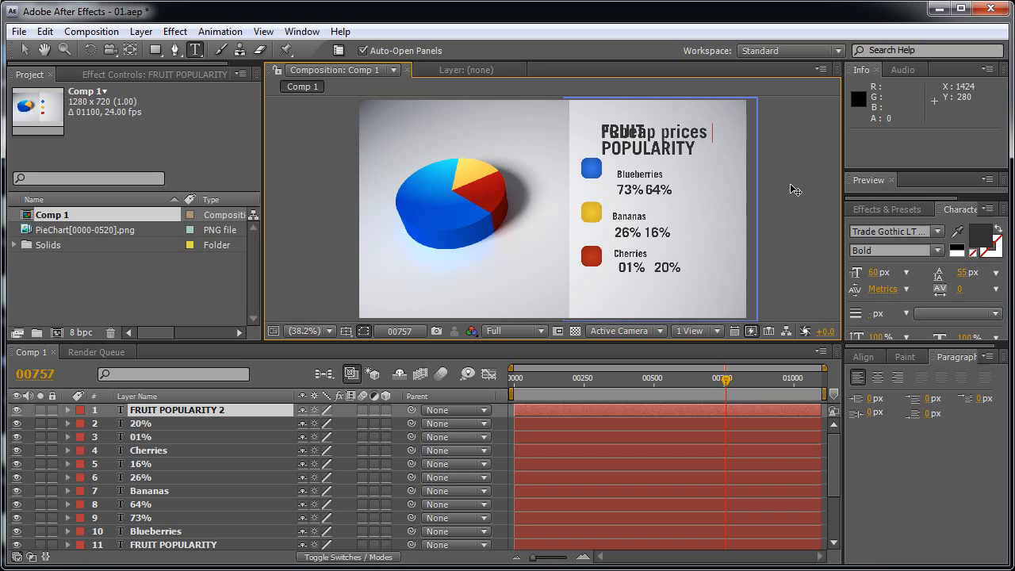
{"action": "type", "text": " coup"}
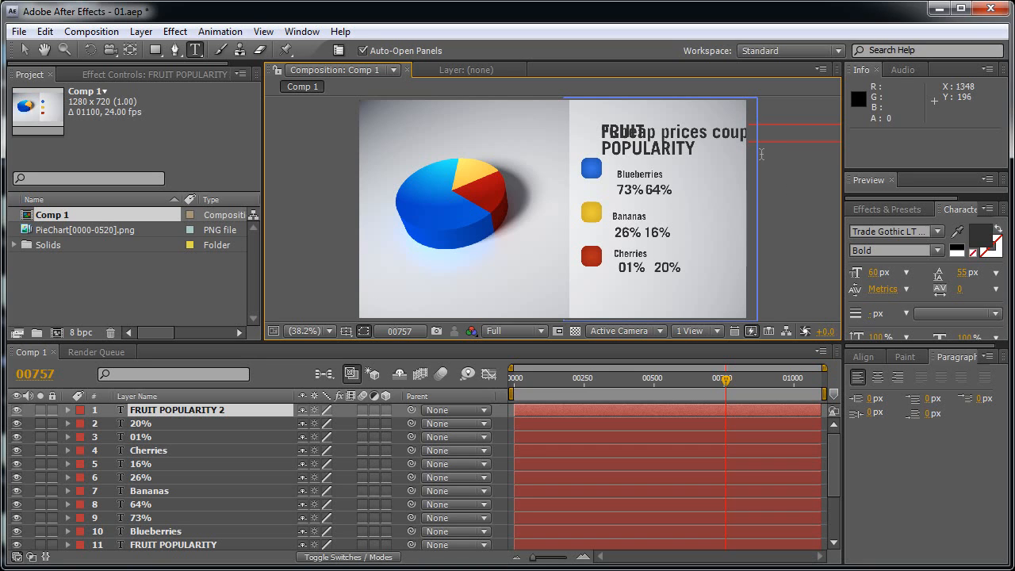
Break the note into seven lines, ending the first six after "prices", "an", "cherry", "assures", "will" and "the".
{"action": "key", "text": "Left"}
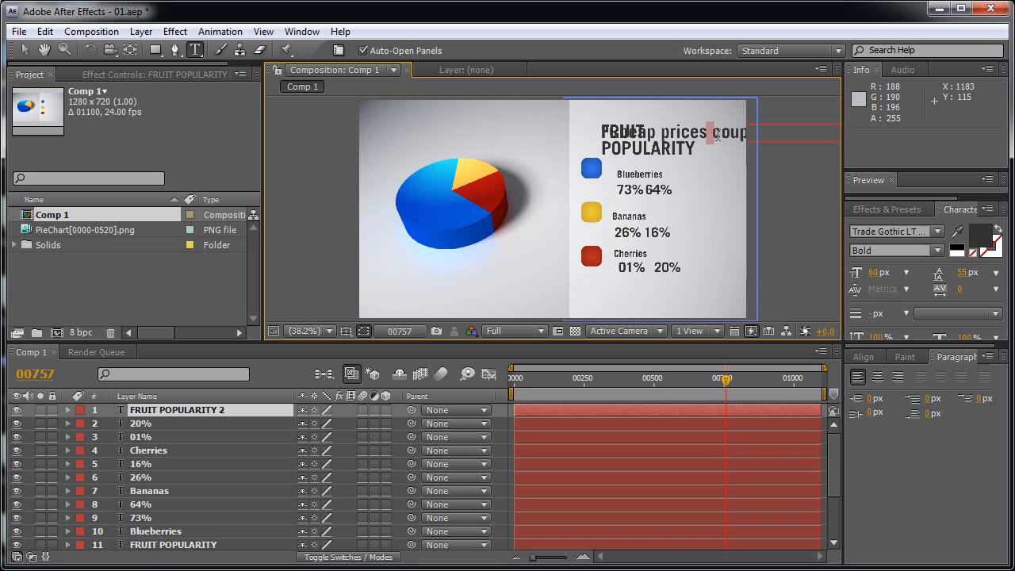
{"action": "key", "text": "Return"}
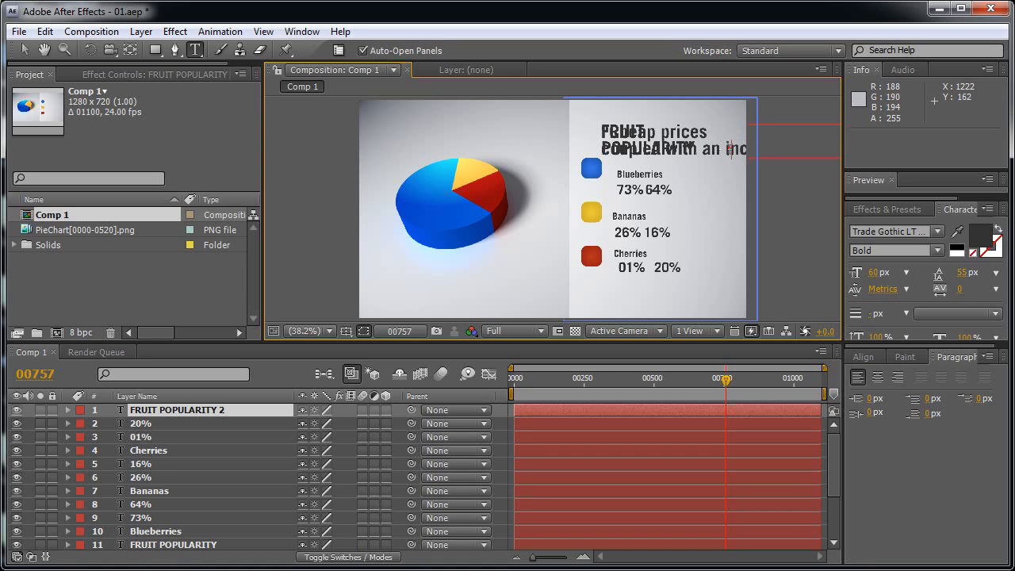
{"action": "left_click", "coordinate": [728, 148]}
{"action": "key", "text": "Return"}
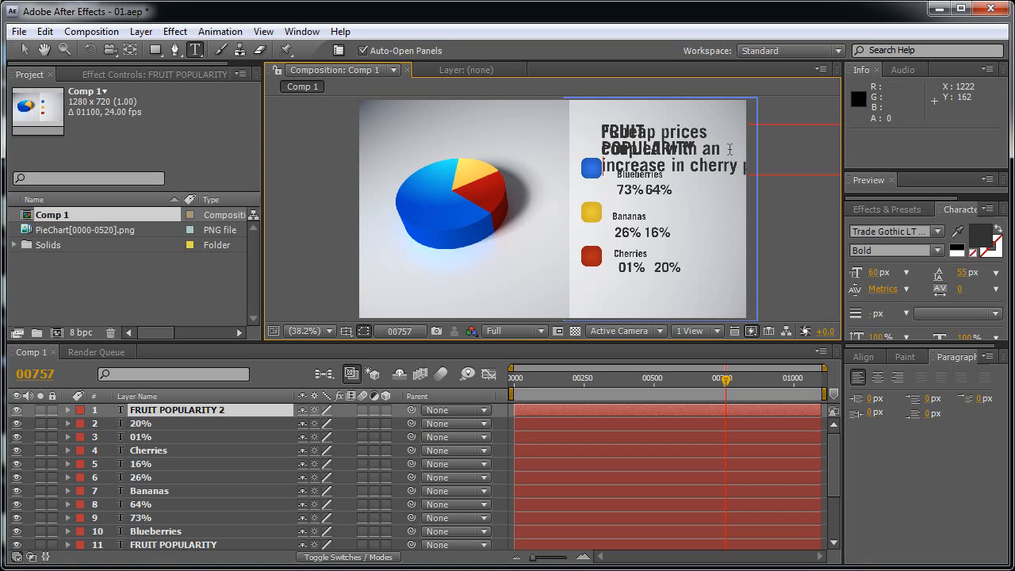
{"action": "left_click", "coordinate": [739, 167]}
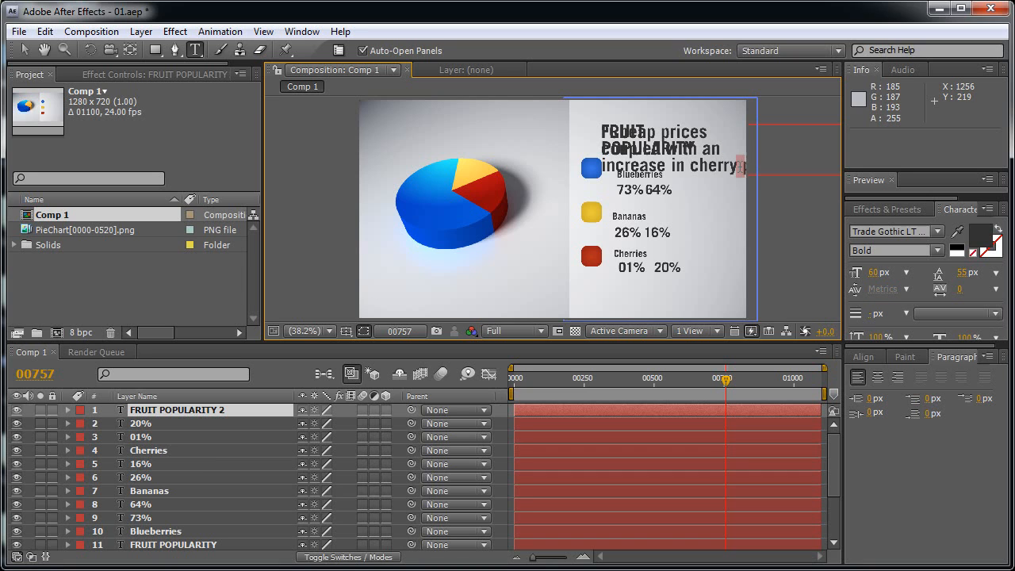
{"action": "key", "text": "Return"}
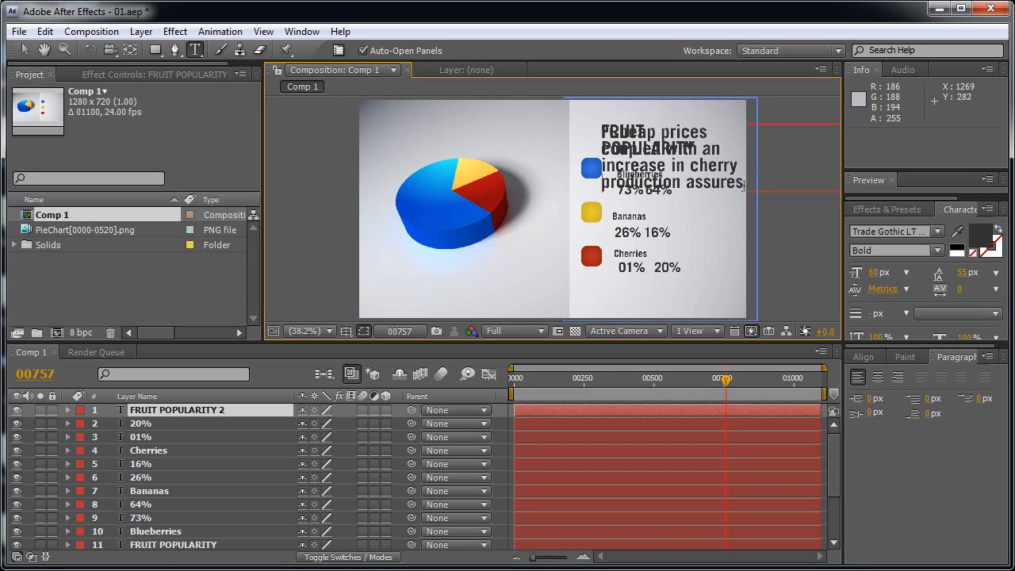
{"action": "left_click", "coordinate": [742, 183]}
{"action": "key", "text": "Return"}
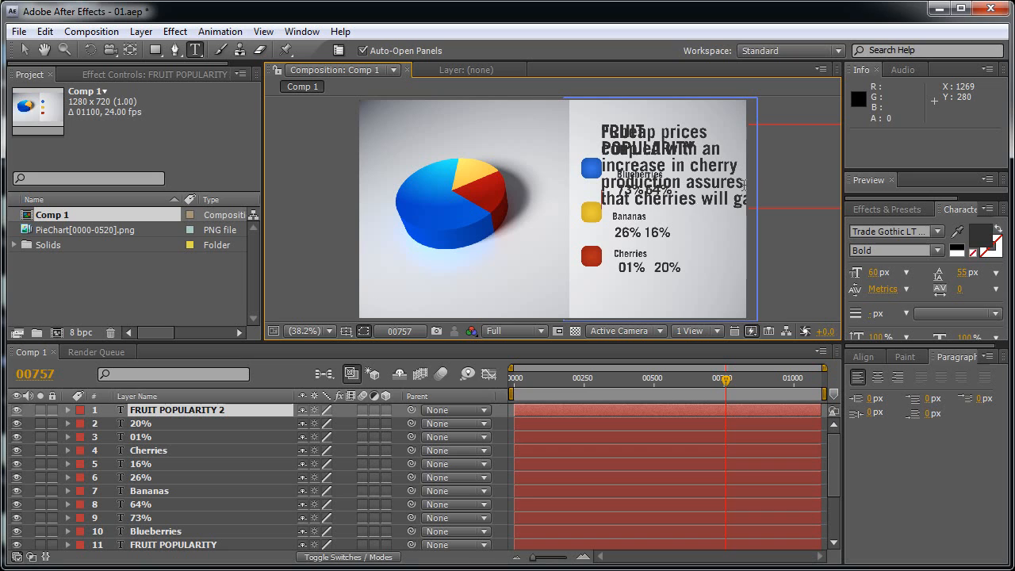
{"action": "left_click", "coordinate": [731, 198]}
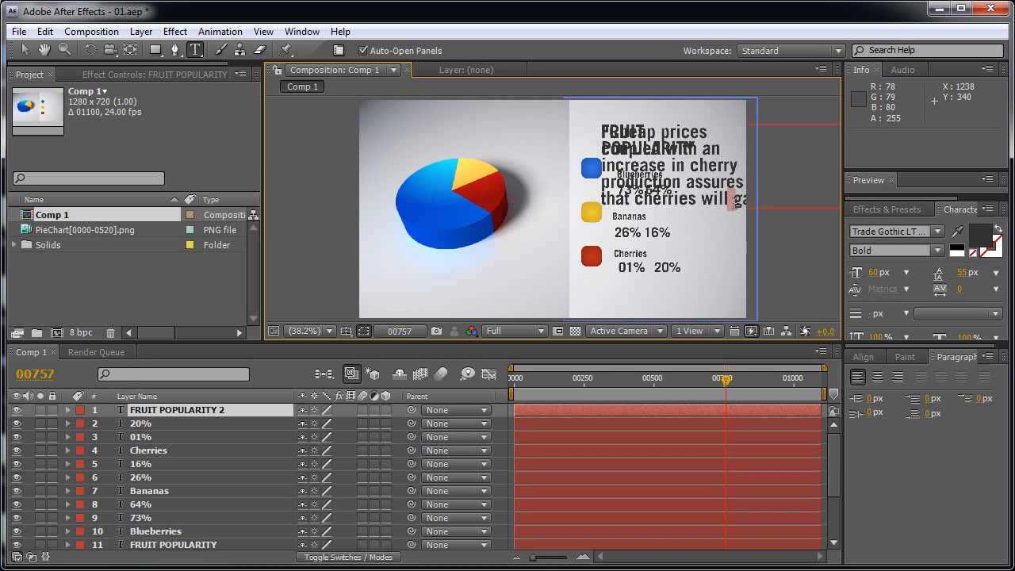
{"action": "key", "text": "Return"}
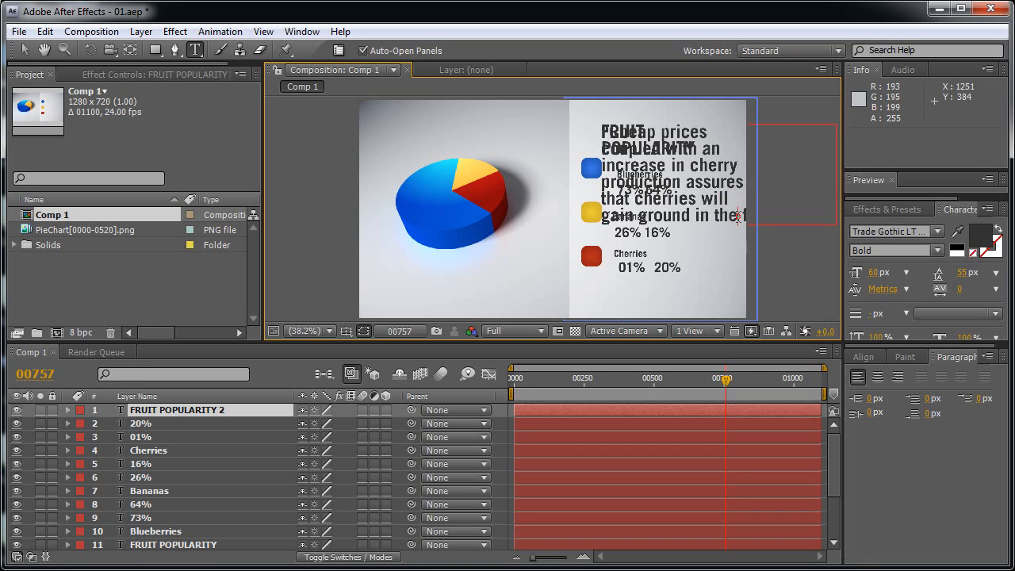
{"action": "left_click", "coordinate": [739, 216]}
{"action": "key", "text": "Return"}
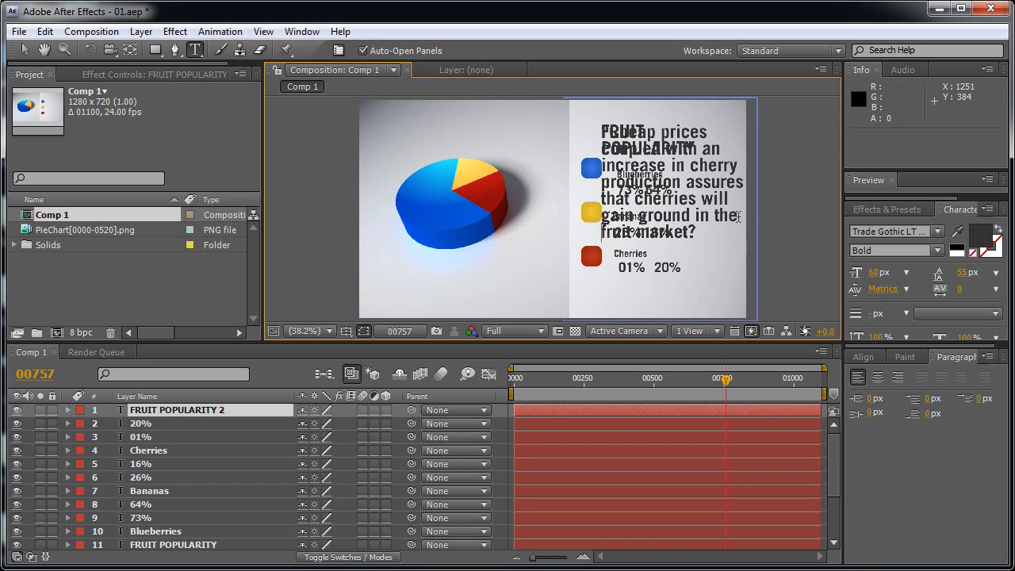
Replace the question mark after "fruit market" with a closing quotation mark.
{"action": "key", "text": "End"}
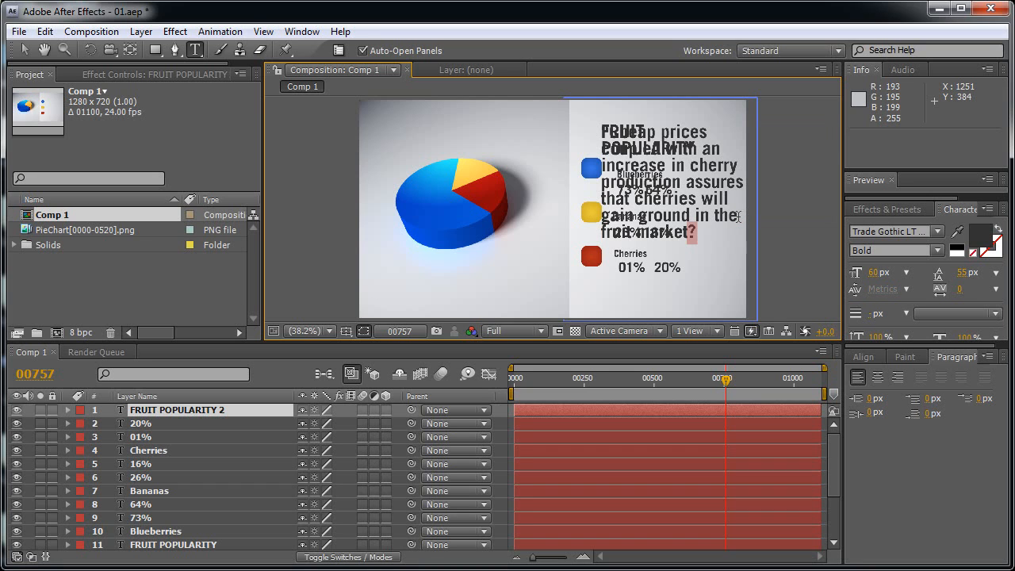
{"action": "key", "text": "BackSpace"}
{"action": "type", "text": "”"}
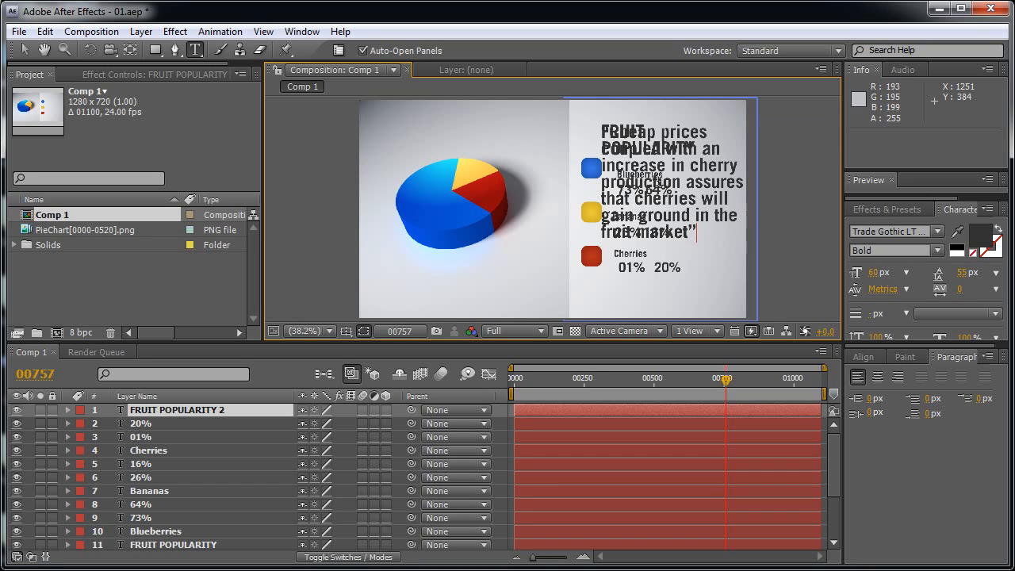
Move the note about 47 px left and 76 px down over the legend, then deselect it.
{"action": "left_click", "coordinate": [24, 49]}
{"action": "left_click", "coordinate": [807, 175]}
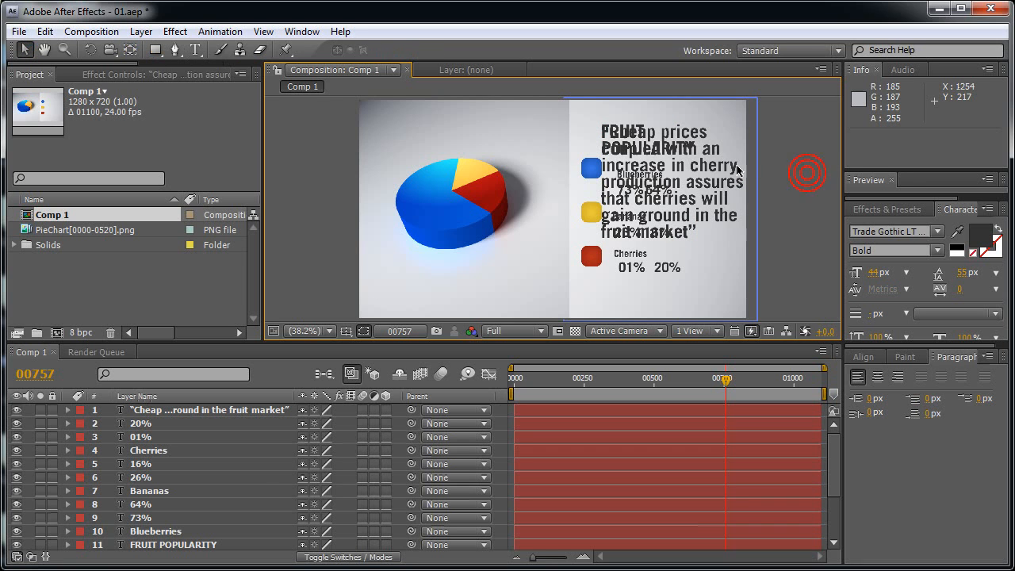
{"action": "left_click_drag", "start_coordinate": [728, 183], "coordinate": [714, 190]}
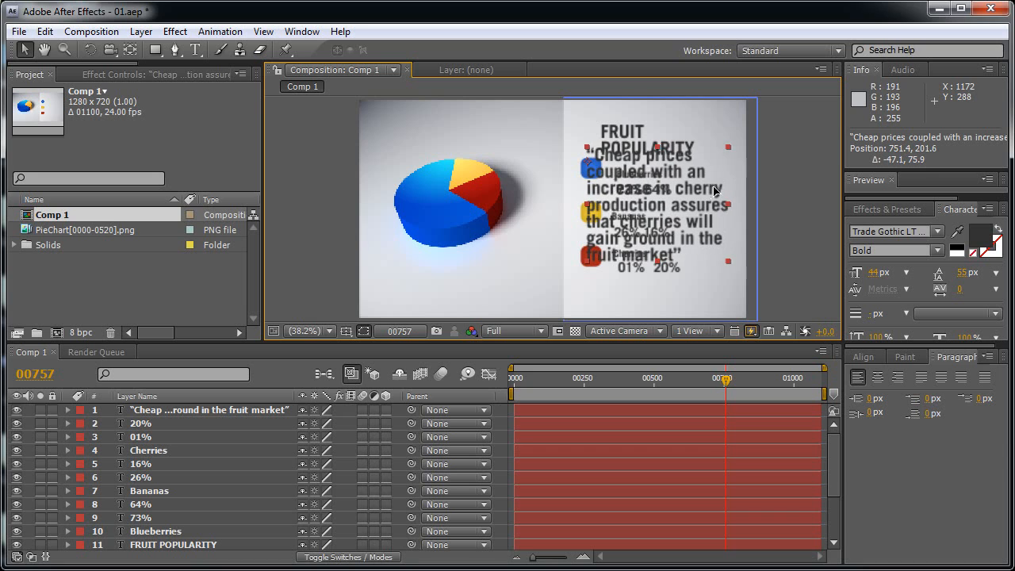
{"action": "left_click", "coordinate": [768, 187]}
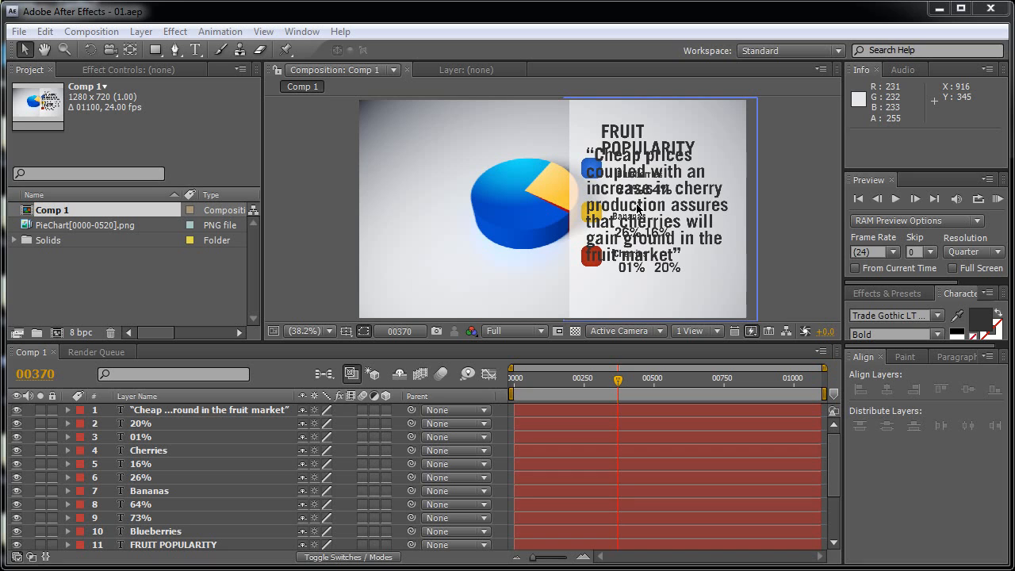
Hide the "Cheap ..." note layer and left-align the FRUIT POPULARITY title with the Red, Yellow and Blue squares.
{"action": "left_click", "coordinate": [17, 410]}
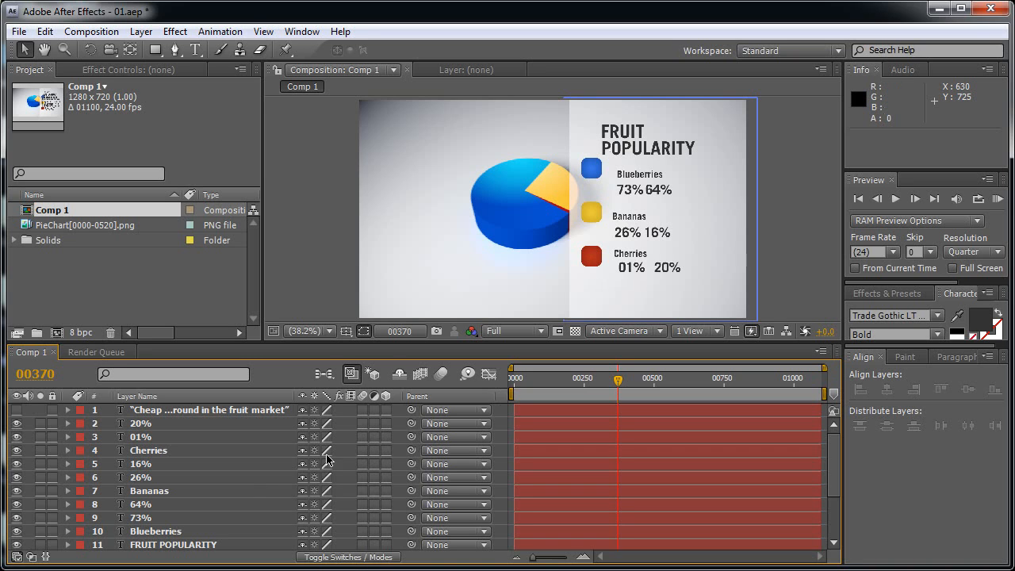
{"action": "left_click", "coordinate": [147, 544]}
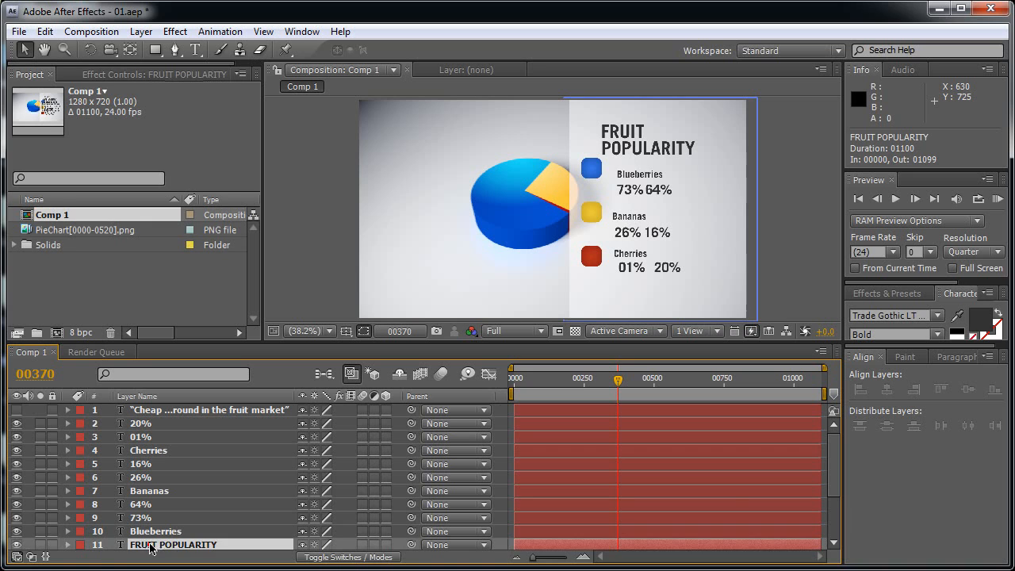
{"action": "scroll", "coordinate": [834, 463], "scroll_direction": "down", "scroll_amount": 2}
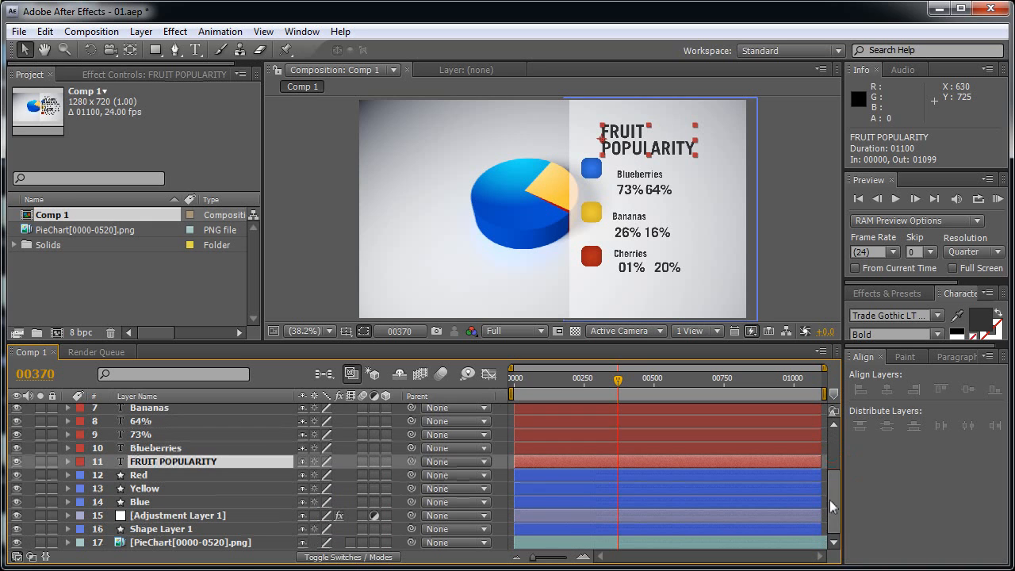
{"action": "left_click", "coordinate": [157, 487], "text": "shift"}
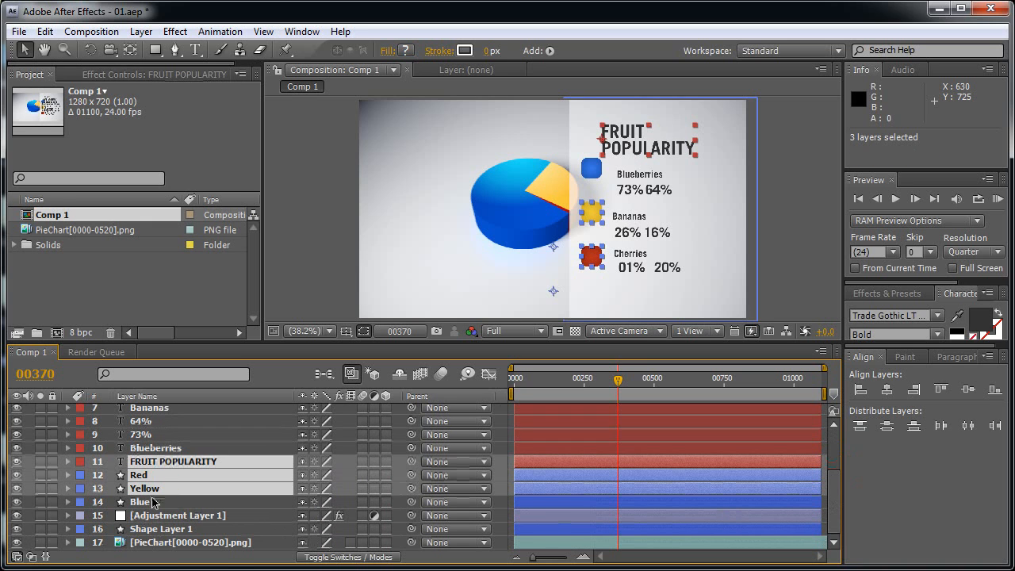
{"action": "left_click", "coordinate": [144, 500], "text": "shift"}
{"action": "left_click", "coordinate": [860, 390]}
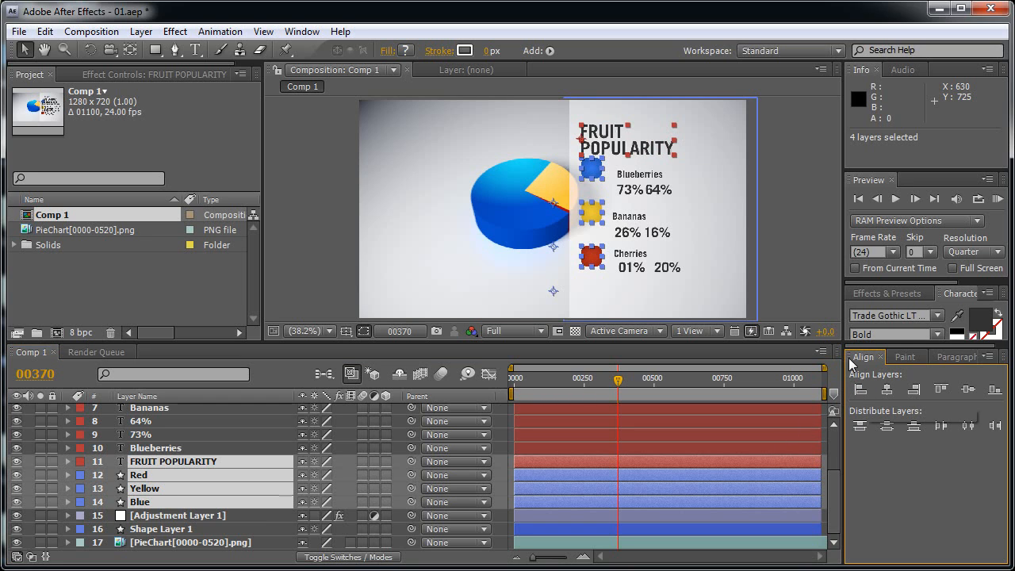
{"action": "left_click", "coordinate": [800, 230]}
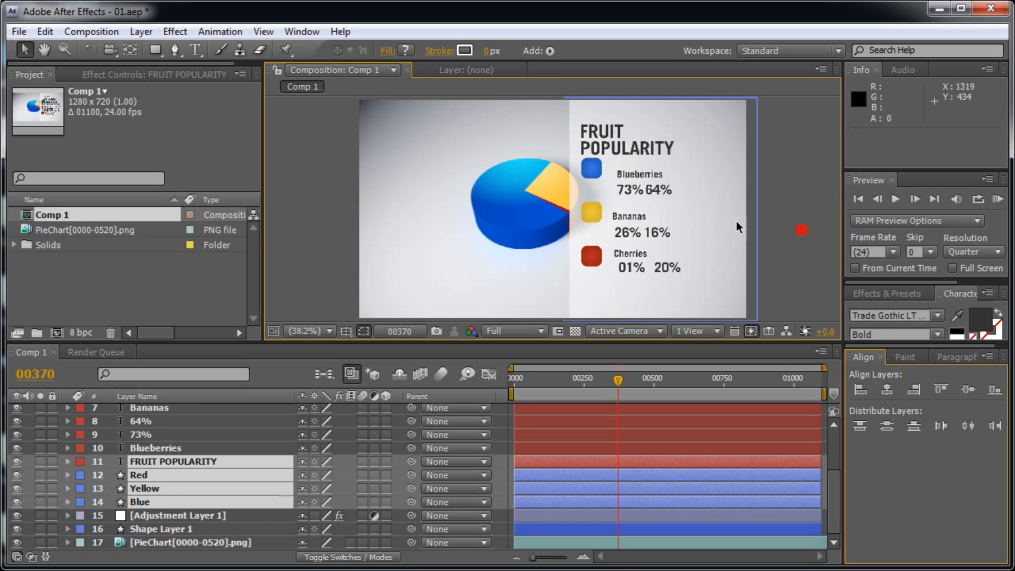
Move the FRUIT POPULARITY title straight down about 31 px and the blue square straight down about 50 px.
{"action": "left_click", "coordinate": [616, 133]}
{"action": "left_click_drag", "start_coordinate": [616, 134], "coordinate": [615, 143]}
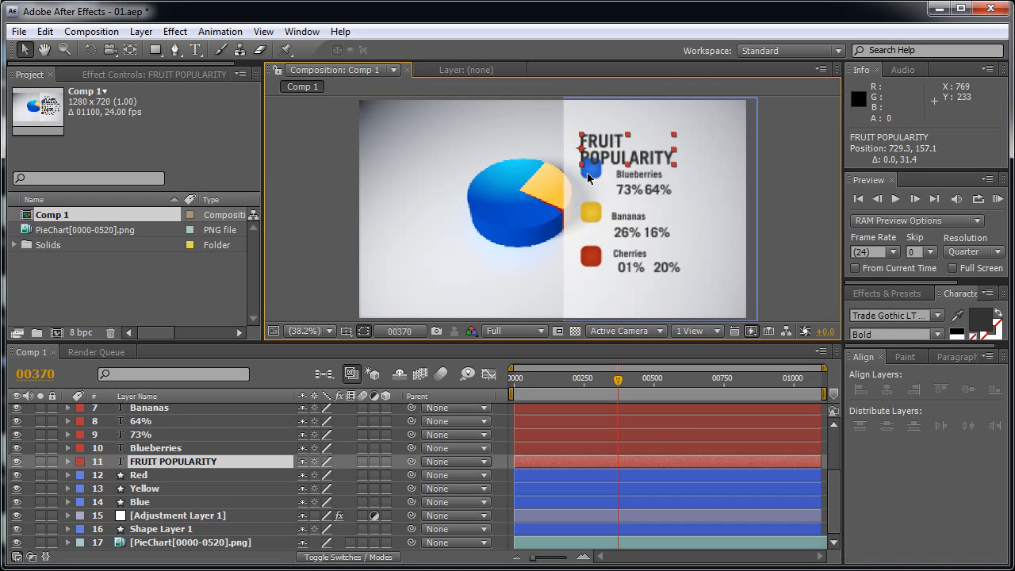
{"action": "left_click", "coordinate": [594, 175]}
{"action": "left_click_drag", "start_coordinate": [595, 175], "coordinate": [600, 191]}
{"action": "key", "text": "Return"}
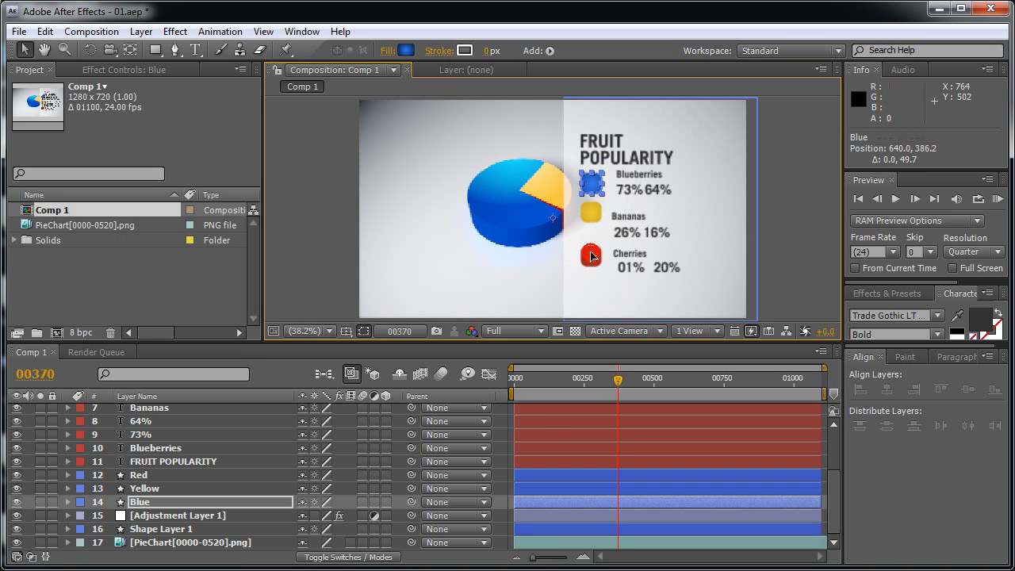
Move the red square straight down about 31 px and set the composition preview resolution to Quarter.
{"action": "left_click", "coordinate": [591, 257], "text": "shift"}
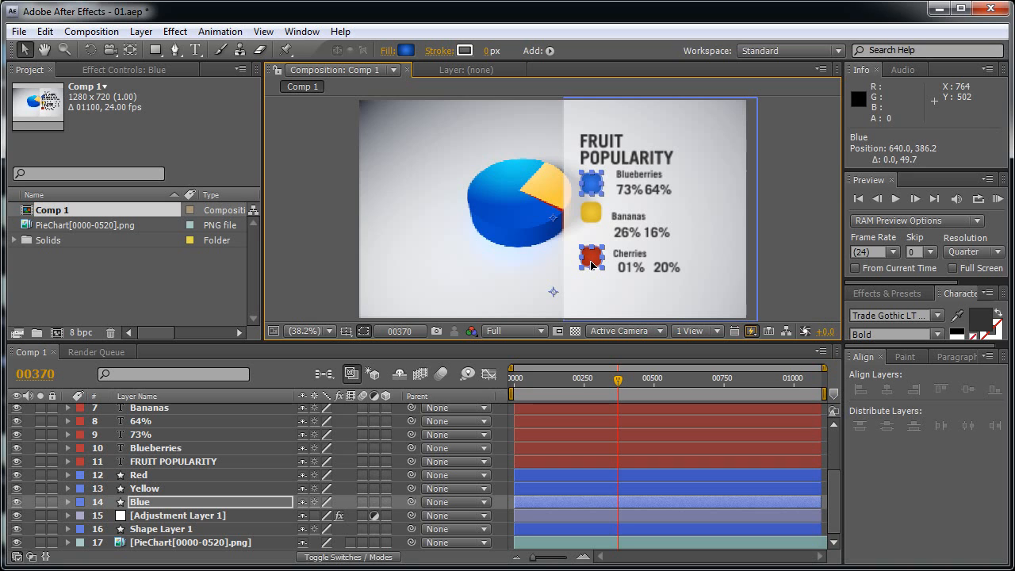
{"action": "left_click", "coordinate": [592, 261]}
{"action": "left_click_drag", "start_coordinate": [591, 261], "coordinate": [591, 270]}
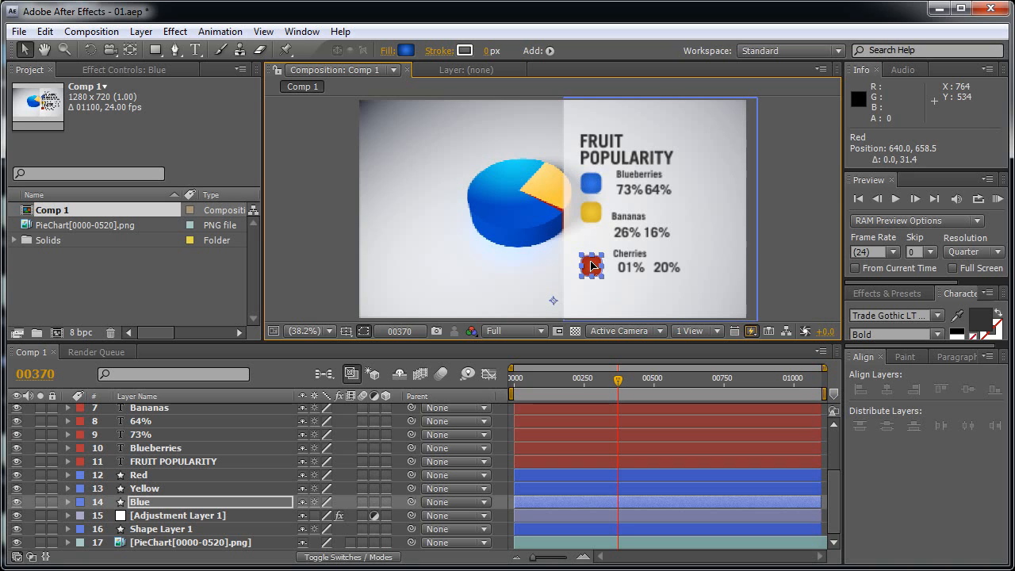
{"action": "left_click", "coordinate": [519, 330]}
{"action": "left_click", "coordinate": [537, 425]}
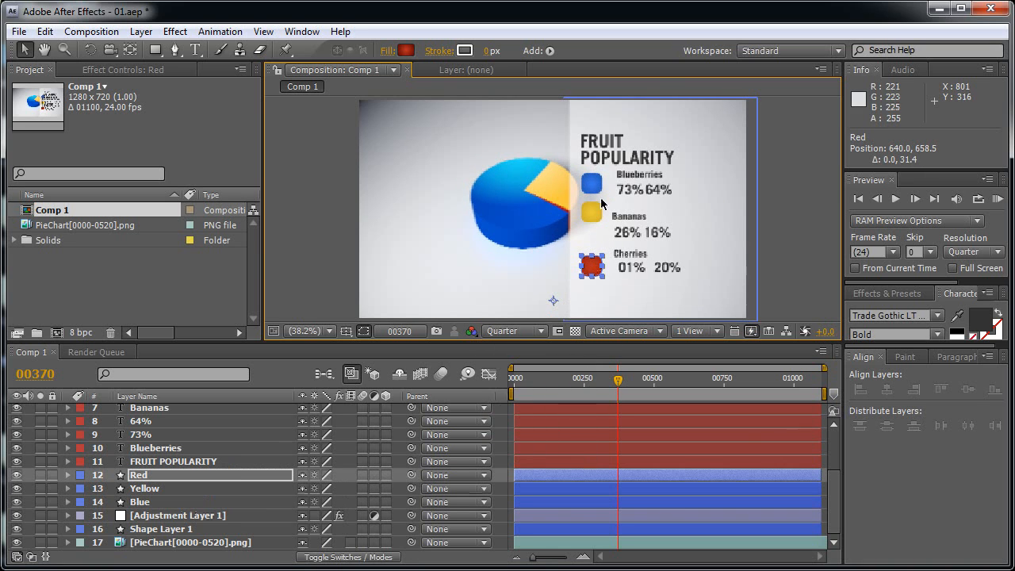
Distribute the Red, Yellow and Blue squares evenly by their vertical centers and deselect them.
{"action": "left_click", "coordinate": [592, 211], "text": "shift"}
{"action": "left_click", "coordinate": [592, 184], "text": "shift"}
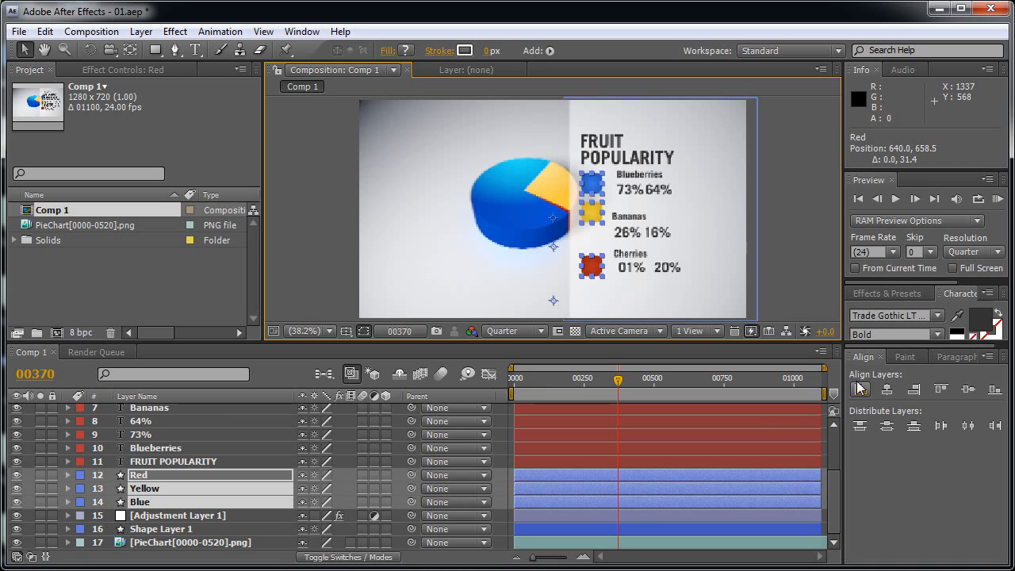
{"action": "left_click", "coordinate": [887, 425]}
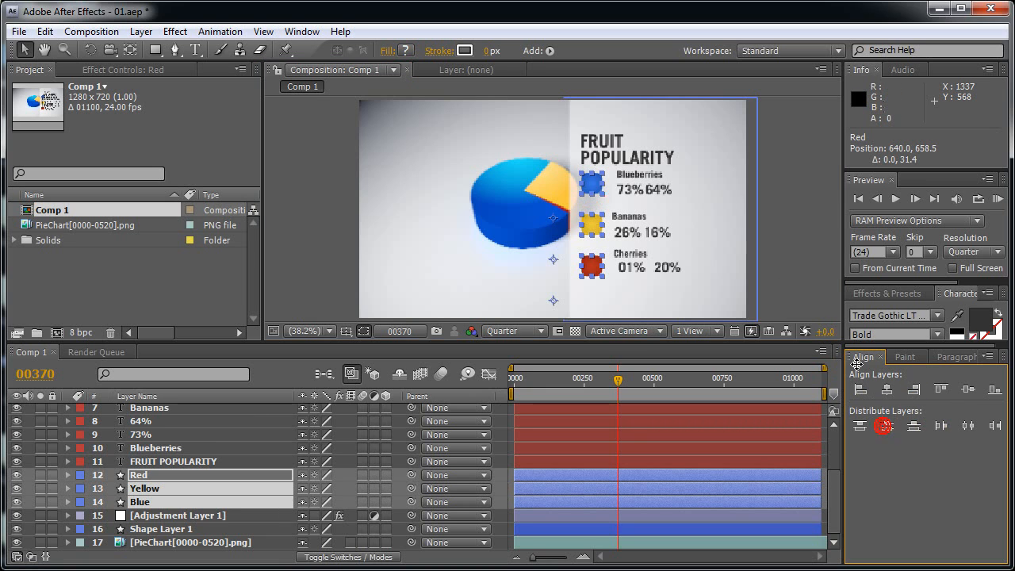
{"action": "left_click", "coordinate": [793, 226]}
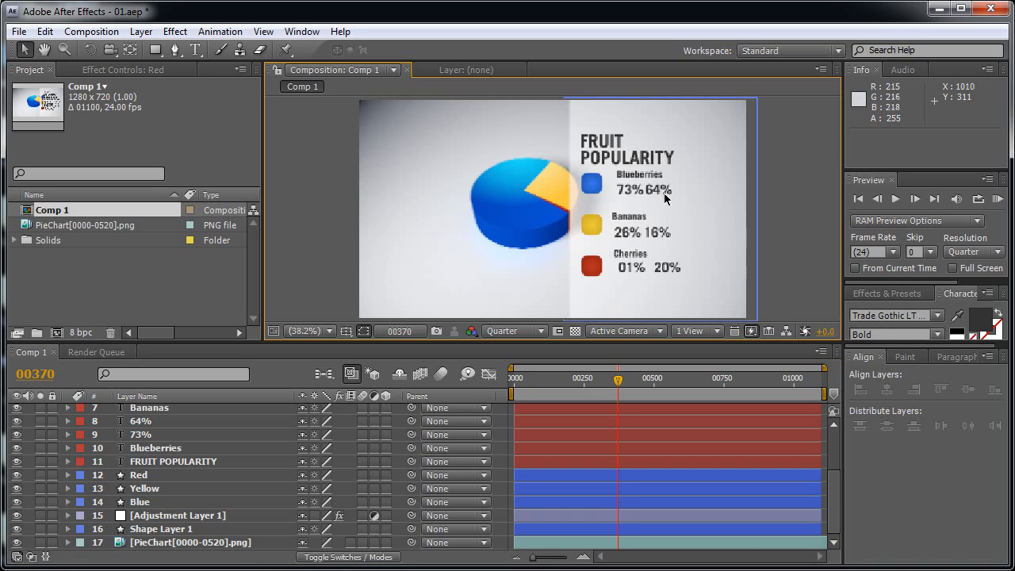
Left-align all the fruit names and their percentage labels on one common edge and deselect them.
{"action": "left_click", "coordinate": [630, 184]}
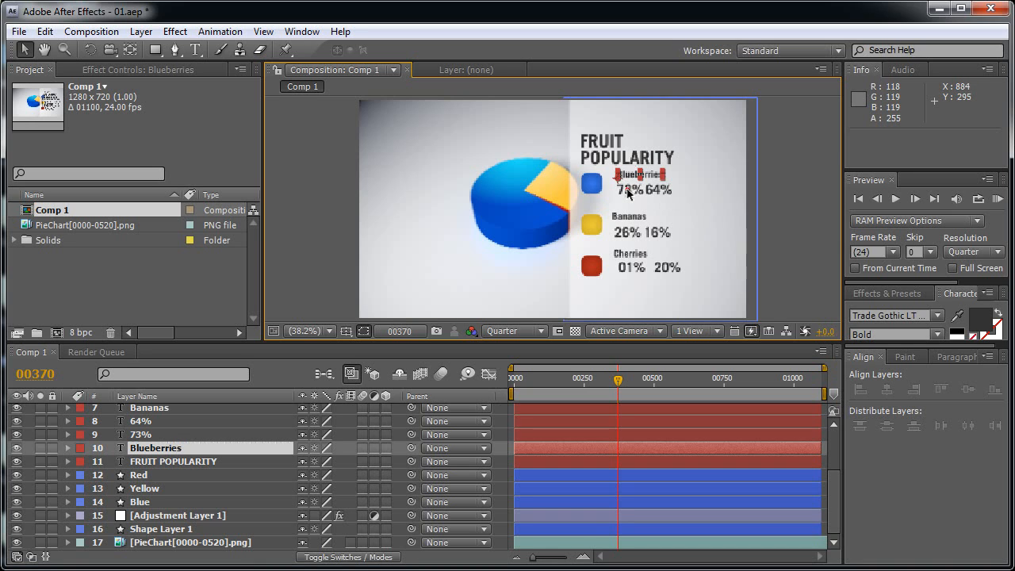
{"action": "left_click", "coordinate": [625, 190], "text": "shift"}
{"action": "left_click", "coordinate": [659, 191], "text": "shift"}
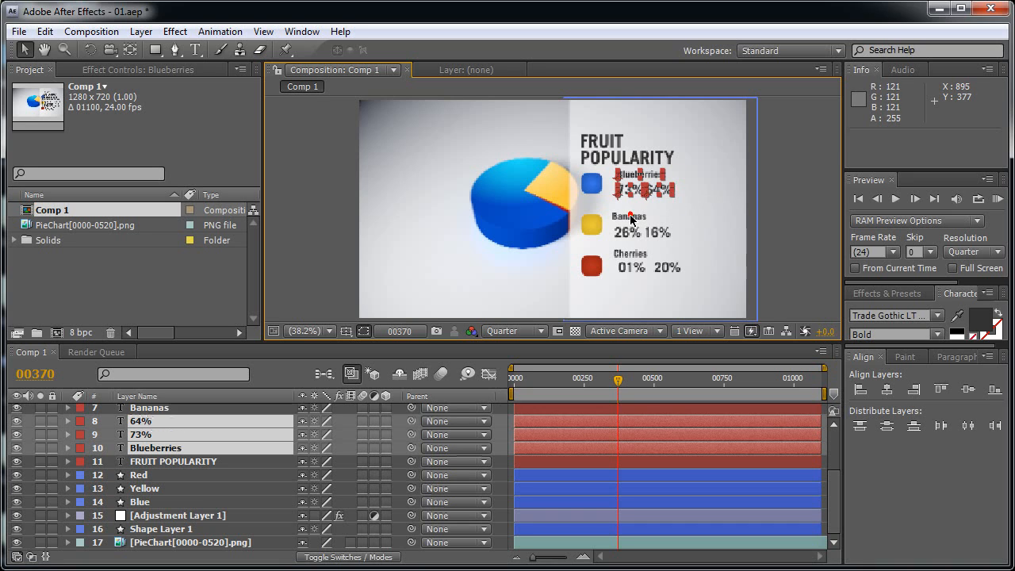
{"action": "left_click", "coordinate": [630, 218], "text": "shift"}
{"action": "left_click", "coordinate": [624, 232], "text": "shift"}
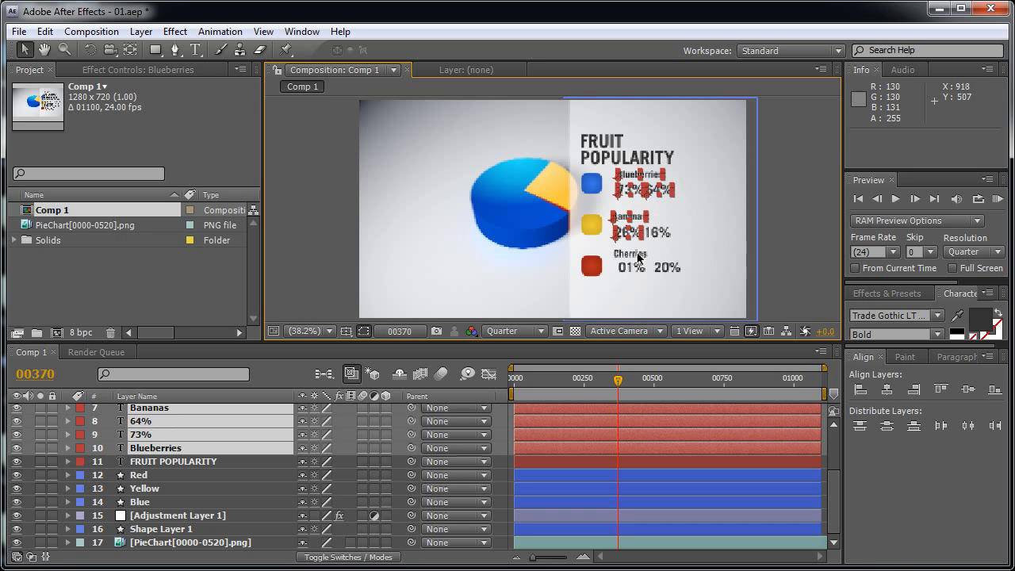
{"action": "left_click", "coordinate": [658, 232], "text": "shift"}
{"action": "left_click", "coordinate": [628, 256], "text": "shift"}
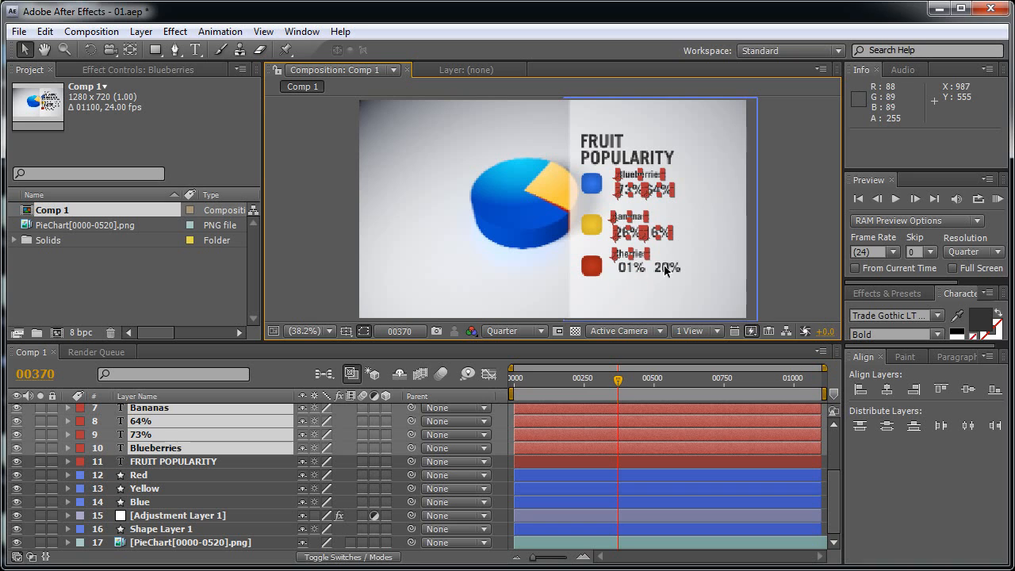
{"action": "left_click", "coordinate": [631, 267], "text": "shift"}
{"action": "left_click", "coordinate": [668, 267], "text": "shift"}
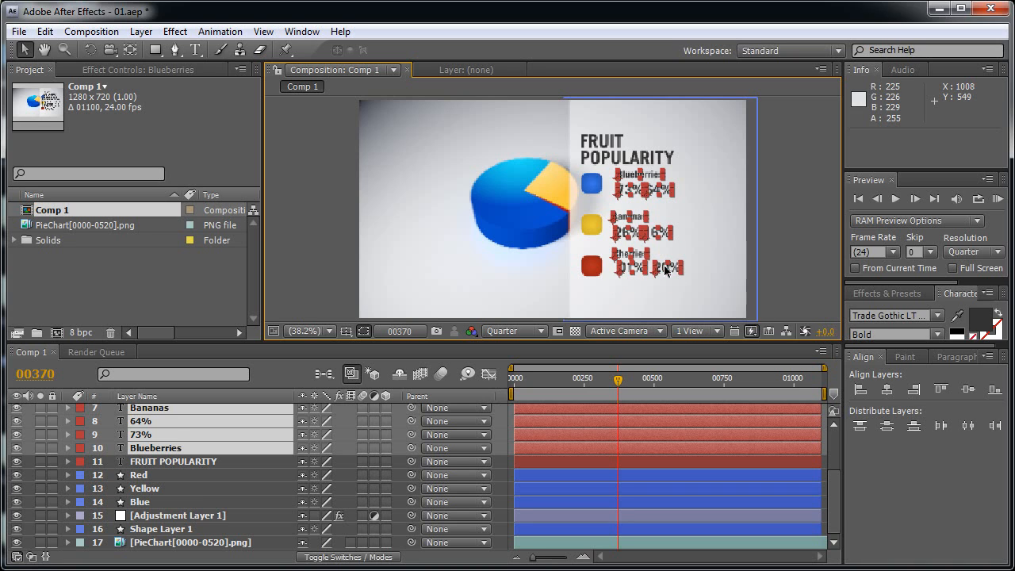
{"action": "left_click", "coordinate": [861, 390]}
{"action": "left_click", "coordinate": [796, 267]}
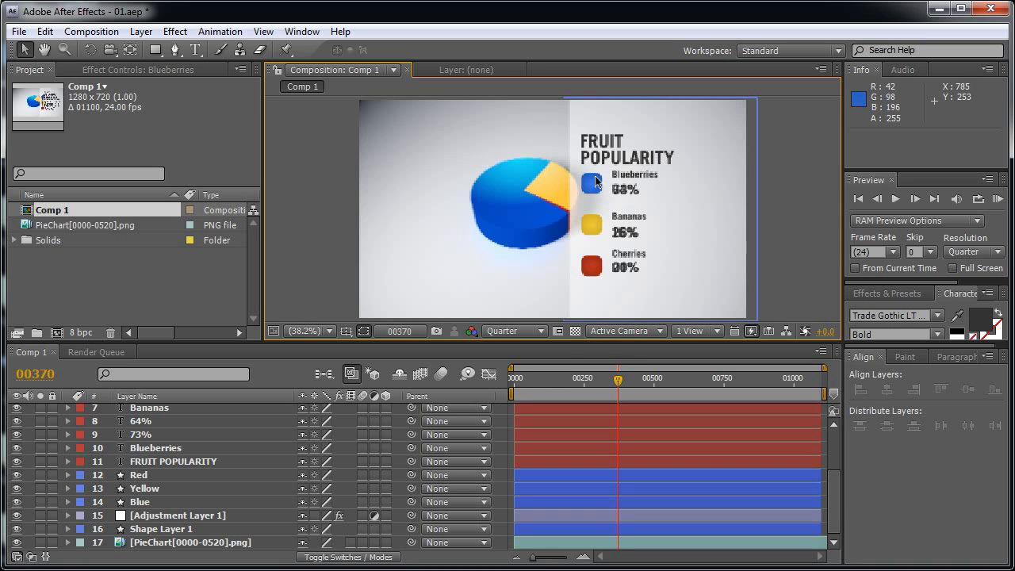
Nudge the Blueberries, 73% and 64% text layers straight down until they are vertically centred beside the blue square.
{"action": "left_click", "coordinate": [166, 449]}
{"action": "left_click", "coordinate": [159, 434], "text": "ctrl"}
{"action": "left_click", "coordinate": [152, 421], "text": "ctrl"}
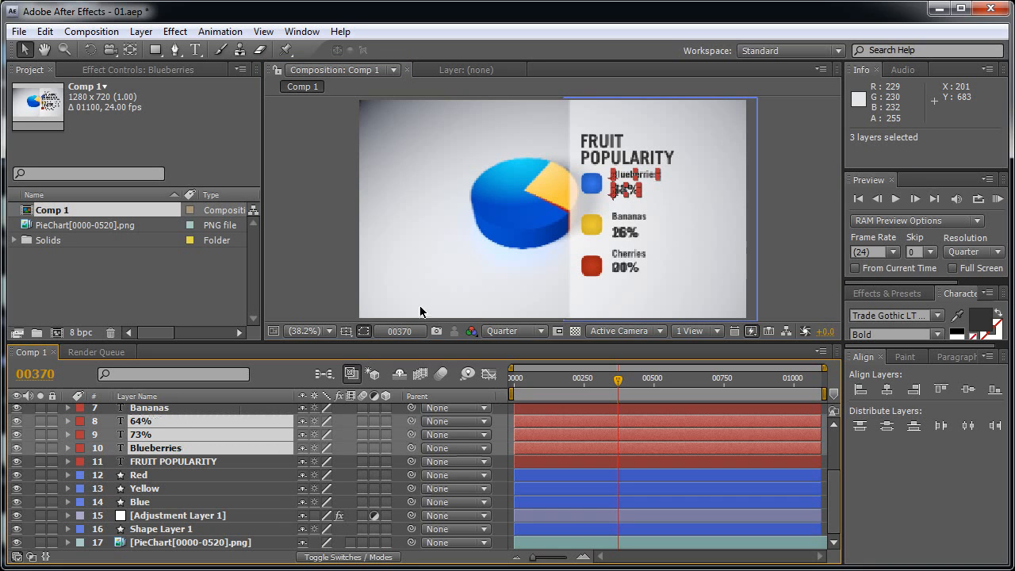
{"action": "key", "text": "Down"}
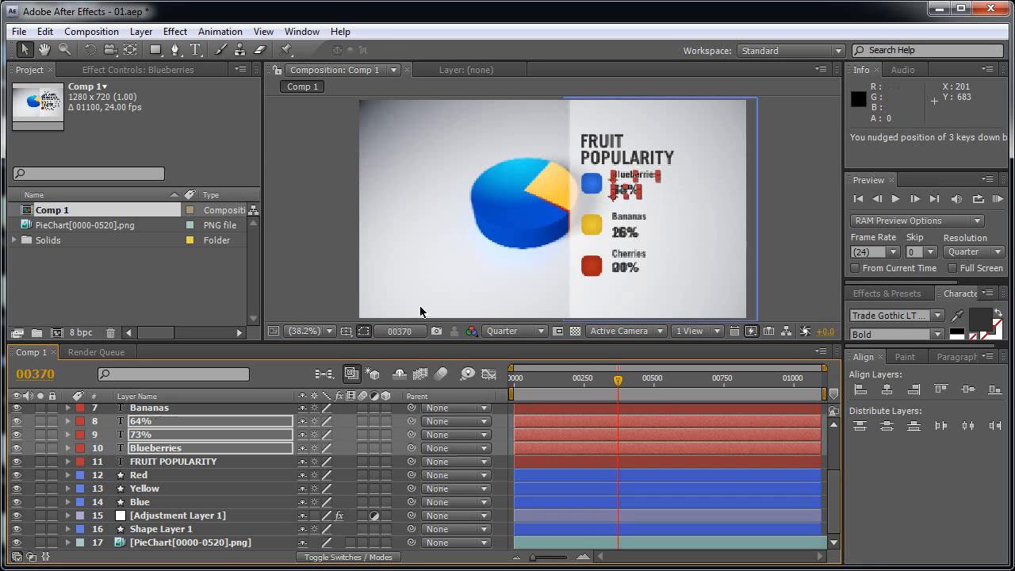
{"action": "key", "text": "Down"}
{"action": "key", "text": "Down"}
{"action": "key", "text": "Down"}
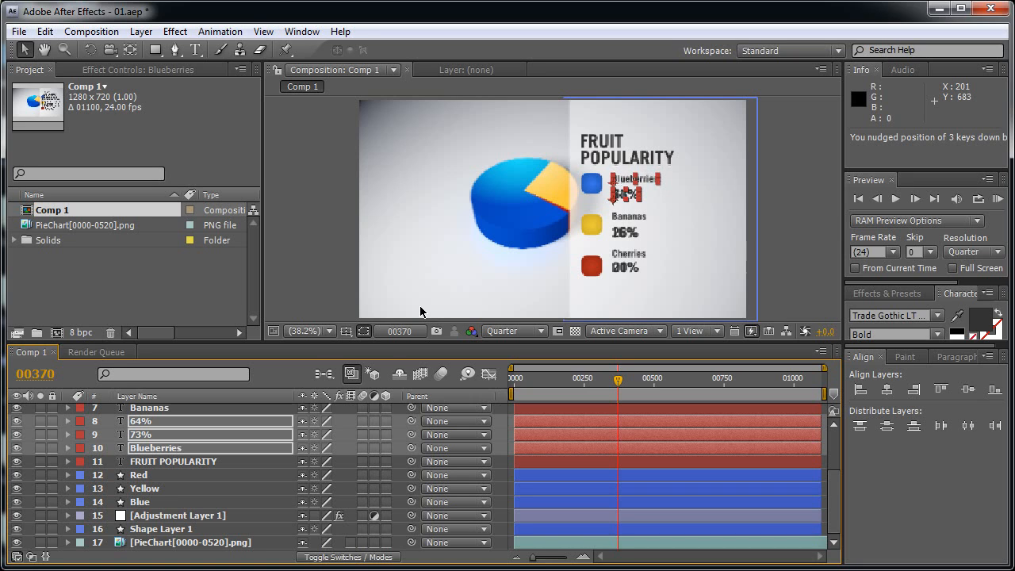
{"action": "key", "text": "Up"}
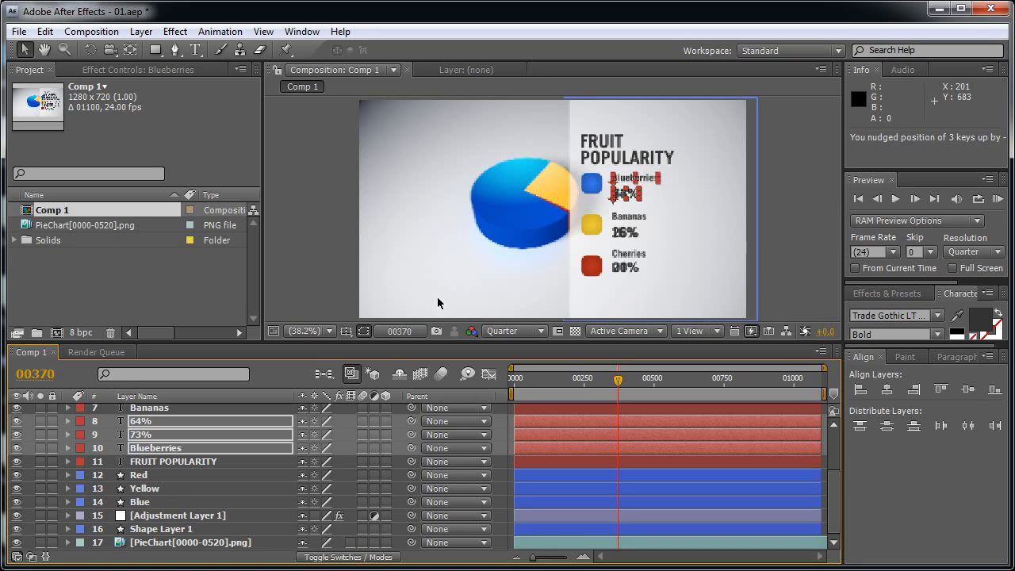
Nudge the Bananas, 26% and 16% text layers straight down until they are vertically centred beside the yellow square.
{"action": "left_click_drag", "start_coordinate": [835, 475], "coordinate": [836, 444]}
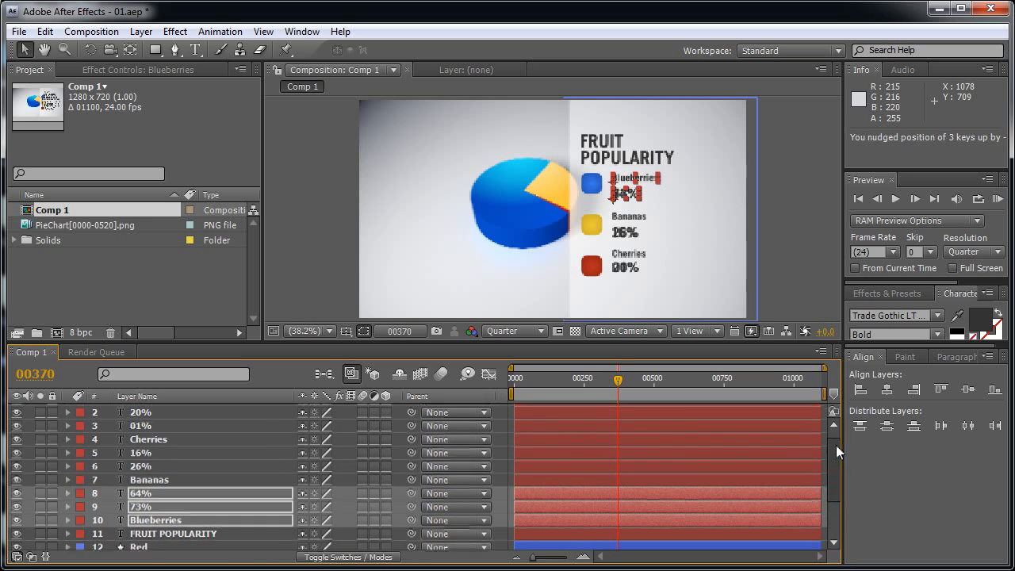
{"action": "left_click", "coordinate": [152, 482]}
{"action": "left_click", "coordinate": [160, 470], "text": "shift"}
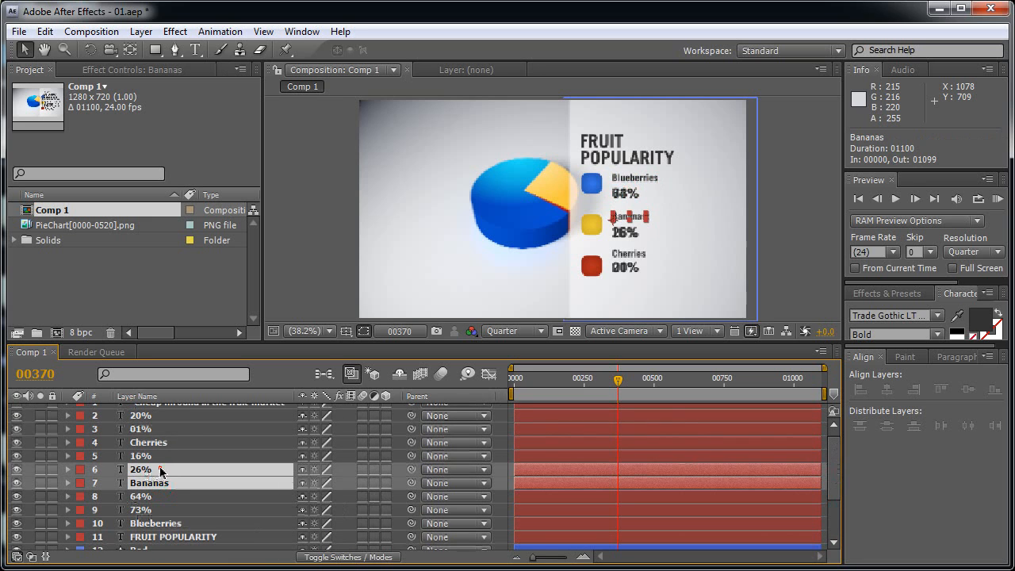
{"action": "left_click", "coordinate": [159, 456], "text": "shift"}
{"action": "key", "text": "Down"}
{"action": "key", "text": "Down"}
{"action": "key", "text": "Down"}
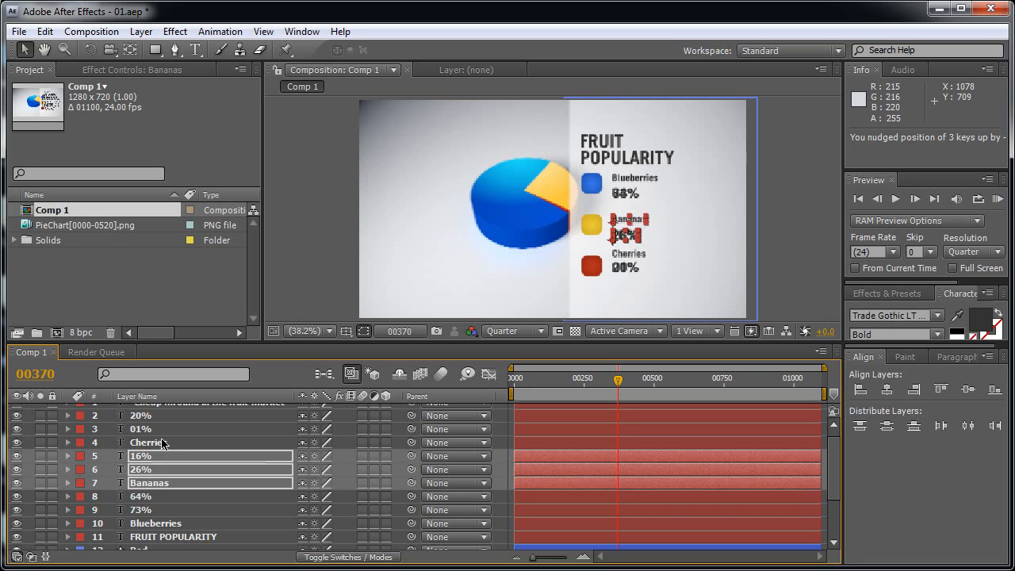
Nudge the Cherries, 01% and 20% text layers straight down until they are vertically centred beside the red square.
{"action": "left_click", "coordinate": [162, 442]}
{"action": "left_click", "coordinate": [162, 428], "text": "shift"}
{"action": "left_click", "coordinate": [164, 415], "text": "shift"}
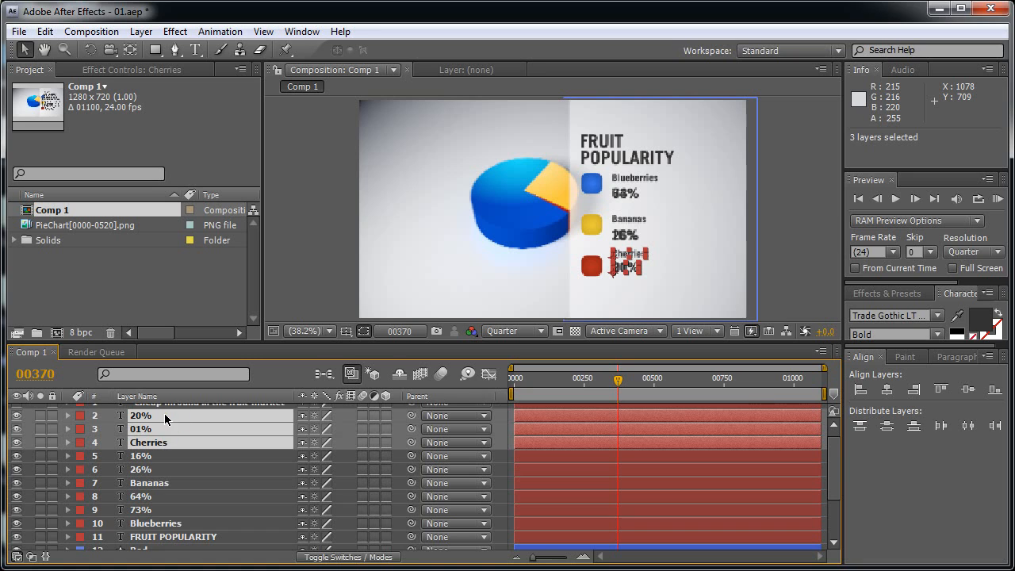
{"action": "key", "text": "Down"}
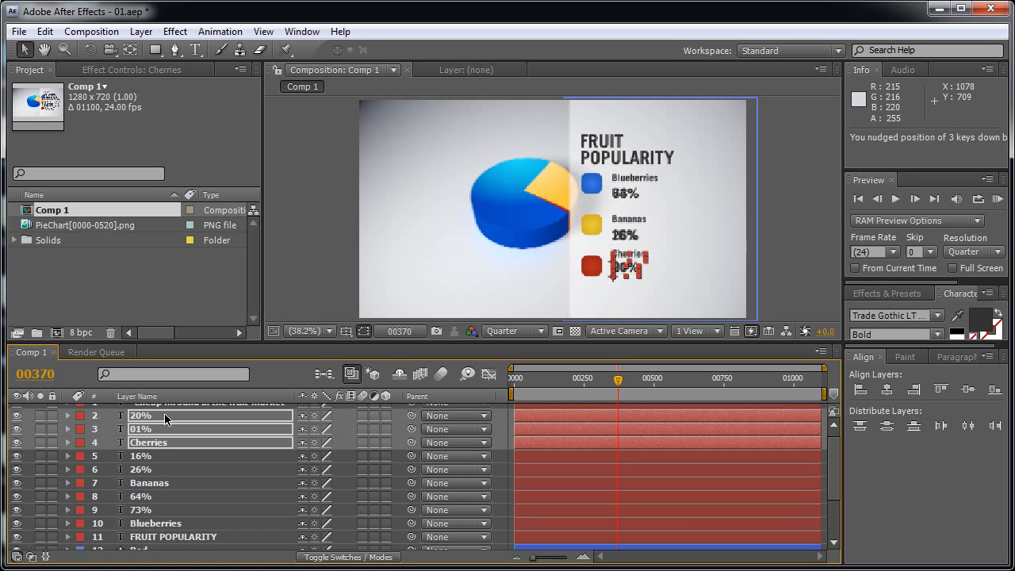
{"action": "key", "text": "Down"}
{"action": "key", "text": "Down"}
{"action": "key", "text": "Down"}
{"action": "key", "text": "Down"}
{"action": "key", "text": "Down"}
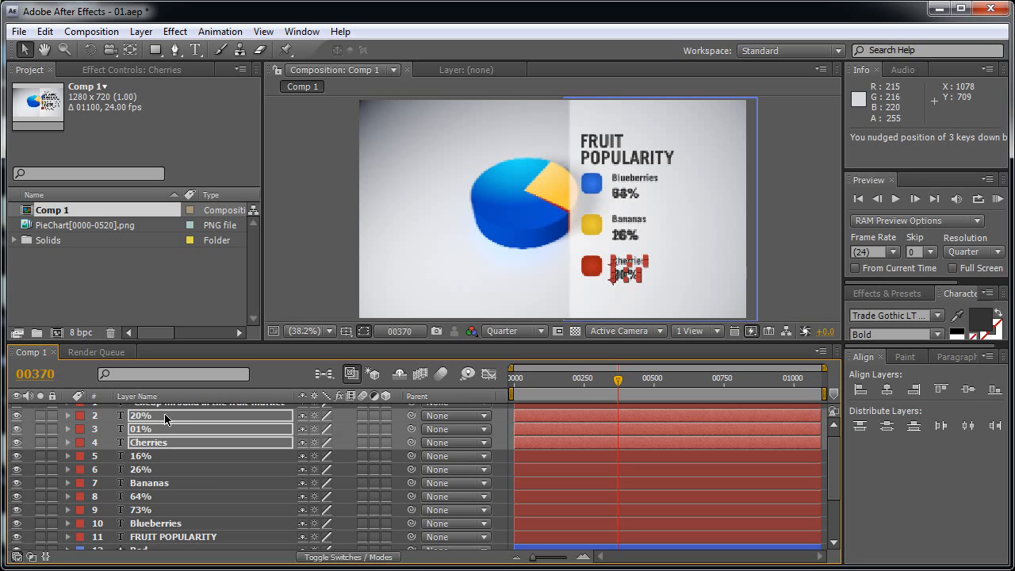
{"action": "key", "text": "Up"}
{"action": "key", "text": "Up"}
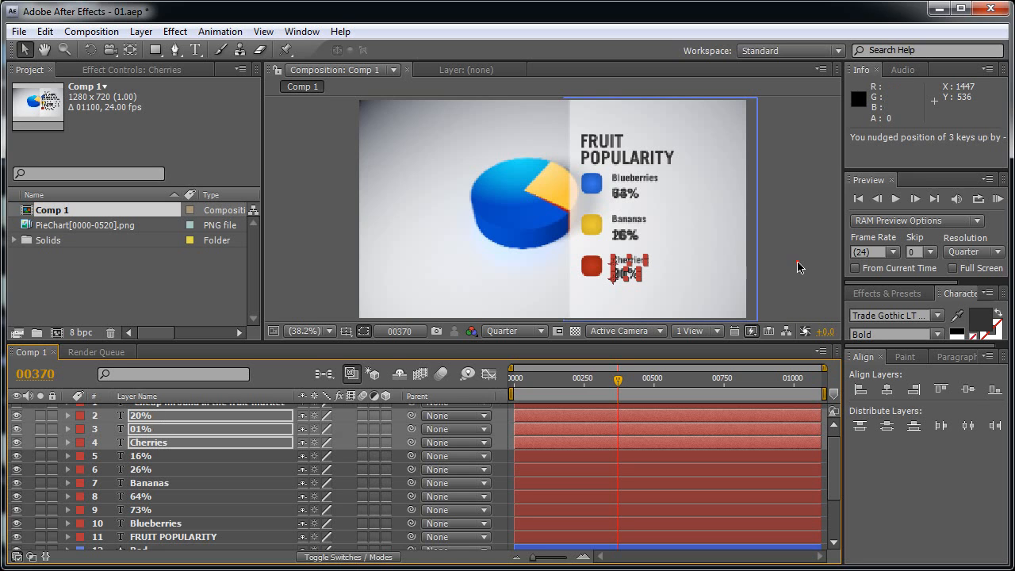
Move all fruit names, percentages and the Red, Yellow and Blue squares down together for more space below the title, and deselect them.
{"action": "left_click", "coordinate": [139, 415]}
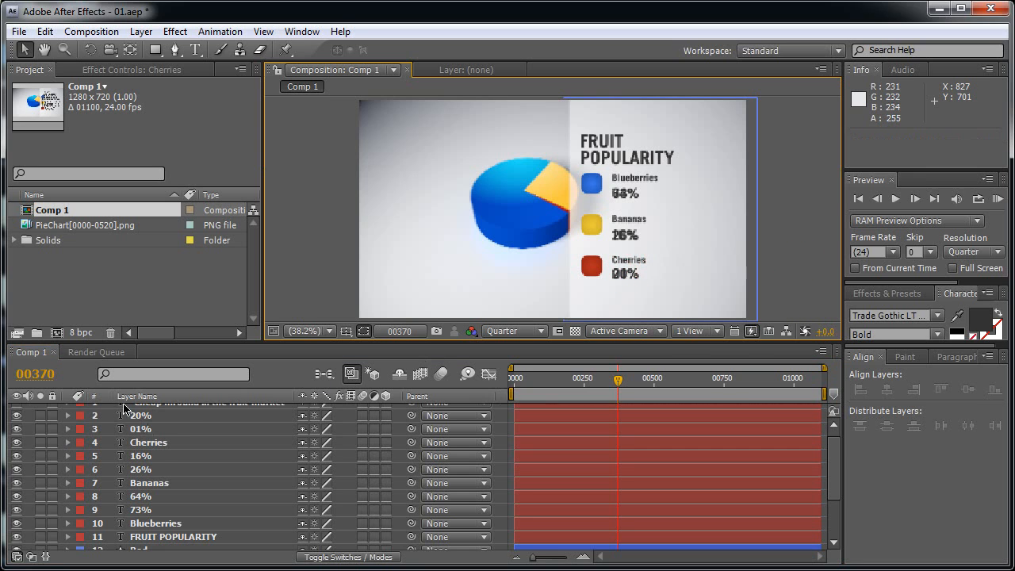
{"action": "left_click", "coordinate": [181, 523], "text": "shift"}
{"action": "left_click_drag", "start_coordinate": [833, 461], "coordinate": [833, 497]}
{"action": "left_click", "coordinate": [190, 476], "text": "ctrl"}
{"action": "left_click", "coordinate": [177, 488], "text": "ctrl"}
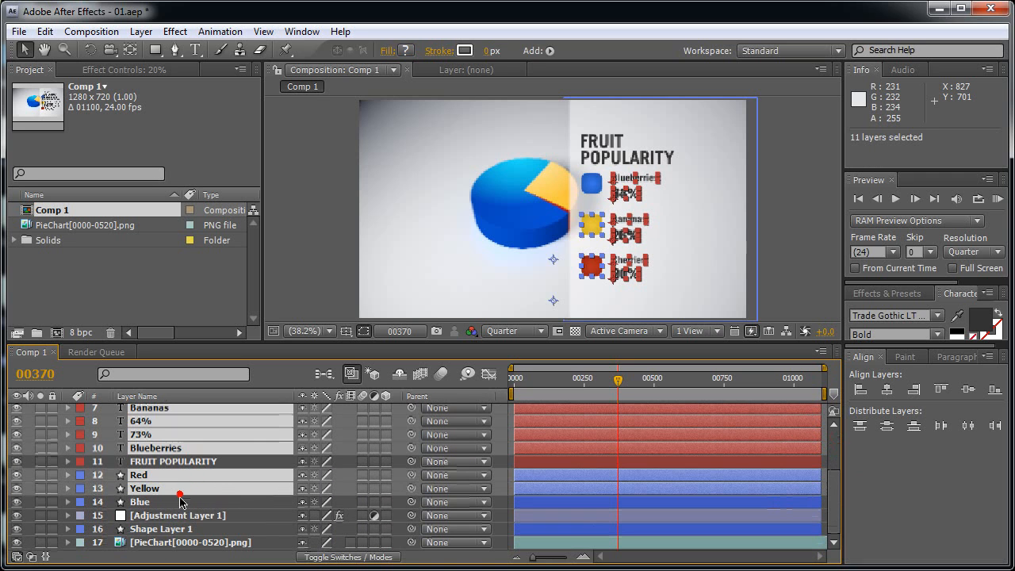
{"action": "left_click", "coordinate": [177, 502], "text": "ctrl"}
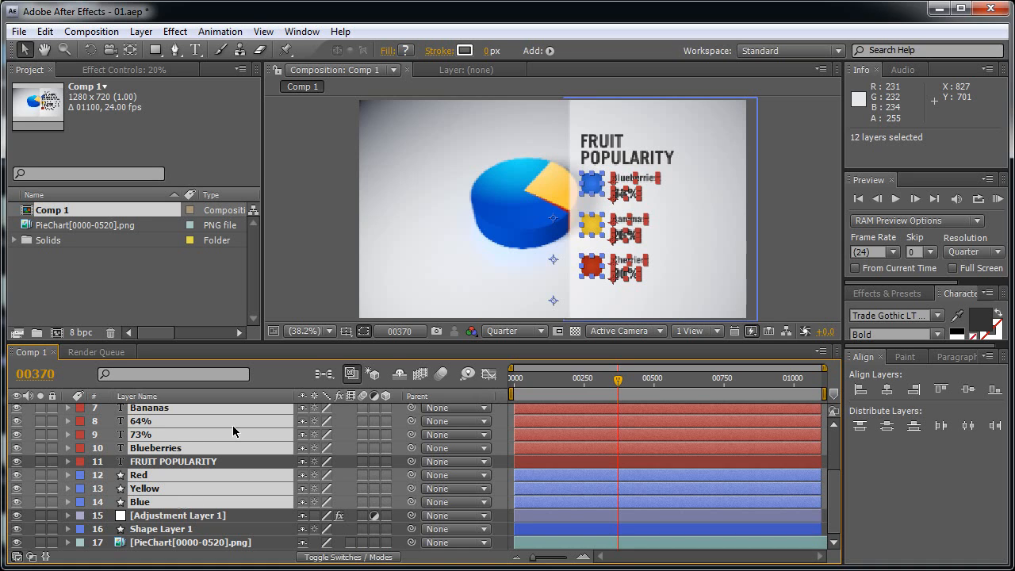
{"action": "key", "text": "Down"}
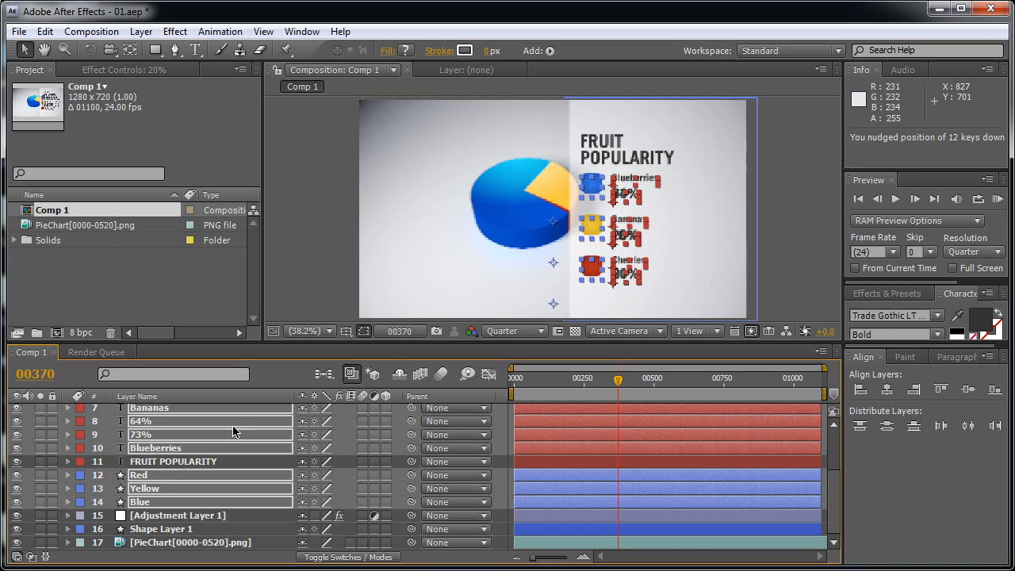
{"action": "key", "text": "Down"}
{"action": "key", "text": "shift+Down"}
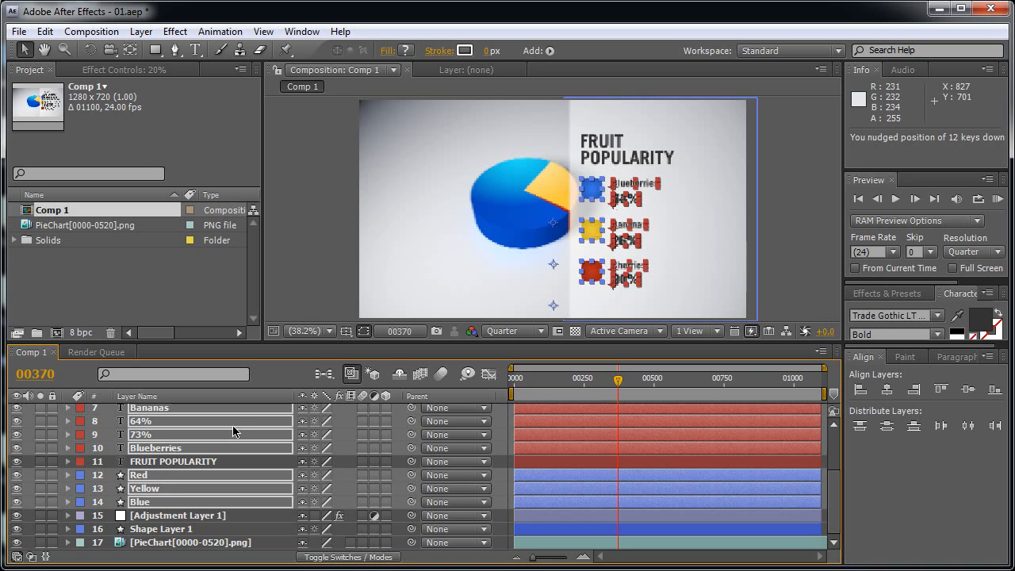
{"action": "left_click", "coordinate": [732, 273]}
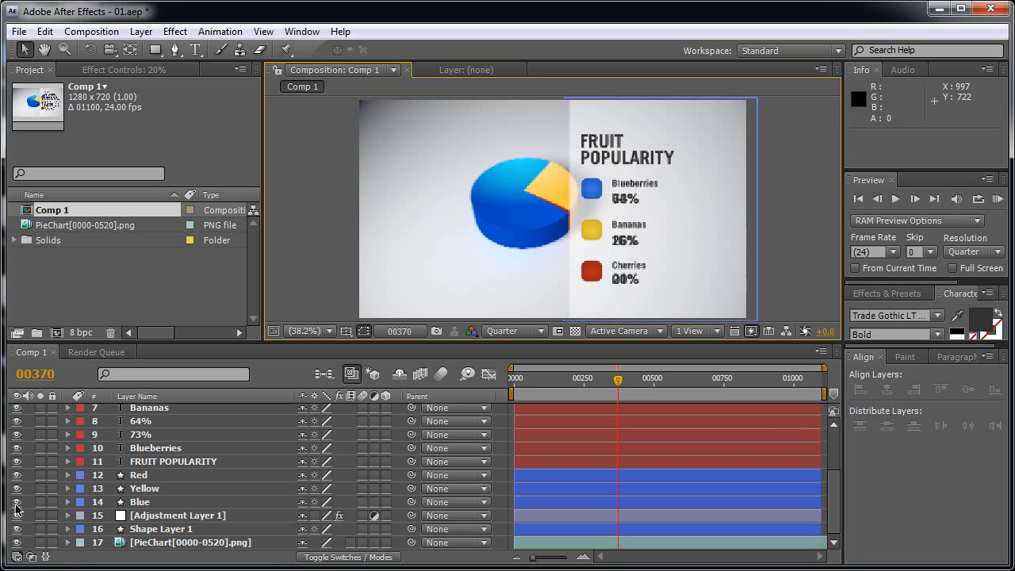
Hide the title, fruit name, percentage and colour square layers, leaving only the "Cheap prices" quote visible over the chart.
{"action": "left_click_drag", "start_coordinate": [16, 503], "coordinate": [17, 402]}
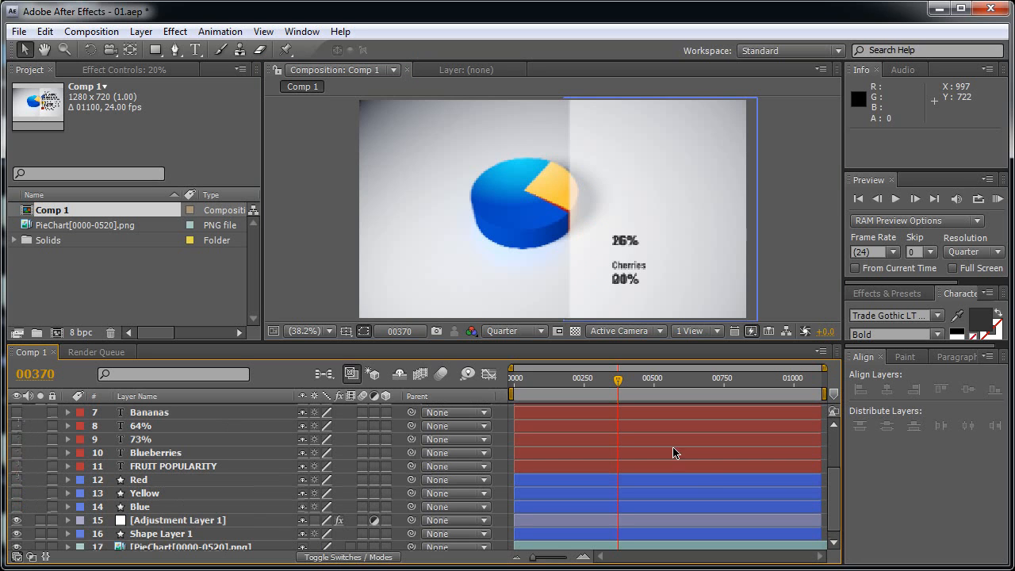
{"action": "left_click_drag", "start_coordinate": [838, 482], "coordinate": [840, 435]}
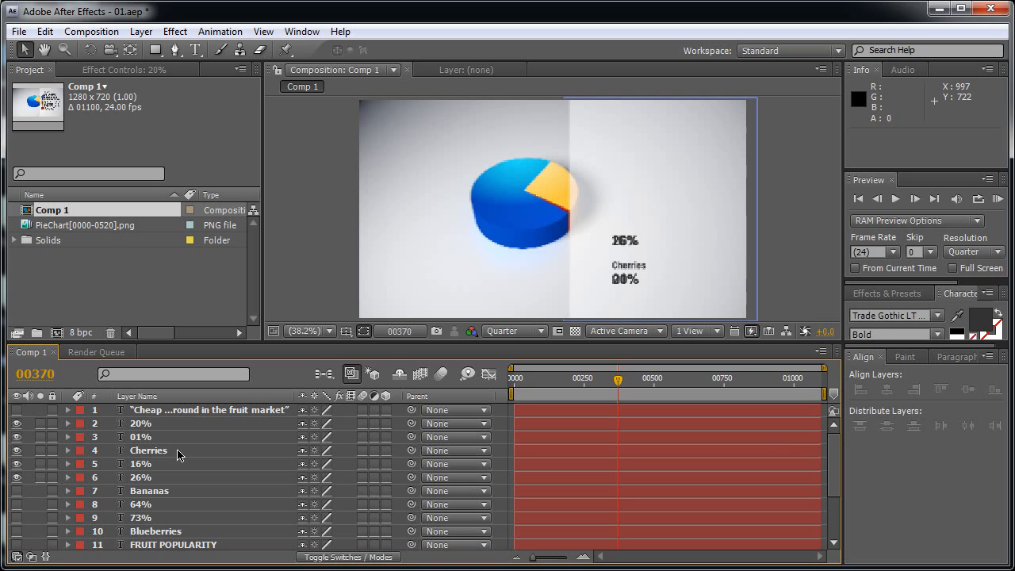
{"action": "left_click_drag", "start_coordinate": [21, 431], "coordinate": [18, 482]}
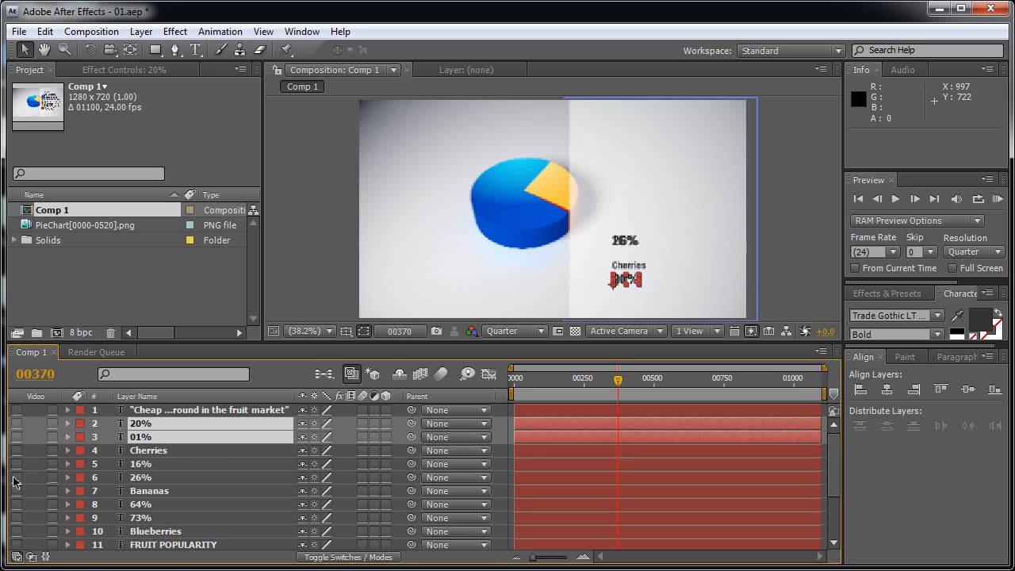
{"action": "left_click", "coordinate": [16, 410]}
Set the "Cheap prices" quote's leading to 60 px and align it to the vertical center of the full-frame layer behind it.
{"action": "left_click", "coordinate": [165, 411]}
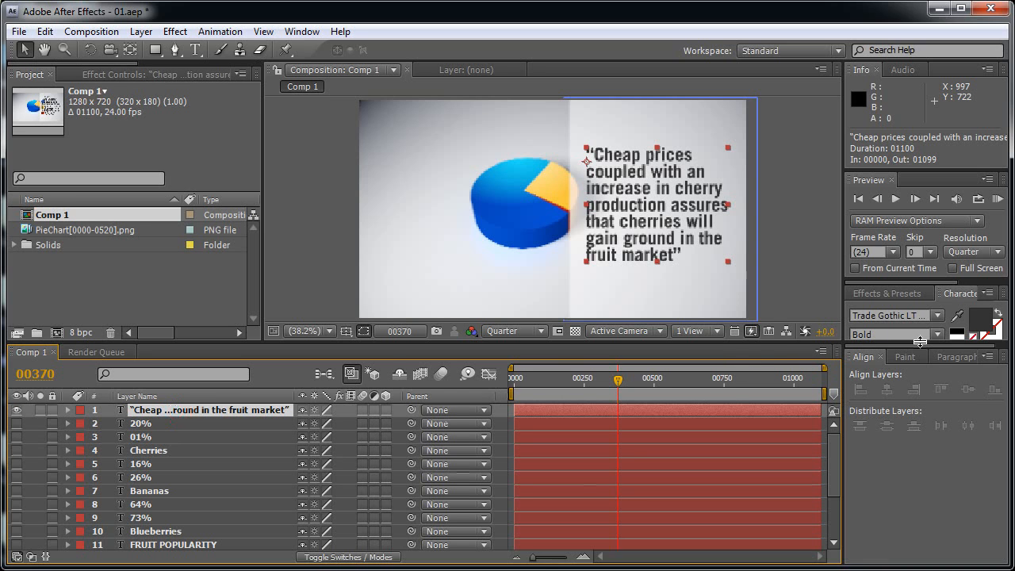
{"action": "left_click_drag", "start_coordinate": [921, 347], "coordinate": [911, 385]}
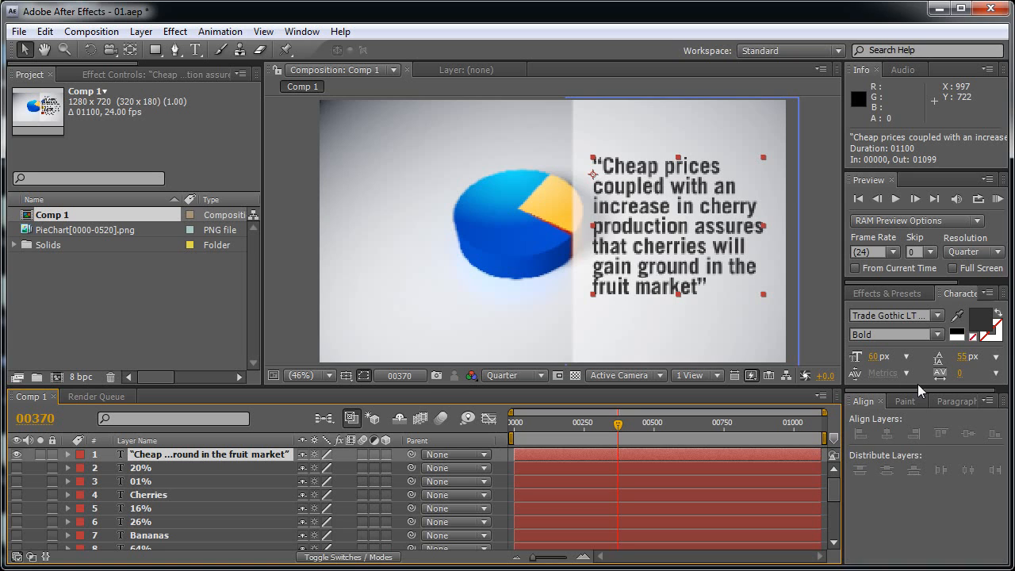
{"action": "left_click", "coordinate": [964, 356]}
{"action": "type", "text": "60"}
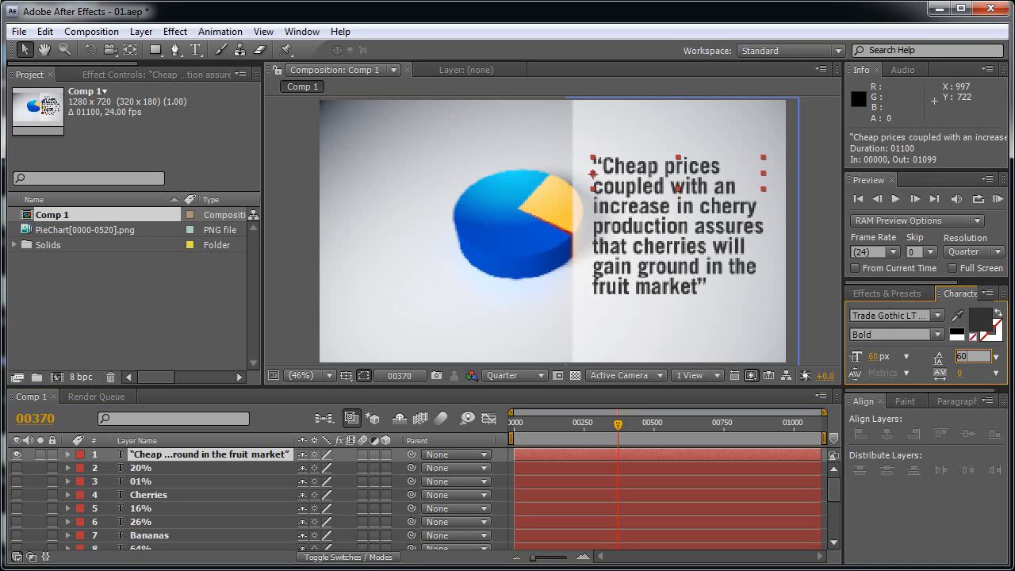
{"action": "key", "text": "Return"}
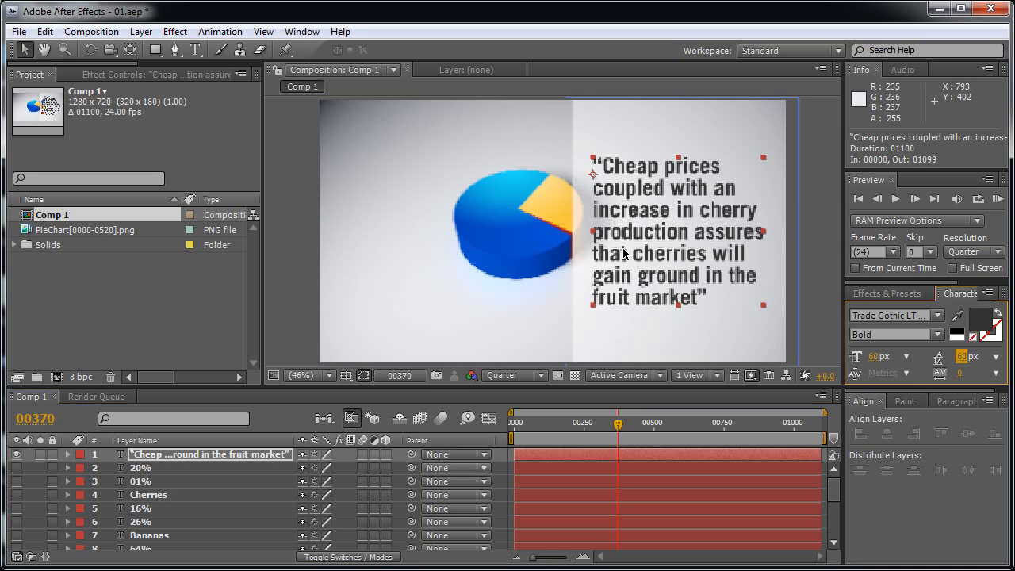
{"action": "left_click", "coordinate": [688, 340], "text": "shift"}
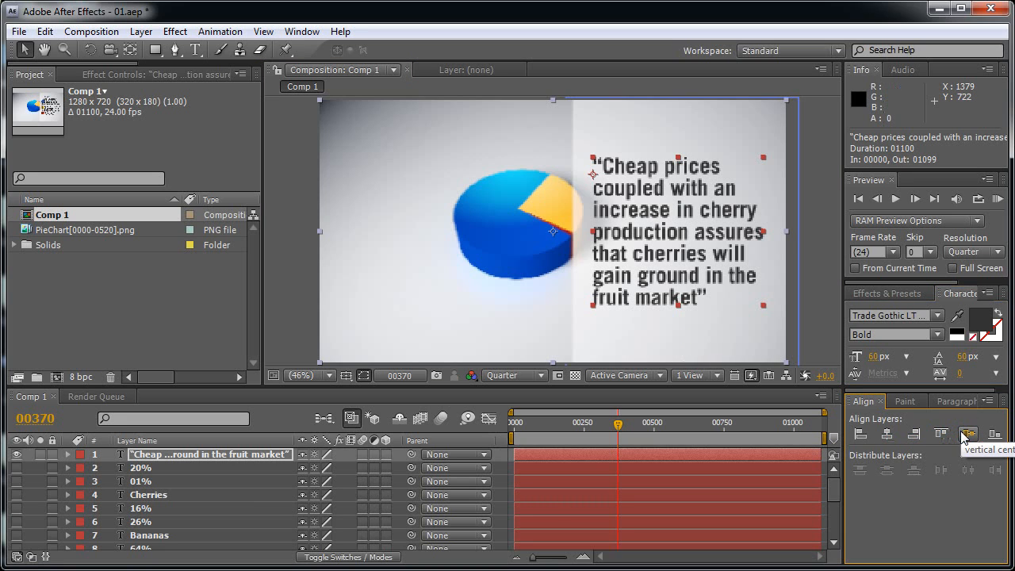
{"action": "left_click", "coordinate": [825, 282]}
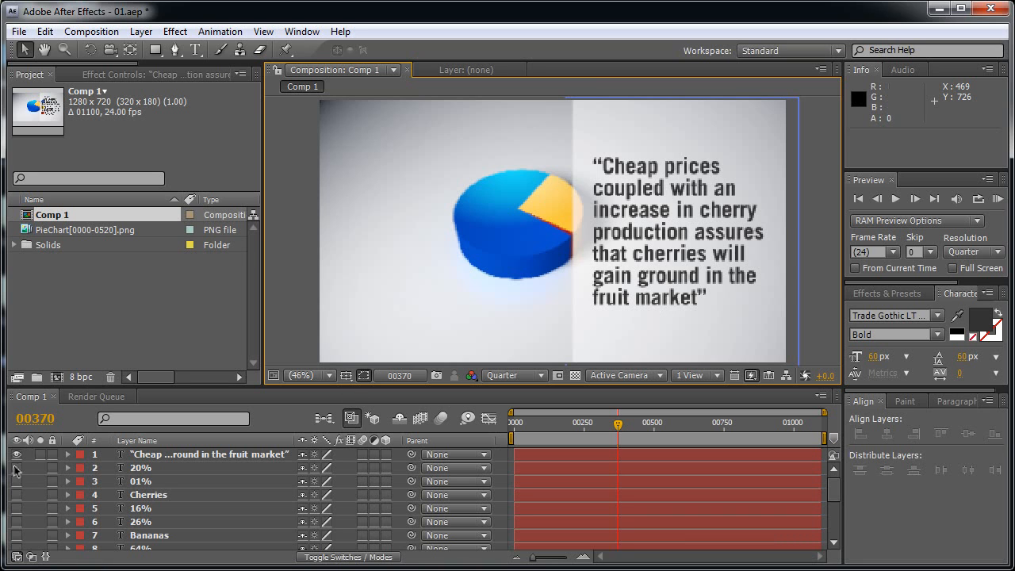
Make all the hidden title, fruit name, percentage and colour square layers visible again.
{"action": "left_click_drag", "start_coordinate": [16, 471], "coordinate": [16, 535]}
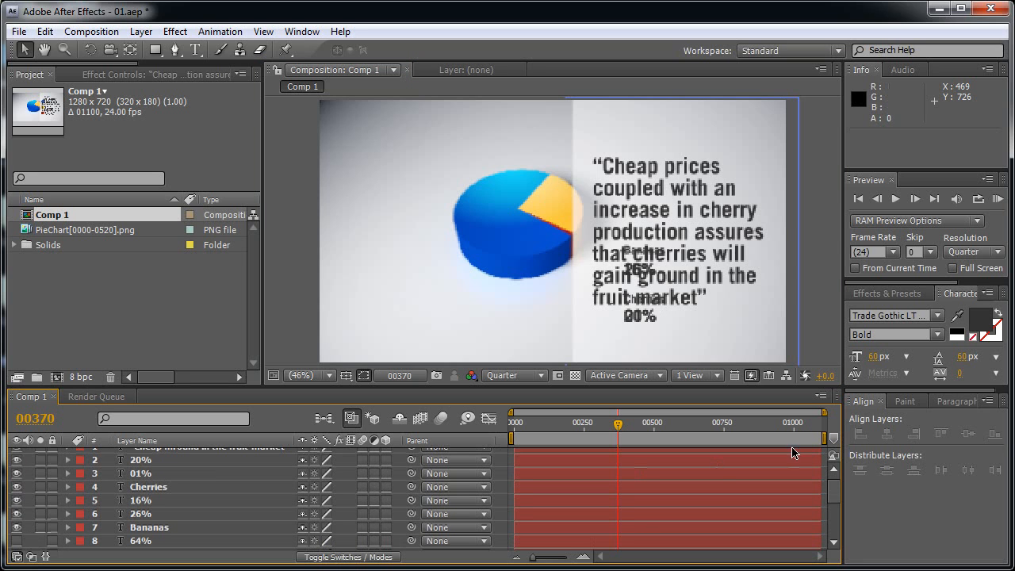
{"action": "left_click_drag", "start_coordinate": [837, 488], "coordinate": [834, 512]}
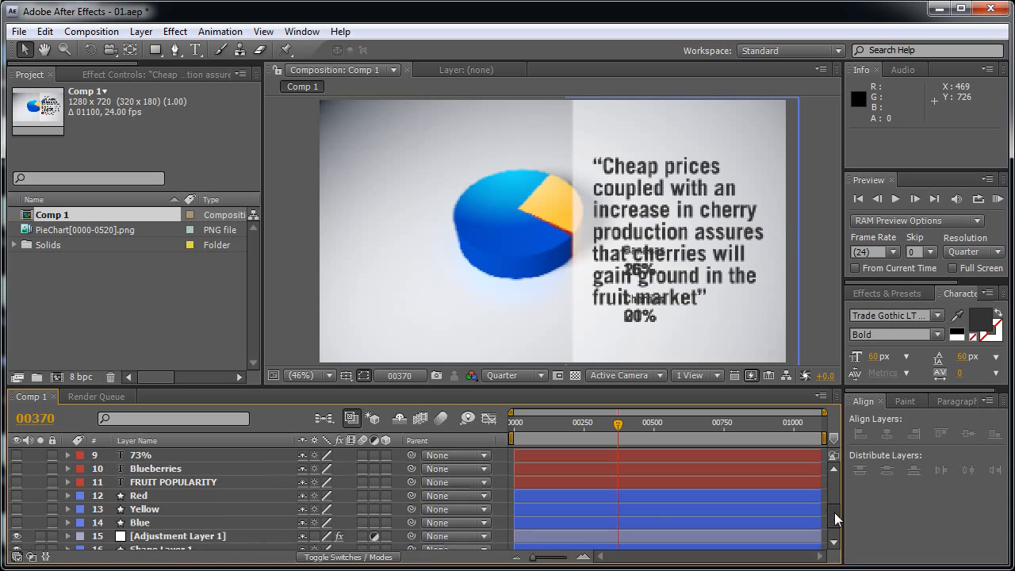
{"action": "left_click_drag", "start_coordinate": [12, 456], "coordinate": [17, 525]}
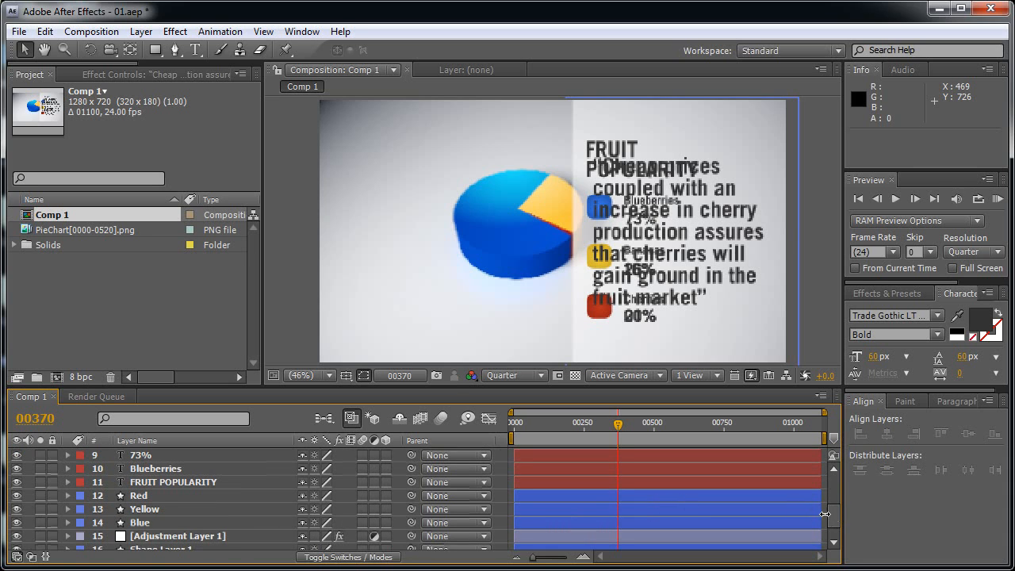
{"action": "left_click_drag", "start_coordinate": [832, 513], "coordinate": [833, 503]}
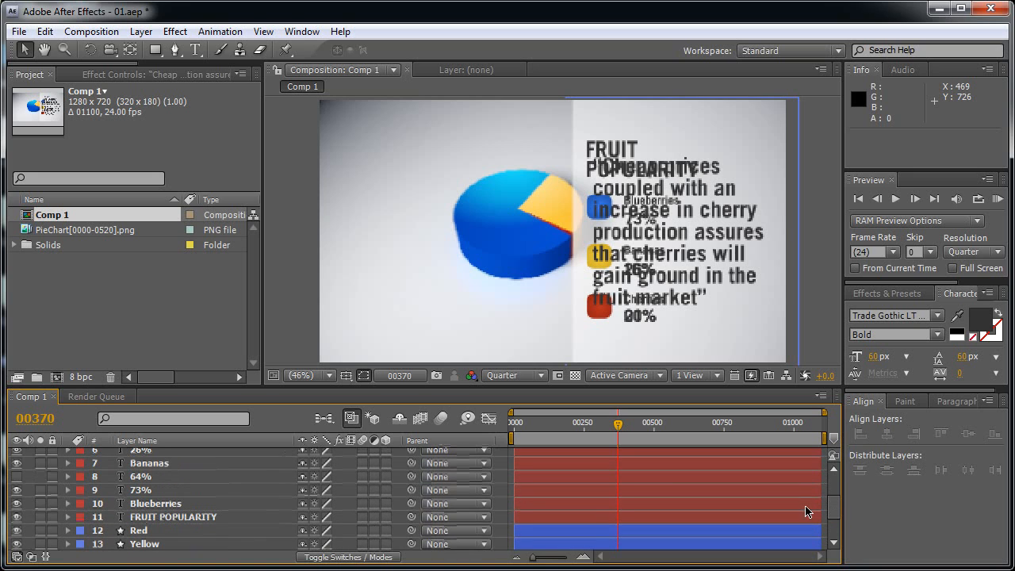
{"action": "left_click", "coordinate": [17, 476]}
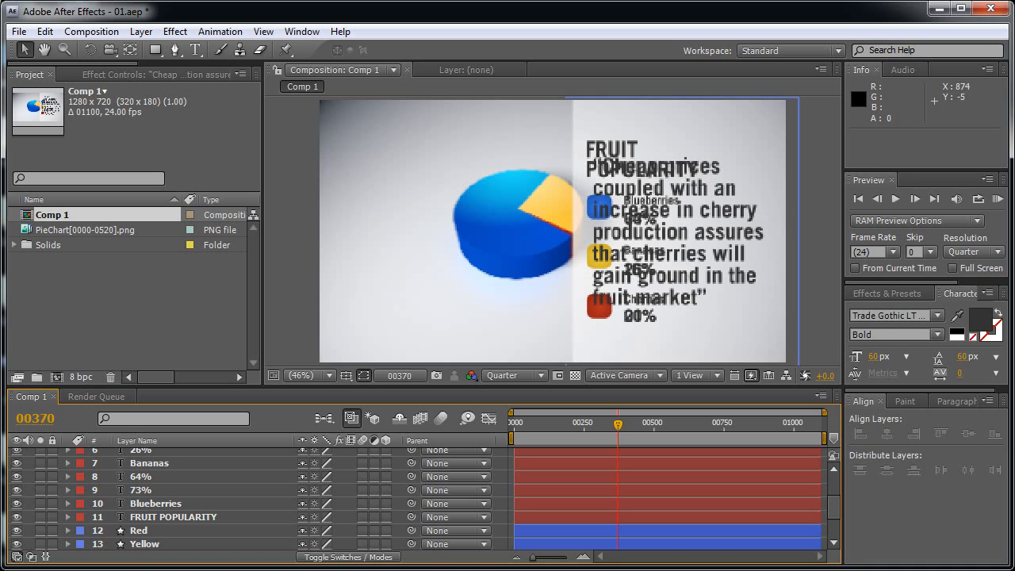
Left-align the "Cheap prices" quote with the FRUIT POPULARITY title and deselect both.
{"action": "left_click", "coordinate": [742, 211]}
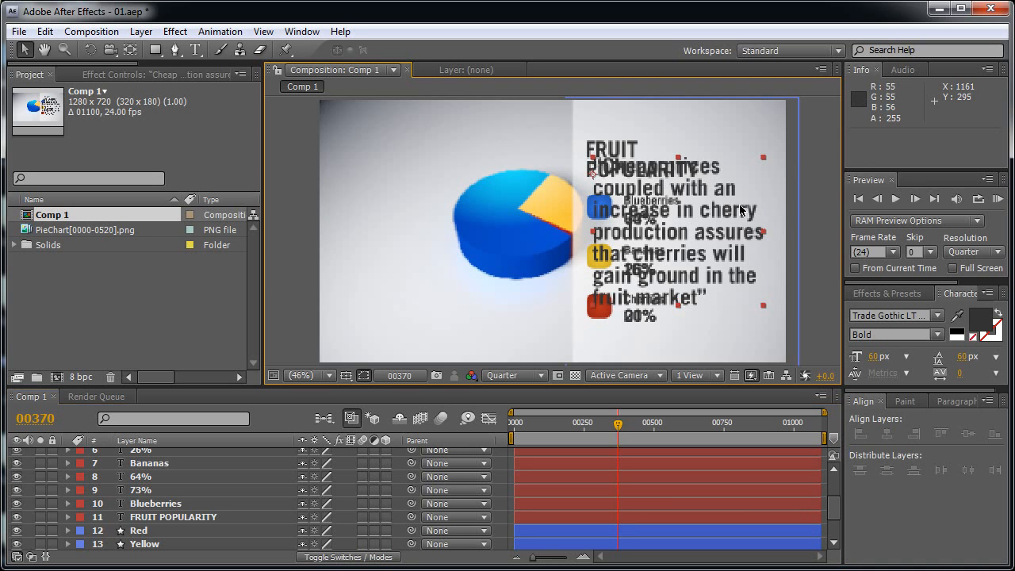
{"action": "left_click", "coordinate": [632, 149], "text": "shift"}
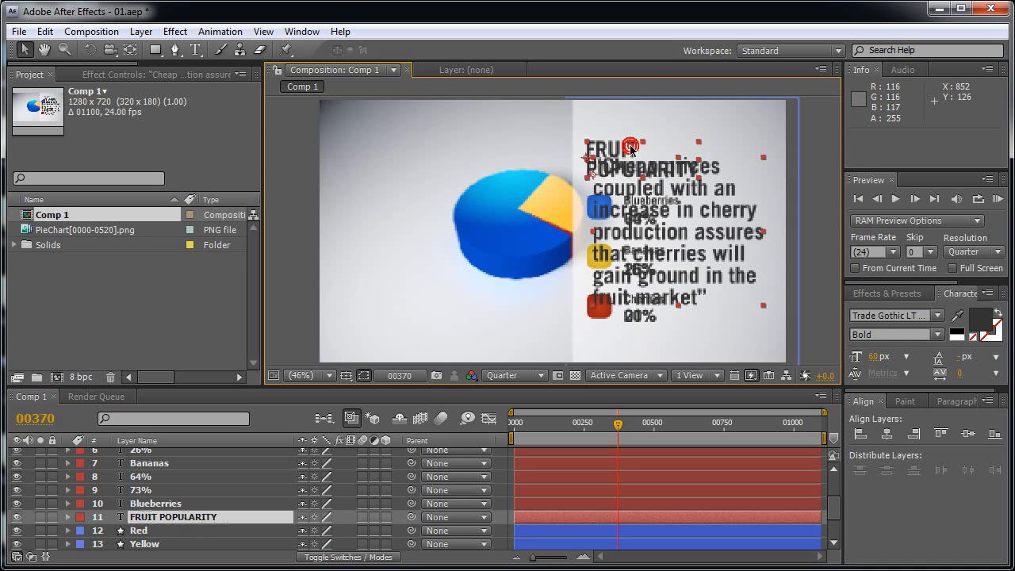
{"action": "left_click", "coordinate": [858, 434]}
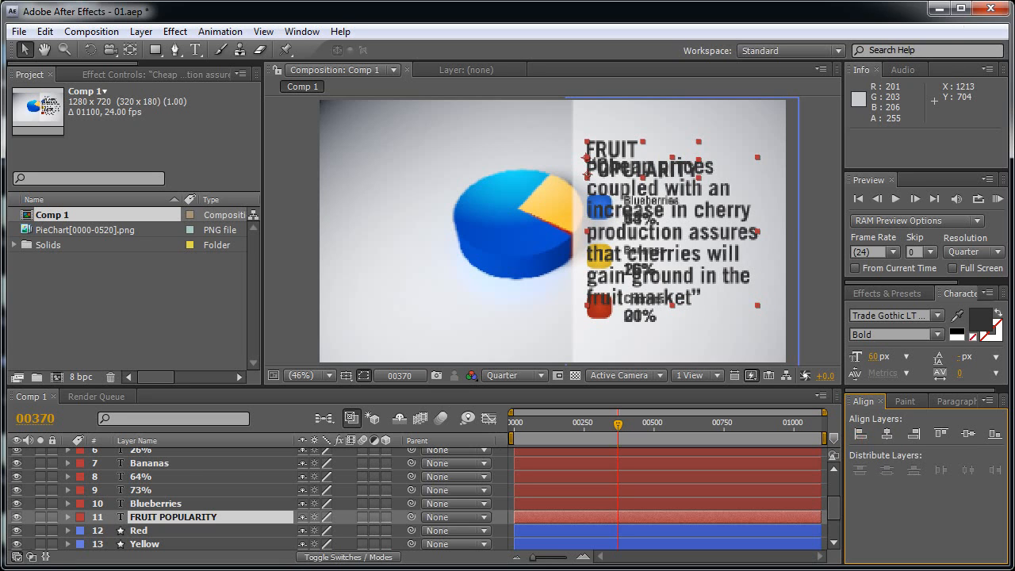
{"action": "left_click", "coordinate": [827, 163]}
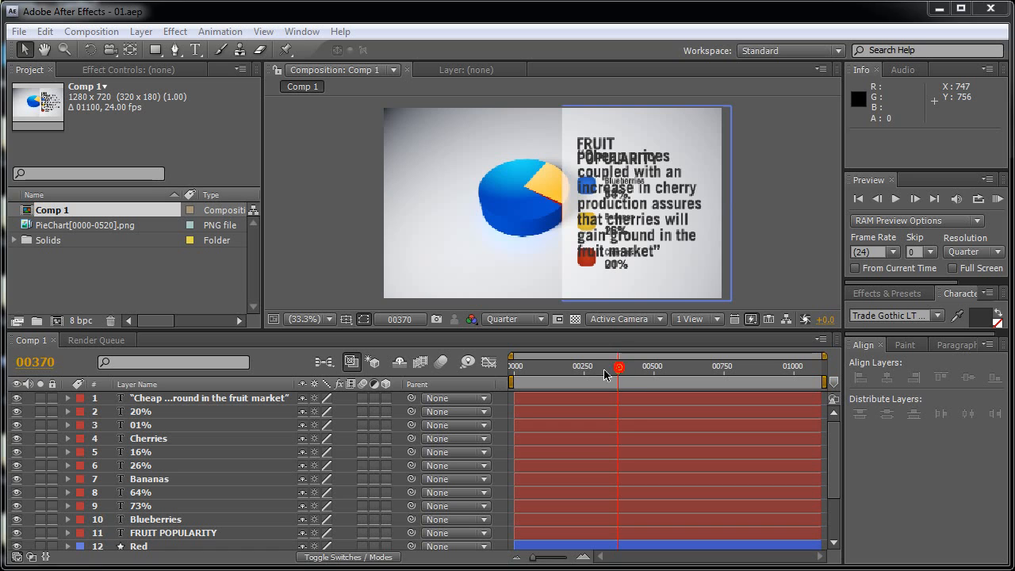
At frame 360, start an Opacity animation on Shape Layer 1 with a keyframe of 0%.
{"action": "mouse_move", "coordinate": [604, 375]}
{"action": "left_mouse_down"}
{"action": "mouse_move", "coordinate": [587, 381]}
{"action": "mouse_move", "coordinate": [618, 387]}
{"action": "left_mouse_up"}
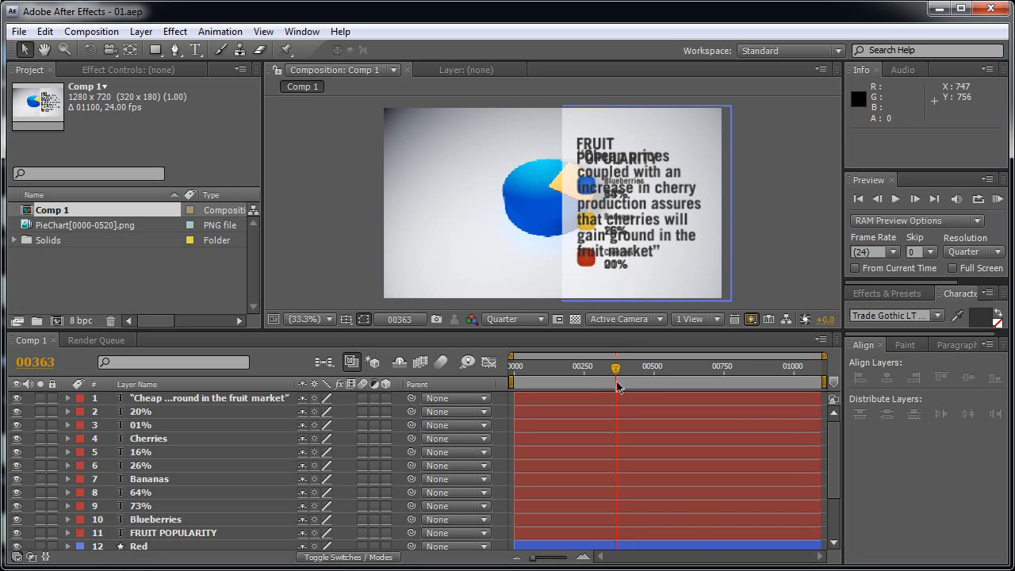
{"action": "left_click", "coordinate": [48, 362]}
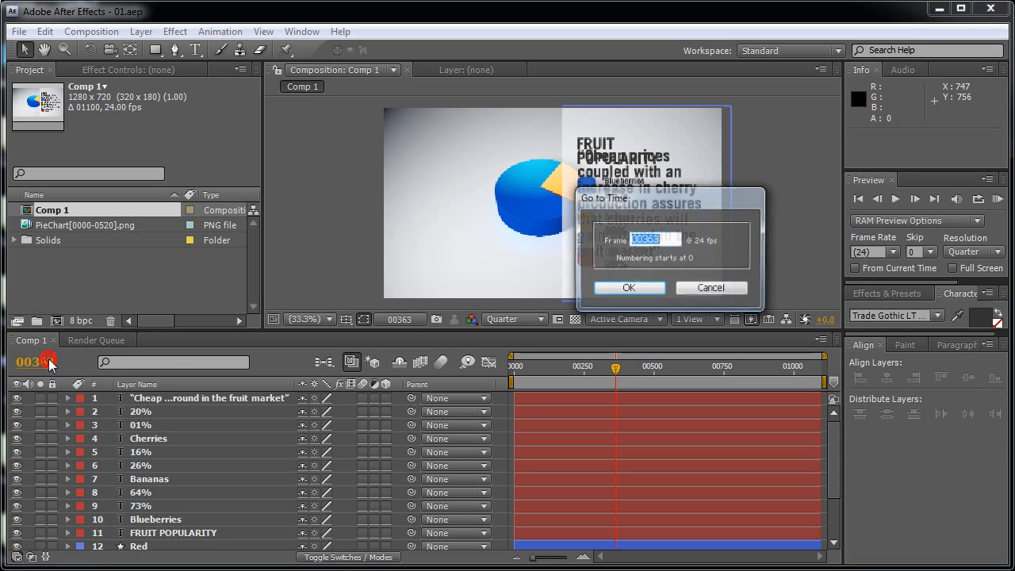
{"action": "type", "text": "360"}
{"action": "key", "text": "Return"}
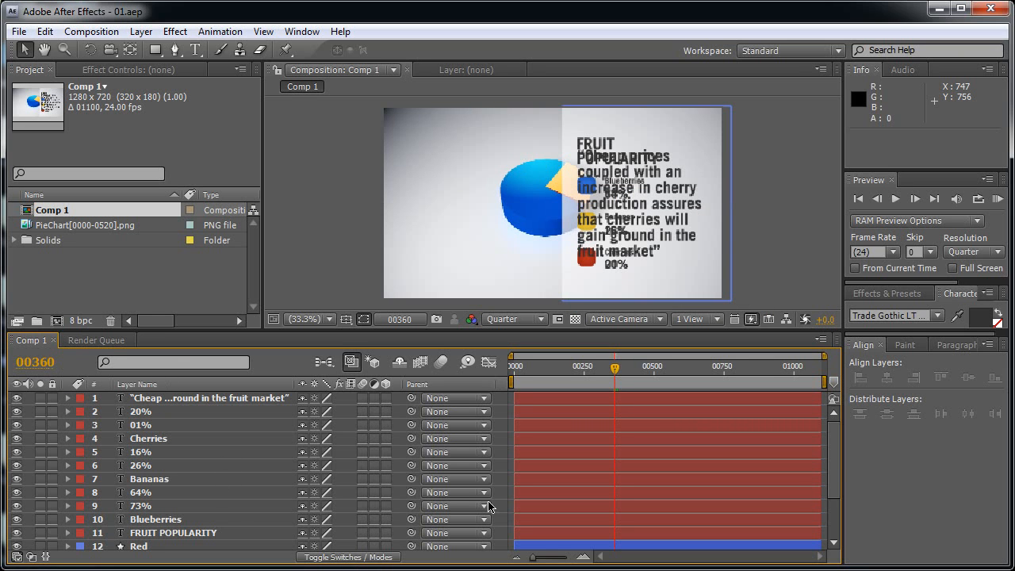
{"action": "scroll", "coordinate": [837, 459], "scroll_direction": "down", "scroll_amount": 3}
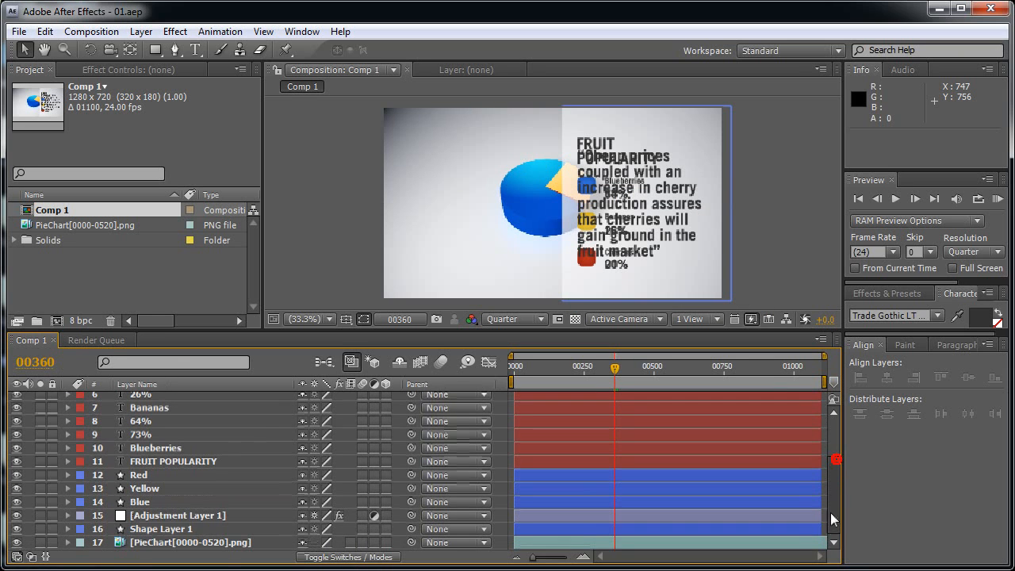
{"action": "left_click", "coordinate": [184, 530]}
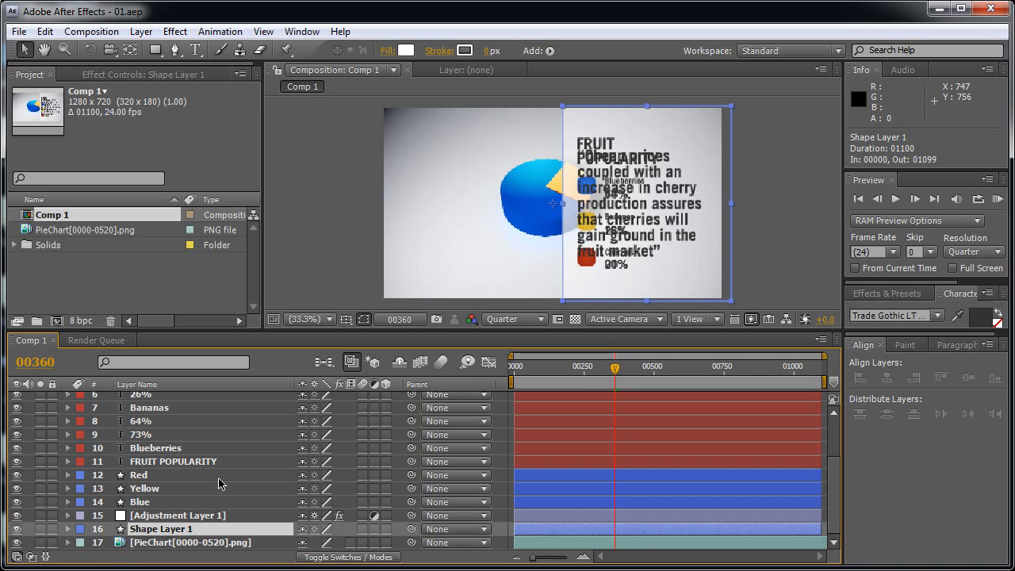
{"action": "key", "text": "t"}
{"action": "left_click", "coordinate": [109, 543]}
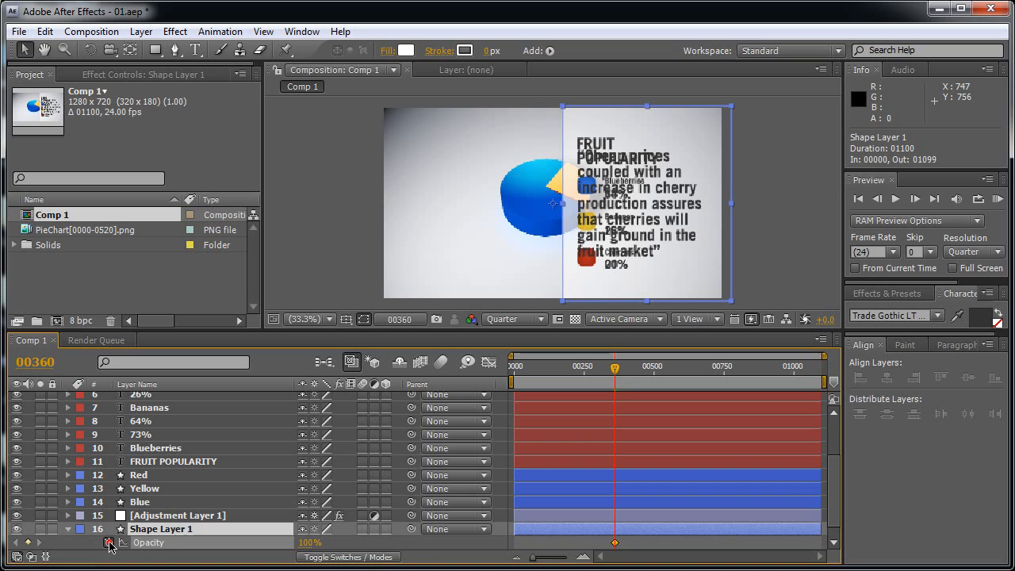
{"action": "left_click", "coordinate": [309, 542]}
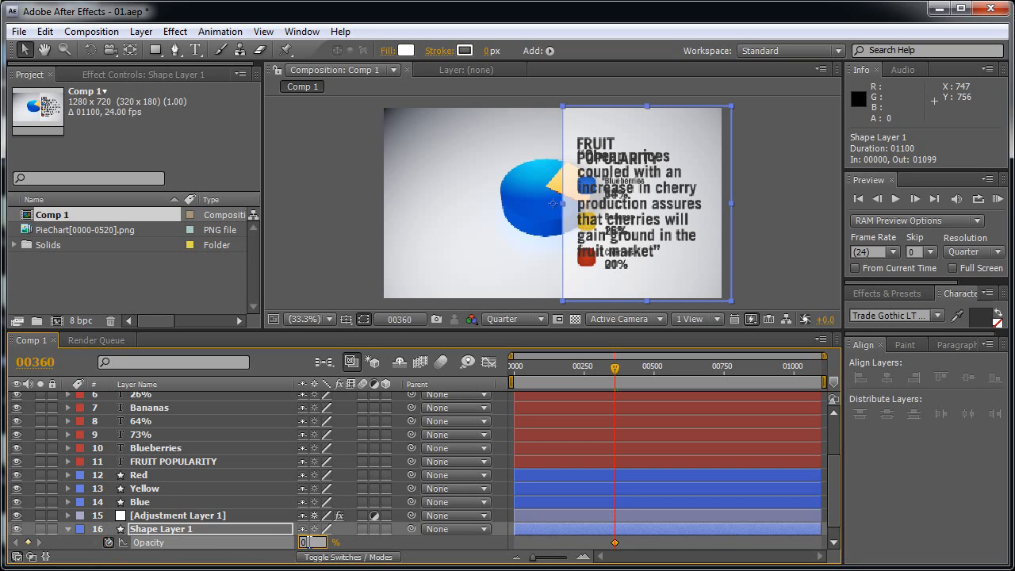
{"action": "type", "text": "0"}
{"action": "key", "text": "Return"}
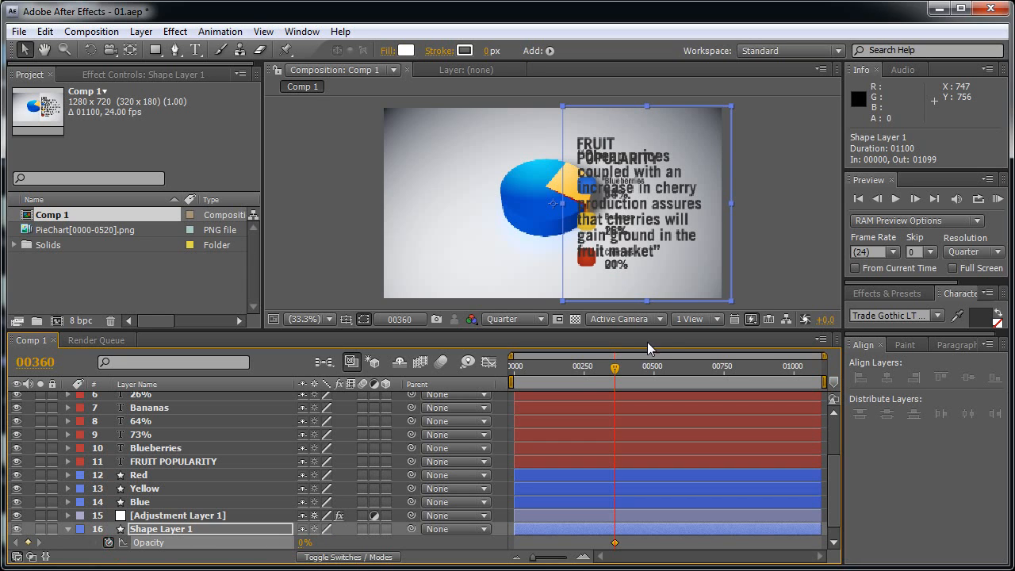
Add a 100% Opacity keyframe to Shape Layer 1 at frame 400 so the panel fades in.
{"action": "left_click_drag", "start_coordinate": [615, 368], "coordinate": [624, 369]}
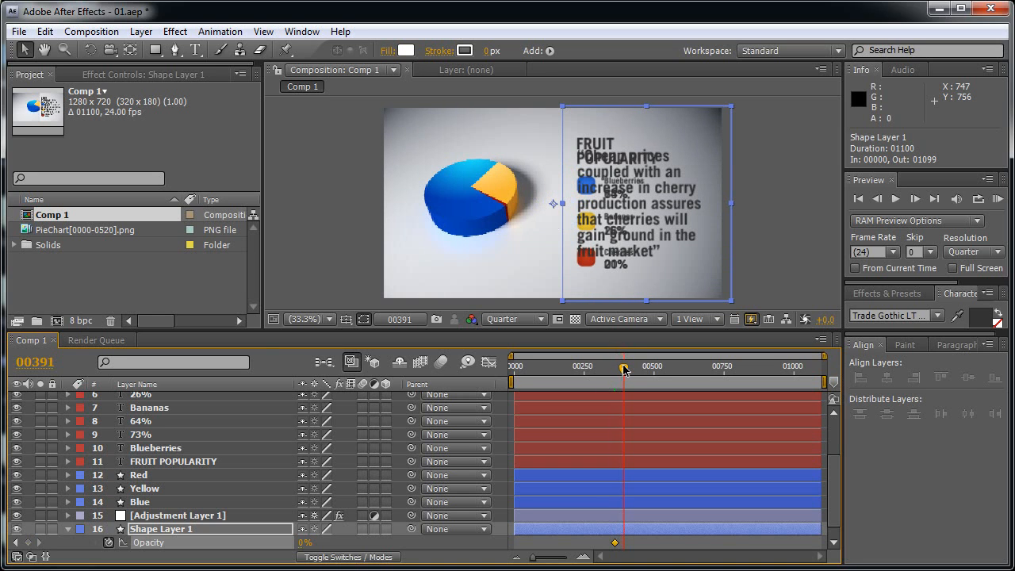
{"action": "left_click", "coordinate": [37, 364]}
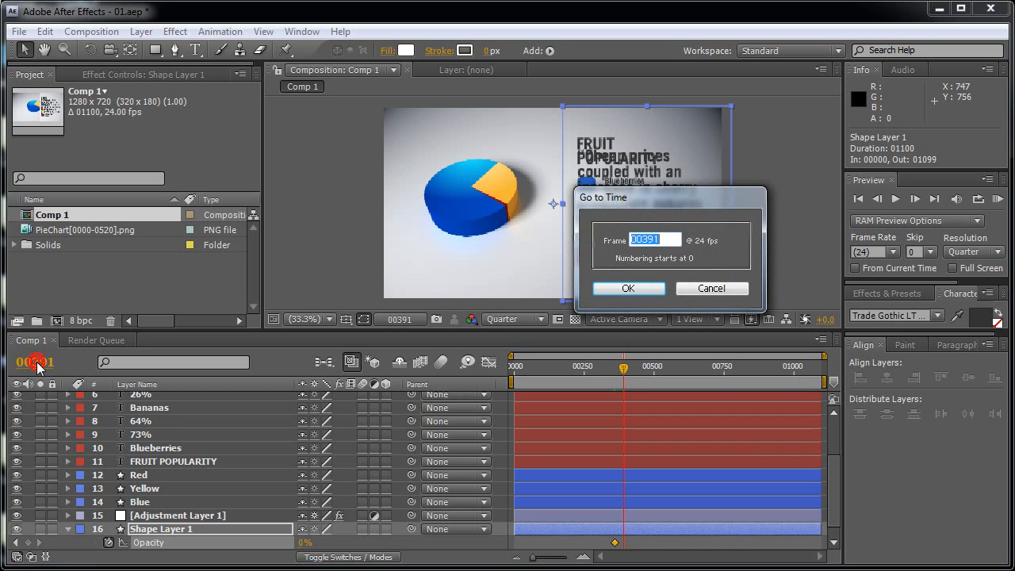
{"action": "type", "text": "400"}
{"action": "key", "text": "Return"}
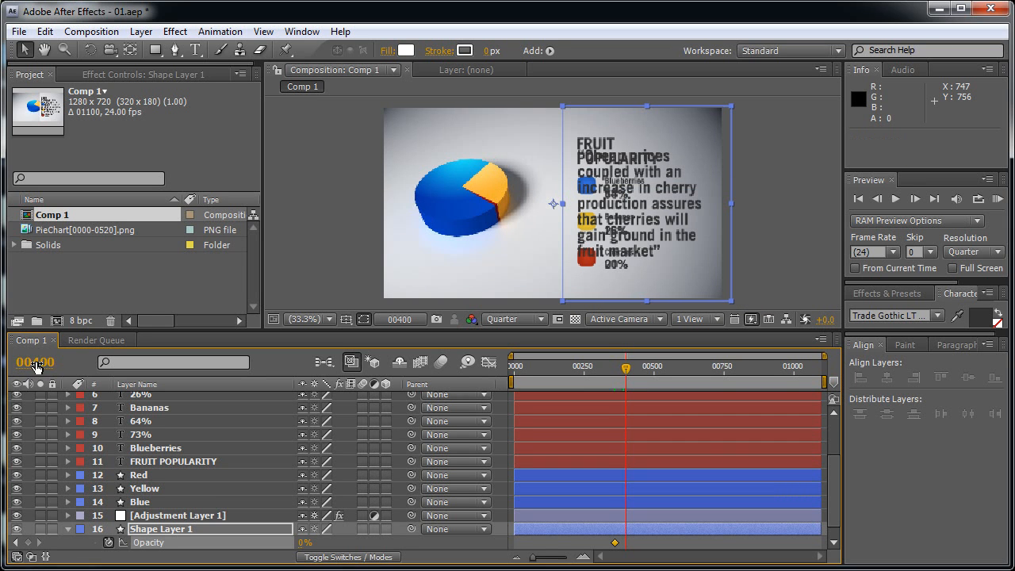
{"action": "left_click", "coordinate": [303, 544]}
{"action": "type", "text": "100"}
{"action": "key", "text": "Return"}
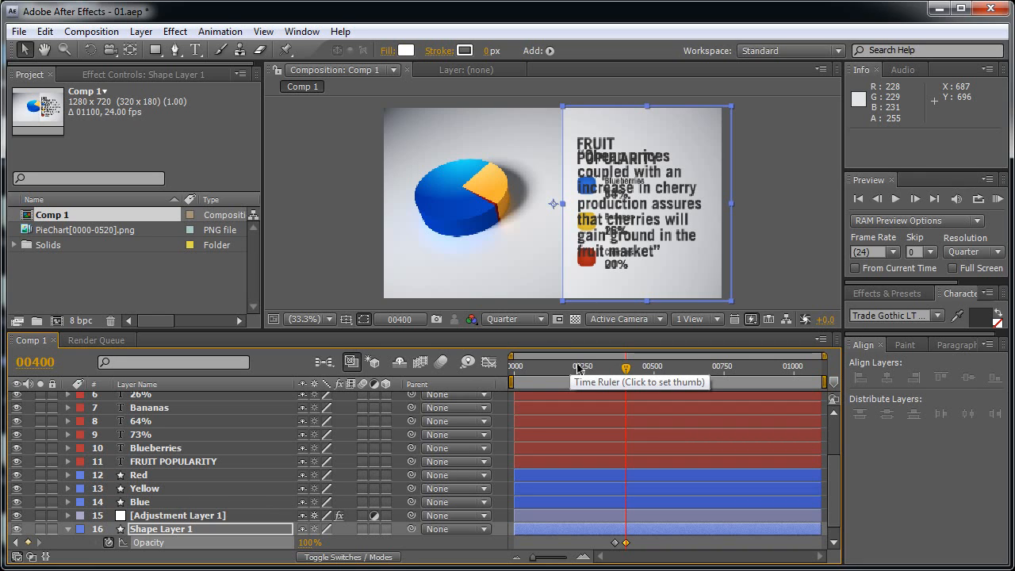
At frame 388, start Opacity animations on the FRUIT POPULARITY, Red, Yellow and Blue layers with keyframes of 0%.
{"action": "left_click", "coordinate": [42, 364]}
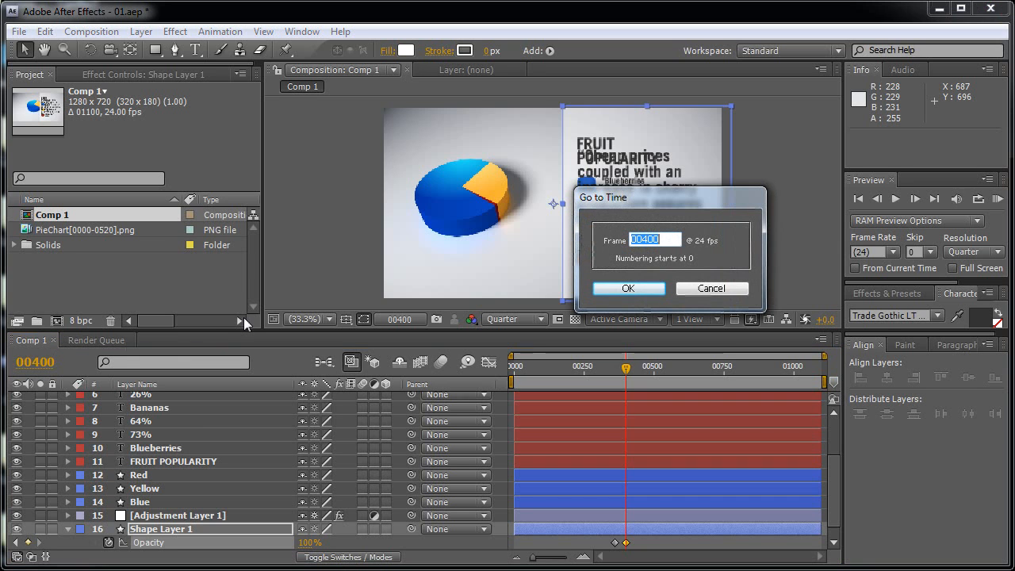
{"action": "type", "text": "388"}
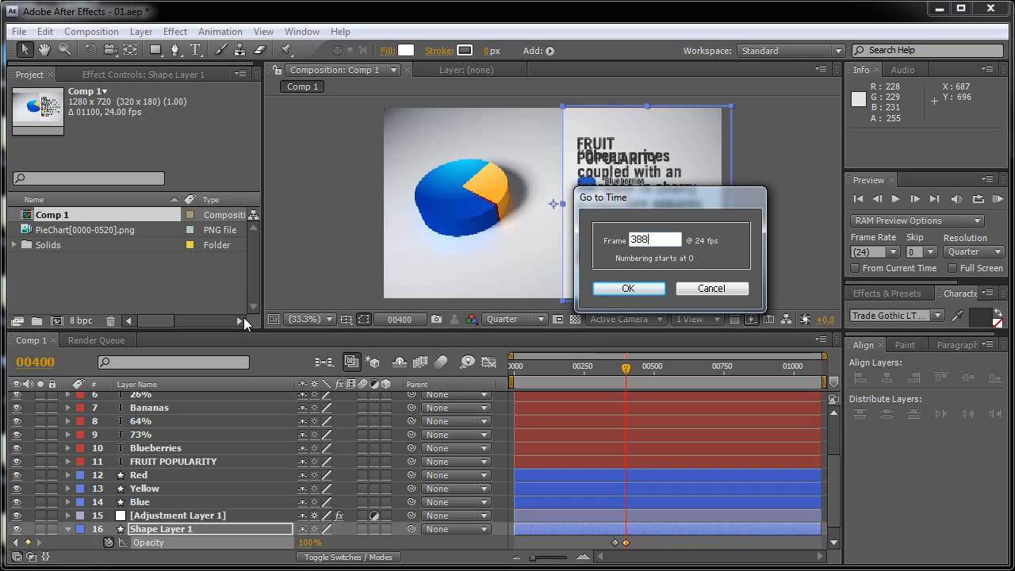
{"action": "key", "text": "Return"}
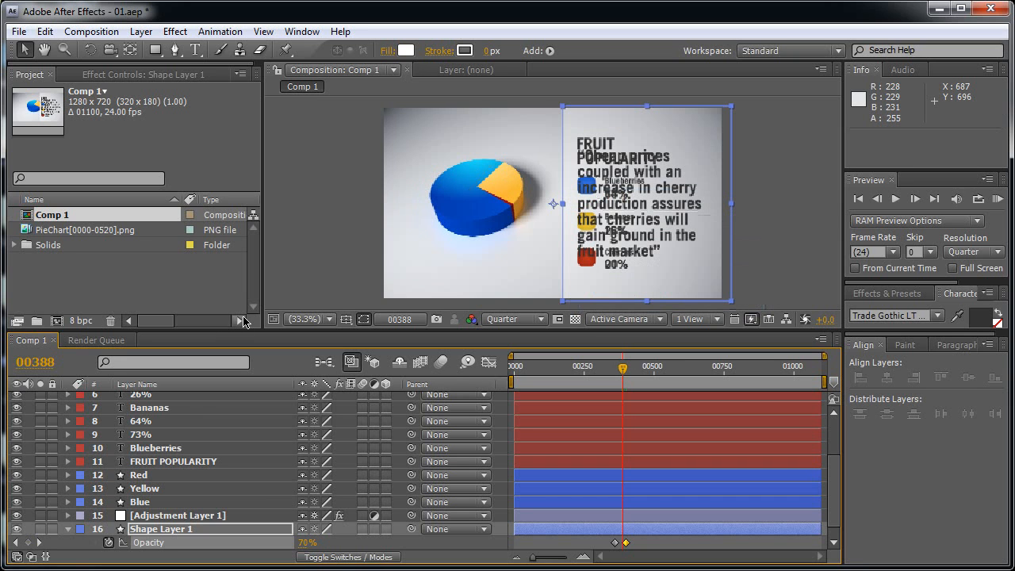
{"action": "left_click", "coordinate": [150, 503], "text": "ctrl"}
{"action": "left_click", "coordinate": [147, 488]}
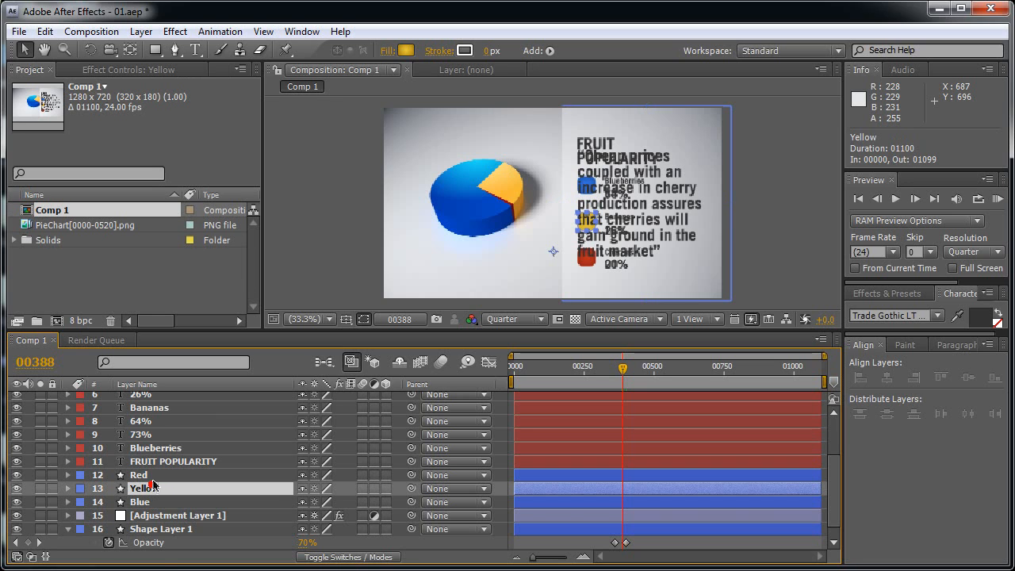
{"action": "left_click", "coordinate": [146, 475], "text": "ctrl"}
{"action": "left_click", "coordinate": [147, 502], "text": "ctrl"}
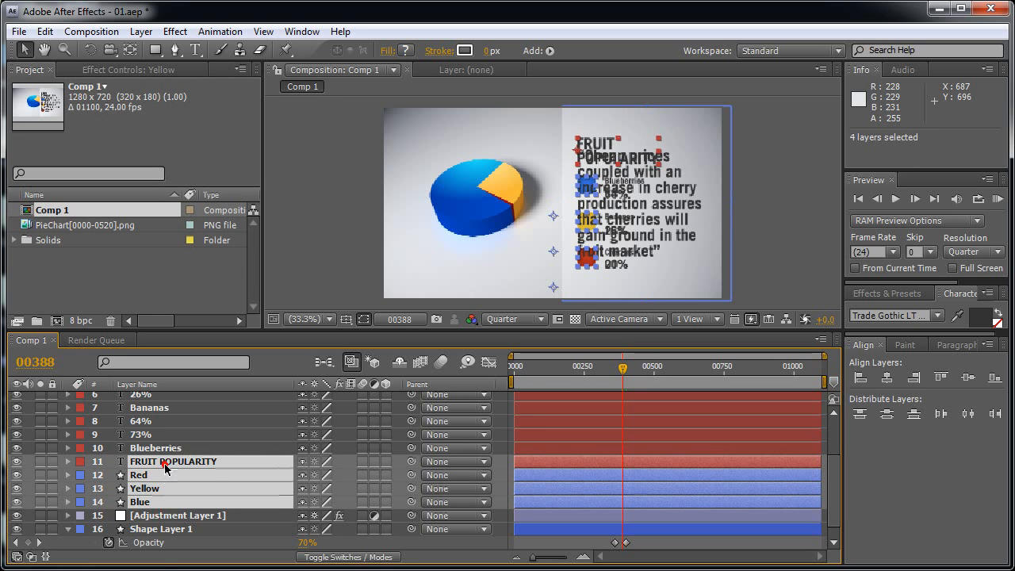
{"action": "left_click", "coordinate": [167, 461], "text": "ctrl"}
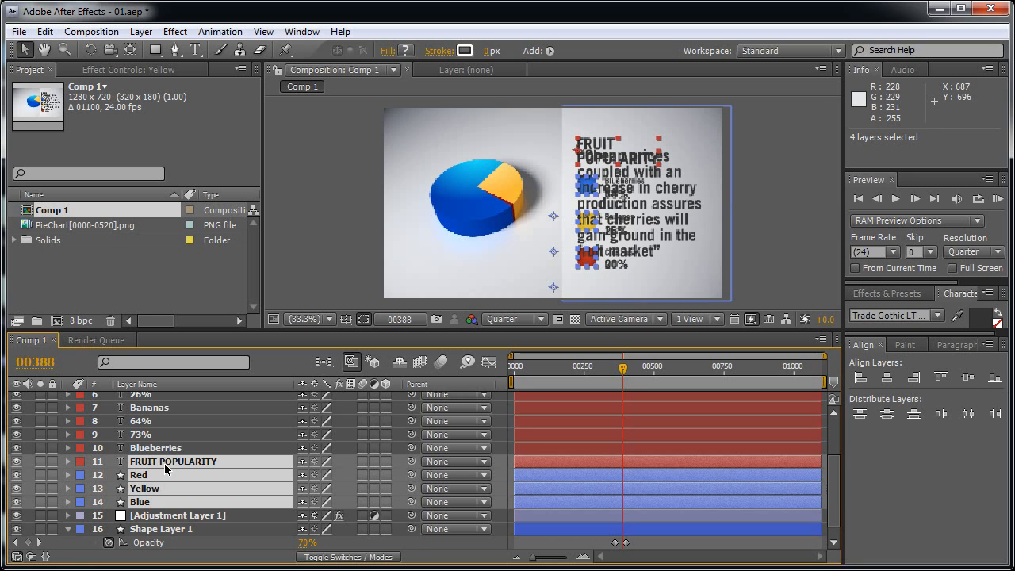
{"action": "key", "text": "t"}
{"action": "left_click", "coordinate": [108, 474]}
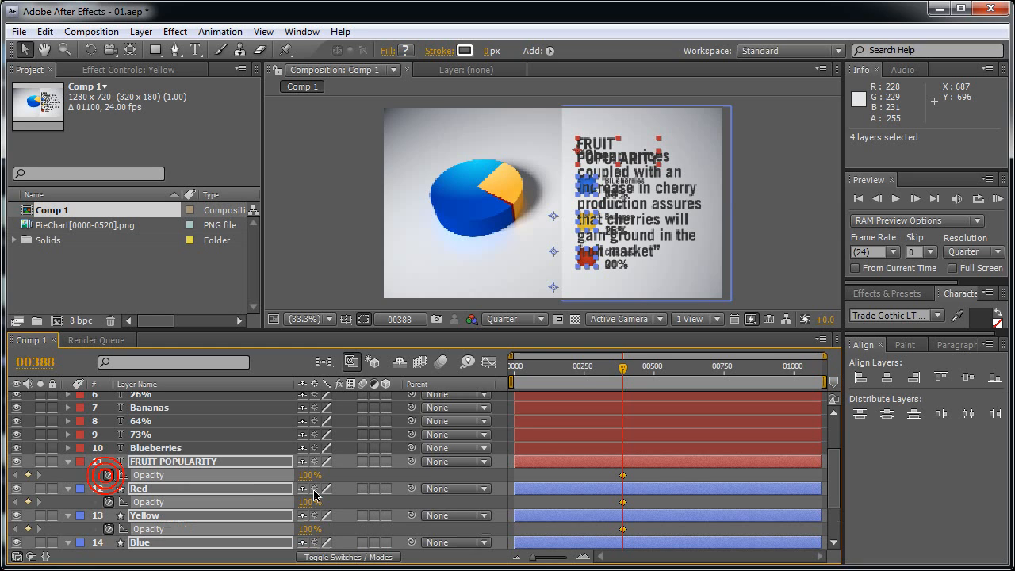
{"action": "left_click", "coordinate": [306, 475]}
{"action": "type", "text": "0"}
{"action": "key", "text": "Return"}
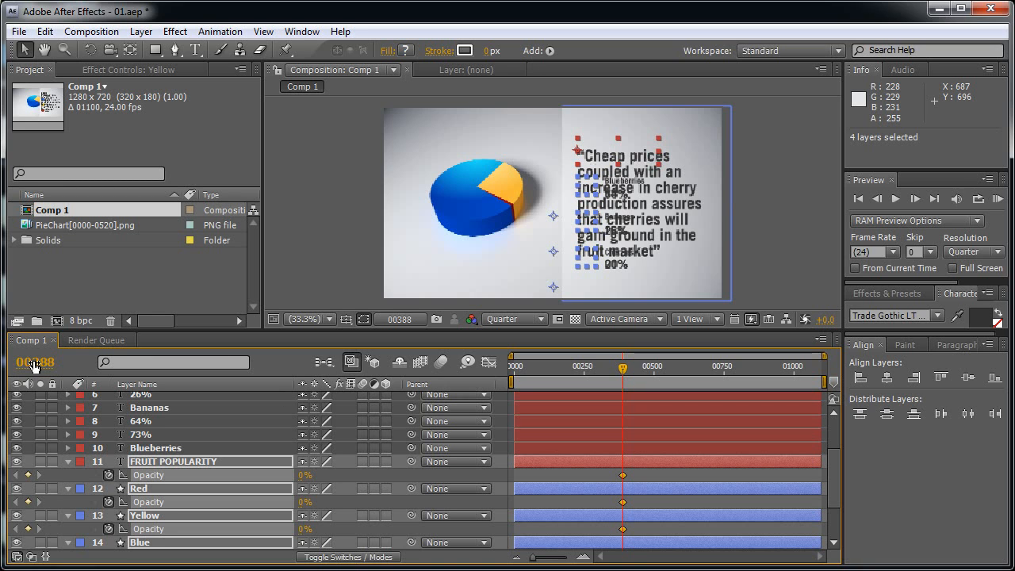
Add 100% Opacity keyframes to the FRUIT POPULARITY, Red, Yellow and Blue layers at frame 412.
{"action": "left_click", "coordinate": [34, 363]}
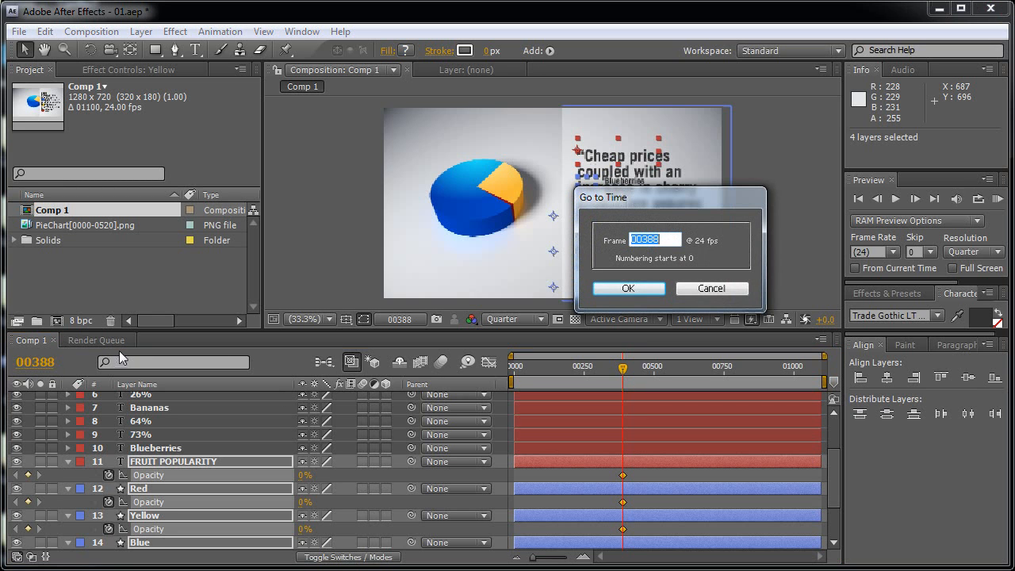
{"action": "type", "text": "412"}
{"action": "key", "text": "Return"}
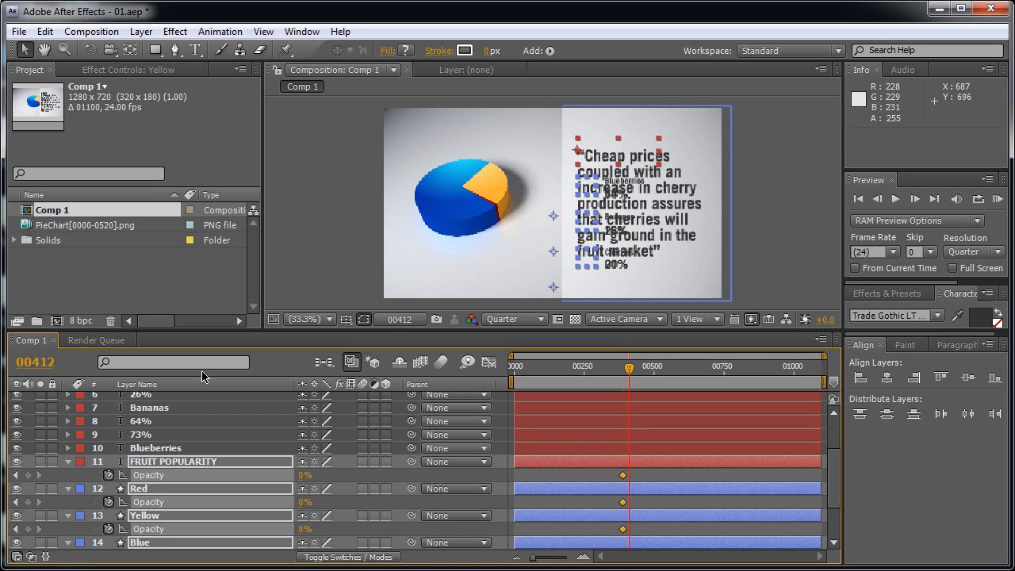
{"action": "left_click", "coordinate": [306, 476]}
{"action": "type", "text": "100"}
{"action": "key", "text": "Return"}
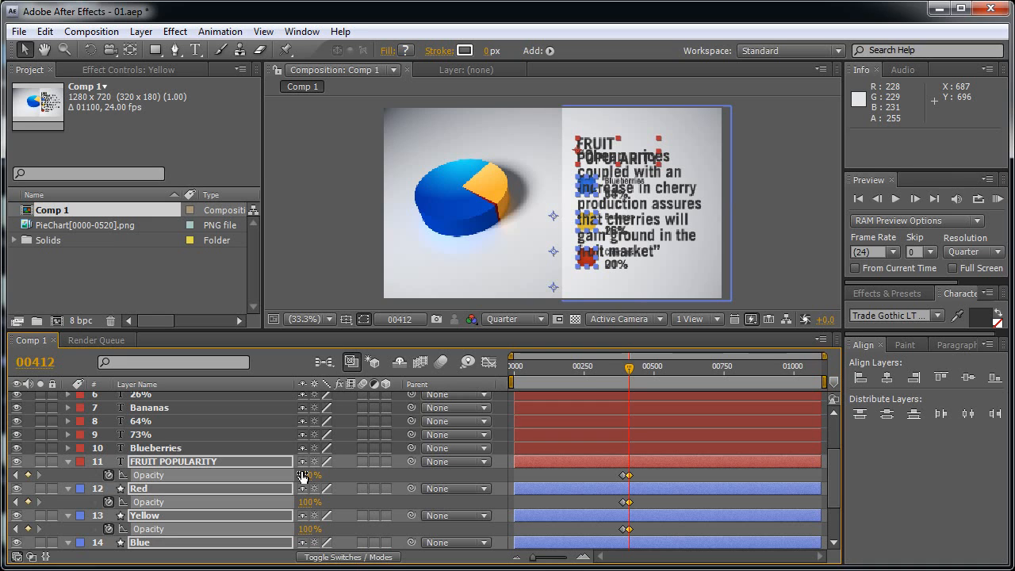
Deselect the title and colour square layers and collapse their Opacity properties in the timeline.
{"action": "left_click", "coordinate": [766, 204]}
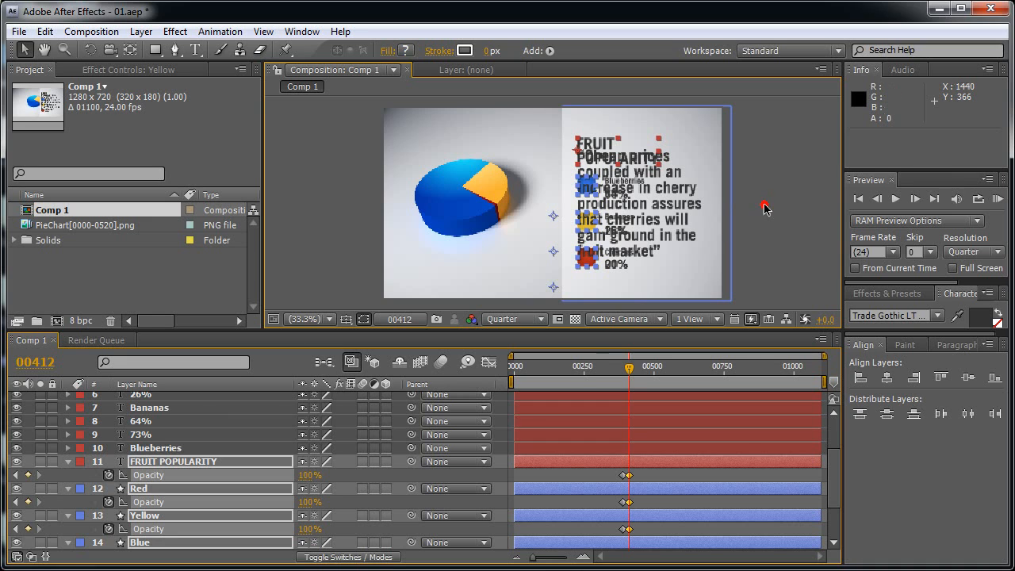
{"action": "left_click", "coordinate": [68, 461]}
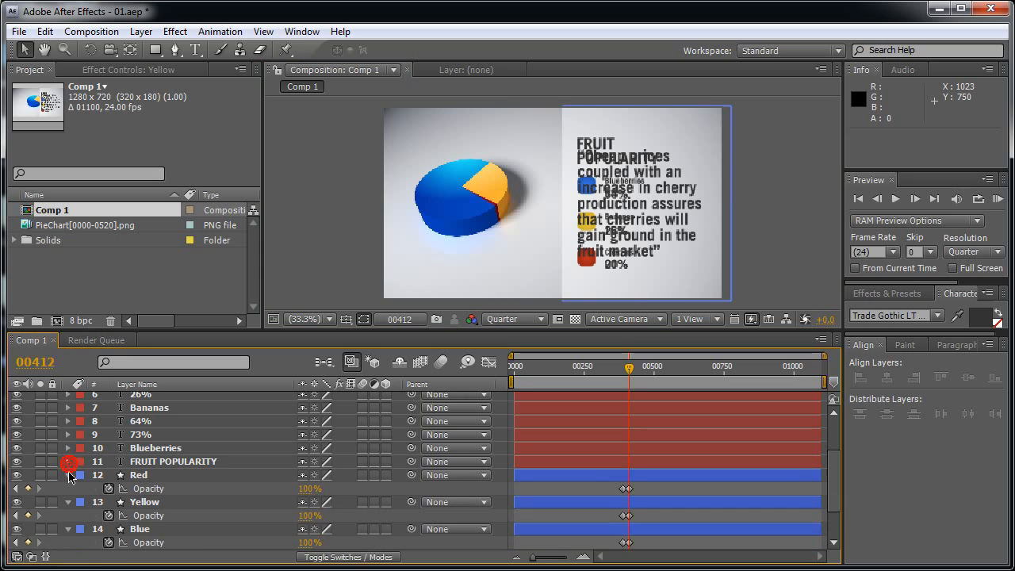
{"action": "left_click", "coordinate": [69, 475]}
{"action": "left_click", "coordinate": [68, 489]}
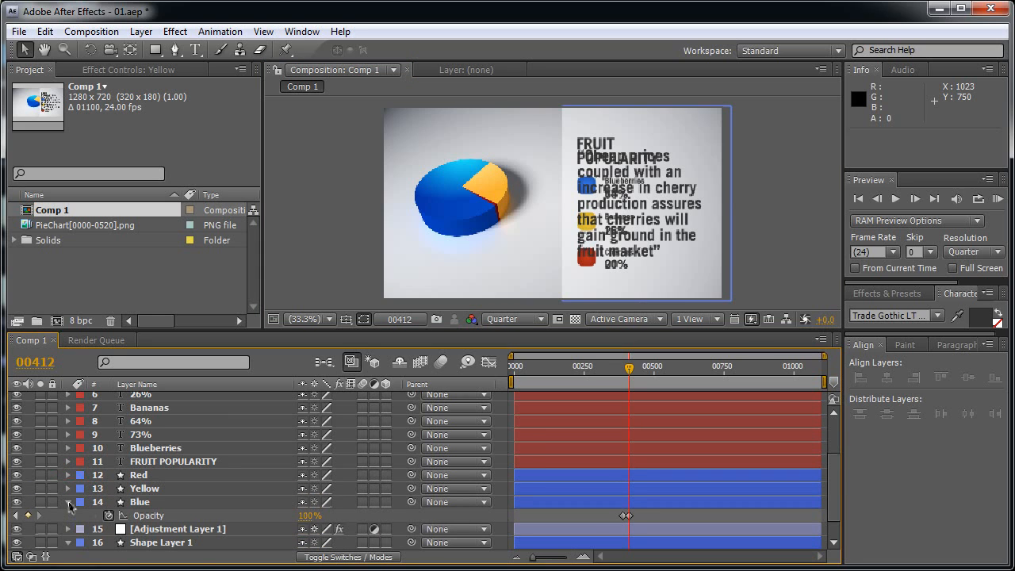
{"action": "left_click", "coordinate": [68, 502]}
At frame 400, start Opacity animations on the Blueberries, Bananas and Cherries layers with keyframes of 0%.
{"action": "left_click", "coordinate": [162, 449]}
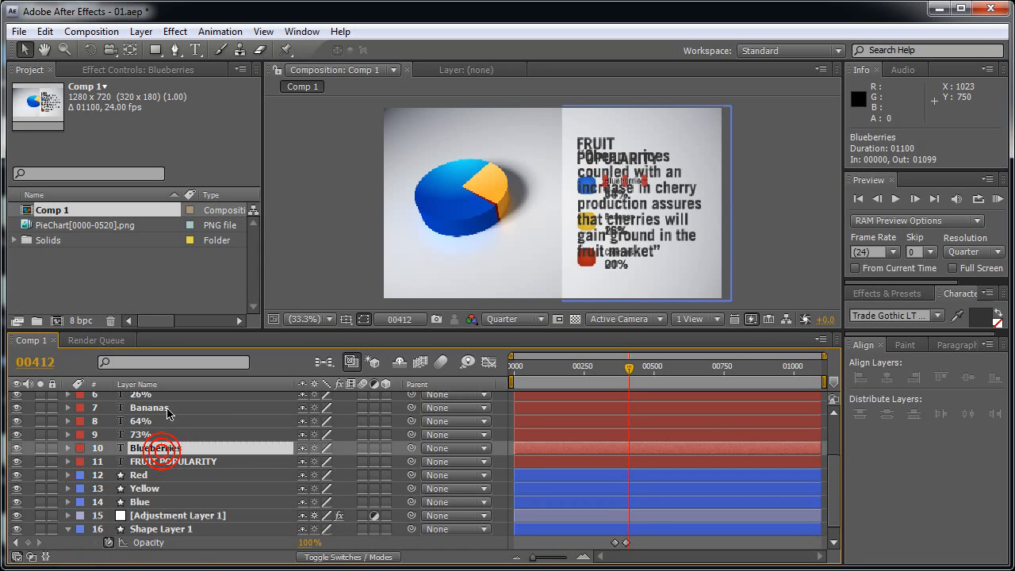
{"action": "left_click", "coordinate": [168, 408], "text": "ctrl"}
{"action": "left_click_drag", "start_coordinate": [840, 511], "coordinate": [841, 494]}
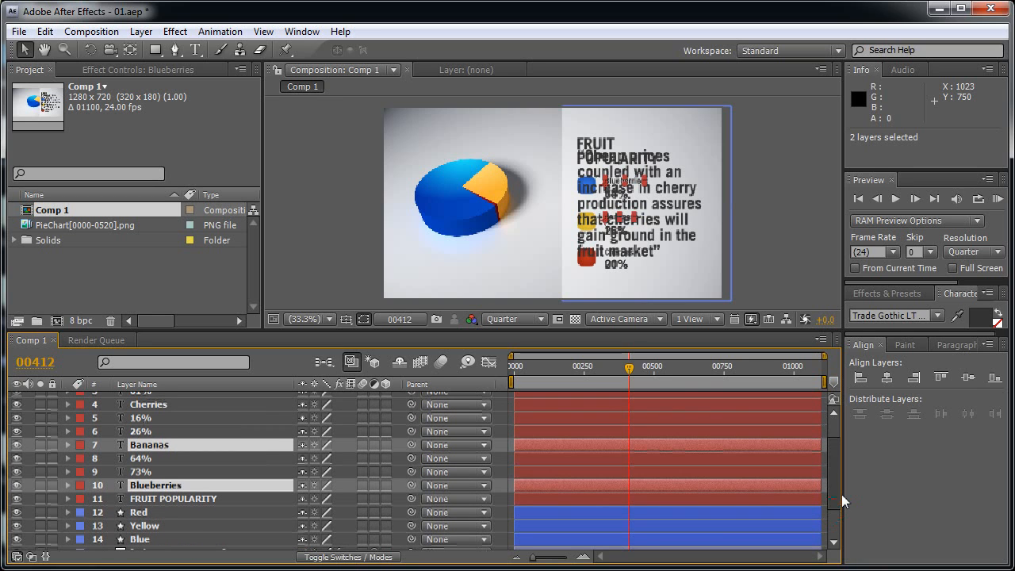
{"action": "left_click", "coordinate": [141, 404], "text": "ctrl"}
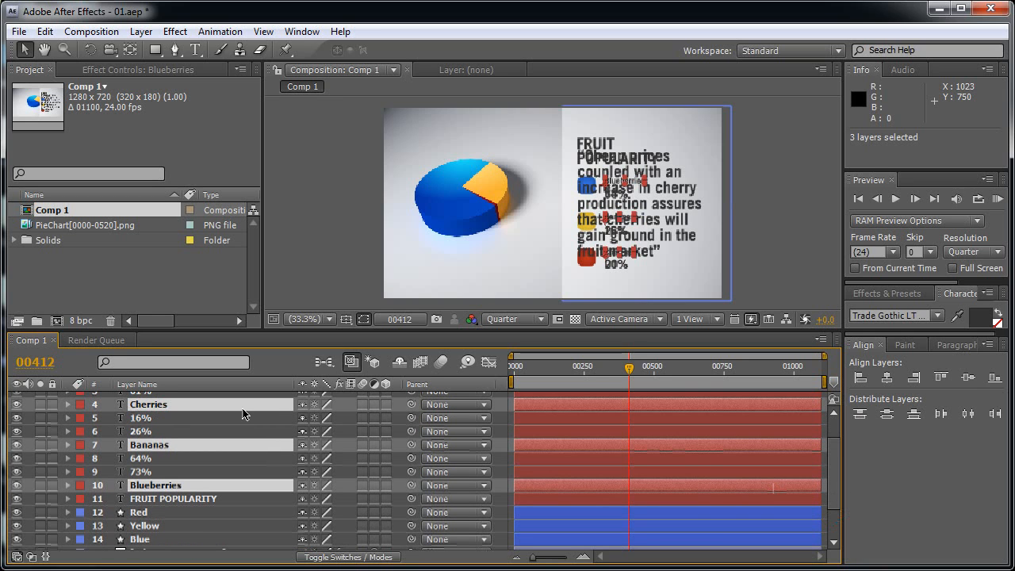
{"action": "left_click", "coordinate": [41, 363]}
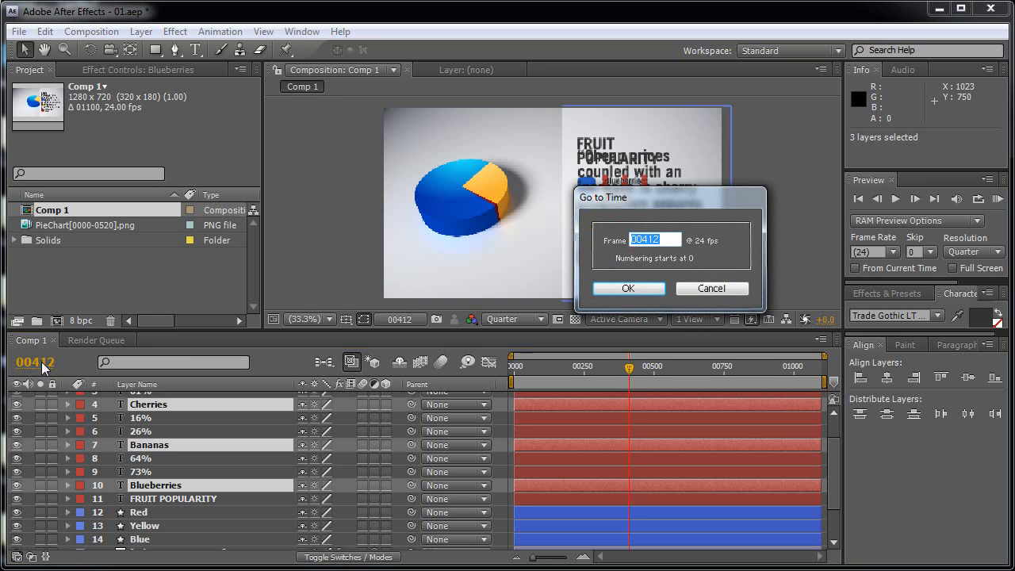
{"action": "type", "text": "400"}
{"action": "key", "text": "Return"}
{"action": "key", "text": "t"}
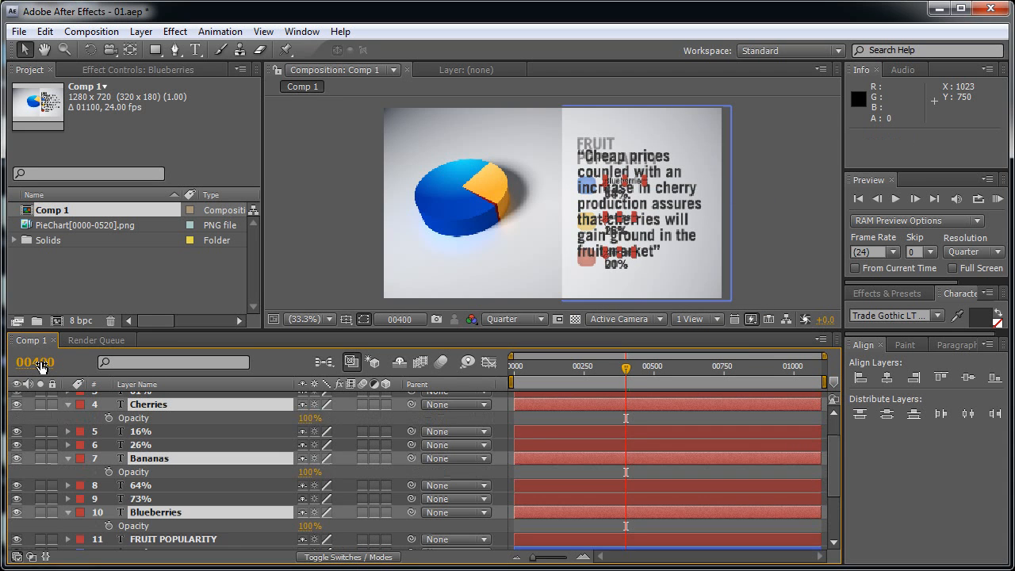
{"action": "left_click", "coordinate": [109, 418]}
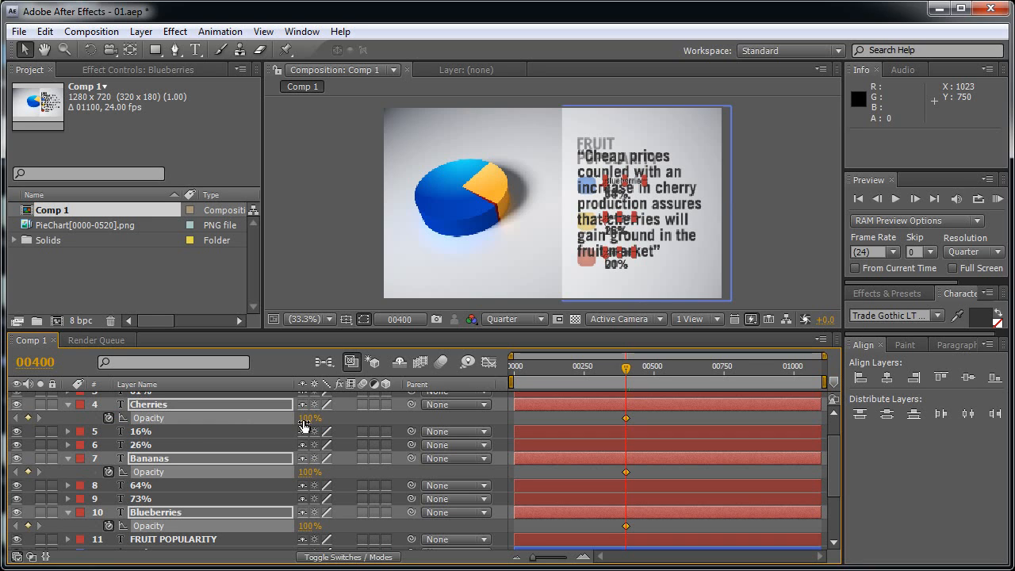
{"action": "left_click", "coordinate": [306, 419]}
{"action": "type", "text": "0"}
{"action": "key", "text": "Return"}
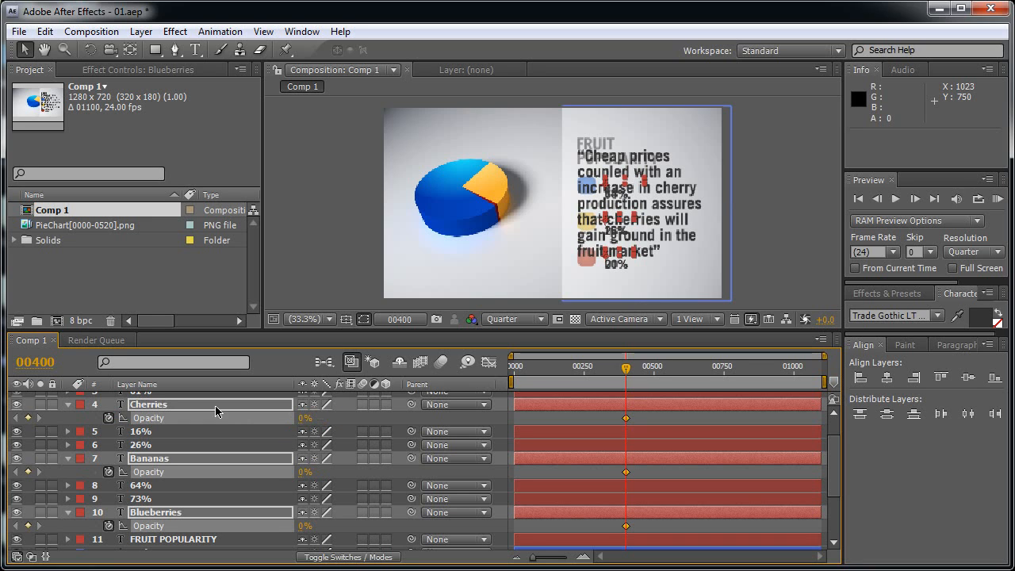
Add 100% Opacity keyframes to the Cherries, Bananas and Blueberries layers at frame 424, and collapse their properties.
{"action": "left_click", "coordinate": [37, 363]}
{"action": "type", "text": "424"}
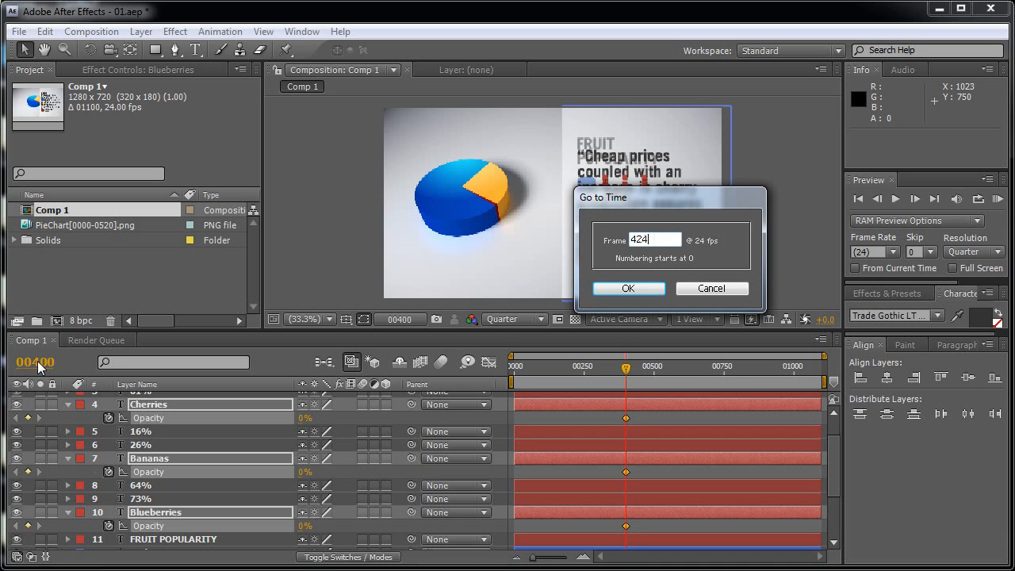
{"action": "key", "text": "Return"}
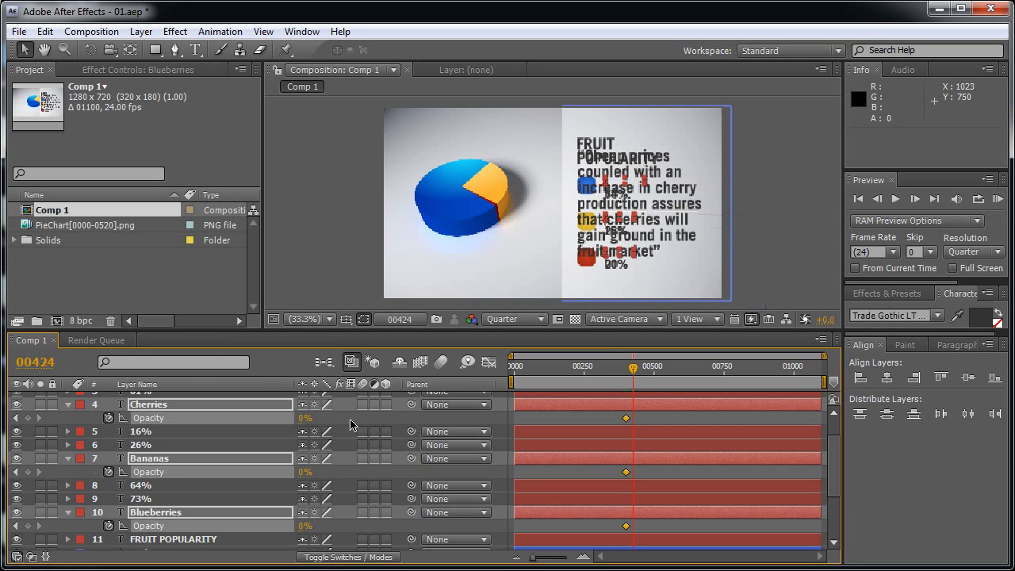
{"action": "left_click", "coordinate": [302, 418]}
{"action": "key", "text": "Return"}
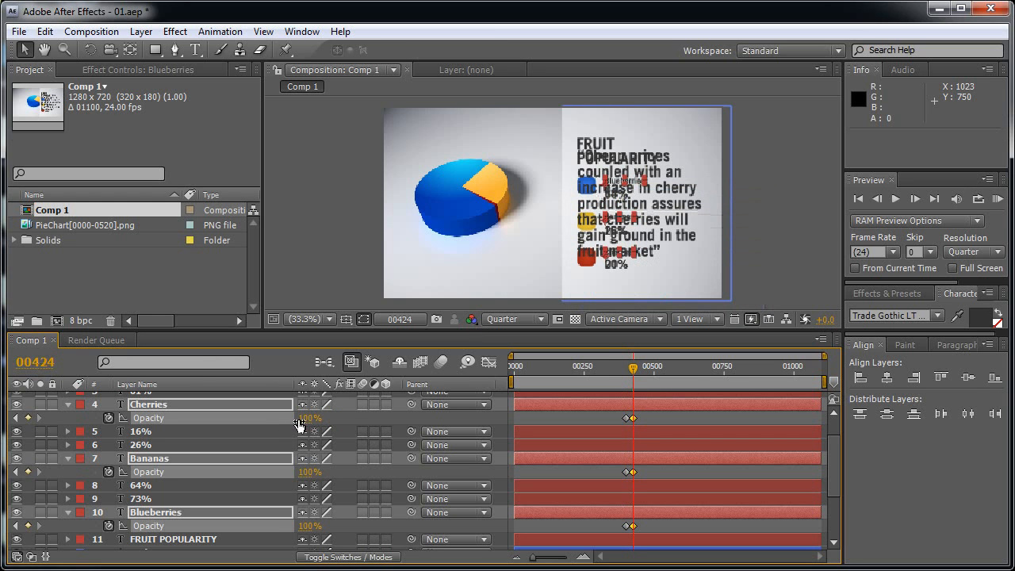
{"action": "left_click", "coordinate": [68, 406]}
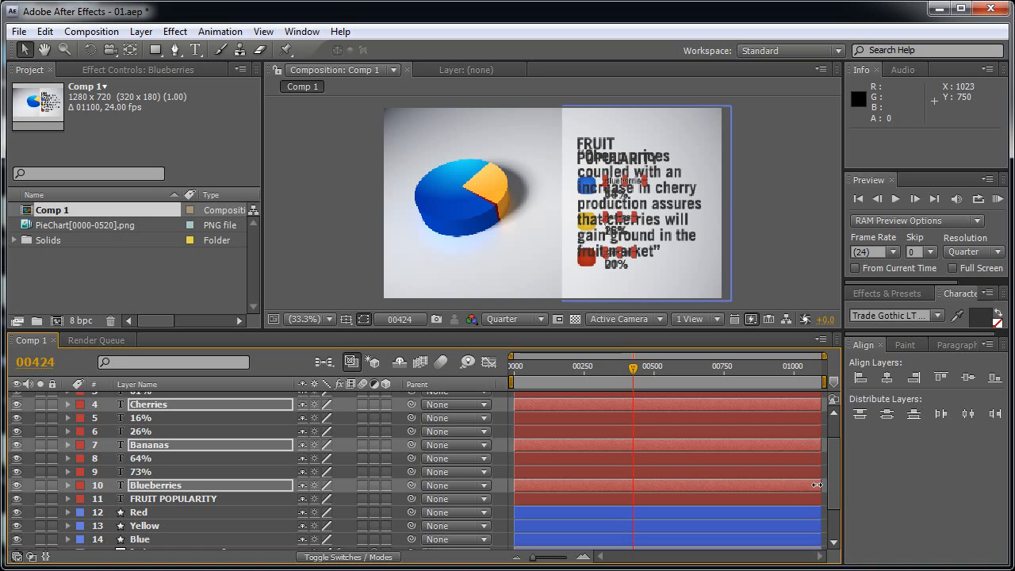
At frame 412, start Opacity animations on the 73%, 26% and 01% layers with keyframes of 0%.
{"action": "left_click_drag", "start_coordinate": [831, 481], "coordinate": [835, 471]}
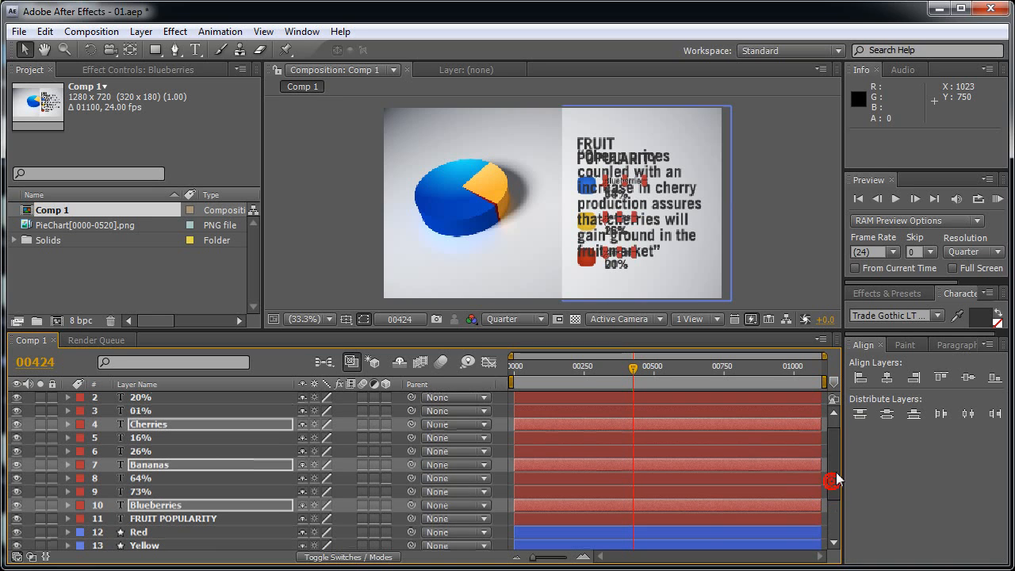
{"action": "left_click", "coordinate": [139, 492]}
{"action": "left_click", "coordinate": [147, 451], "text": "ctrl"}
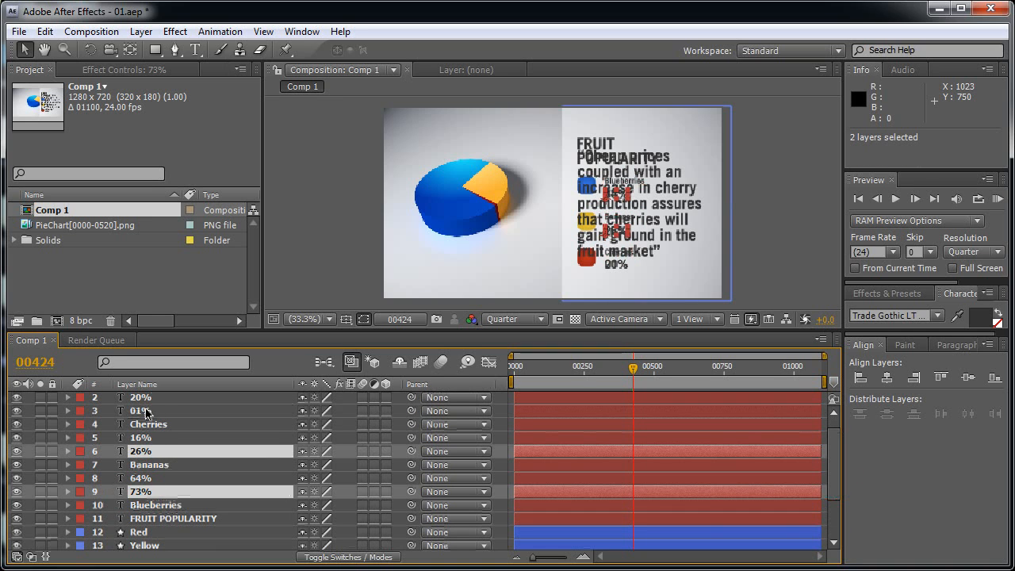
{"action": "left_click", "coordinate": [147, 412], "text": "ctrl"}
{"action": "left_click", "coordinate": [42, 365]}
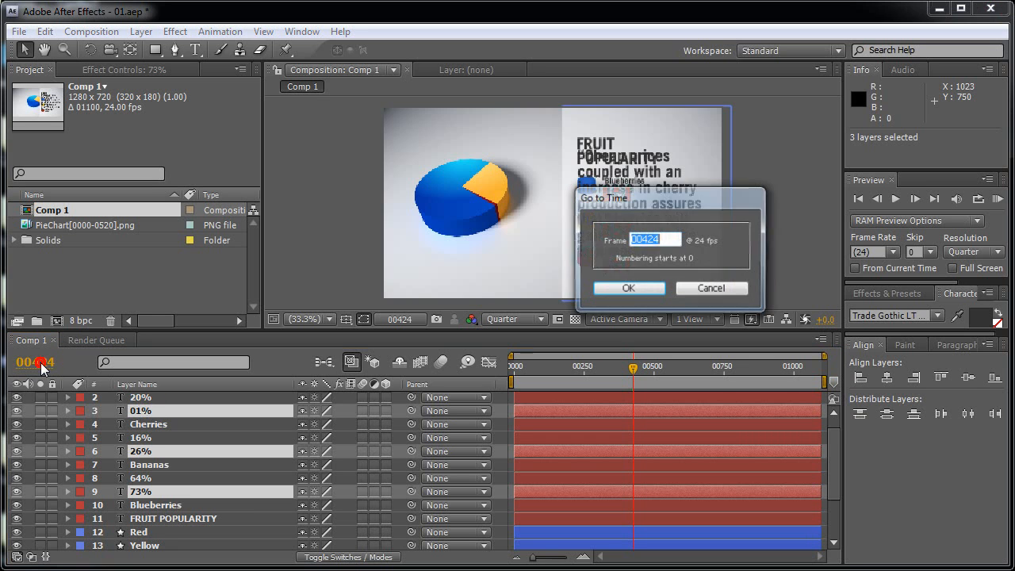
{"action": "type", "text": "412"}
{"action": "key", "text": "Return"}
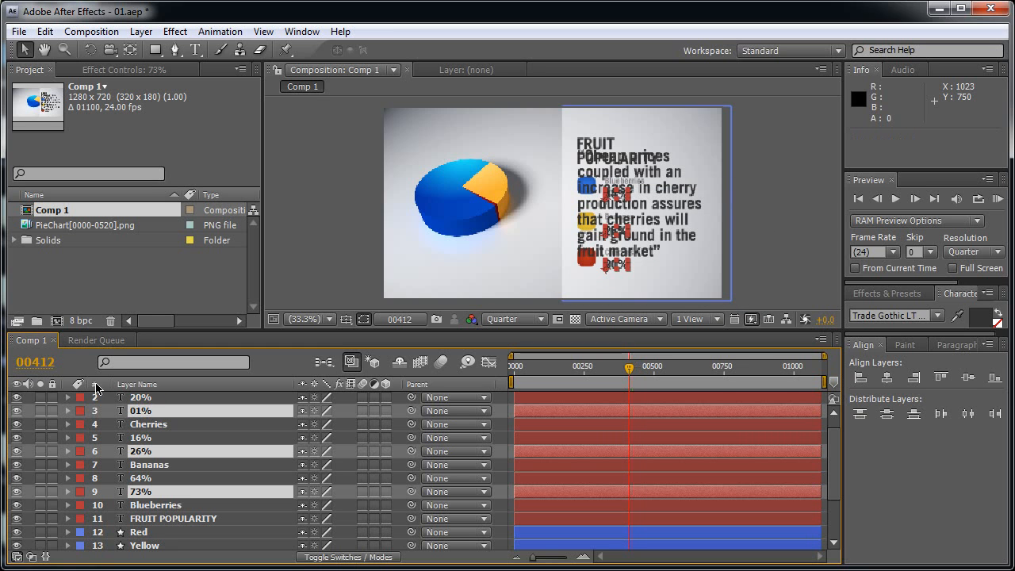
{"action": "key", "text": "t"}
{"action": "left_click", "coordinate": [109, 425]}
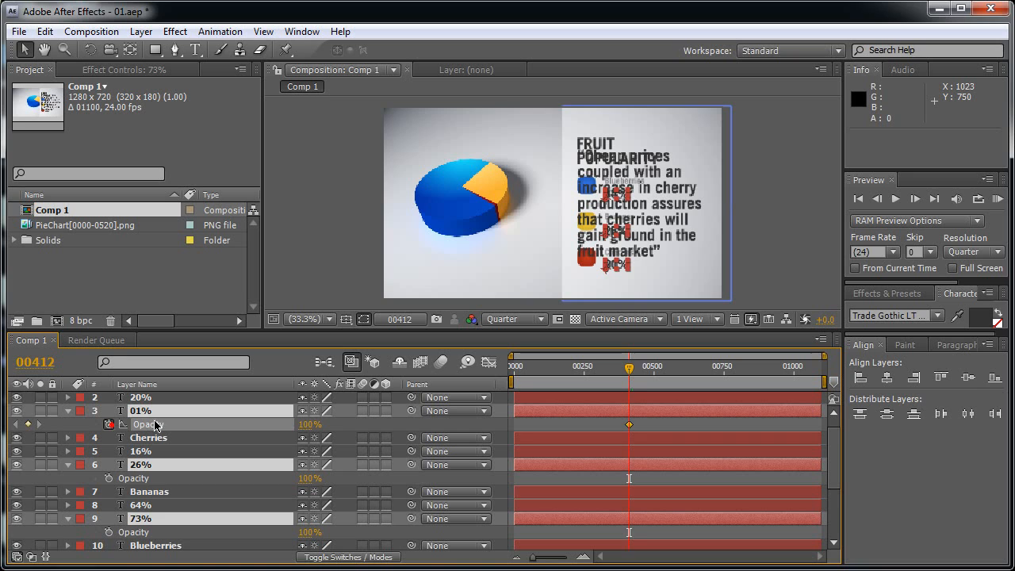
{"action": "left_click", "coordinate": [301, 425]}
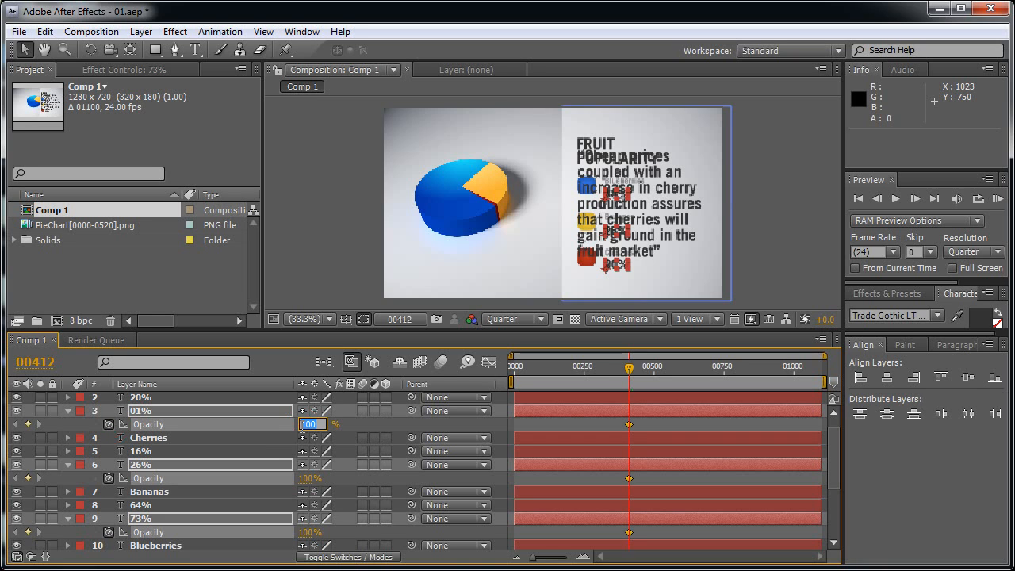
{"action": "type", "text": "0"}
{"action": "key", "text": "Return"}
Add 100% Opacity keyframes to the 73%, 26% and 01% layers at frame 436.
{"action": "left_click", "coordinate": [41, 363]}
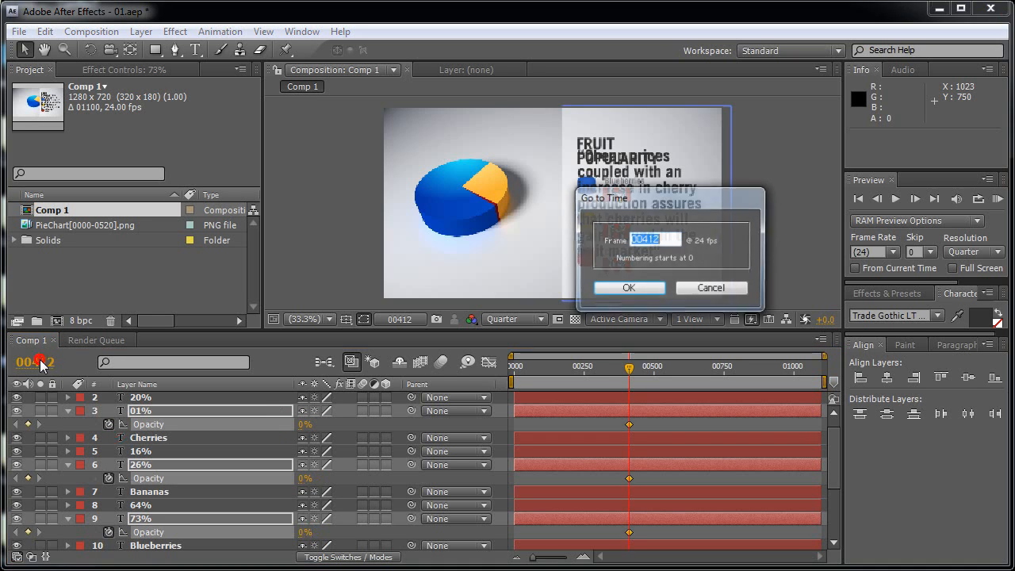
{"action": "type", "text": "436"}
{"action": "key", "text": "Return"}
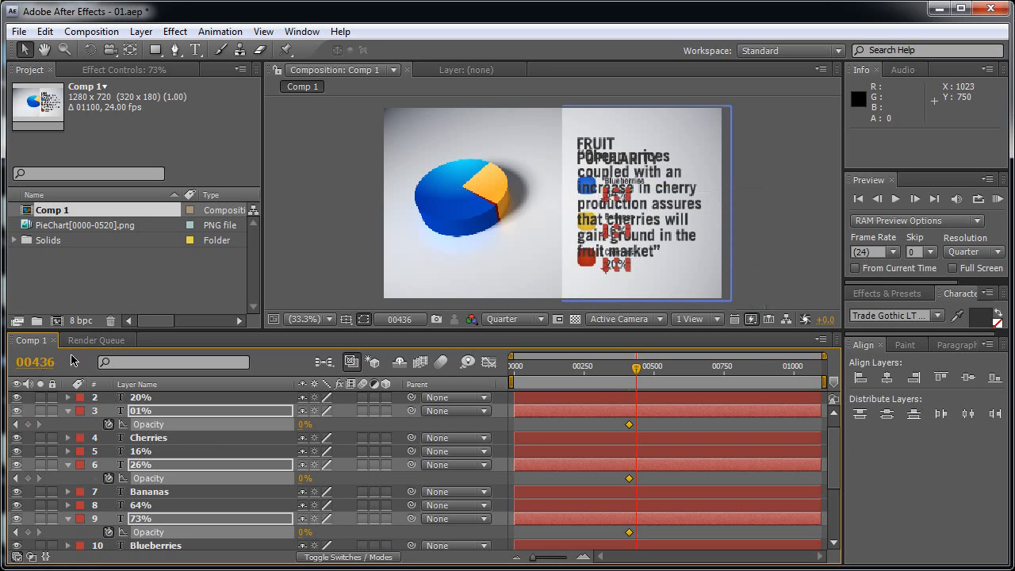
{"action": "left_click", "coordinate": [303, 425]}
{"action": "type", "text": "100"}
{"action": "key", "text": "Return"}
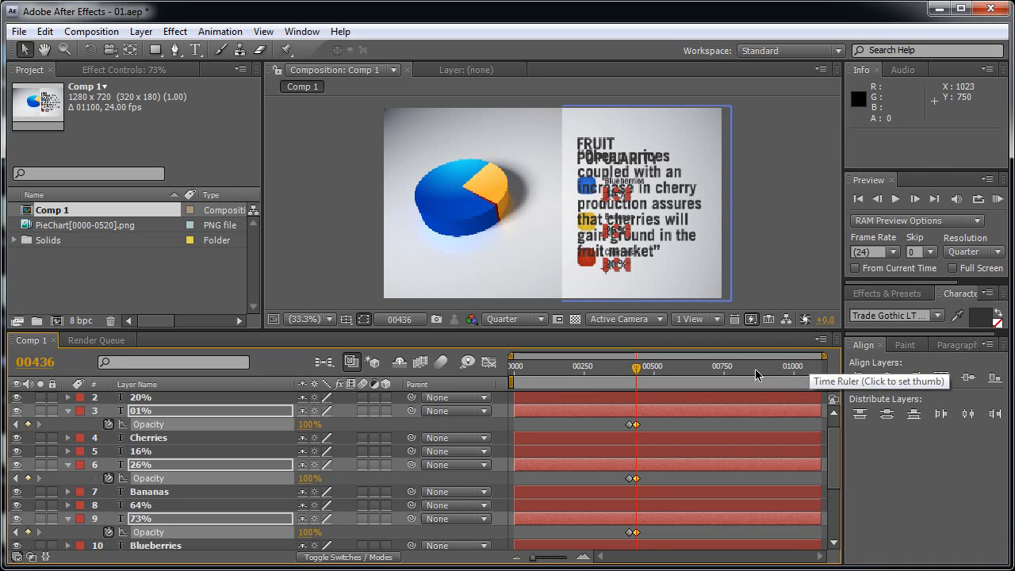
Scrub to frame 700, where the pie slices change, and add holding Opacity keyframes to the 73%, 26% and 01% layers.
{"action": "left_click_drag", "start_coordinate": [637, 370], "coordinate": [696, 387]}
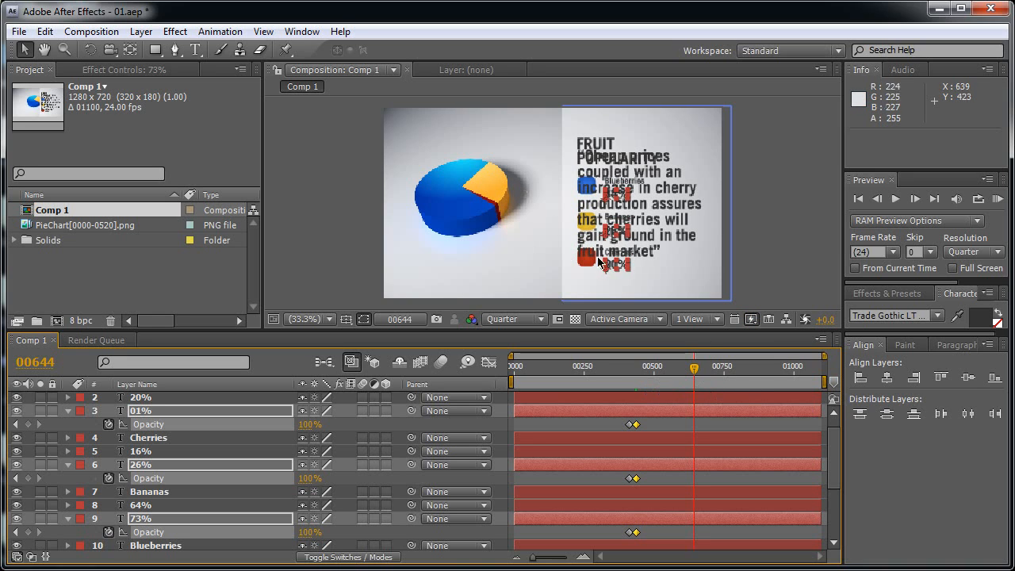
{"action": "mouse_move", "coordinate": [695, 370]}
{"action": "left_mouse_down"}
{"action": "mouse_move", "coordinate": [723, 368]}
{"action": "mouse_move", "coordinate": [712, 368]}
{"action": "left_mouse_up"}
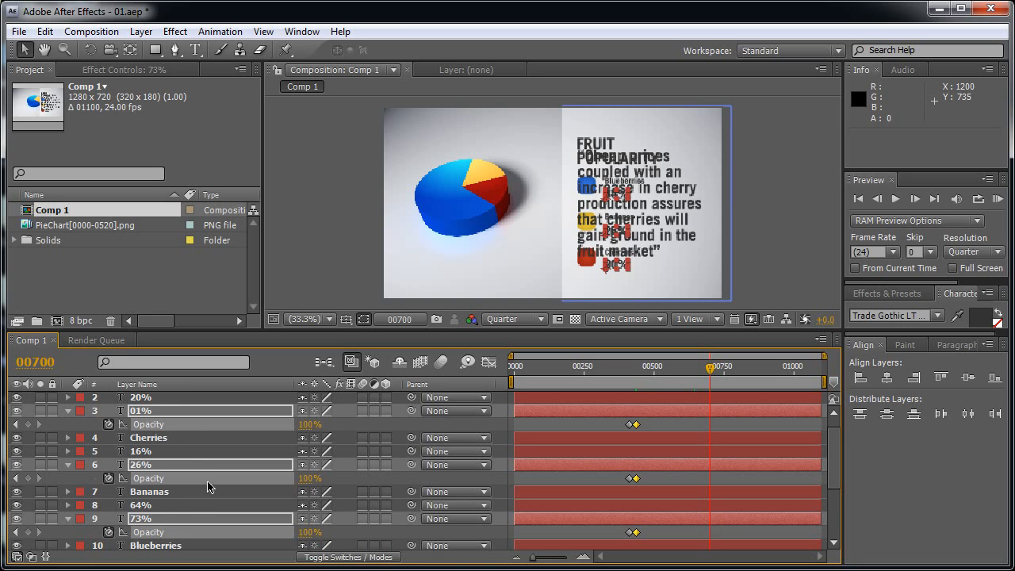
{"action": "left_click", "coordinate": [28, 425]}
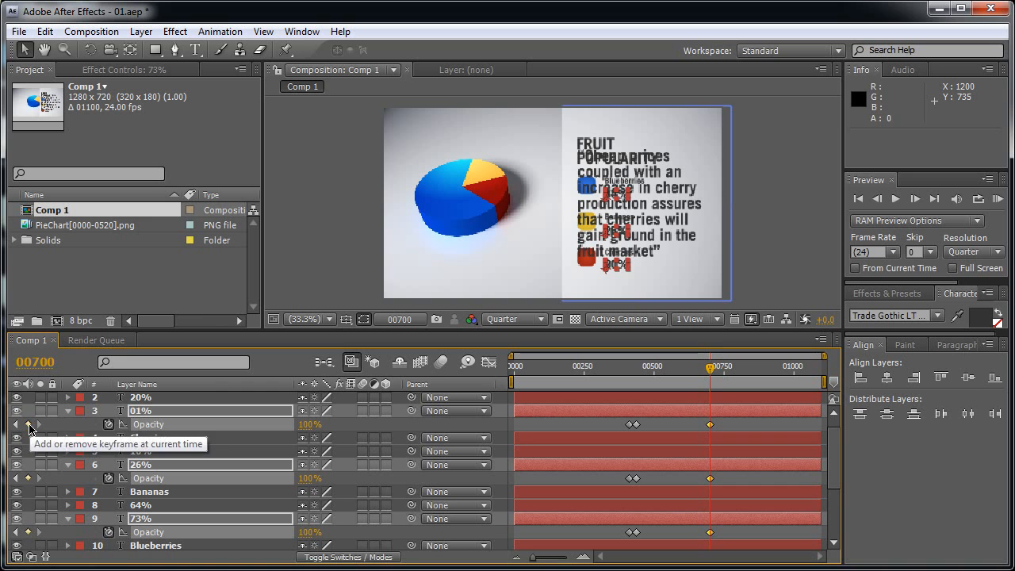
Fade out the 73%, 26% and 01% layers with Opacity keyframes of 0% at frame 724.
{"action": "left_click", "coordinate": [39, 366]}
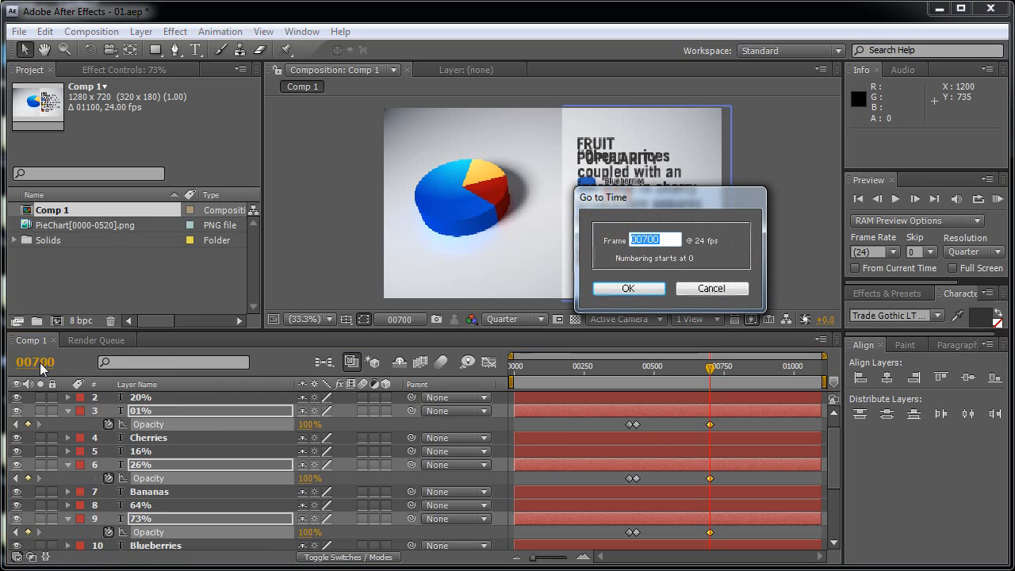
{"action": "type", "text": "724"}
{"action": "key", "text": "Return"}
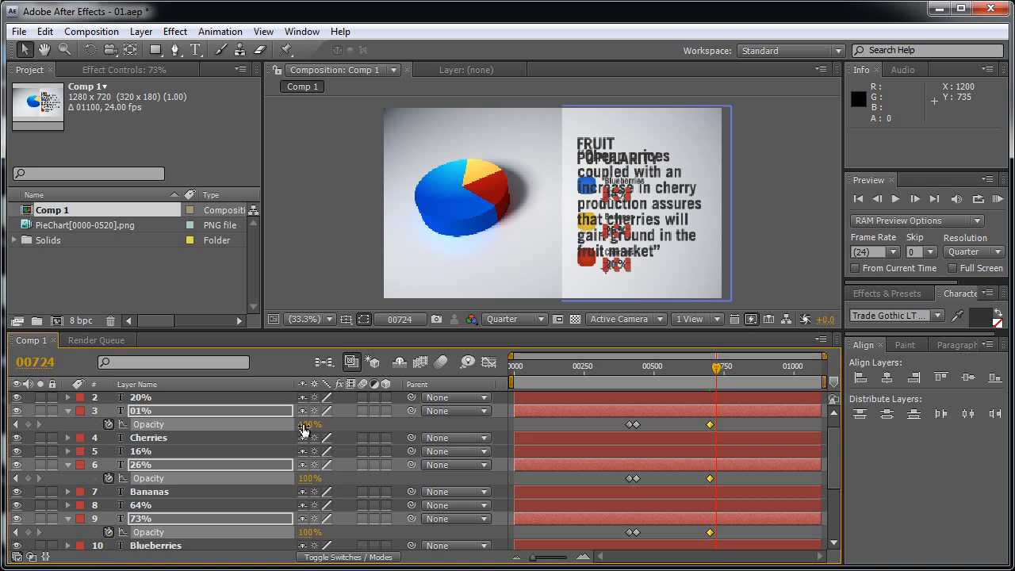
{"action": "left_click", "coordinate": [304, 425]}
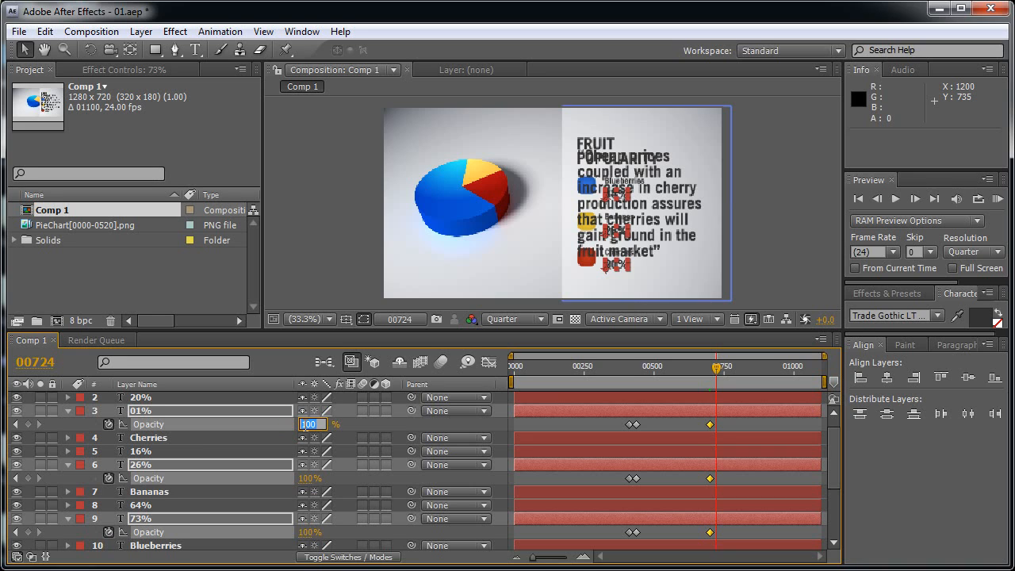
{"action": "type", "text": "0"}
{"action": "key", "text": "Return"}
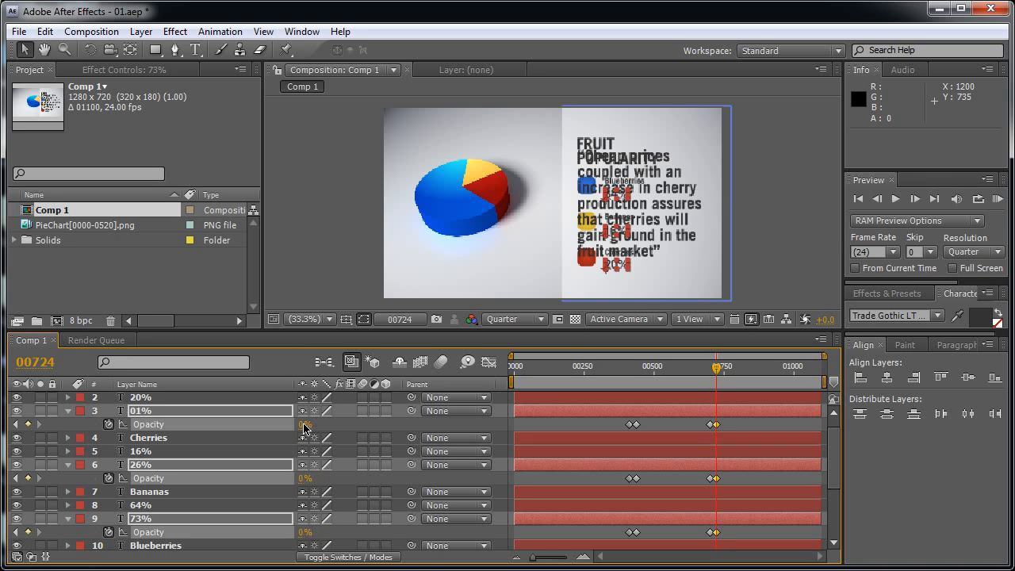
At frame 712, start Opacity animations on the 64%, 16% and 20% layers with keyframes of 0%.
{"action": "left_click", "coordinate": [38, 362]}
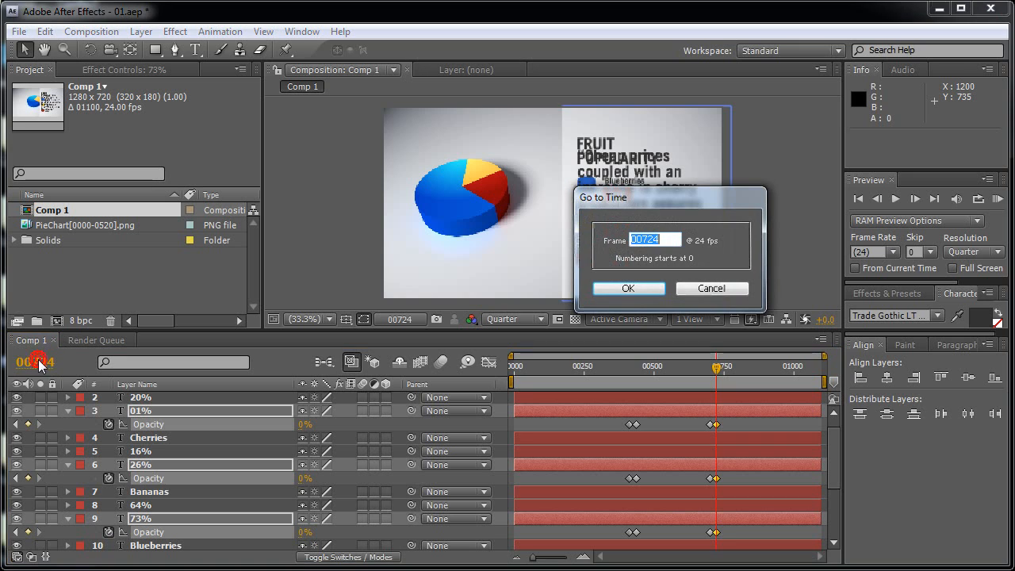
{"action": "type", "text": "712"}
{"action": "key", "text": "Return"}
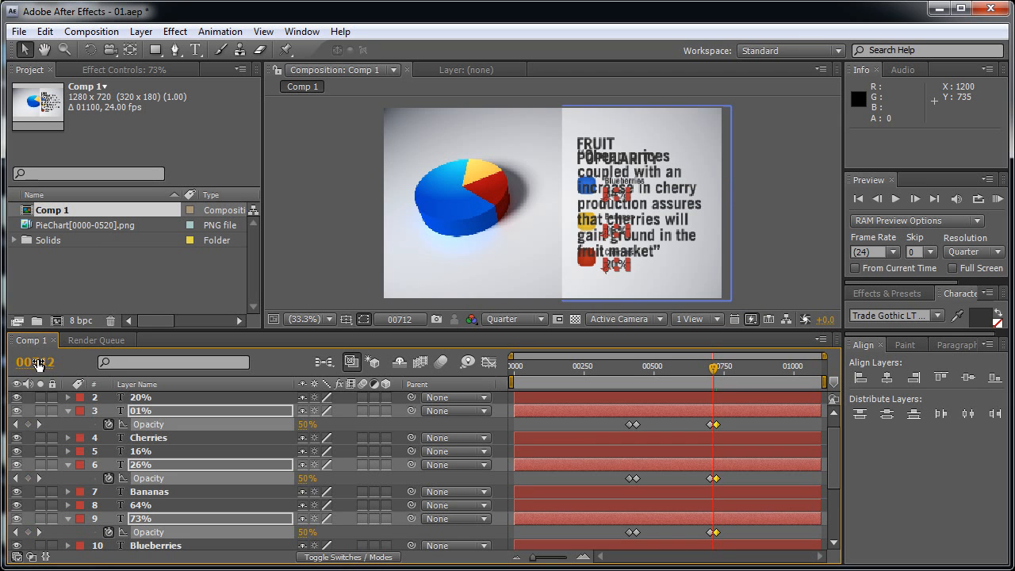
{"action": "left_click", "coordinate": [66, 411]}
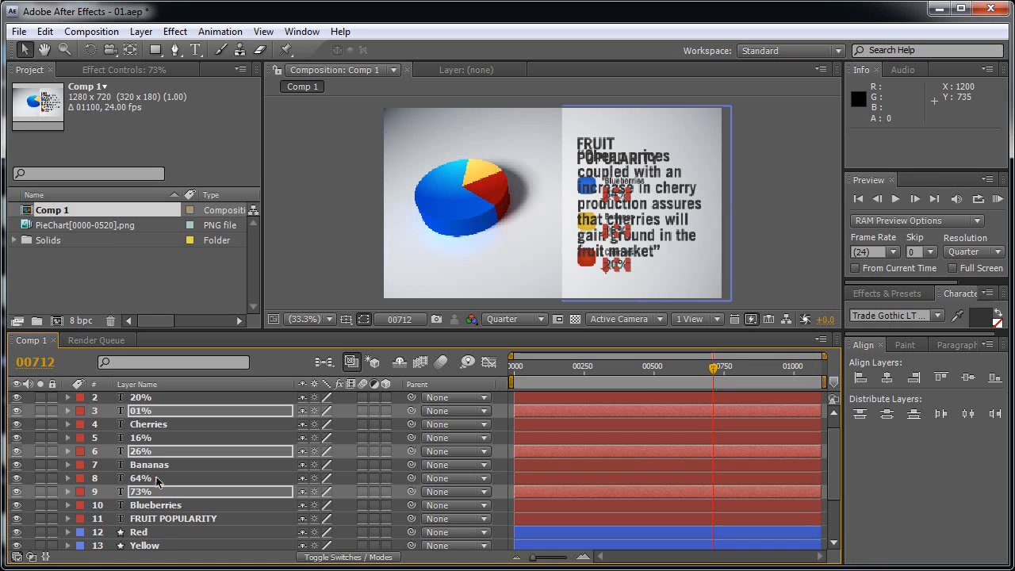
{"action": "left_click", "coordinate": [150, 478]}
{"action": "left_click", "coordinate": [151, 437], "text": "ctrl"}
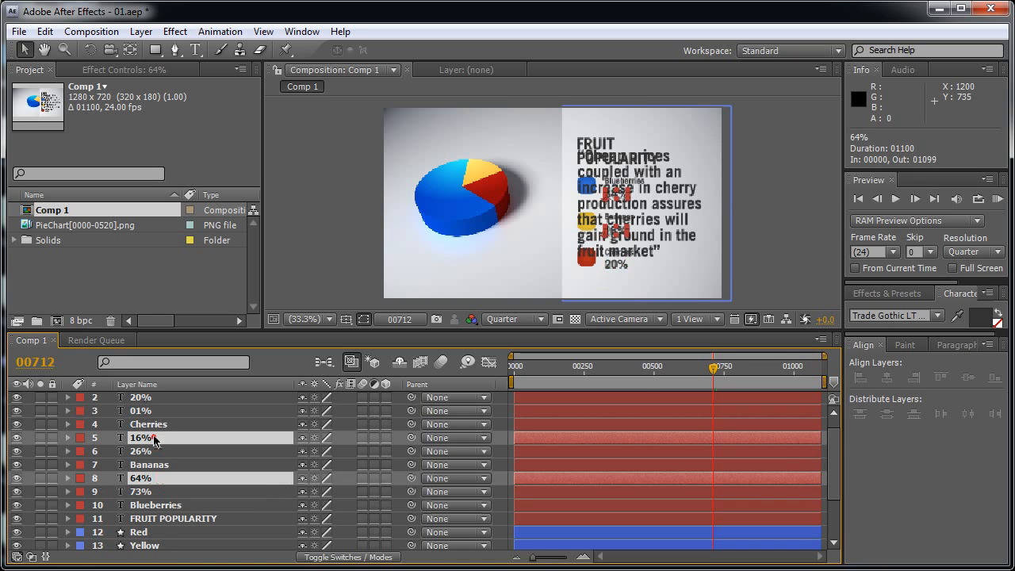
{"action": "left_click", "coordinate": [151, 397], "text": "ctrl"}
{"action": "key", "text": "t"}
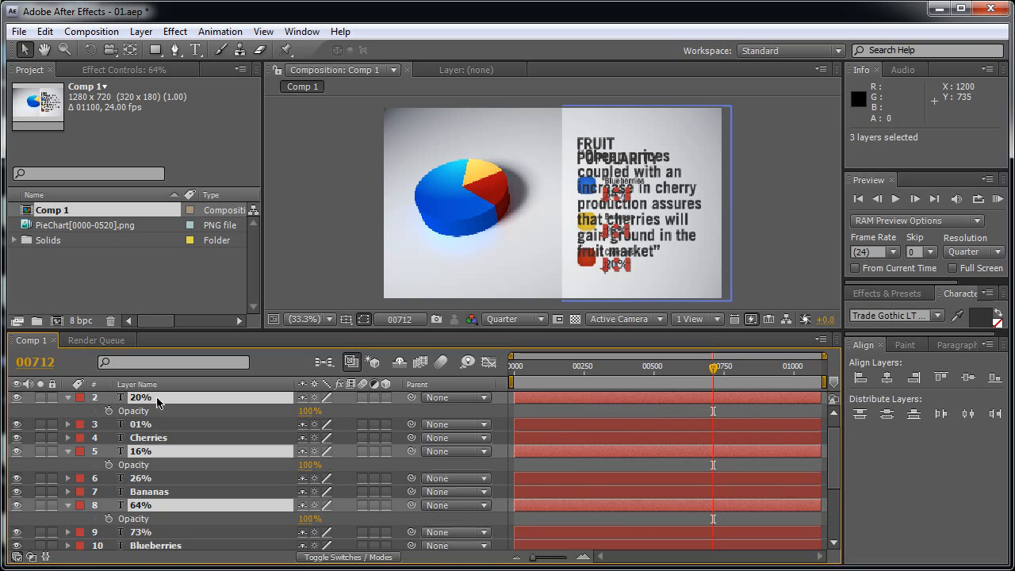
{"action": "left_click", "coordinate": [109, 411]}
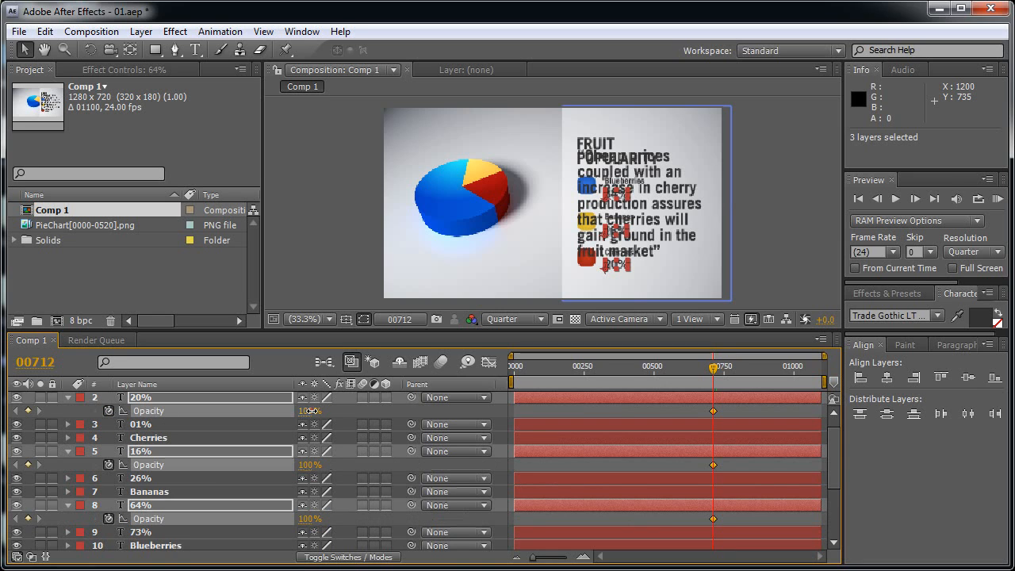
{"action": "left_click", "coordinate": [310, 410]}
{"action": "type", "text": "0"}
{"action": "key", "text": "Return"}
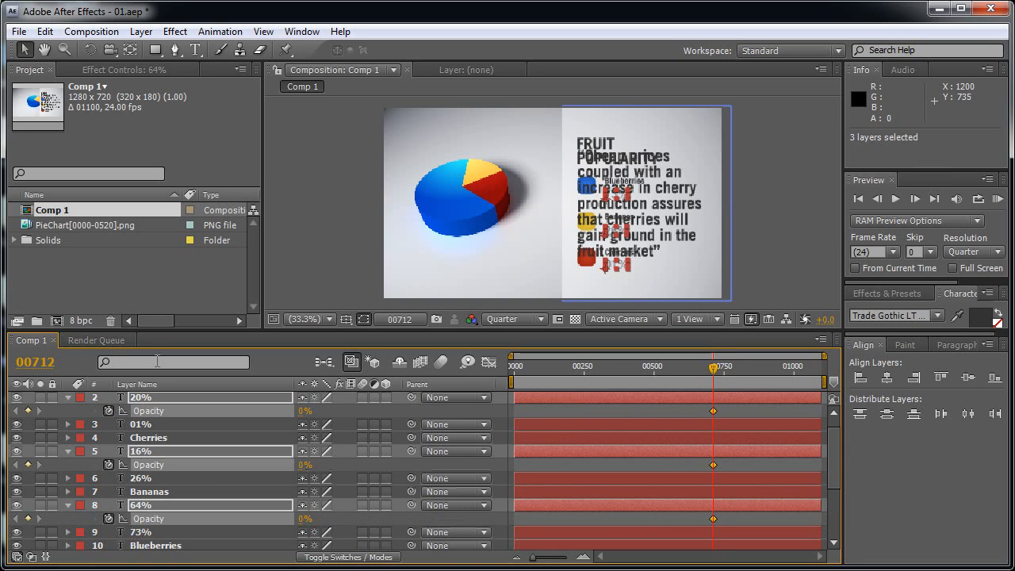
Add 100% Opacity keyframes to the 64%, 16% and 20% layers at frame 736, and collapse their properties.
{"action": "left_click", "coordinate": [35, 363]}
{"action": "type", "text": "736"}
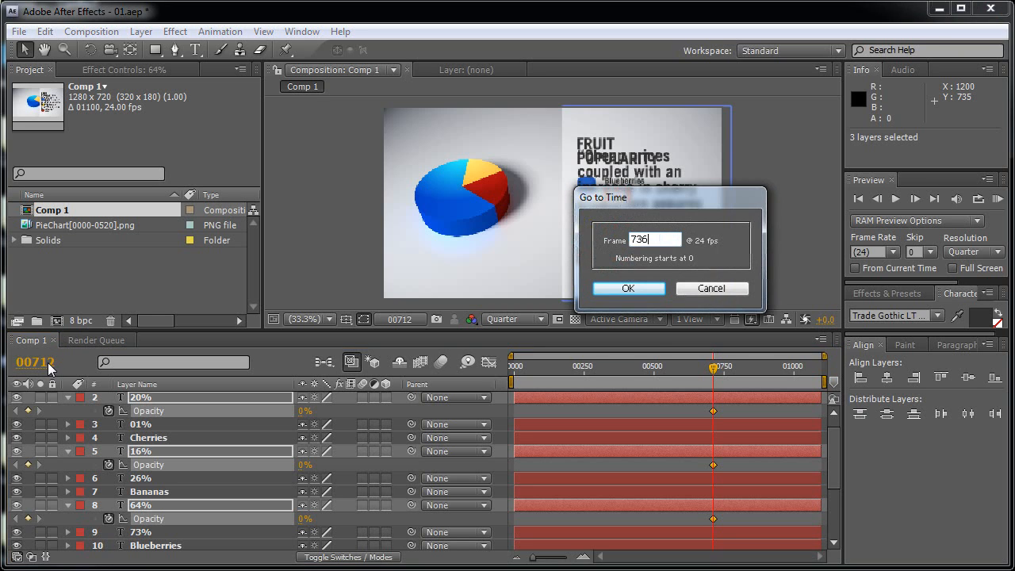
{"action": "key", "text": "Return"}
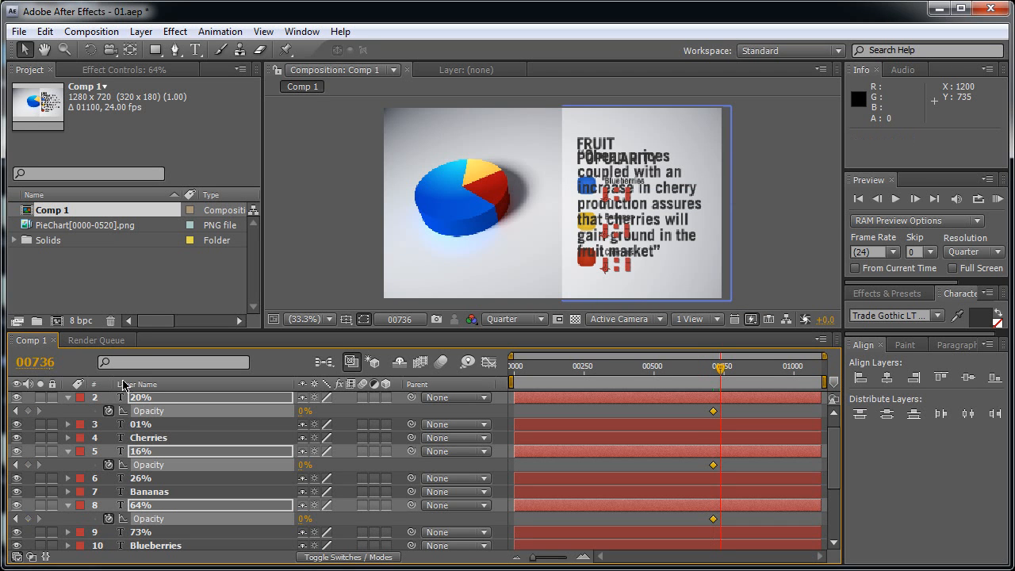
{"action": "left_click", "coordinate": [302, 410]}
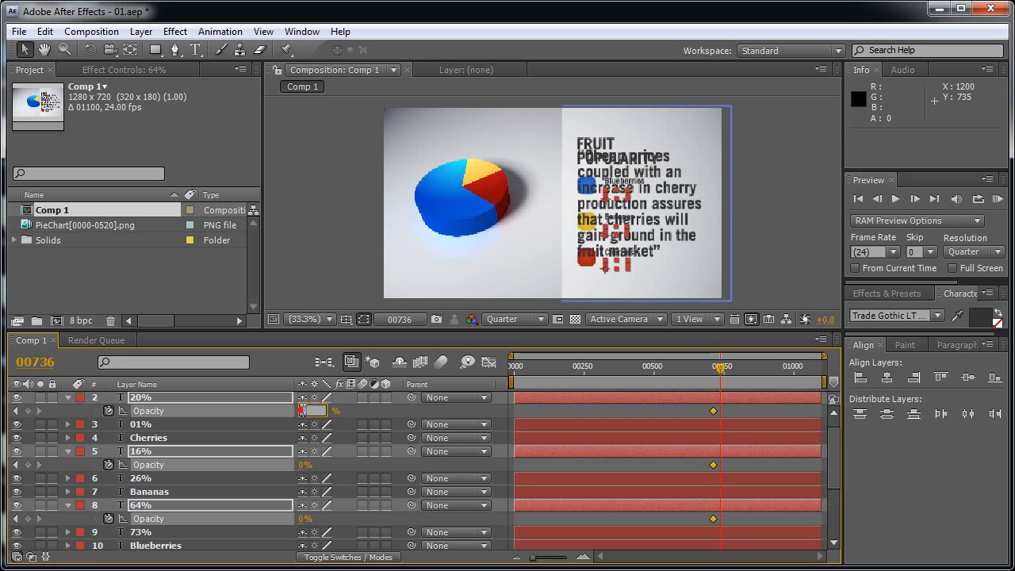
{"action": "key", "text": "Return"}
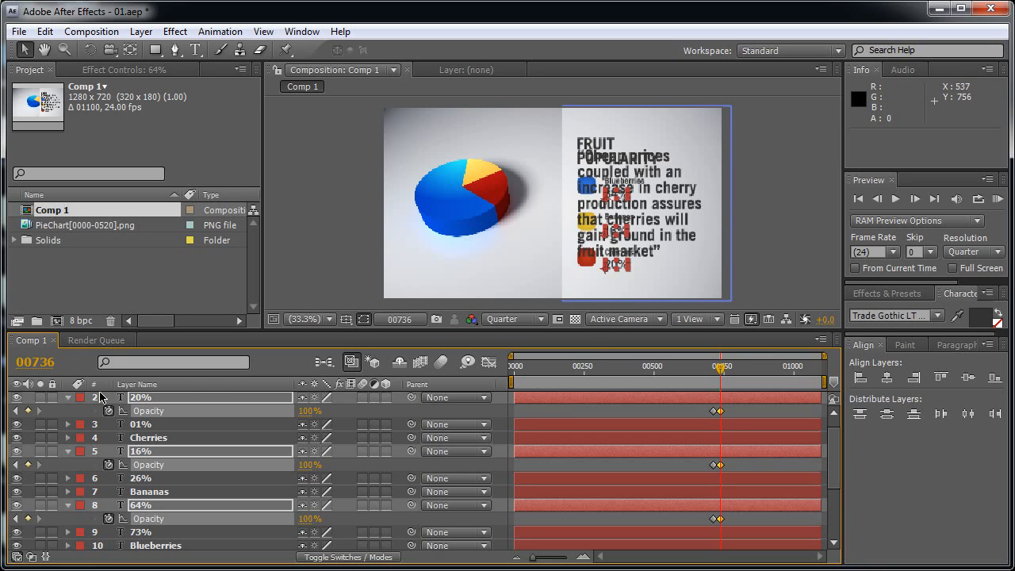
{"action": "left_click", "coordinate": [67, 398]}
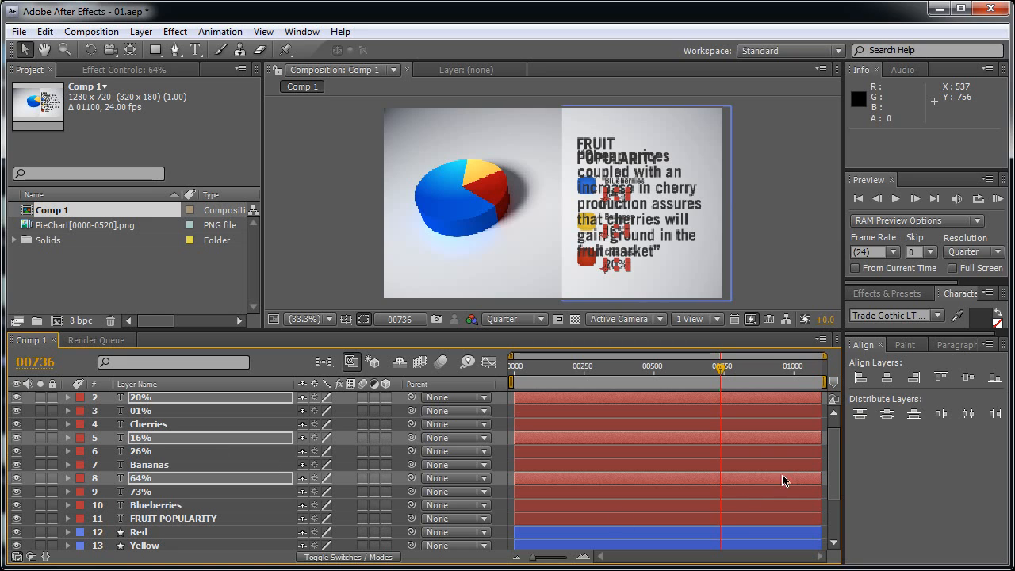
Scrub to where the red slice stands out from the faded pie and set the current time to frame 900.
{"action": "left_click", "coordinate": [720, 370]}
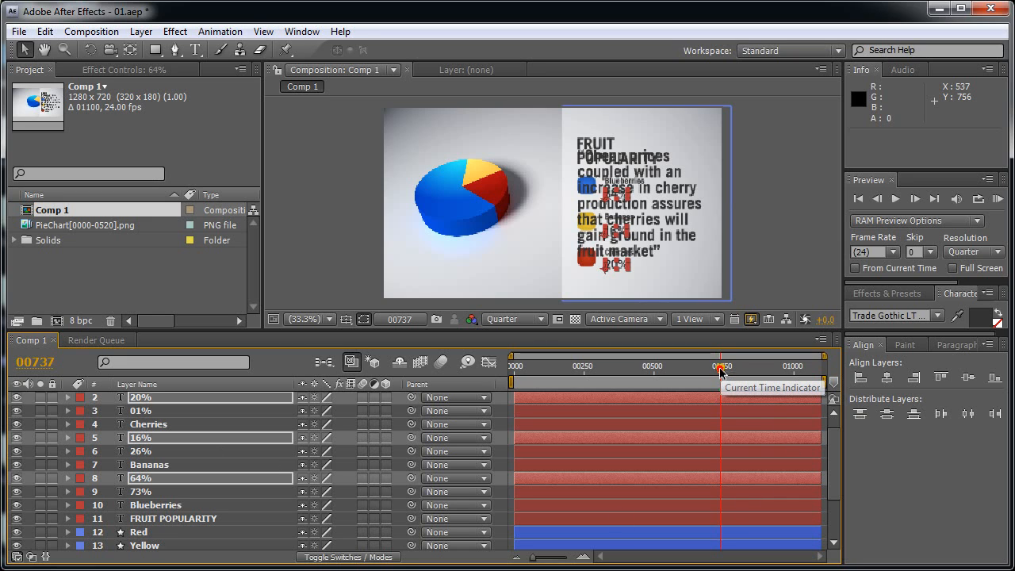
{"action": "left_click_drag", "start_coordinate": [720, 370], "coordinate": [766, 366]}
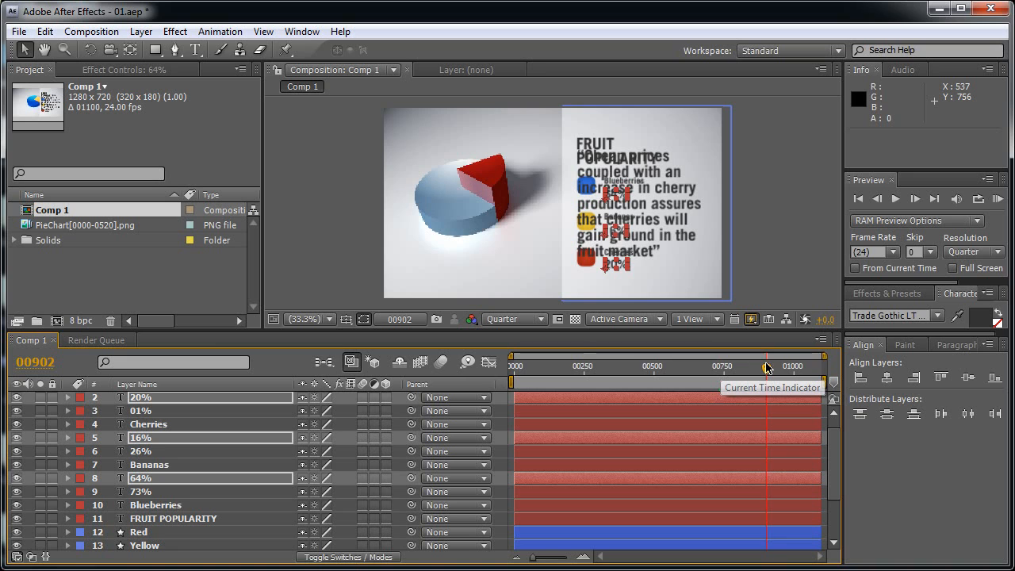
{"action": "left_click", "coordinate": [46, 361]}
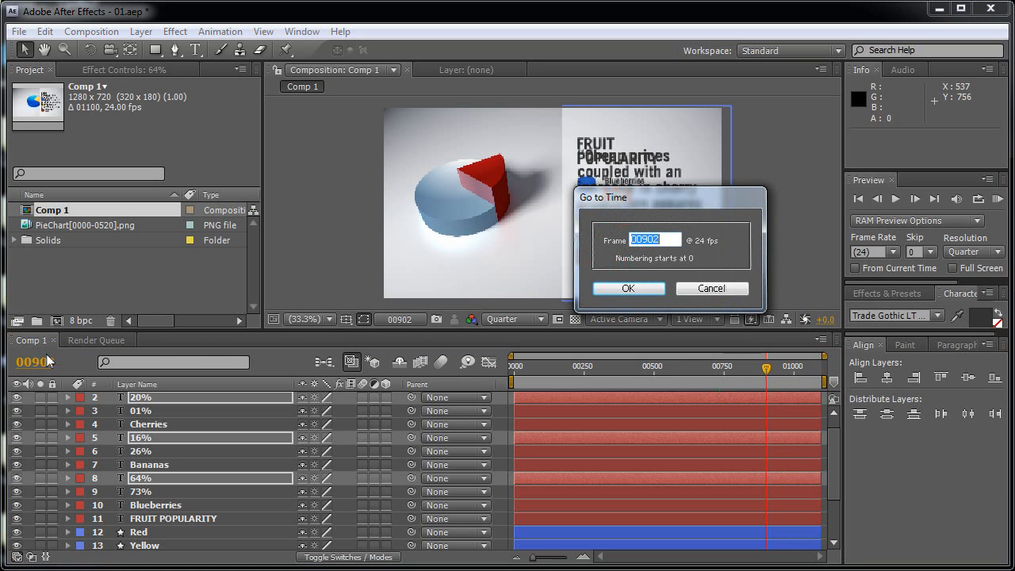
{"action": "type", "text": "900"}
{"action": "key", "text": "Return"}
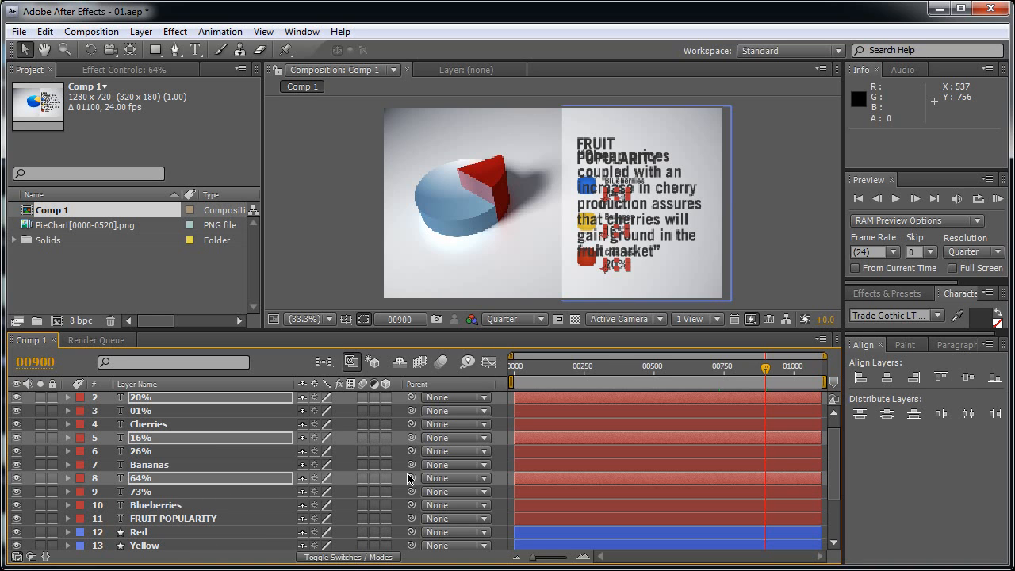
Add holding Opacity keyframes at frame 900 to the FRUIT POPULARITY title, three color swatches, three fruit names and the 64%, 16% and 20% layers.
{"action": "left_click_drag", "start_coordinate": [831, 448], "coordinate": [834, 476]}
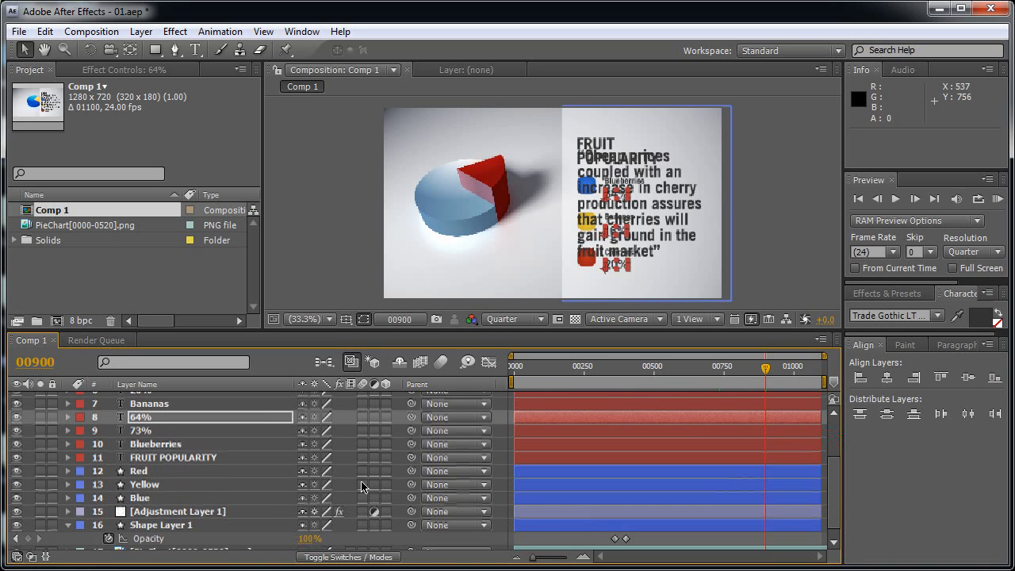
{"action": "left_click", "coordinate": [151, 498]}
{"action": "left_click", "coordinate": [146, 471], "text": "shift"}
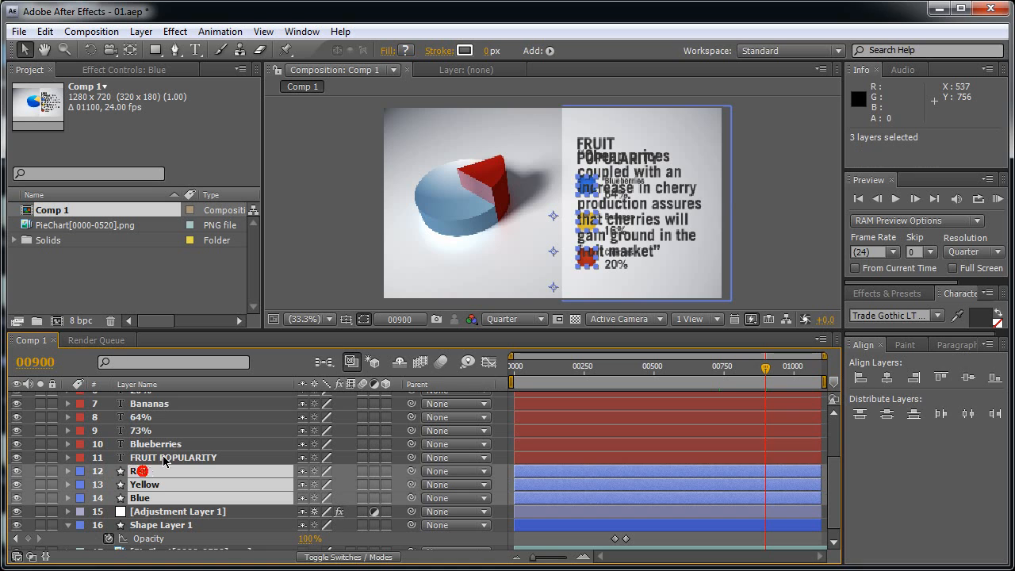
{"action": "left_click", "coordinate": [167, 458], "text": "shift"}
{"action": "left_click", "coordinate": [184, 444], "text": "ctrl"}
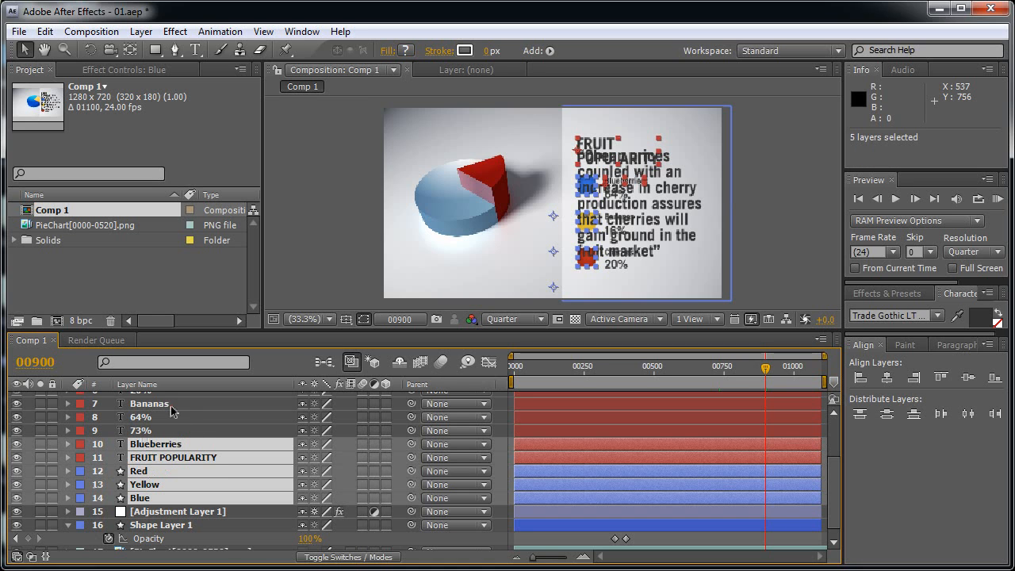
{"action": "left_click", "coordinate": [169, 404], "text": "ctrl"}
{"action": "left_click_drag", "start_coordinate": [835, 500], "coordinate": [835, 481]}
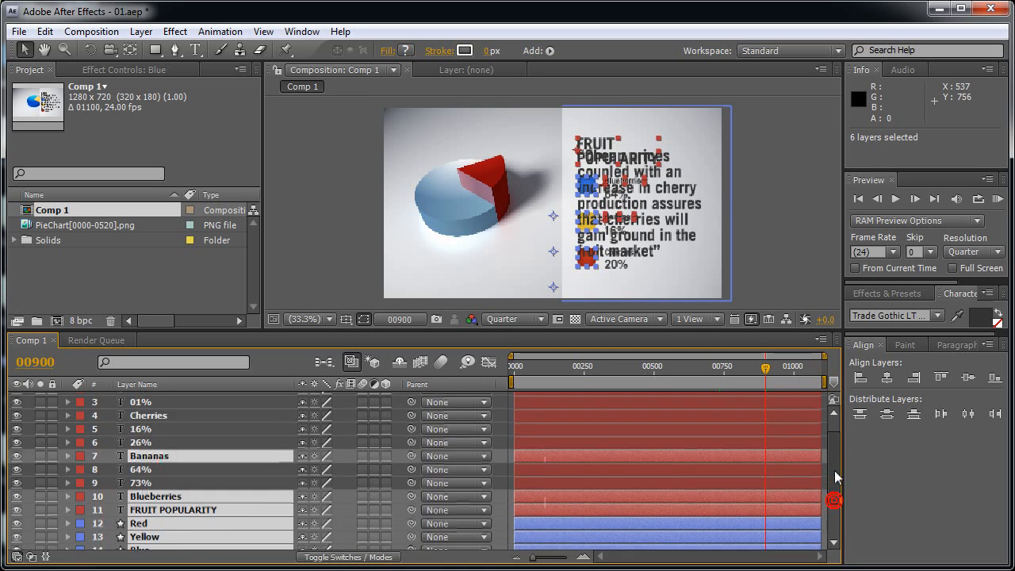
{"action": "left_click", "coordinate": [170, 429], "text": "ctrl"}
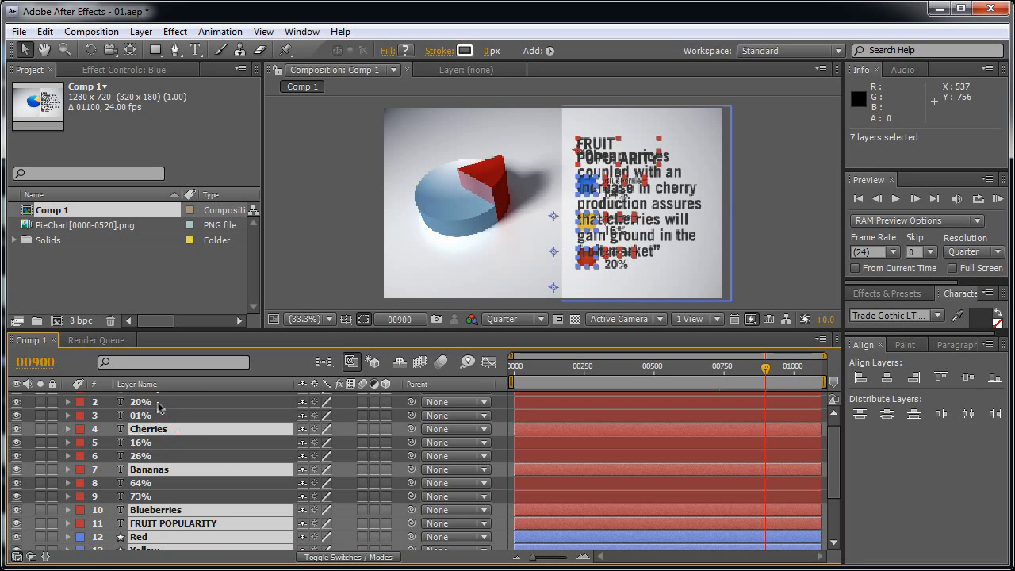
{"action": "left_click", "coordinate": [162, 402], "text": "ctrl"}
{"action": "left_click", "coordinate": [157, 446], "text": "ctrl"}
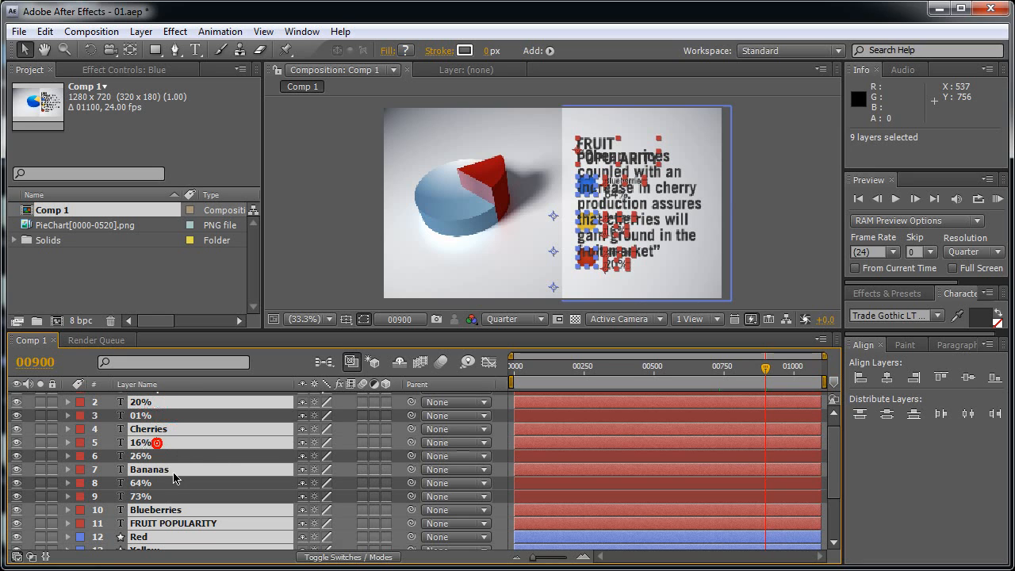
{"action": "left_click", "coordinate": [166, 483], "text": "ctrl"}
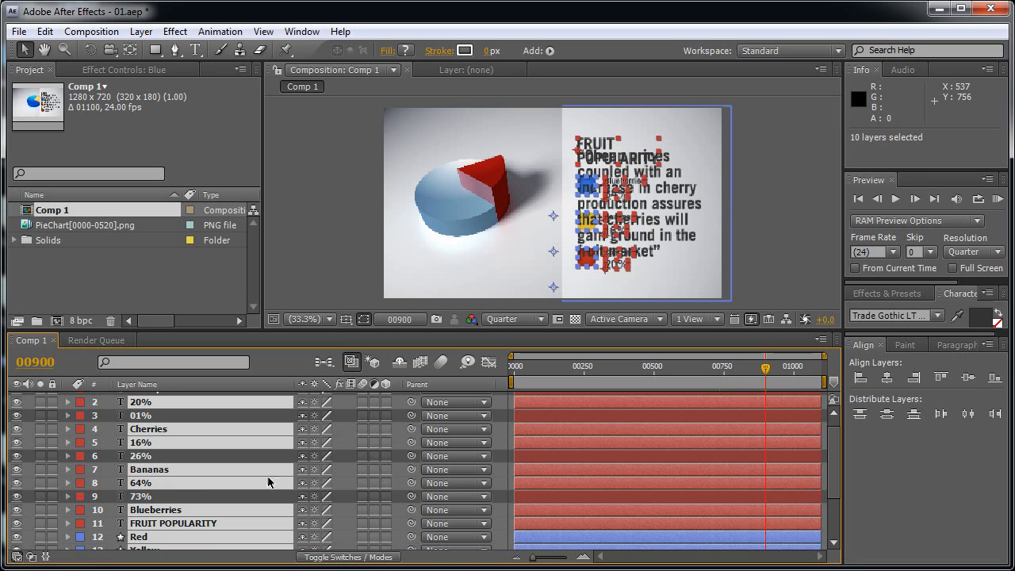
{"action": "key", "text": "t"}
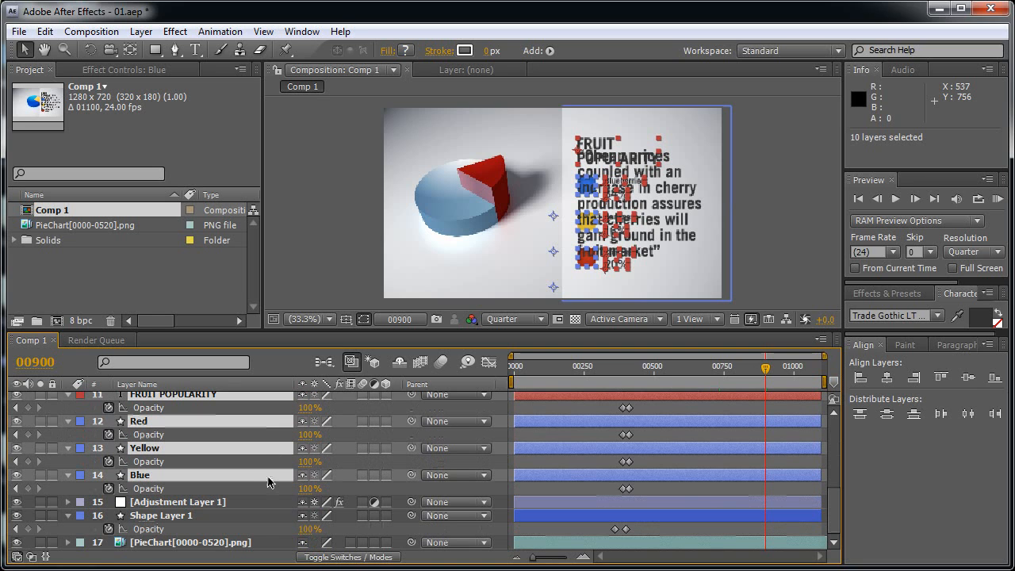
{"action": "left_click", "coordinate": [28, 435]}
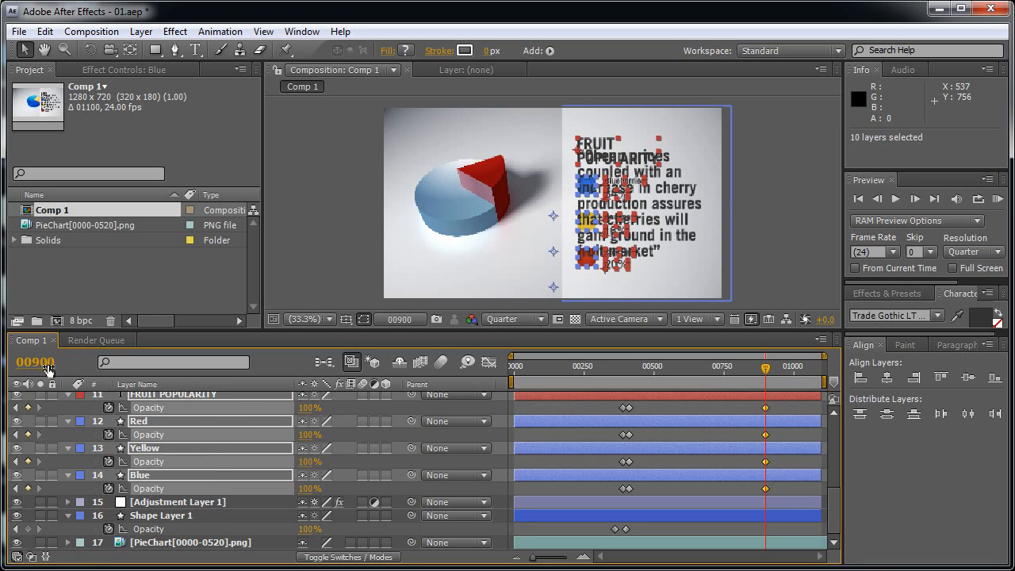
Fade out the selected title, swatch, fruit name and percentage layers with Opacity keyframes of 0% at frame 924.
{"action": "left_click", "coordinate": [46, 367]}
{"action": "type", "text": "924"}
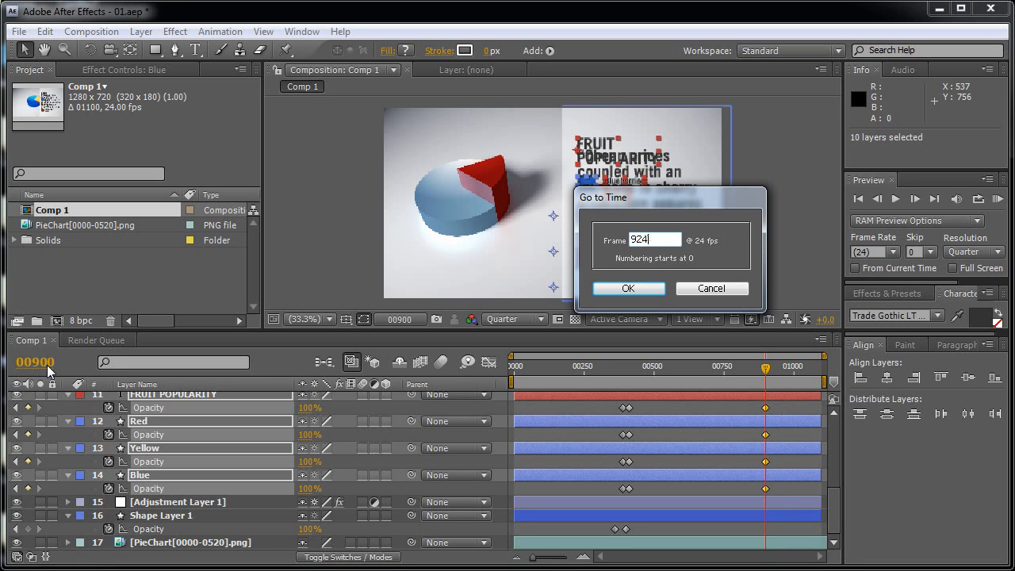
{"action": "key", "text": "Return"}
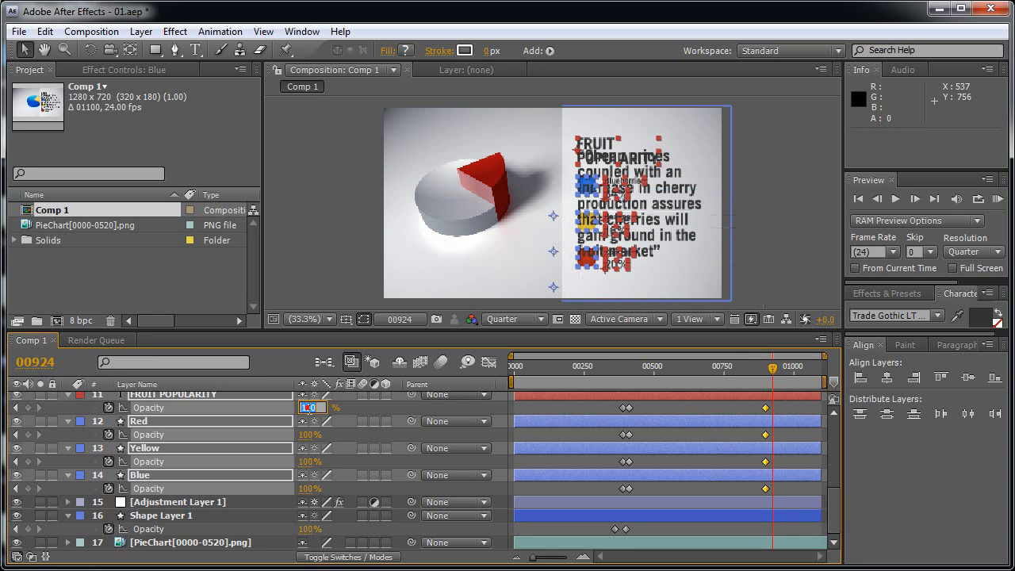
{"action": "left_click", "coordinate": [308, 408]}
{"action": "type", "text": "0"}
{"action": "key", "text": "Return"}
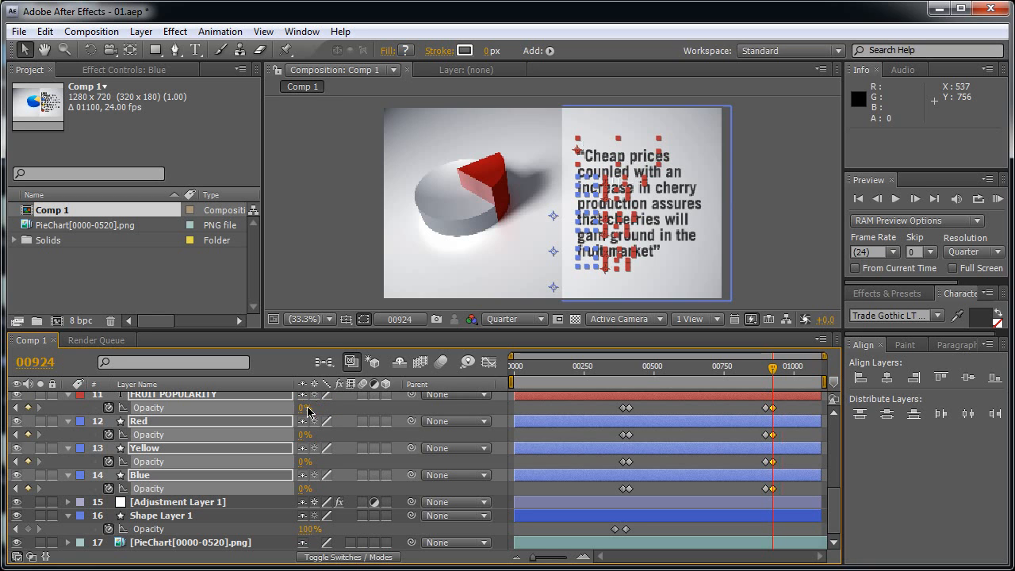
At frame 912, start an Opacity animation on the "Cheap prices" quote layer with a keyframe of 0%.
{"action": "left_click_drag", "start_coordinate": [833, 500], "coordinate": [835, 410]}
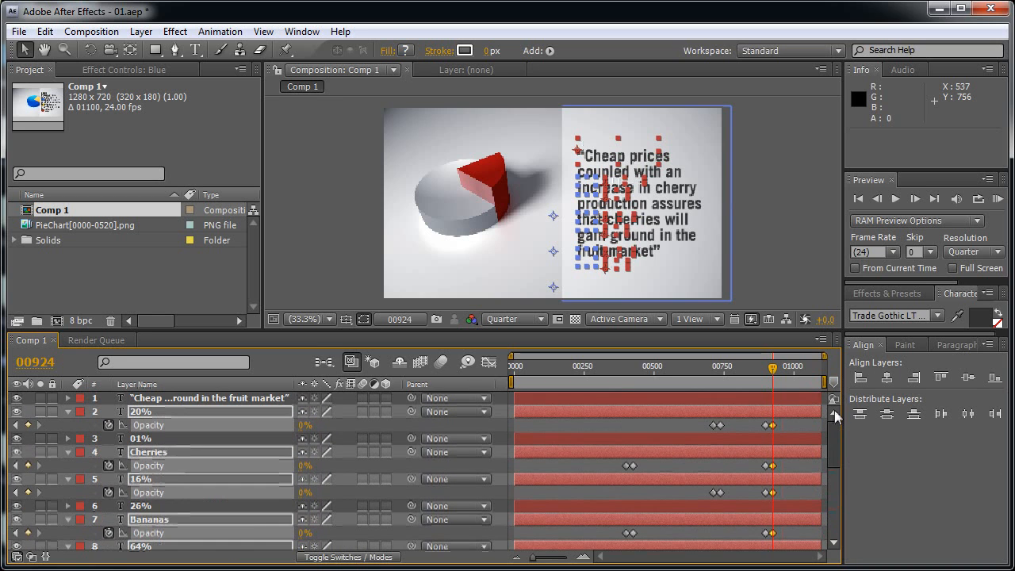
{"action": "left_click", "coordinate": [41, 362]}
{"action": "type", "text": "912"}
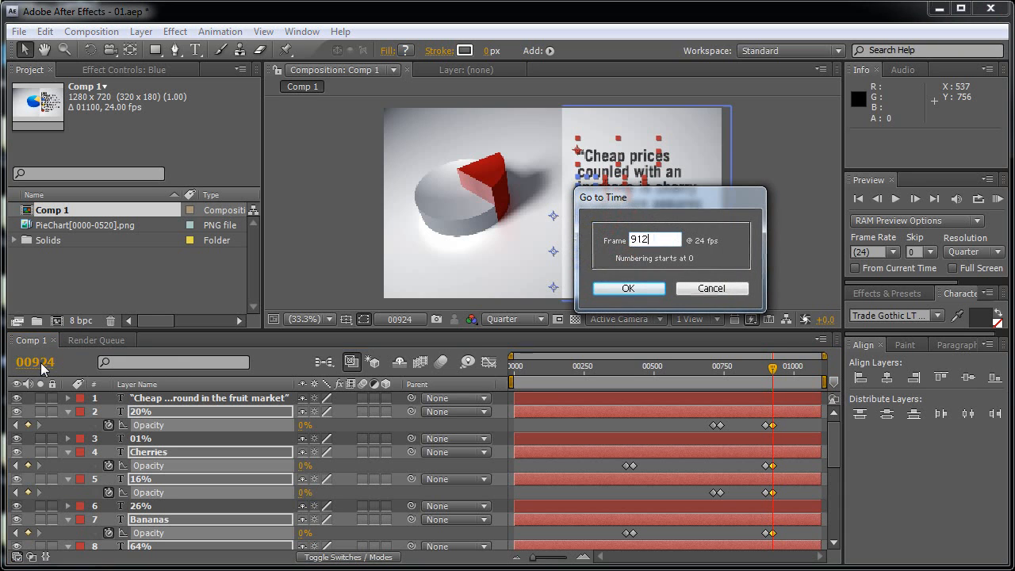
{"action": "key", "text": "Return"}
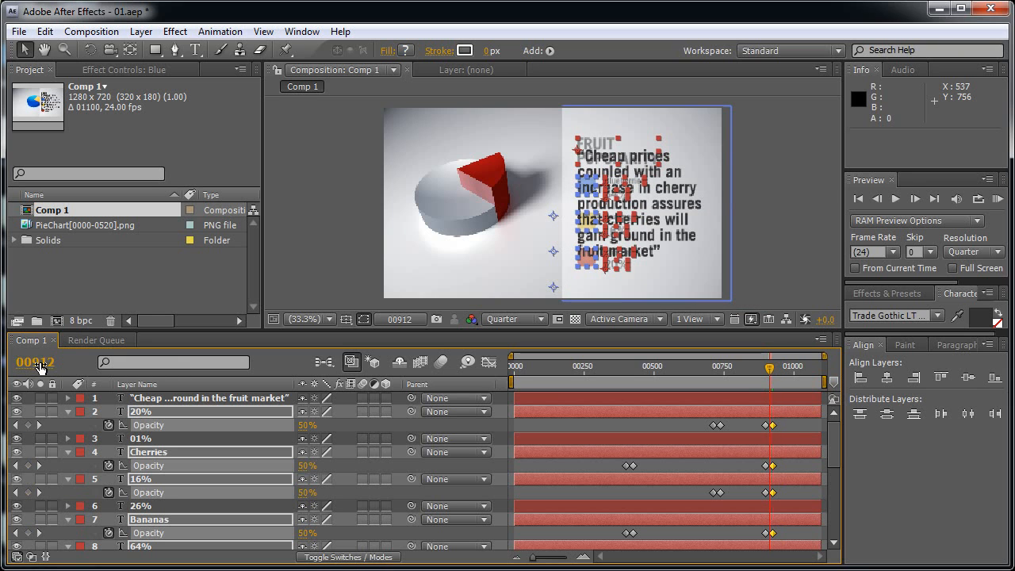
{"action": "left_click", "coordinate": [158, 399]}
{"action": "key", "text": "t"}
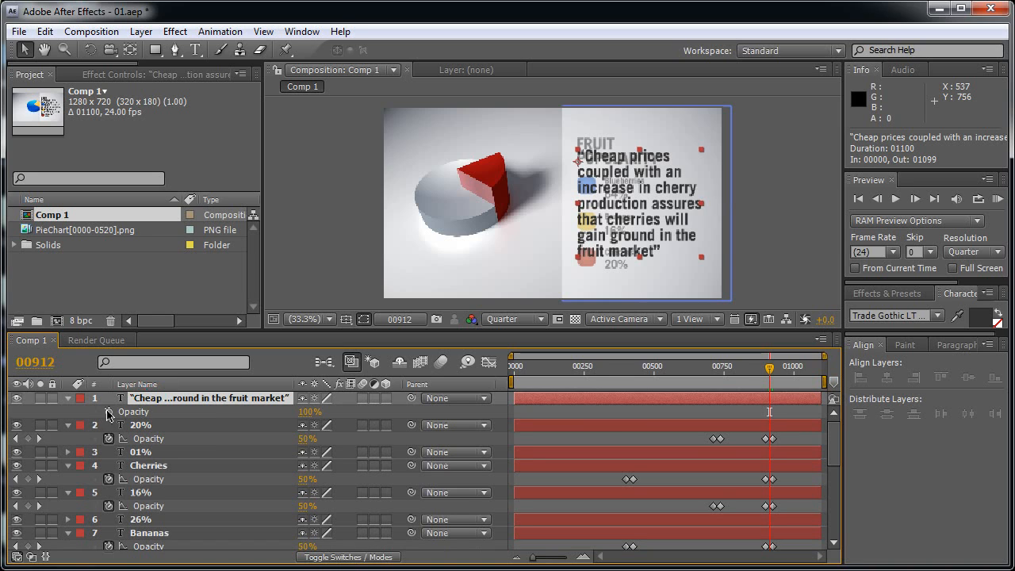
{"action": "left_click", "coordinate": [108, 413]}
{"action": "left_click", "coordinate": [311, 411]}
{"action": "type", "text": "0"}
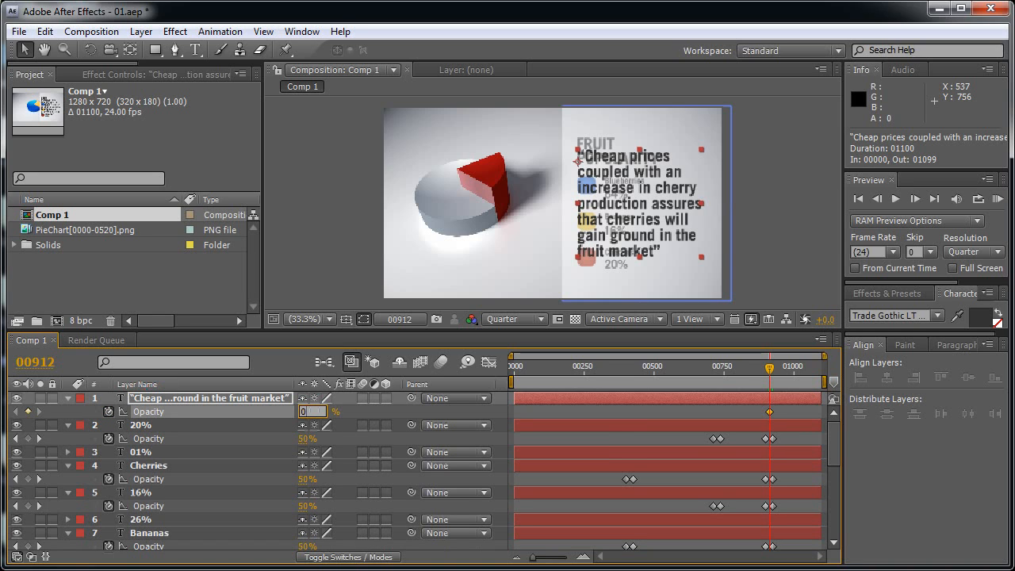
{"action": "key", "text": "Return"}
Add a 100% Opacity keyframe to the quote layer at frame 936.
{"action": "left_click", "coordinate": [44, 362]}
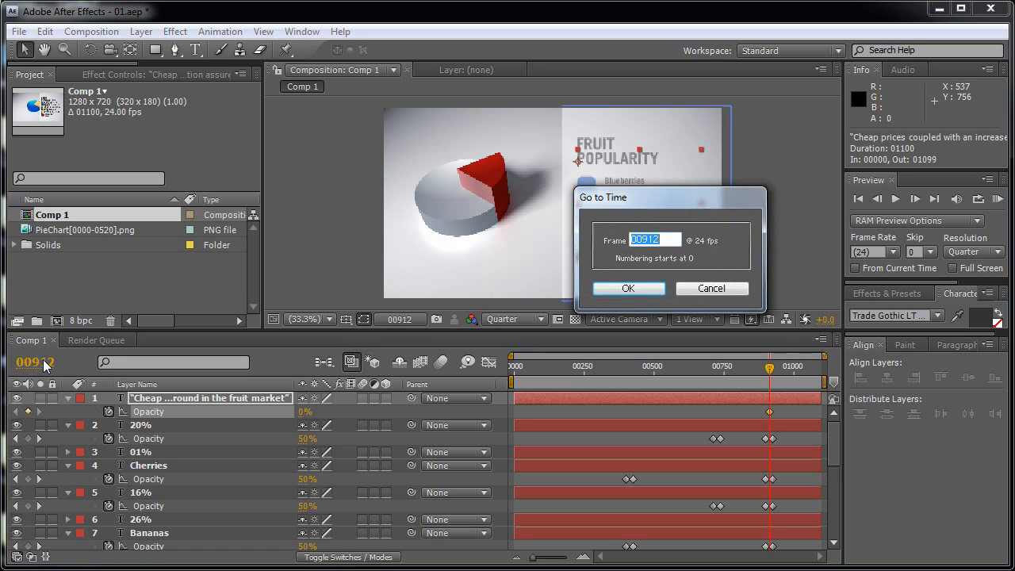
{"action": "type", "text": "936"}
{"action": "key", "text": "Return"}
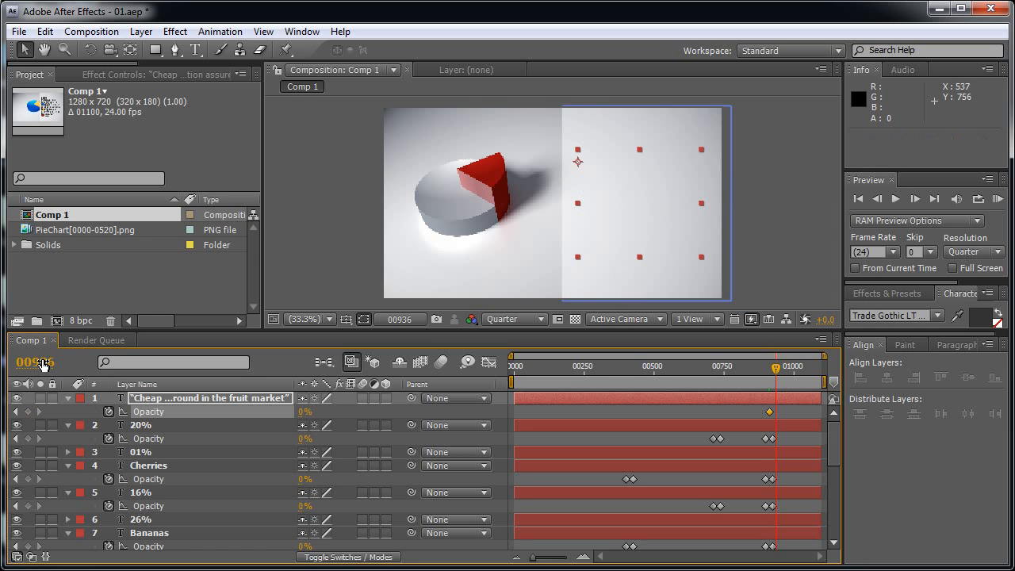
{"action": "left_click", "coordinate": [301, 412]}
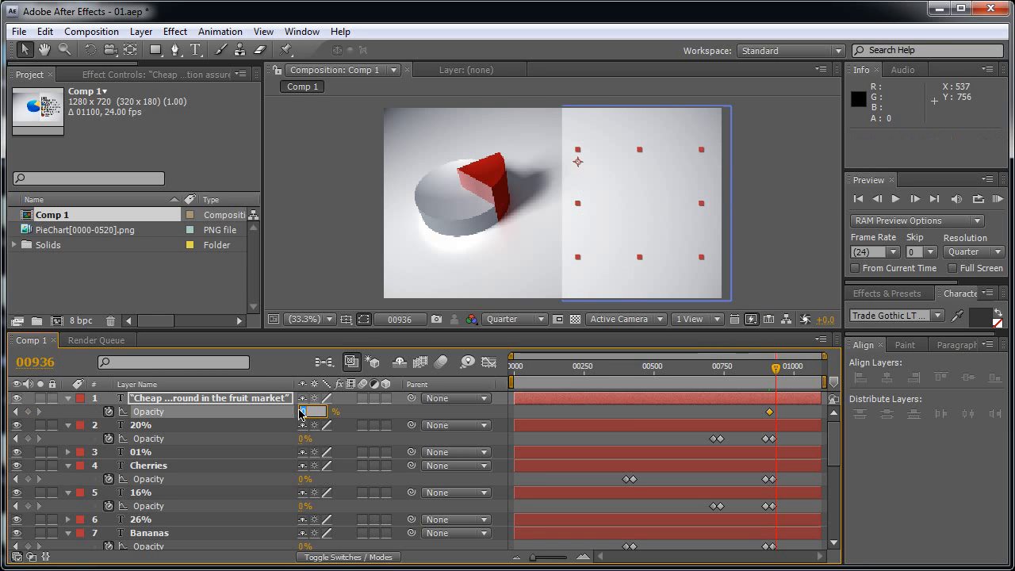
{"action": "type", "text": "100"}
{"action": "key", "text": "Return"}
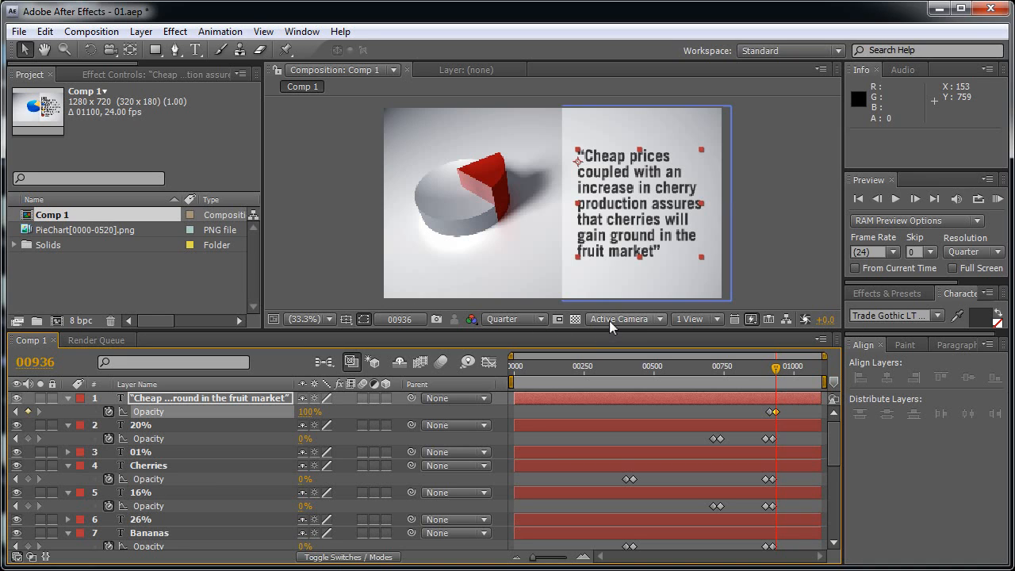
Deselect all layers and start a RAM preview of the full composition.
{"action": "left_click", "coordinate": [766, 263]}
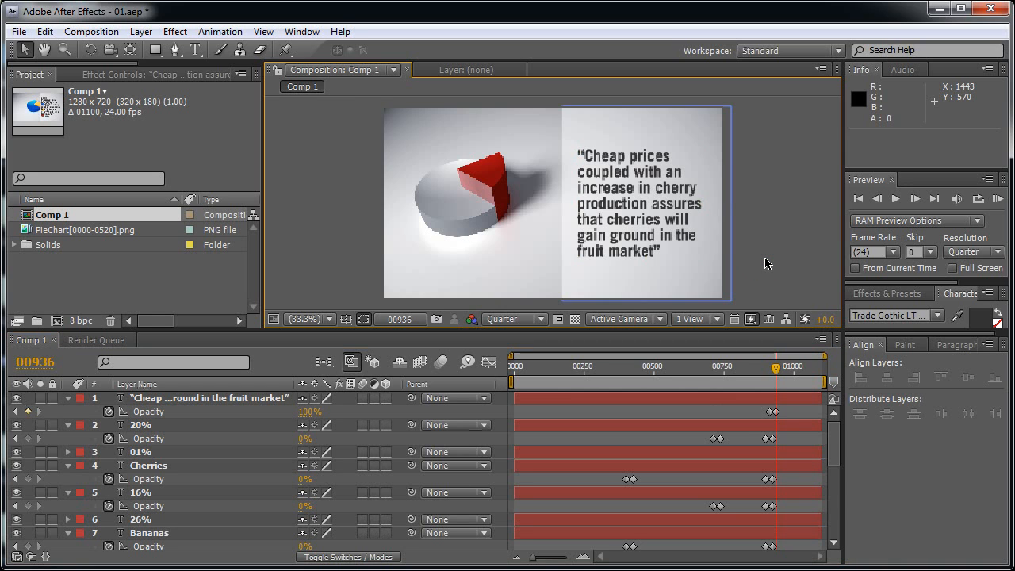
{"action": "key", "text": "KP_0"}
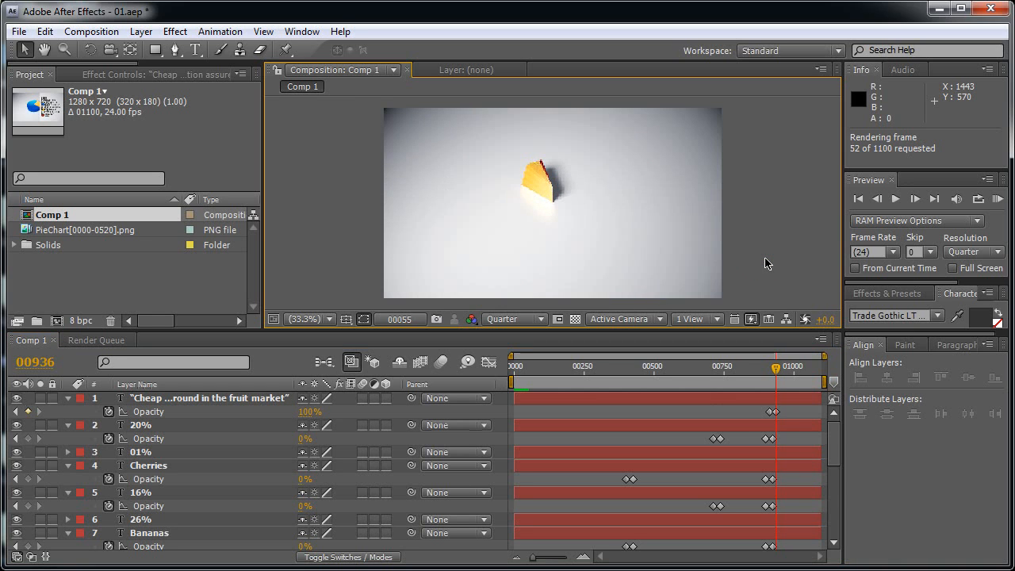